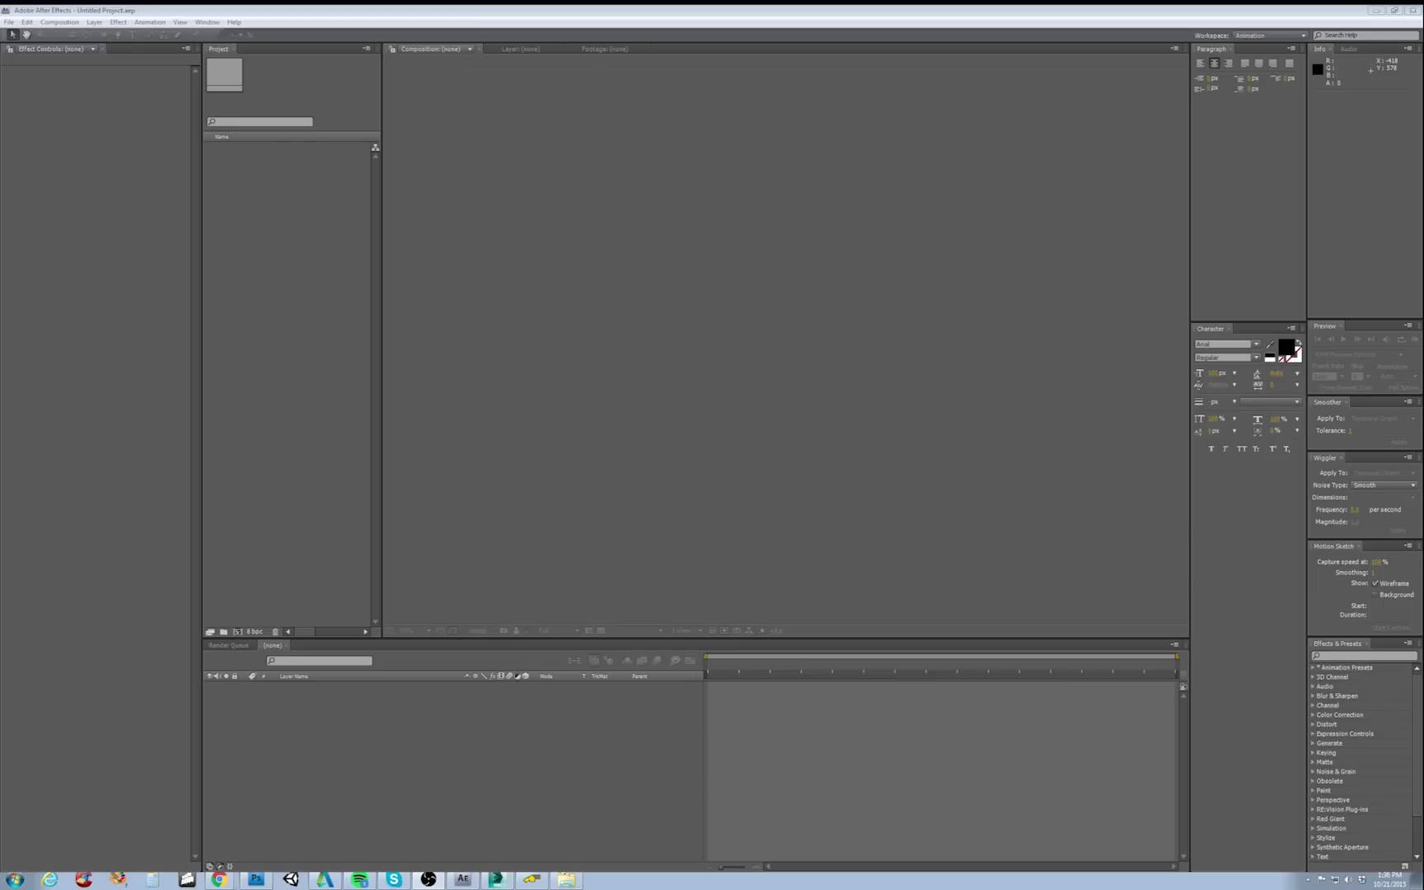
# Create a new composition named Ripple with the default settings
pyautogui.click(288, 371)
pyautogui.click(60, 22)
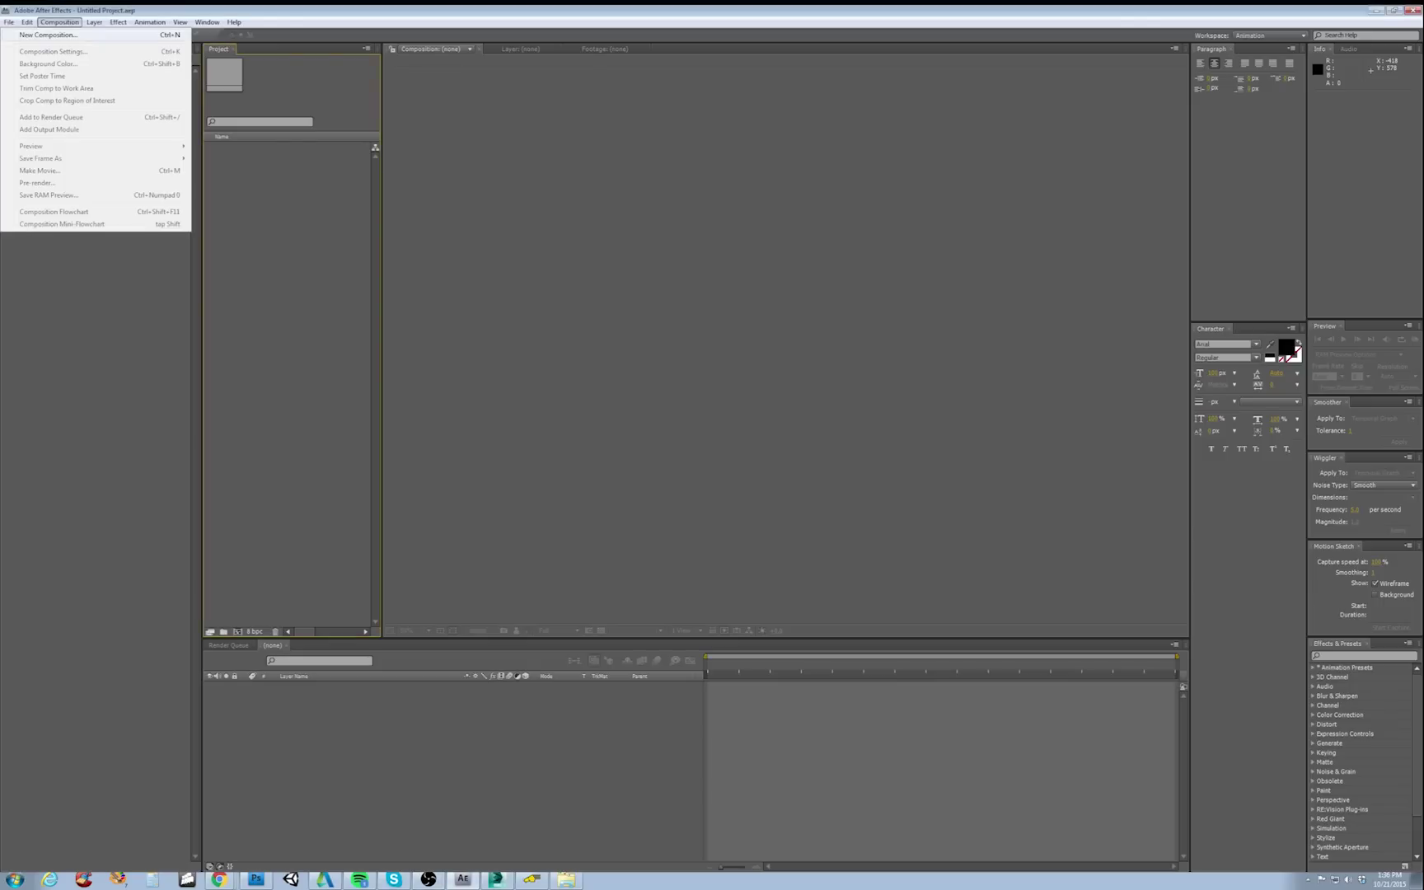
pyautogui.click(48, 36)
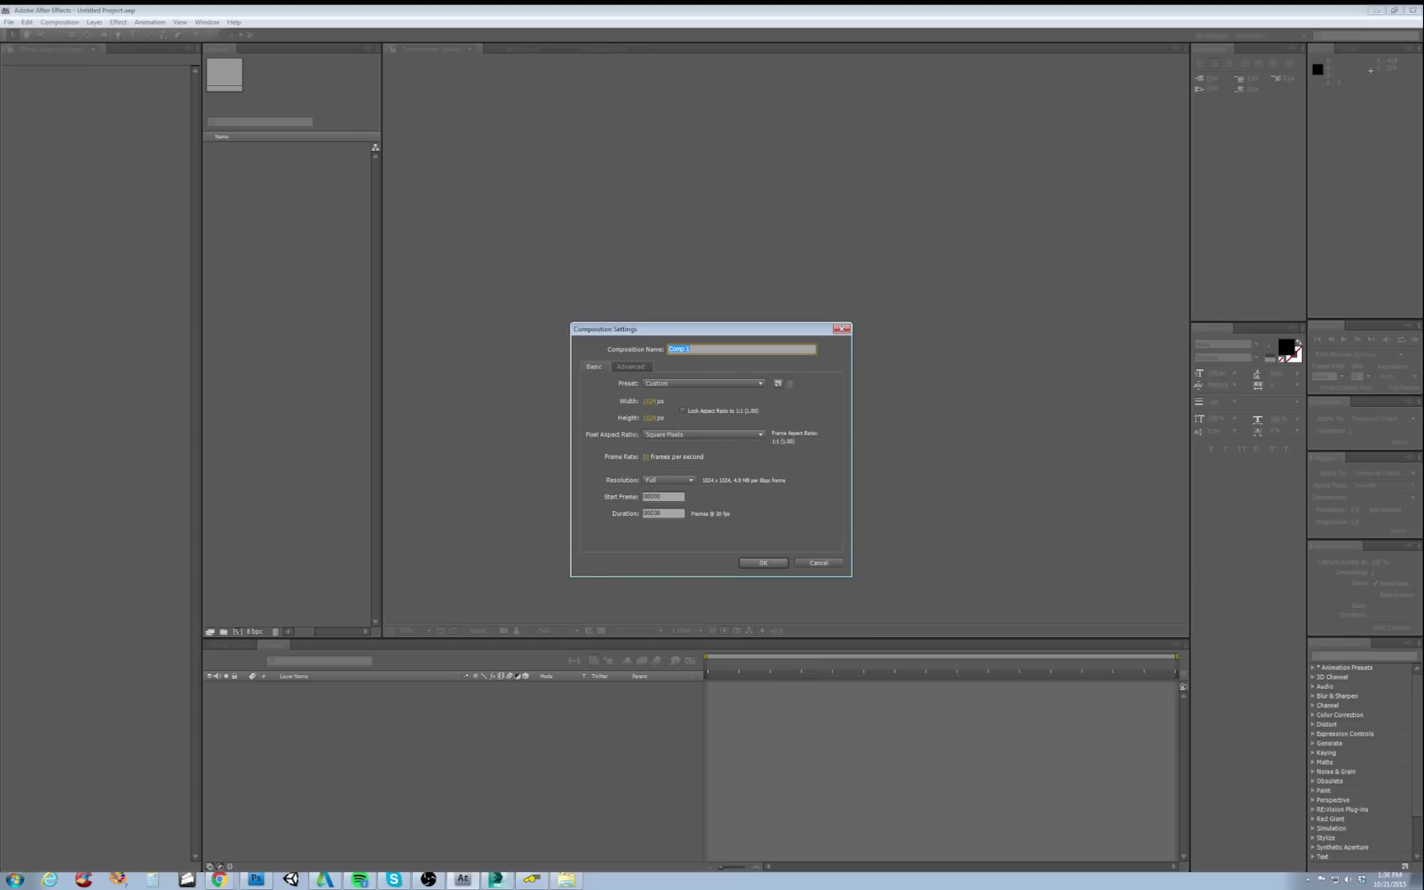
pyautogui.click(693, 350)
pyautogui.hotkey('ctrl', 'a')
pyautogui.write('Ripple')
pyautogui.press('Return')
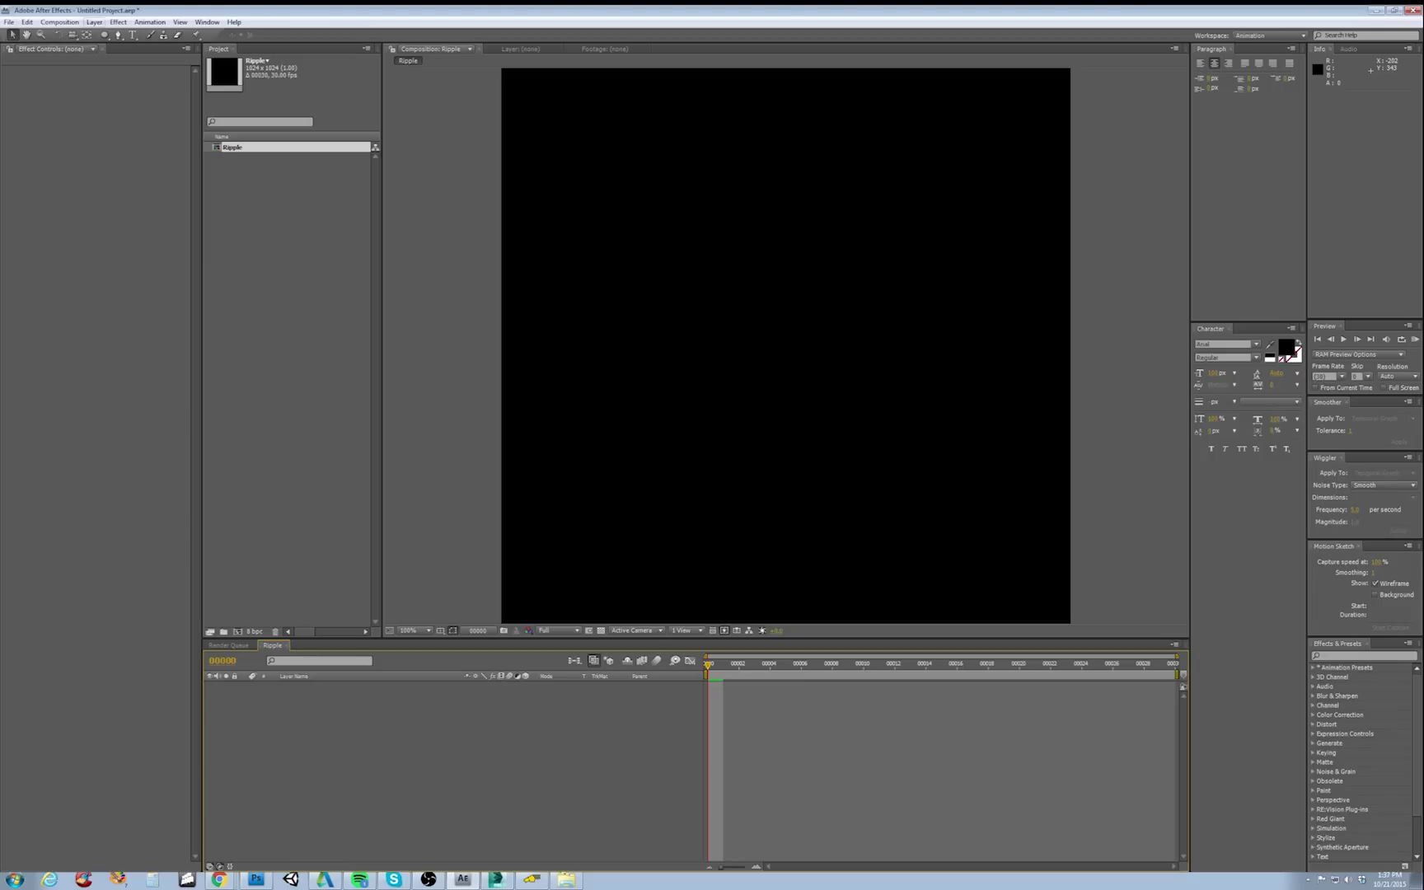
# Add a black solid named Background to the Ripple composition and lock its layer
pyautogui.click(94, 21)
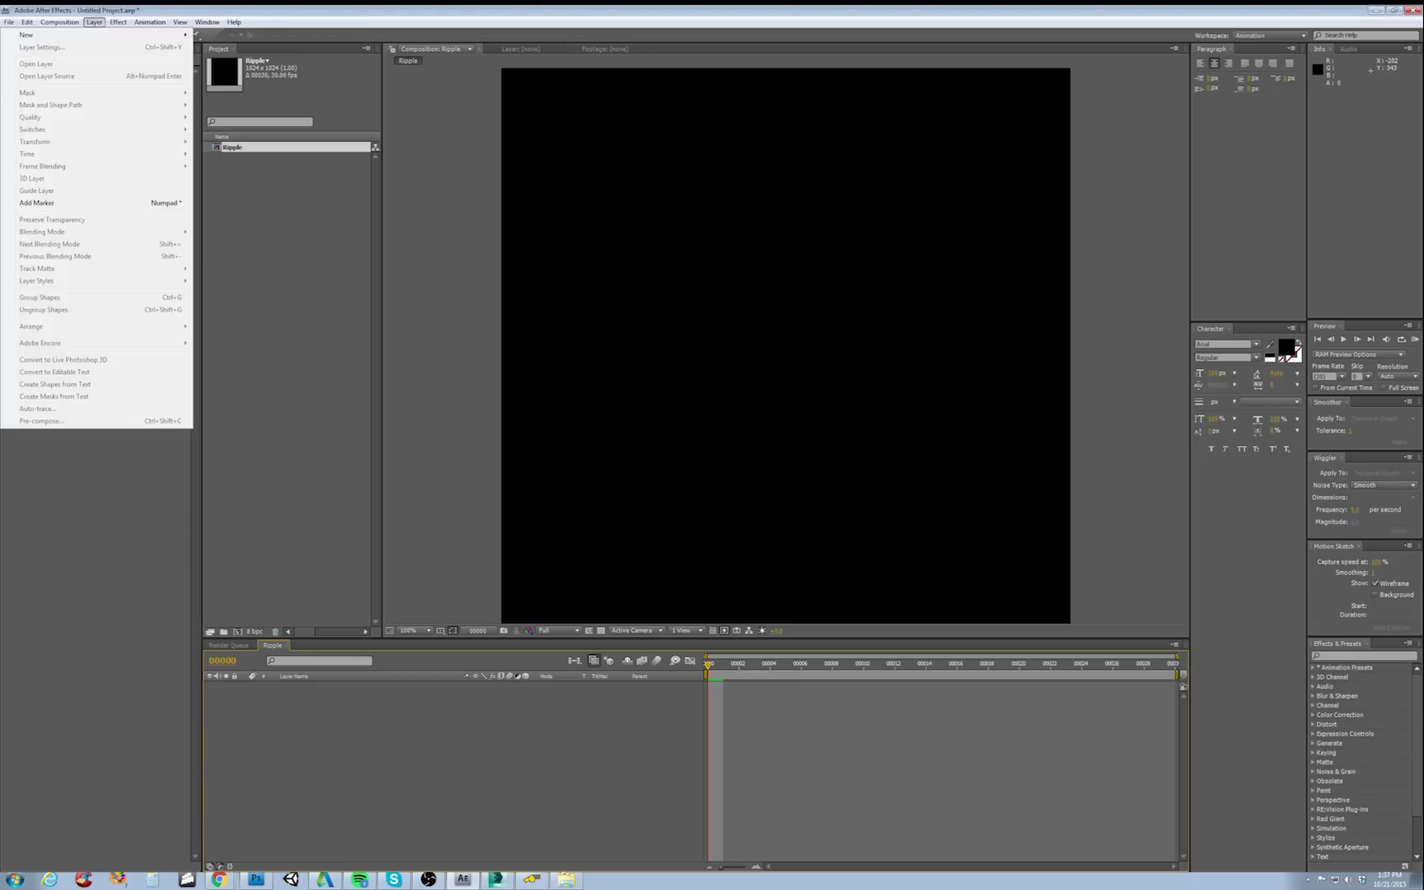
pyautogui.moveTo(92, 35)
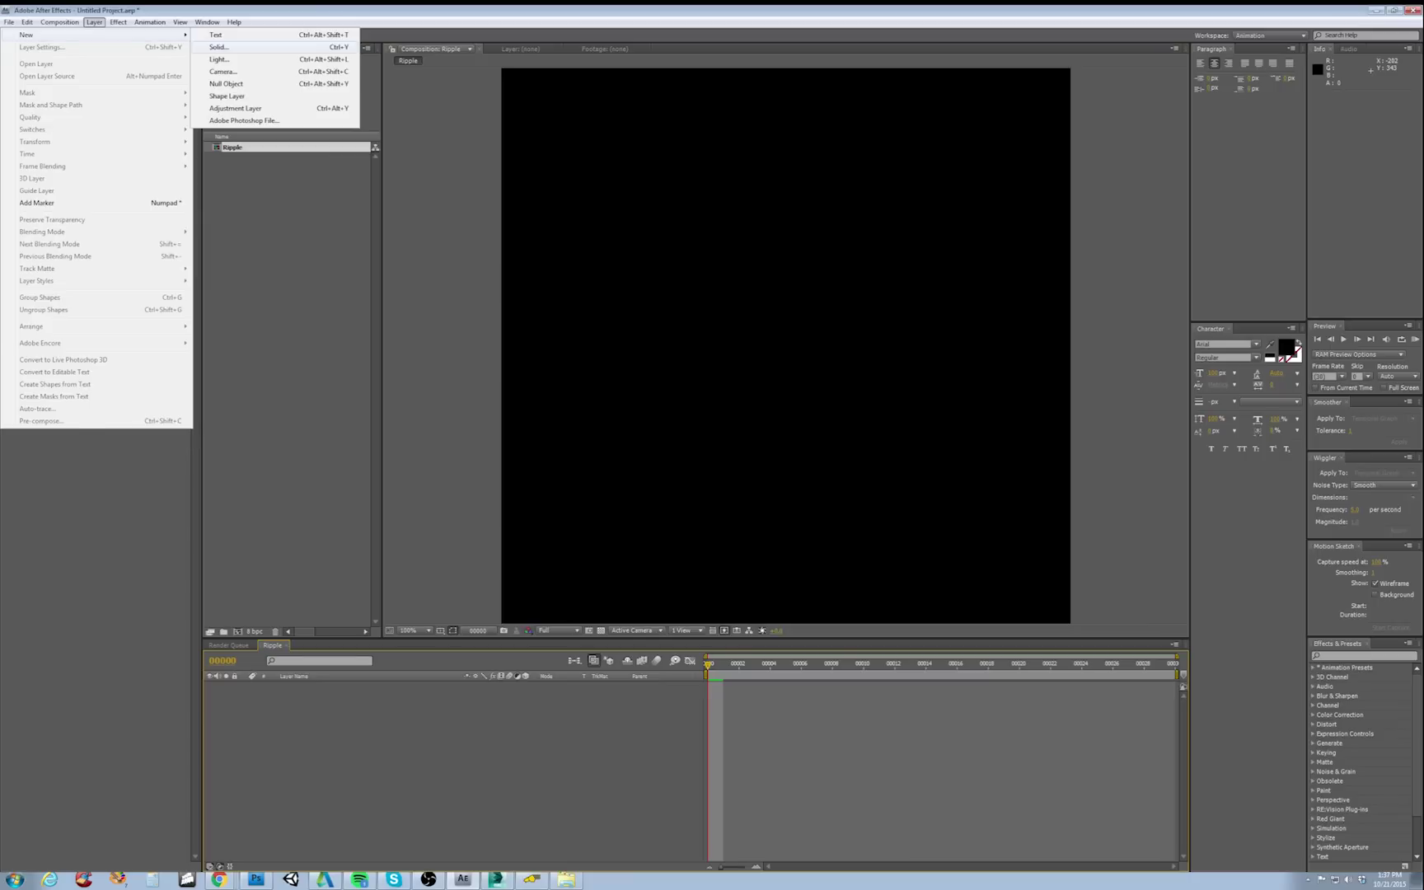
pyautogui.click(219, 47)
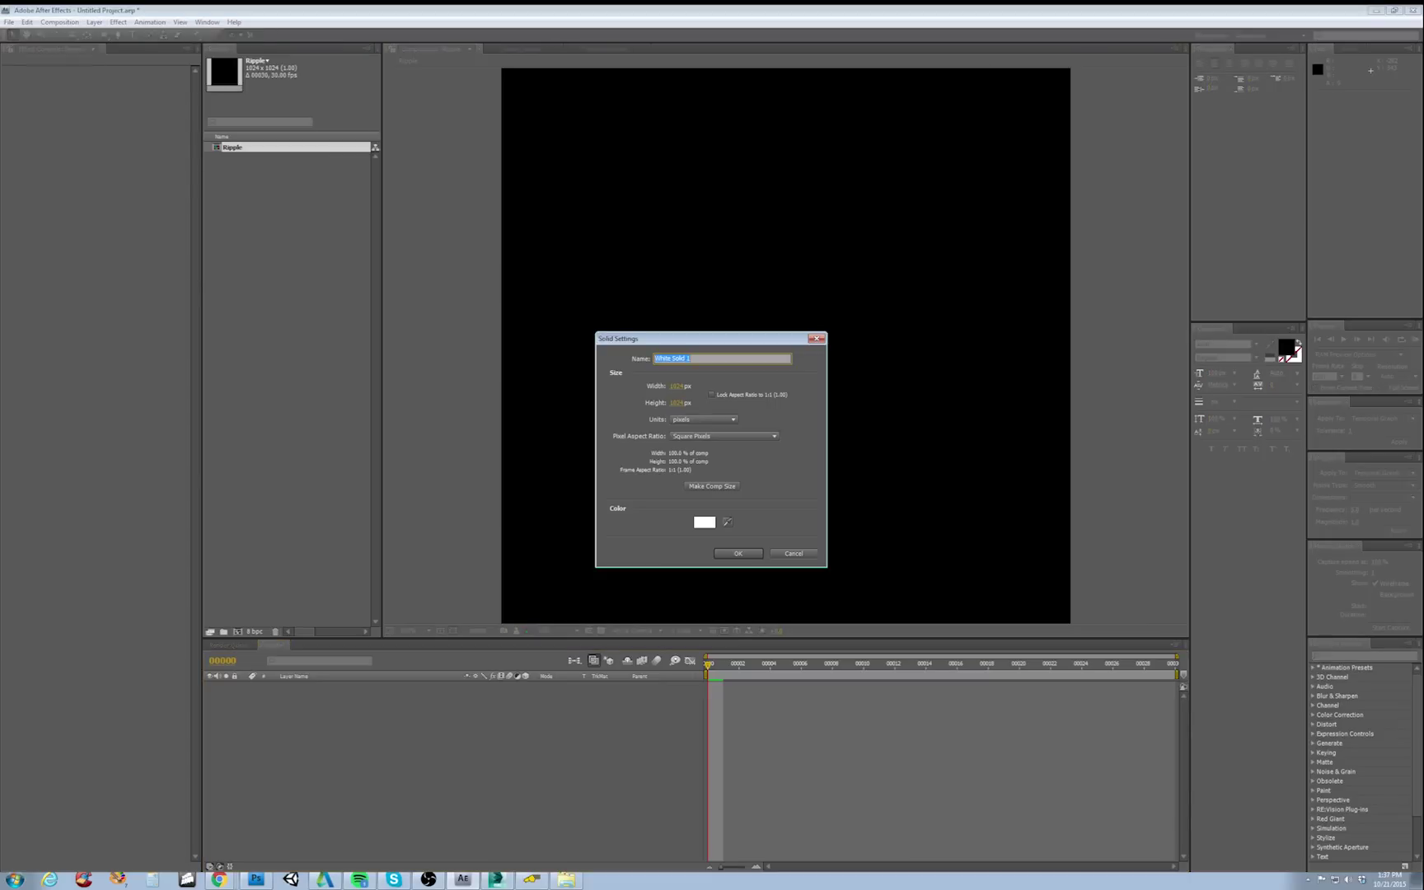
pyautogui.click(705, 522)
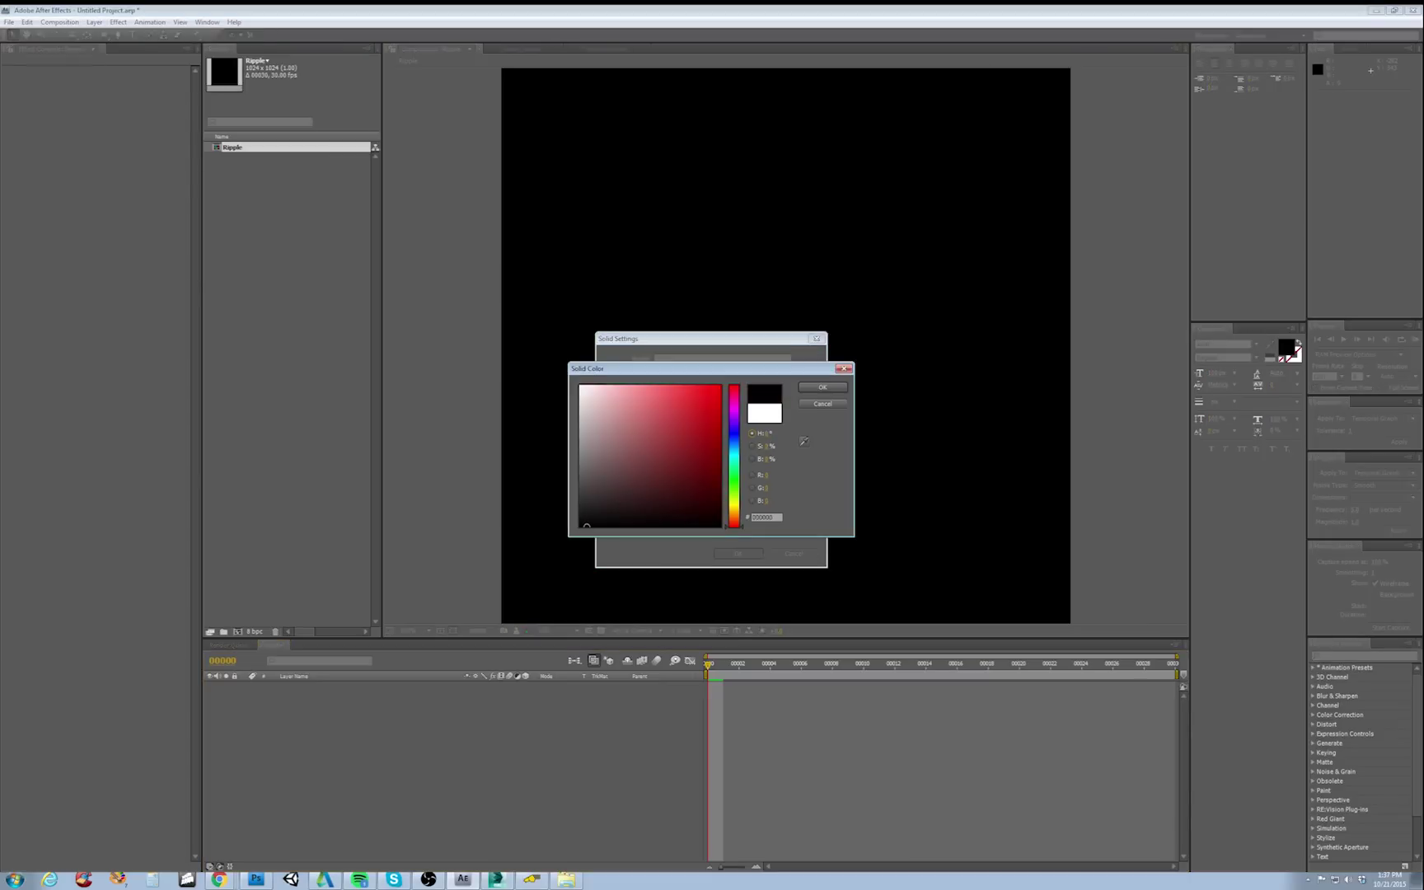
pyautogui.press('Return')
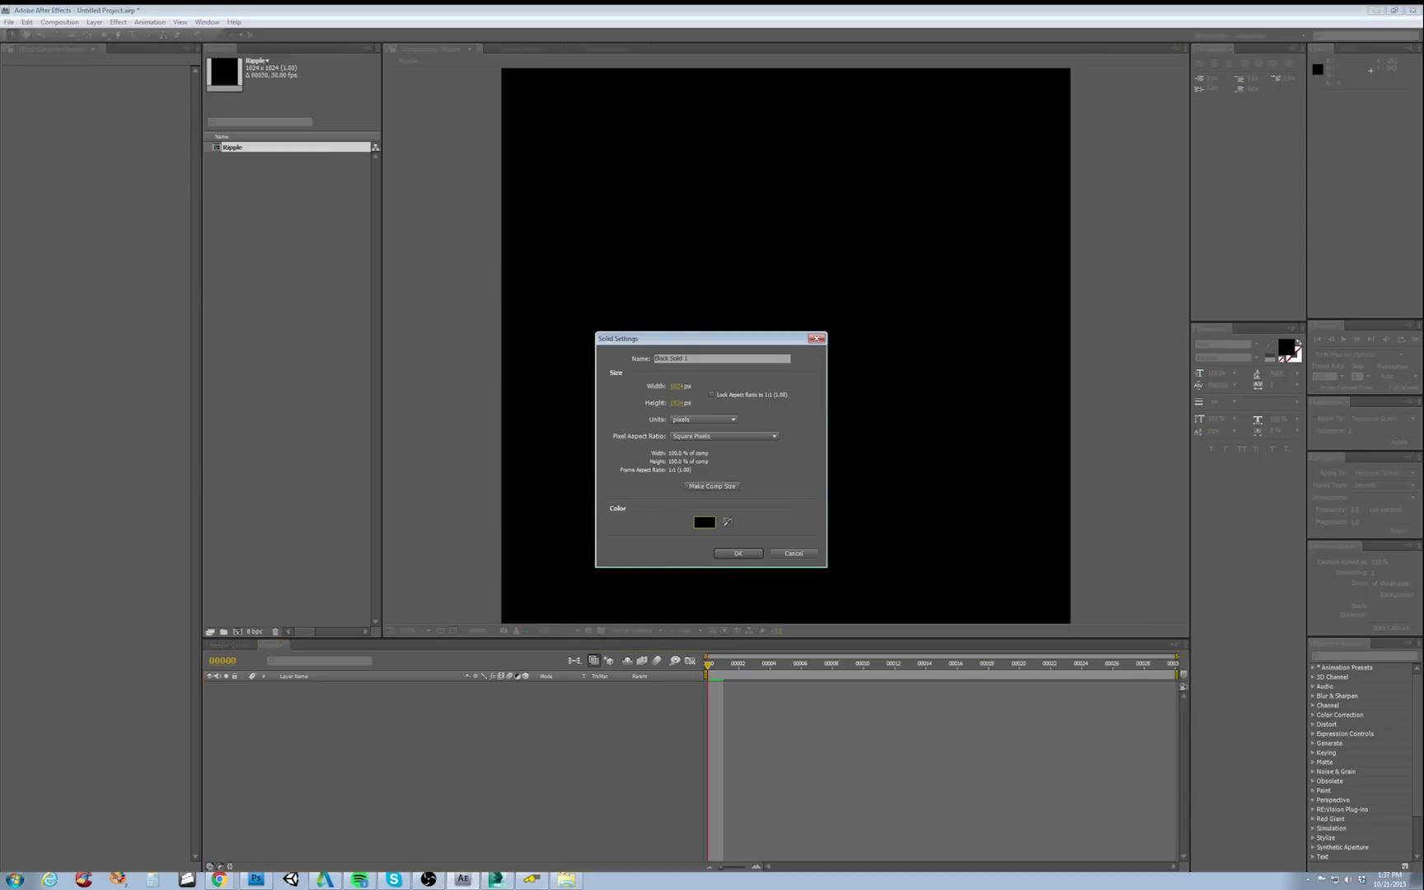
pyautogui.press('Tab')
pyautogui.write('B')
pyautogui.press('Return')
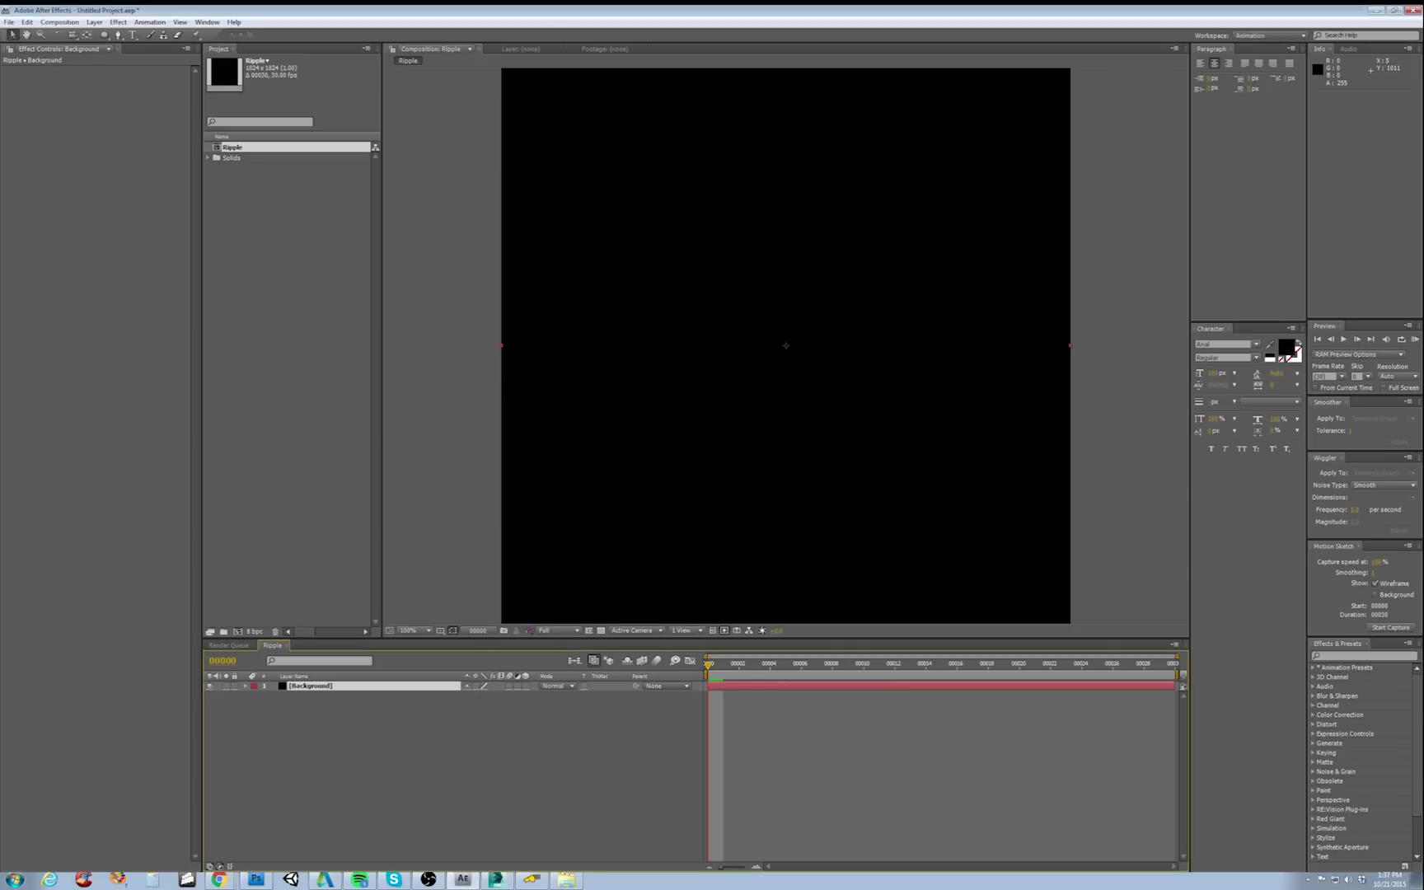
pyautogui.hotkey('ctrl', 'shift', 'a')
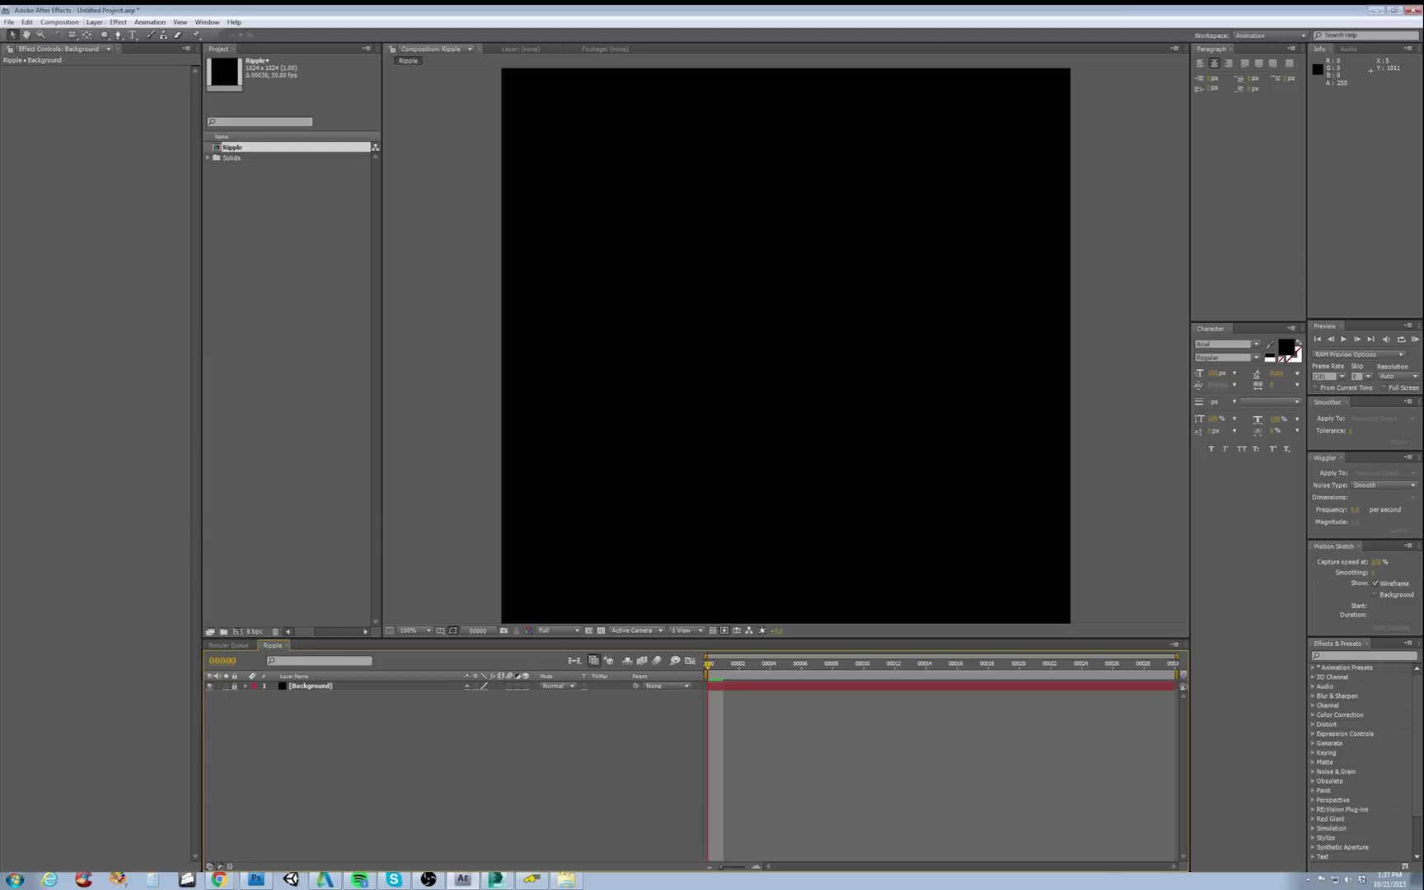
# Add a white solid layer named Alpha above the Background layer
pyautogui.click(95, 22)
pyautogui.moveTo(96, 34)
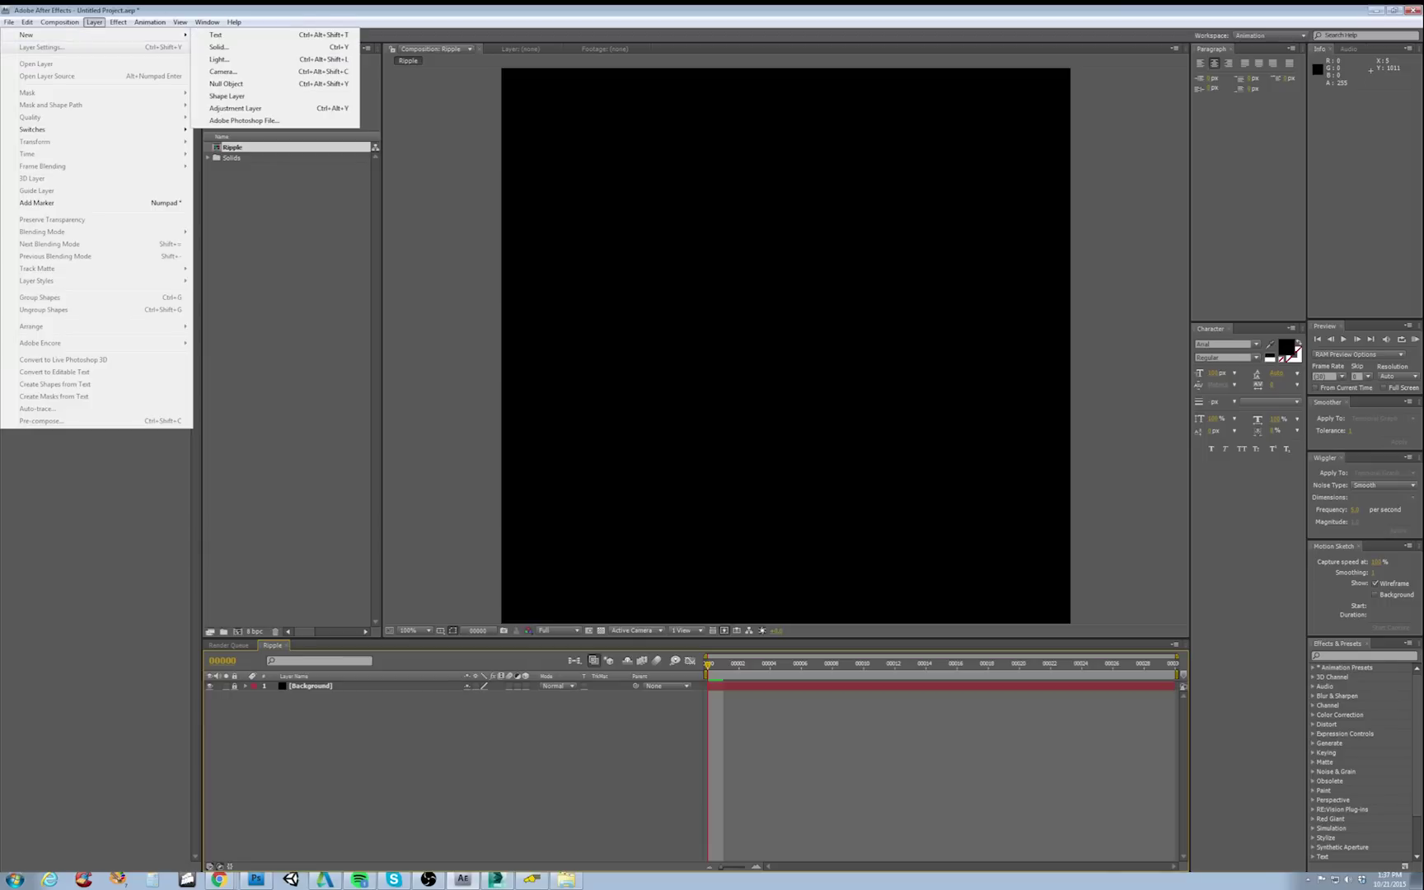
pyautogui.click(218, 47)
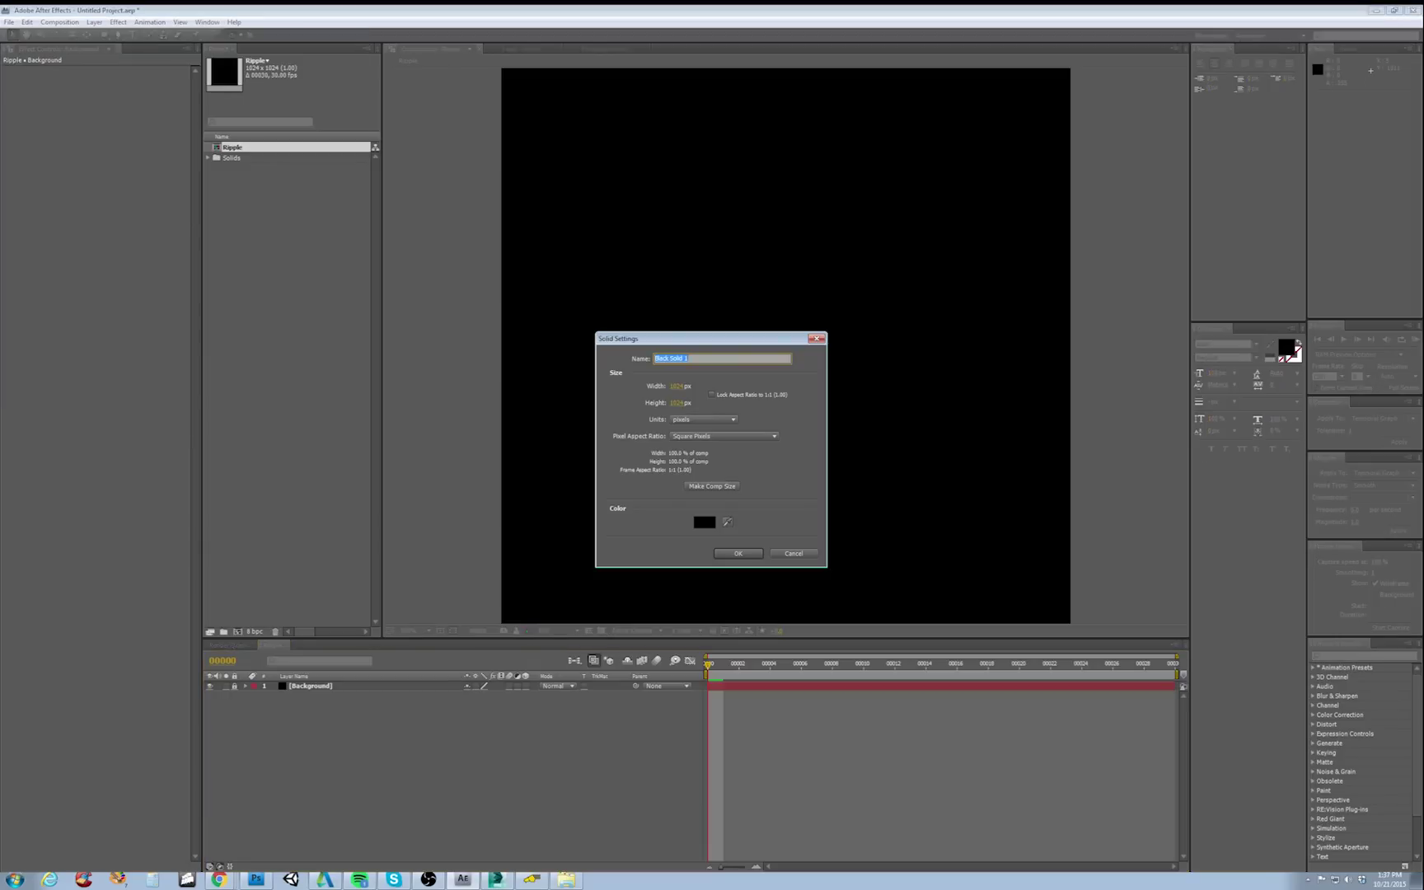
pyautogui.click(705, 522)
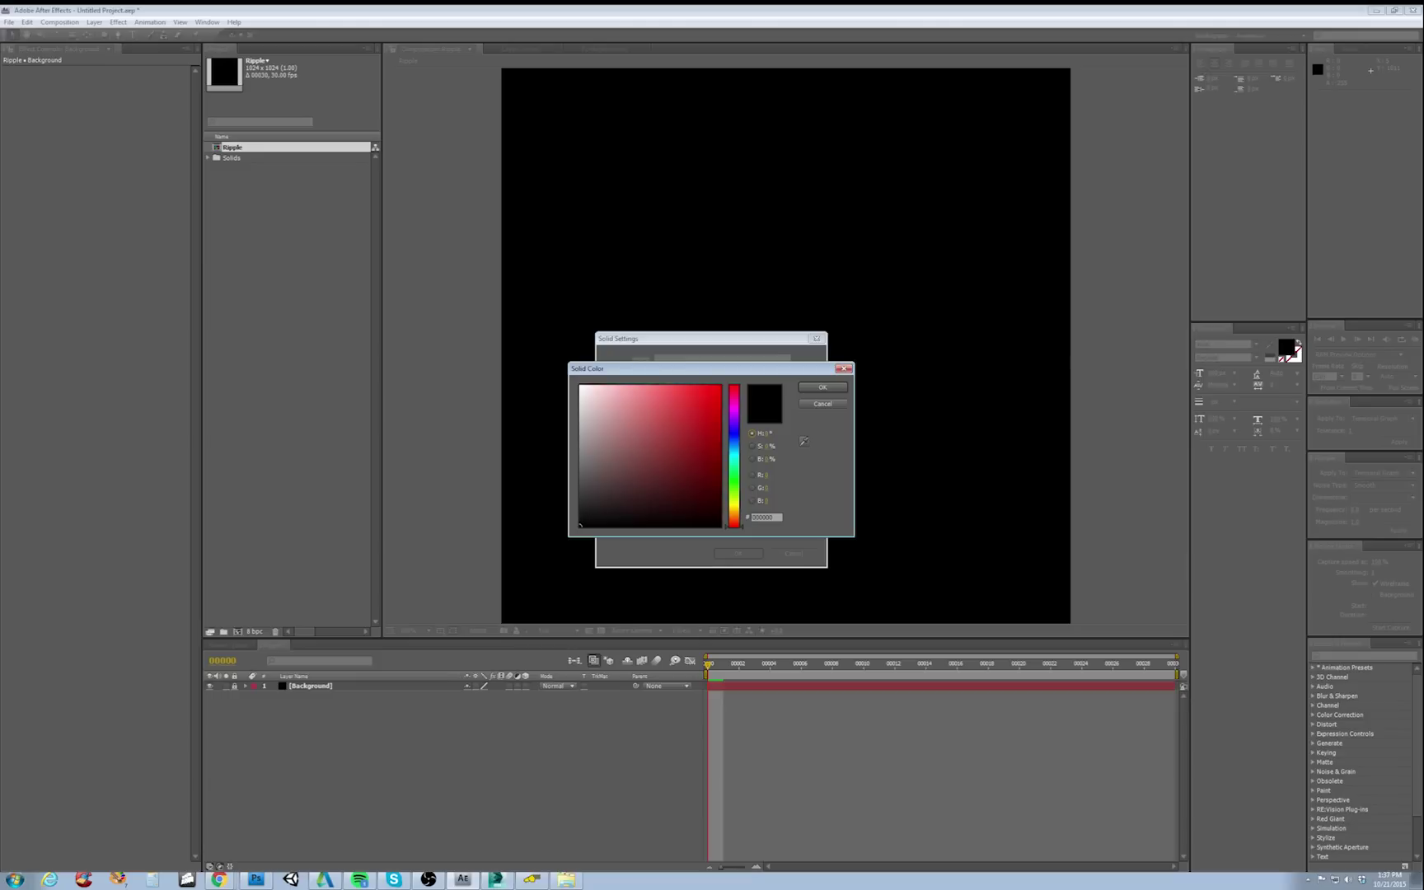
pyautogui.click(581, 385)
pyautogui.click(822, 386)
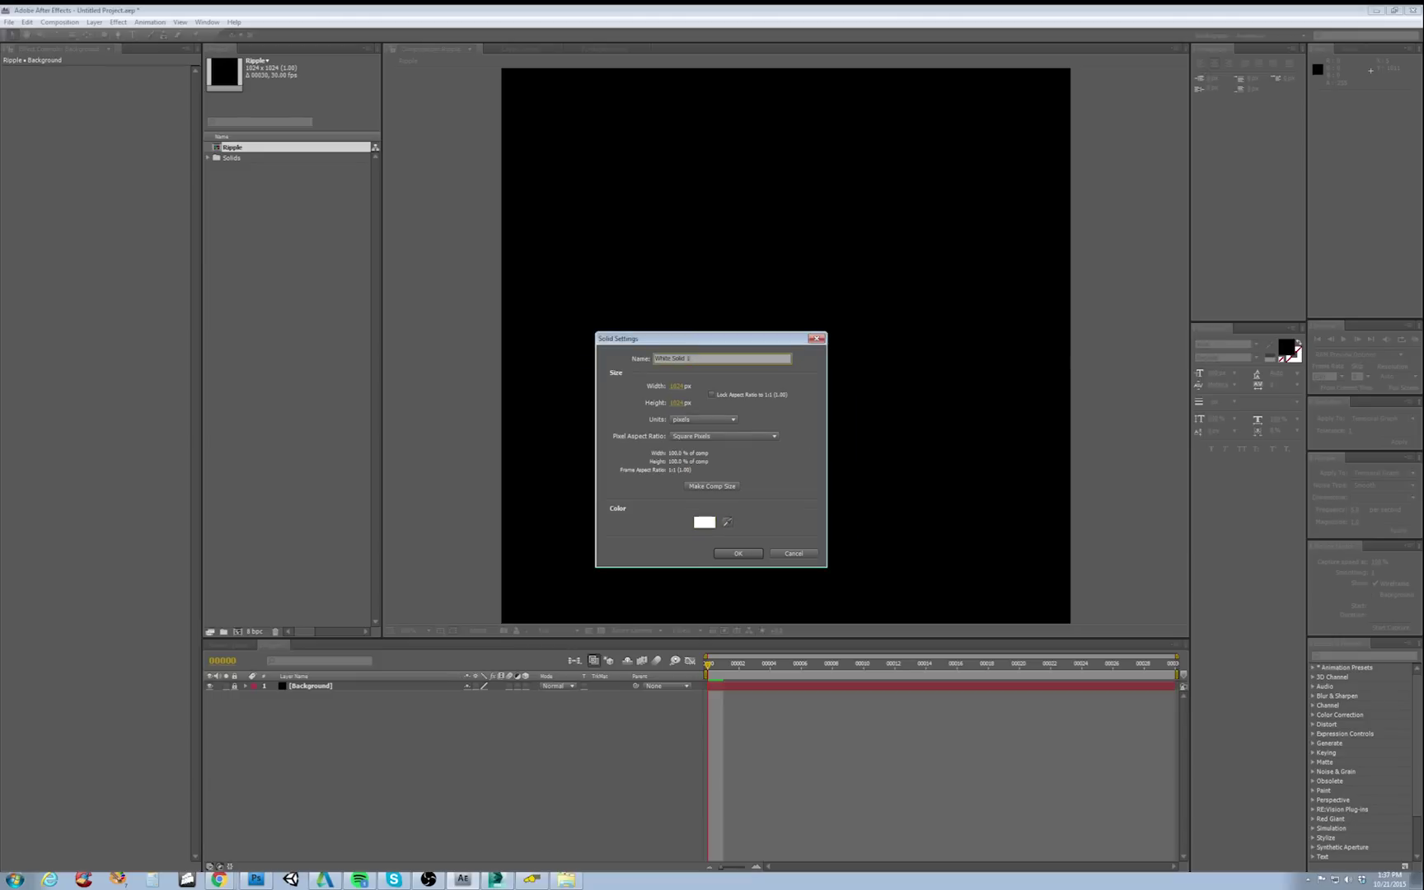
pyautogui.write('Alpha')
pyautogui.click(742, 554)
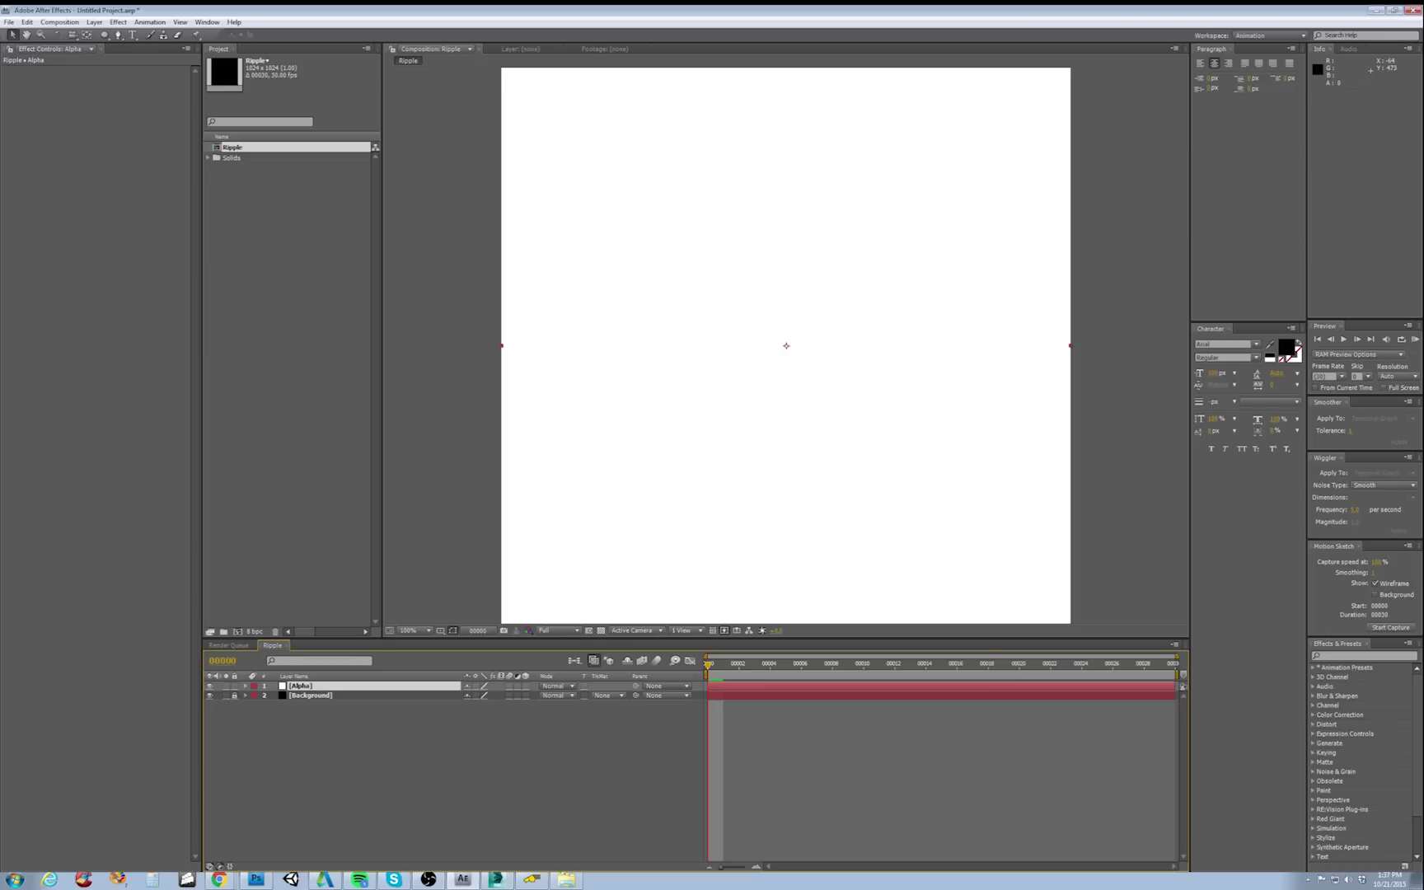
# Rename the Alpha layer as Alpha_OuterRing
pyautogui.rightClick(359, 686)
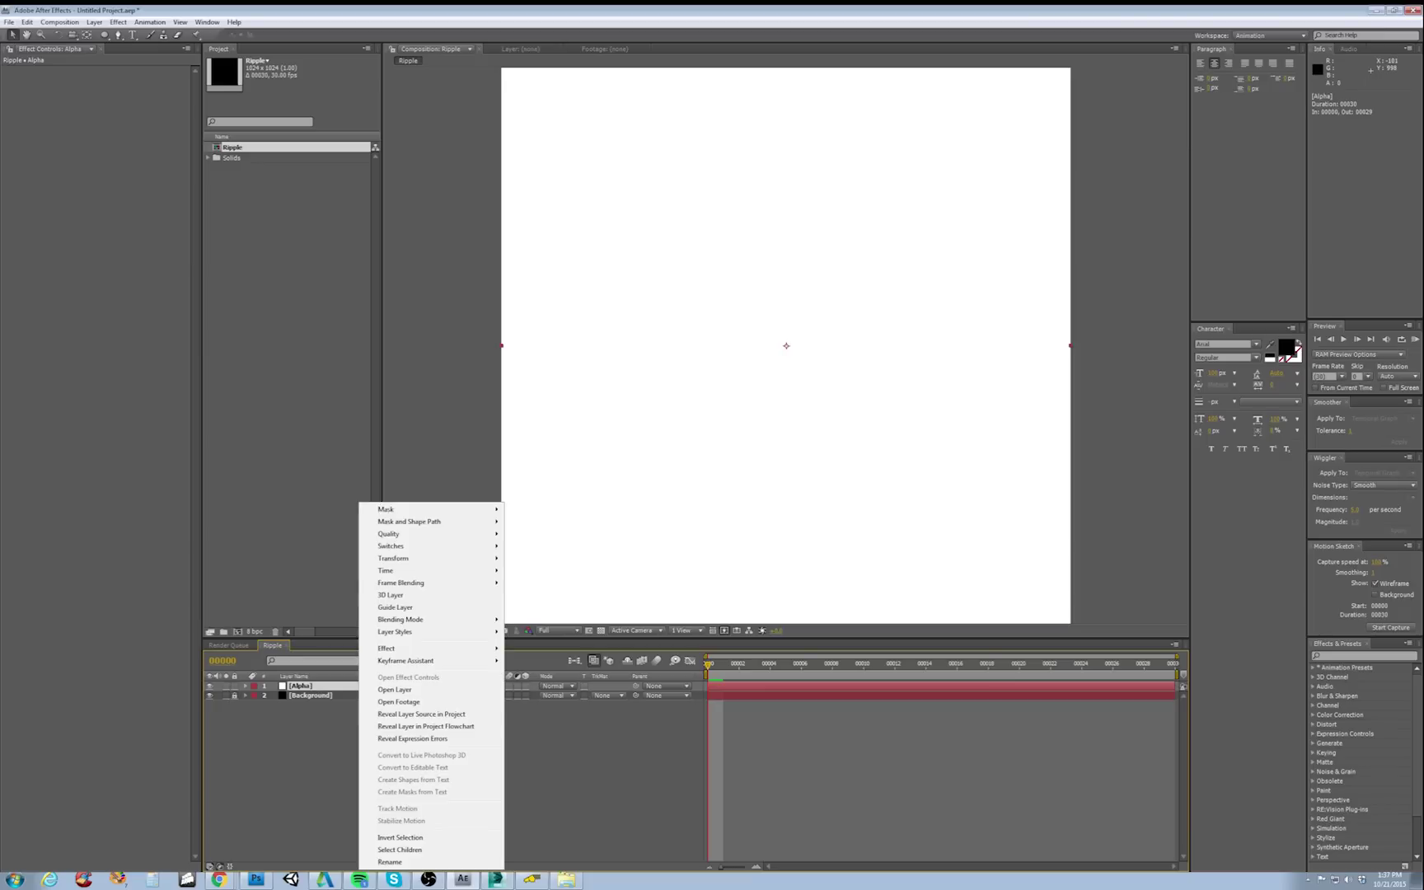
pyautogui.click(389, 862)
pyautogui.click(310, 685)
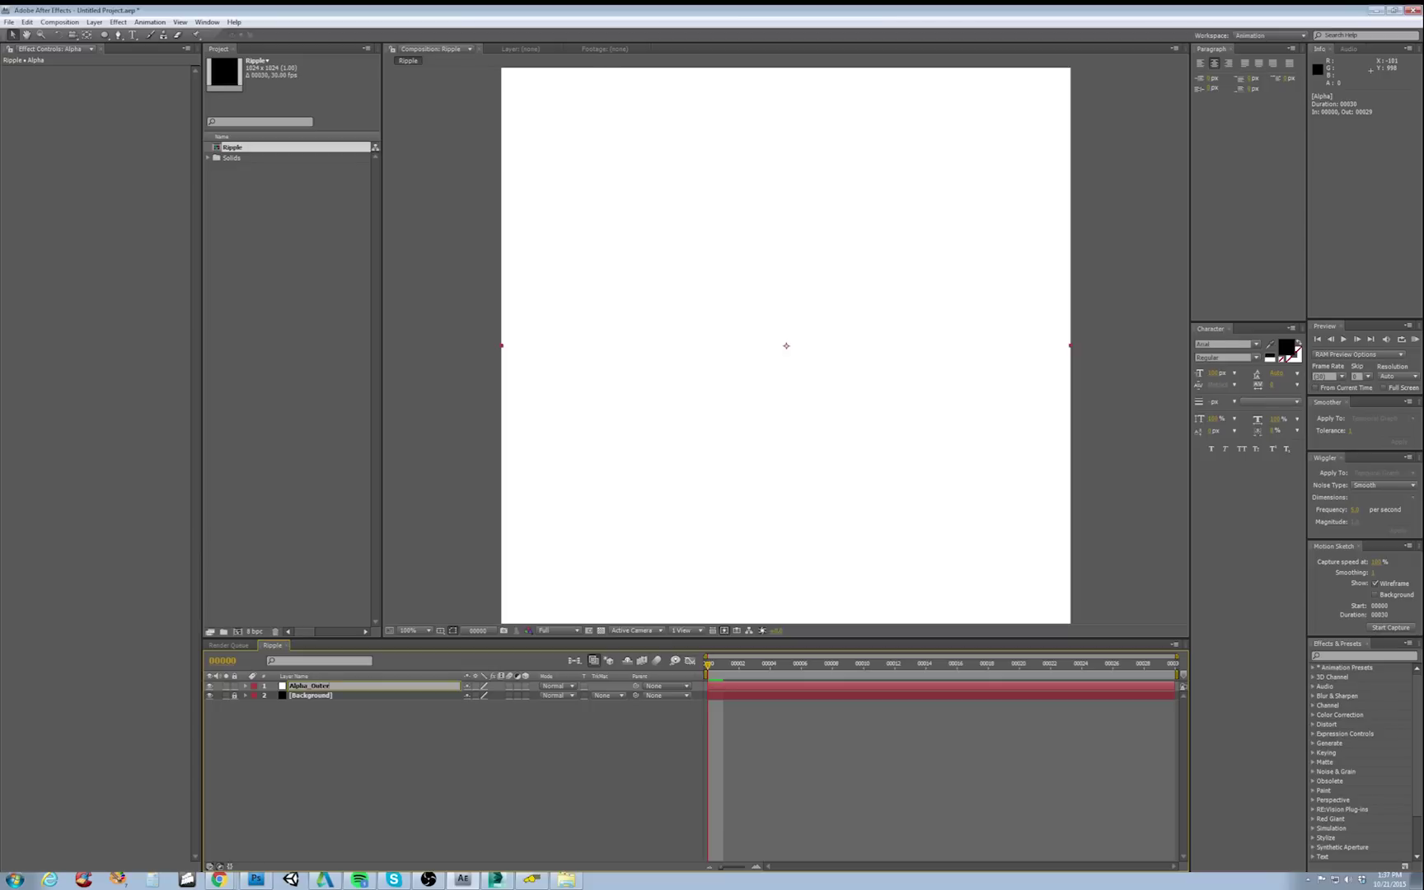
pyautogui.write('_OuterRing')
pyautogui.press('Return')
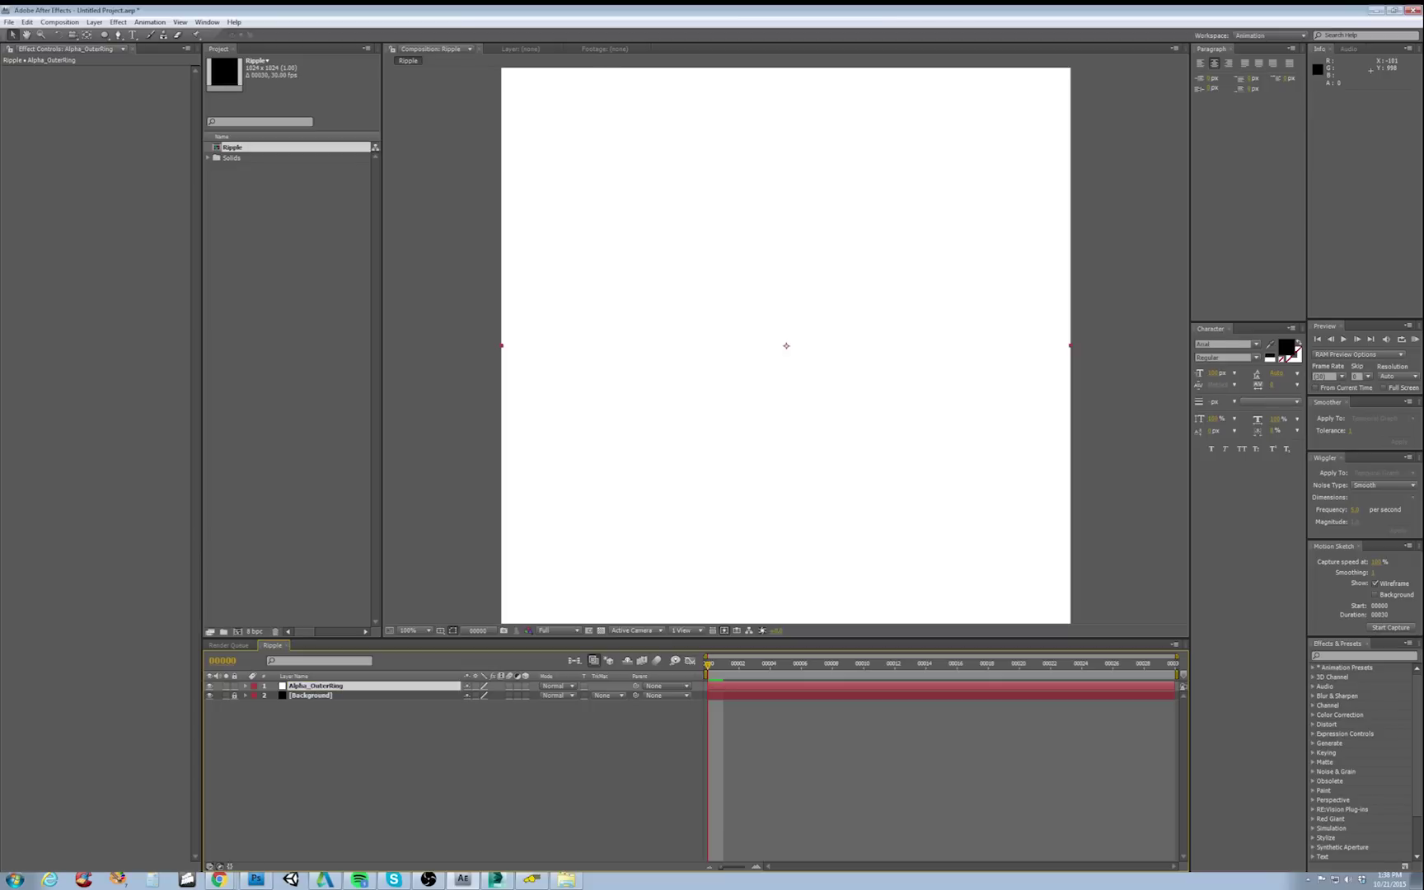
pyautogui.click(409, 600)
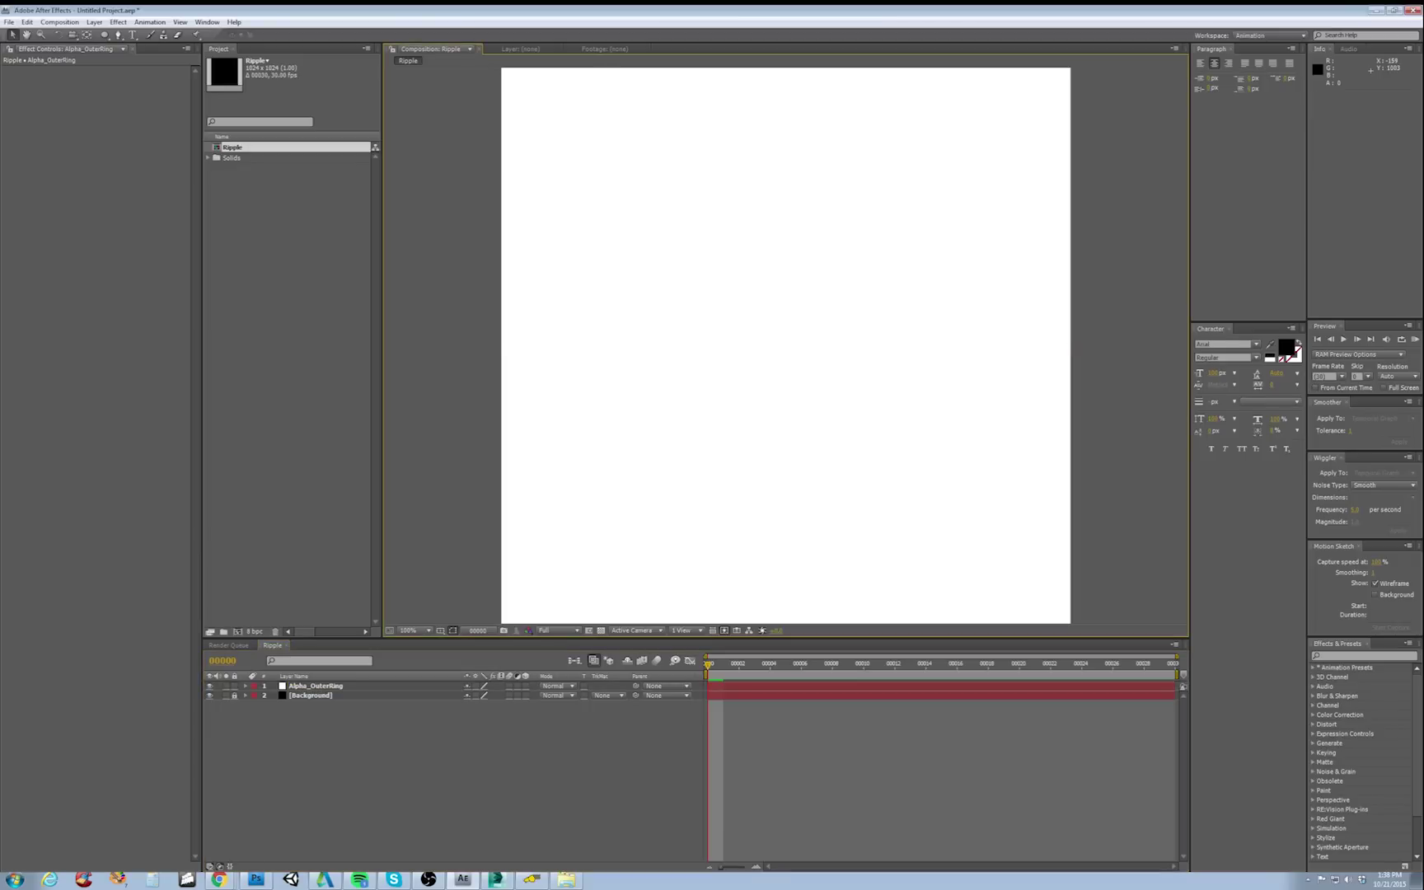
# Draw a circular mask about 1006 px across on the Alpha_OuterRing layer with the Ellipse tool, nearly filling the composition
pyautogui.click(338, 685)
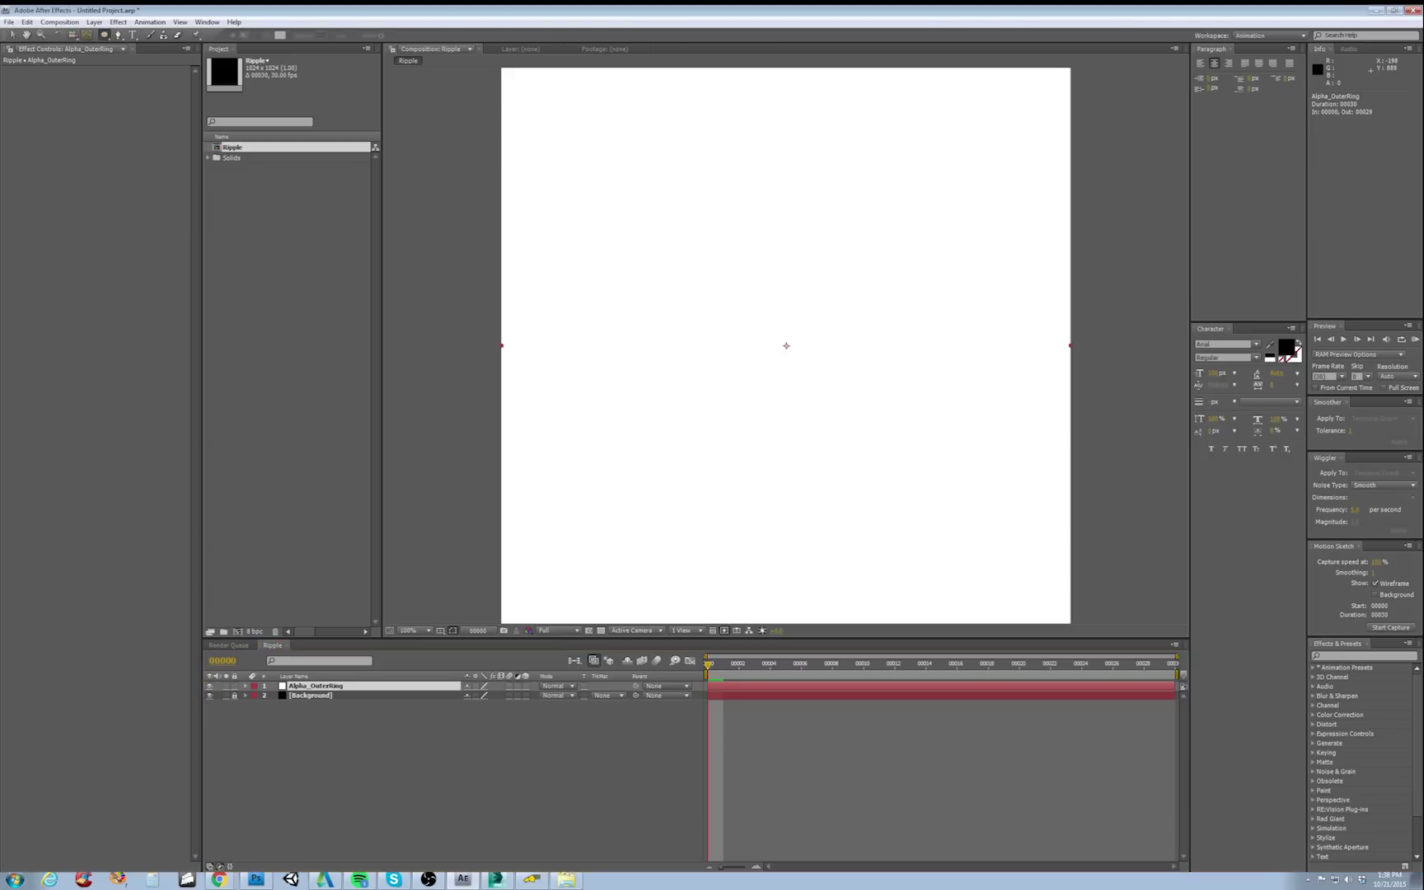
pyautogui.click(104, 35)
pyautogui.click(156, 35)
pyautogui.click(104, 34)
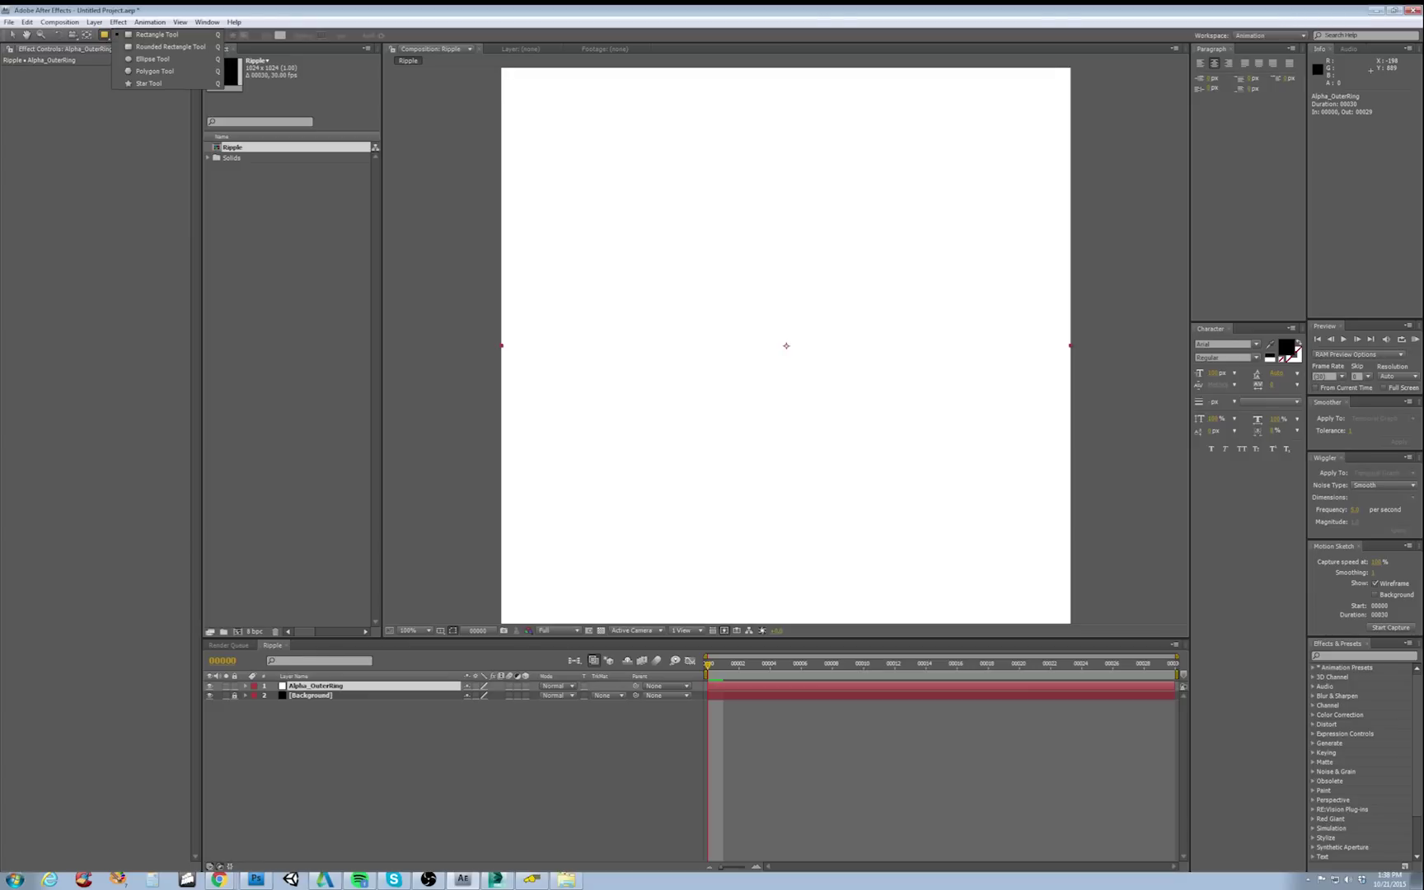
pyautogui.click(153, 59)
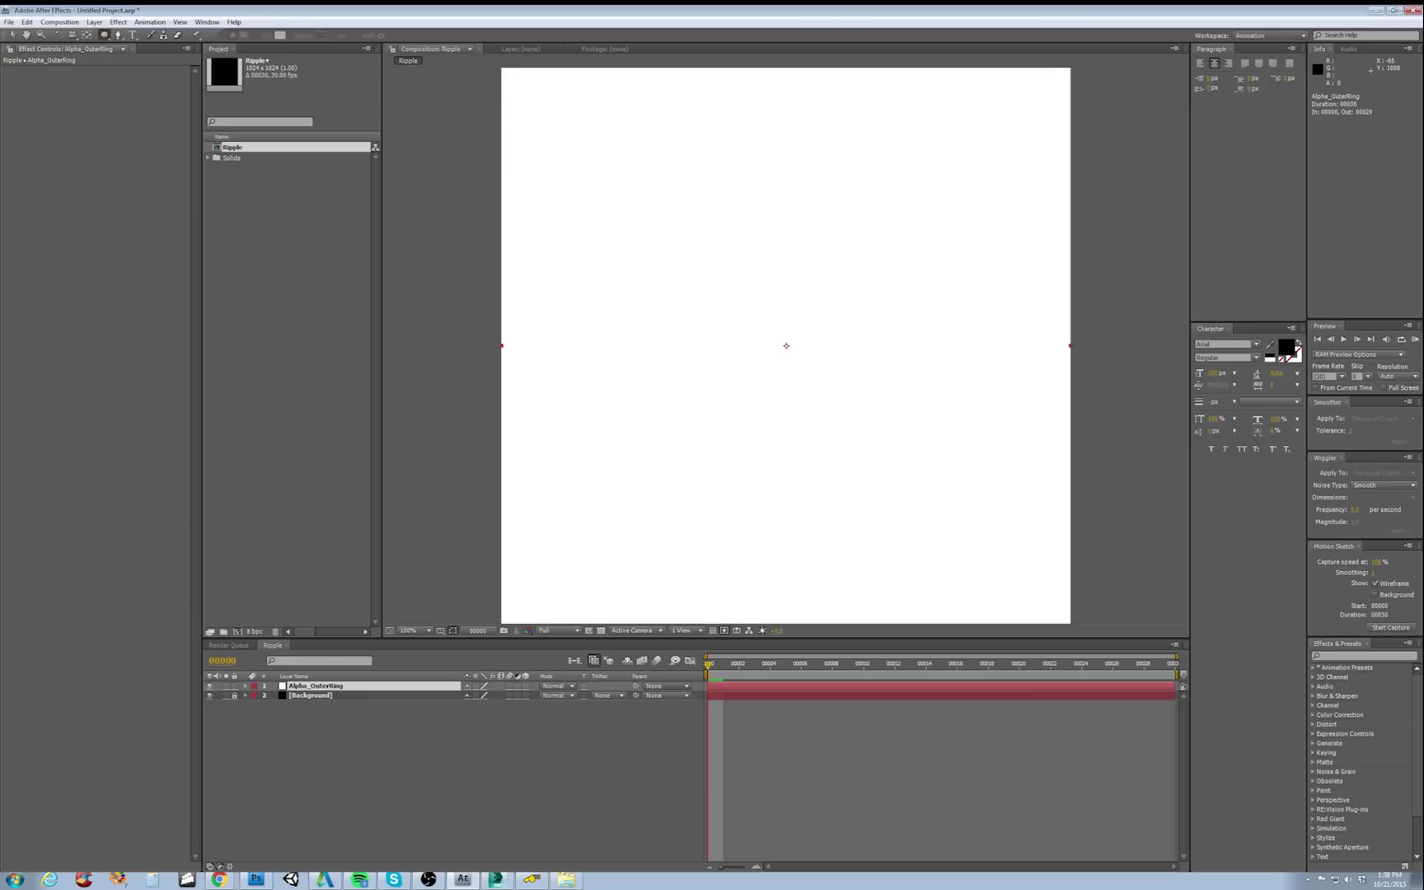
pyautogui.click(329, 686)
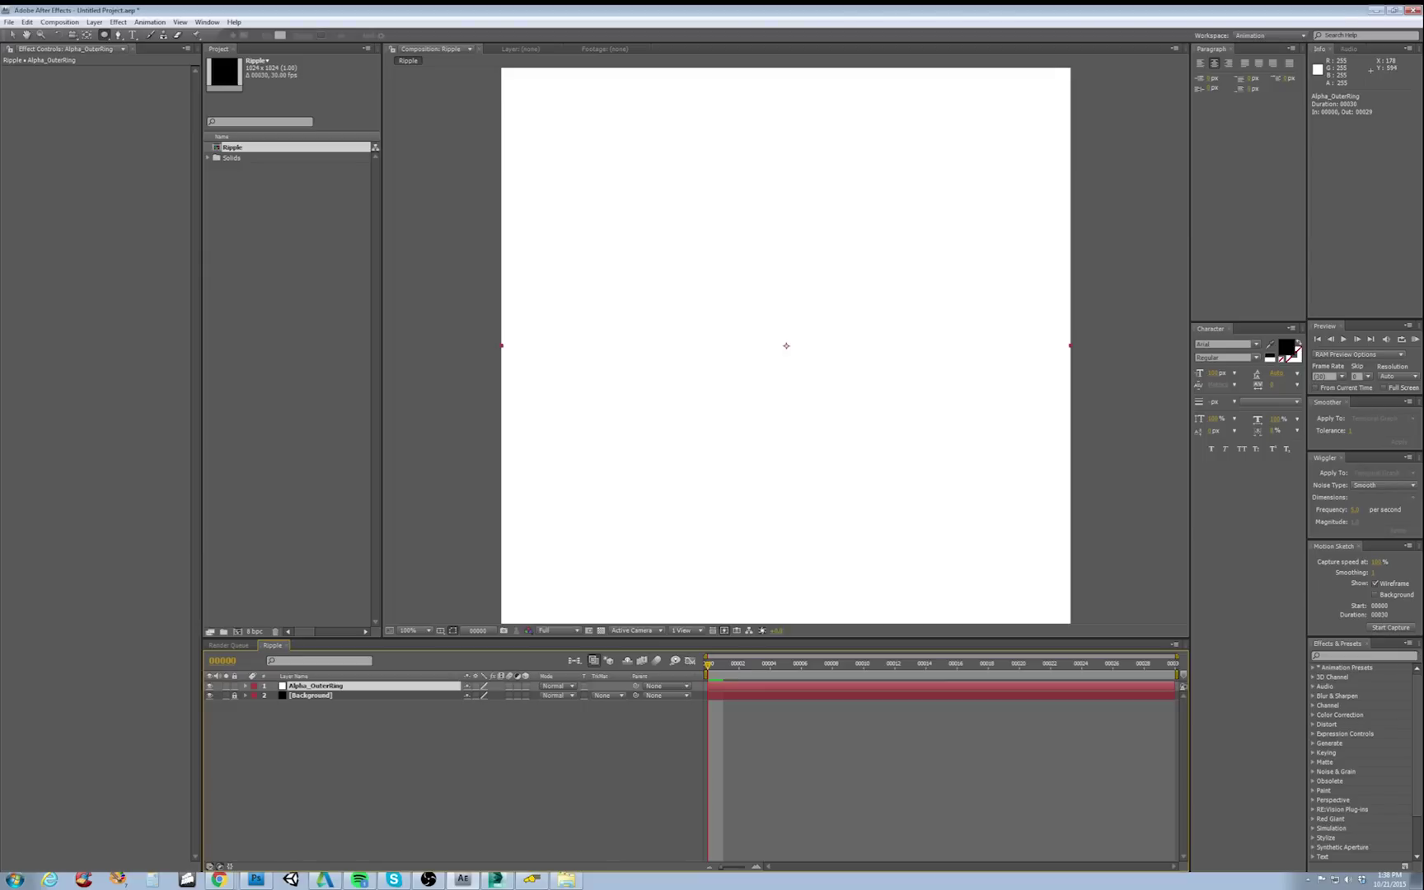
pyautogui.press(',')
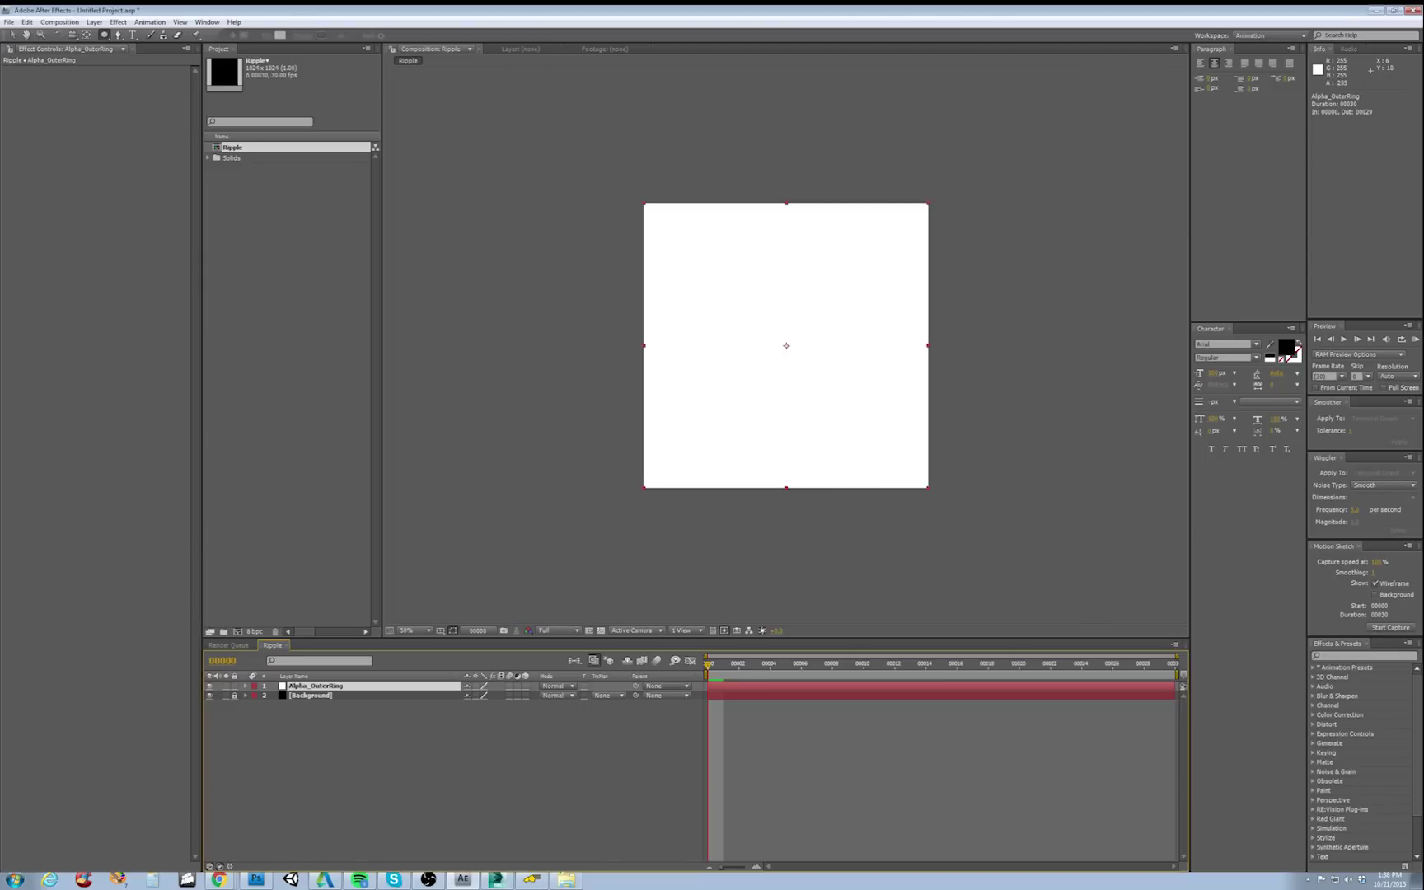
pyautogui.moveTo(645, 204); pyautogui.dragTo(926, 485)
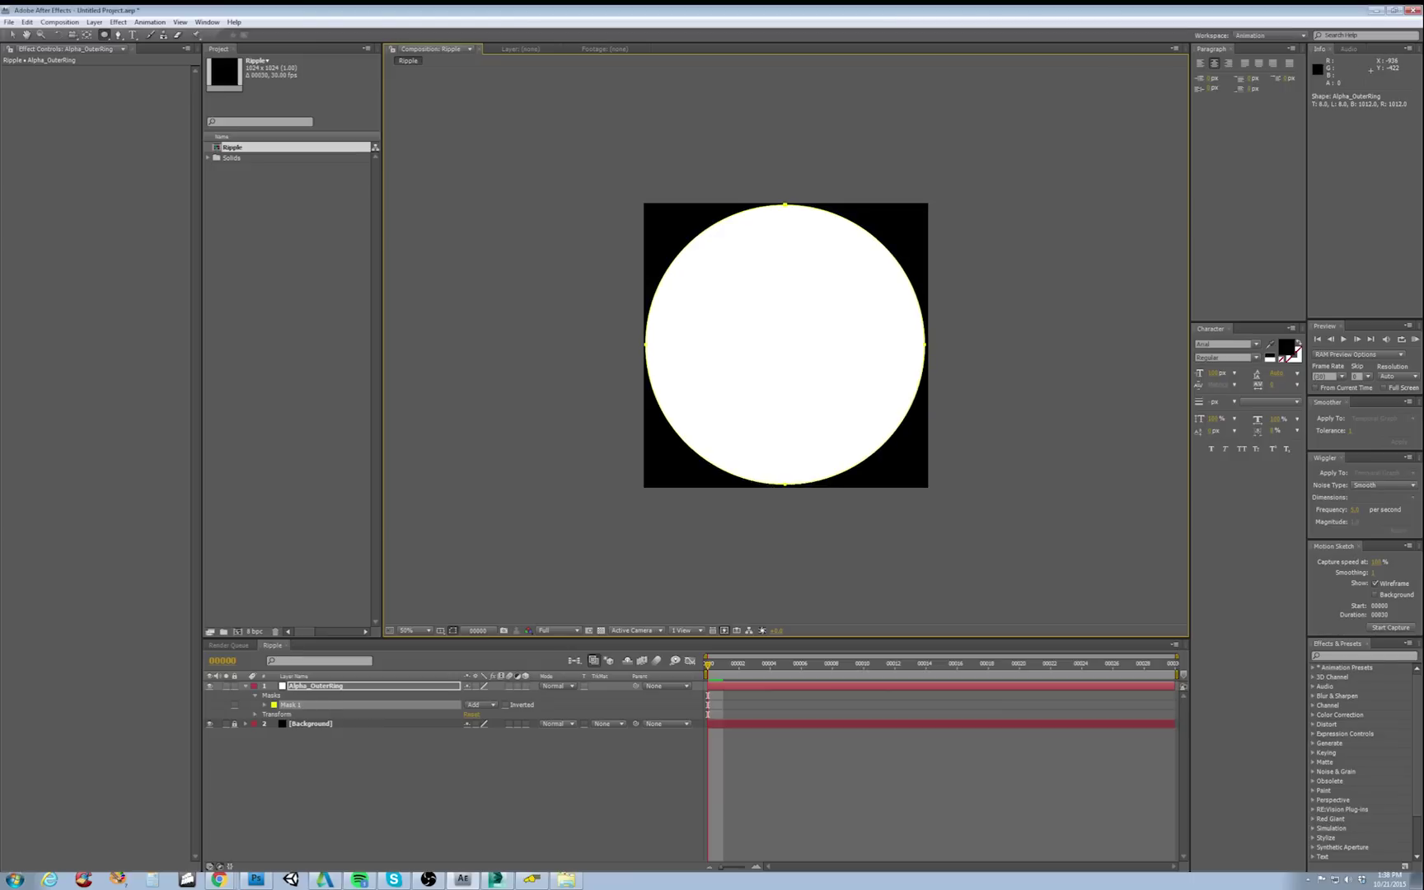
pyautogui.press('v')
# Draw a second circular mask about 960 px across inside the first on Alpha_OuterRing and set its mode to Subtract
pyautogui.click(317, 685)
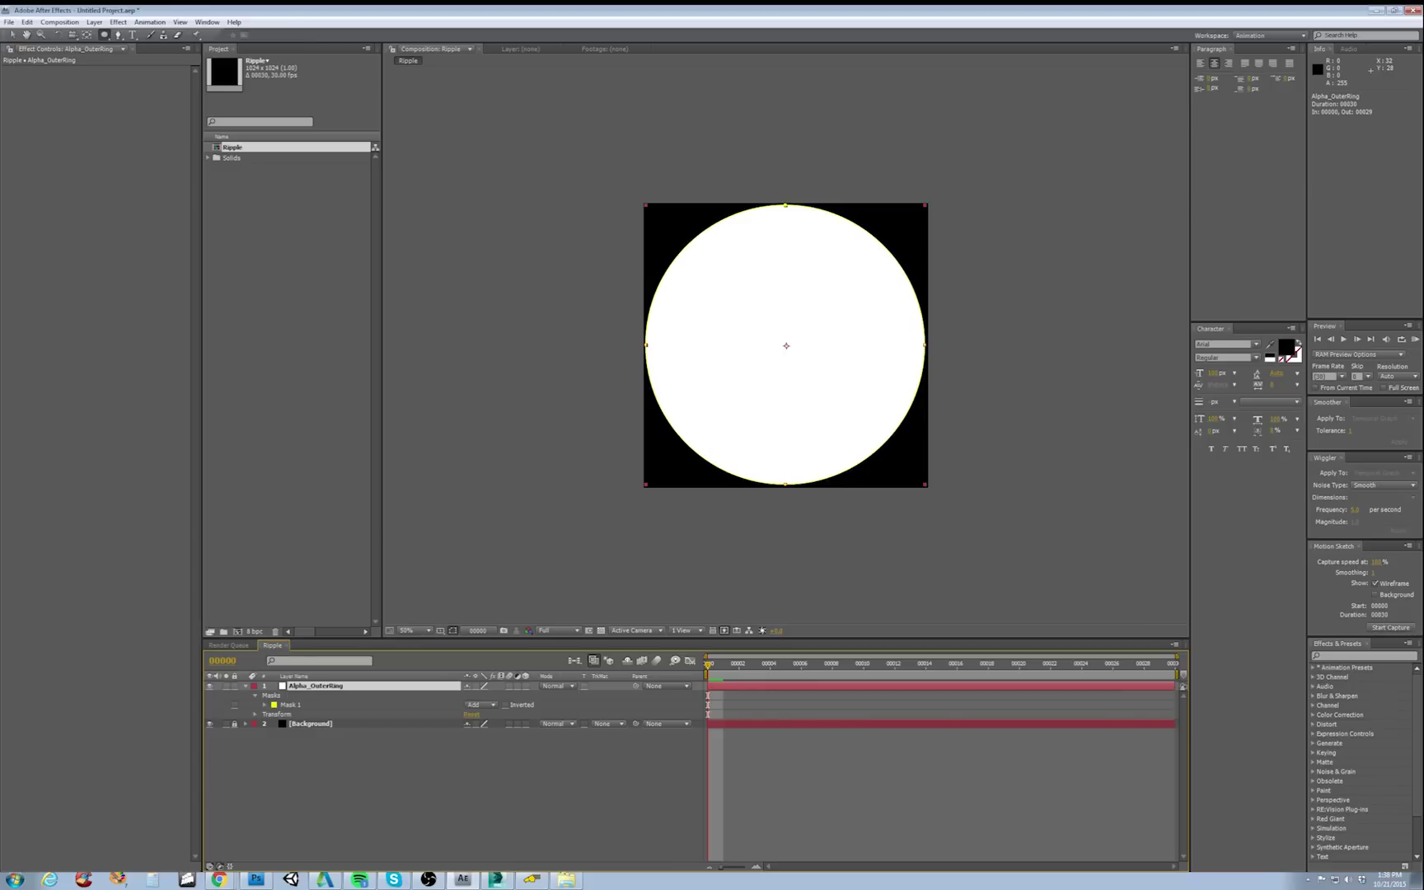
pyautogui.moveTo(653, 211); pyautogui.dragTo(900, 458)
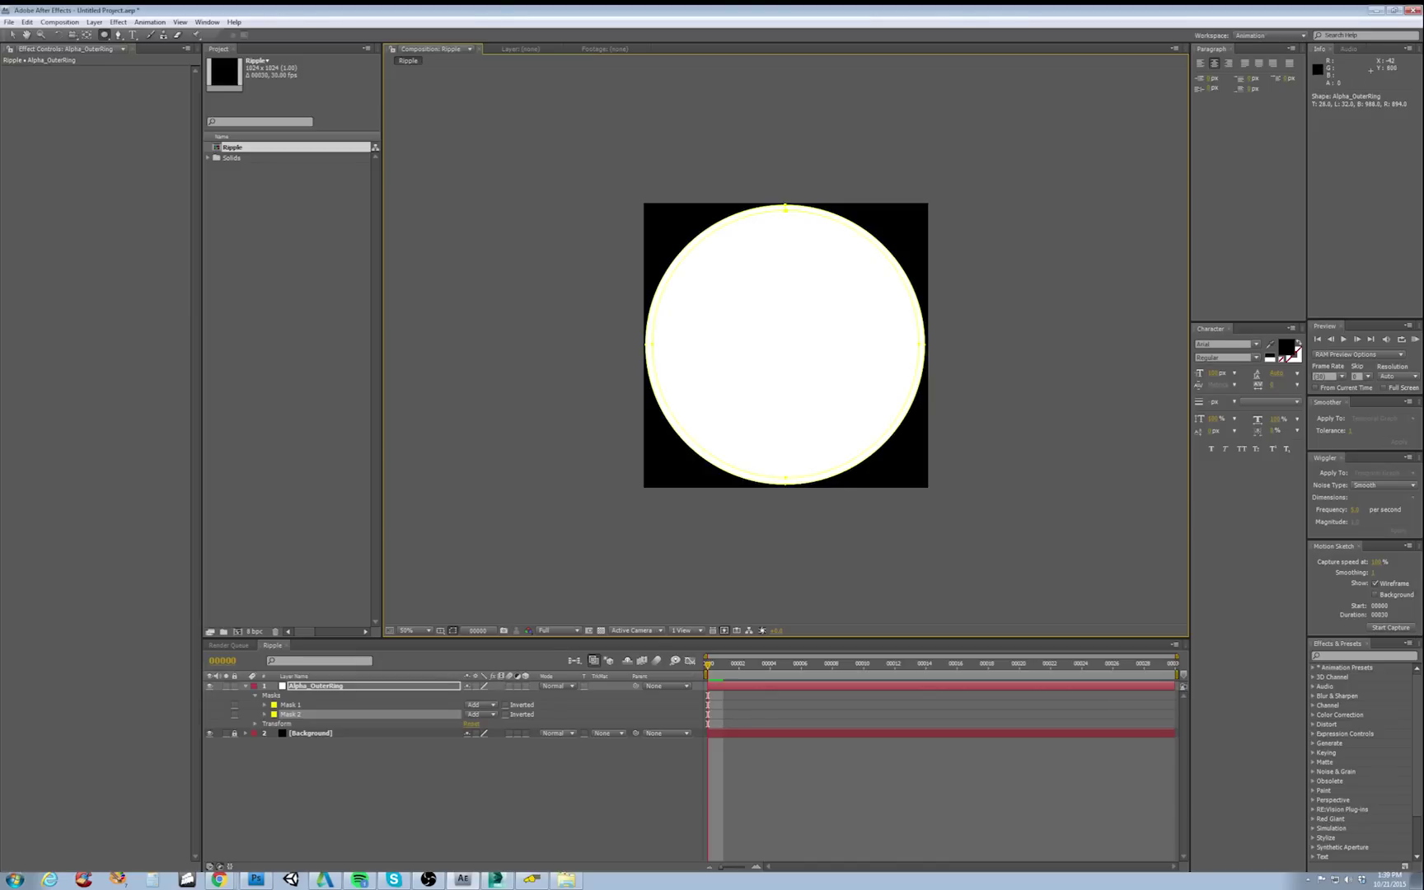
pyautogui.click(13, 34)
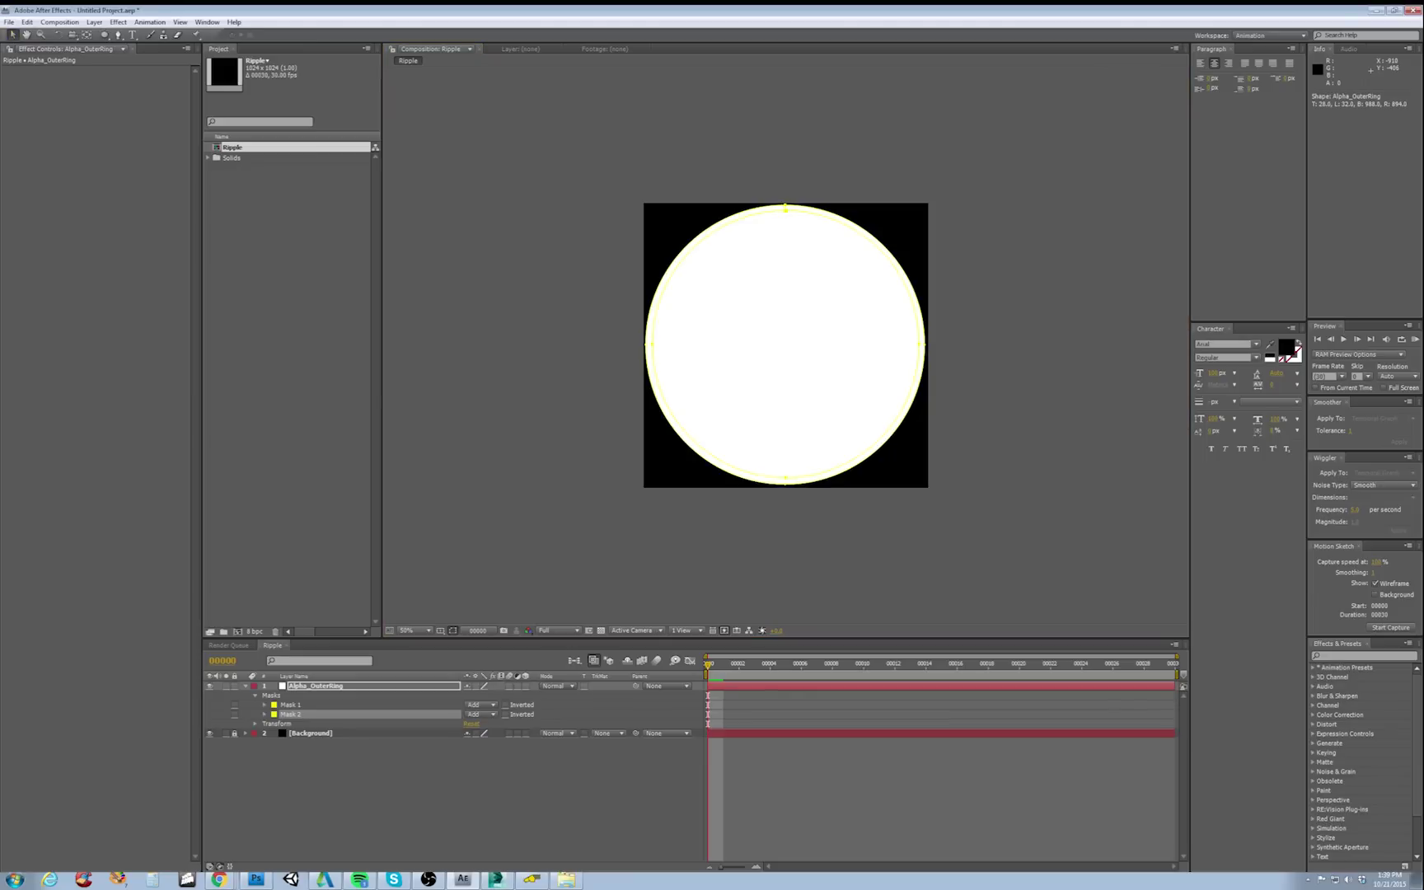
pyautogui.click(701, 427)
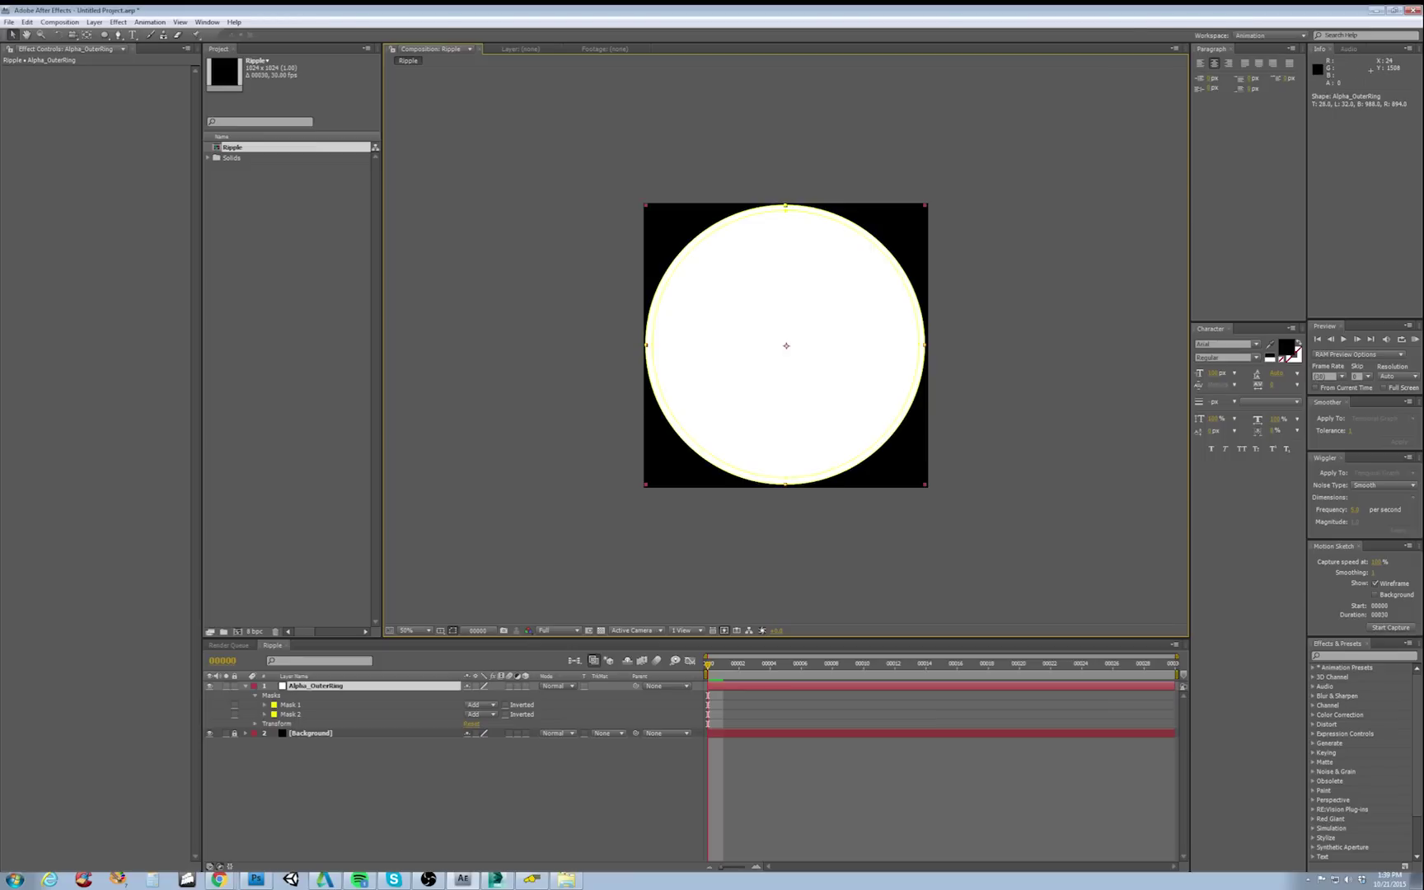
pyautogui.click(482, 715)
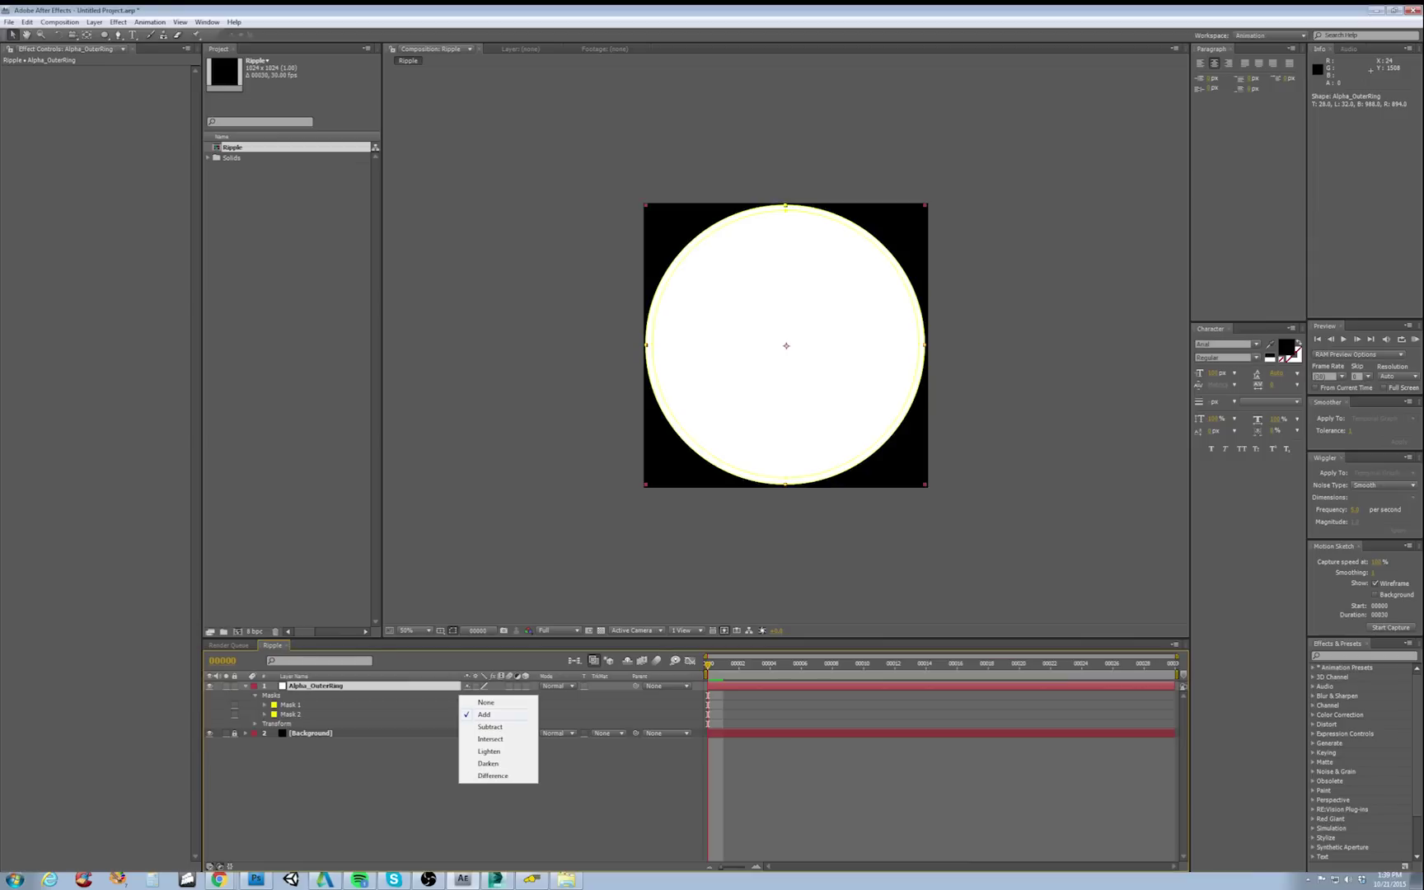
pyautogui.click(490, 727)
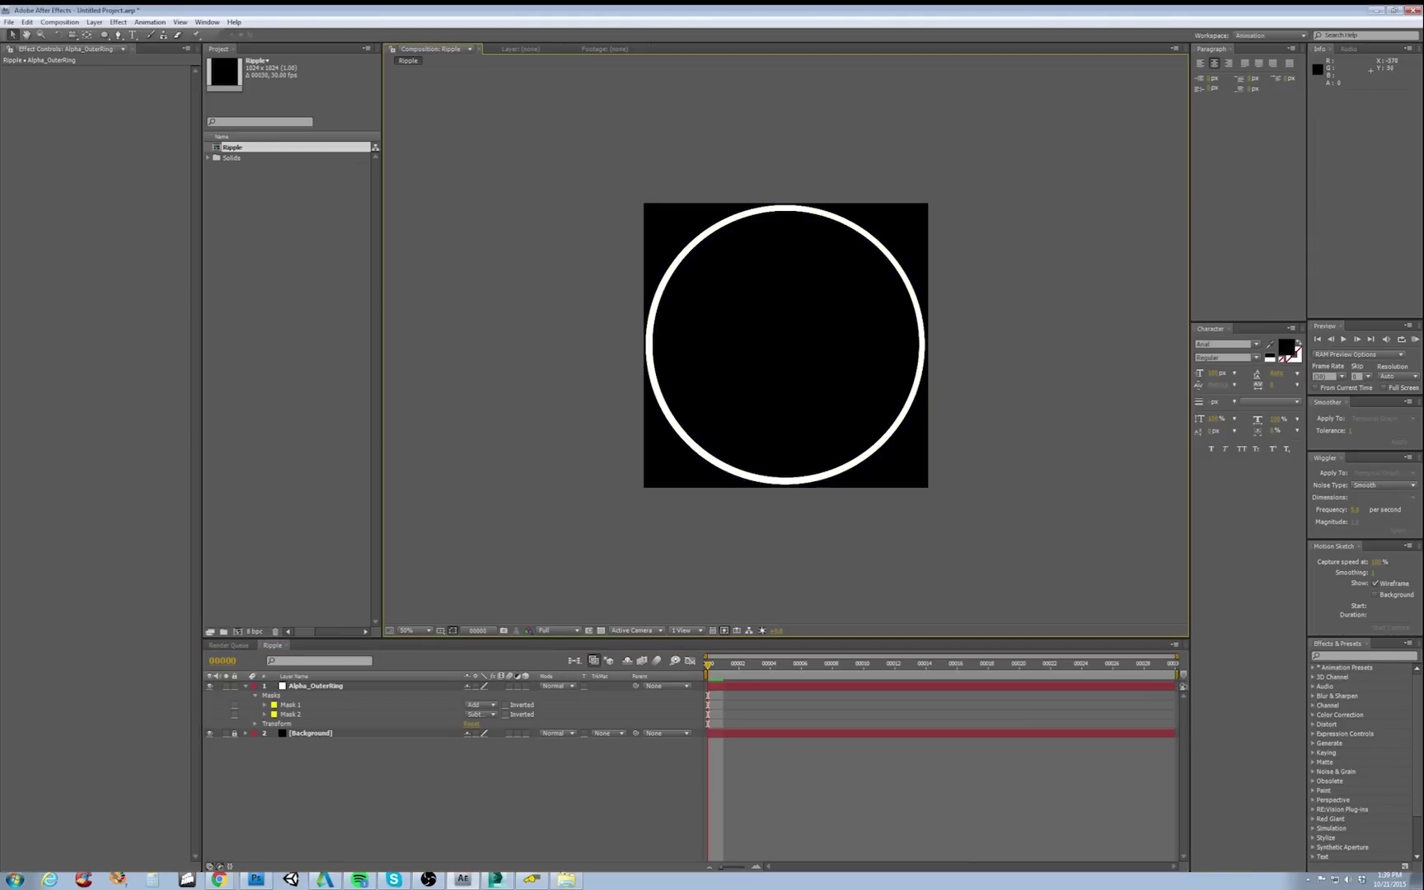
pyautogui.doubleClick(681, 265)
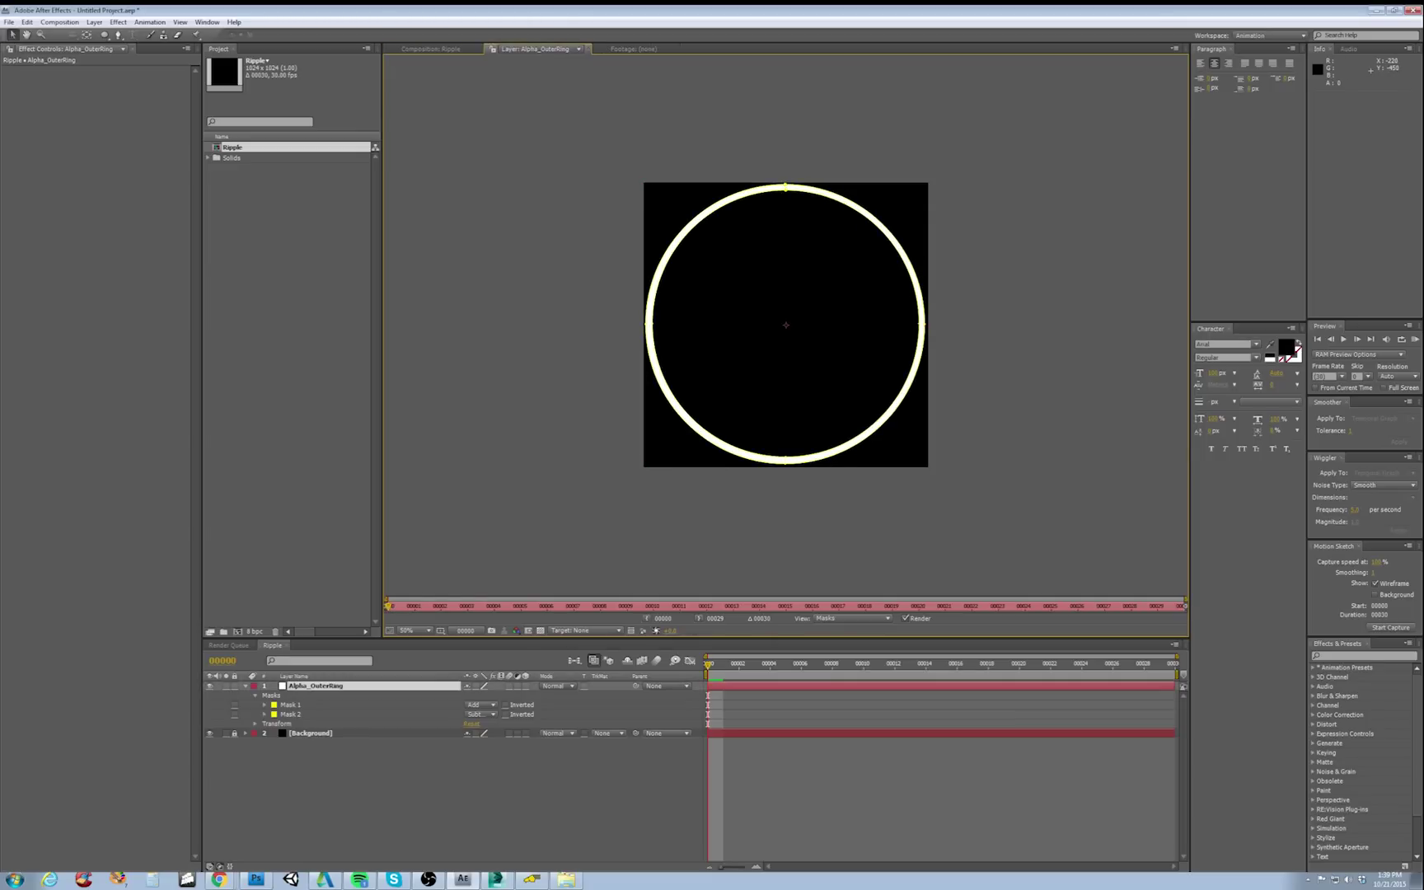
pyautogui.click(588, 49)
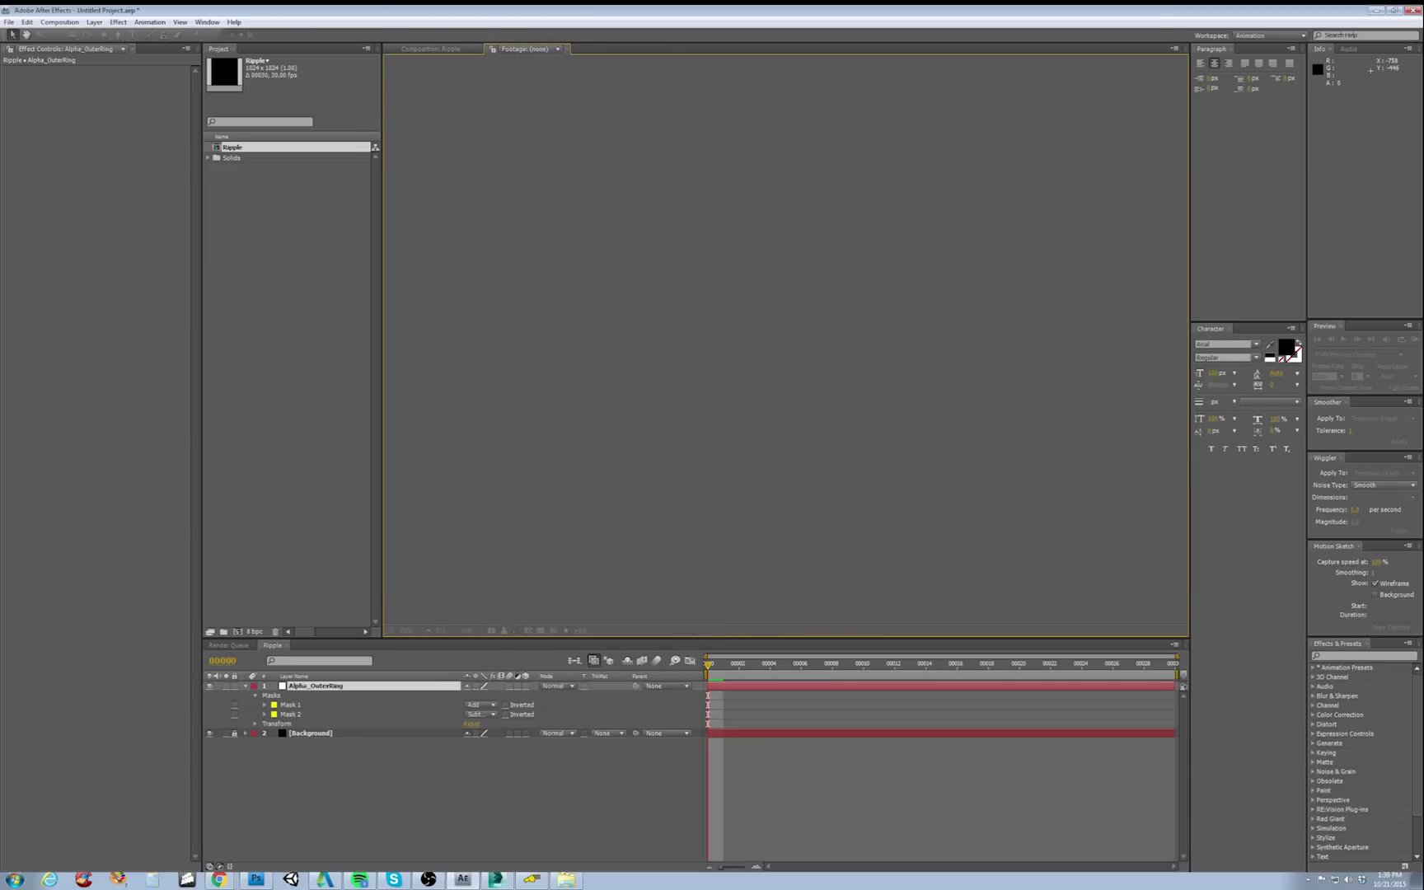
pyautogui.click(431, 49)
pyautogui.click(639, 195)
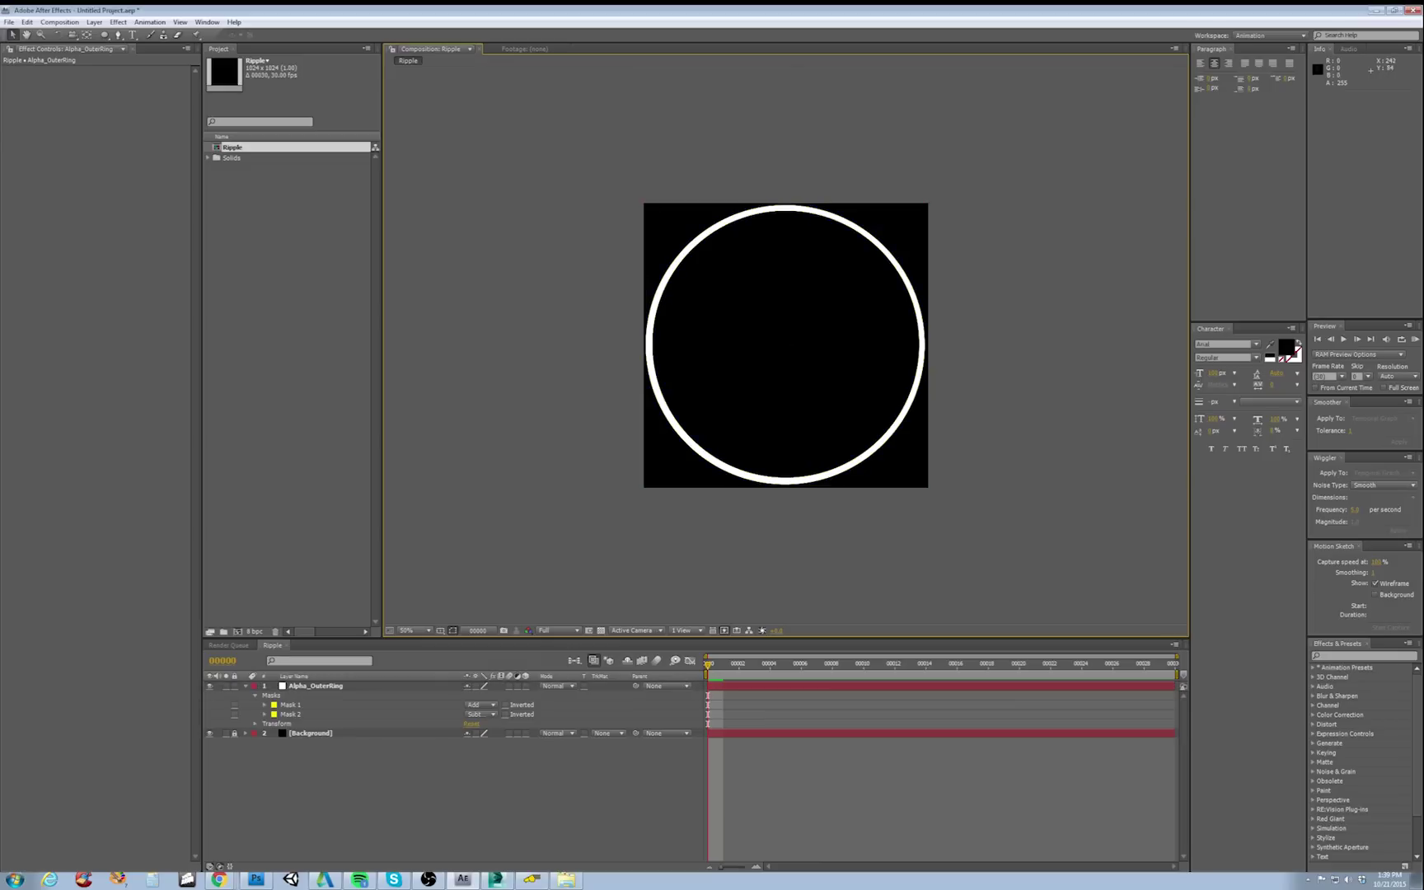
pyautogui.click(700, 245)
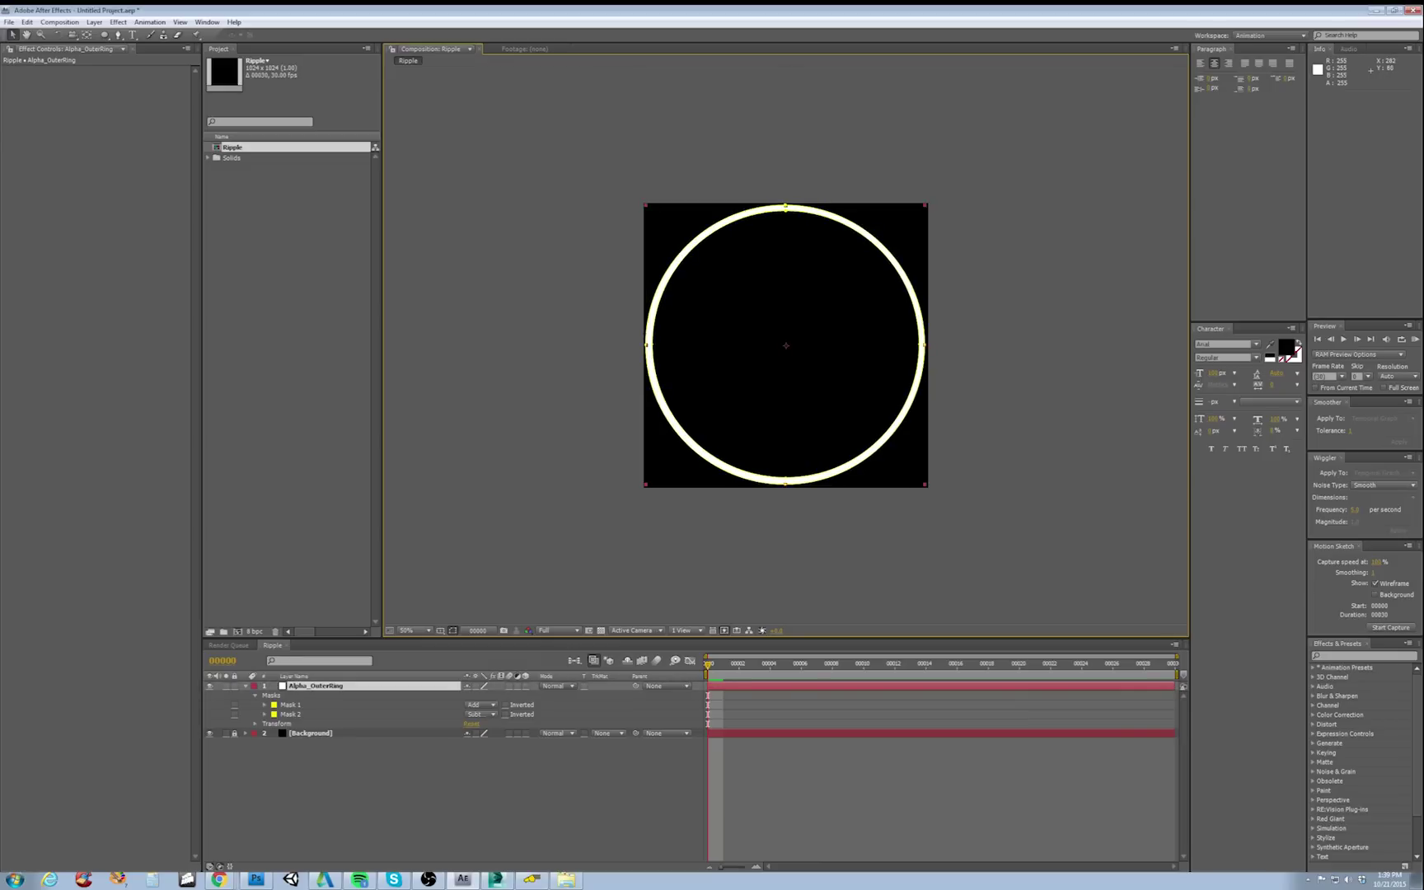
# Shrink the inner Subtract mask on Alpha_OuterRing from two opposite corners, by 94% and again by about 92.5%, keeping it round and centred
pyautogui.click(723, 230)
pyautogui.hotkey('ctrl', 't')
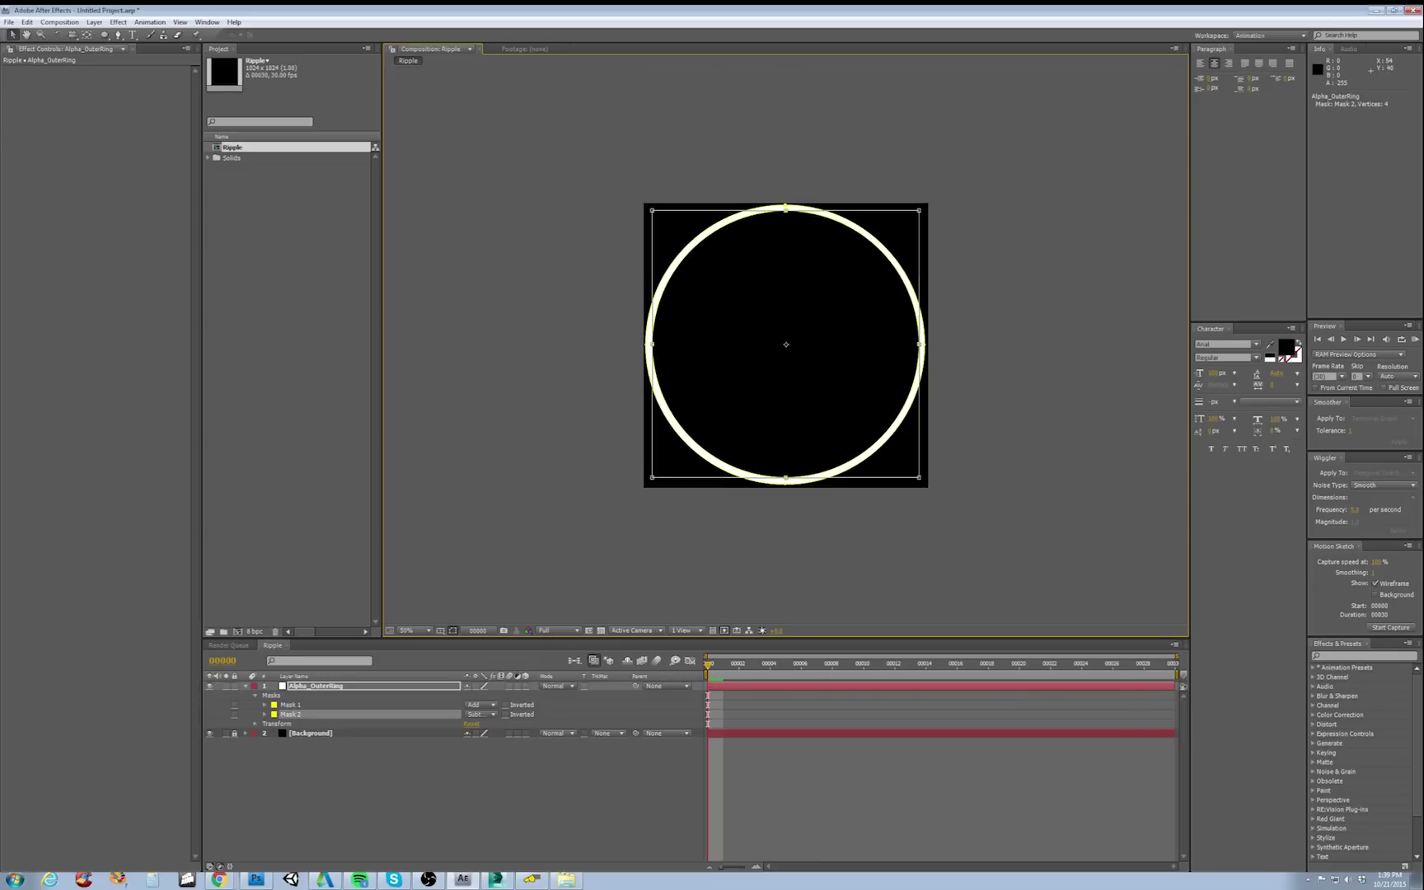
pyautogui.keyDown('shift'); pyautogui.moveTo(652, 211); pyautogui.dragTo(668, 226); pyautogui.keyUp('shift')
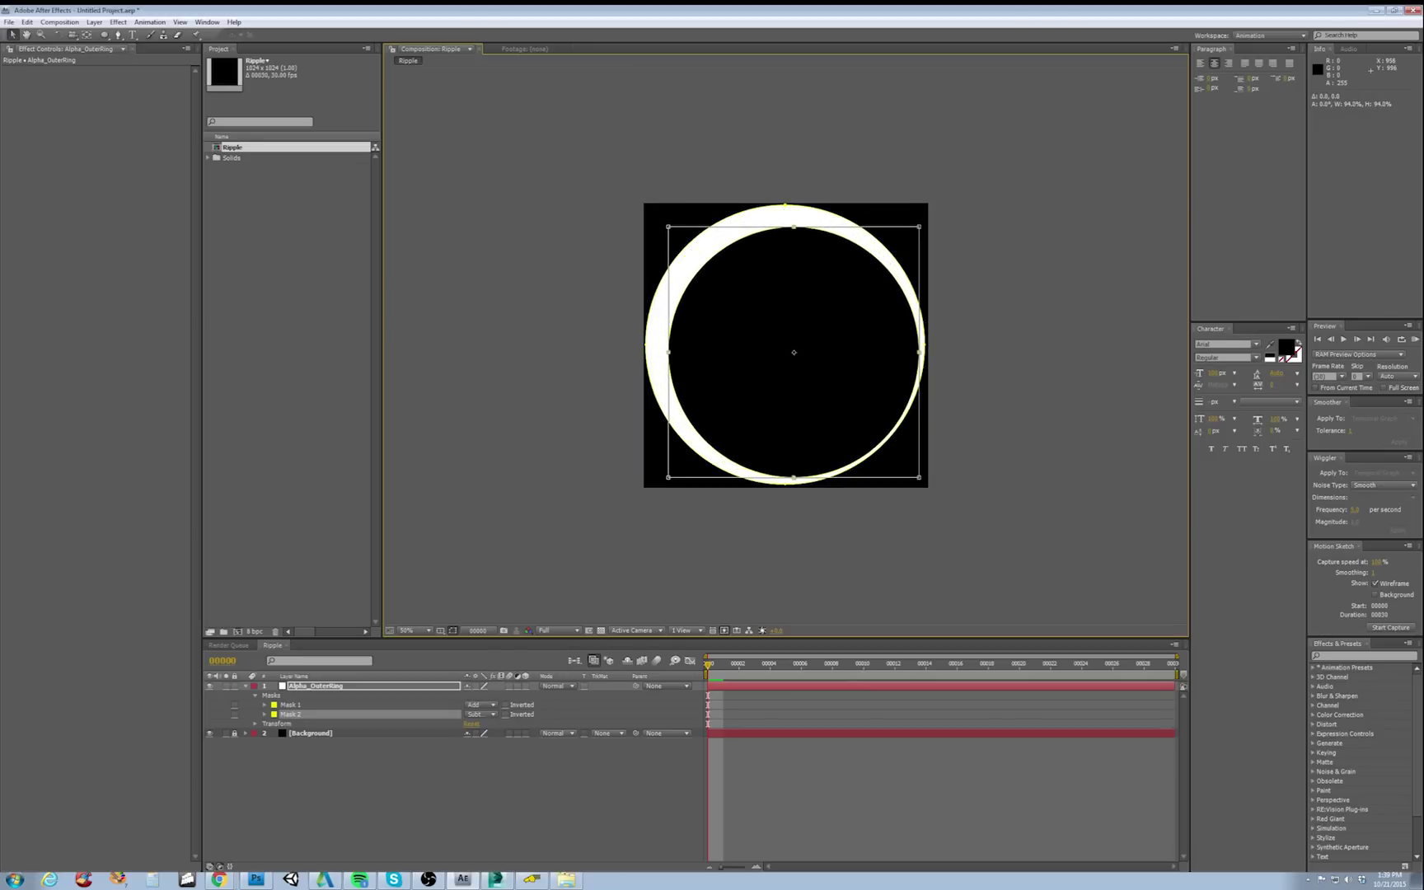
pyautogui.keyDown('shift'); pyautogui.moveTo(919, 477); pyautogui.dragTo(900, 458); pyautogui.keyUp('shift')
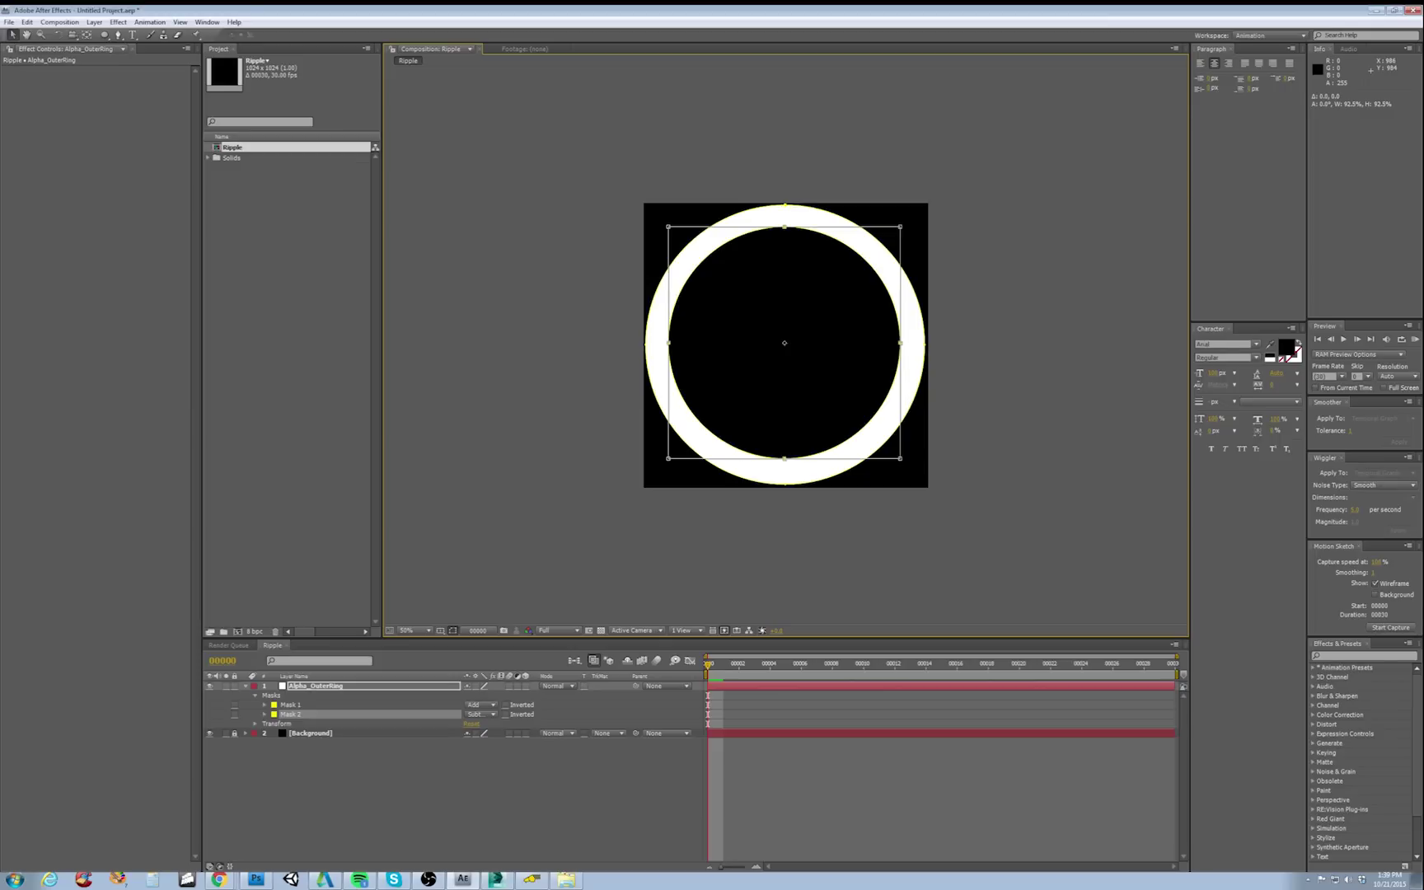
pyautogui.press('Return')
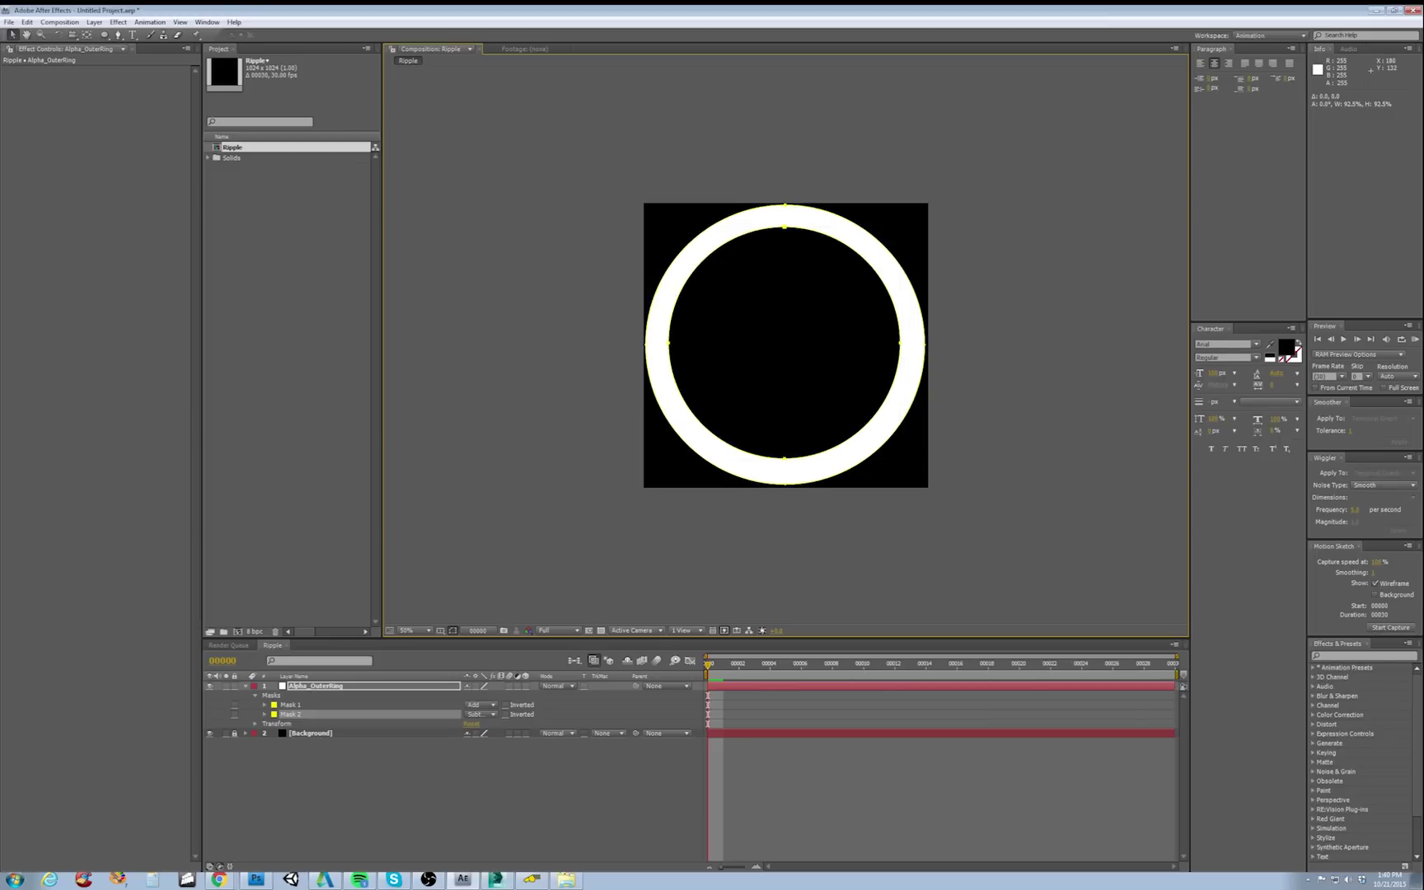
# Shrink the outer mask on Alpha_OuterRing from two opposite corners until a thin, even ring remains around the inner mask, and deselect it
pyautogui.doubleClick(694, 240)
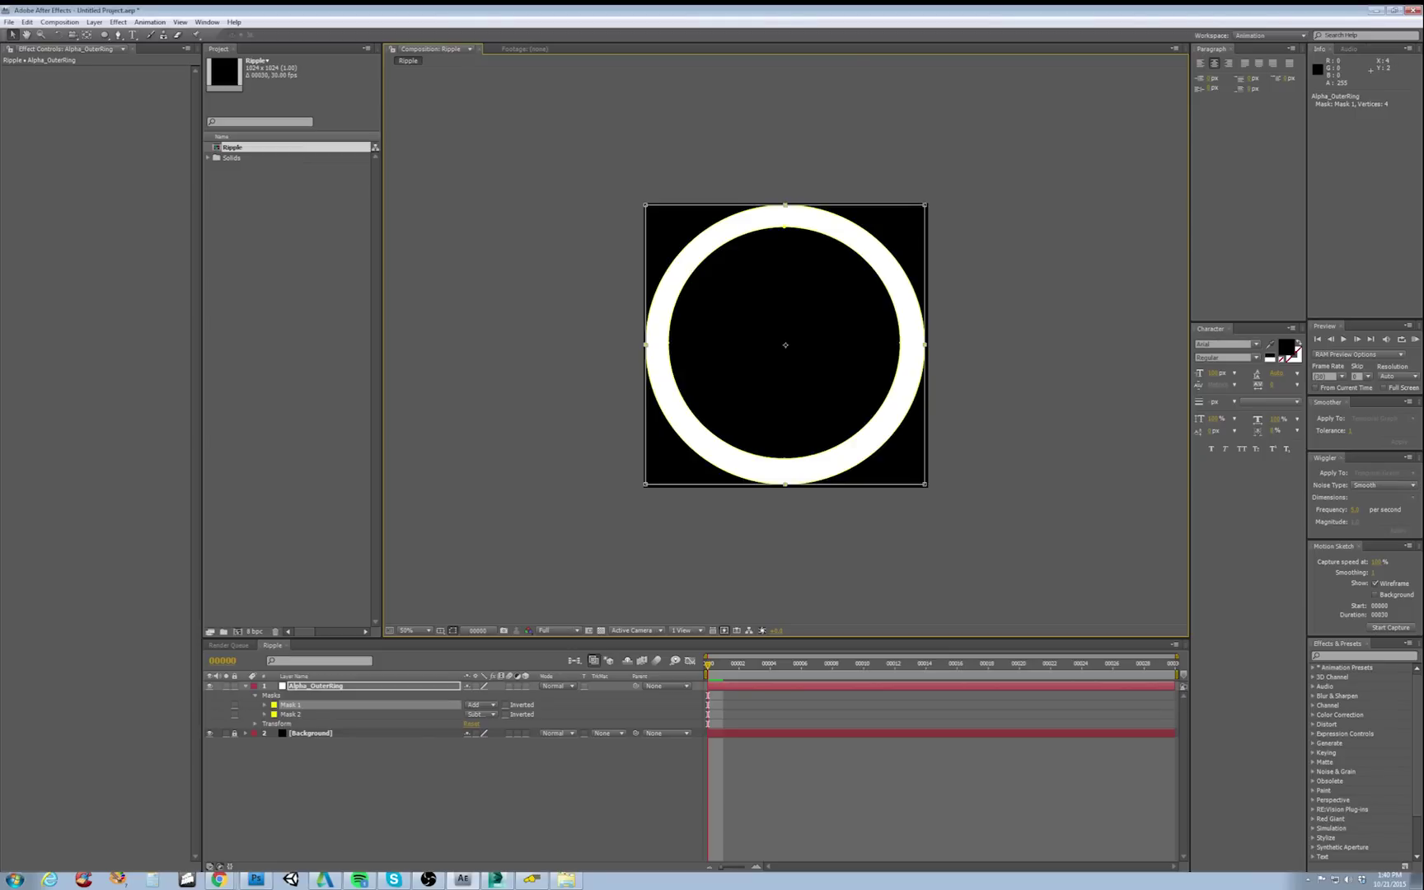
pyautogui.moveTo(645, 204); pyautogui.dragTo(655, 214)
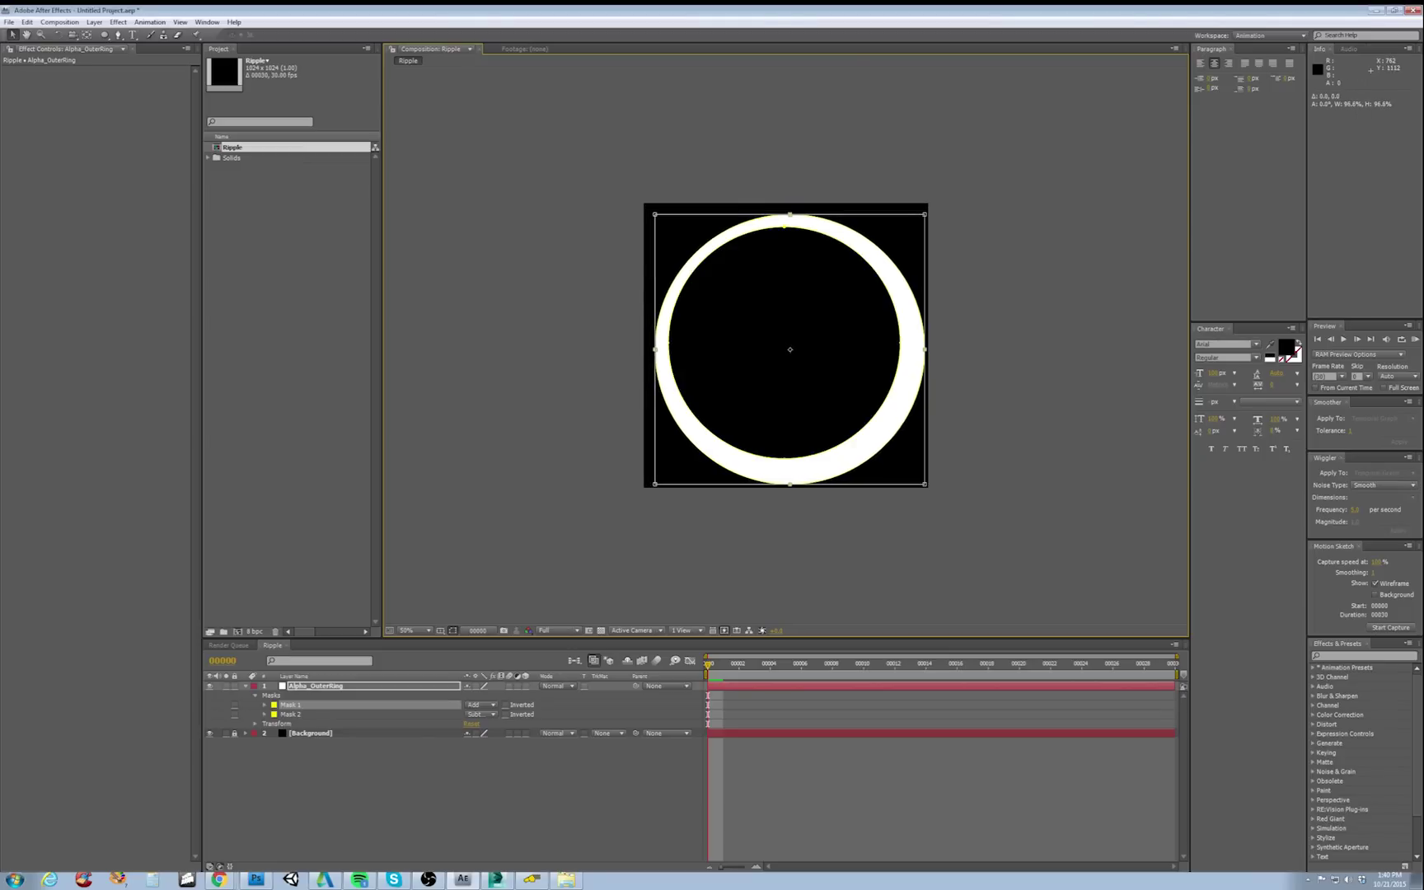
pyautogui.moveTo(925, 484); pyautogui.dragTo(914, 472)
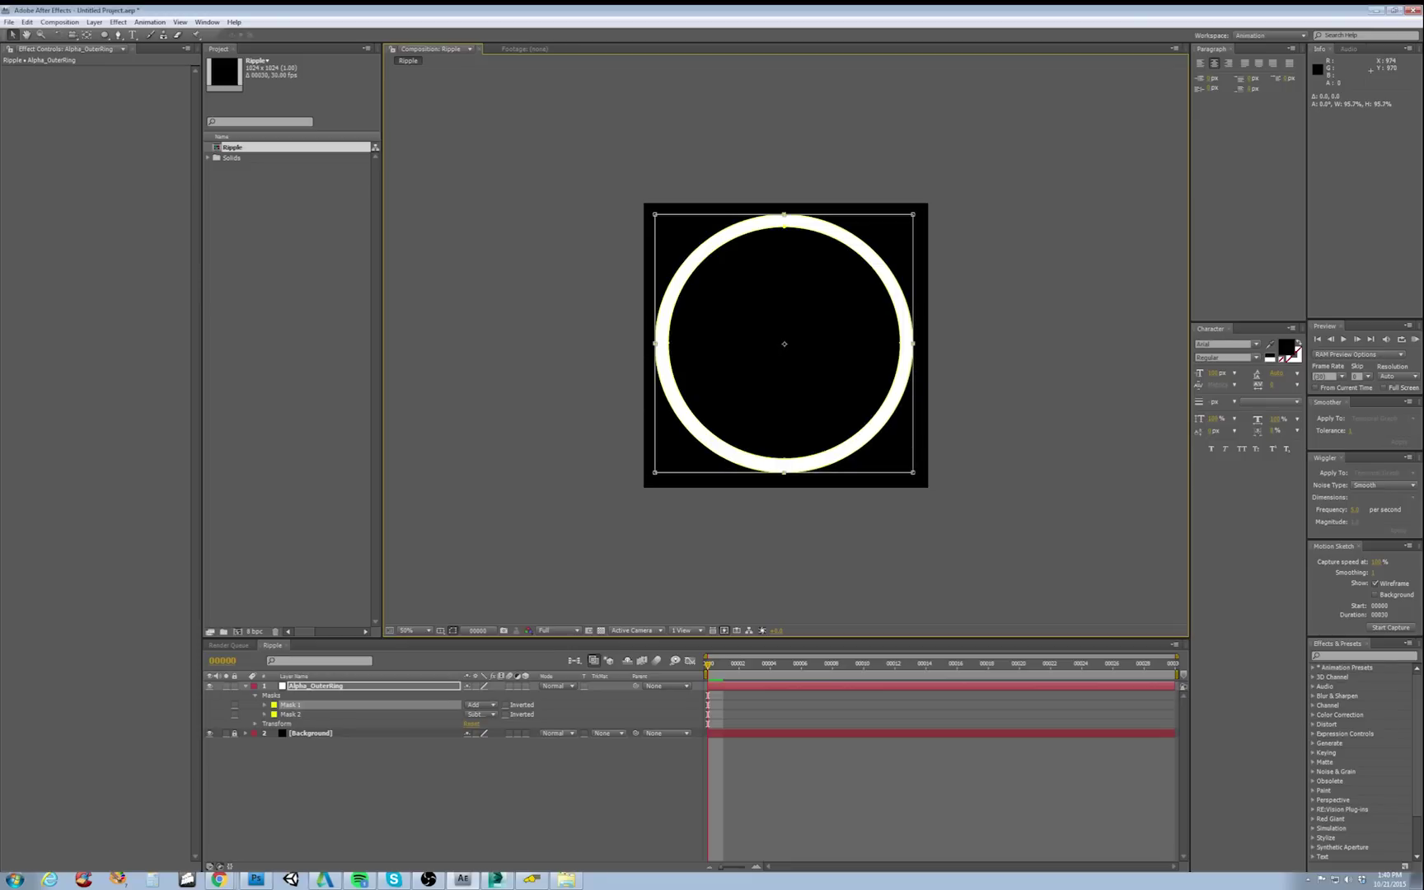
pyautogui.press('Return')
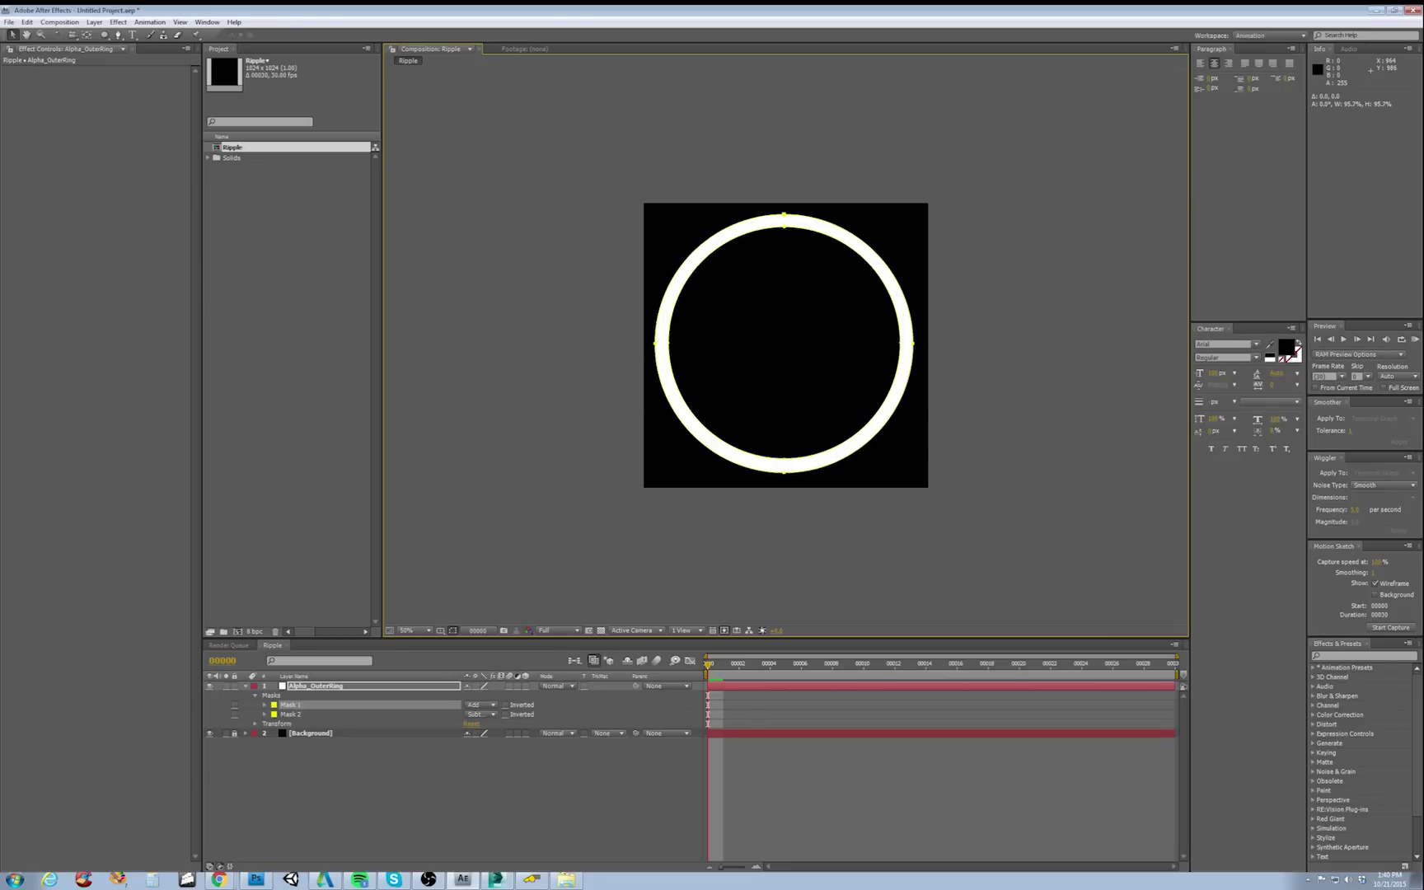
pyautogui.click(746, 412)
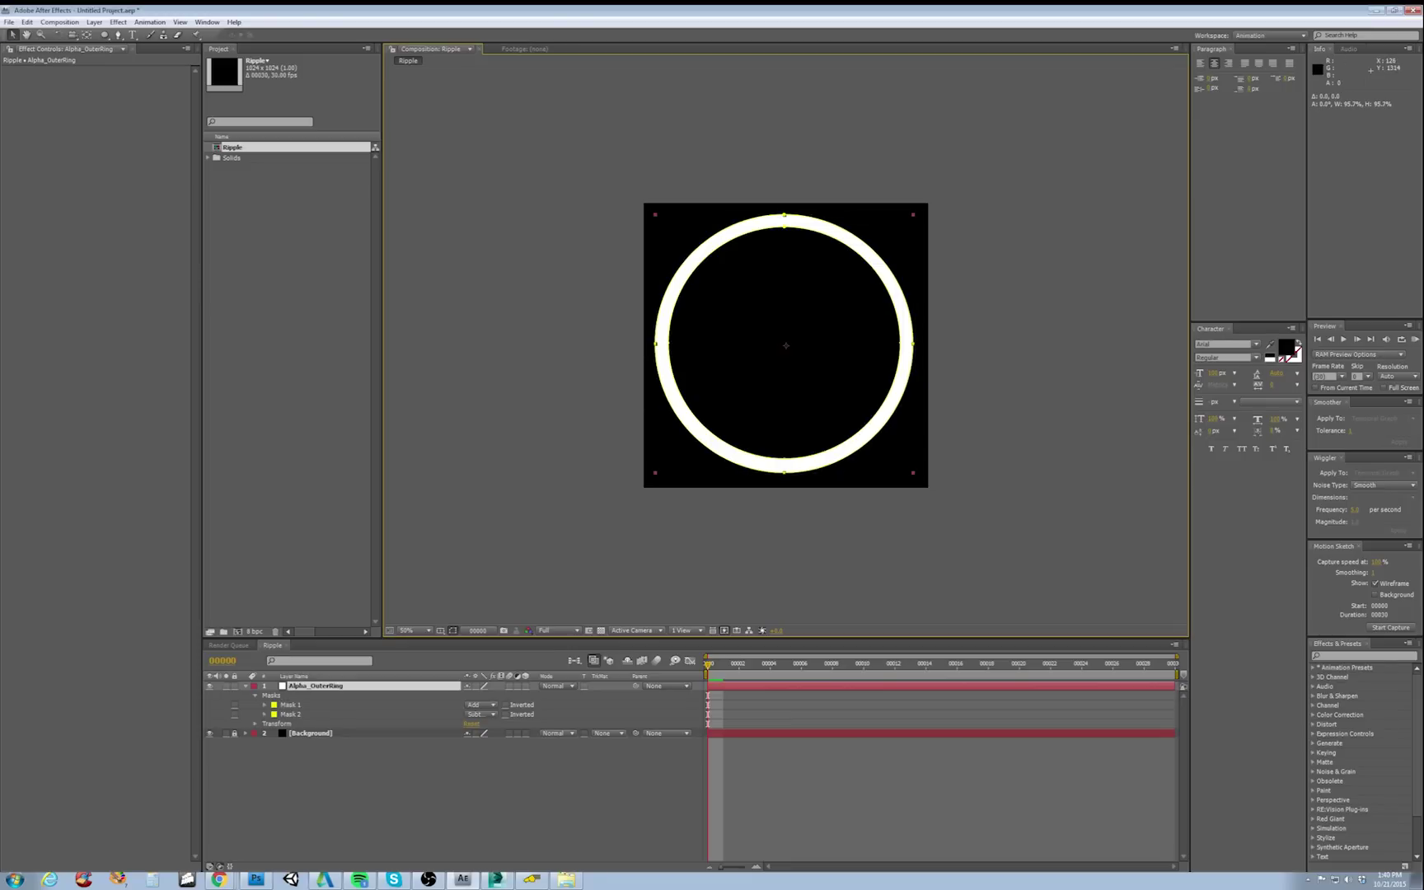
pyautogui.click(354, 787)
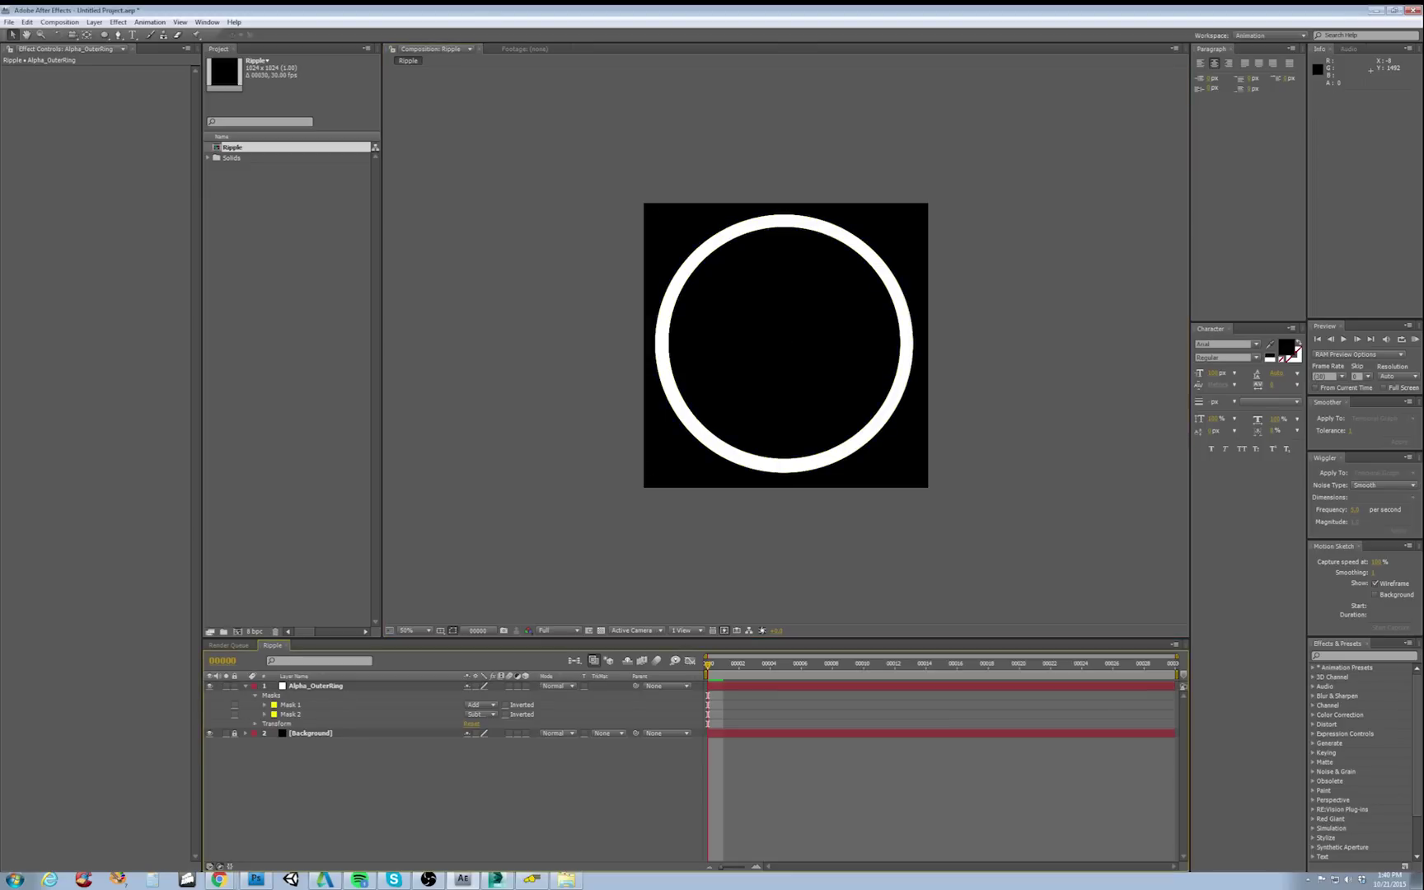
# Feather Mask 1 of Alpha_OuterRing by about 45 pixels
pyautogui.click(311, 733)
pyautogui.click(255, 724)
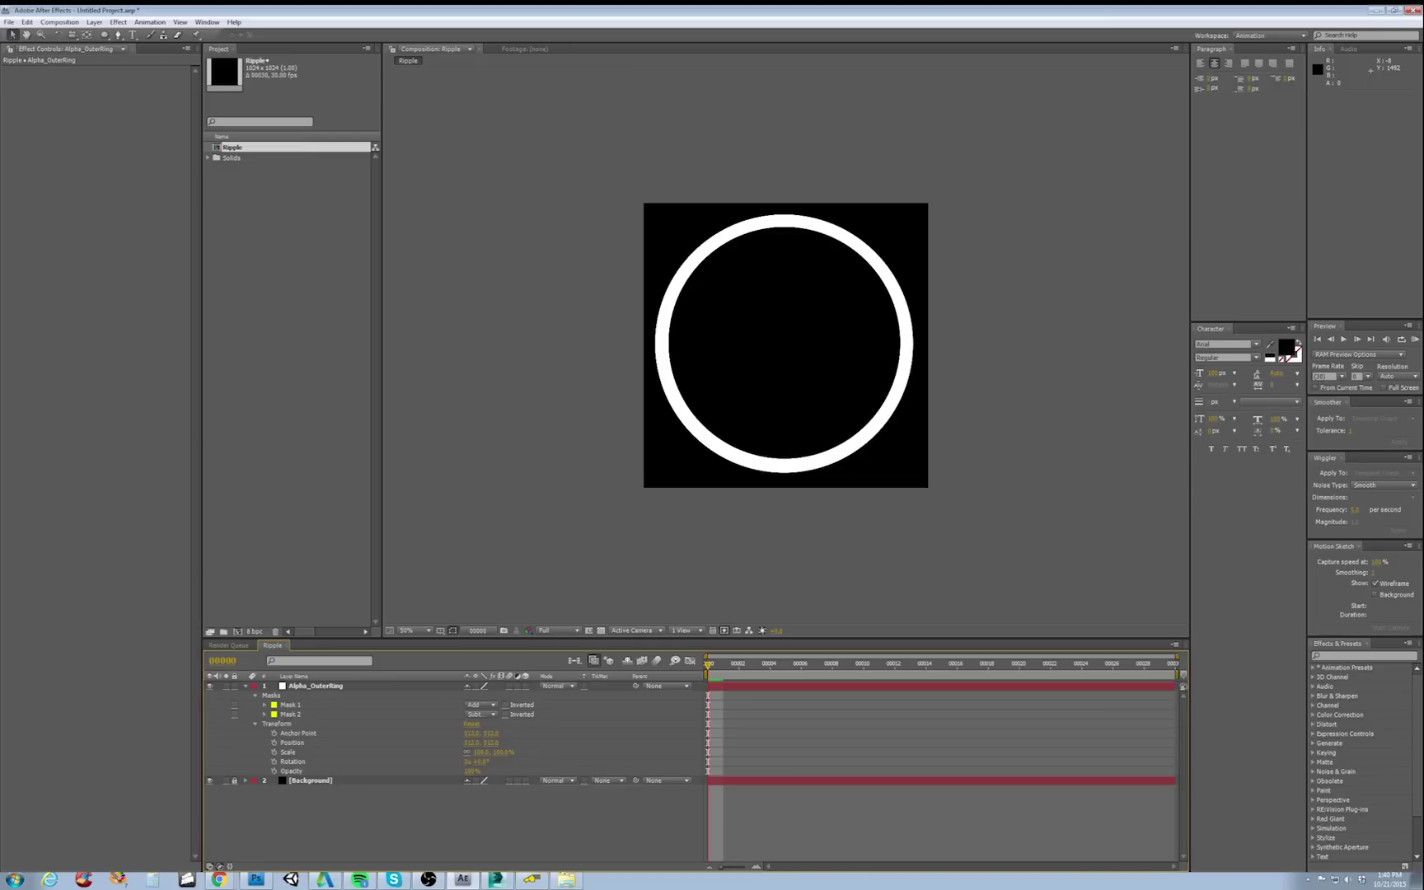
pyautogui.click(264, 705)
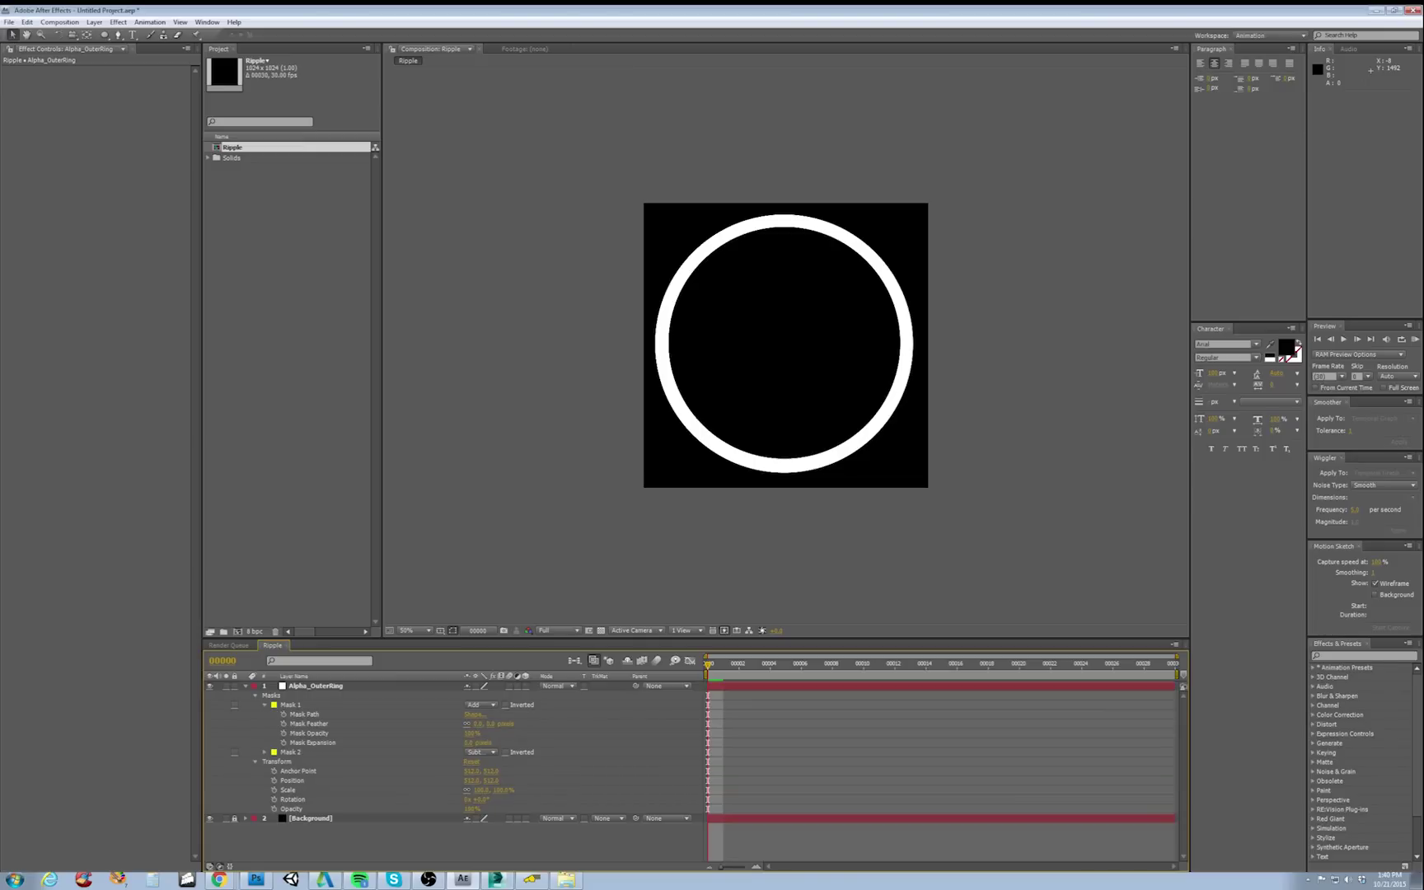
pyautogui.click(246, 685)
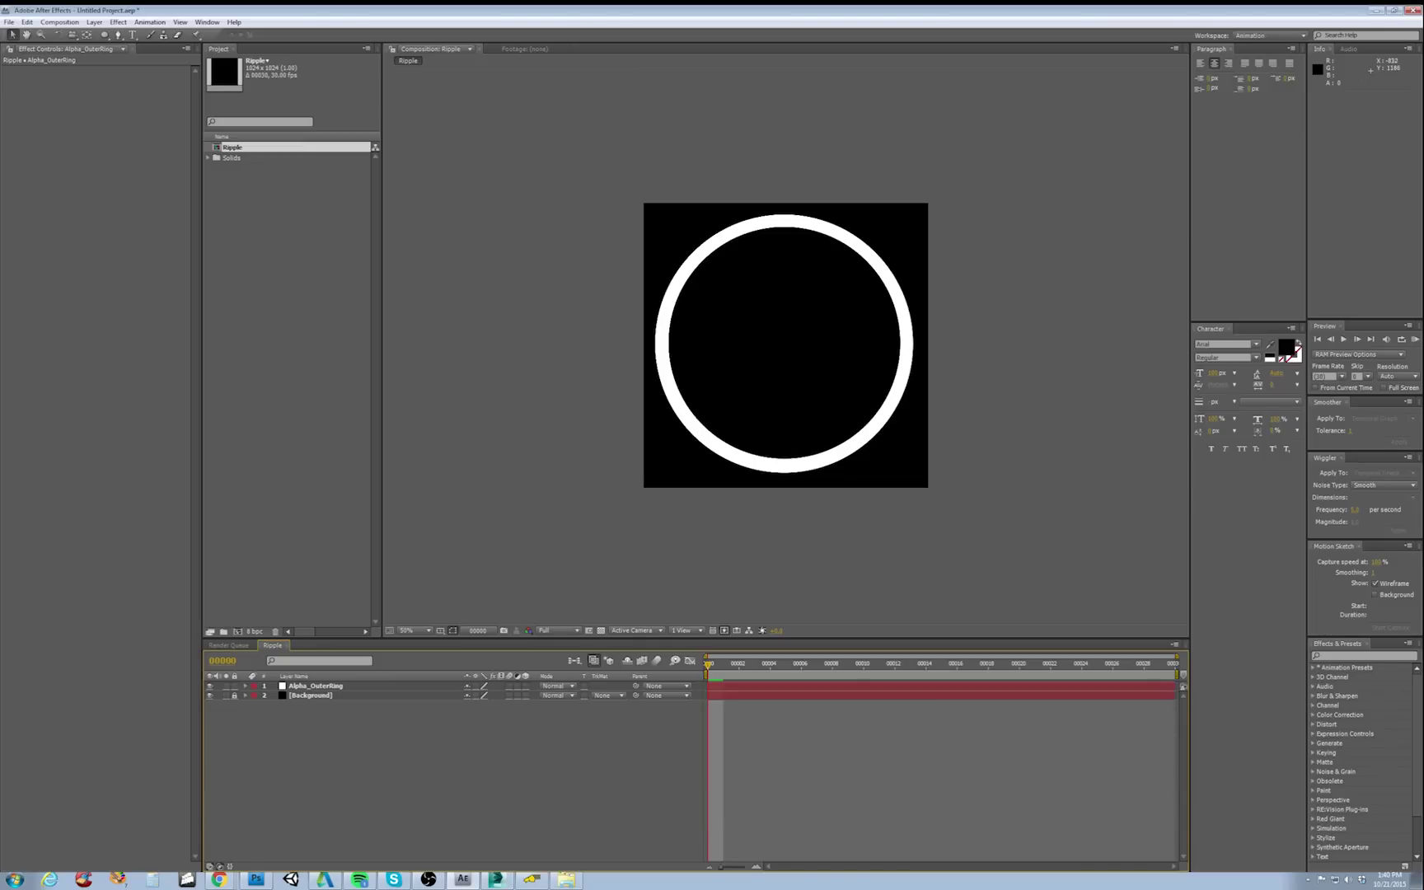
pyautogui.click(416, 533)
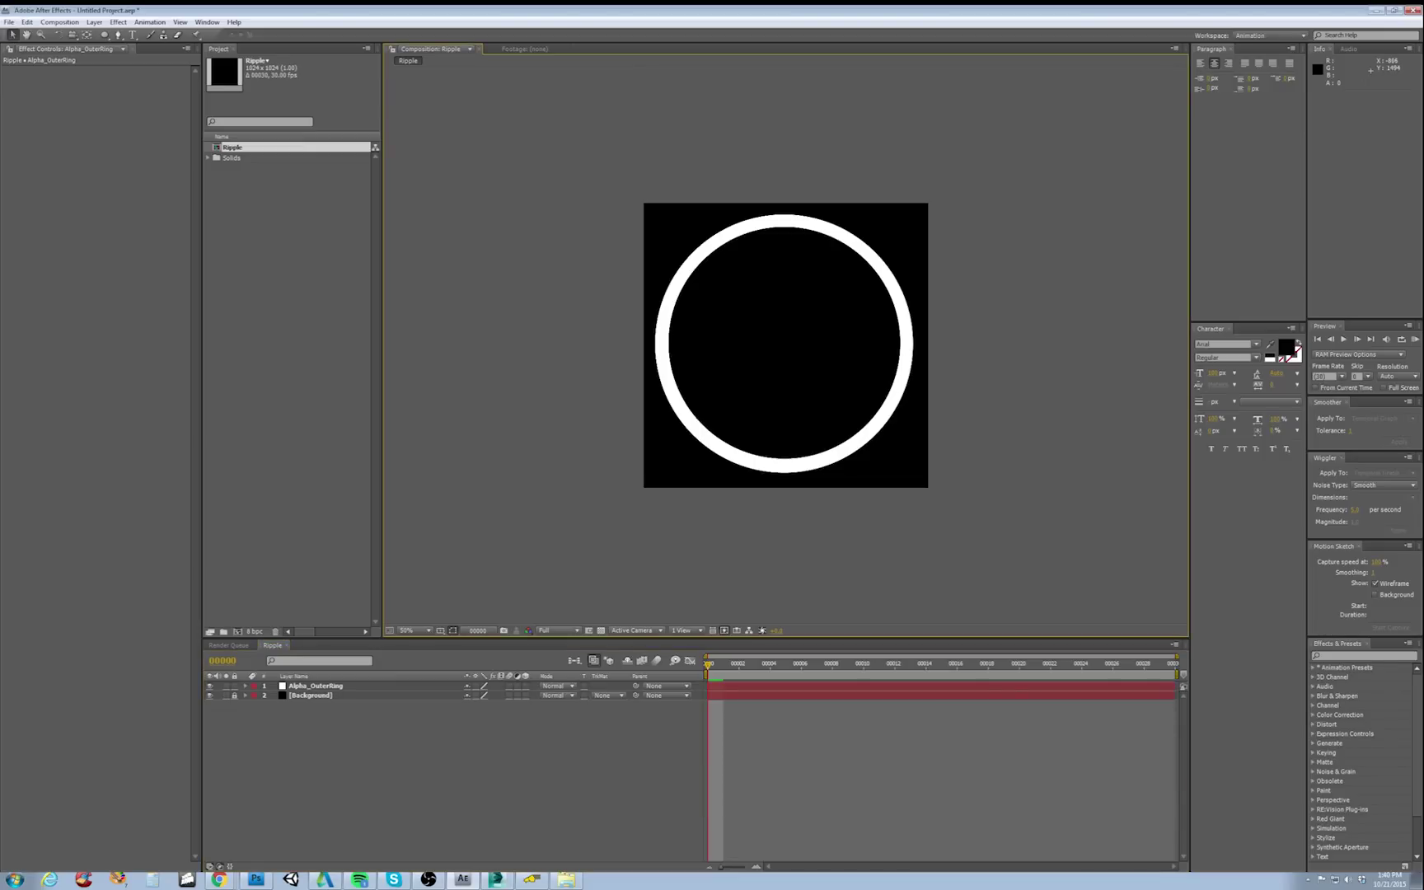
pyautogui.click(246, 686)
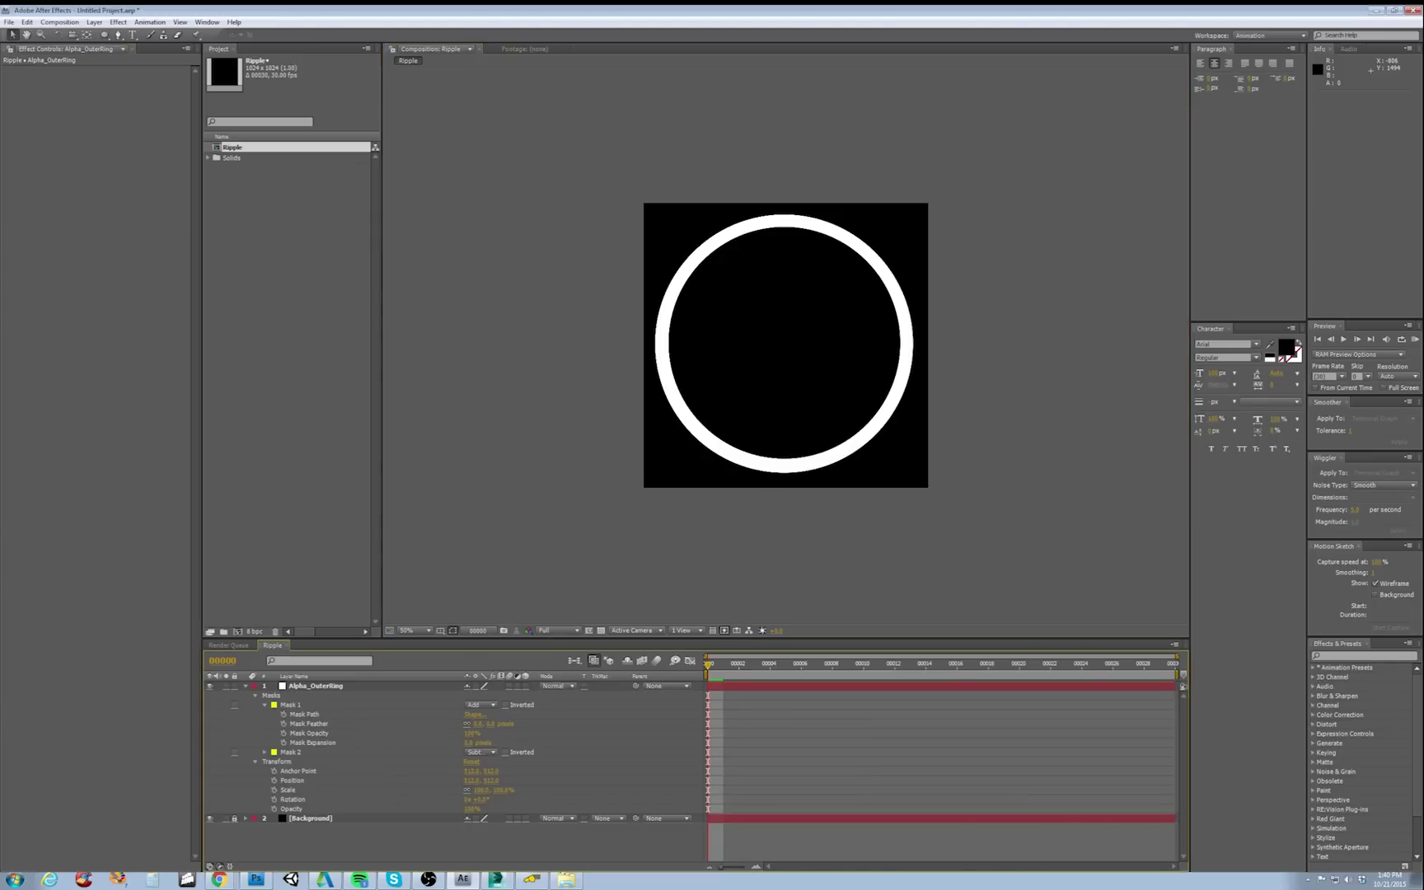
pyautogui.moveTo(478, 723); pyautogui.dragTo(516, 723)
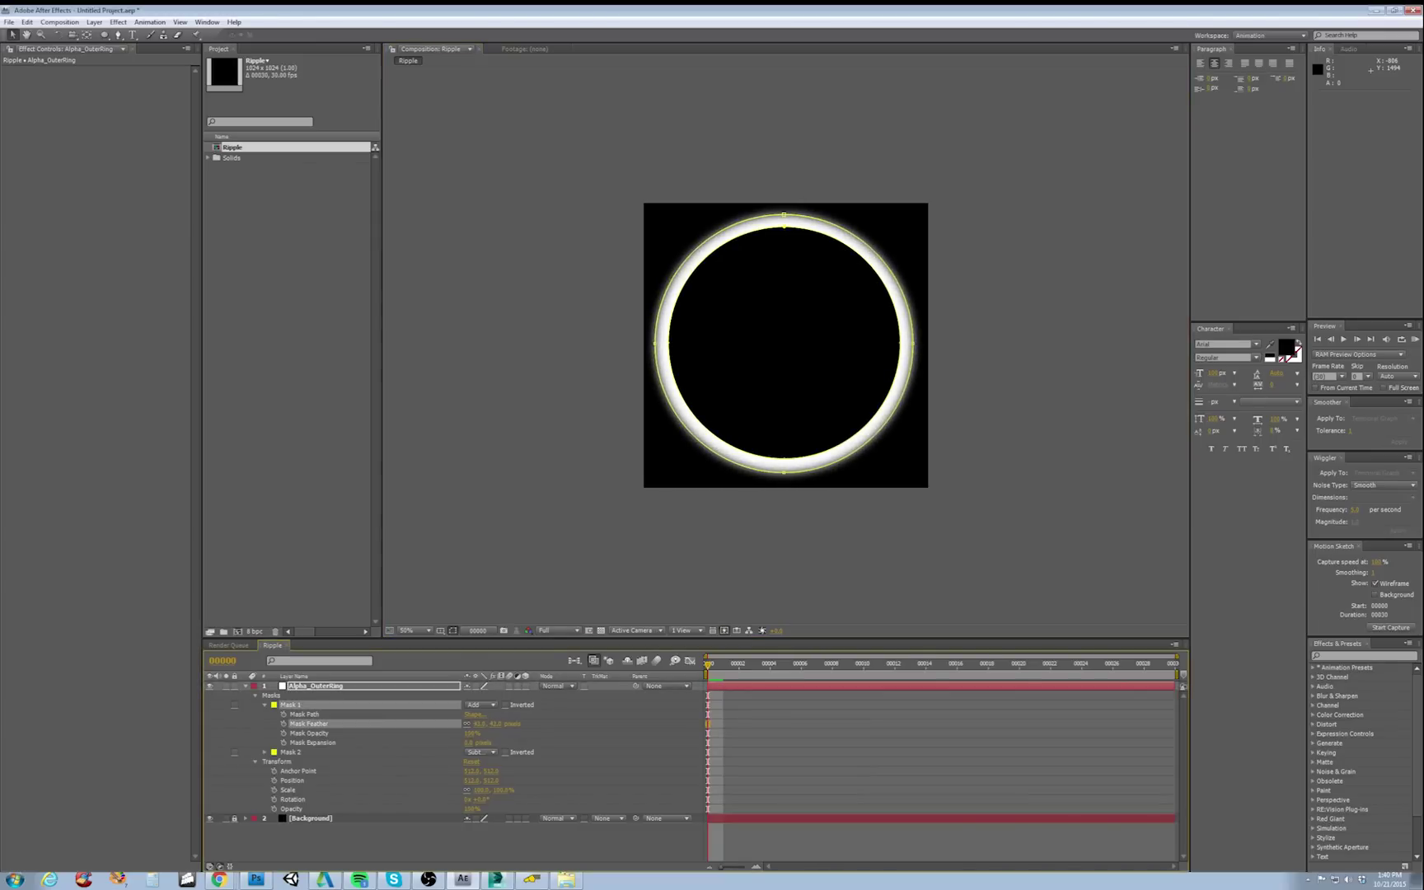
# Feather Mask 2 of Alpha_OuterRing by about 54 pixels, then deselect the layer and collapse its properties
pyautogui.click(291, 753)
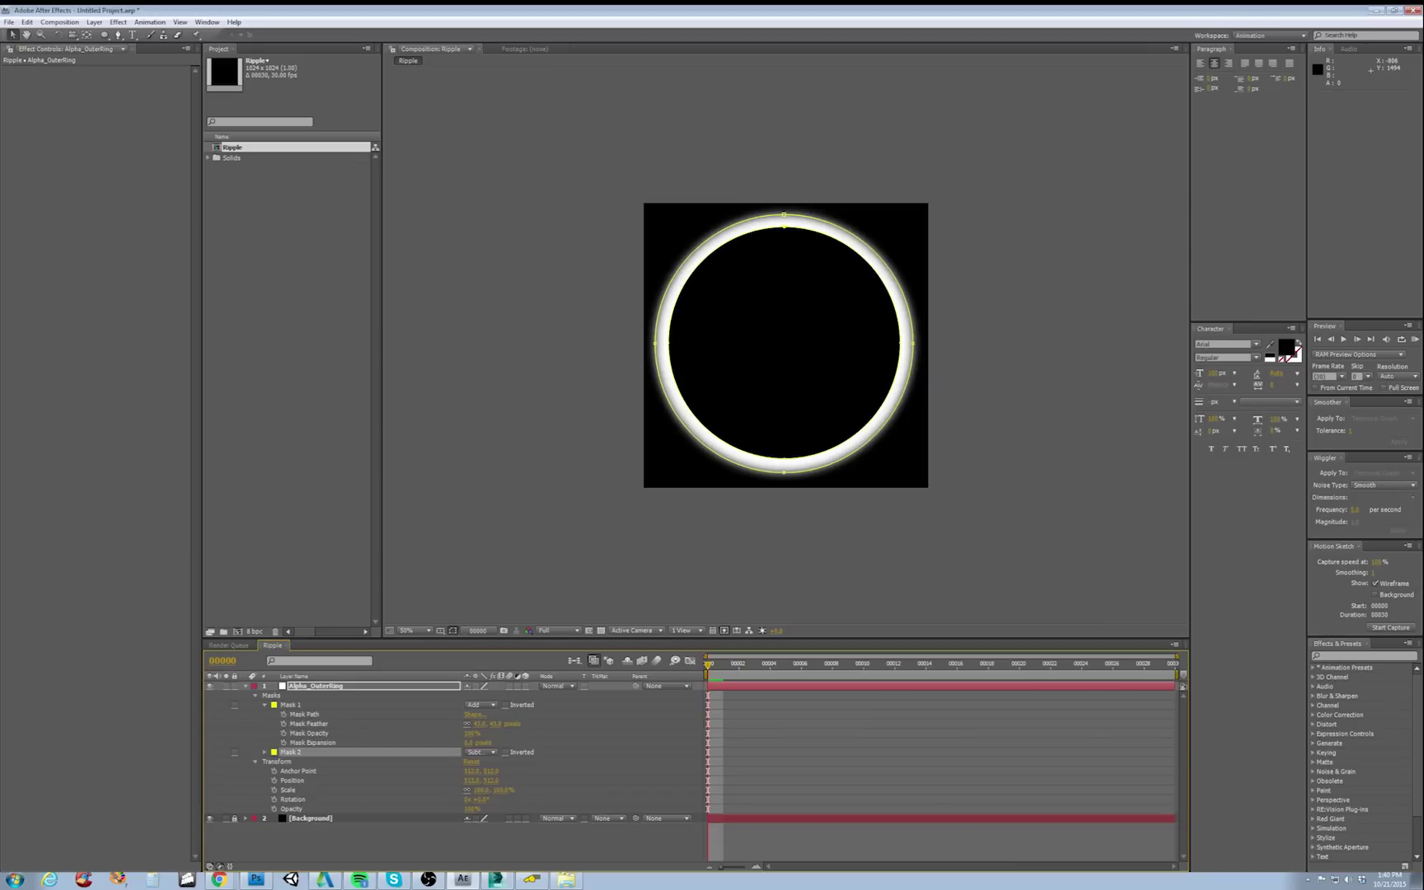
pyautogui.click(264, 753)
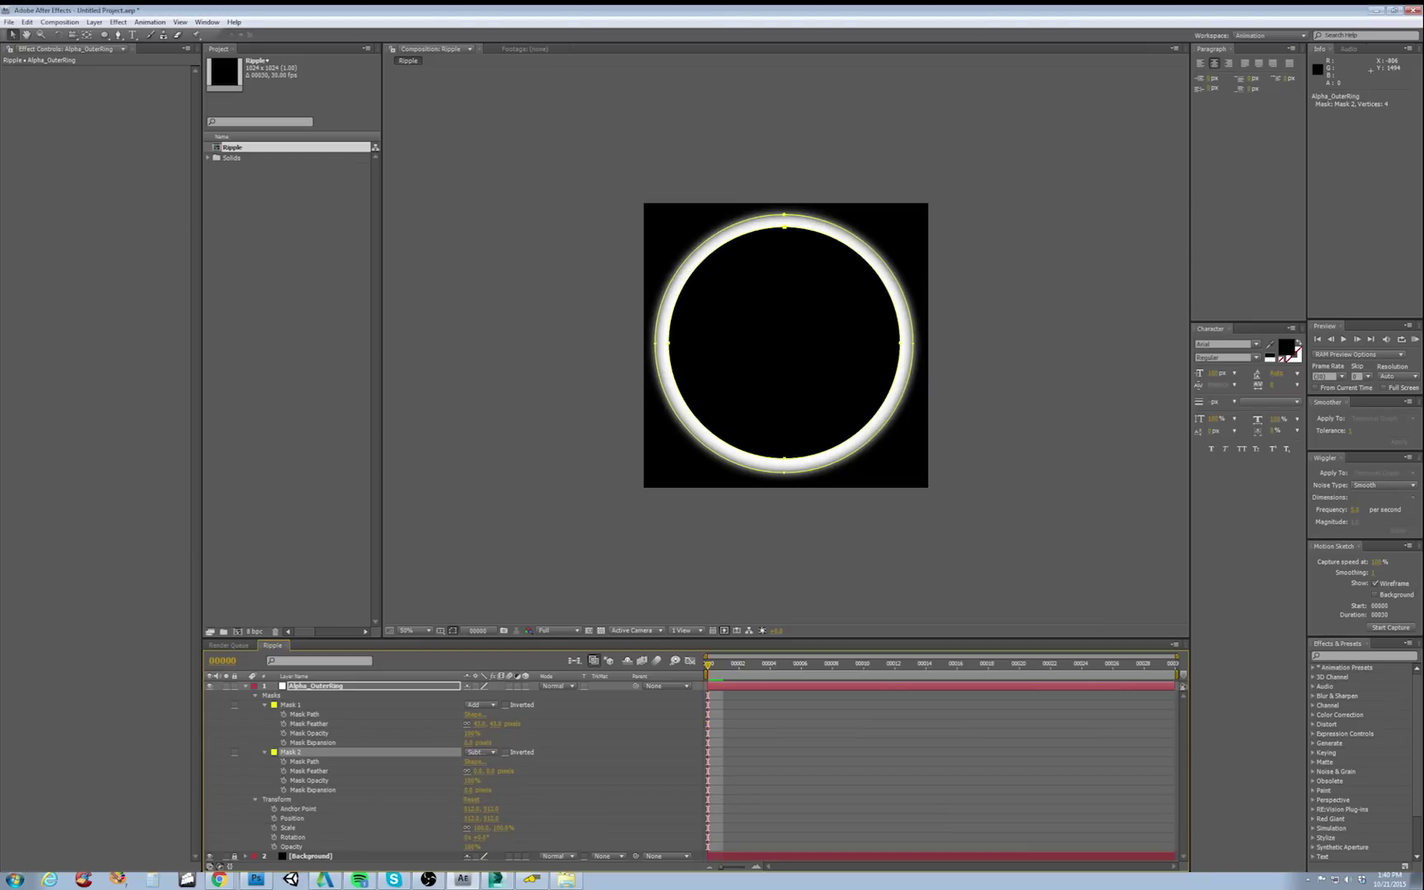
pyautogui.moveTo(478, 771); pyautogui.dragTo(509, 772)
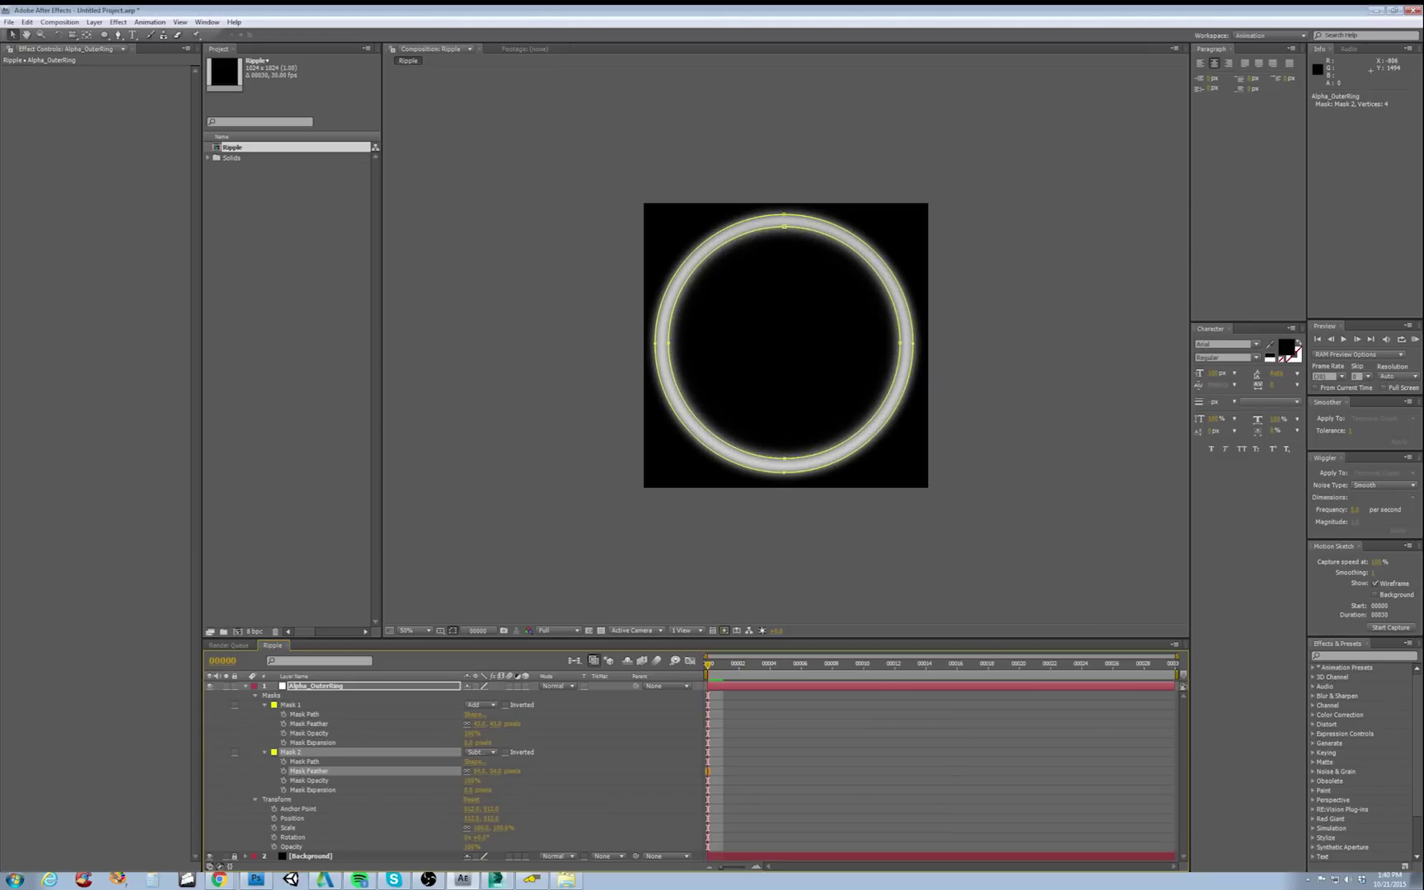
pyautogui.click(404, 585)
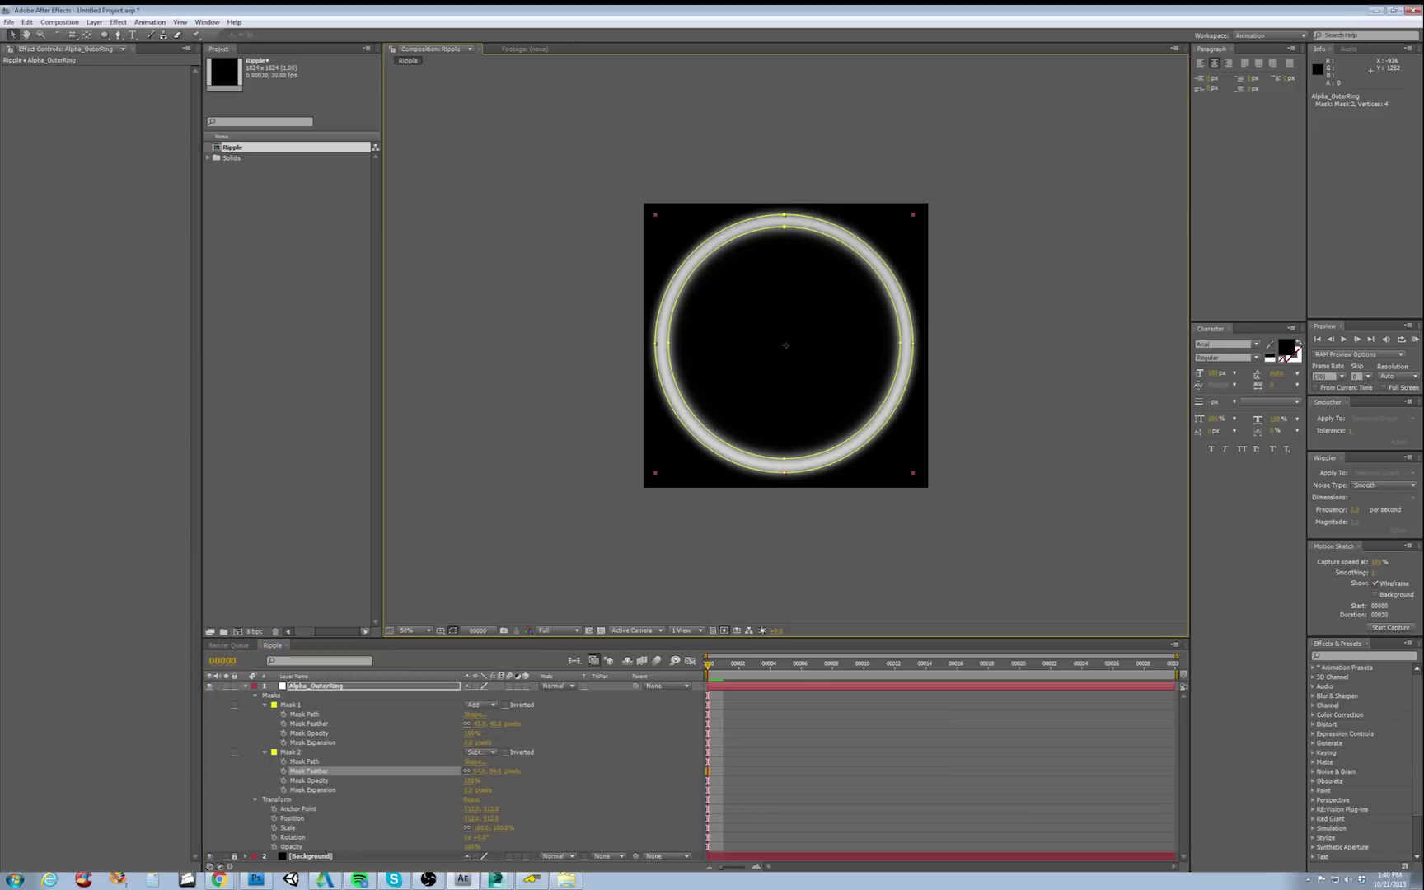
pyautogui.click(346, 686)
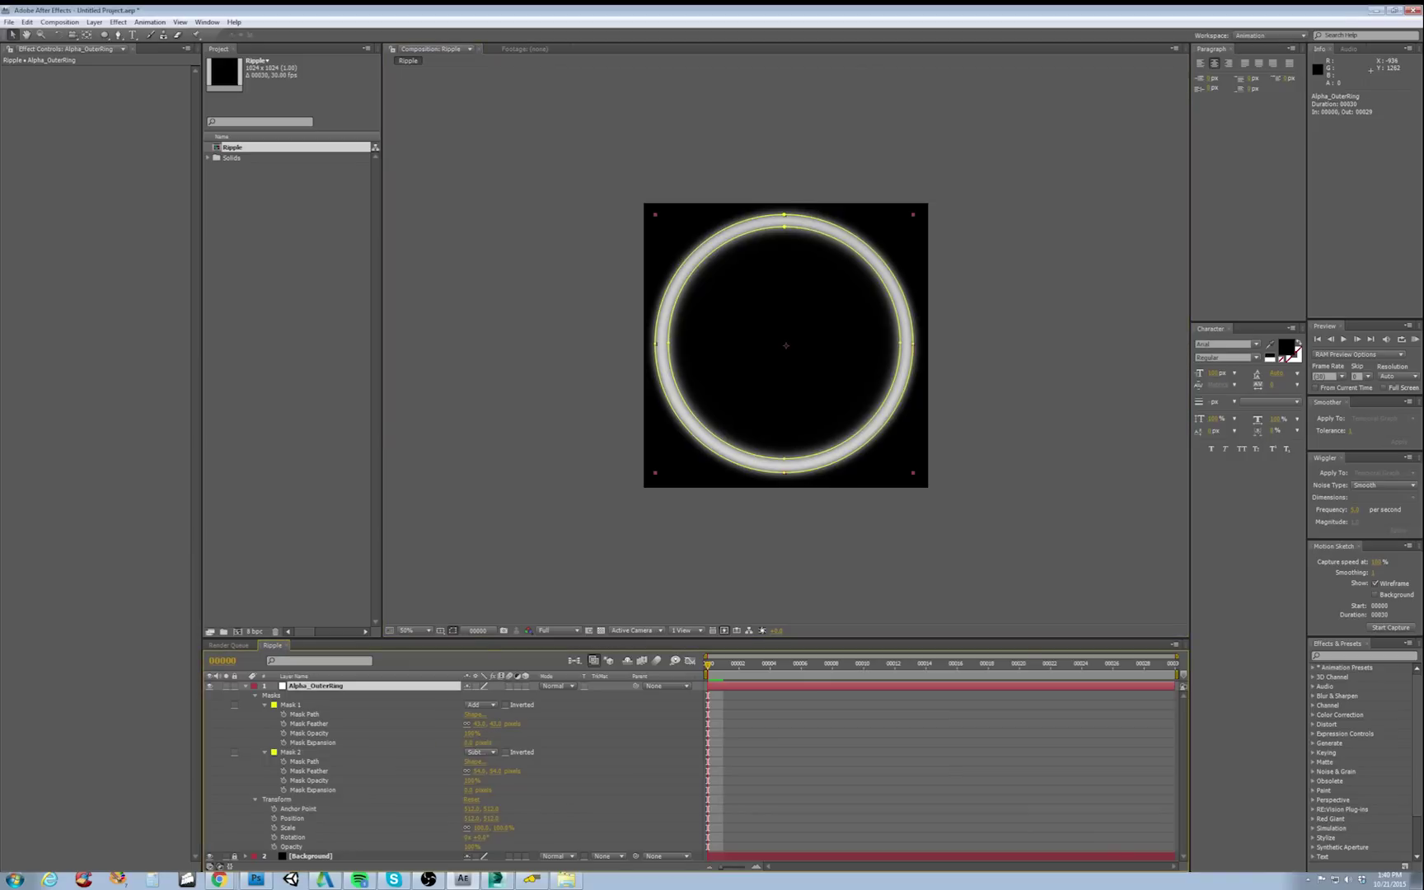
pyautogui.hotkey('ctrl', 'shift', 'a')
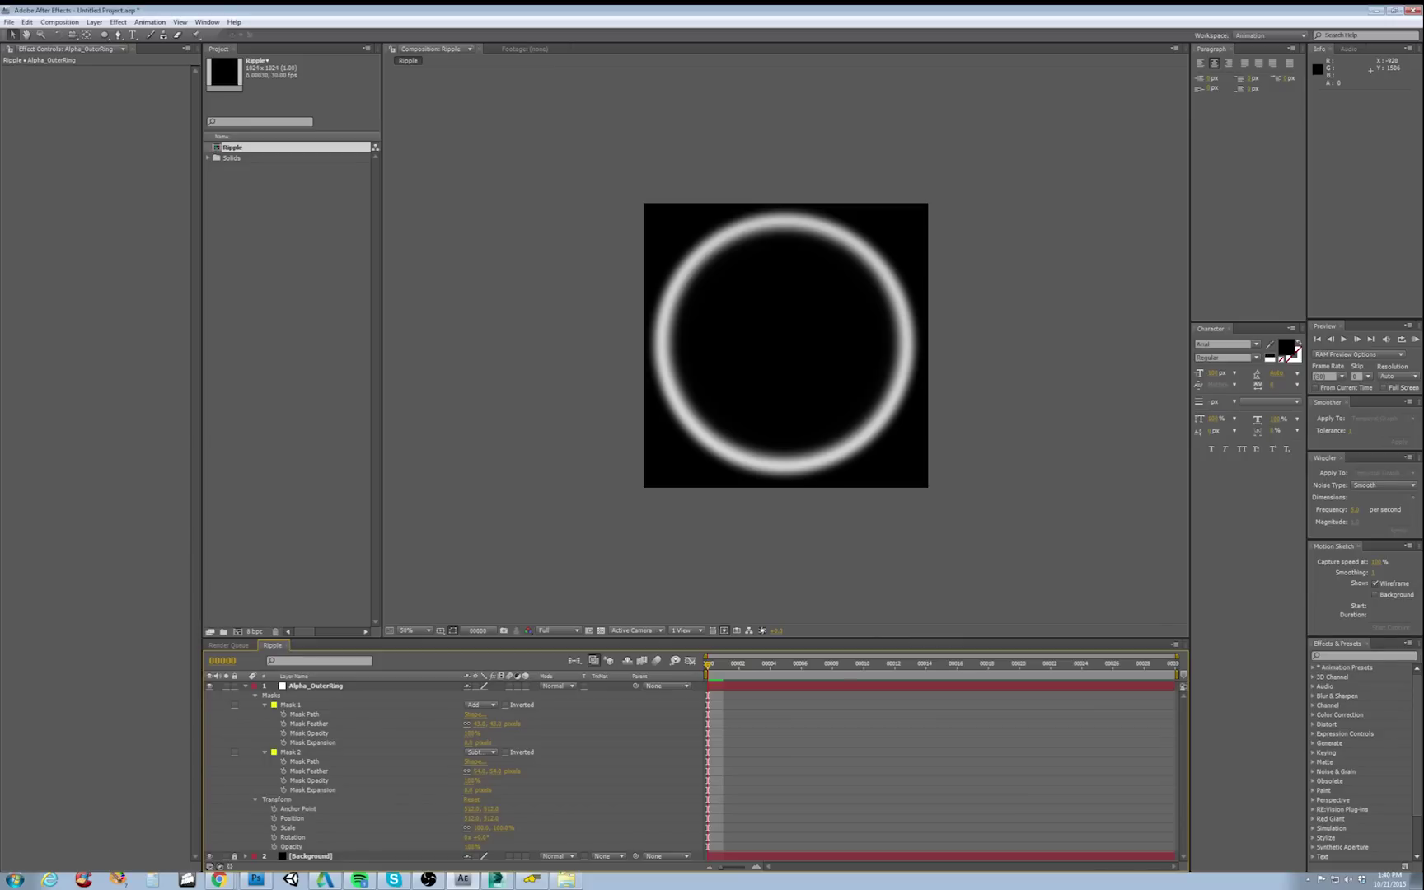
pyautogui.click(246, 686)
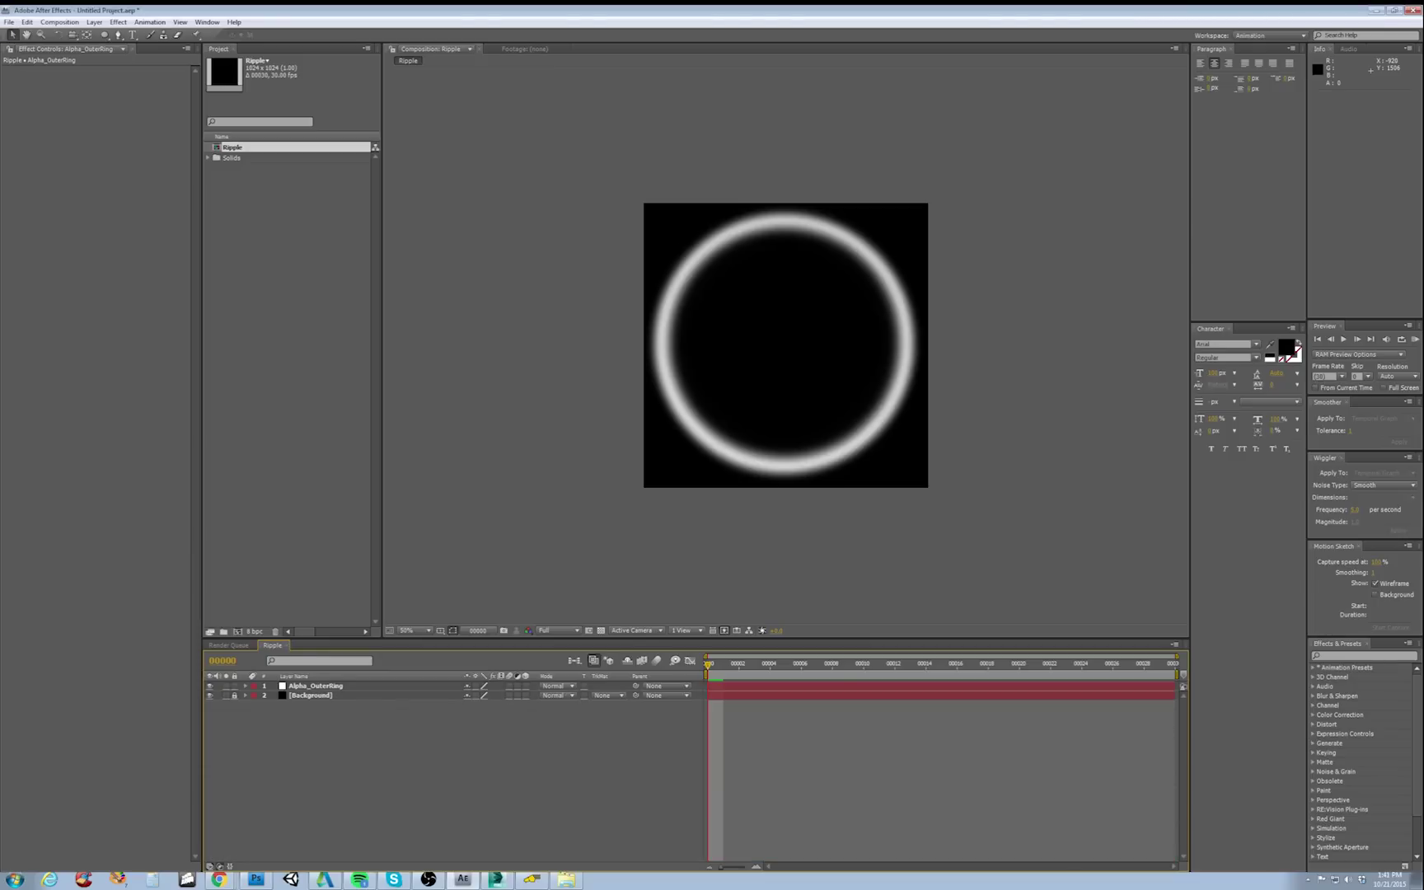
# Scale the Alpha_OuterRing layer down to 6% and inspect the small ring up close
pyautogui.click(245, 685)
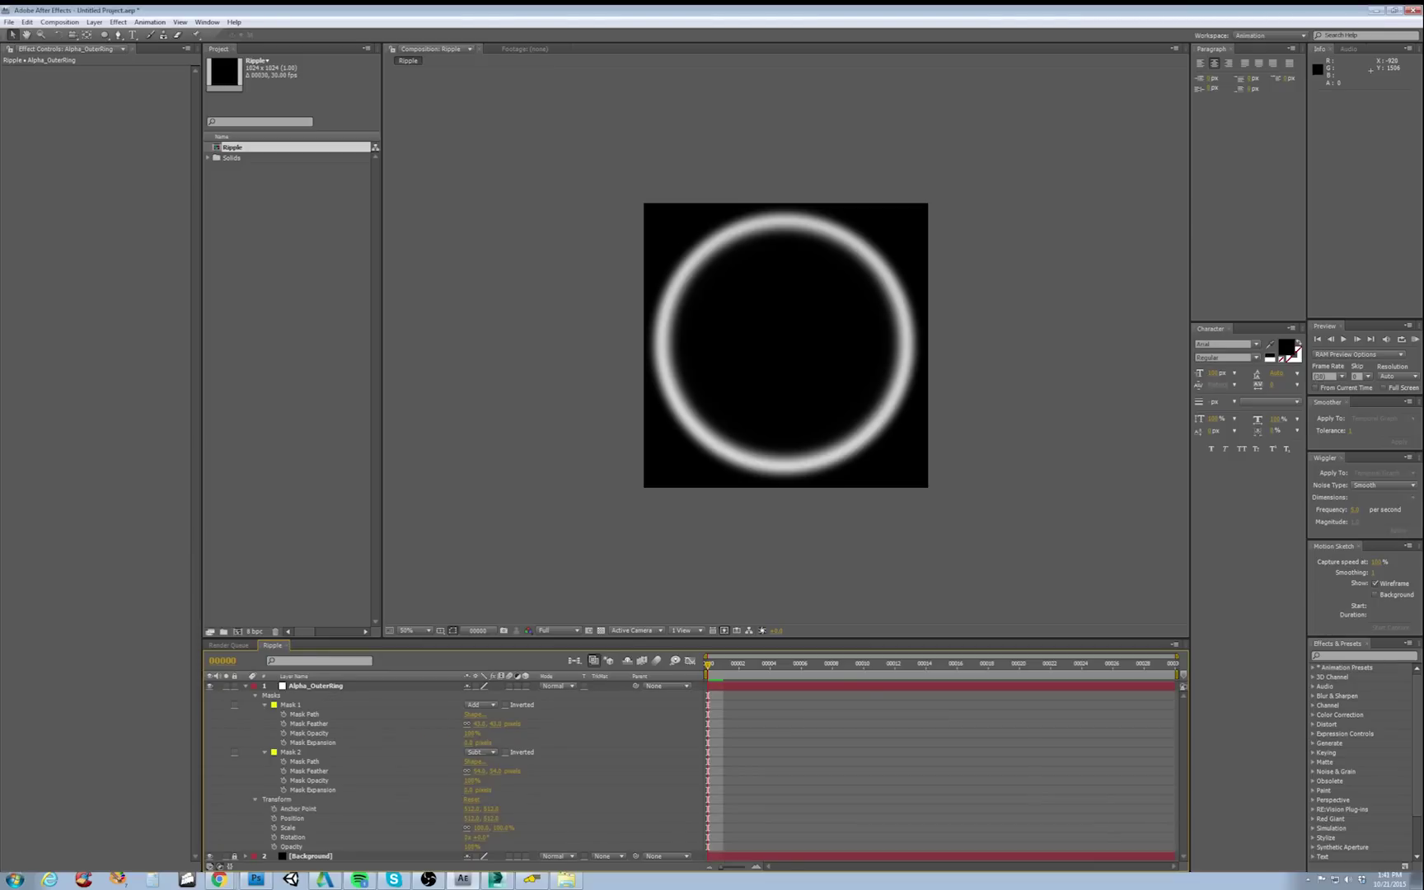
pyautogui.click(255, 696)
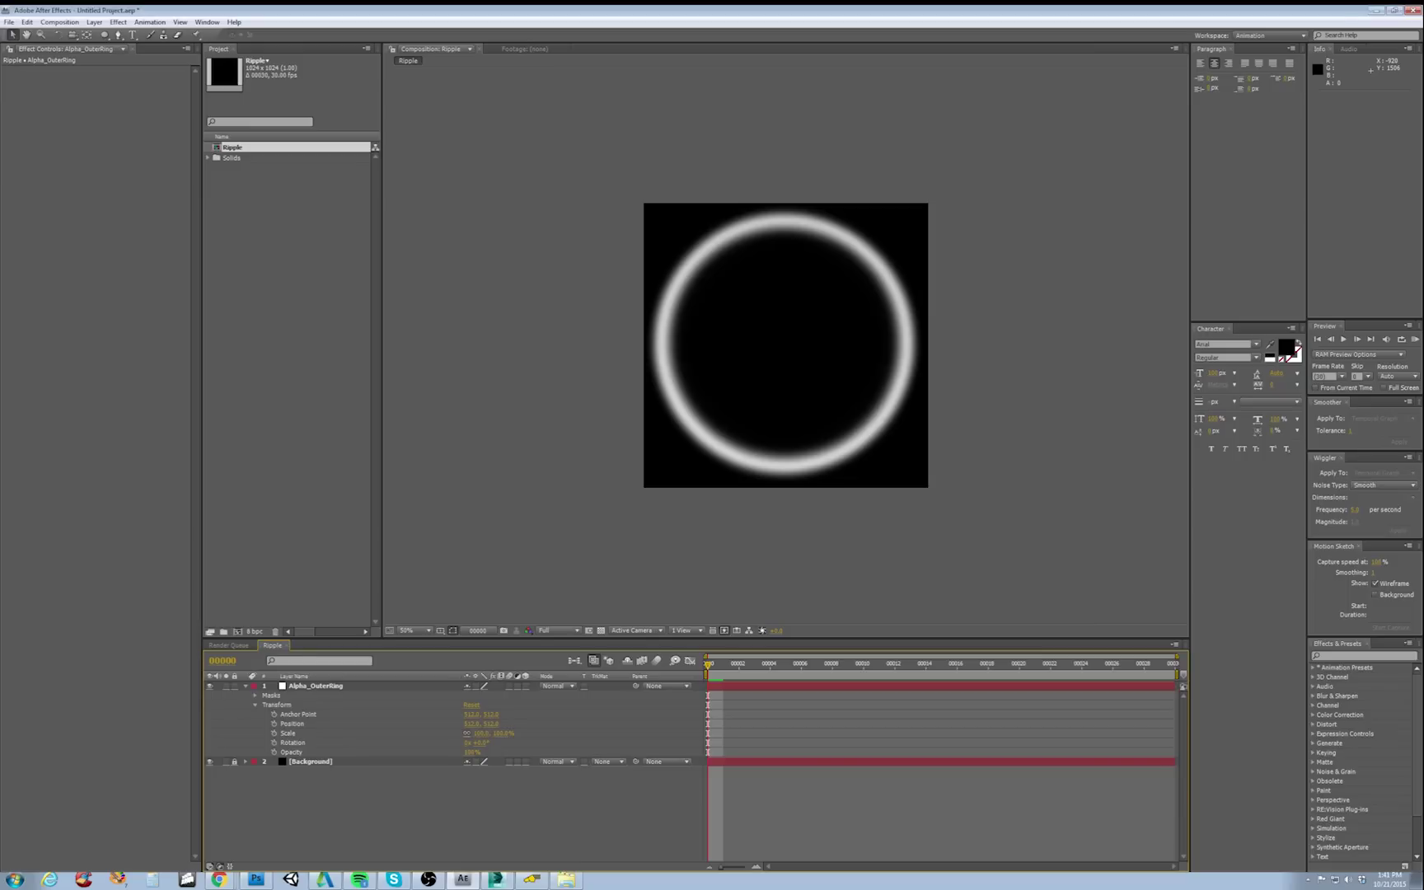
pyautogui.click(277, 705)
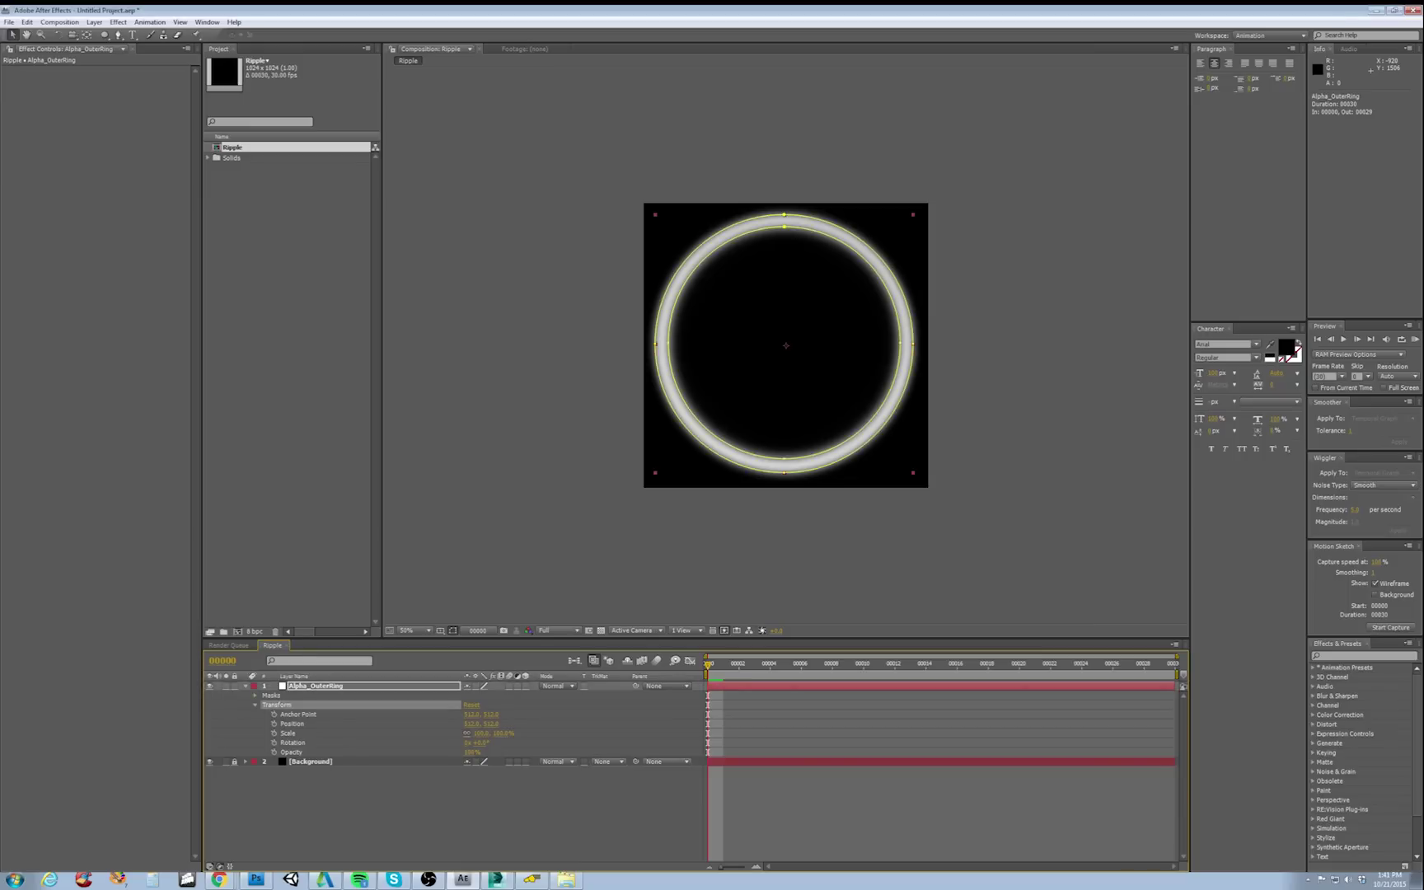
pyautogui.moveTo(478, 733); pyautogui.dragTo(401, 732)
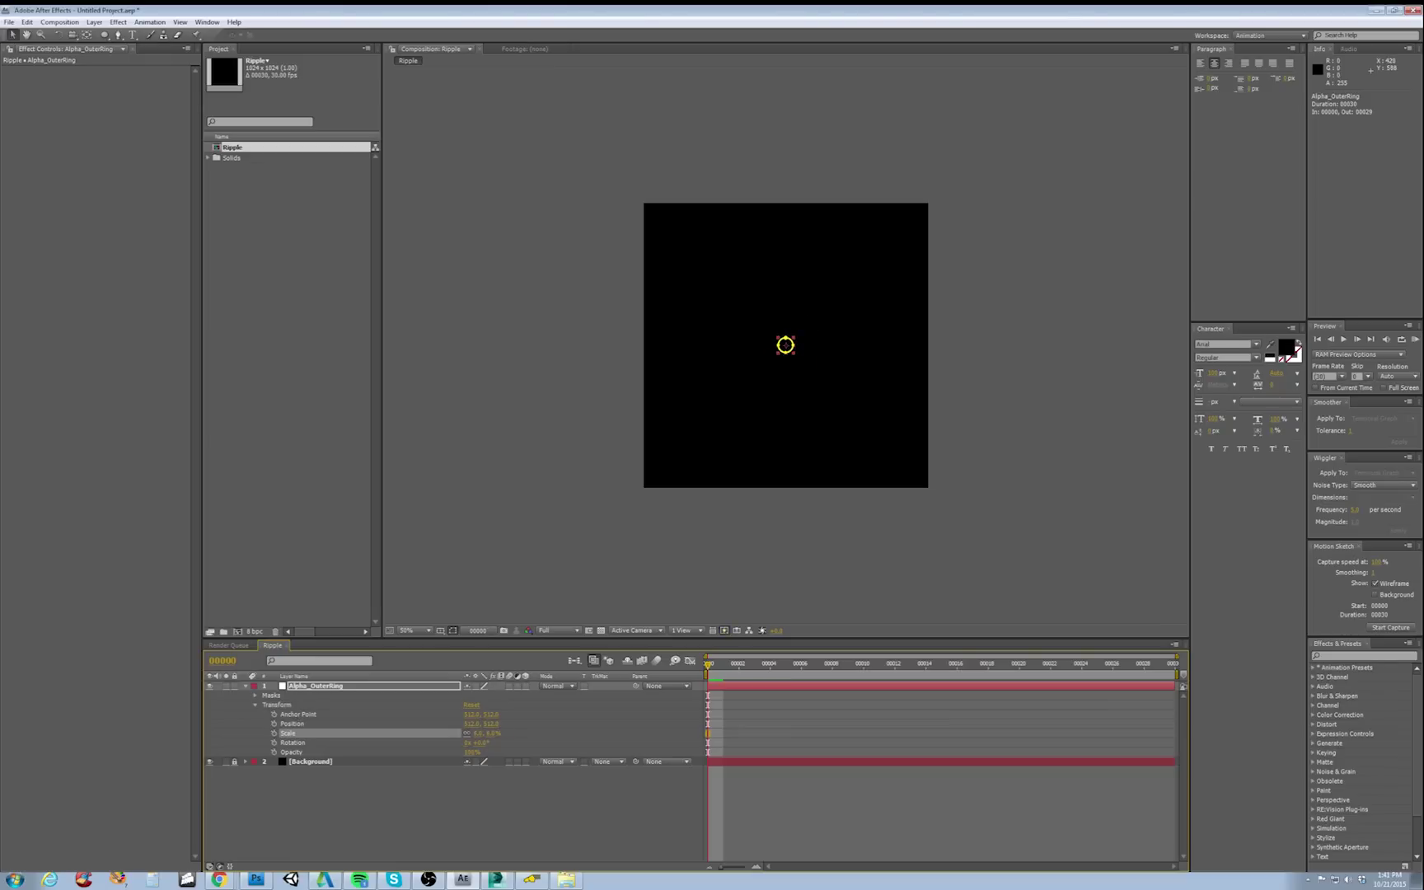
pyautogui.press('.')
pyautogui.scroll(4, 767, 384)
pyautogui.scroll(-2, 767, 384)
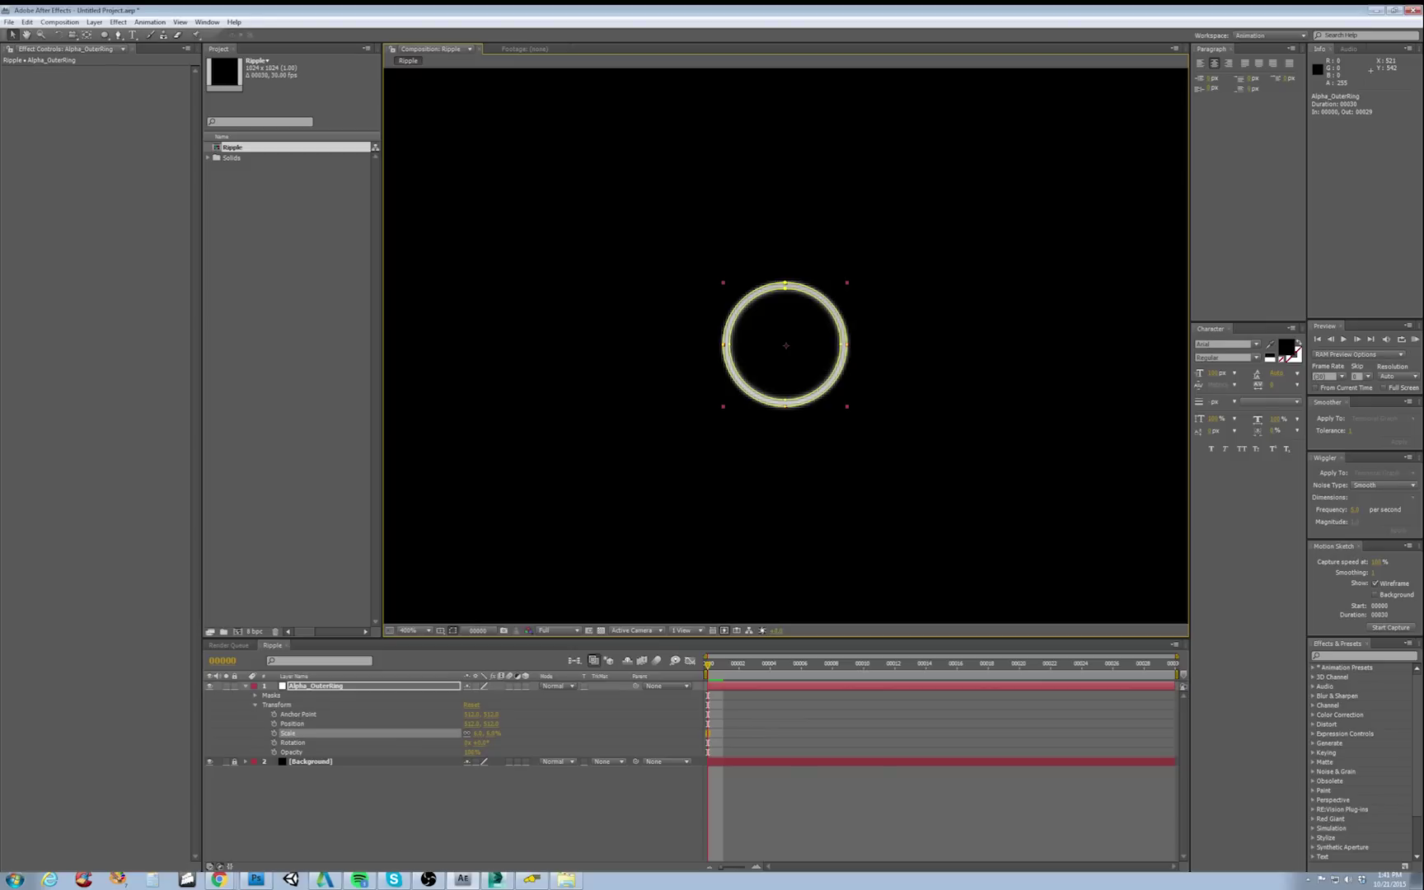
pyautogui.scroll(-6, 792, 375)
pyautogui.scroll(3, 809, 482)
pyautogui.scroll(-3, 792, 494)
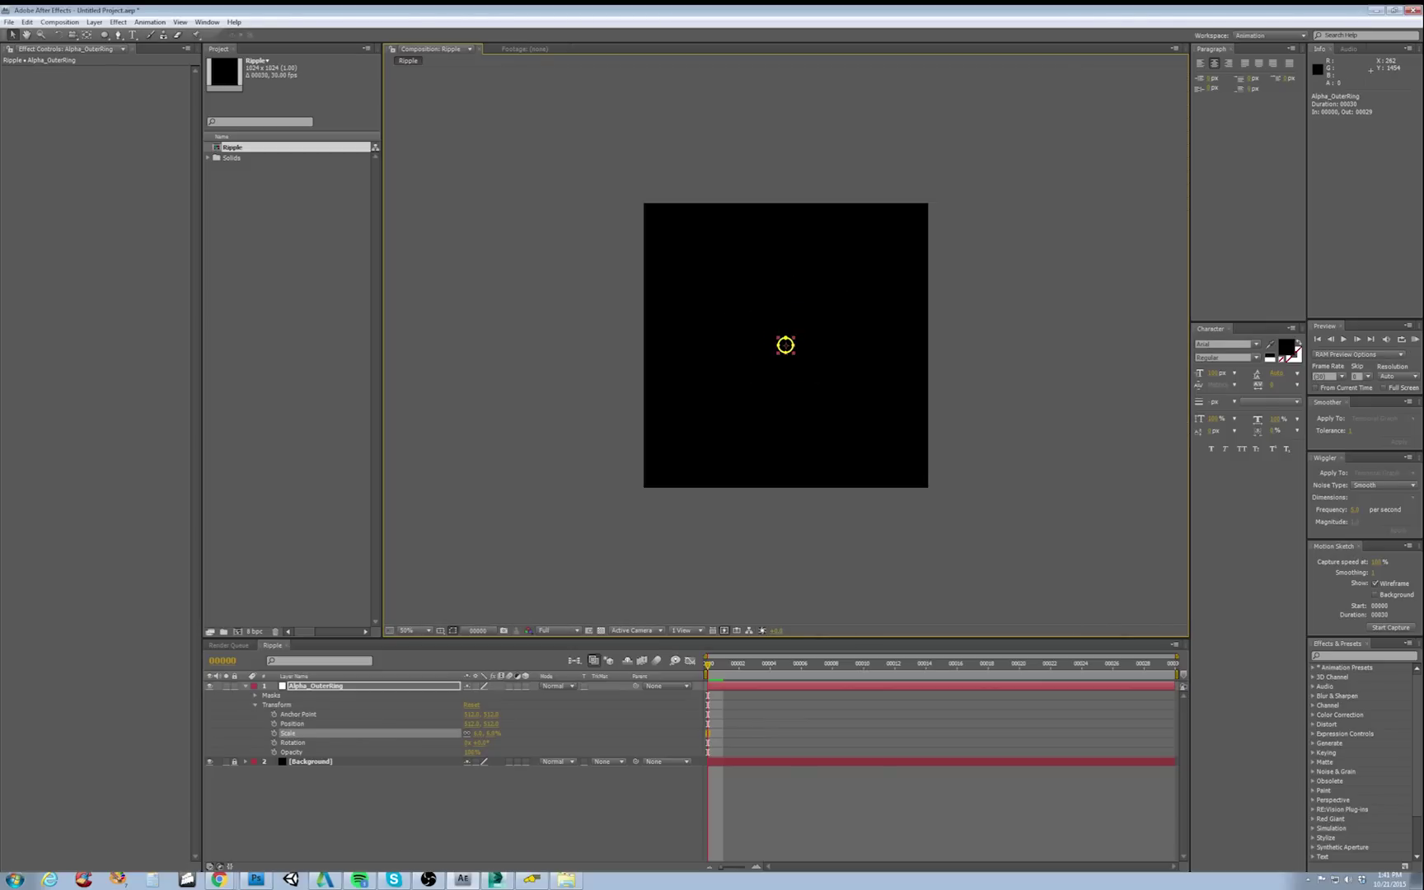
# Keyframe the Scale of Alpha_OuterRing at 6% on frame 5 and 98% on frame 15
pyautogui.press('pagedown')
pyautogui.press('pagedown')
pyautogui.press('pagedown')
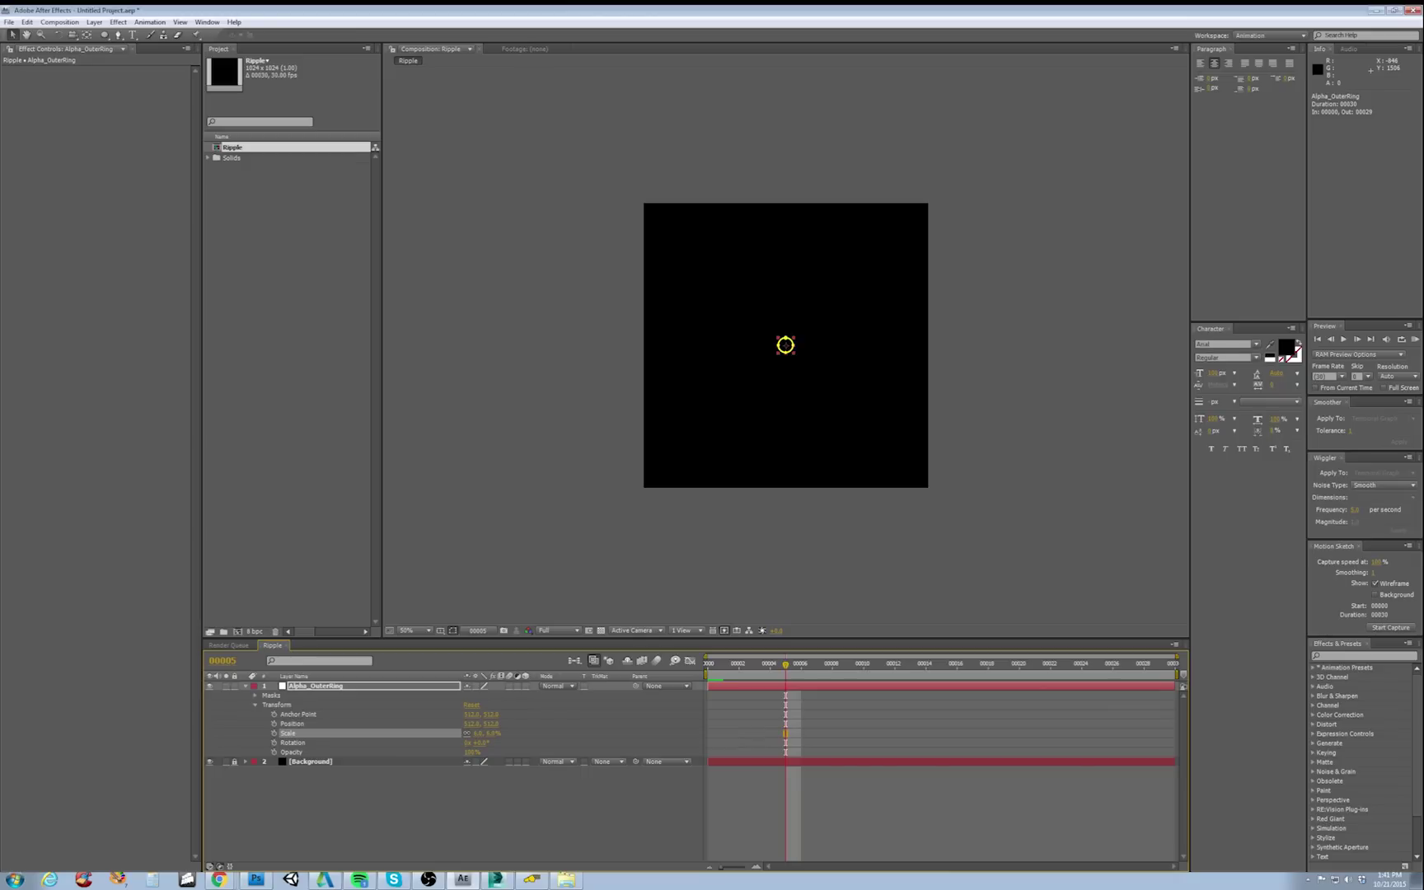
pyautogui.click(274, 733)
pyautogui.moveTo(785, 664); pyautogui.dragTo(943, 664)
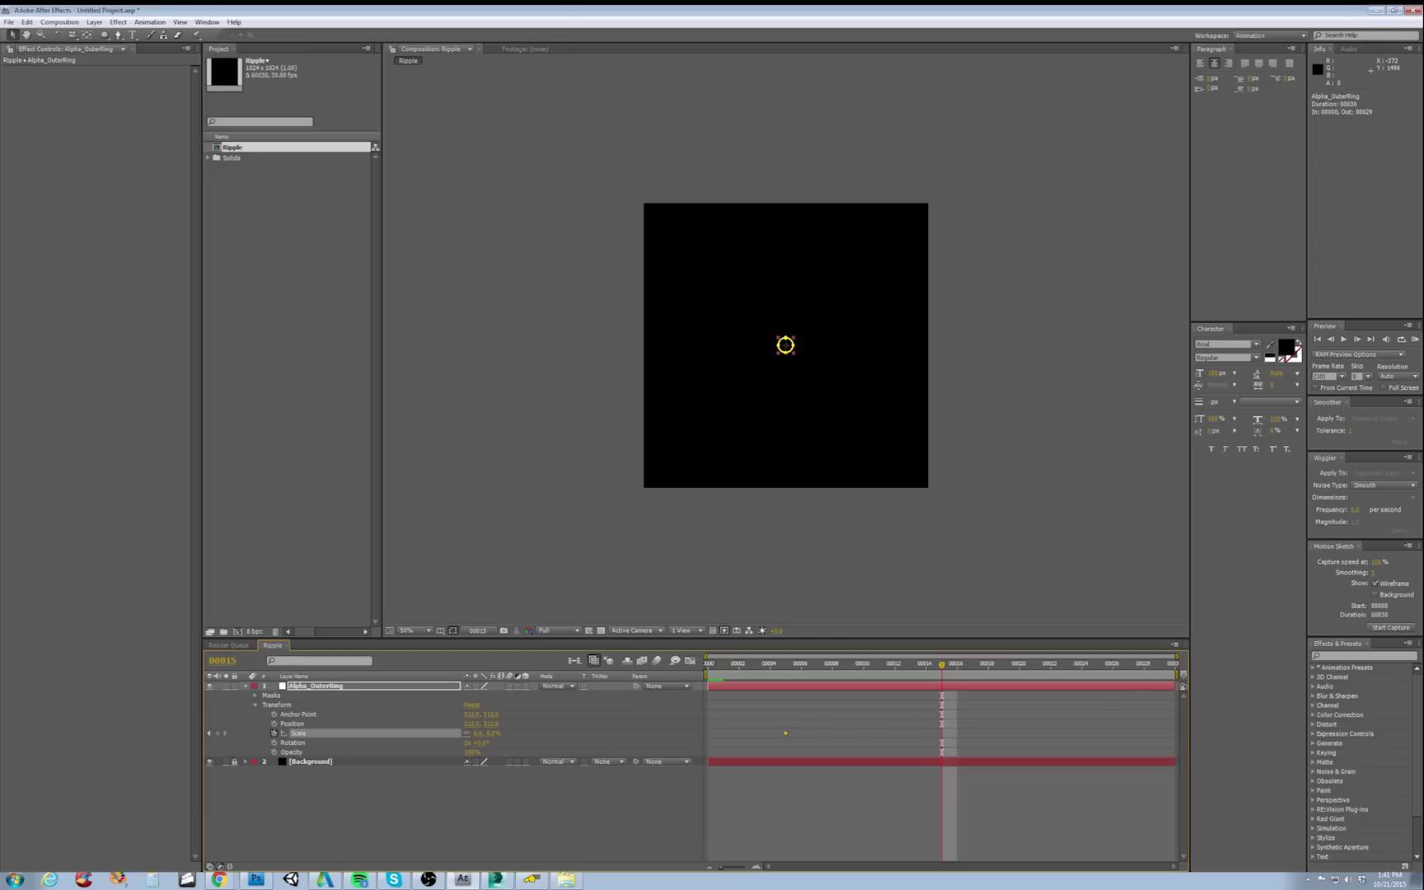
pyautogui.moveTo(478, 733); pyautogui.dragTo(531, 734)
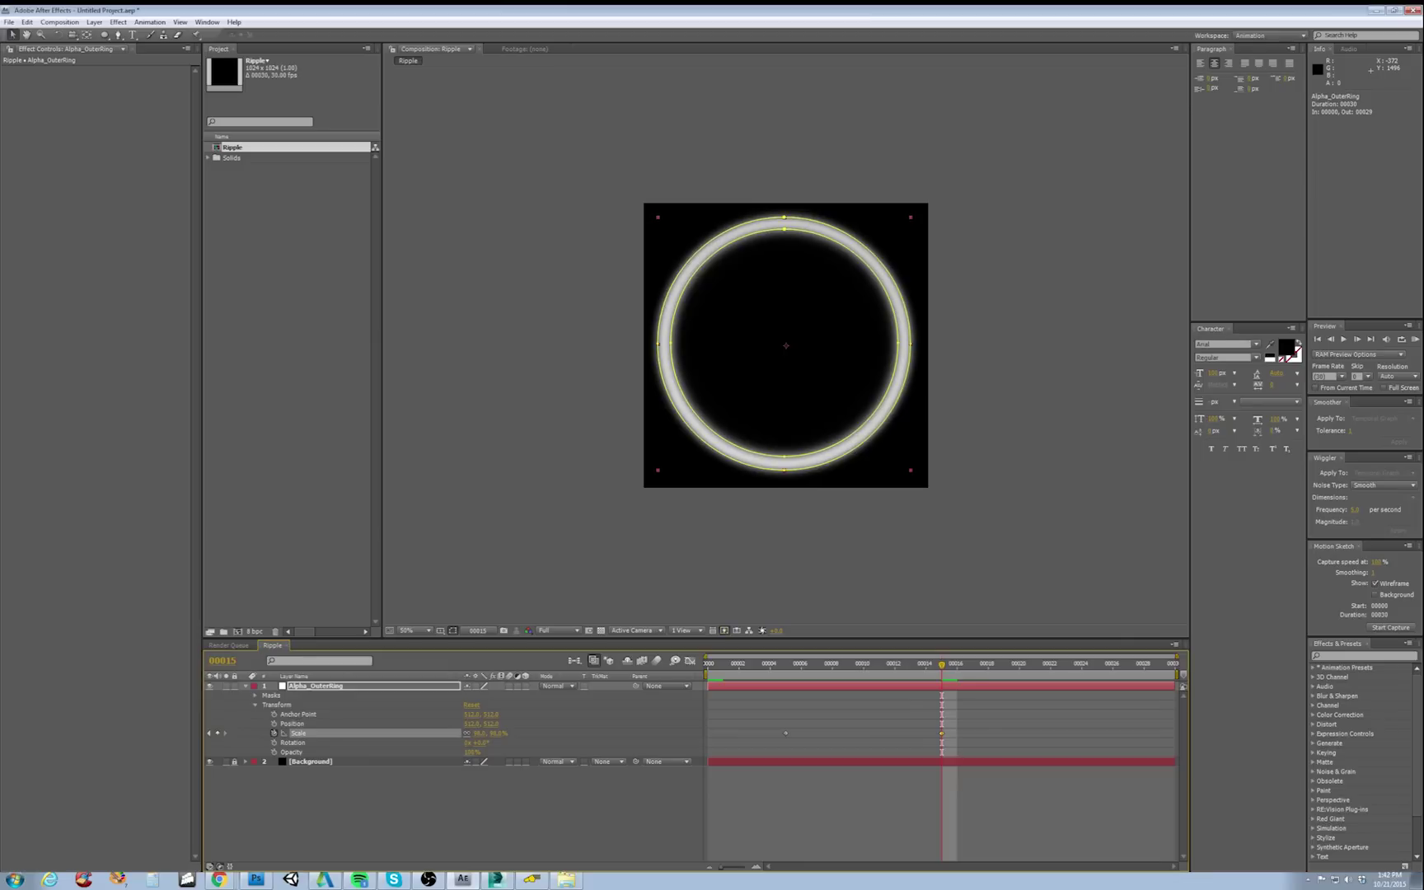
# Return to frame 5 and add a Mask Expansion keyframe to Mask 2 of Alpha_OuterRing
pyautogui.moveTo(942, 664); pyautogui.dragTo(786, 664)
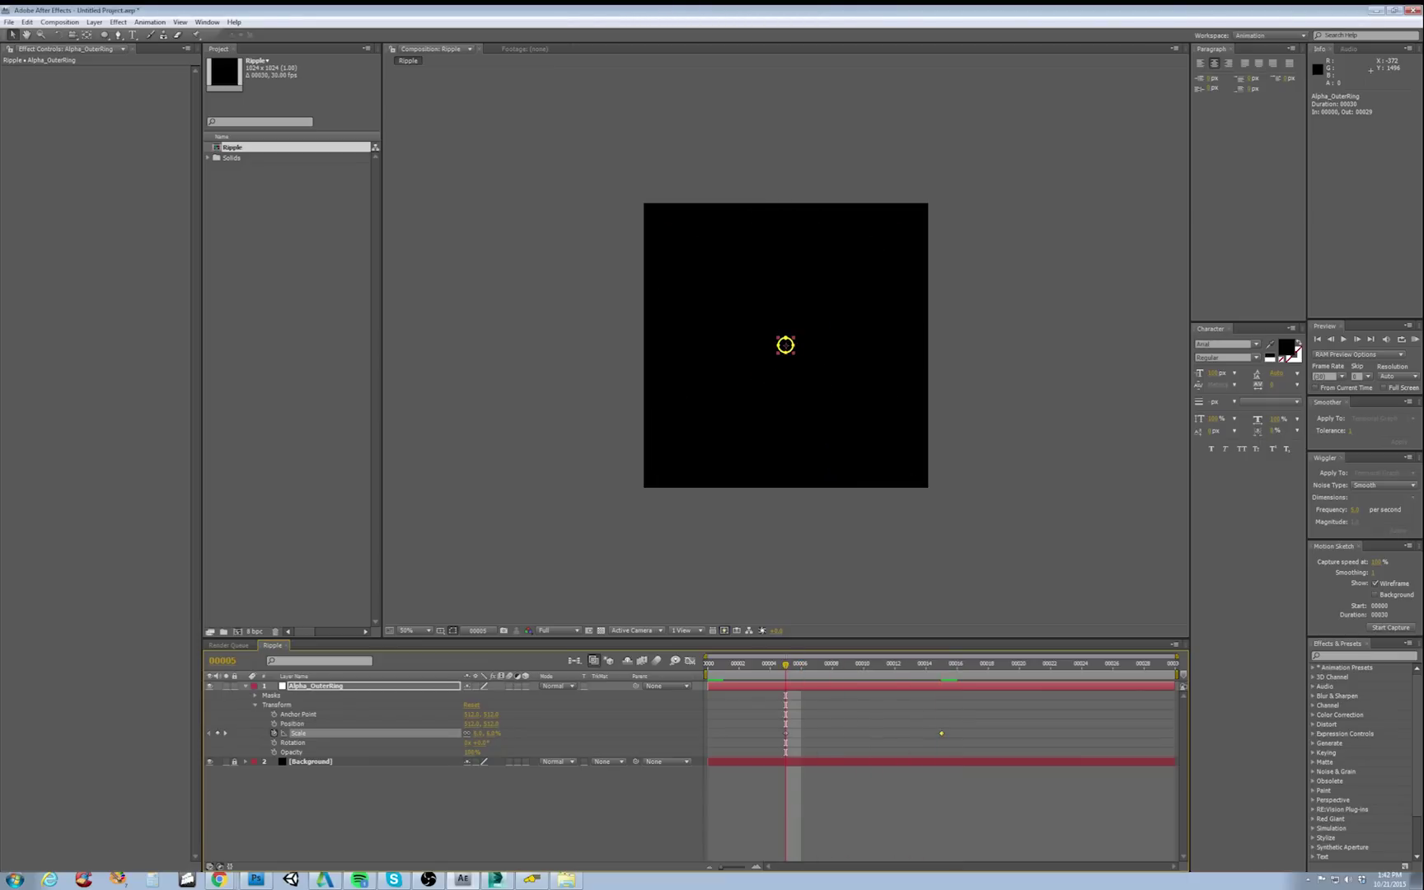
pyautogui.click(255, 696)
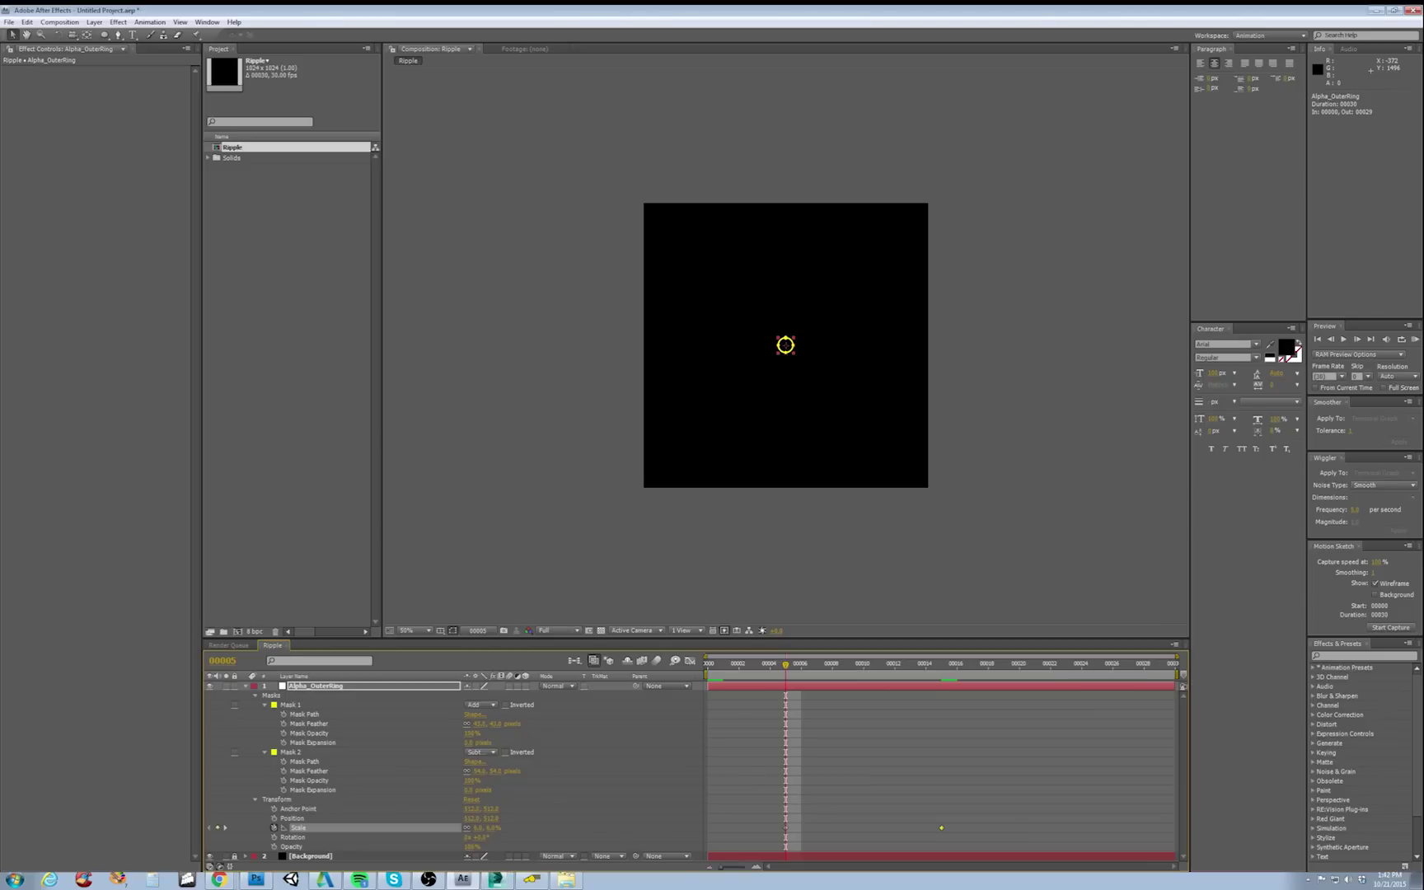
pyautogui.click(283, 790)
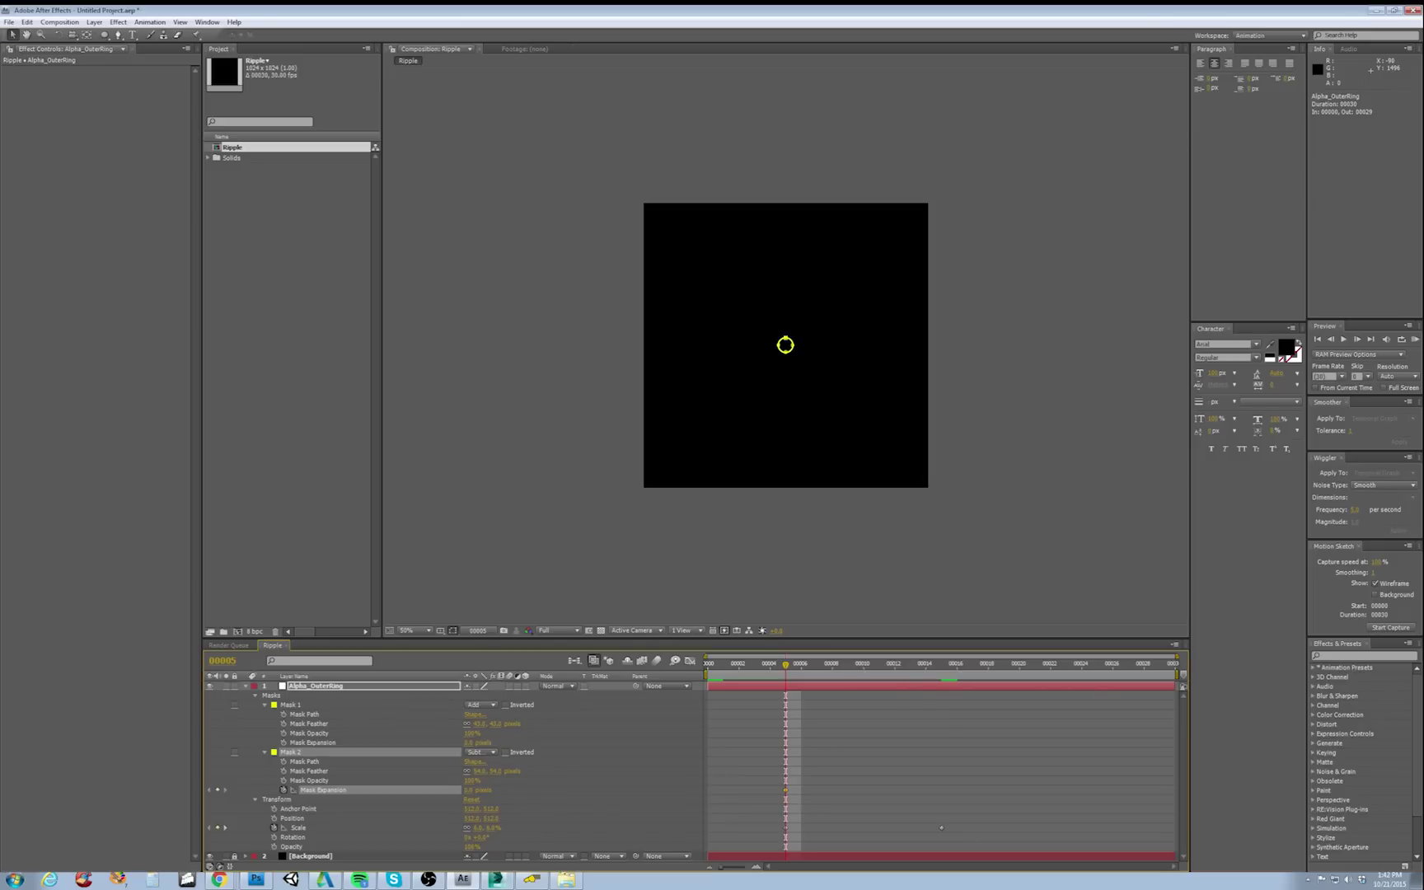
# Keyframe the Mask Expansion of Mask 2 on Alpha_OuterRing at -50 pixels on frame 15
pyautogui.moveTo(785, 665); pyautogui.dragTo(942, 664)
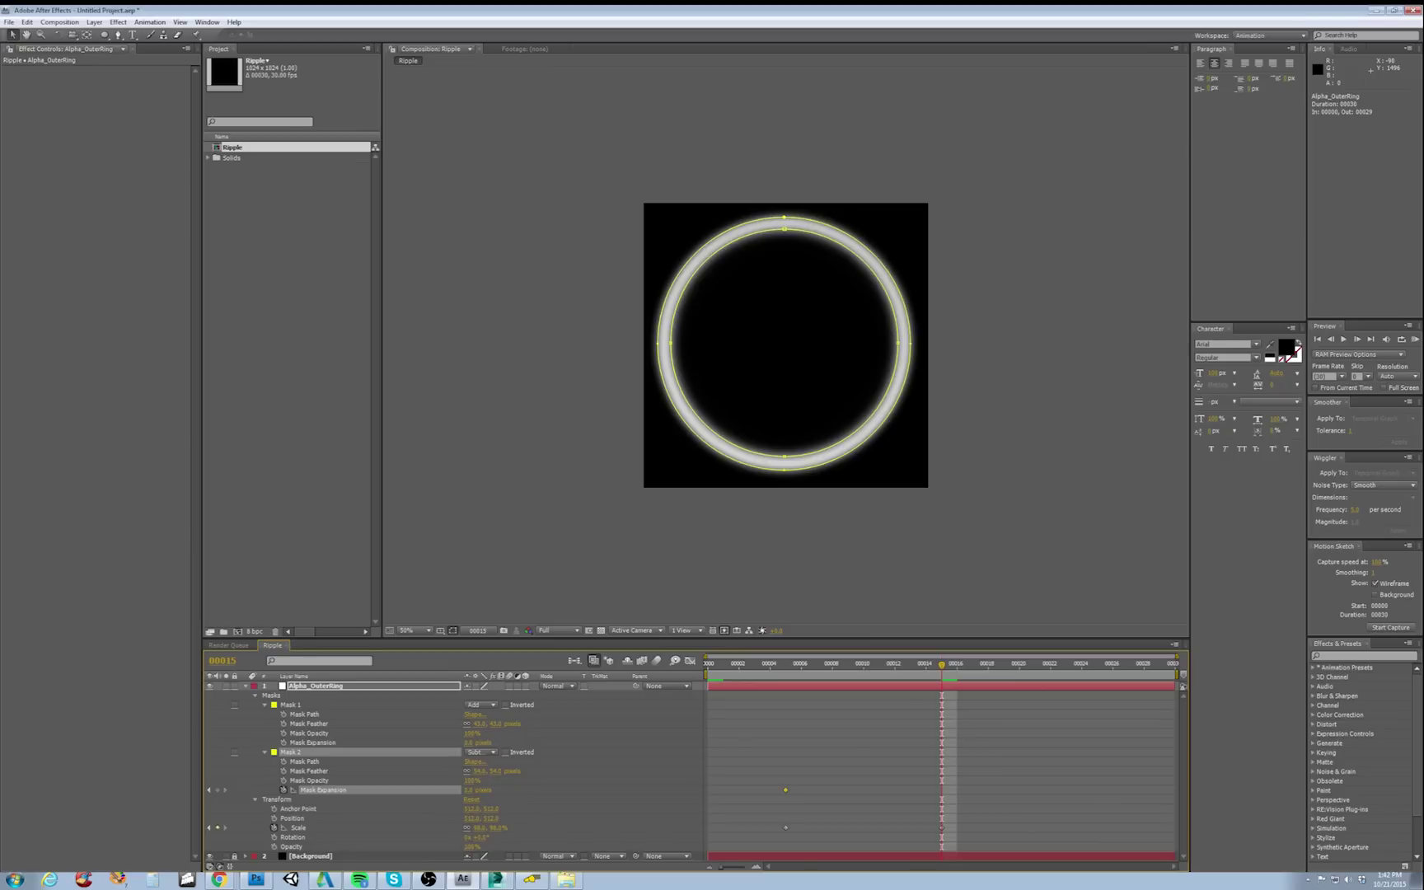
pyautogui.moveTo(471, 791); pyautogui.dragTo(460, 790)
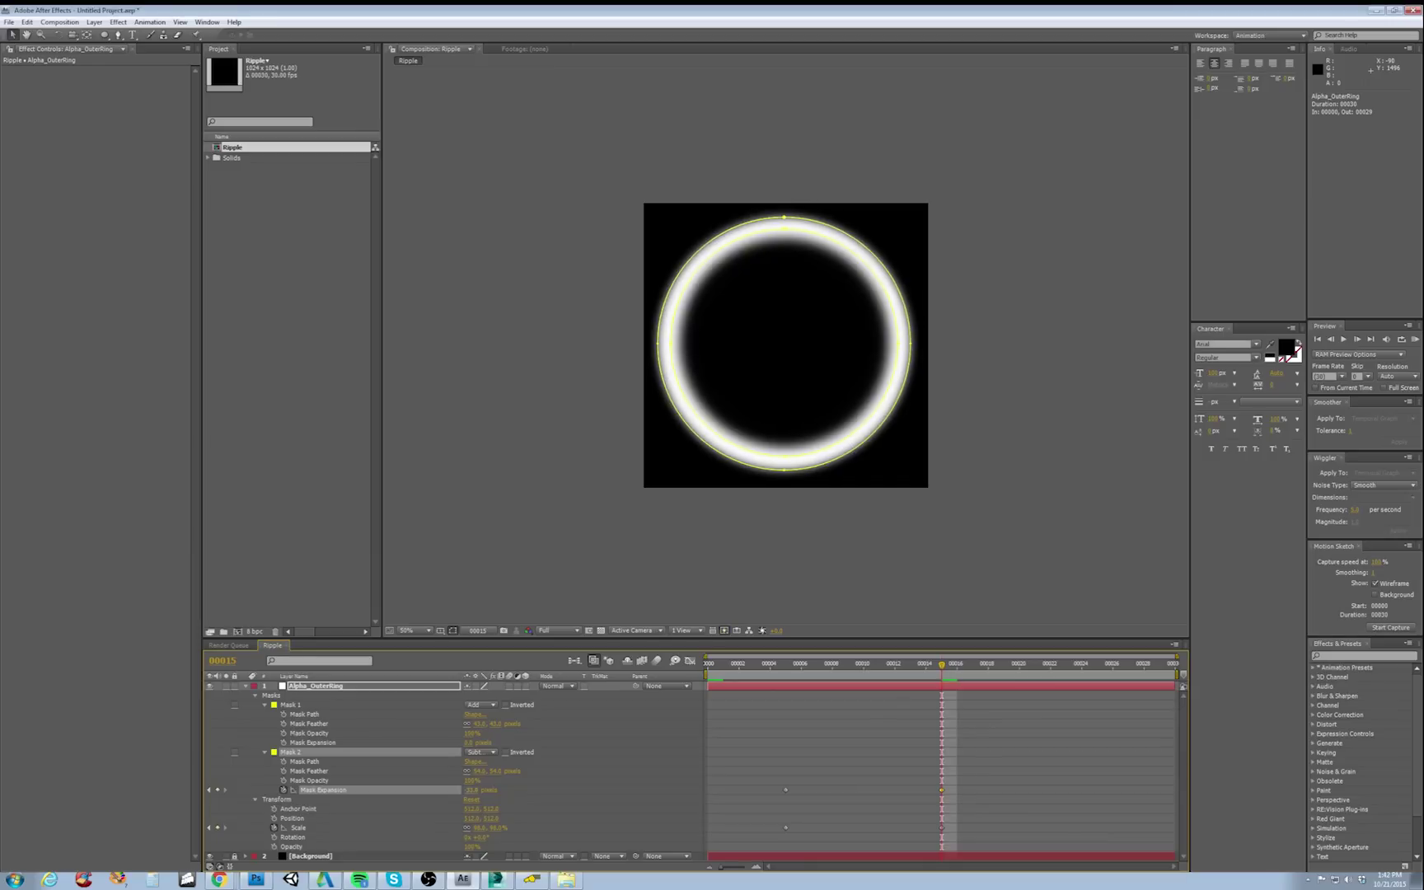
pyautogui.click(471, 790)
pyautogui.press('Return')
pyautogui.click(626, 518)
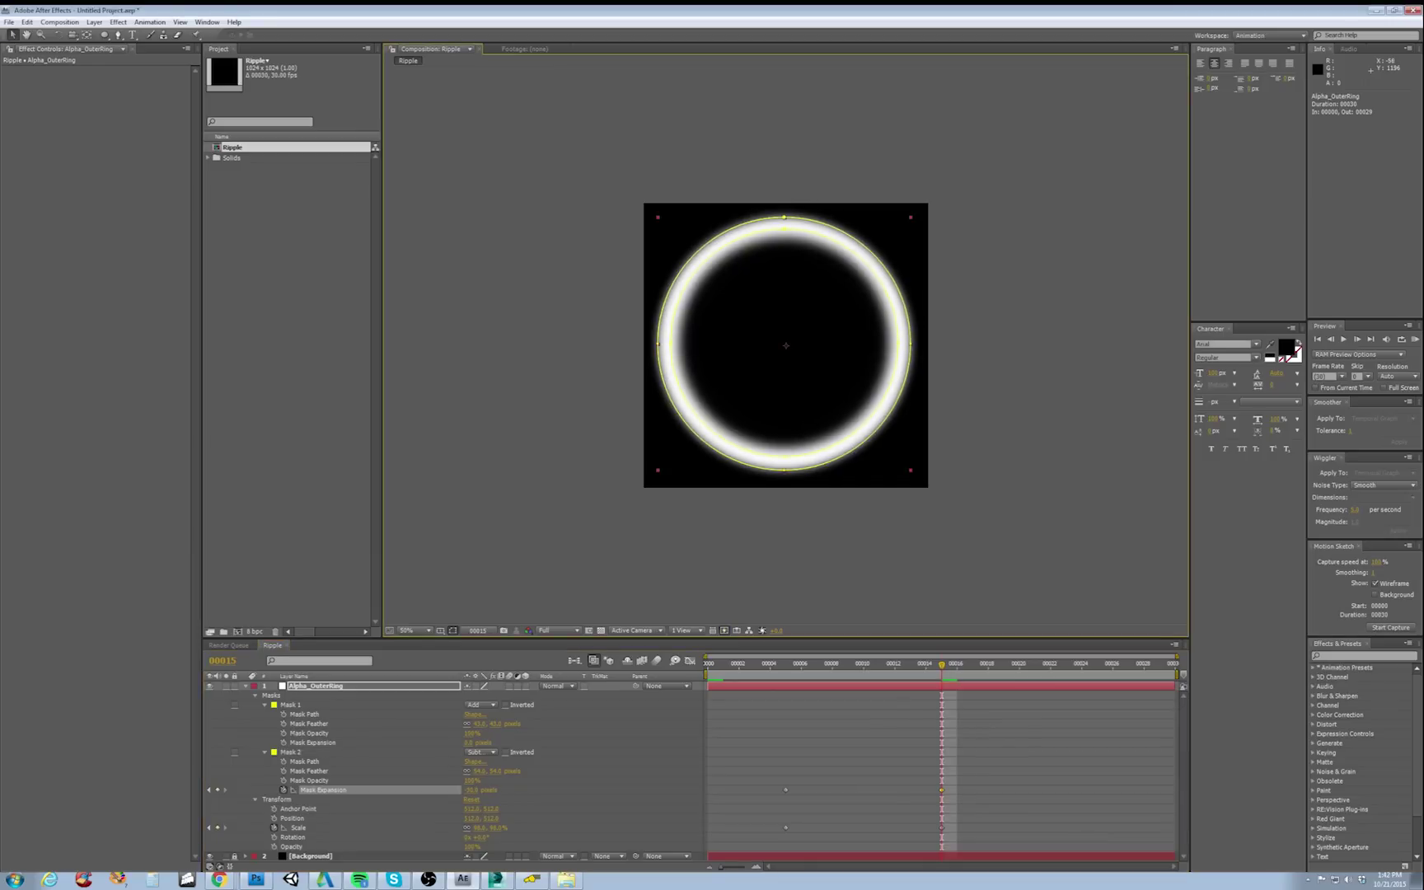
pyautogui.click(716, 507)
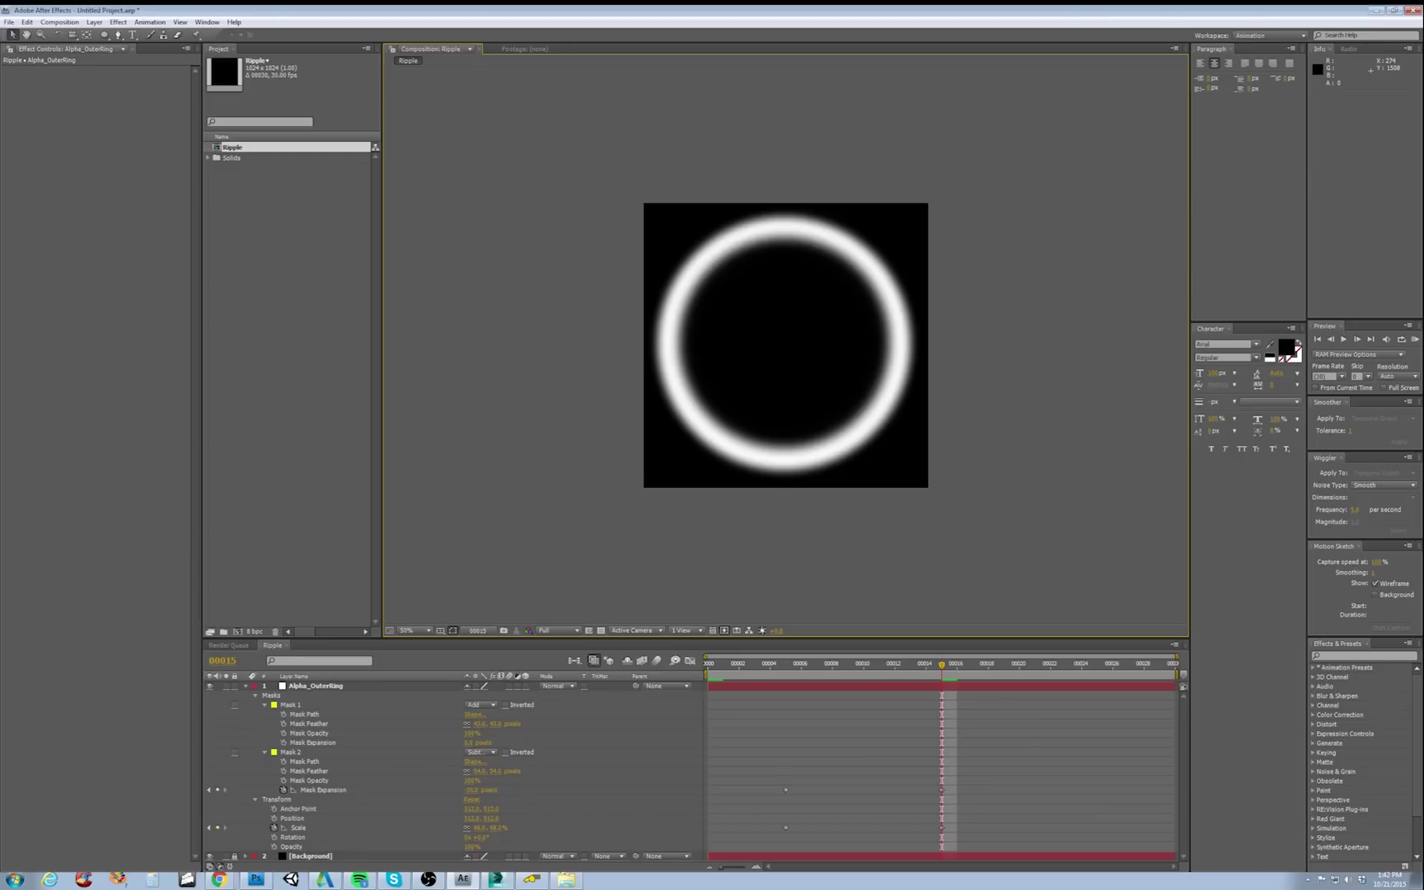
pyautogui.moveTo(941, 665)
pyautogui.mouseDown()
pyautogui.moveTo(785, 664)
pyautogui.moveTo(957, 665)
pyautogui.moveTo(942, 665)
pyautogui.mouseUp()
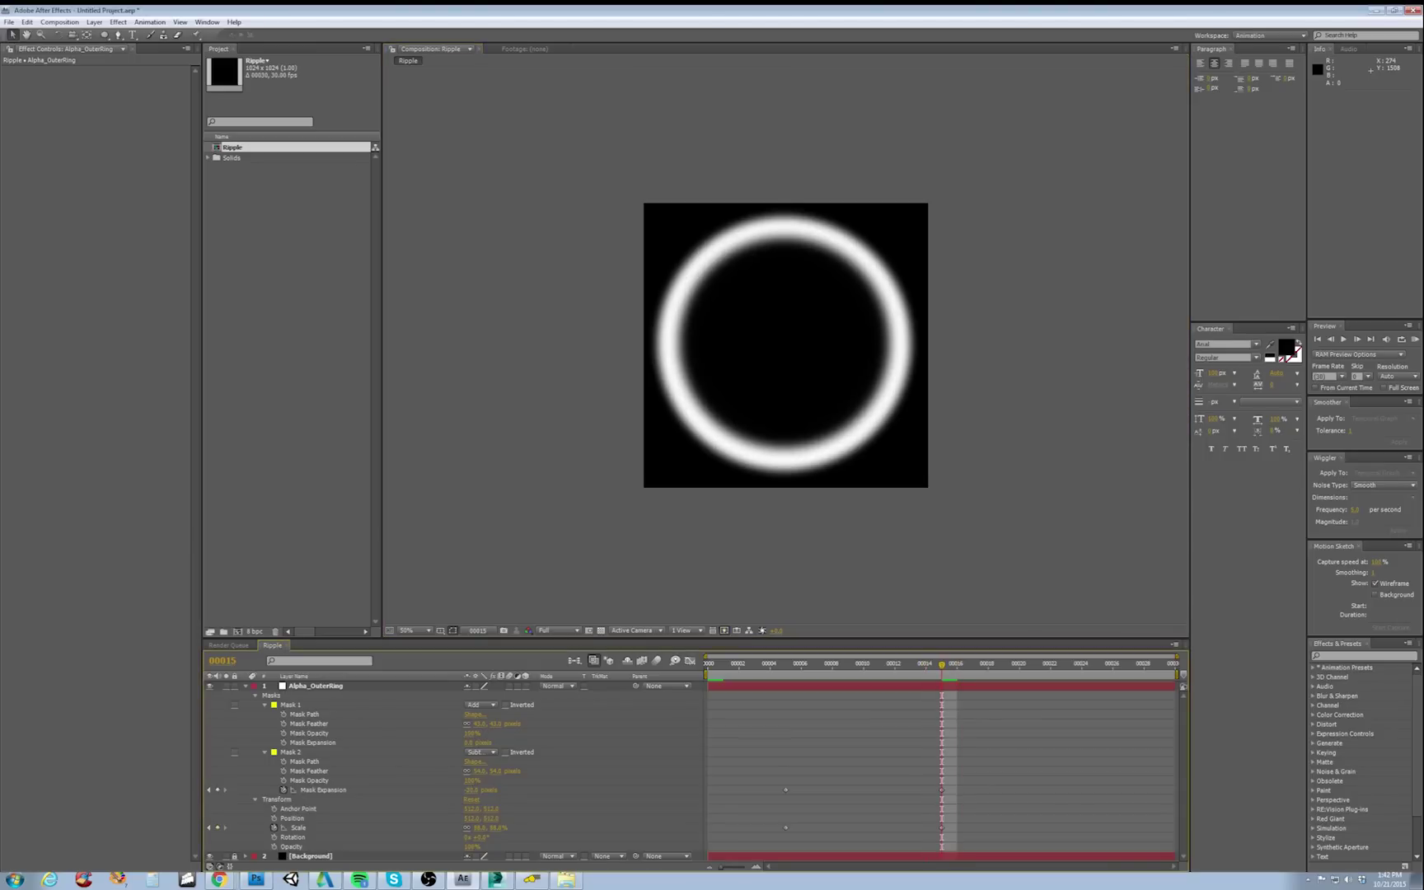
pyautogui.click(472, 790)
pyautogui.write('-50')
pyautogui.press('Return')
pyautogui.click(522, 531)
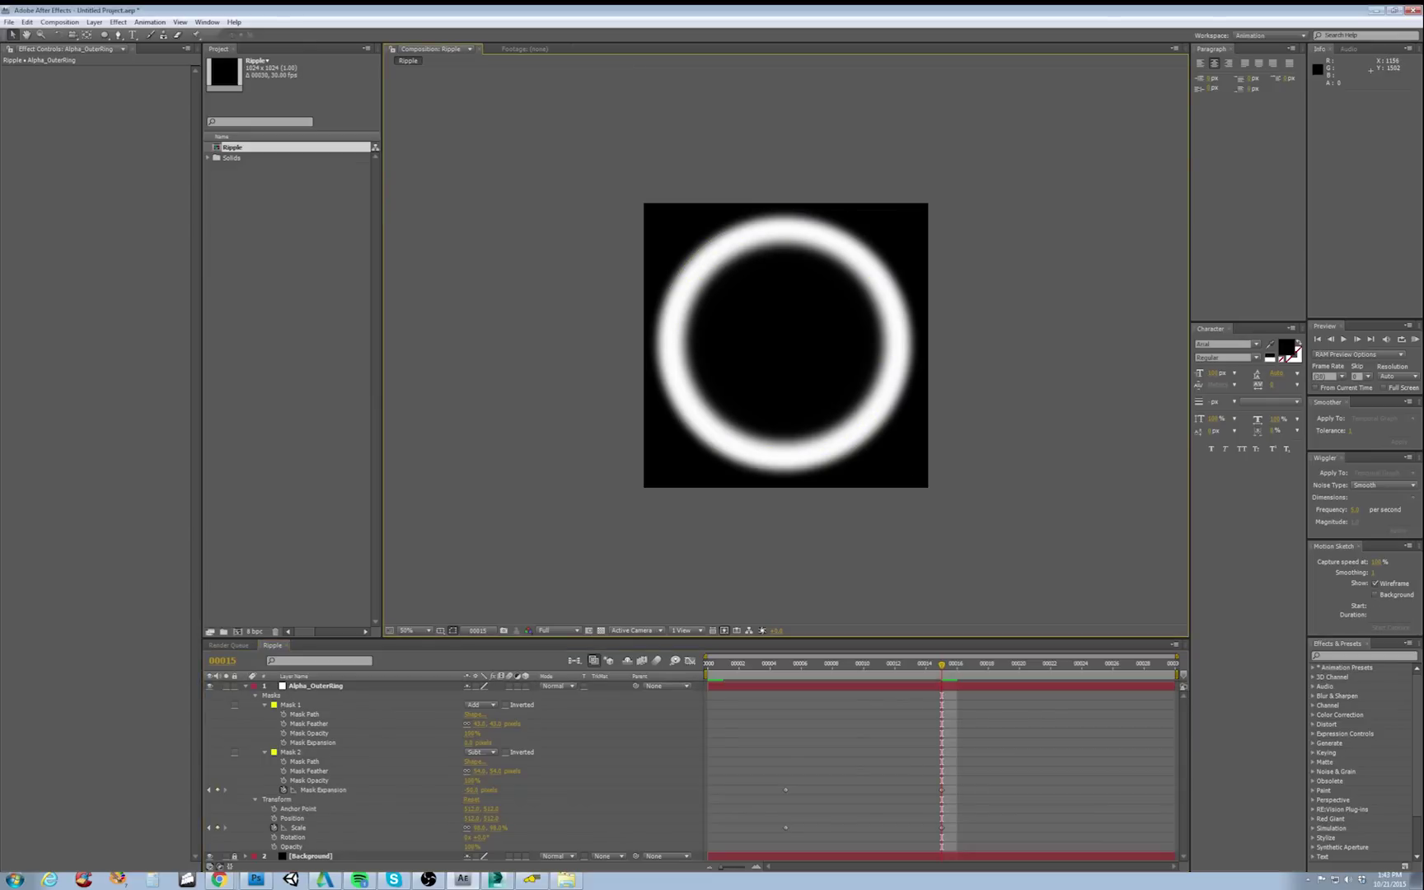
# Play back the ring, return to frame 5 and keyframe the Opacity of Alpha_OuterRing at 0% there
pyautogui.press('space')
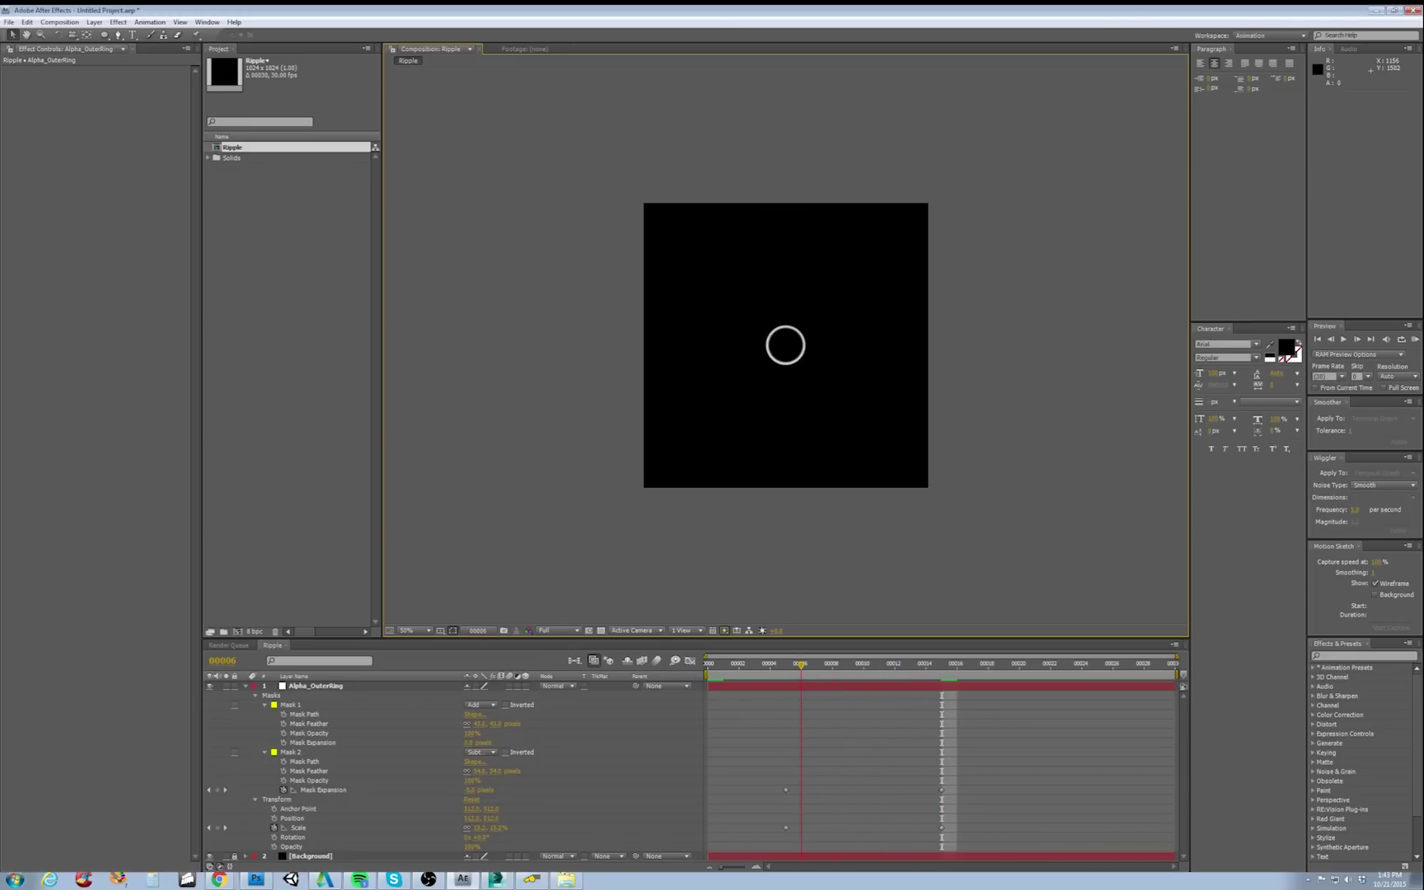
pyautogui.press('pageup')
pyautogui.scroll(1, 900, 370)
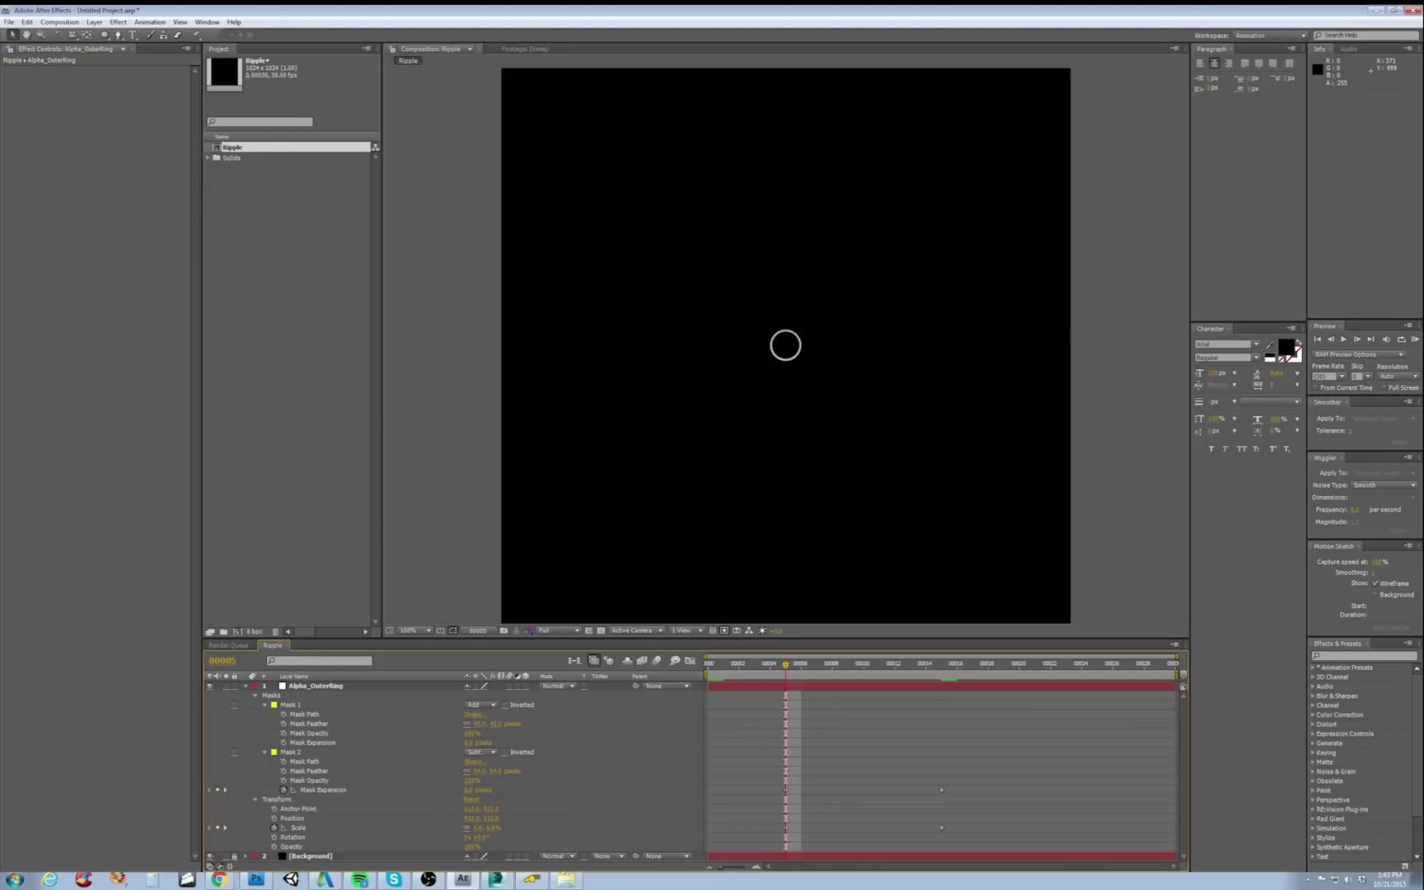
pyautogui.moveTo(471, 848); pyautogui.dragTo(389, 847)
pyautogui.click(316, 685)
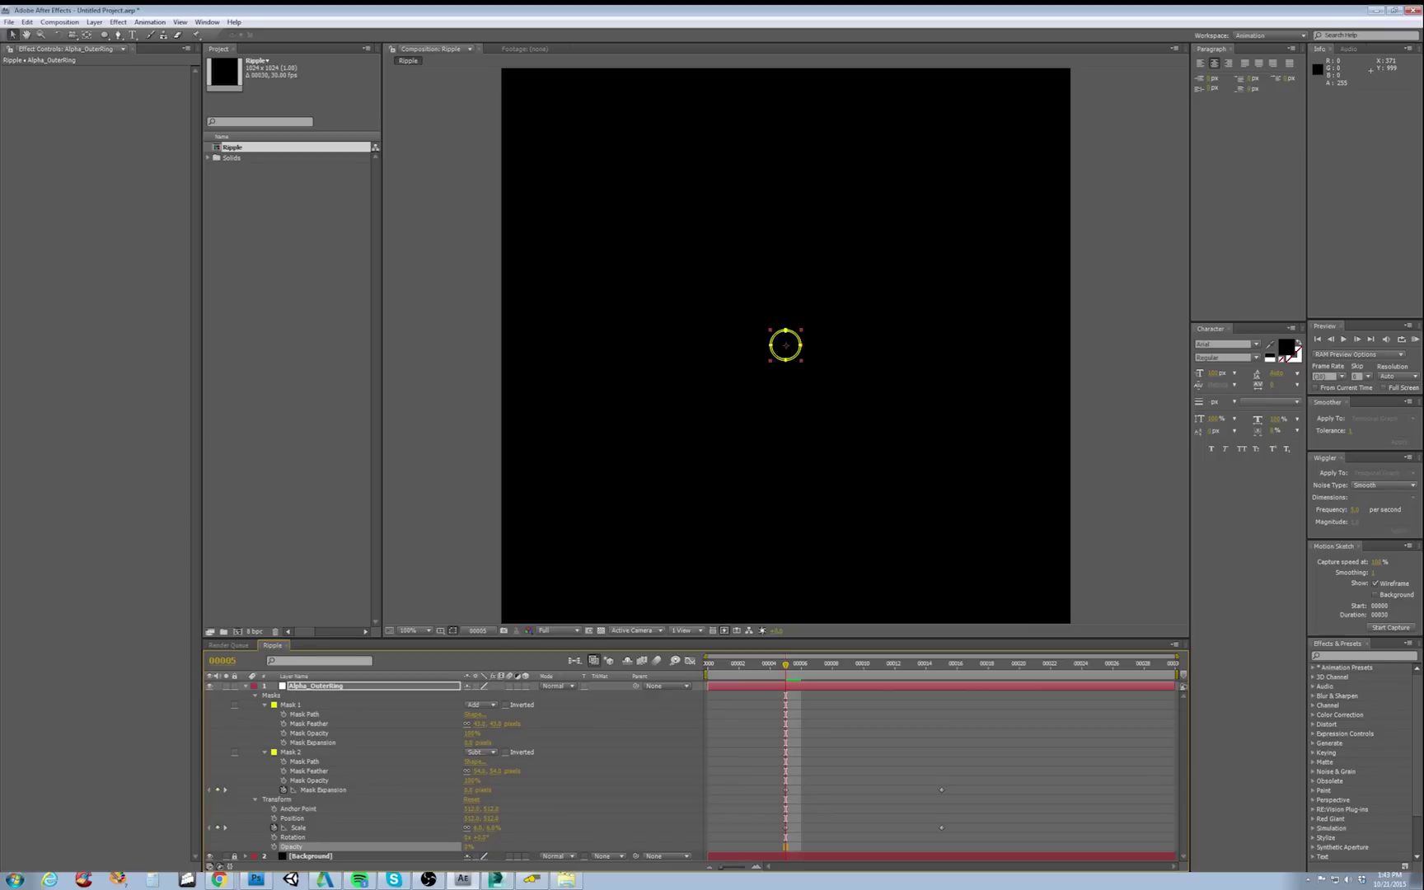
pyautogui.click(274, 846)
# Keyframe the Opacity of Alpha_OuterRing at 100% on frame 7 and hold it with another 100% keyframe on frame 10
pyautogui.press('pagedown')
pyautogui.press('pageup')
pyautogui.press('pagedown')
pyautogui.press('pagedown')
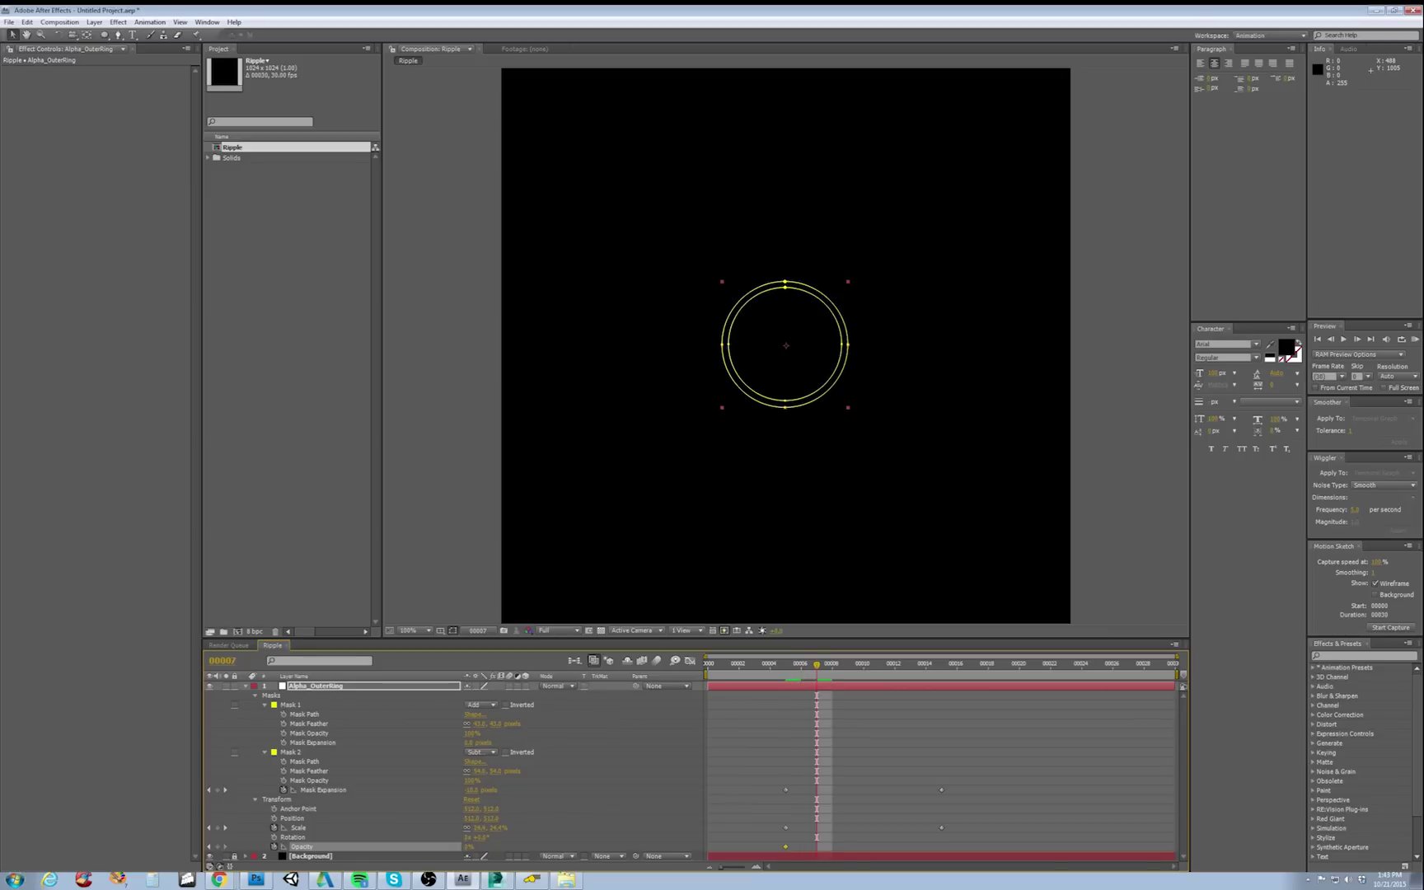
pyautogui.moveTo(468, 846); pyautogui.dragTo(527, 847)
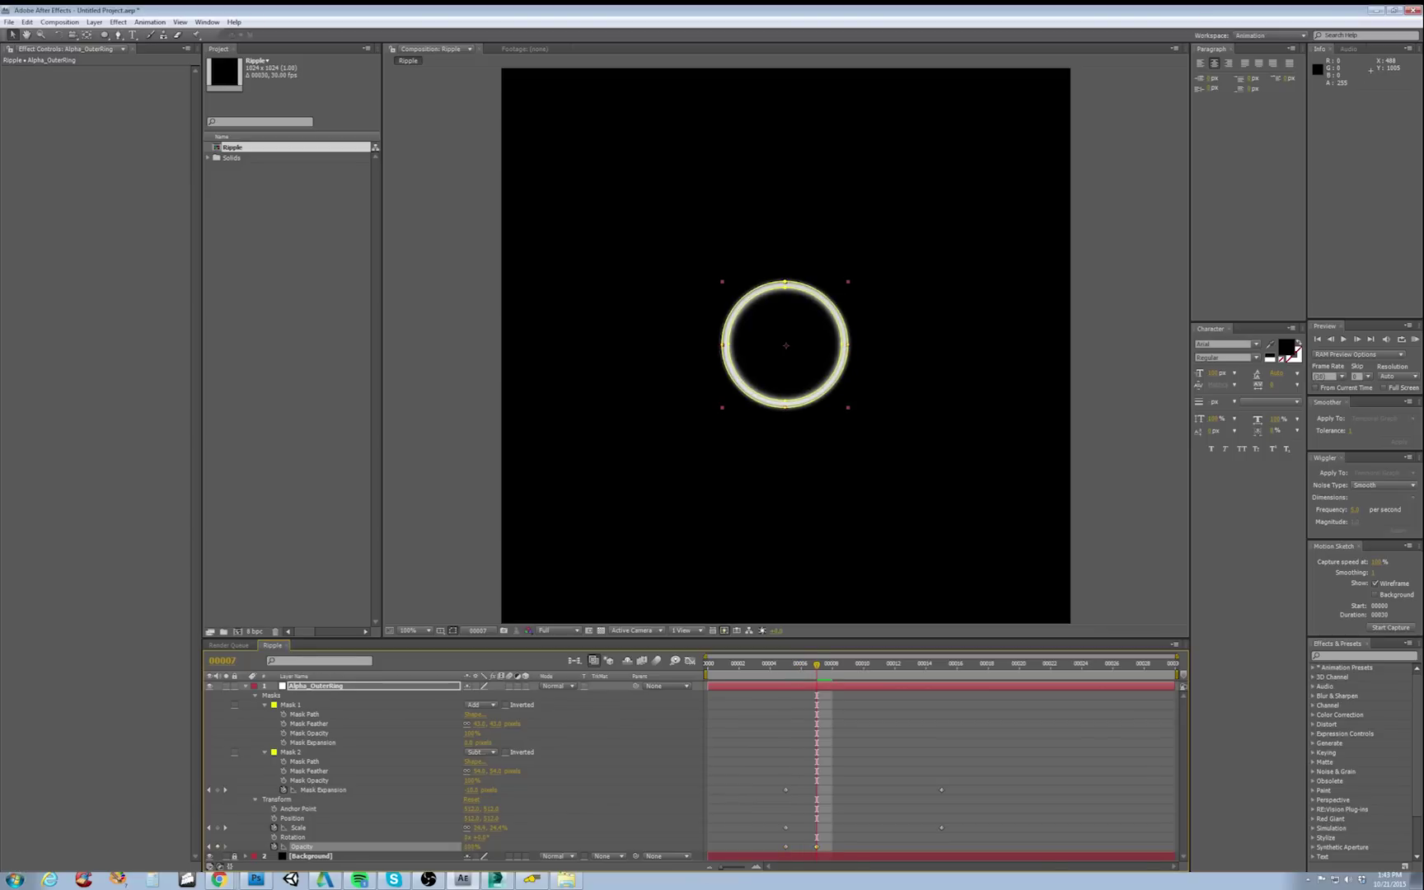
pyautogui.press('pagedown')
pyautogui.press('pagedown')
pyautogui.press('pagedown')
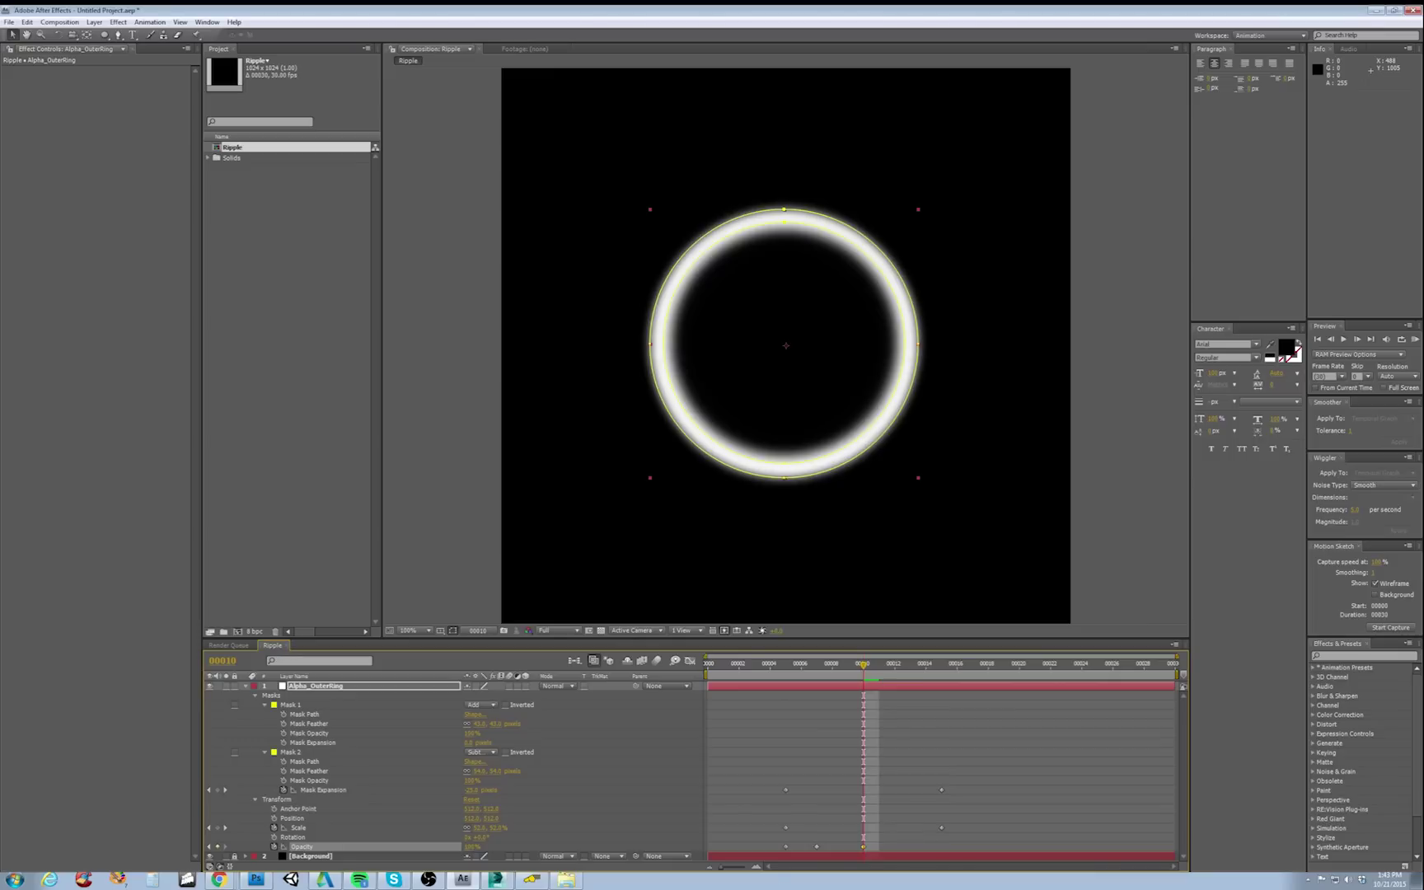
# Keyframe the Opacity of Alpha_OuterRing at 0% on frame 15
pyautogui.press('pagedown')
pyautogui.press('pagedown')
pyautogui.press('pagedown')
pyautogui.press('pagedown')
pyautogui.press('pagedown')
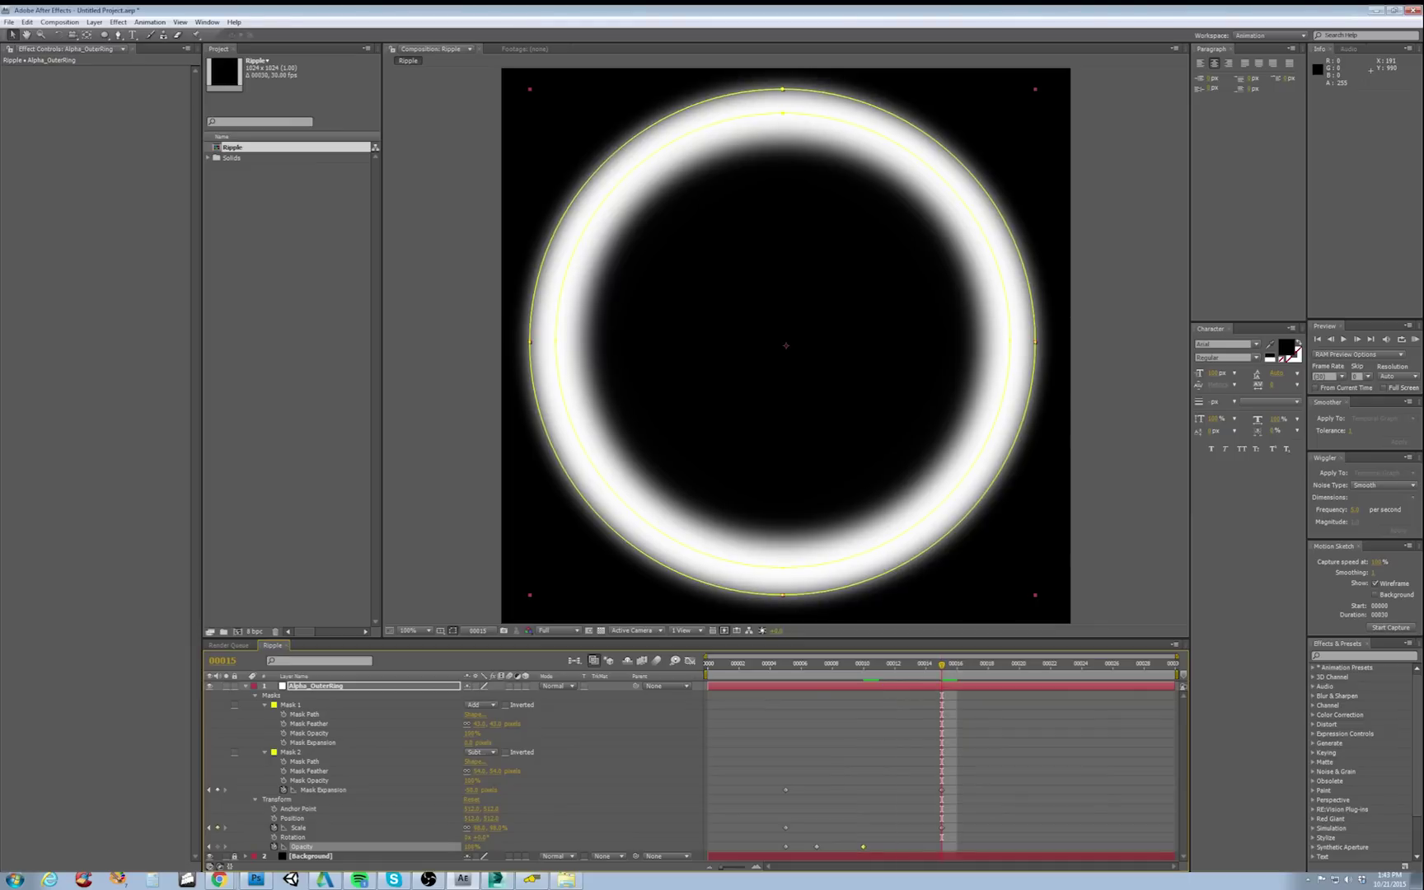
pyautogui.moveTo(471, 848); pyautogui.dragTo(412, 847)
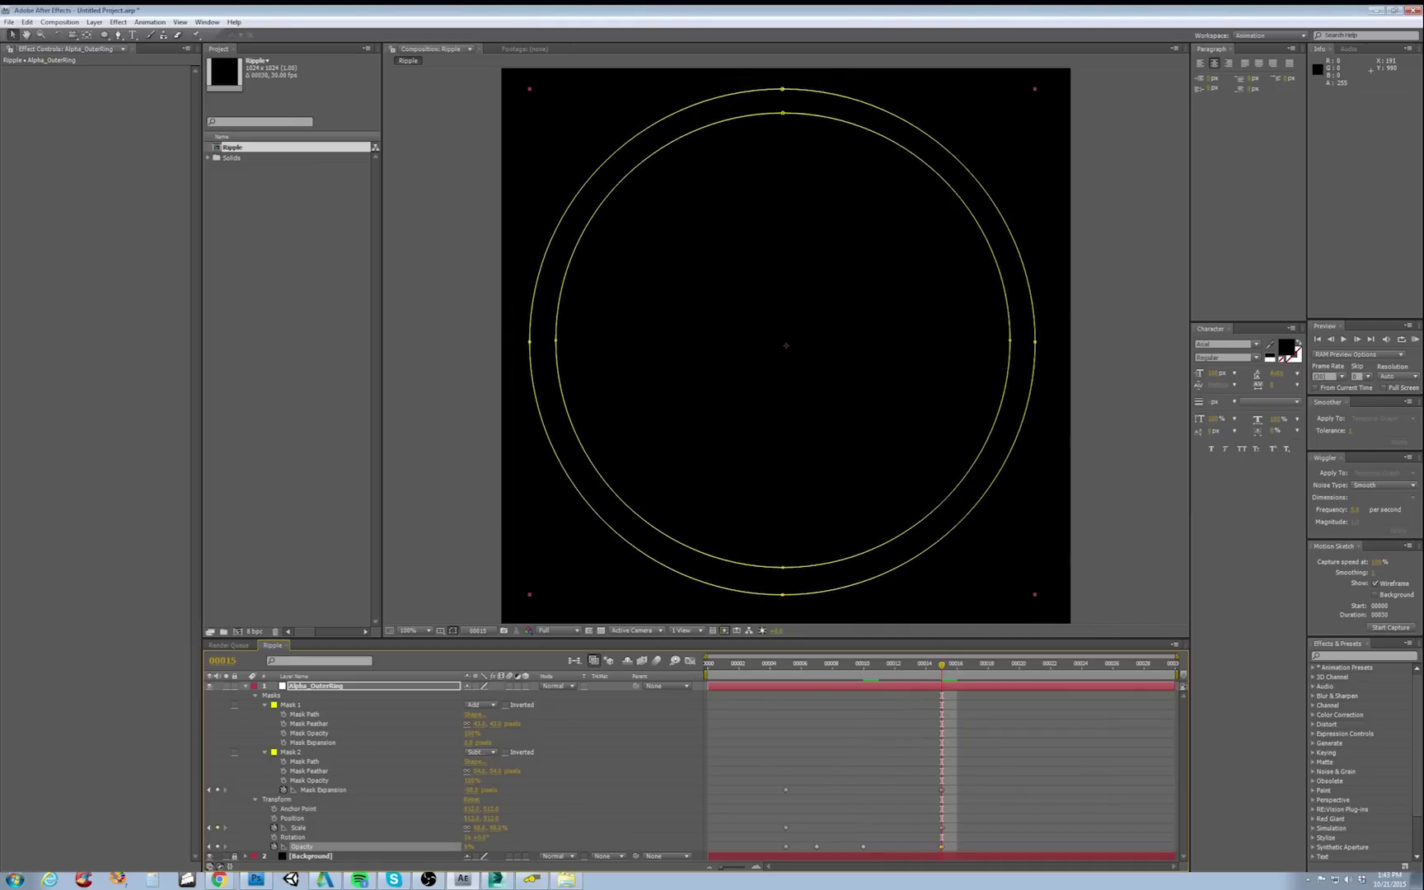
# Preview the ring's expansion and fade from frame 0, then return to frame 5
pyautogui.press('space')
pyautogui.moveTo(941, 664); pyautogui.dragTo(707, 664)
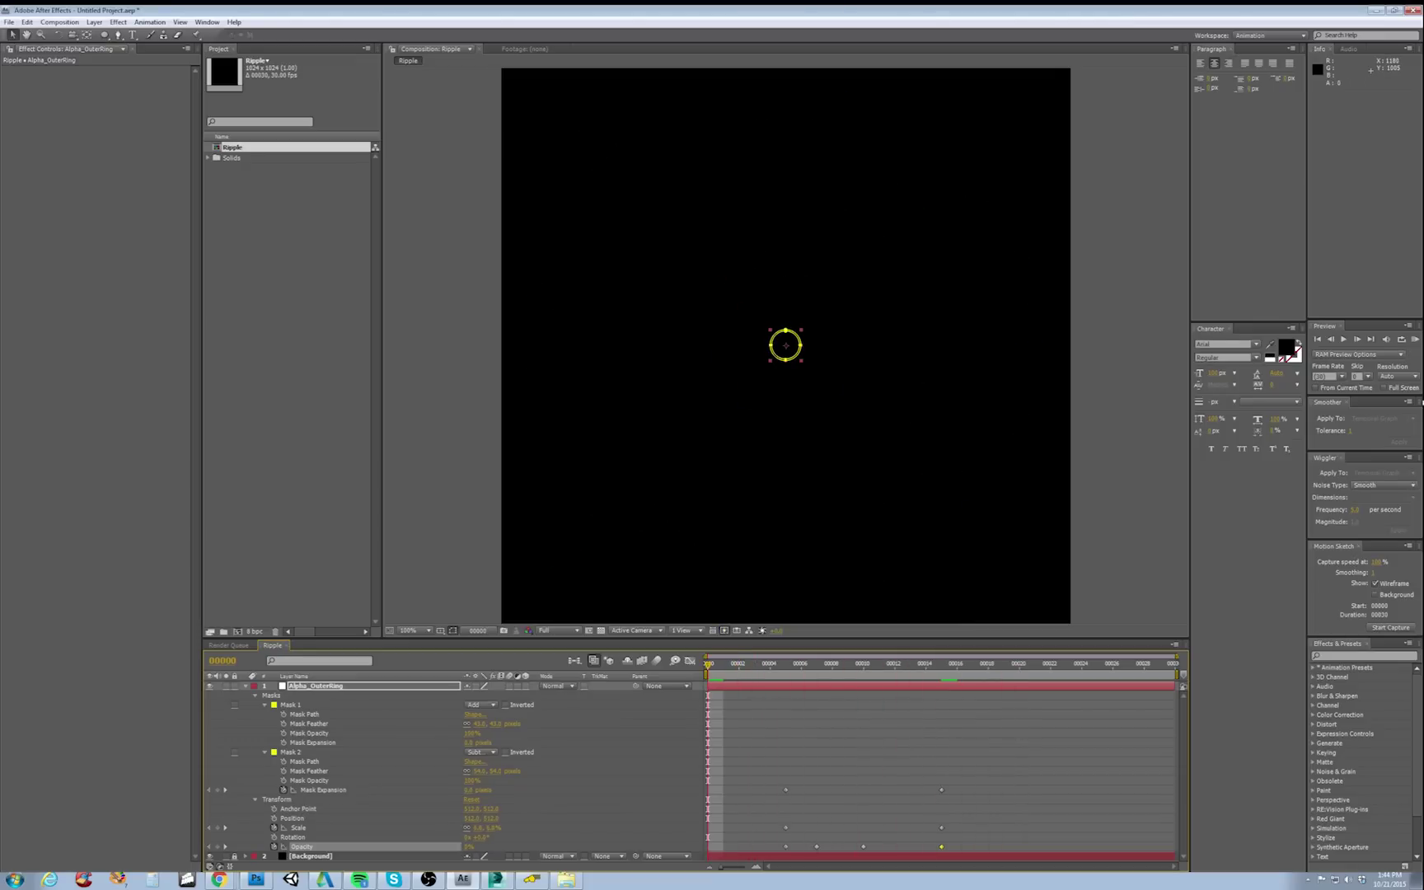
pyautogui.press('space')
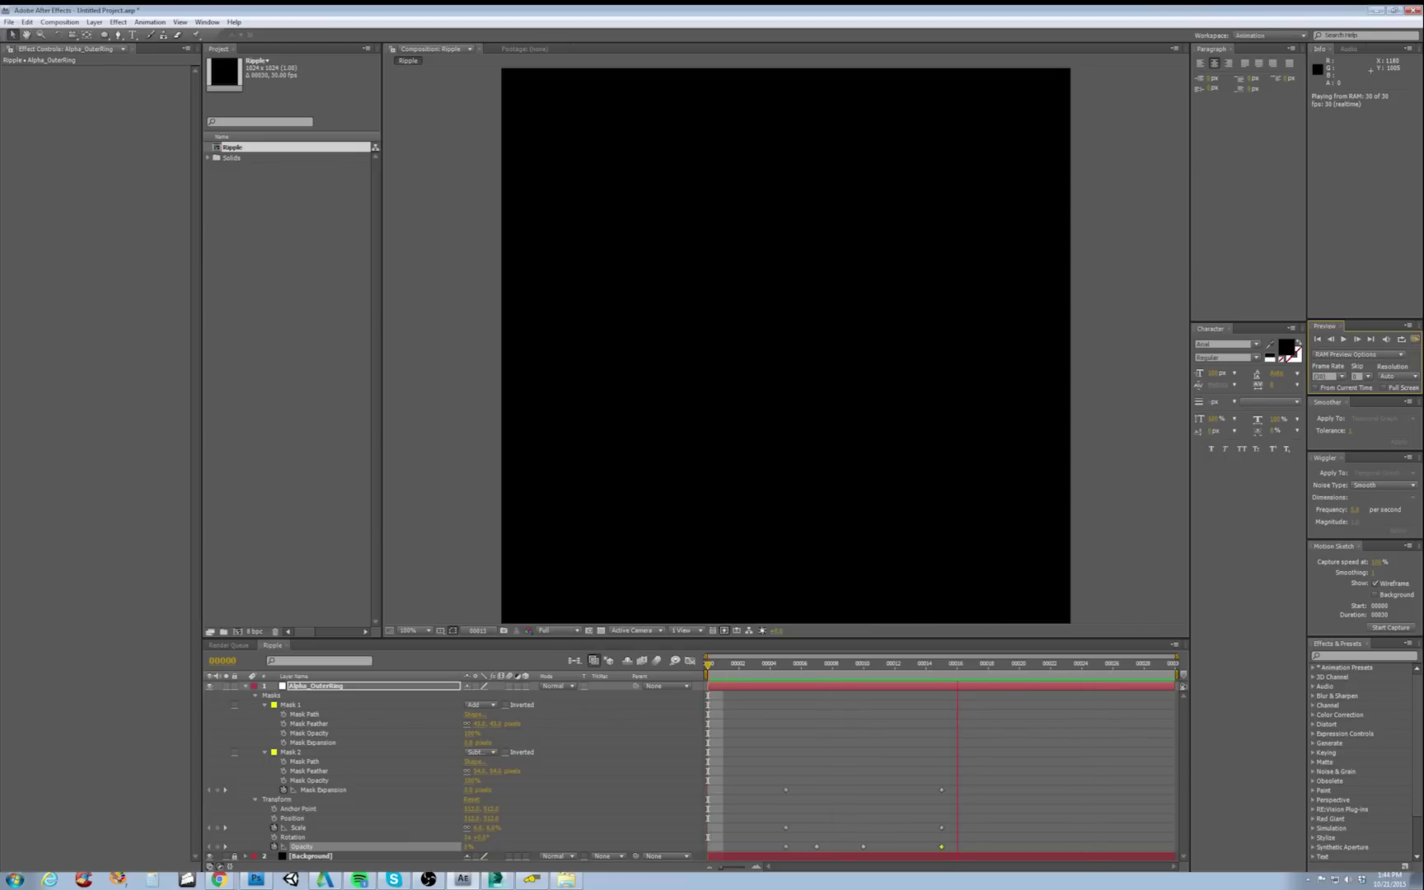
pyautogui.press('space')
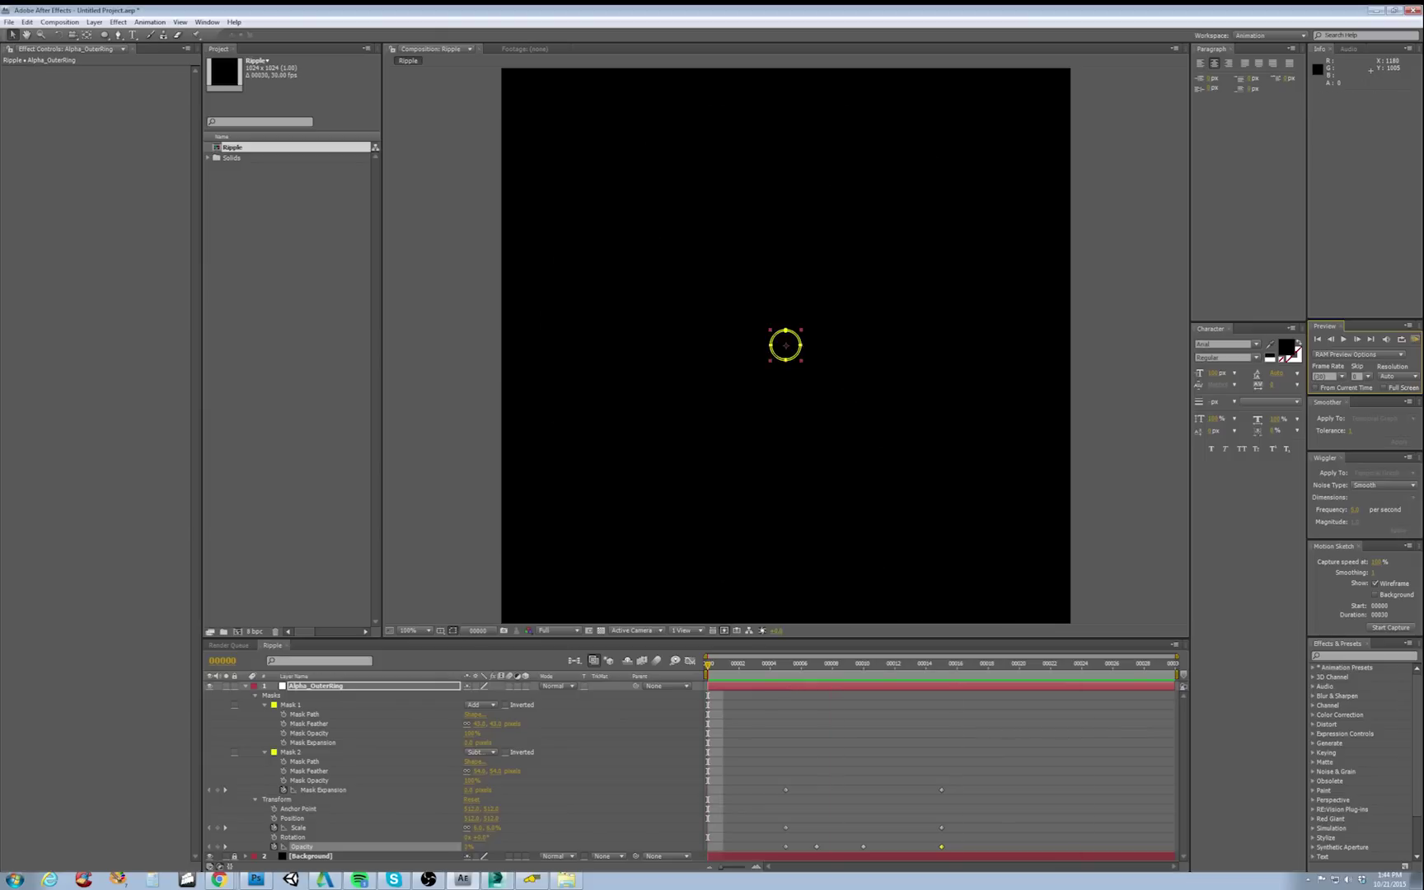
pyautogui.press('k')
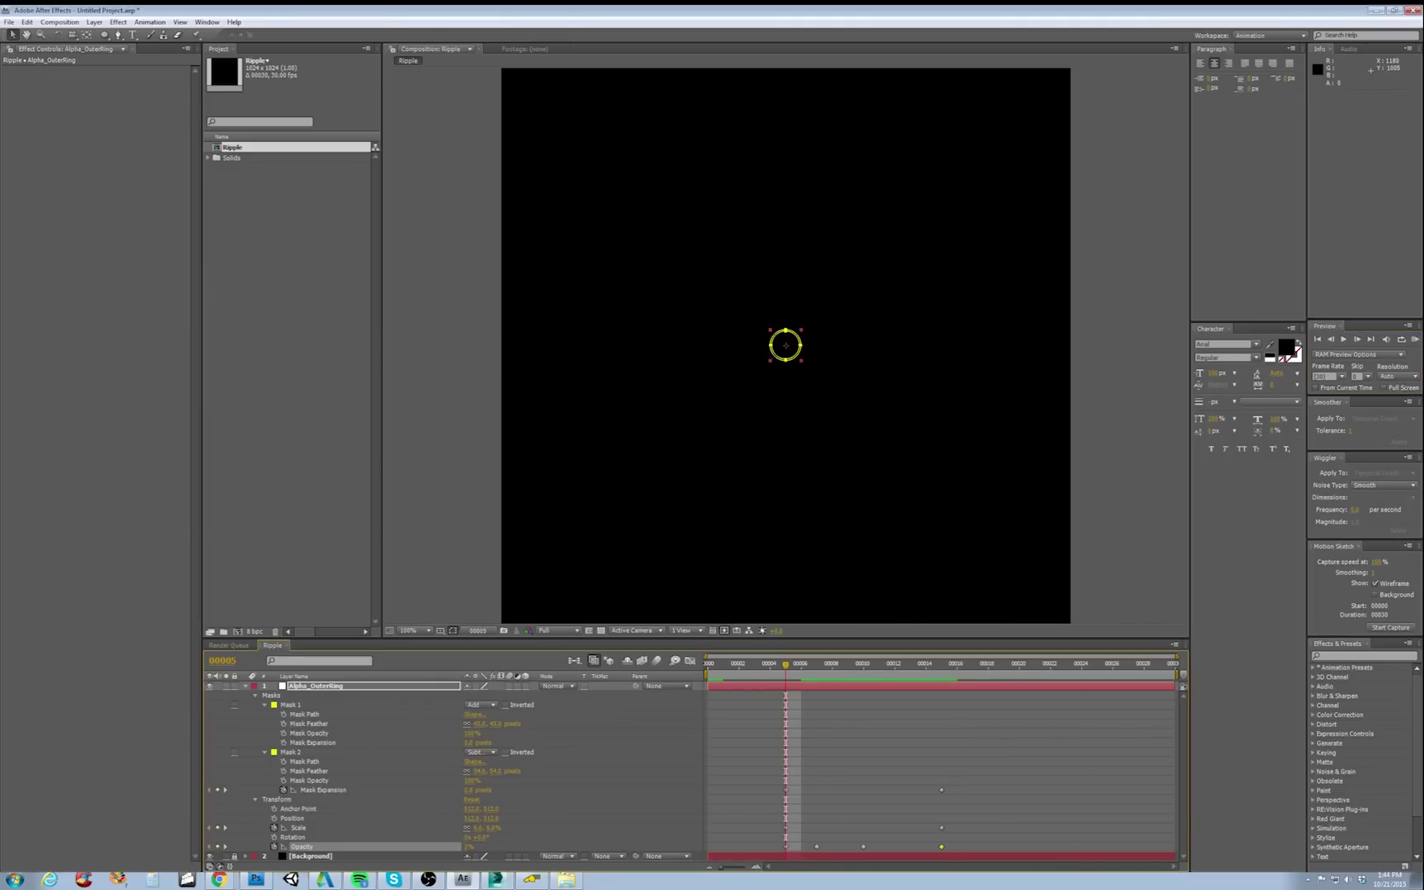
# Collapse the properties of Alpha_OuterRing, duplicate the layer and rename the copy Alpha_MiddleRing
pyautogui.hotkey('ctrl', 'shift', 'a')
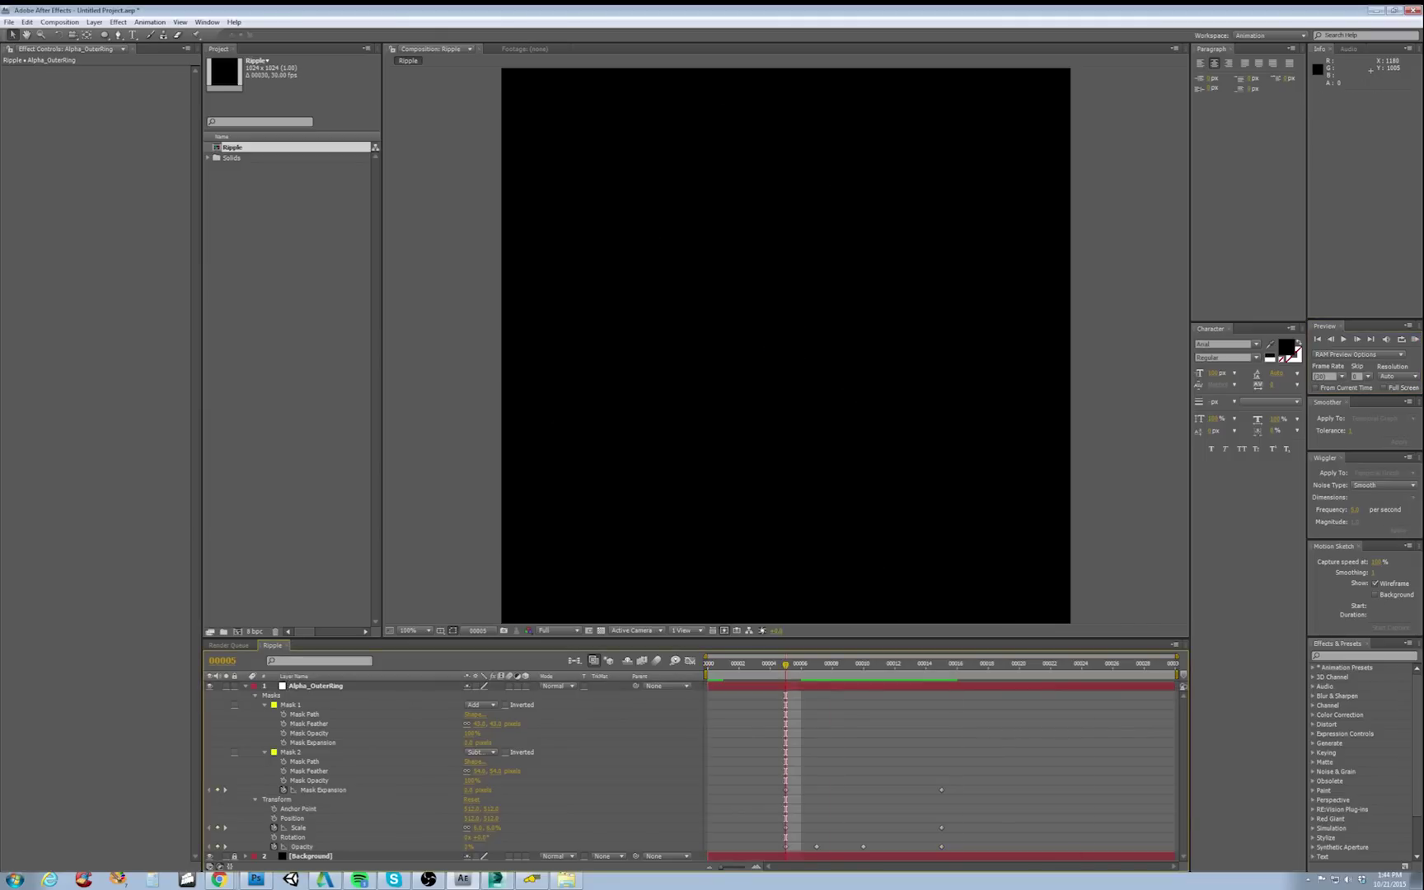
pyautogui.press('u')
pyautogui.click(316, 685)
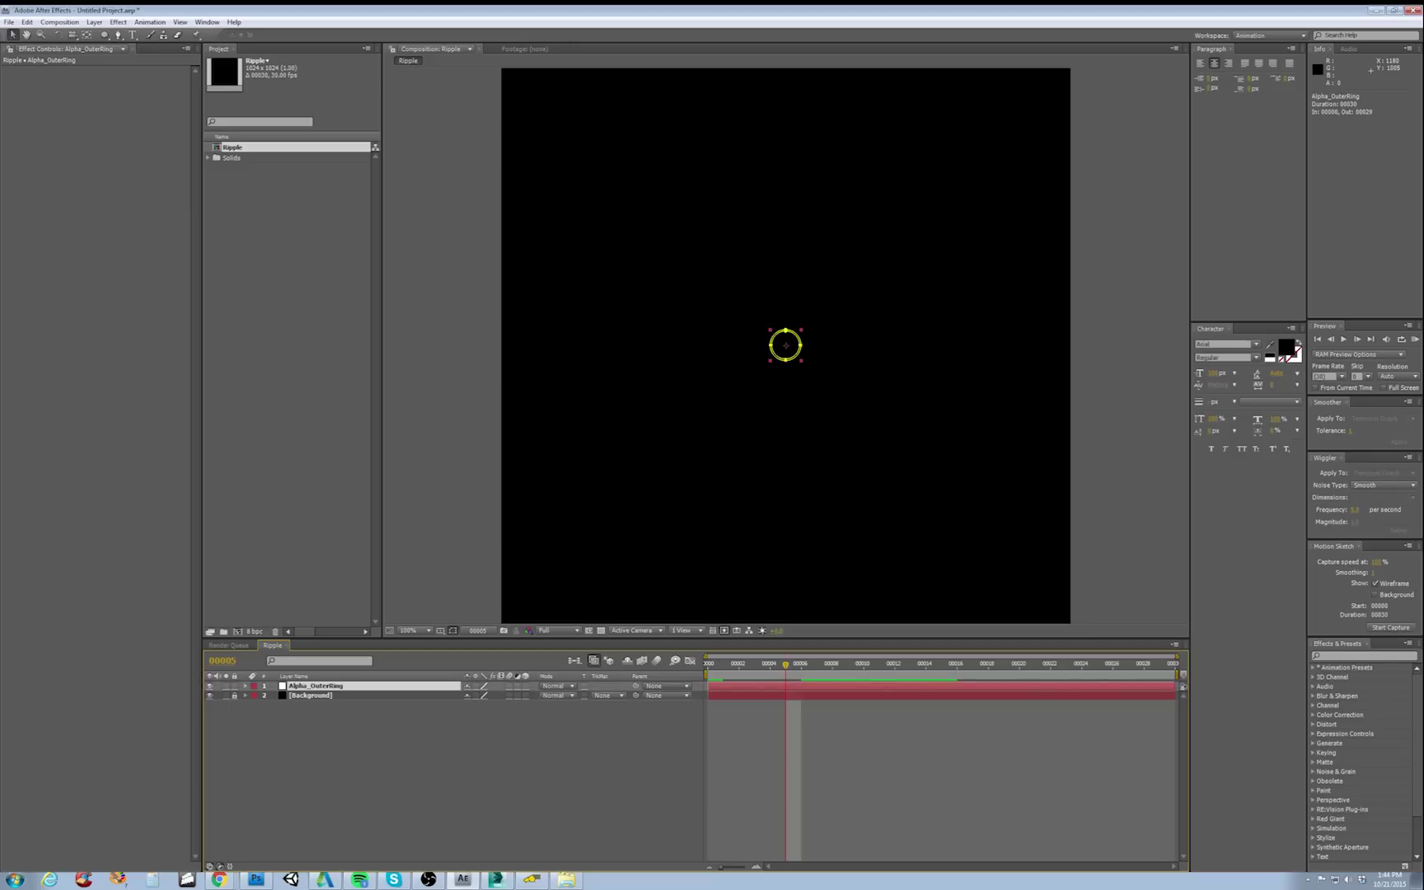
pyautogui.hotkey('ctrl', 'd')
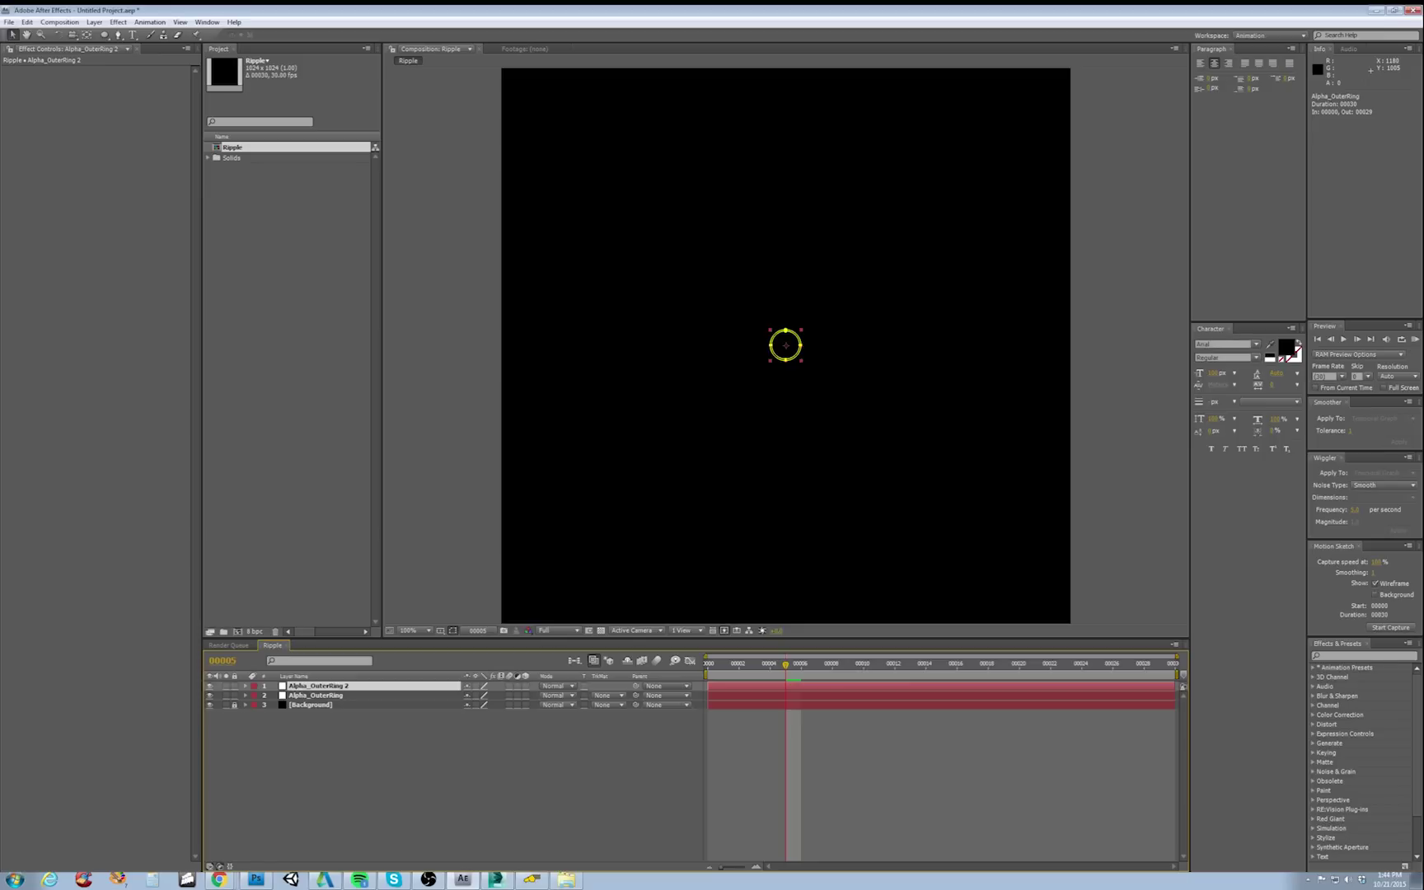
pyautogui.rightClick(354, 686)
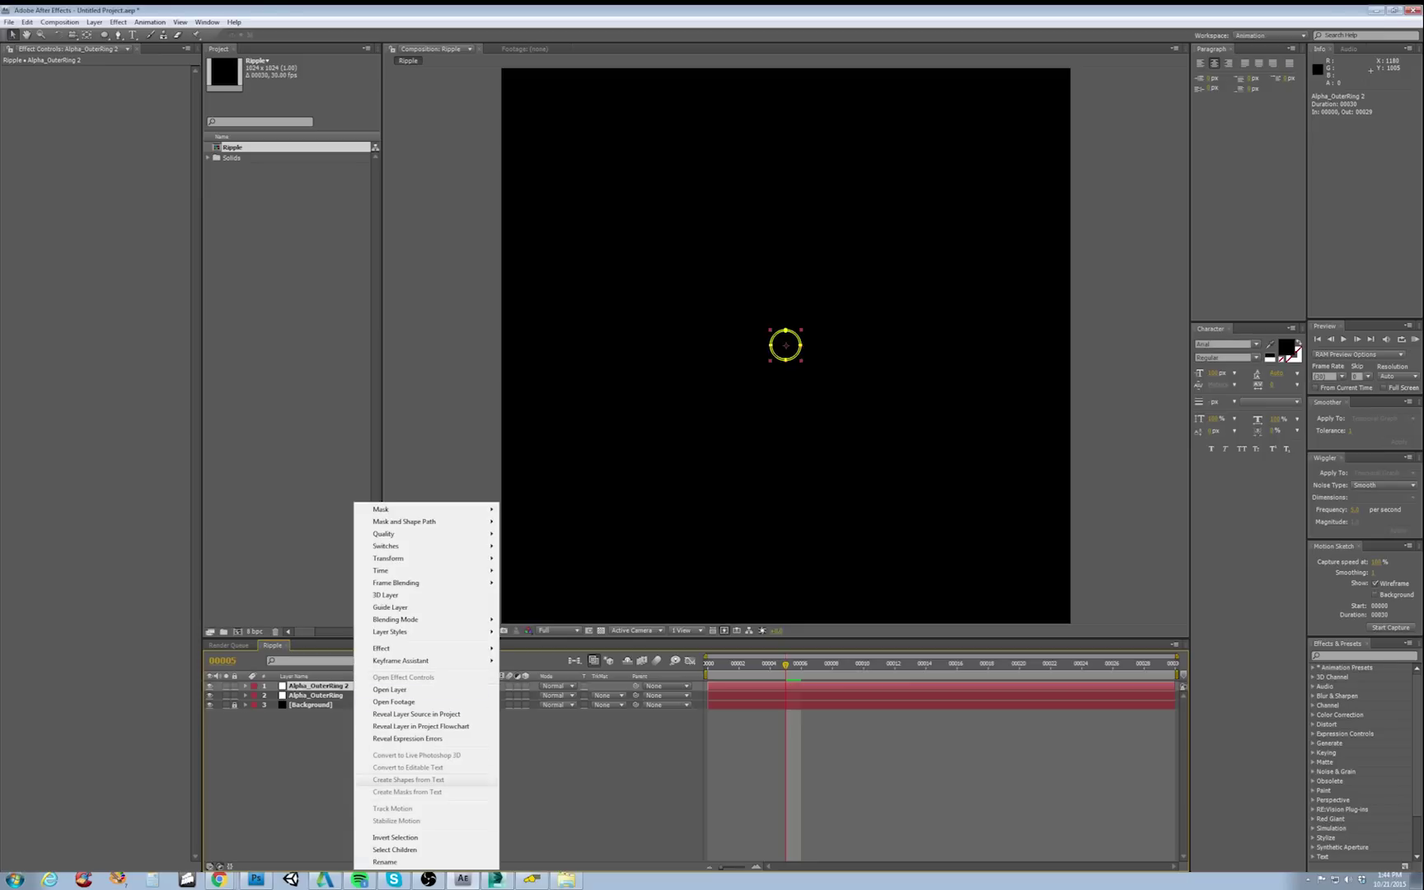
pyautogui.click(384, 861)
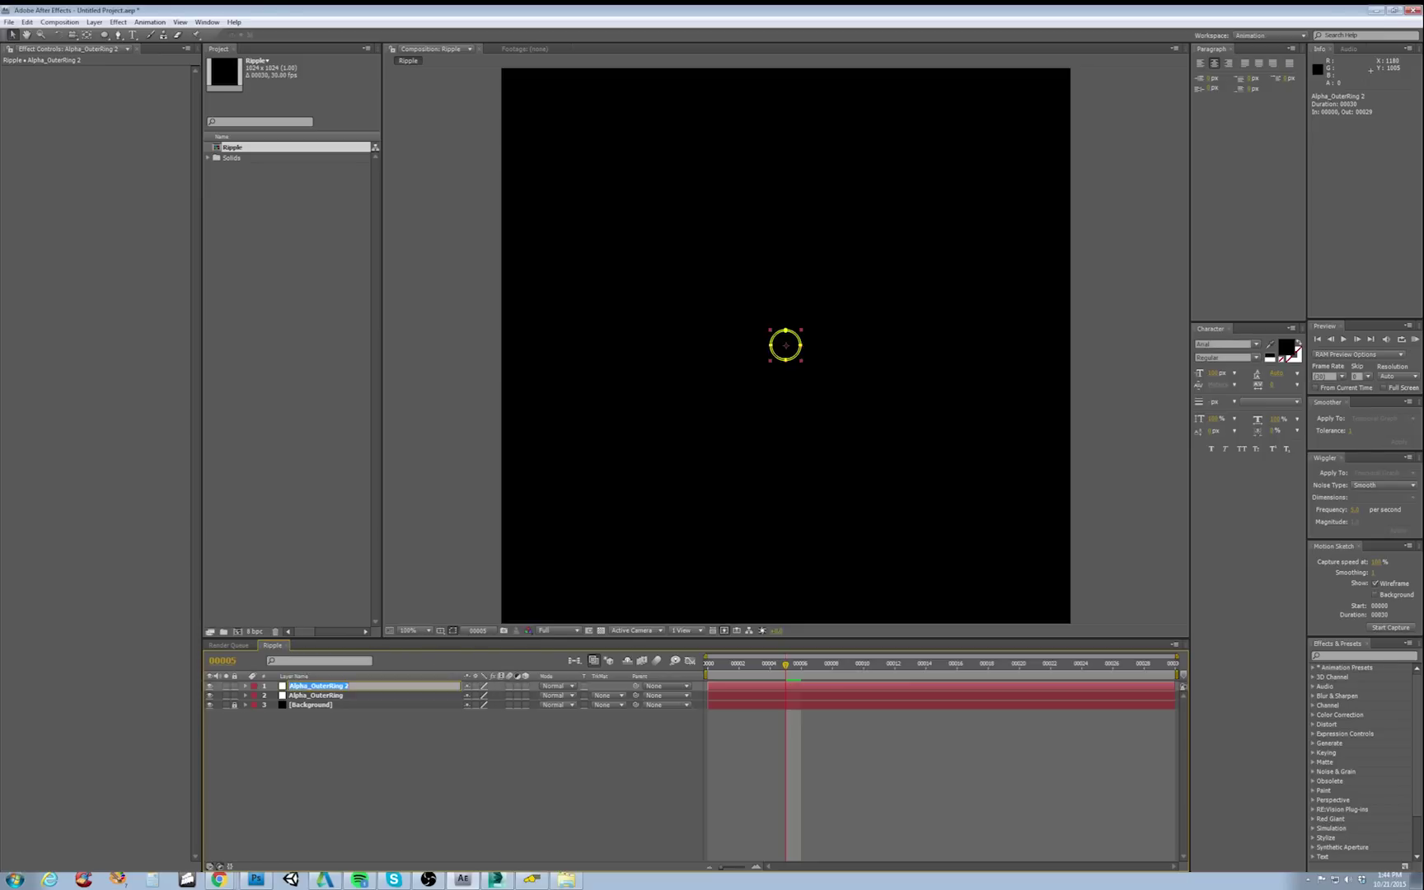
pyautogui.moveTo(350, 686); pyautogui.dragTo(312, 686)
pyautogui.write('MiddleRing')
pyautogui.press('Return')
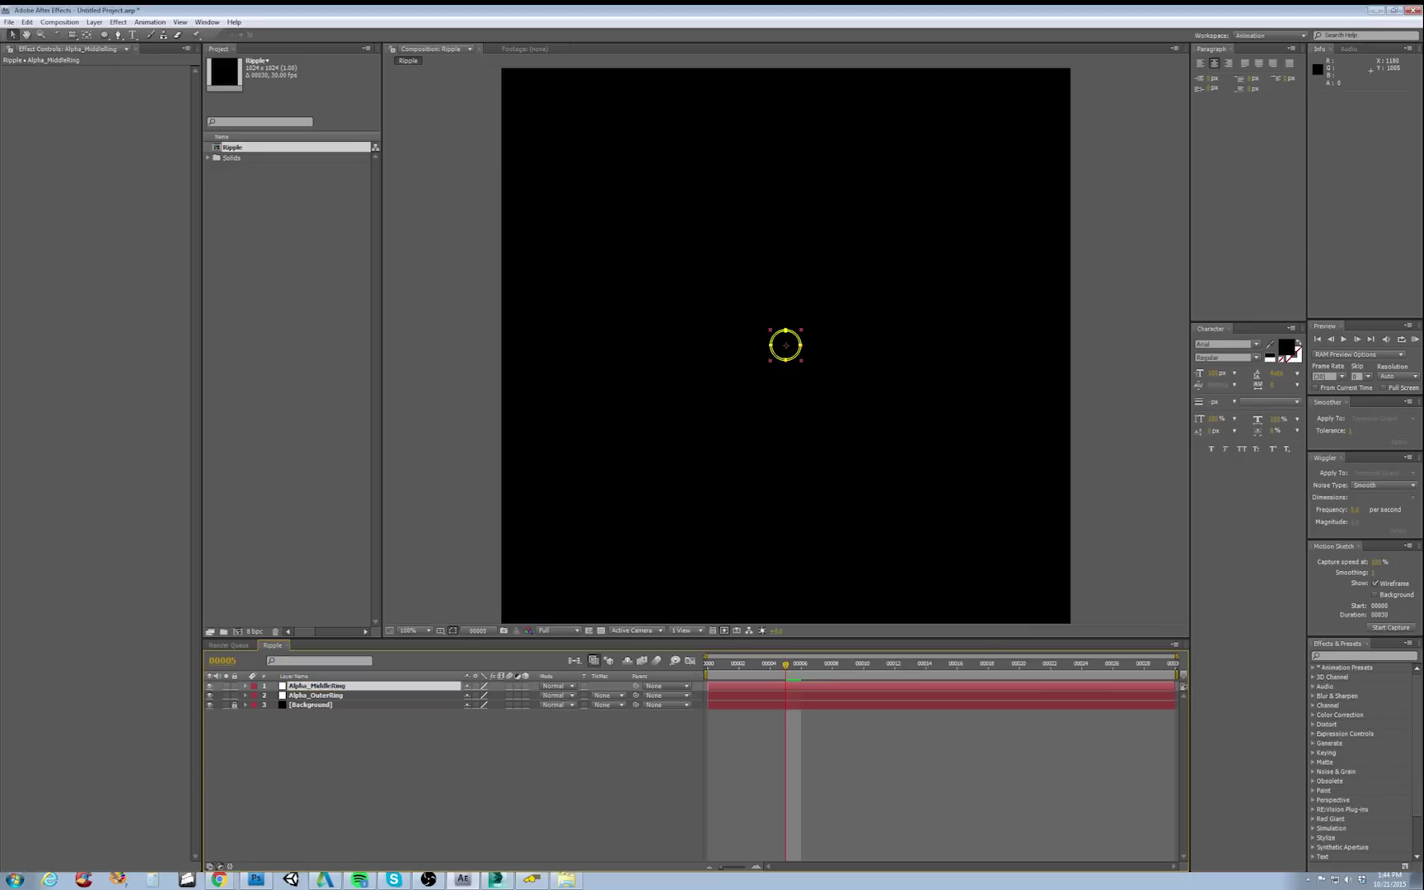
# Shift Alpha_MiddleRing to start at frame 3, then duplicate it and shift the copy to start at frame 6
pyautogui.moveTo(717, 685); pyautogui.dragTo(778, 685)
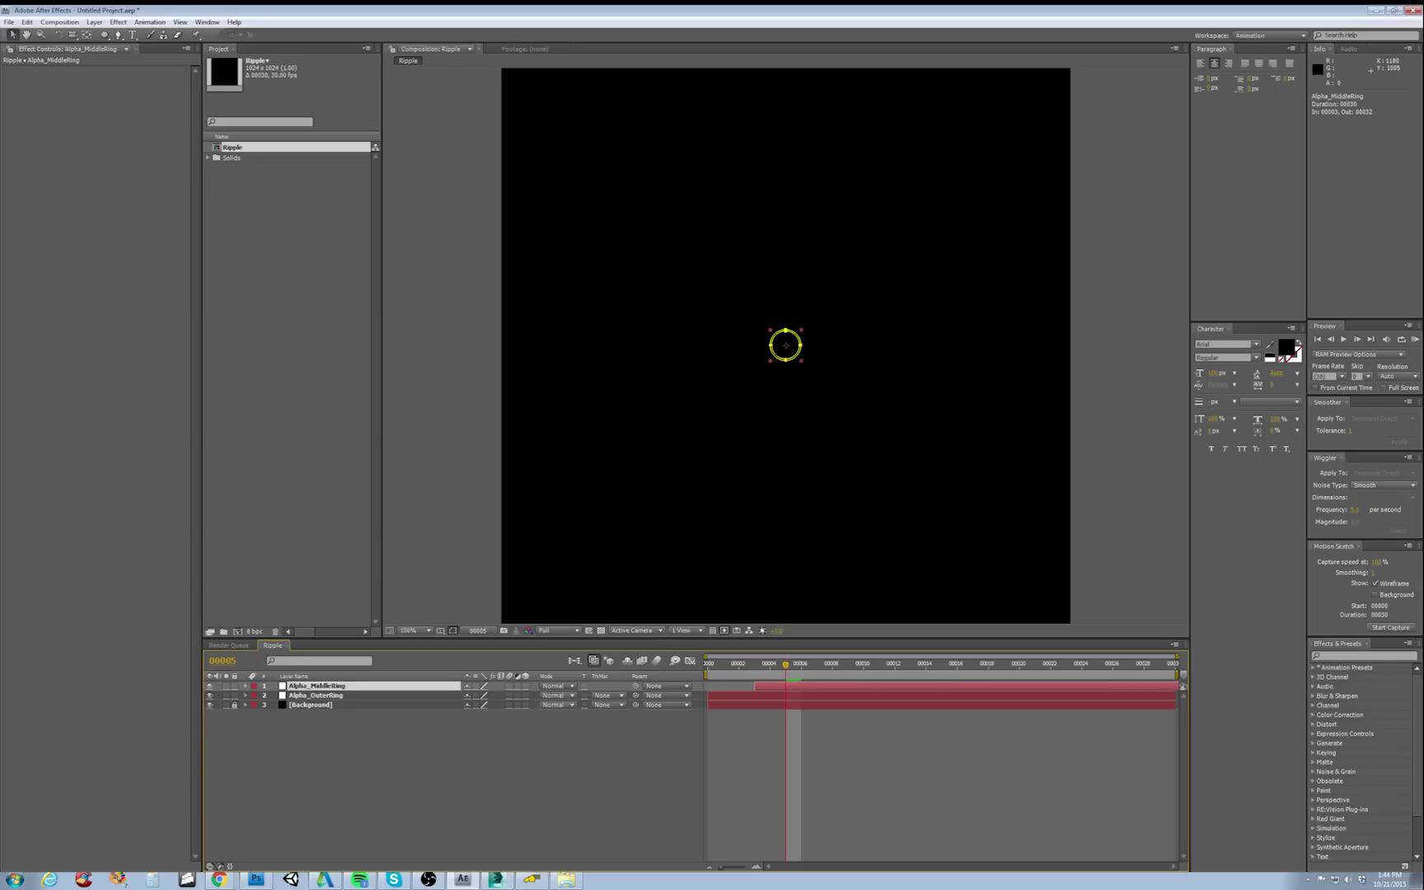
pyautogui.hotkey('ctrl', 'd')
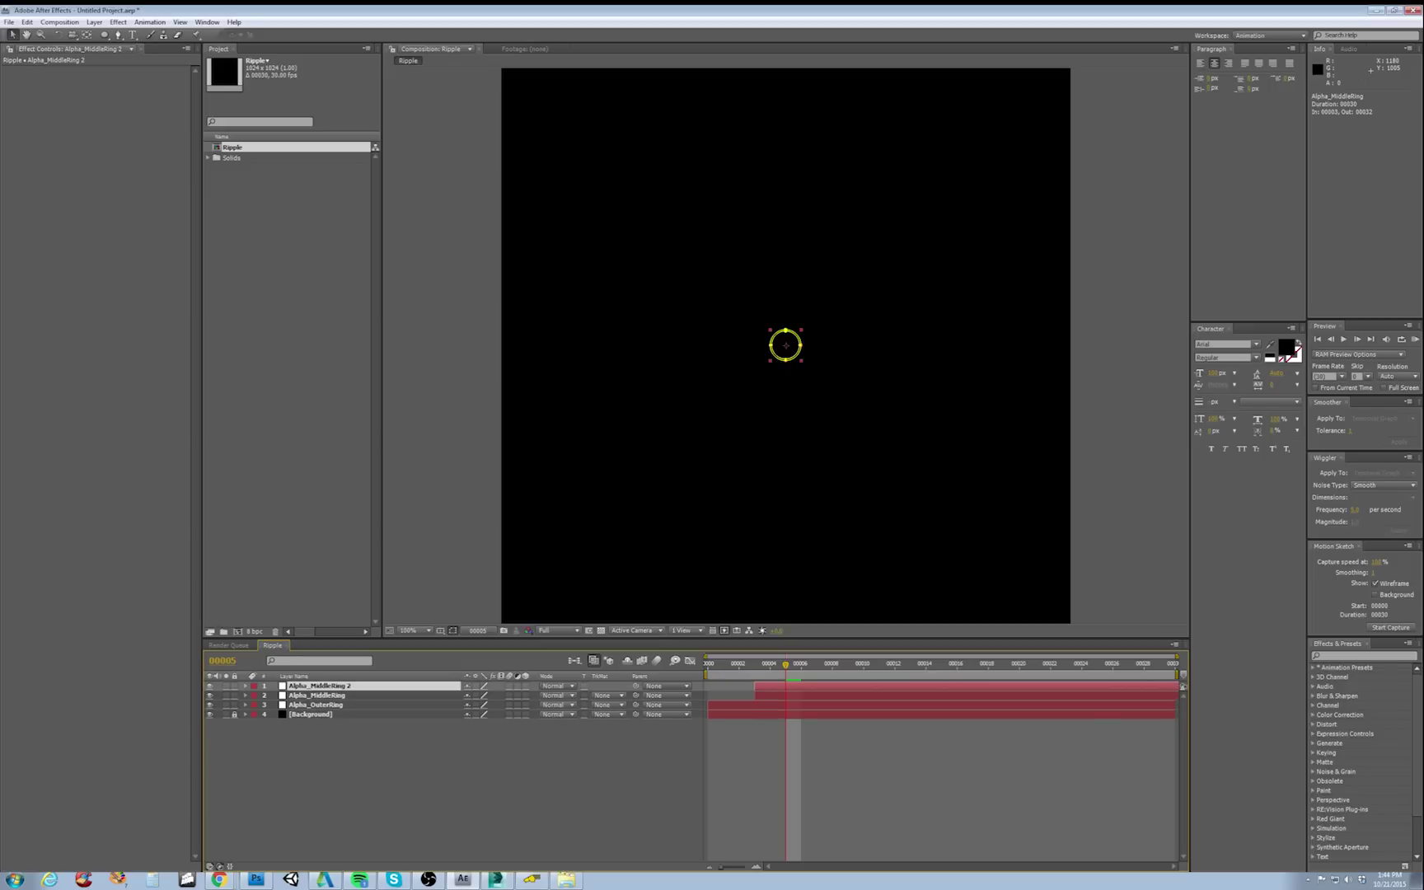
pyautogui.hotkey('alt', 'pagedown')
pyautogui.hotkey('alt', 'pagedown')
# Preview the three-ring animation and go through its frames back and forth to examine the rings' spacing, growth and fading
pyautogui.press('KP_0')
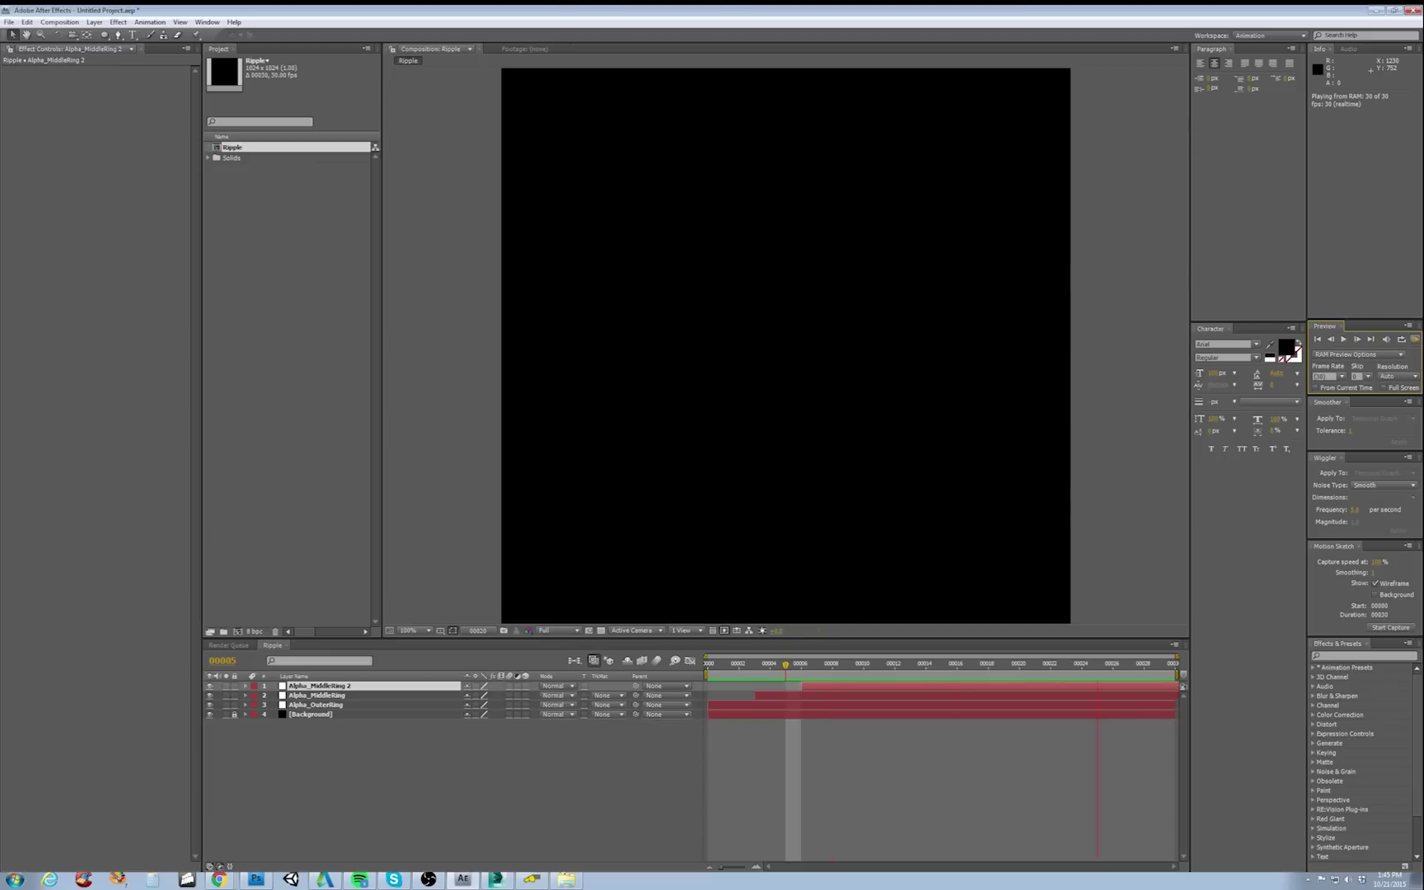
pyautogui.press('space')
pyautogui.press('pageup')
pyautogui.press('pageup')
pyautogui.press('pageup')
pyautogui.press('pageup')
pyautogui.press('pagedown')
pyautogui.press('pagedown')
pyautogui.press('pagedown')
pyautogui.press('pagedown')
pyautogui.press('pagedown')
pyautogui.press('pagedown')
pyautogui.press('pagedown')
pyautogui.press('pagedown')
pyautogui.press('pagedown')
pyautogui.press('pagedown')
pyautogui.press('pagedown')
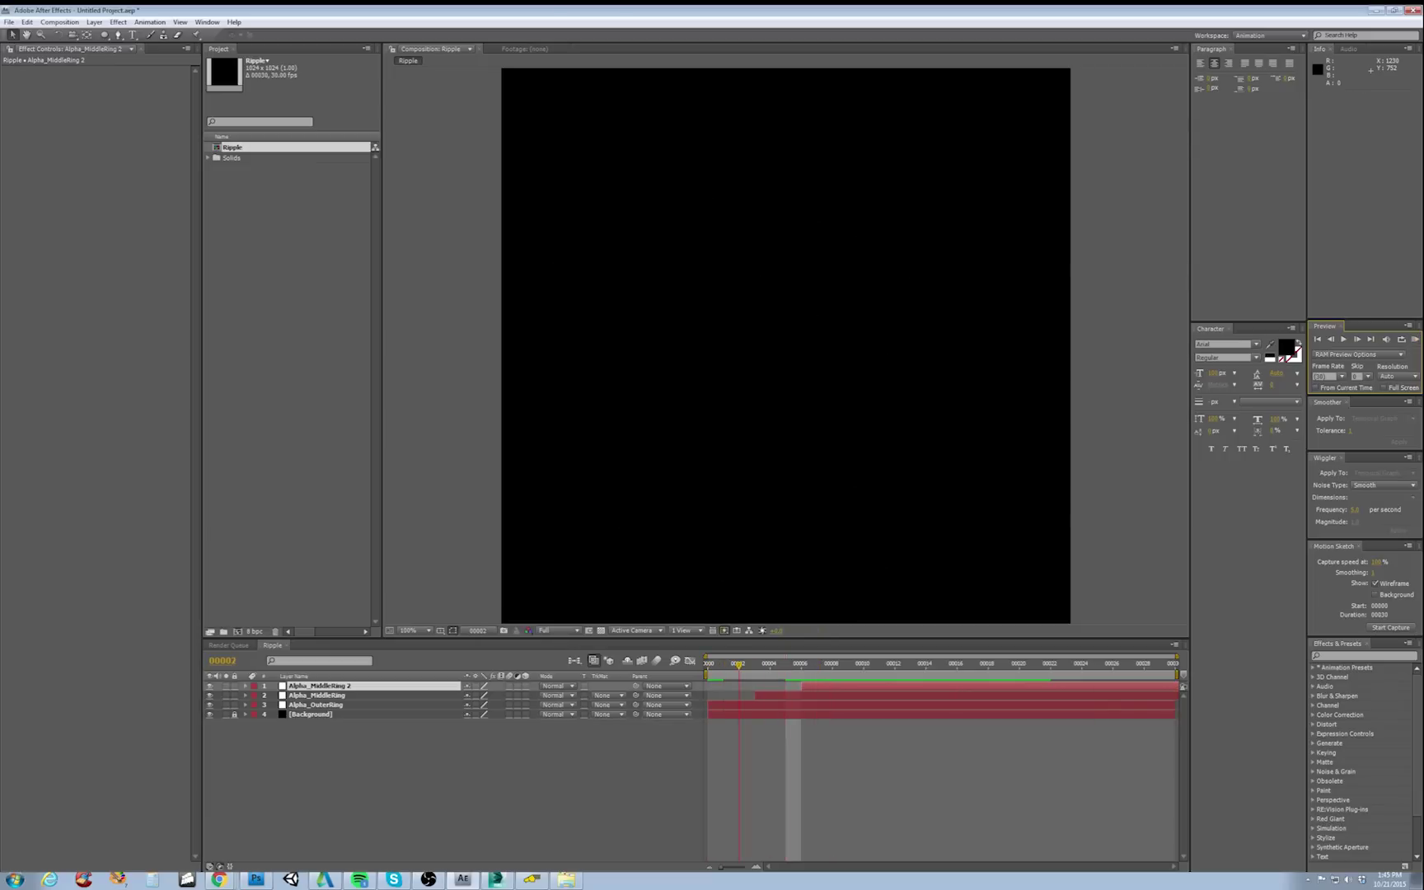
pyautogui.press('pagedown')
pyautogui.press('pagedown')
pyautogui.press('pagedown')
pyautogui.press('pagedown')
pyautogui.press('pagedown')
pyautogui.press('pagedown')
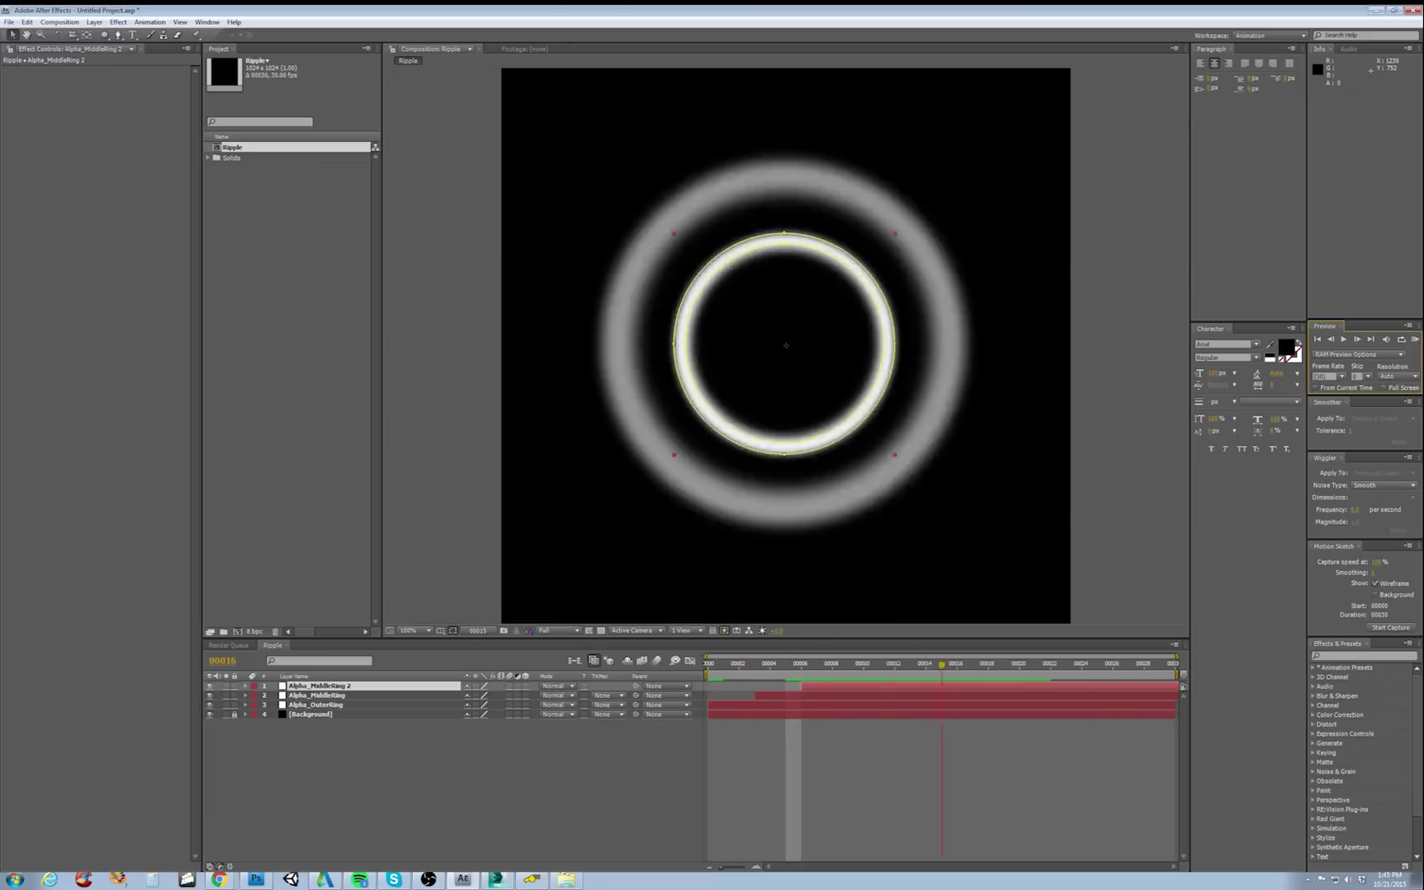
pyautogui.press('pageup')
pyautogui.press('pageup')
pyautogui.press('pageup')
pyautogui.press('pageup')
pyautogui.press('pageup')
pyautogui.press('pageup')
pyautogui.press('pageup')
pyautogui.press('pageup')
pyautogui.press('pageup')
pyautogui.press('pageup')
pyautogui.press('pageup')
pyautogui.press('pageup')
pyautogui.press('pageup')
pyautogui.press('pageup')
pyautogui.press('pageup')
pyautogui.press('pageup')
pyautogui.press('pageup')
pyautogui.press('pagedown')
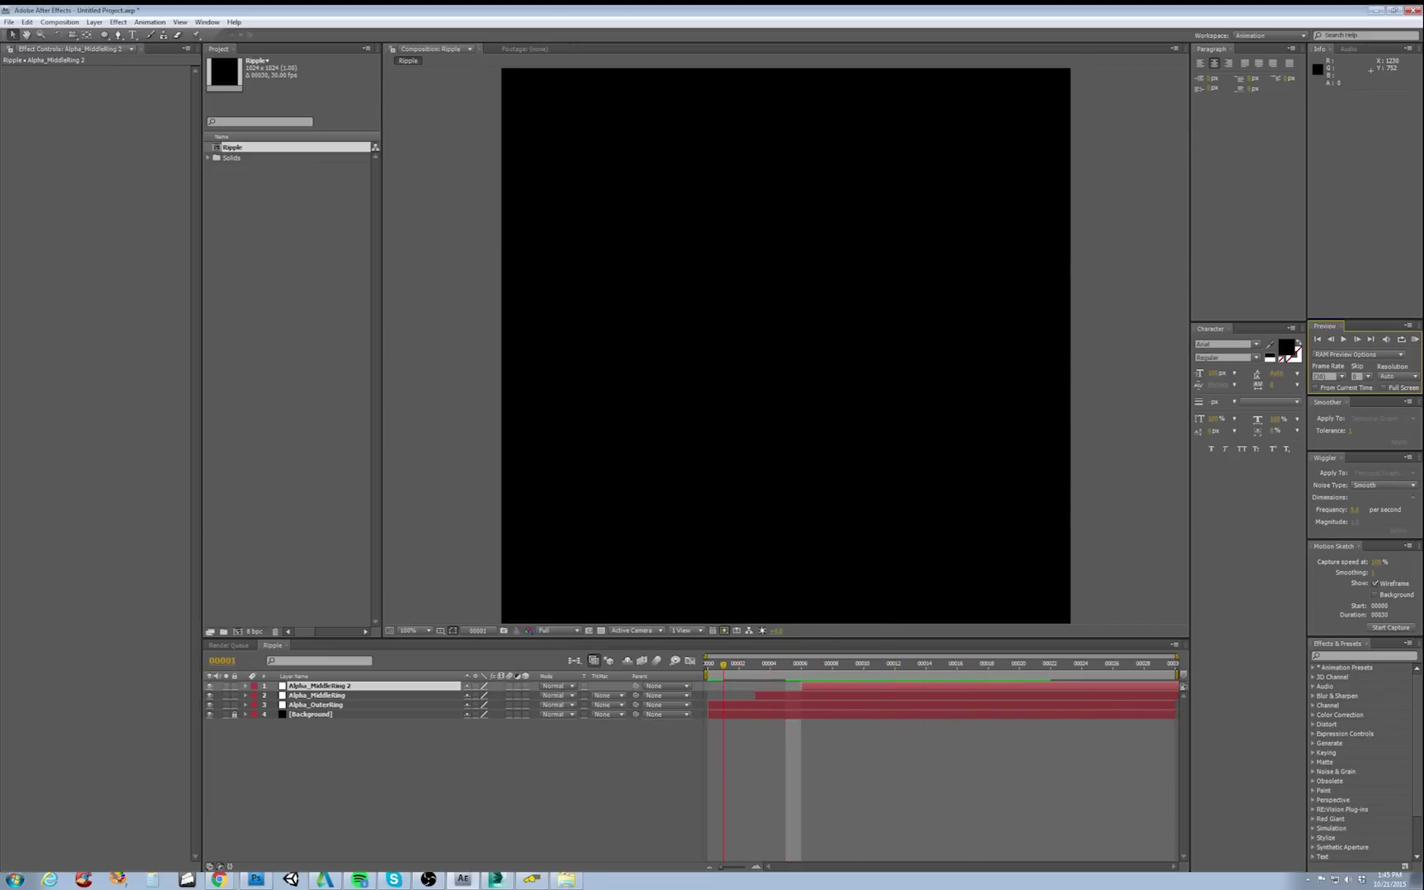
pyautogui.press('pageup')
pyautogui.press('pagedown')
pyautogui.press('pagedown')
pyautogui.press('pagedown')
pyautogui.press('pagedown')
pyautogui.press('pagedown')
pyautogui.press('pagedown')
pyautogui.press('pagedown')
pyautogui.press('pagedown')
pyautogui.press('pagedown')
pyautogui.press('pagedown')
pyautogui.press('pagedown')
pyautogui.press('pagedown')
pyautogui.press('pagedown')
pyautogui.press('pagedown')
pyautogui.press('pagedown')
pyautogui.press('pagedown')
pyautogui.press('pagedown')
pyautogui.press('pageup')
pyautogui.press('pageup')
pyautogui.press('pageup')
pyautogui.press('pageup')
pyautogui.press('pageup')
pyautogui.press('pageup')
pyautogui.press('pageup')
pyautogui.press('pageup')
pyautogui.press('pageup')
pyautogui.press('pageup')
pyautogui.press('pageup')
pyautogui.press('pageup')
pyautogui.press('pageup')
pyautogui.press('pageup')
pyautogui.press('pageup')
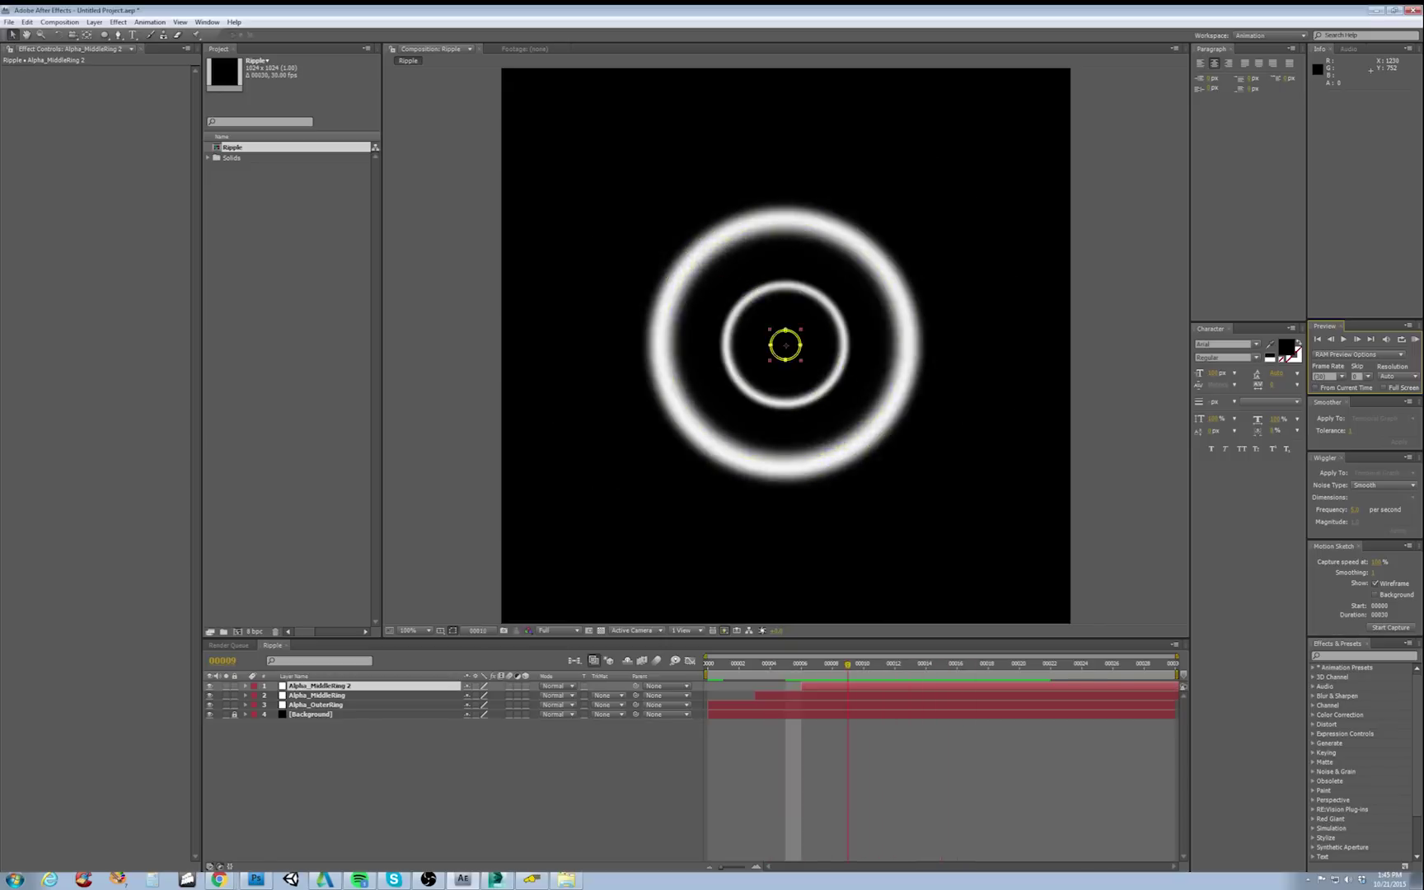
pyautogui.press('pagedown')
pyautogui.press('pagedown')
pyautogui.press('pagedown')
pyautogui.press('pagedown')
pyautogui.press('pagedown')
pyautogui.press('pagedown')
pyautogui.press('pagedown')
pyautogui.press('pagedown')
pyautogui.press('pagedown')
pyautogui.press('pagedown')
pyautogui.press('pagedown')
pyautogui.press('pagedown')
pyautogui.press('pagedown')
pyautogui.press('pagedown')
pyautogui.press('pagedown')
pyautogui.press('pagedown')
pyautogui.press('pagedown')
pyautogui.press('pagedown')
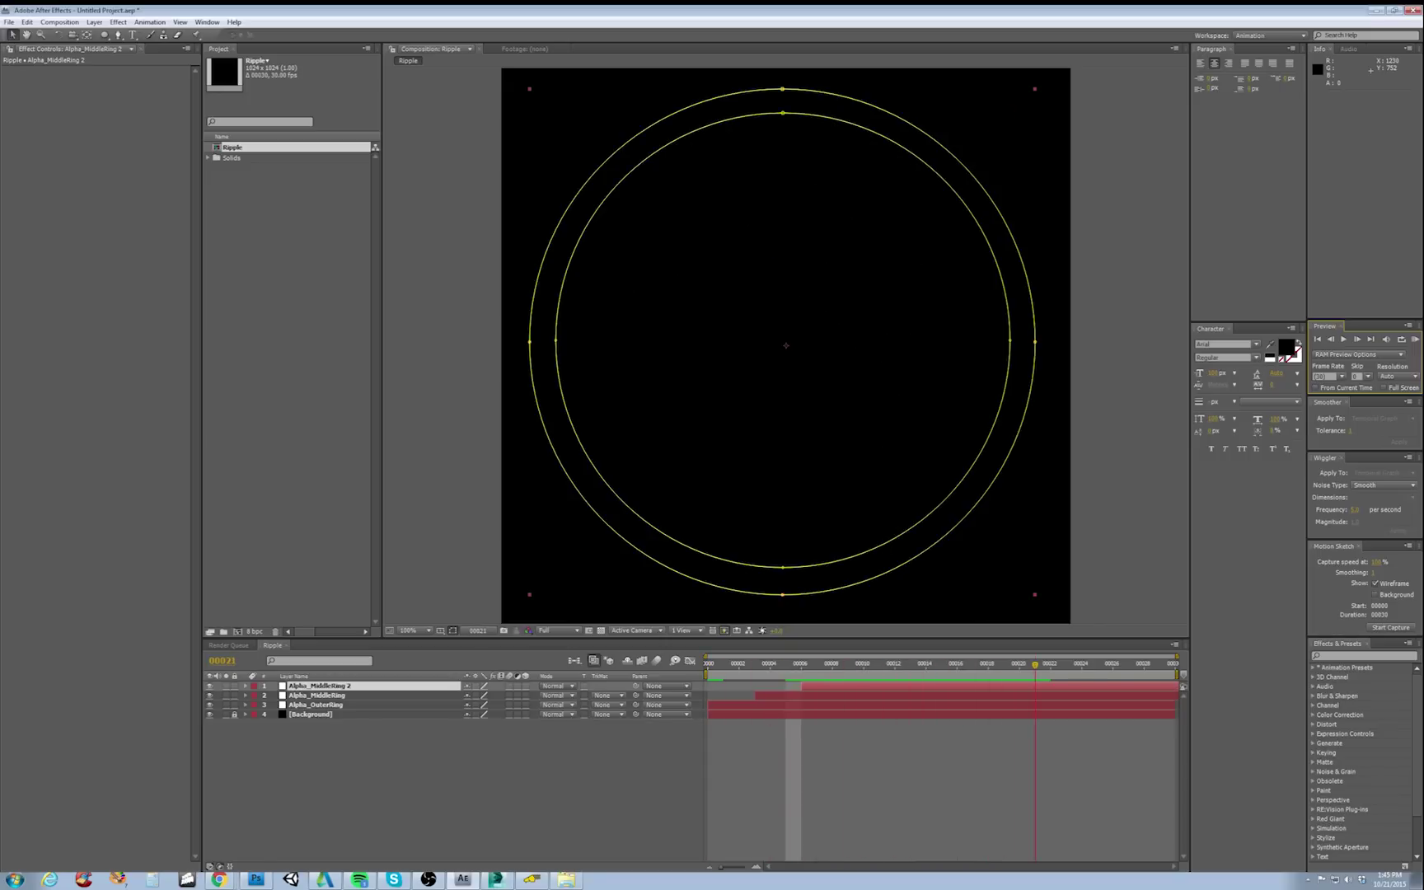
# Step backward and forward through the Ripple composition's frames to examine how the three rings overlap, expand and fade out
pyautogui.press('pageup')
pyautogui.press('pageup')
pyautogui.press('pageup')
pyautogui.press('pageup')
pyautogui.press('pageup')
pyautogui.press('pageup')
pyautogui.press('pageup')
pyautogui.press('pageup')
pyautogui.press('pageup')
pyautogui.press('pageup')
pyautogui.press('pageup')
pyautogui.press('pageup')
pyautogui.press('pageup')
pyautogui.press('pageup')
pyautogui.press('pageup')
pyautogui.press('pageup')
pyautogui.press('pageup')
pyautogui.press('pageup')
pyautogui.press('pageup')
pyautogui.press('pagedown')
pyautogui.press('pagedown')
pyautogui.press('pagedown')
pyautogui.press('pagedown')
pyautogui.press('pagedown')
pyautogui.press('pagedown')
pyautogui.press('pagedown')
pyautogui.press('pagedown')
pyautogui.press('pagedown')
pyautogui.press('pagedown')
pyautogui.press('pagedown')
pyautogui.press('pagedown')
pyautogui.press('pagedown')
pyautogui.press('pagedown')
pyautogui.press('pagedown')
pyautogui.press('pagedown')
pyautogui.press('pagedown')
pyautogui.press('pagedown')
pyautogui.press('pagedown')
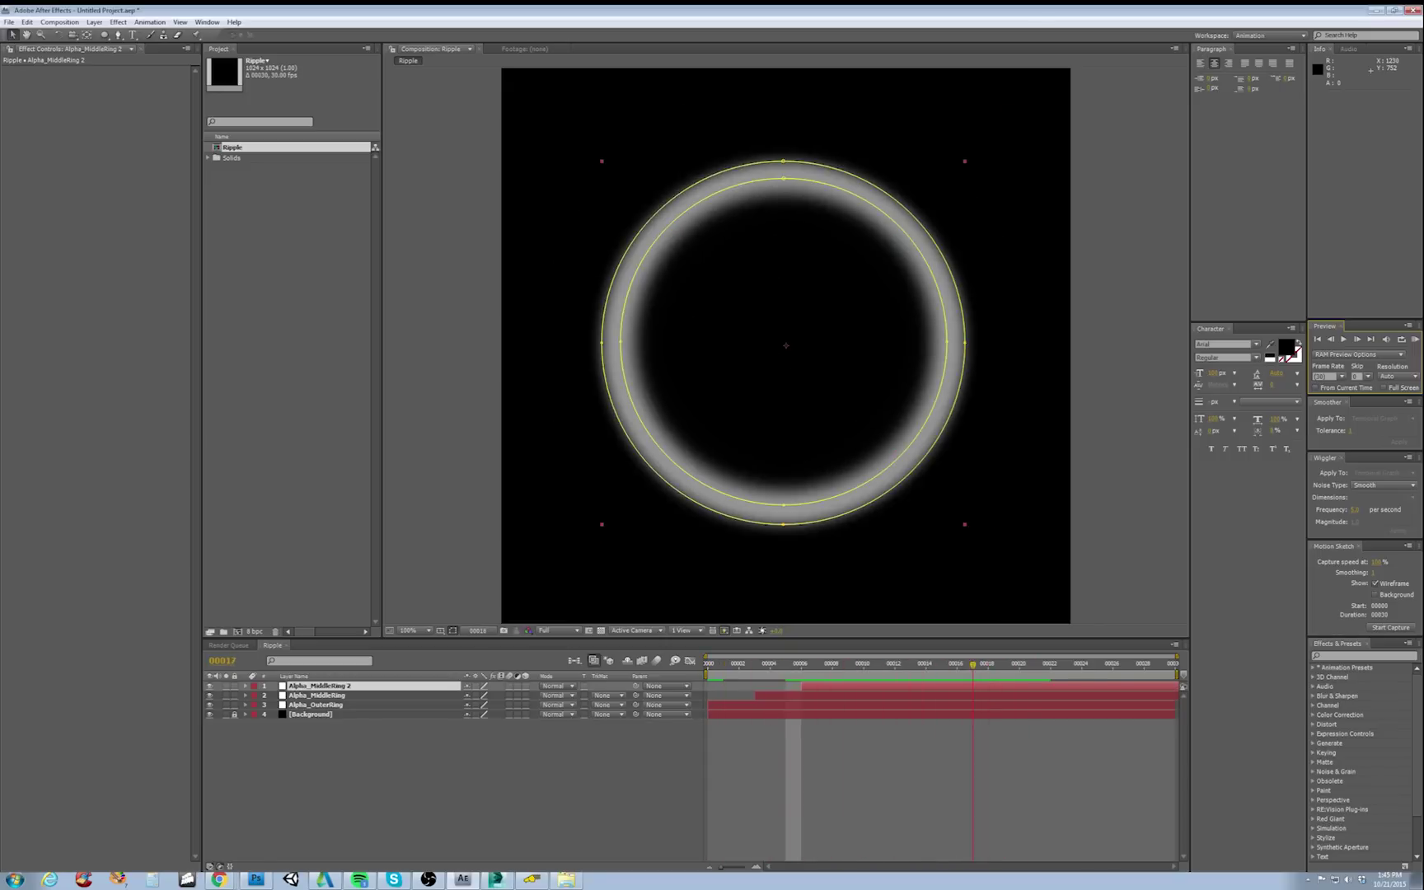
pyautogui.press('pageup')
pyautogui.press('pageup')
pyautogui.press('pageup')
pyautogui.press('pageup')
pyautogui.press('pageup')
pyautogui.press('pageup')
pyautogui.press('pageup')
pyautogui.press('pageup')
pyautogui.press('pageup')
pyautogui.press('pageup')
pyautogui.press('pageup')
pyautogui.press('pageup')
pyautogui.press('pageup')
pyautogui.press('pageup')
pyautogui.press('pageup')
pyautogui.press('pagedown')
pyautogui.press('pagedown')
pyautogui.press('pagedown')
pyautogui.press('pagedown')
pyautogui.press('pagedown')
pyautogui.press('pagedown')
pyautogui.press('pagedown')
pyautogui.press('pagedown')
pyautogui.press('pagedown')
pyautogui.press('pagedown')
pyautogui.press('pagedown')
pyautogui.press('pagedown')
pyautogui.press('pagedown')
pyautogui.press('pagedown')
pyautogui.press('pagedown')
pyautogui.press('pagedown')
pyautogui.press('pagedown')
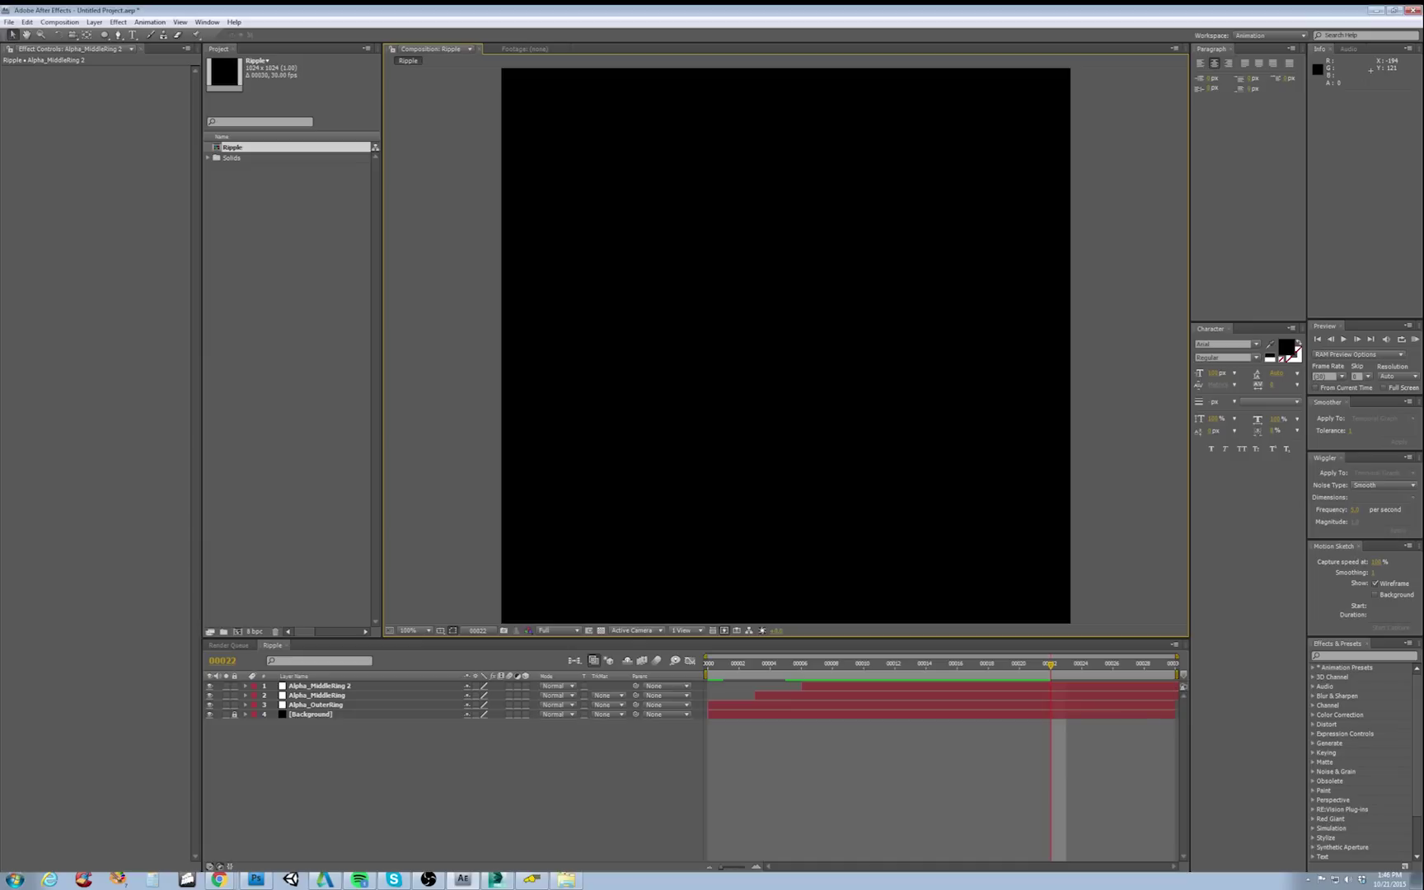
# Add the Ripple composition to the render queue and set its output module to QuickTime Movie, accepting H.264 compression at best quality
pyautogui.click(60, 21)
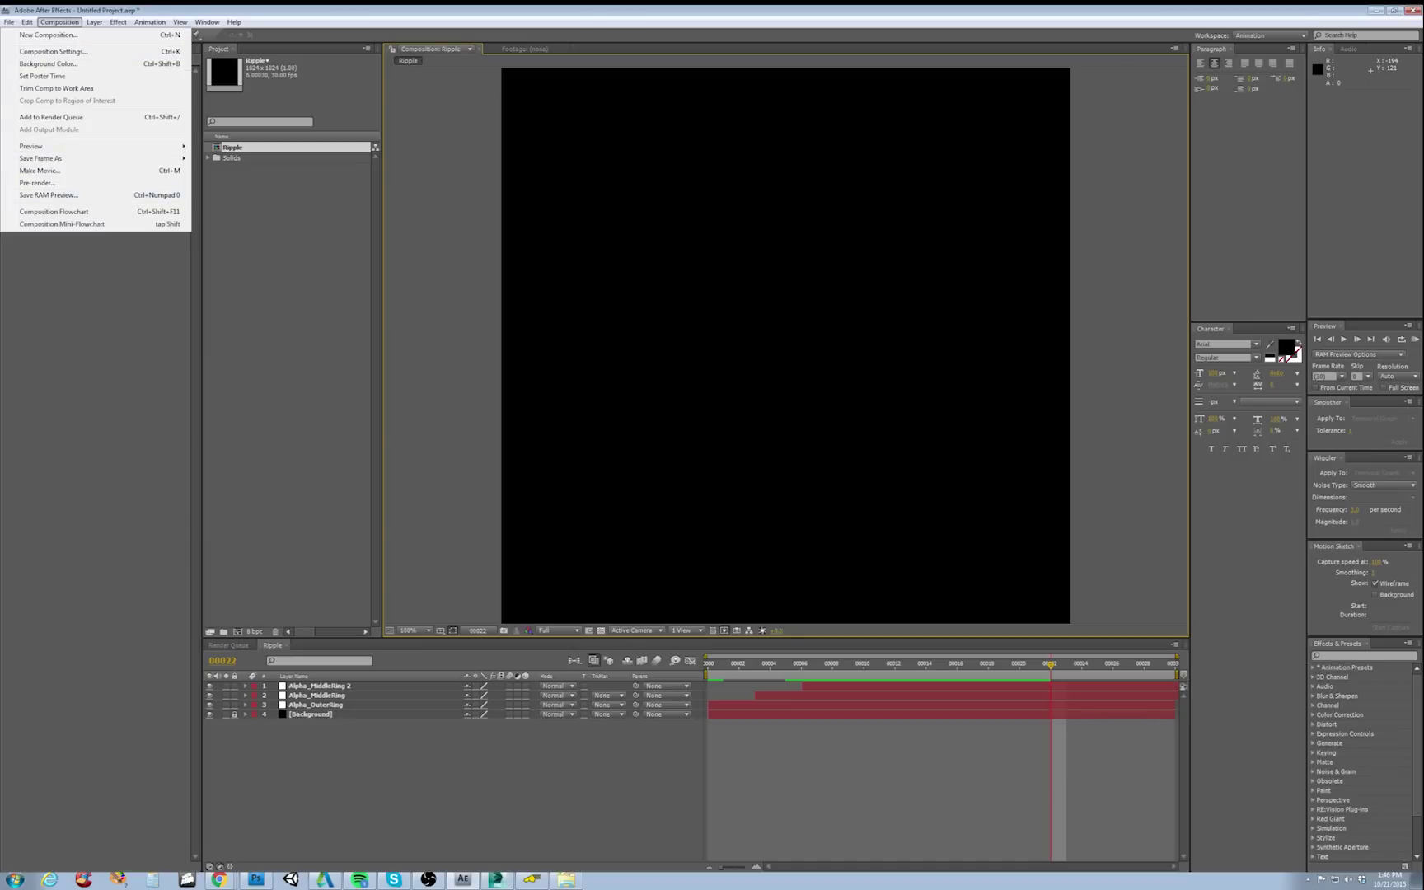
pyautogui.click(62, 117)
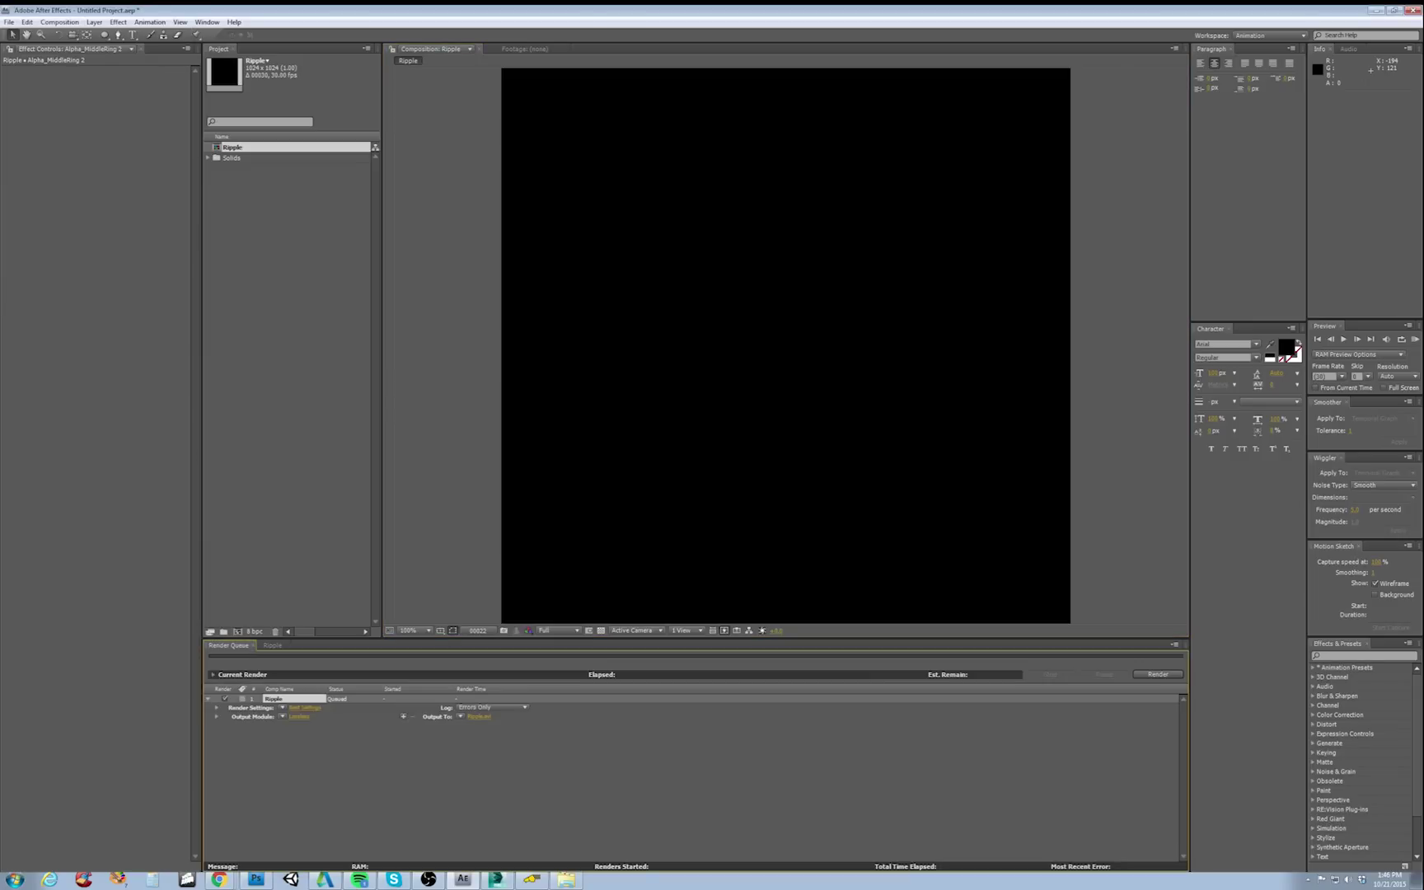
pyautogui.click(299, 716)
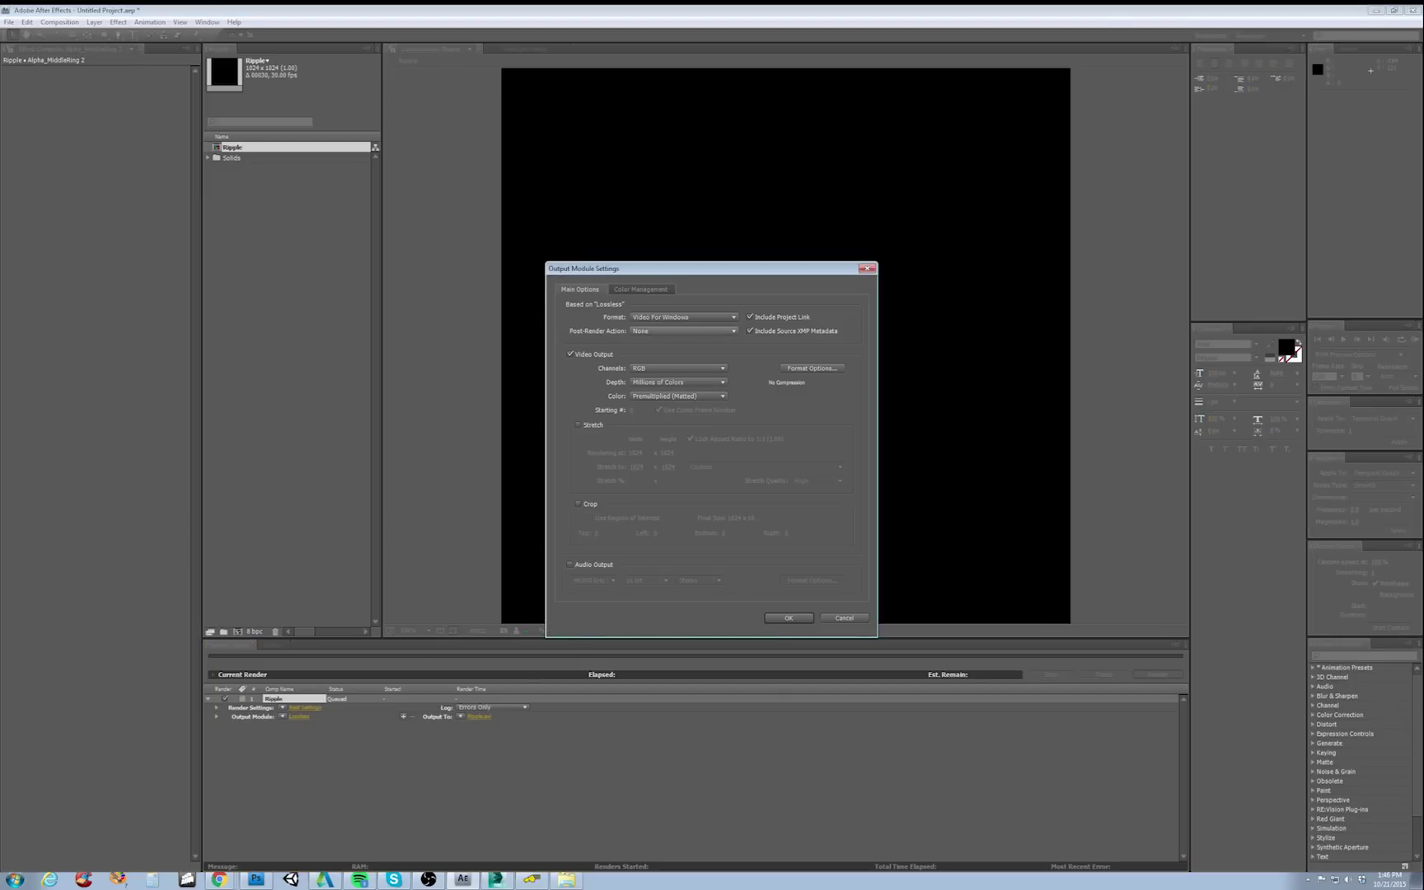
pyautogui.click(684, 316)
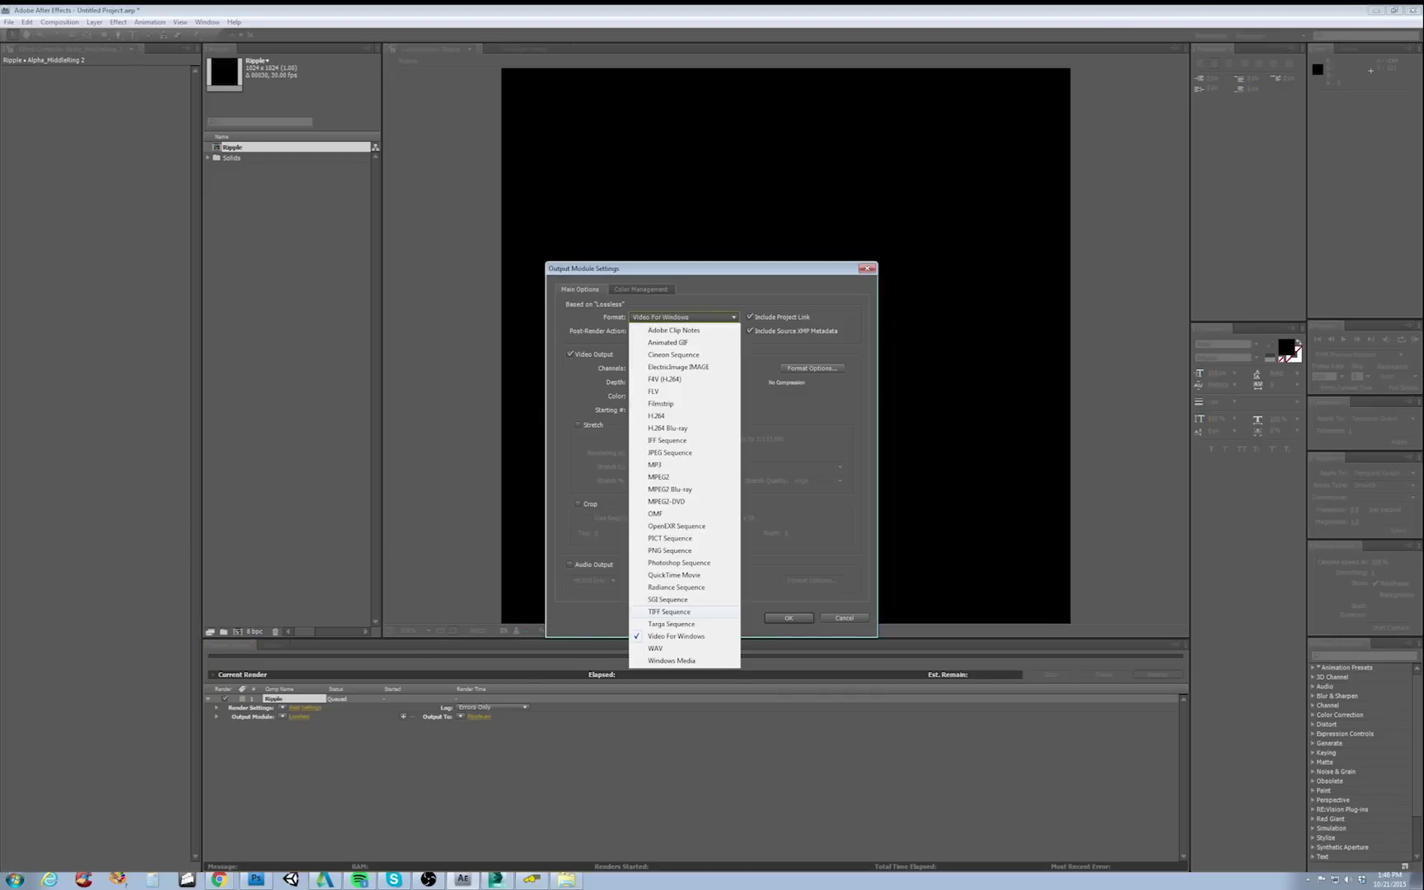
pyautogui.click(674, 574)
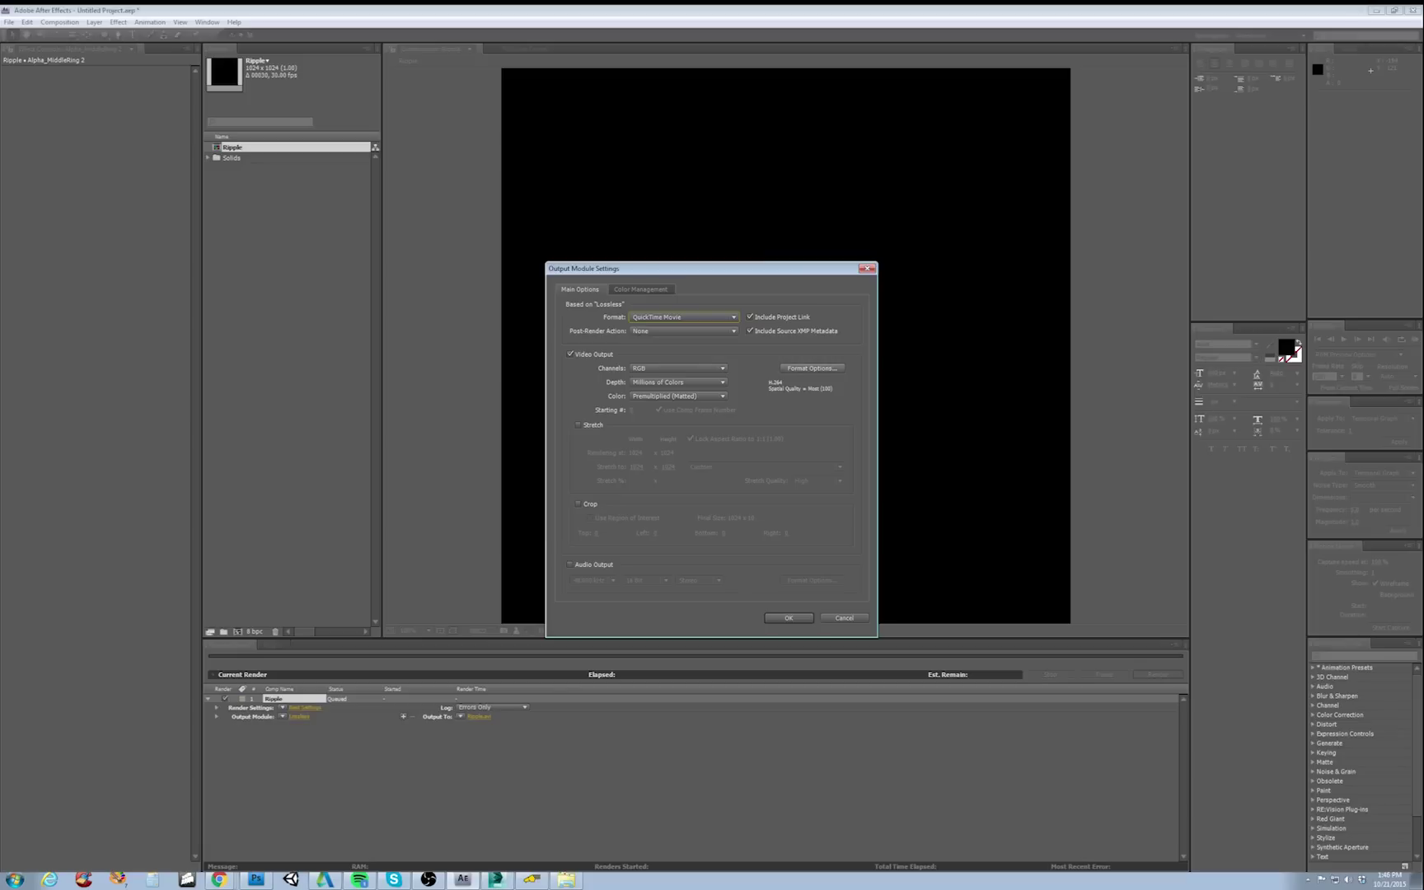
pyautogui.click(811, 367)
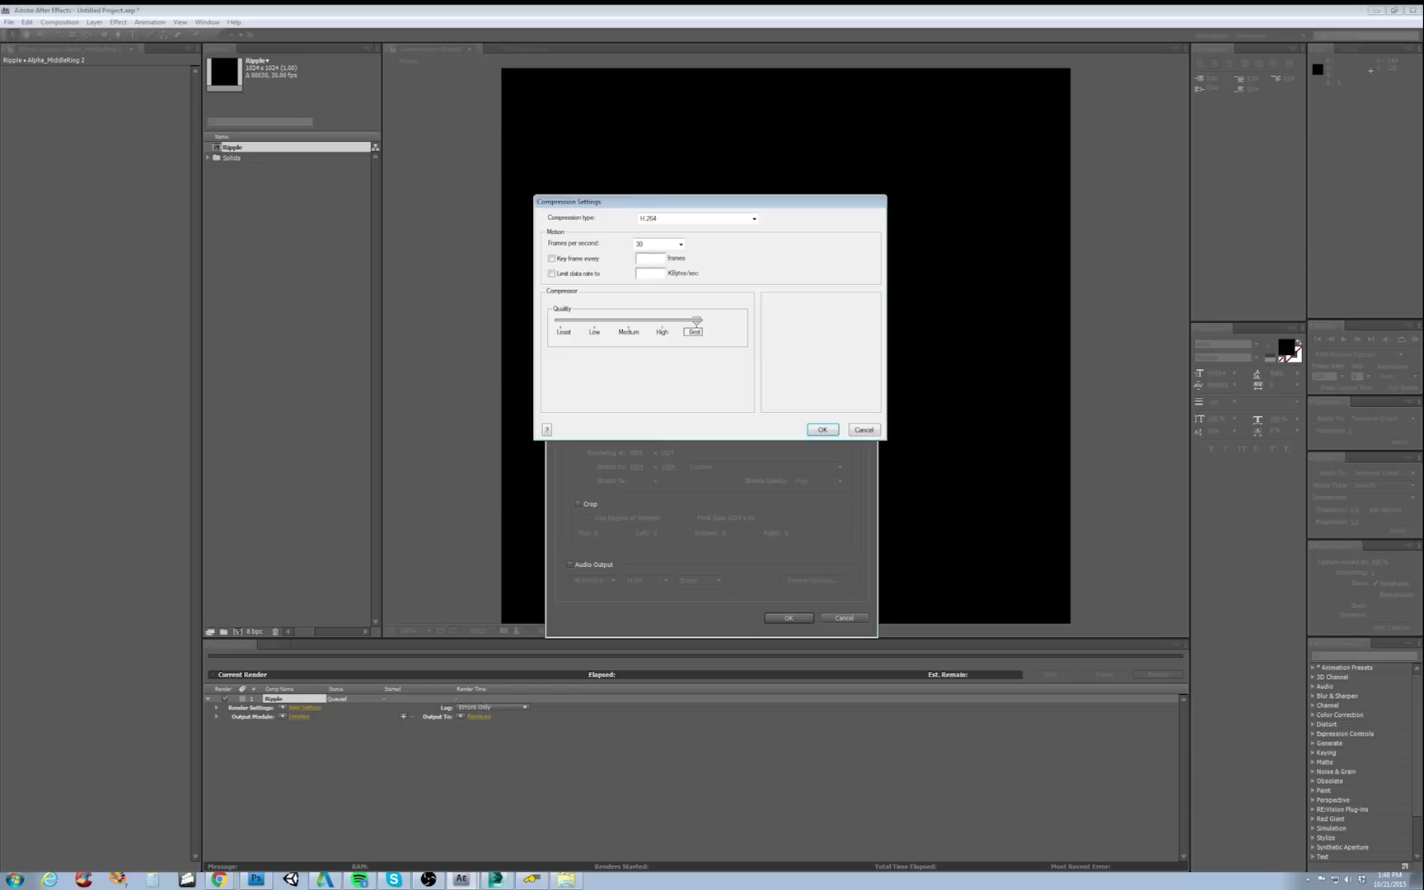
pyautogui.click(822, 429)
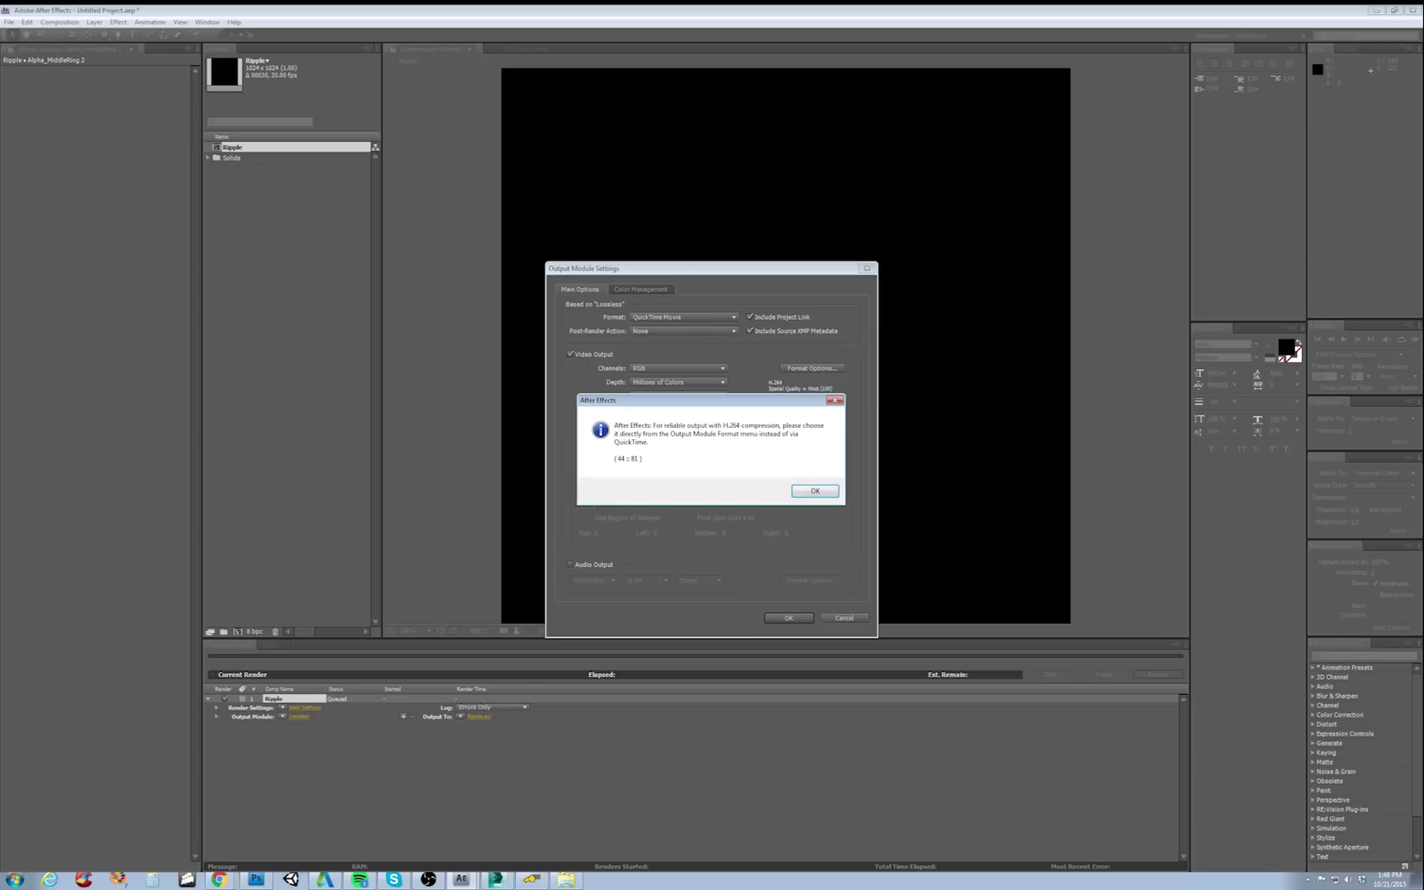
pyautogui.click(814, 490)
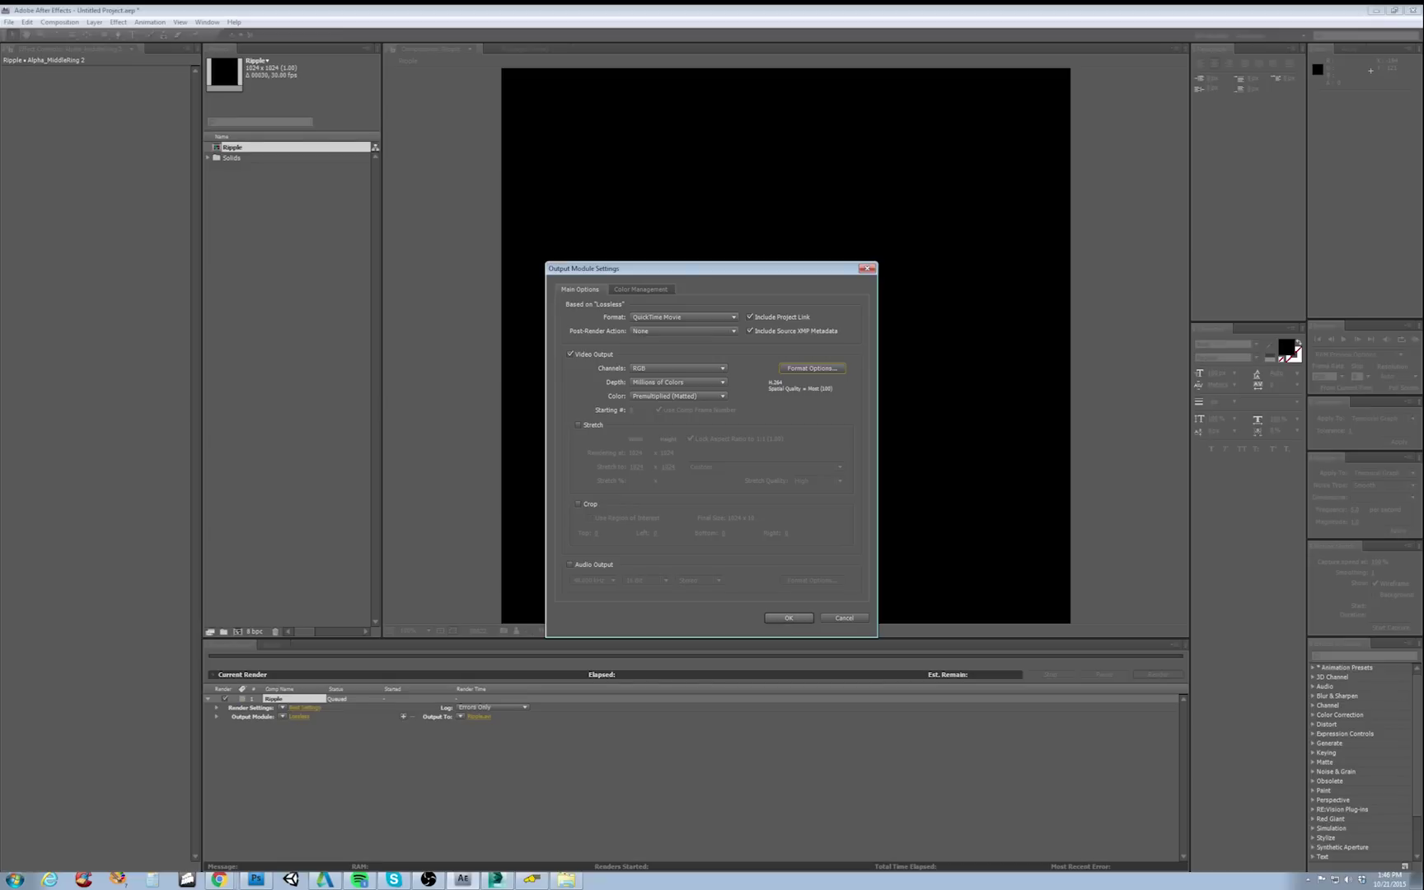
pyautogui.click(788, 617)
# Set the output file to Ripple_Animated.mov in the AE folder, replace the existing file, and render the composition
pyautogui.click(481, 716)
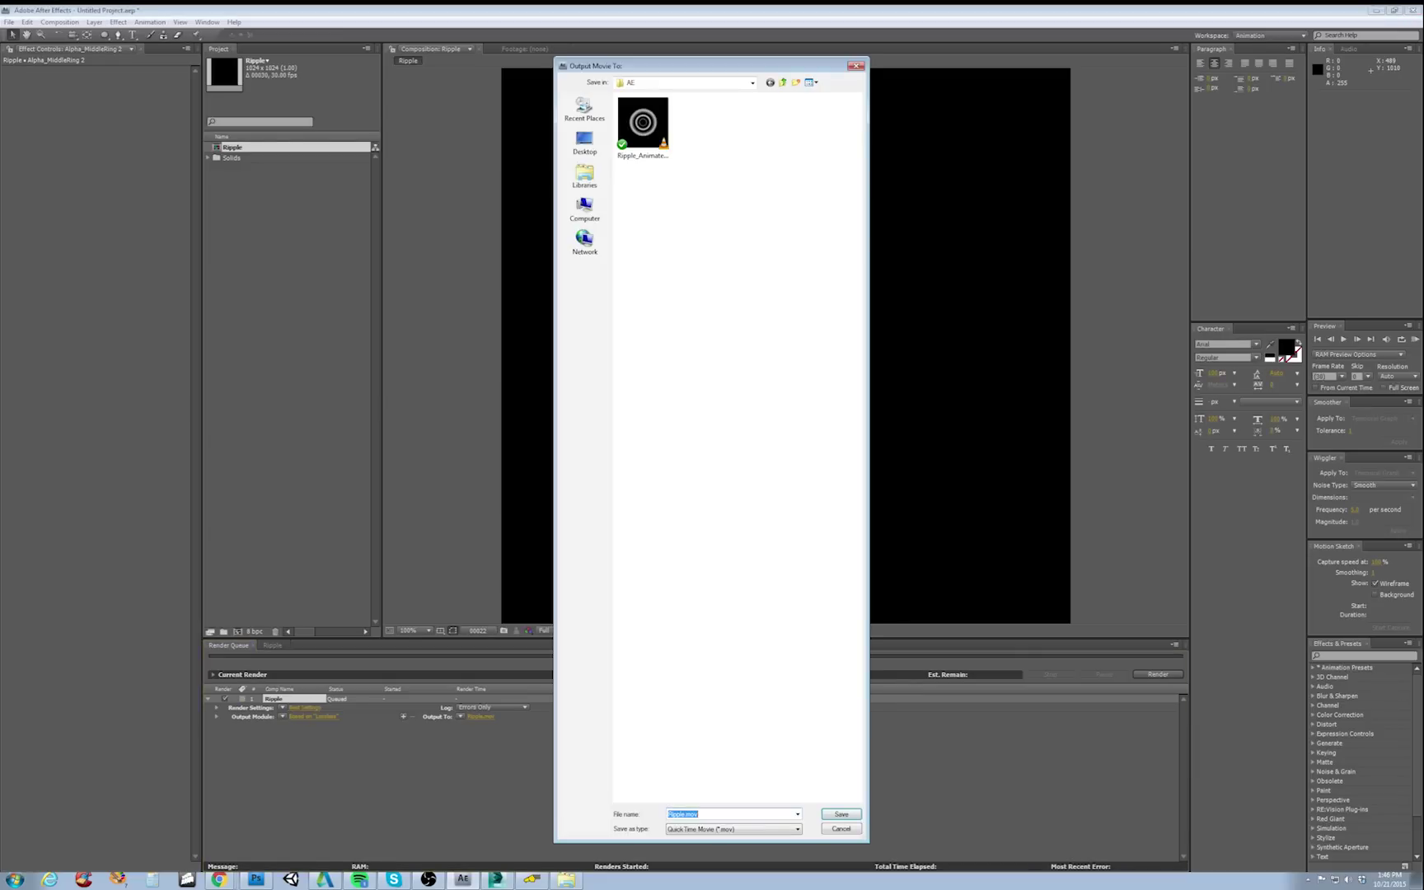
pyautogui.click(643, 125)
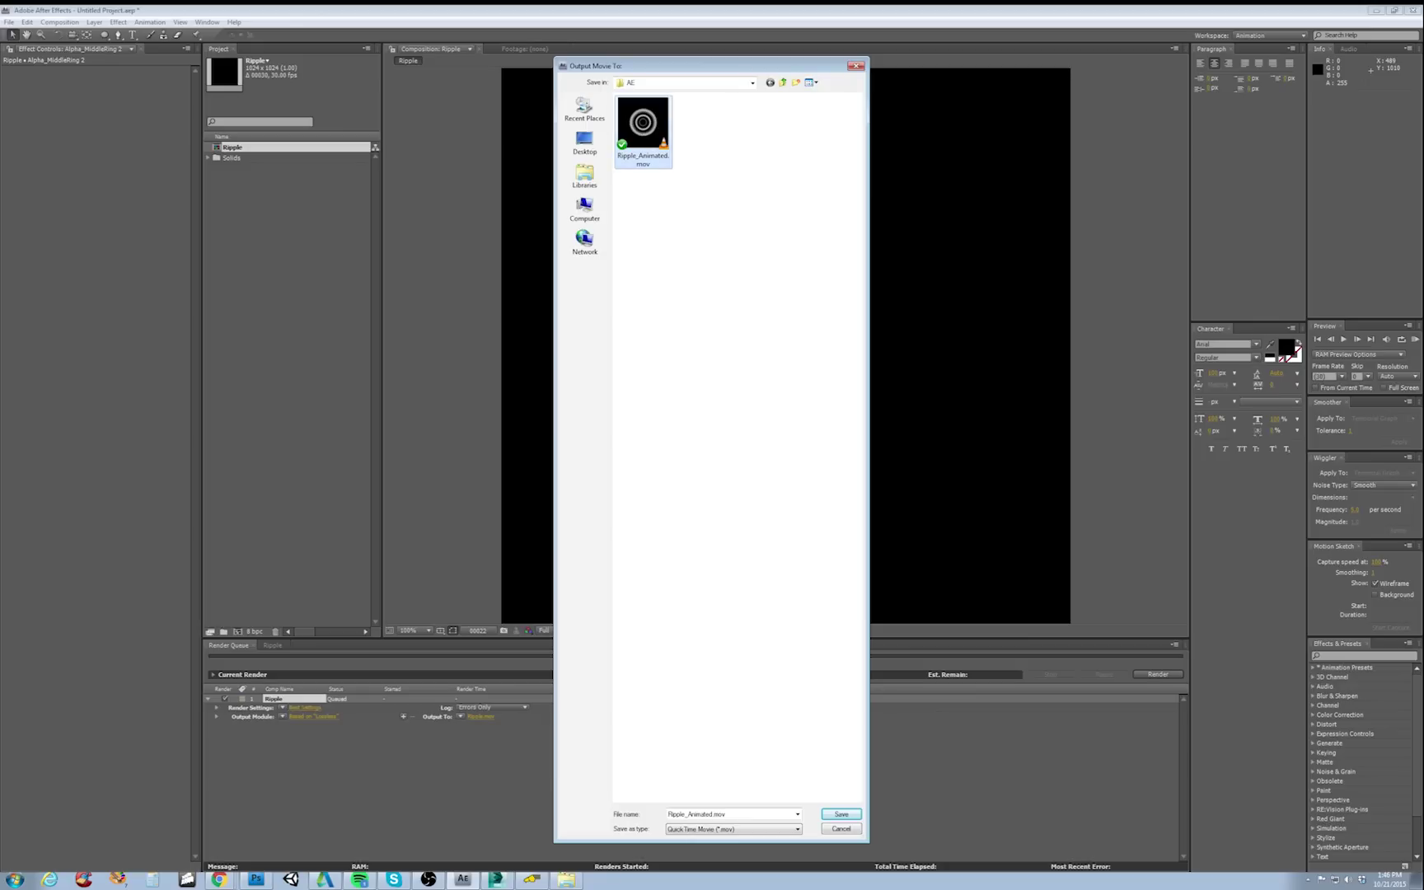
pyautogui.click(841, 813)
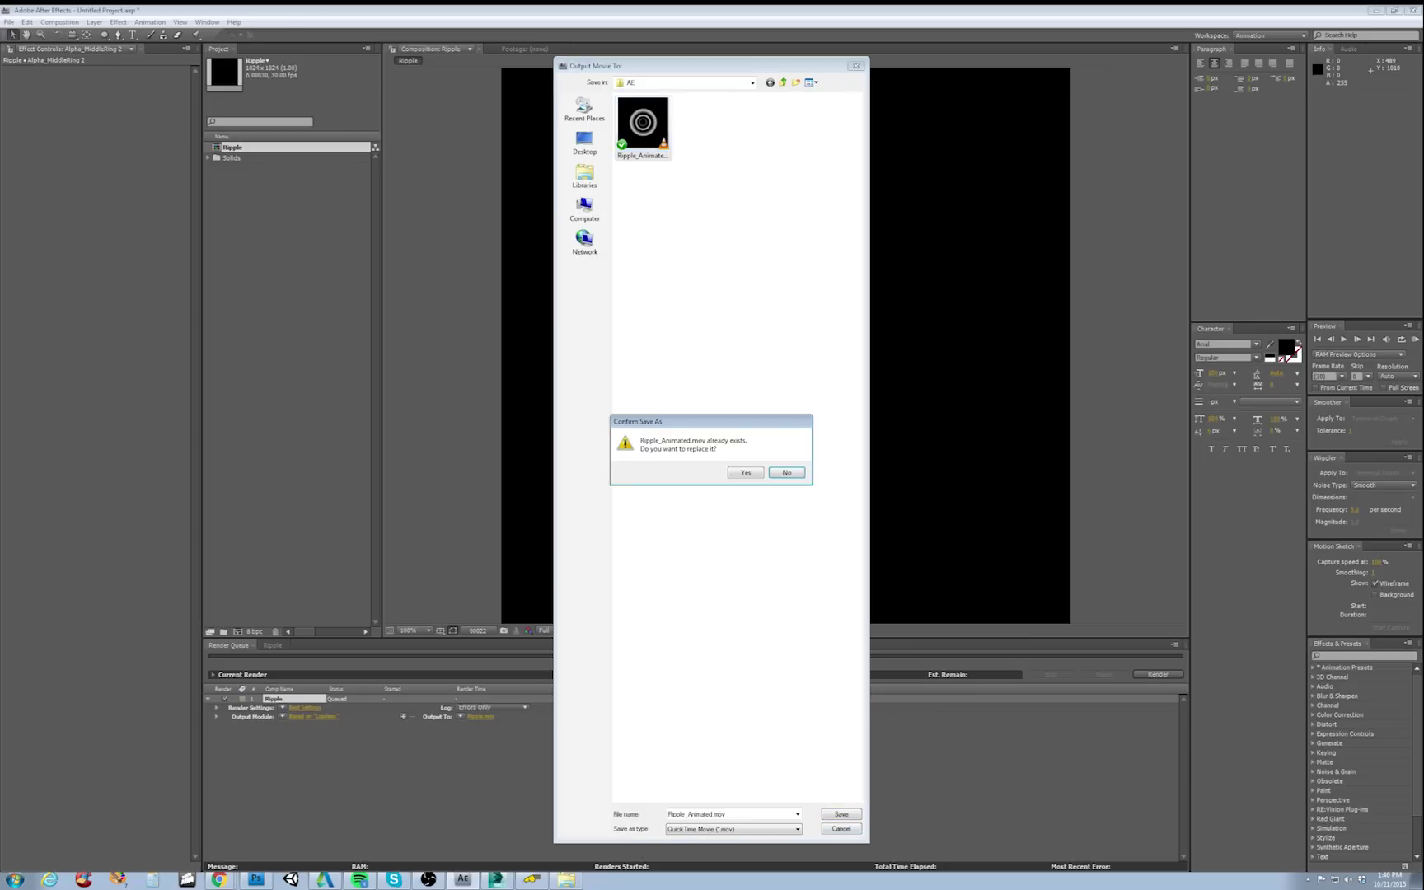
pyautogui.click(746, 472)
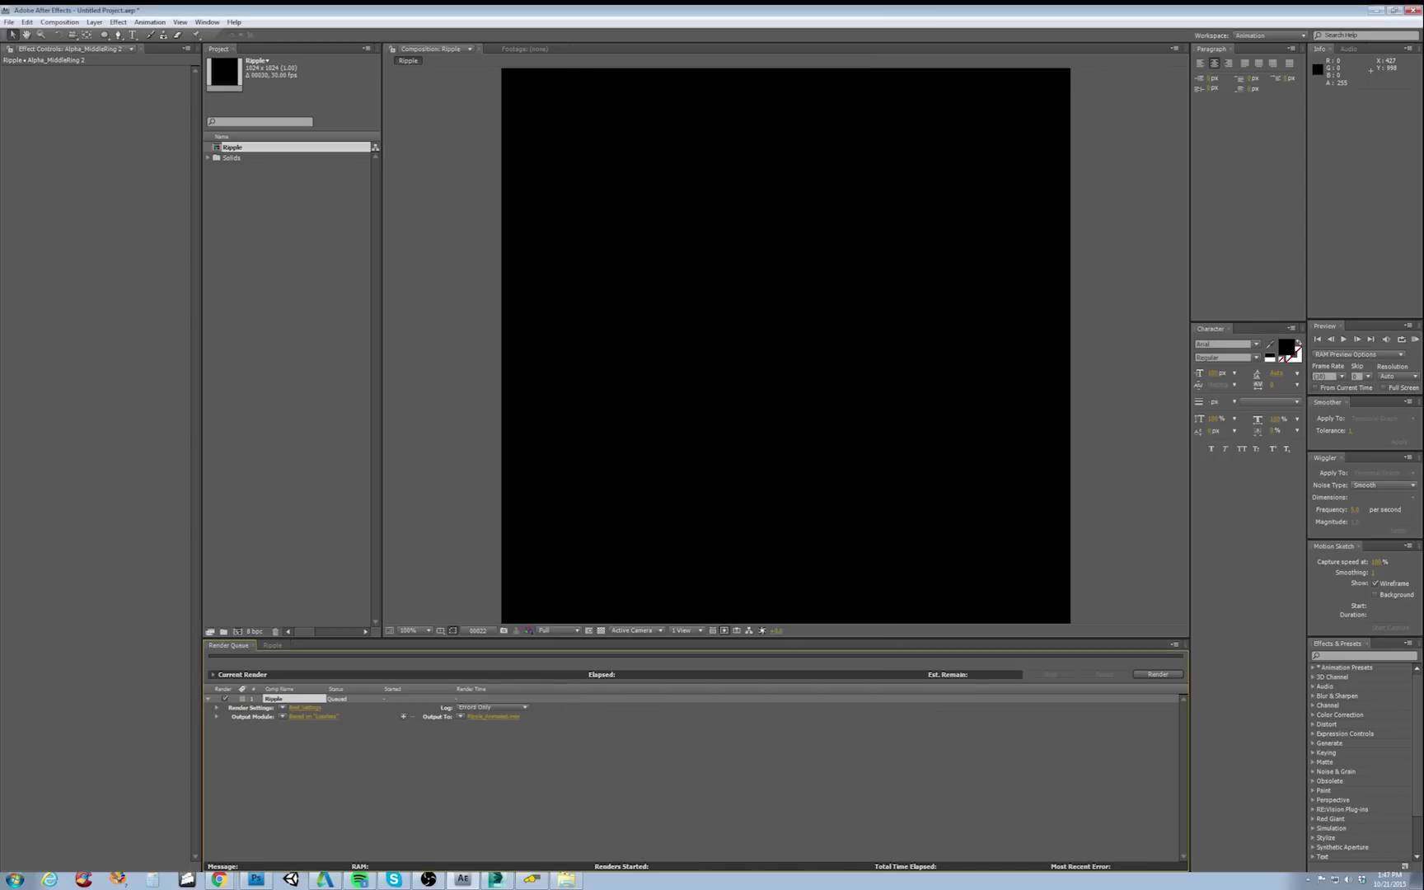
pyautogui.click(1158, 674)
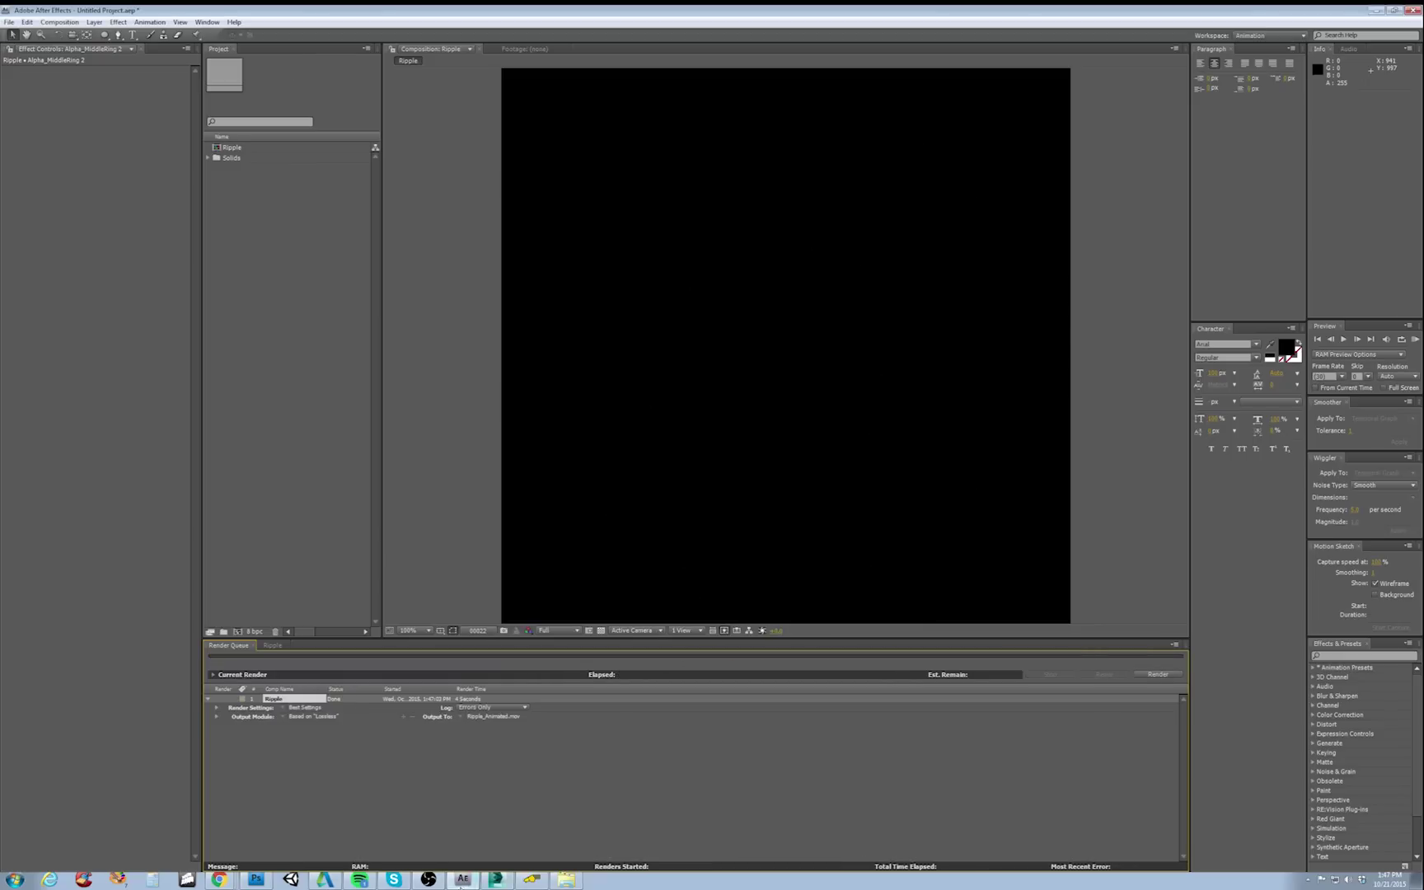
# Switch to File Explorer and open the AE render folder under Dropbox, RagdollStudios, Ragdoll_Marketing, Renders
pyautogui.click(567, 879)
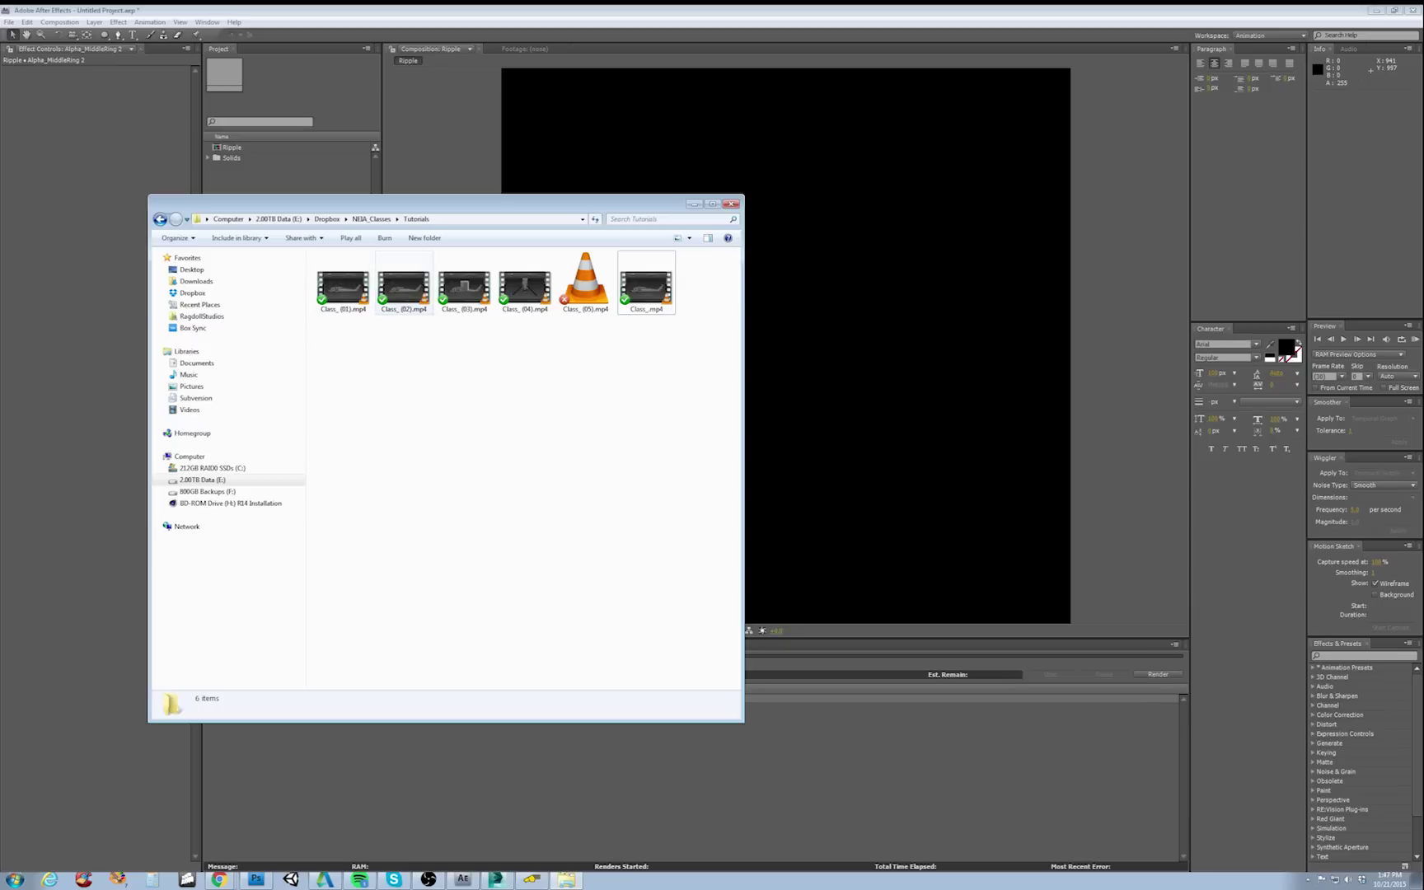
pyautogui.click(372, 220)
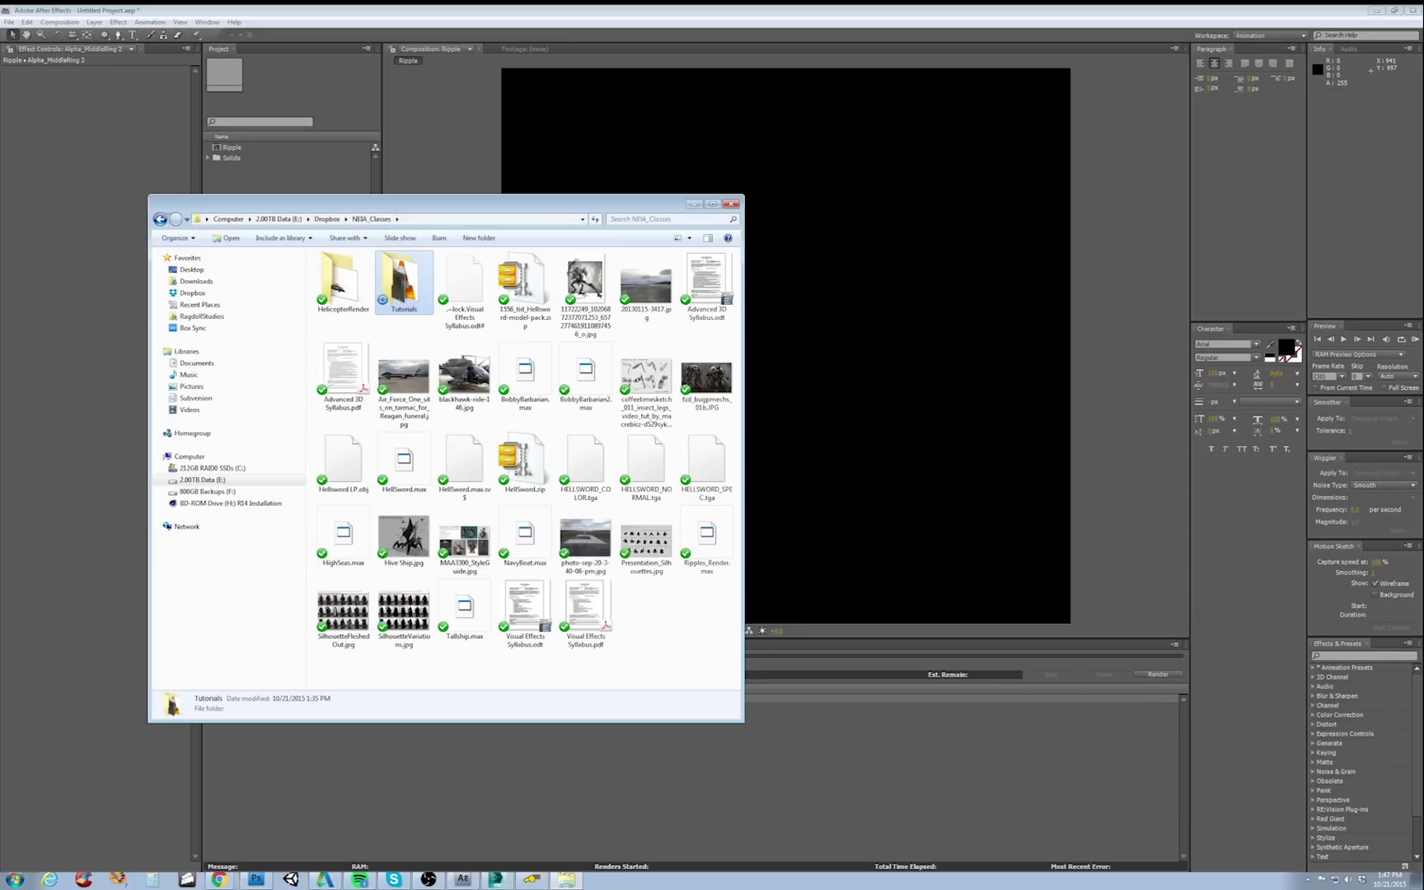
pyautogui.click(327, 219)
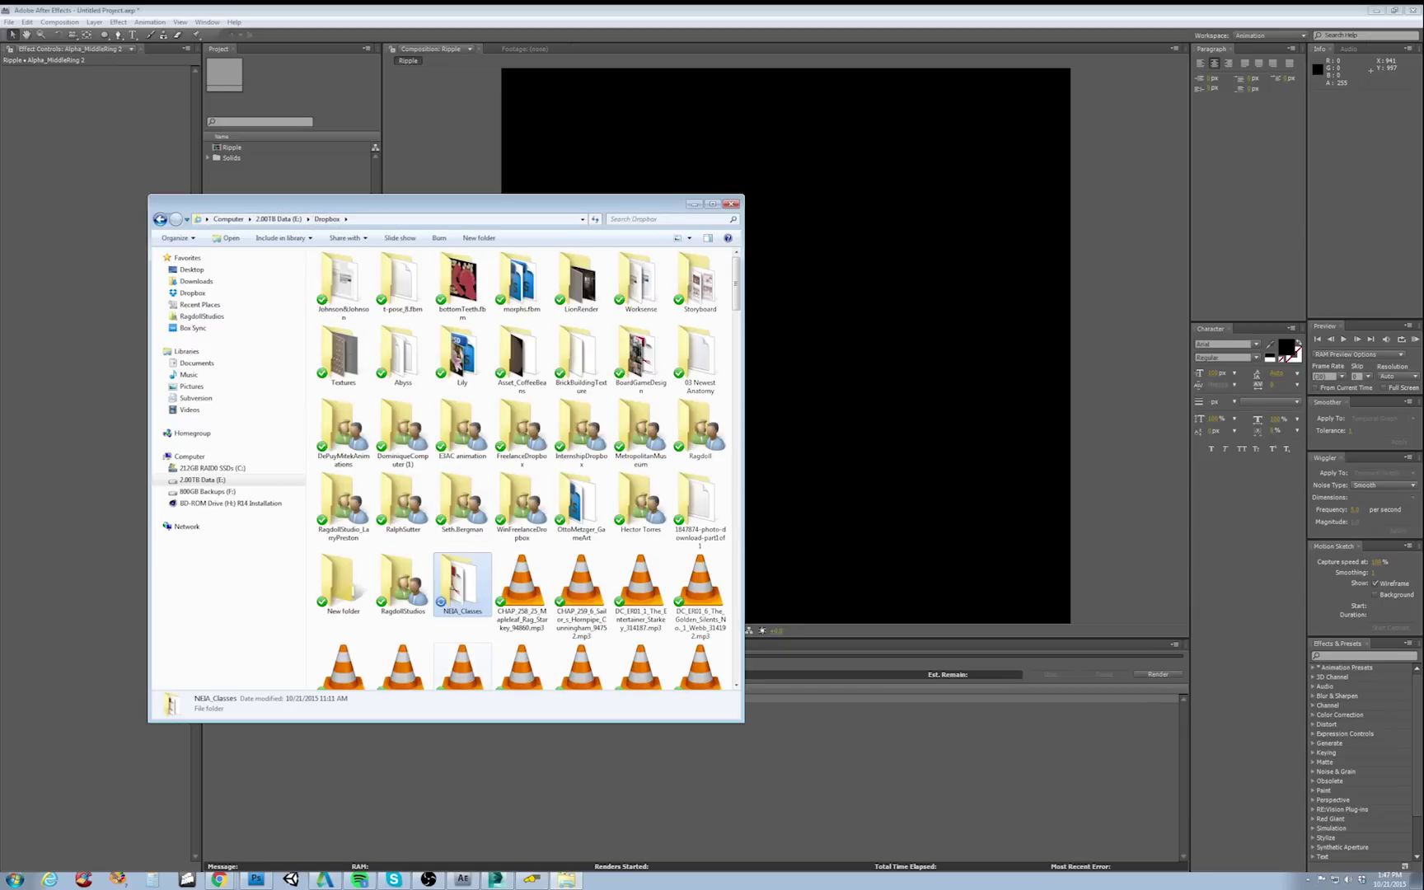
pyautogui.doubleClick(403, 577)
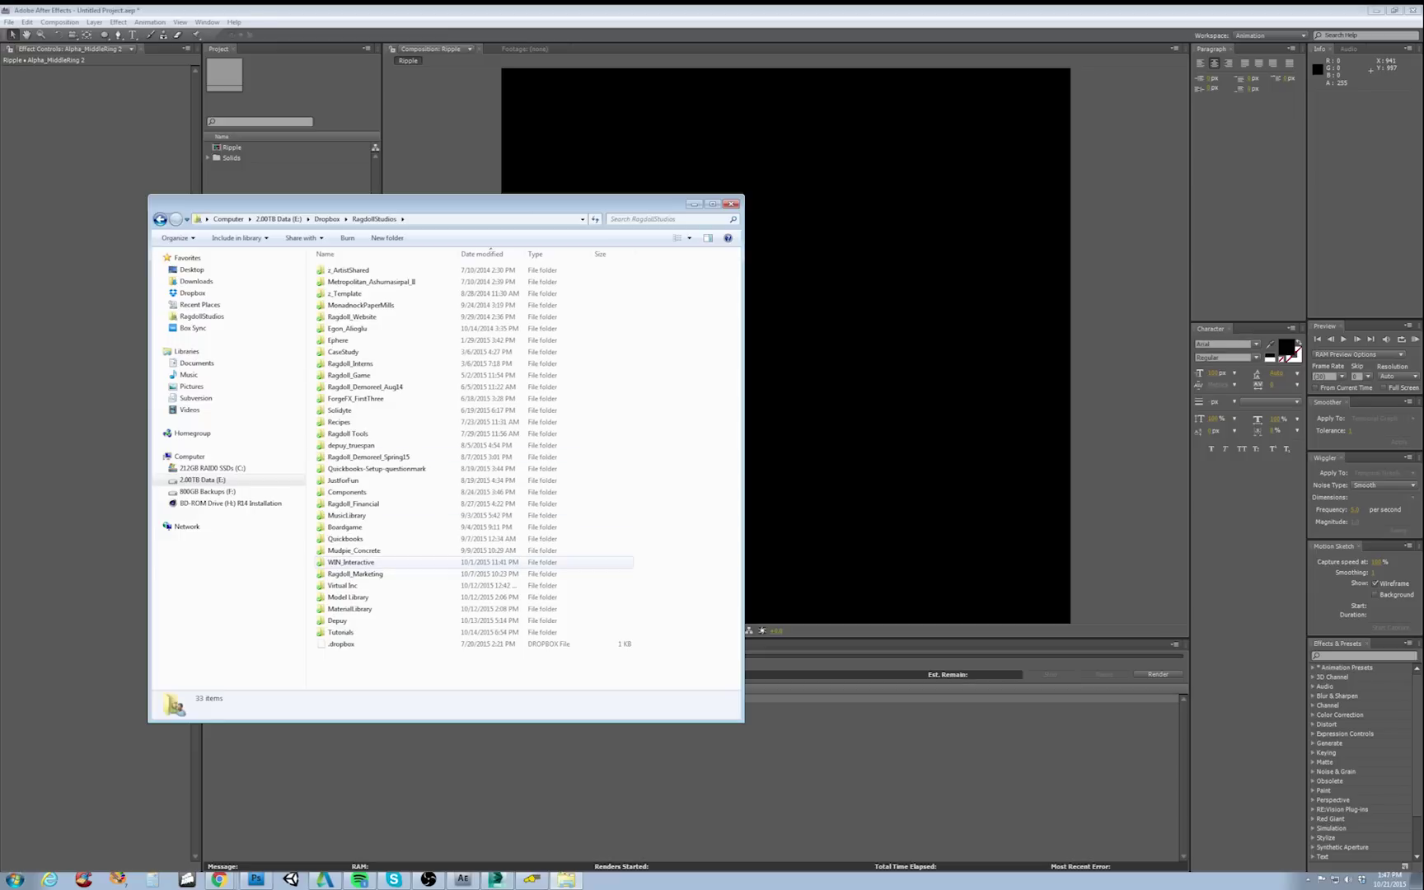
pyautogui.doubleClick(355, 574)
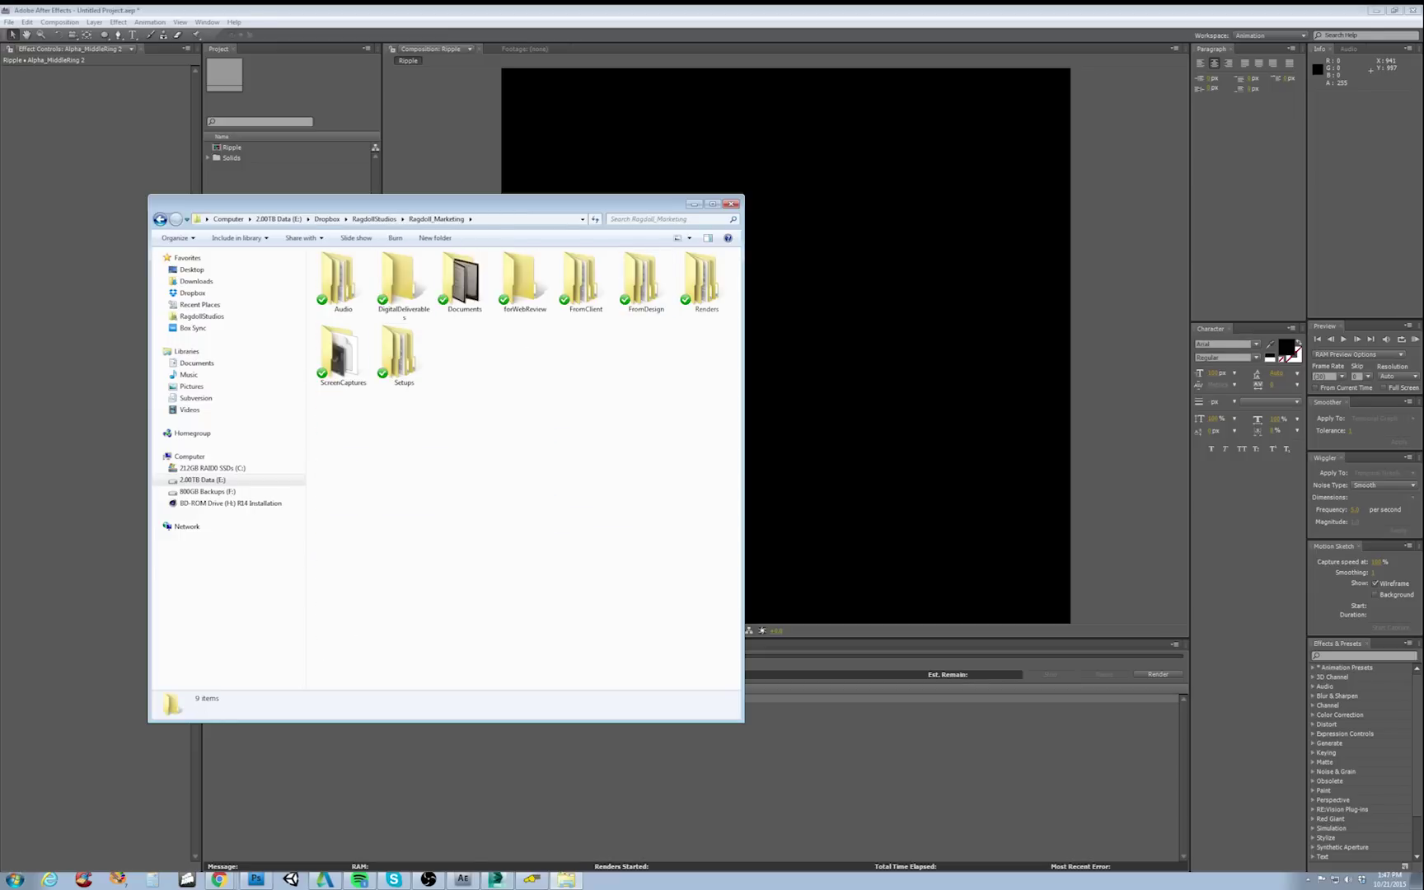
pyautogui.doubleClick(701, 281)
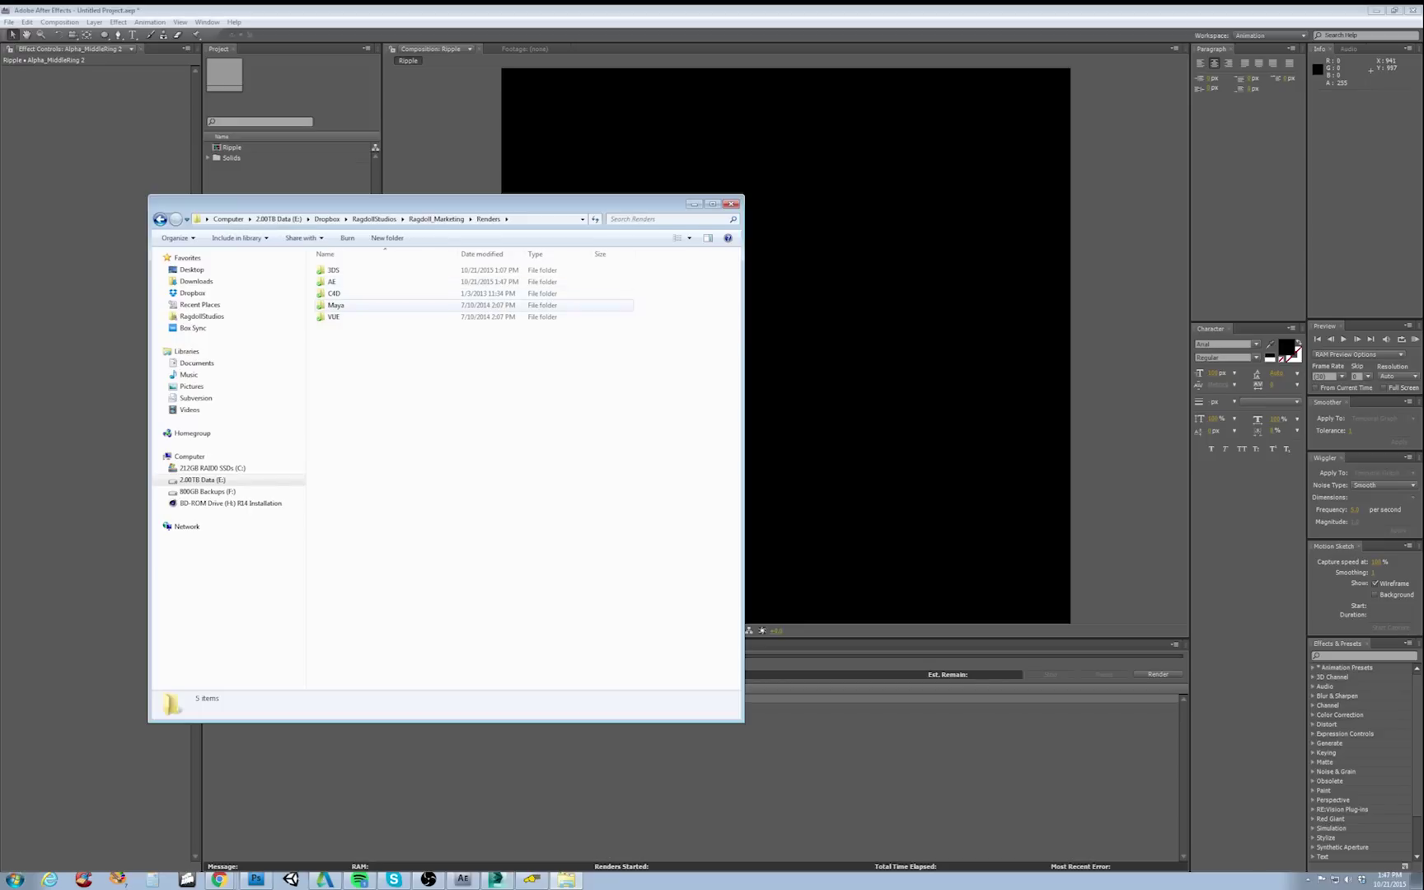
pyautogui.doubleClick(332, 281)
# Play Ripple_Animated.mov in VLC, pause it to check the rings, and close the player and the folder window
pyautogui.doubleClick(344, 284)
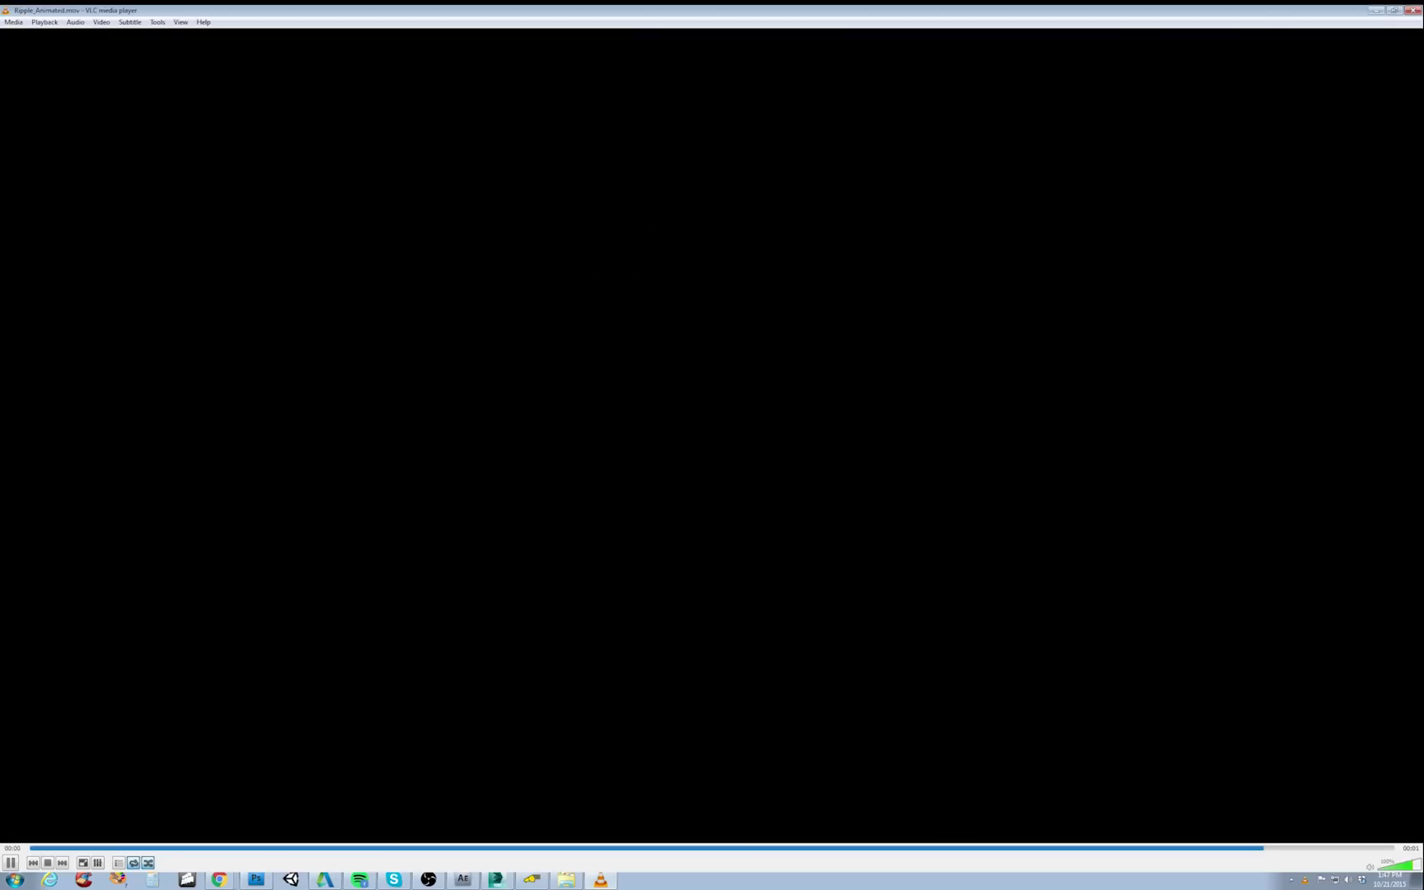
pyautogui.press('space')
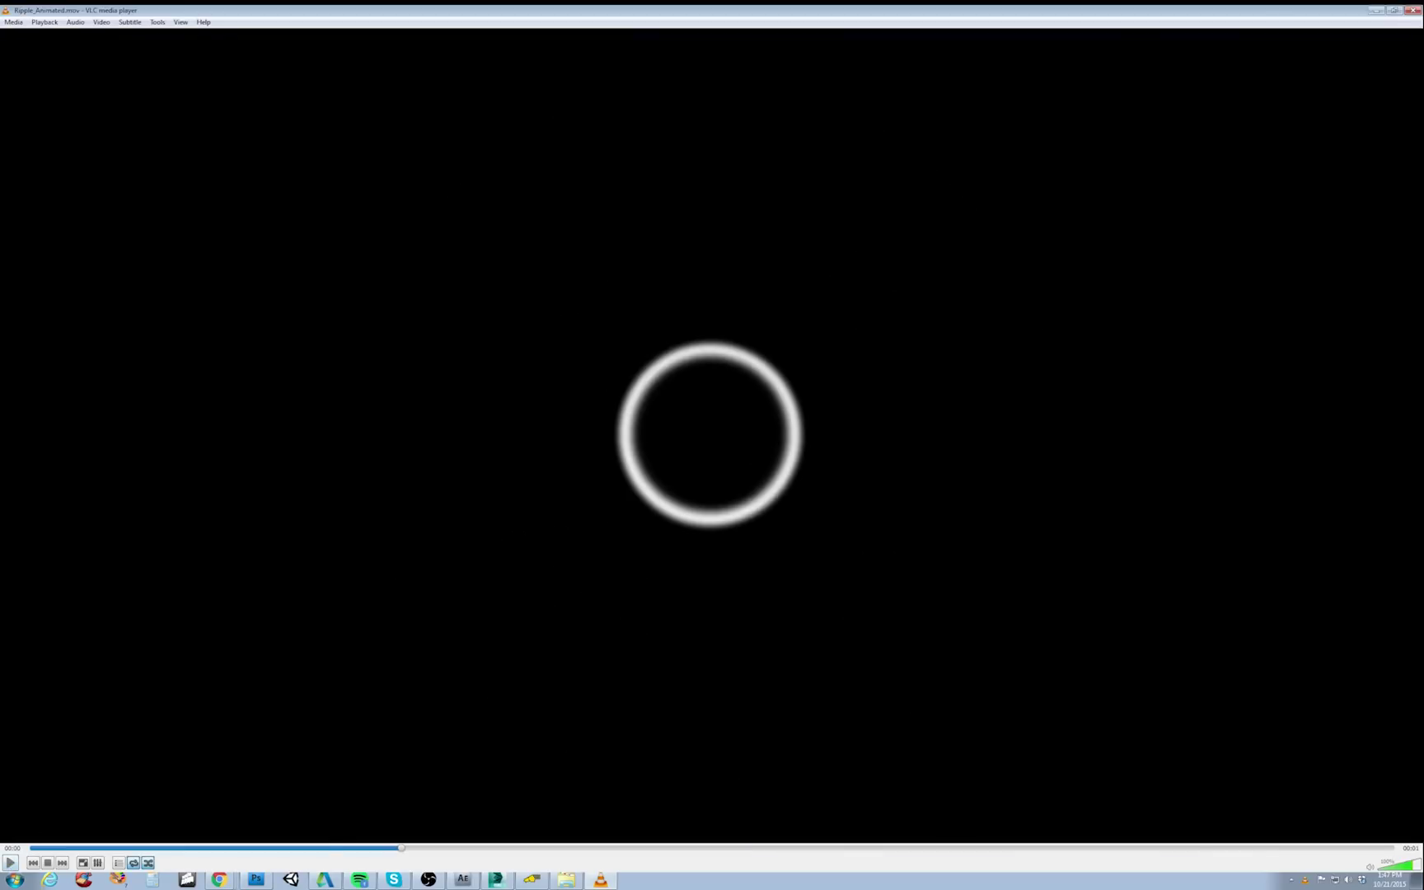
pyautogui.click(1420, 9)
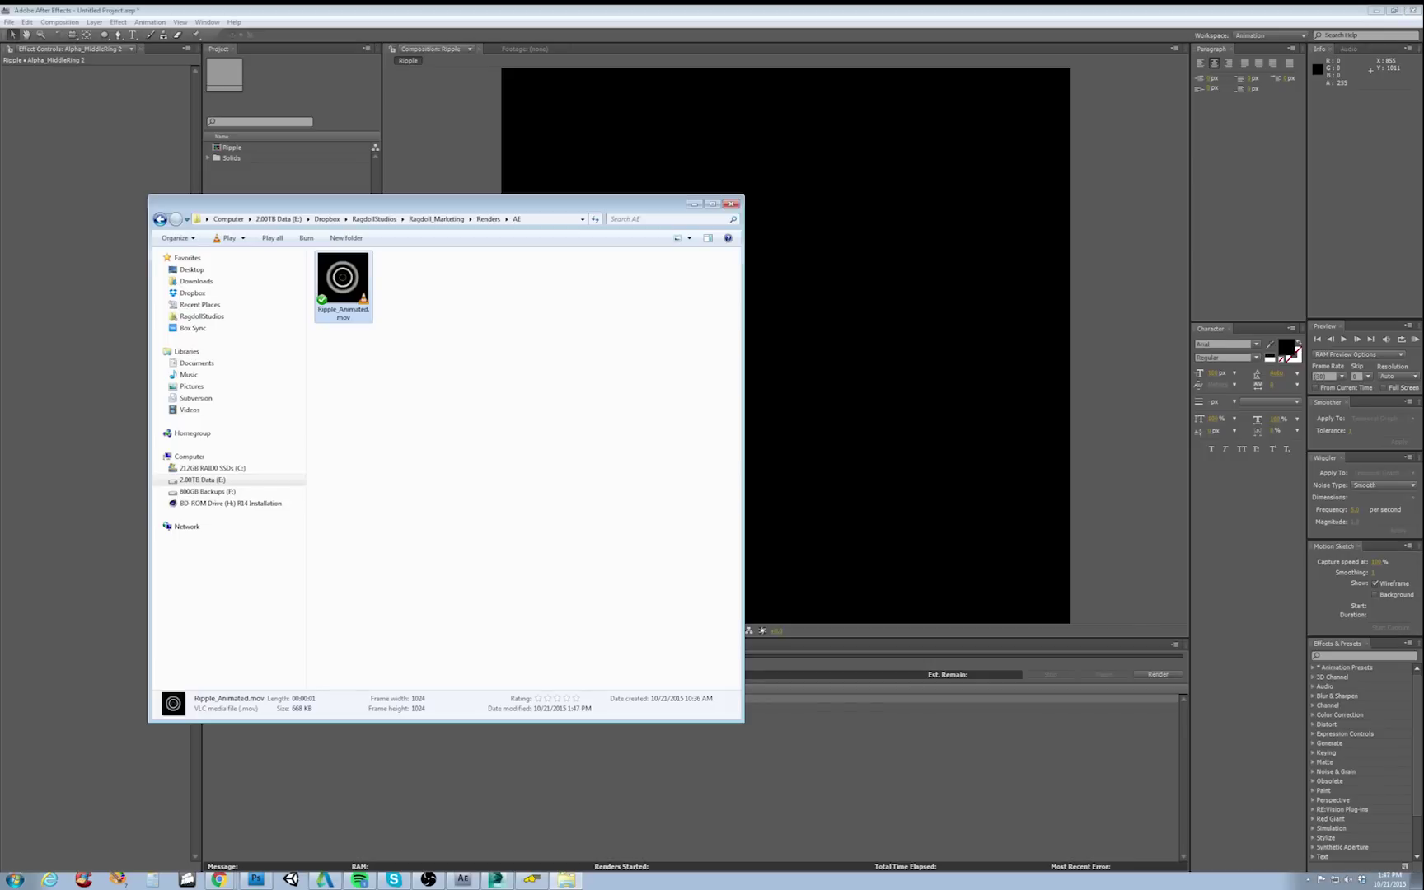
pyautogui.click(730, 204)
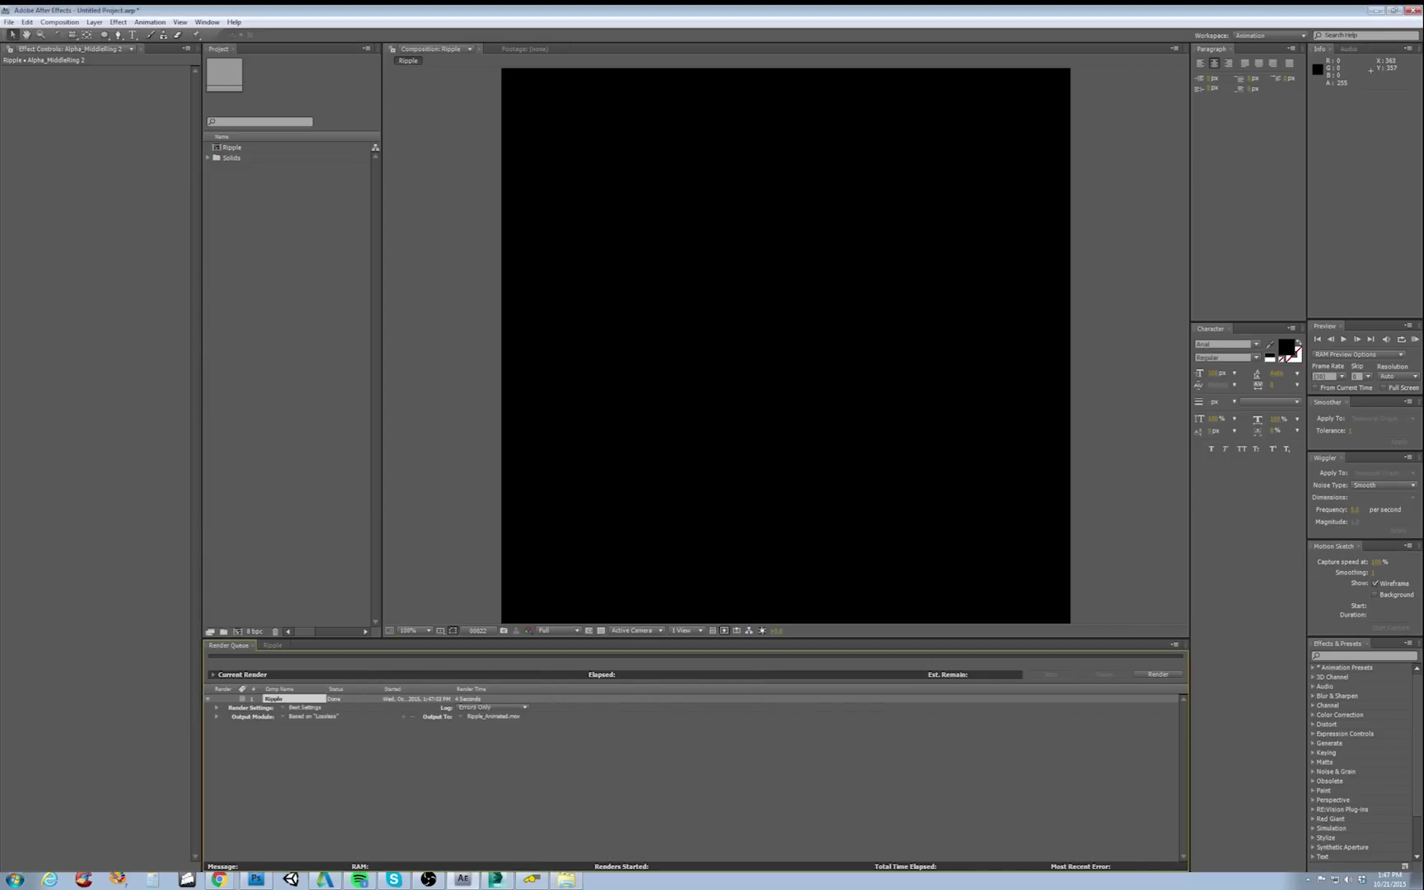
# Switch to 3ds Max and create a Standard Primitives plane about 198 by 215 inches in the Top view
pyautogui.click(496, 879)
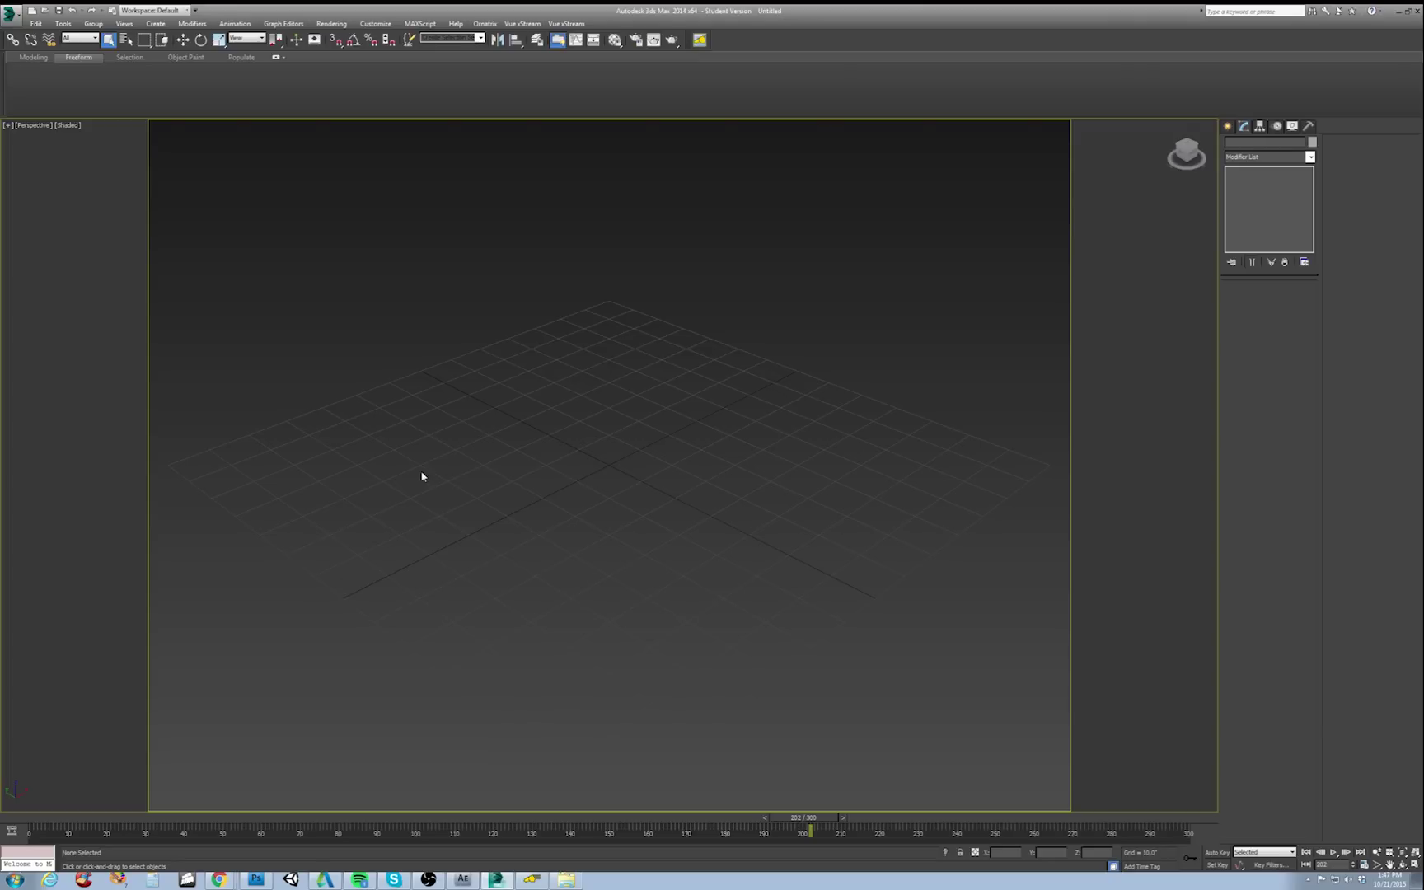
pyautogui.press('t')
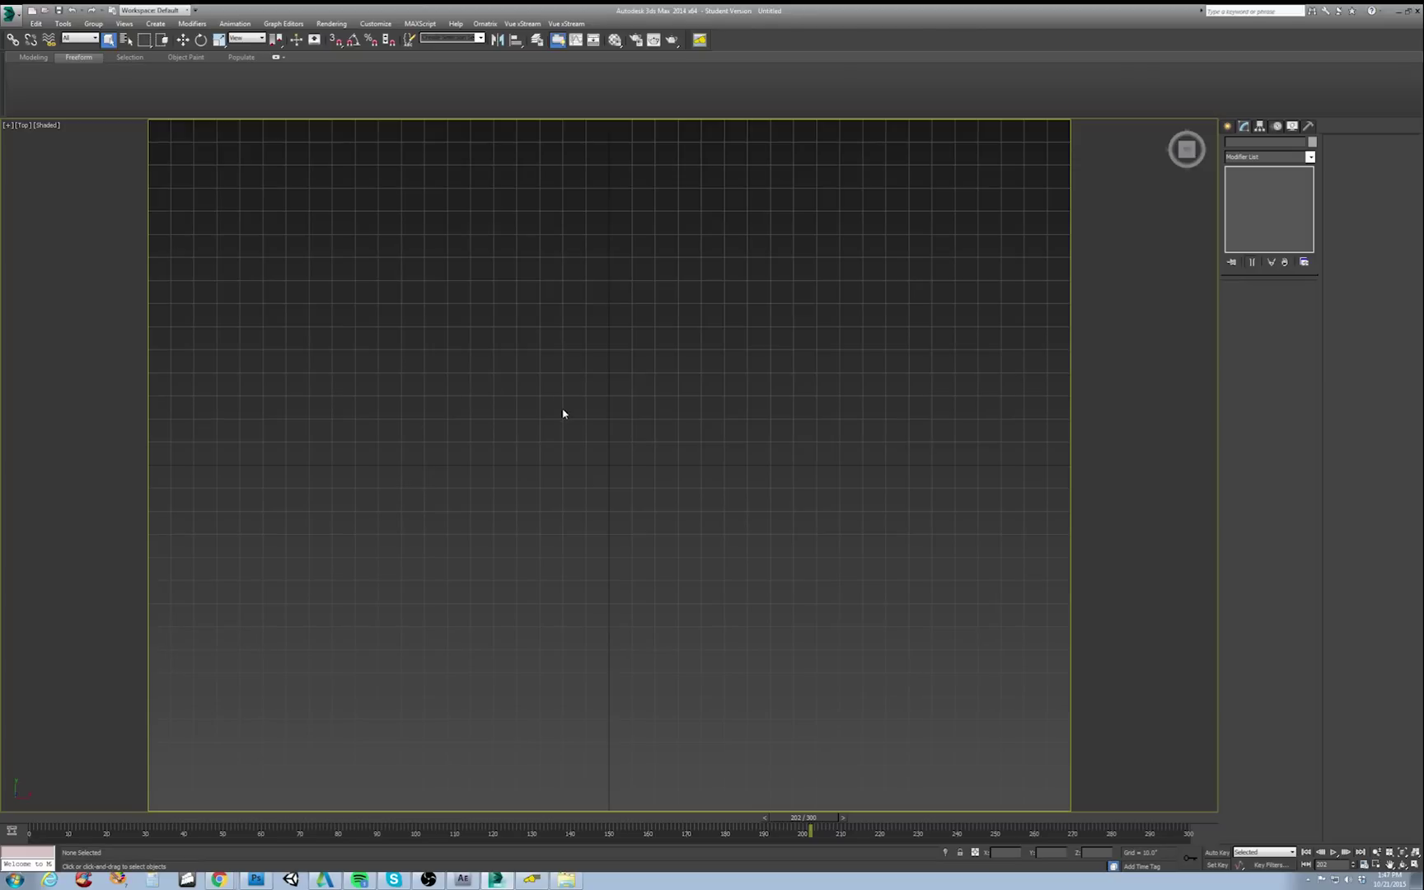
pyautogui.click(1228, 126)
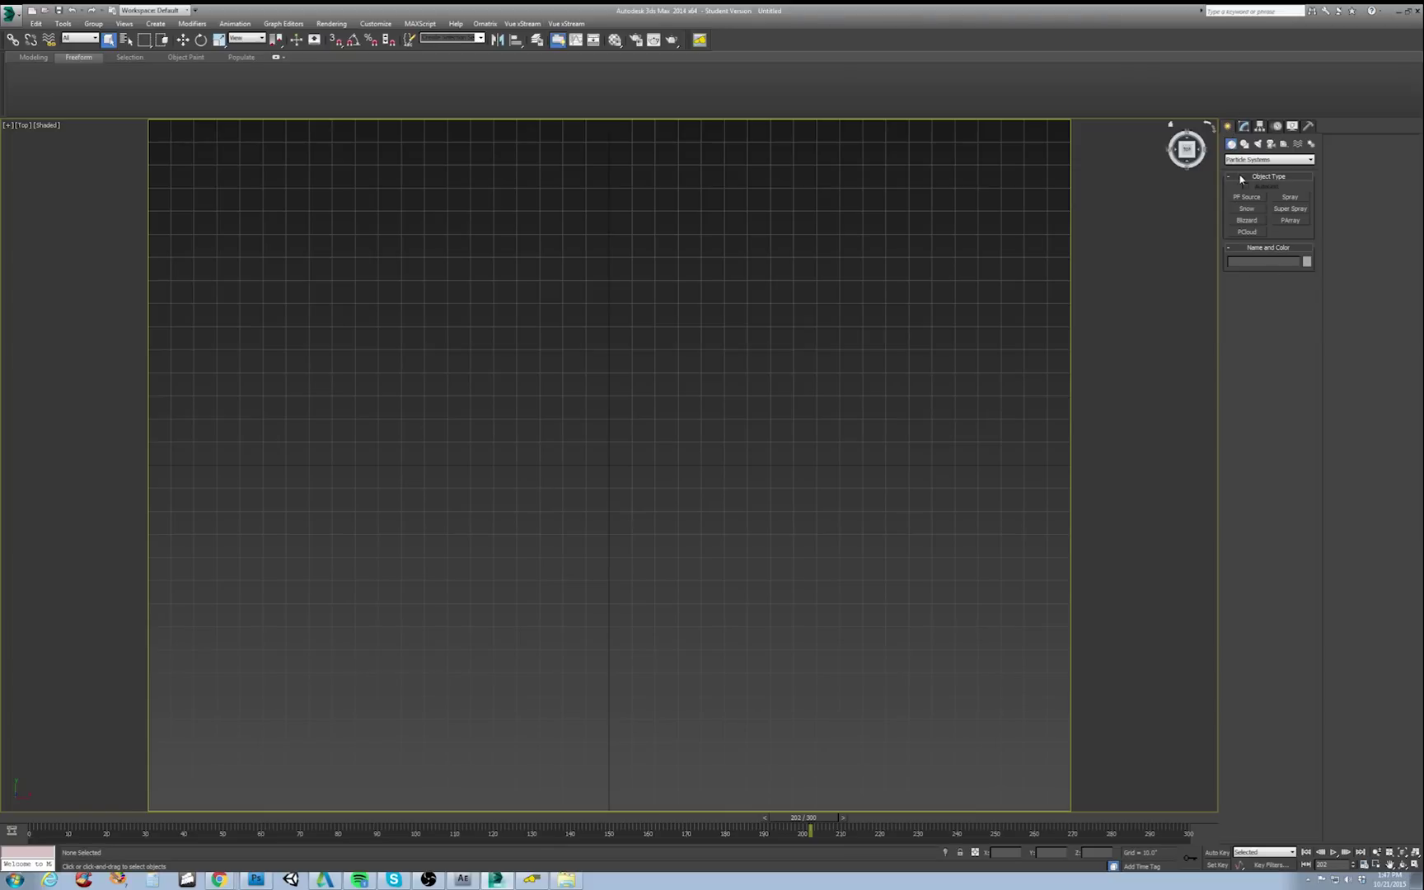
pyautogui.click(1242, 160)
pyautogui.click(1243, 169)
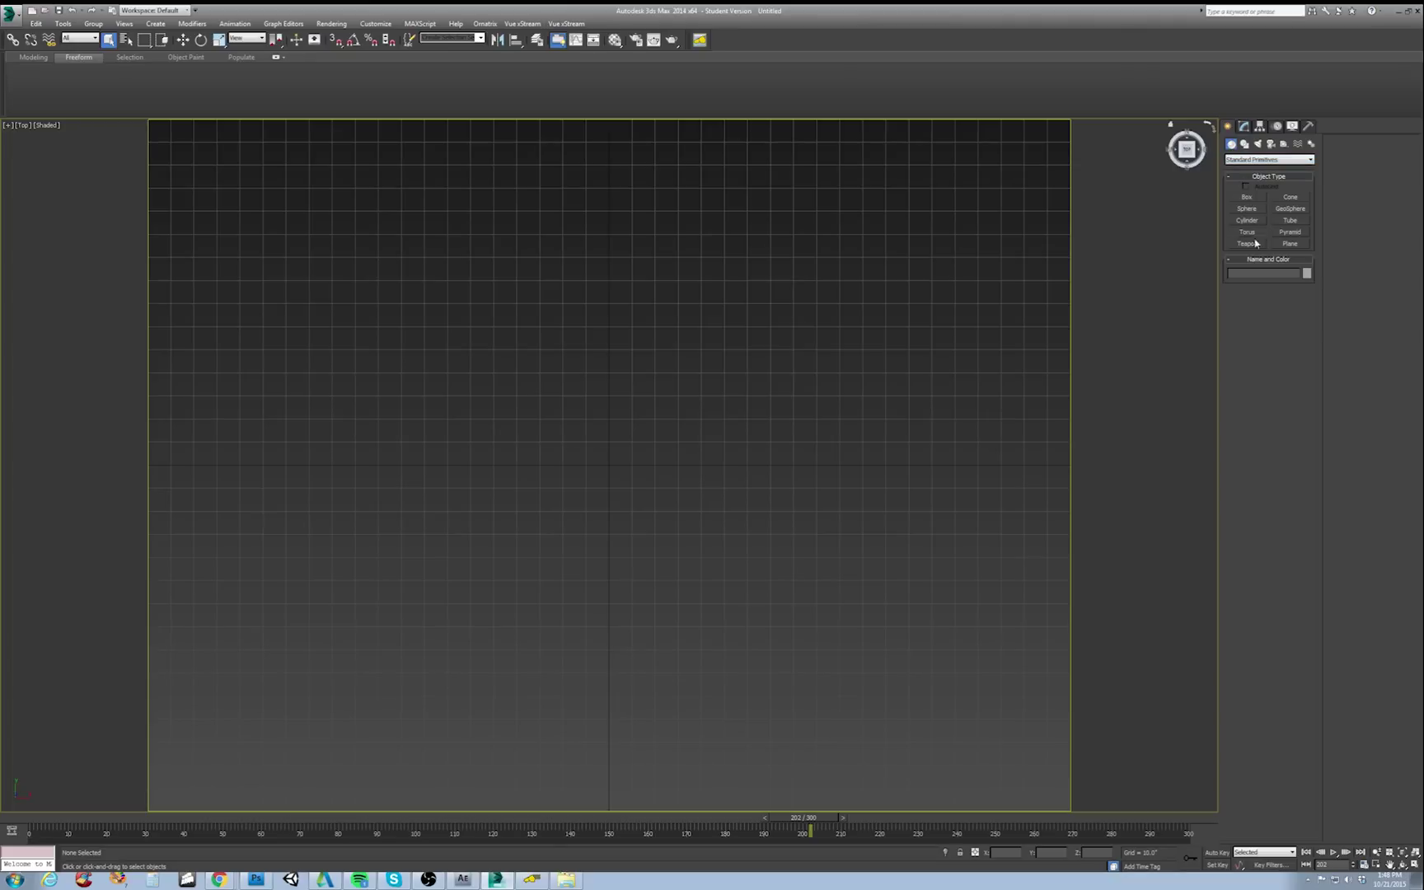
pyautogui.click(1294, 244)
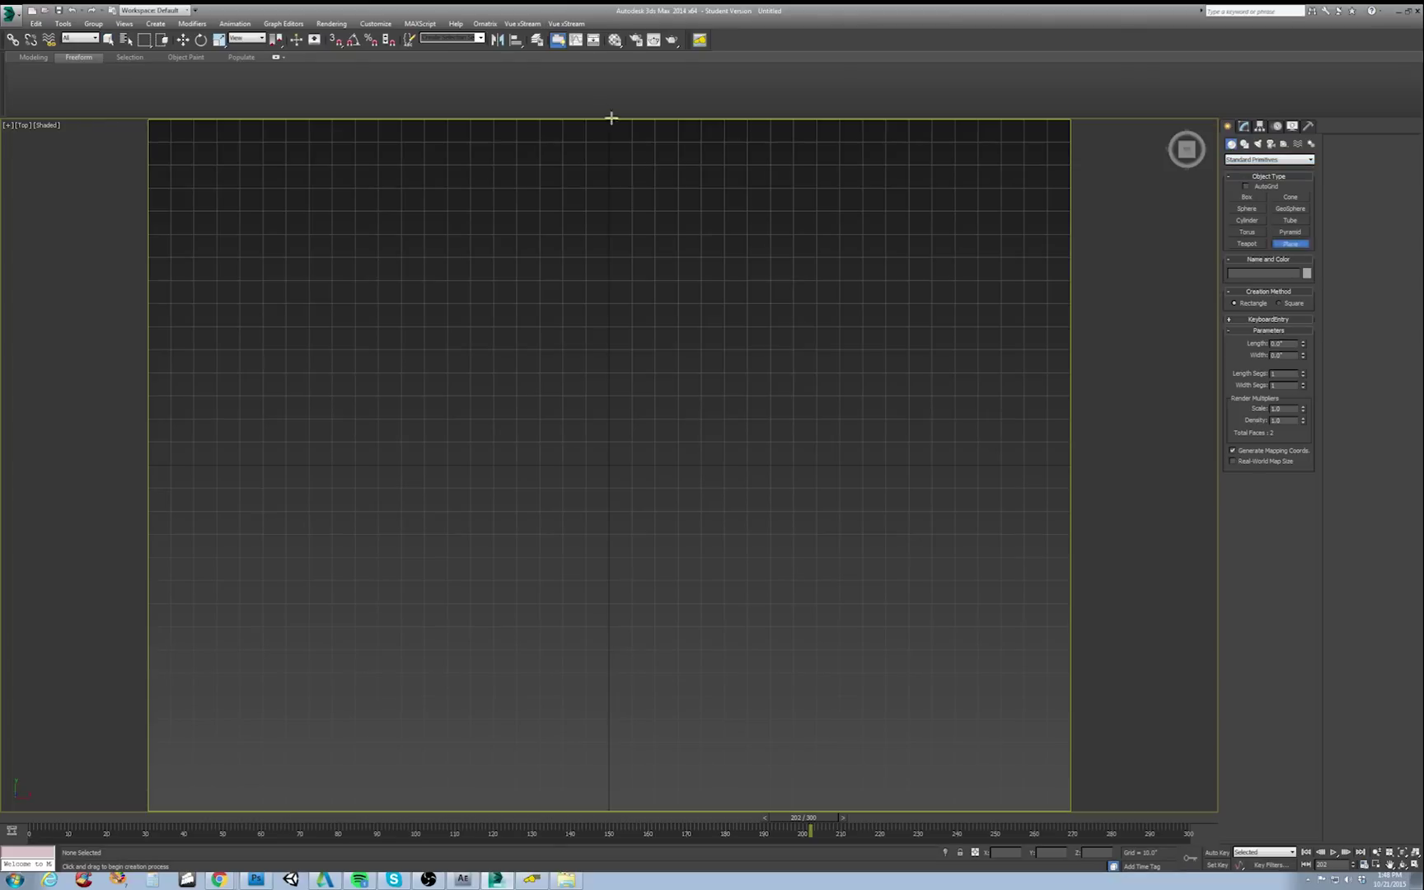
pyautogui.moveTo(398, 186); pyautogui.dragTo(896, 645)
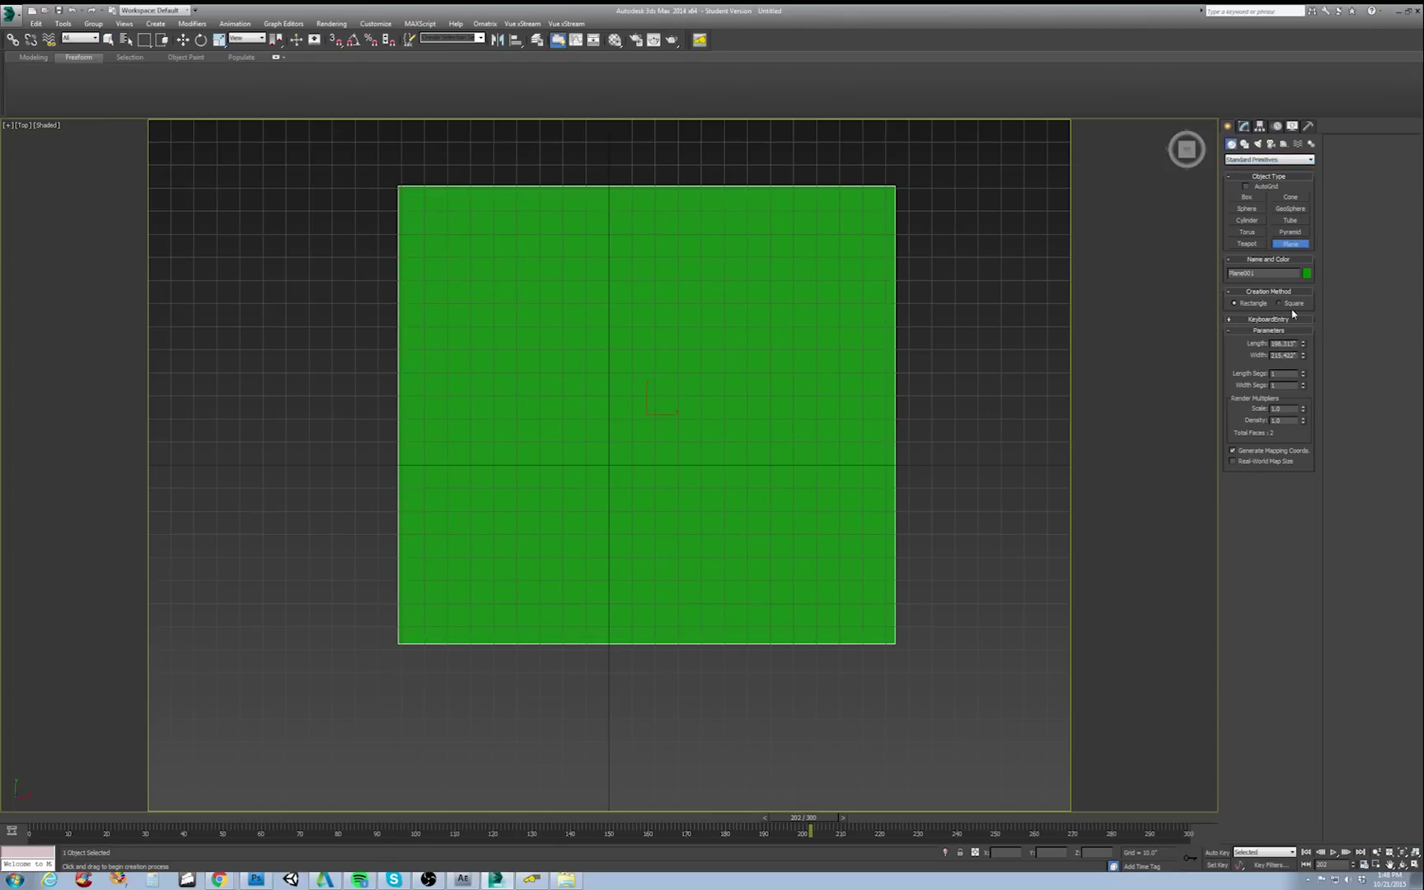
# Set the plane's length and width to 500 inches each and hide the viewport grid
pyautogui.doubleClick(1290, 343)
pyautogui.write('500')
pyautogui.press('Tab')
pyautogui.write('500')
pyautogui.press('Return')
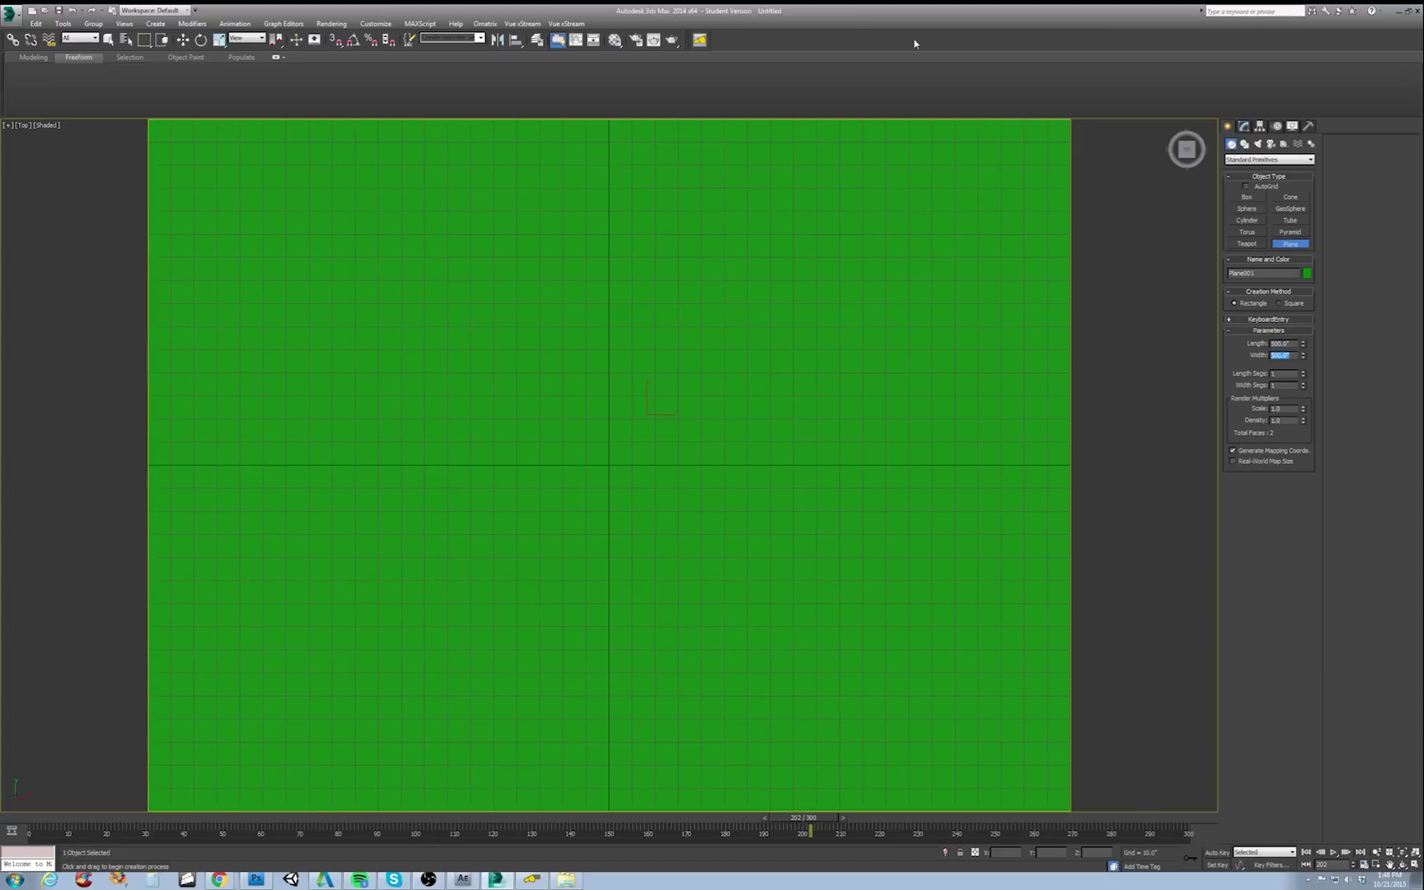
pyautogui.scroll(-2, 835, 262)
pyautogui.moveTo(836, 264); pyautogui.dragTo(725, 393, button='middle')
pyautogui.scroll(-2, 775, 380)
pyautogui.press('g')
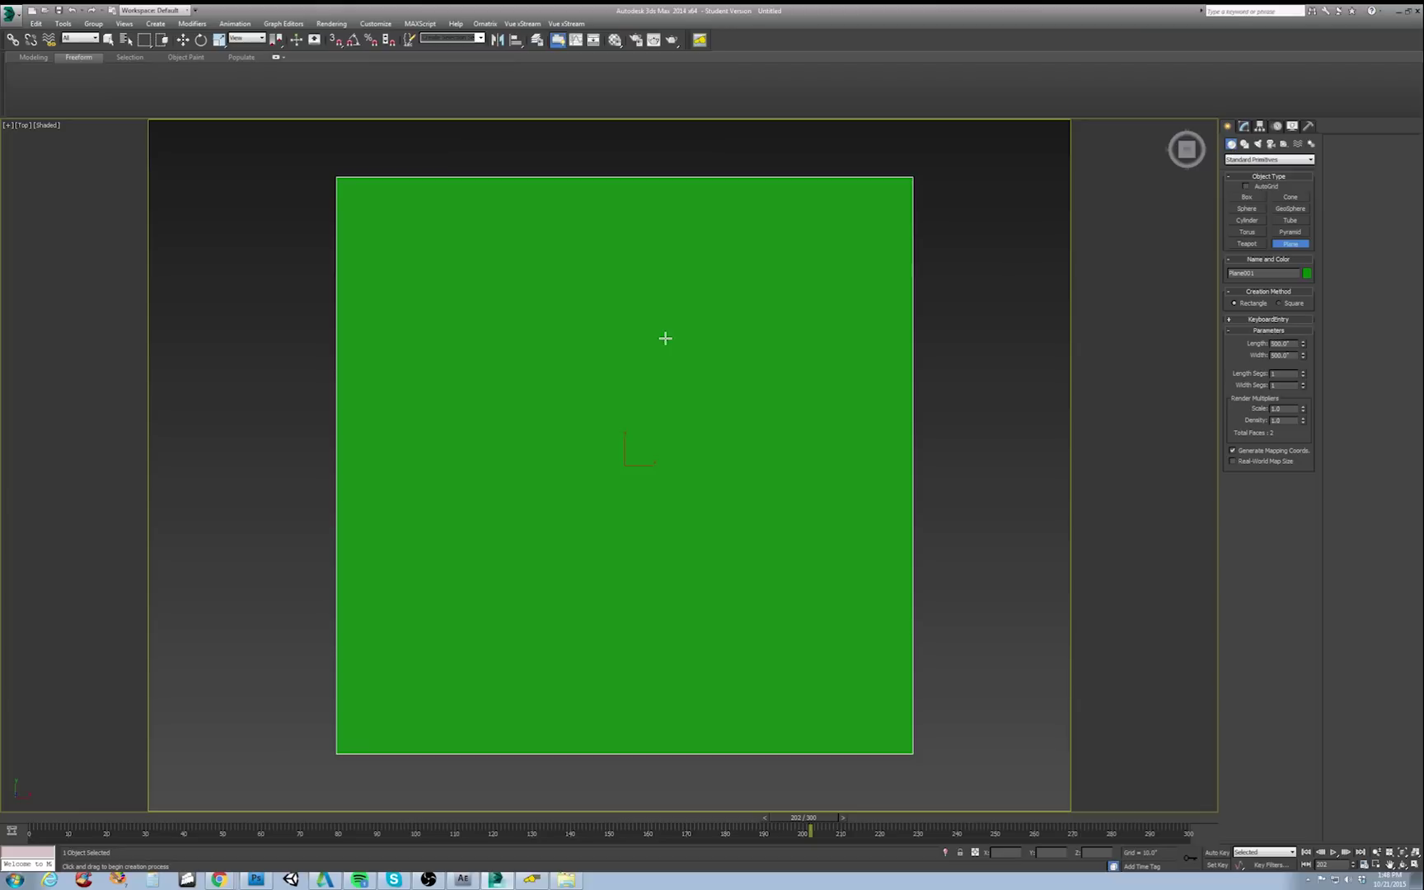
# Move the plane to the world origin by setting its absolute X and Y position to 0
pyautogui.press('w')
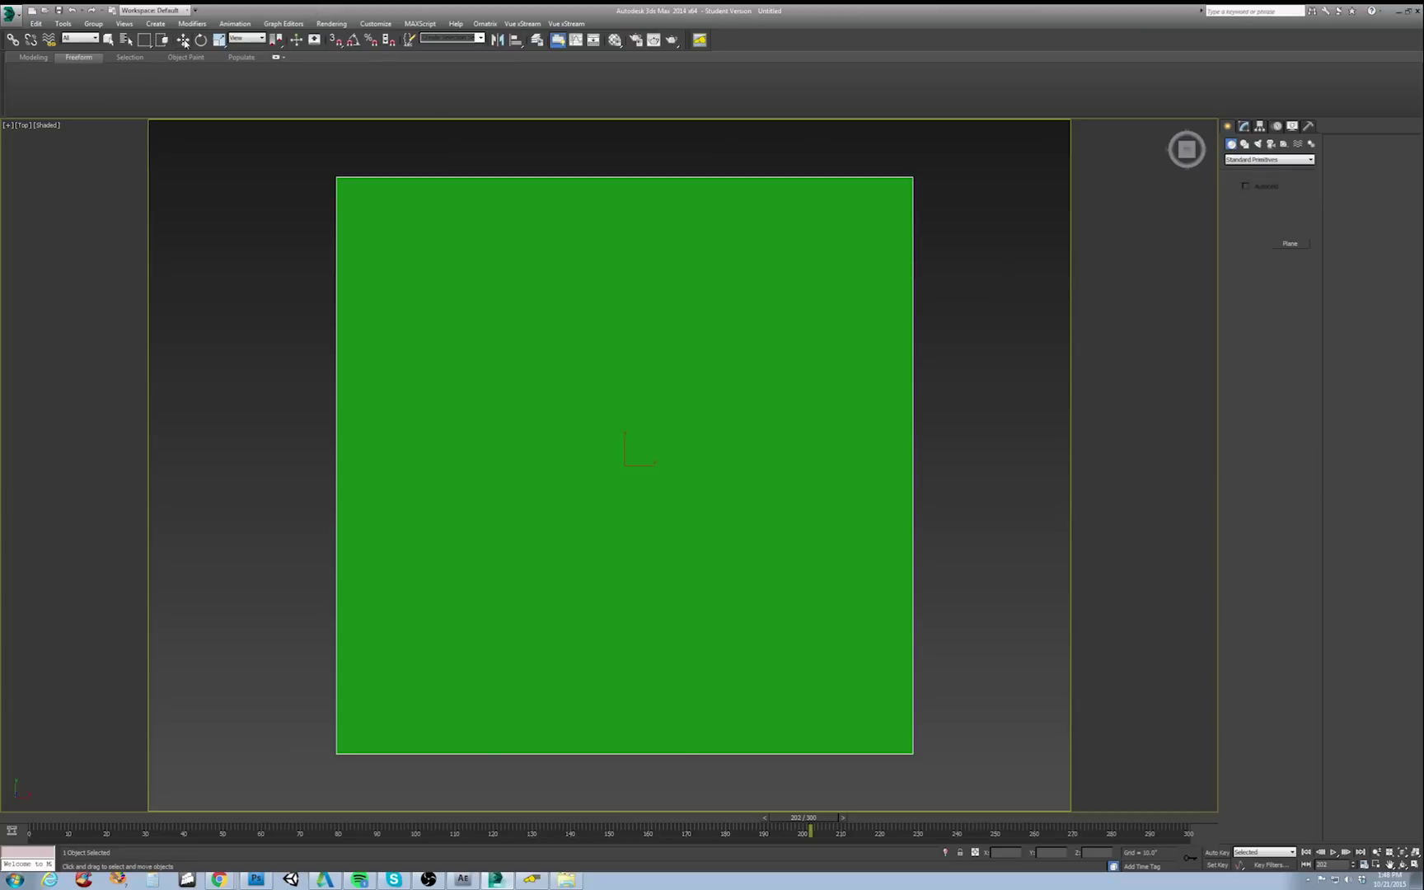
pyautogui.press('F12')
pyautogui.moveTo(164, 175); pyautogui.dragTo(139, 174)
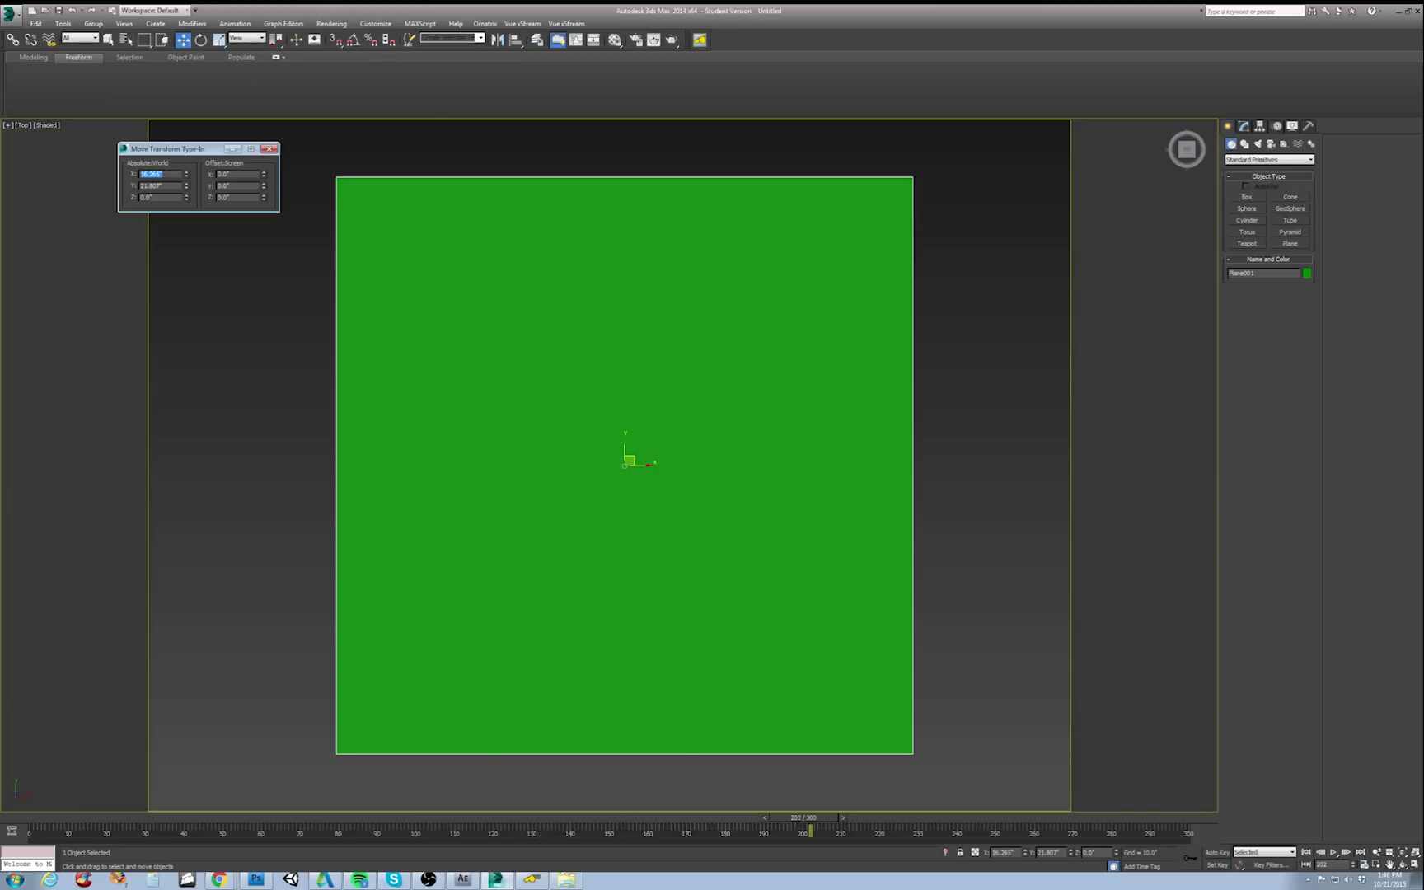
pyautogui.write('0')
pyautogui.press('Tab')
pyautogui.write('0')
pyautogui.press('Tab')
pyautogui.press('Tab')
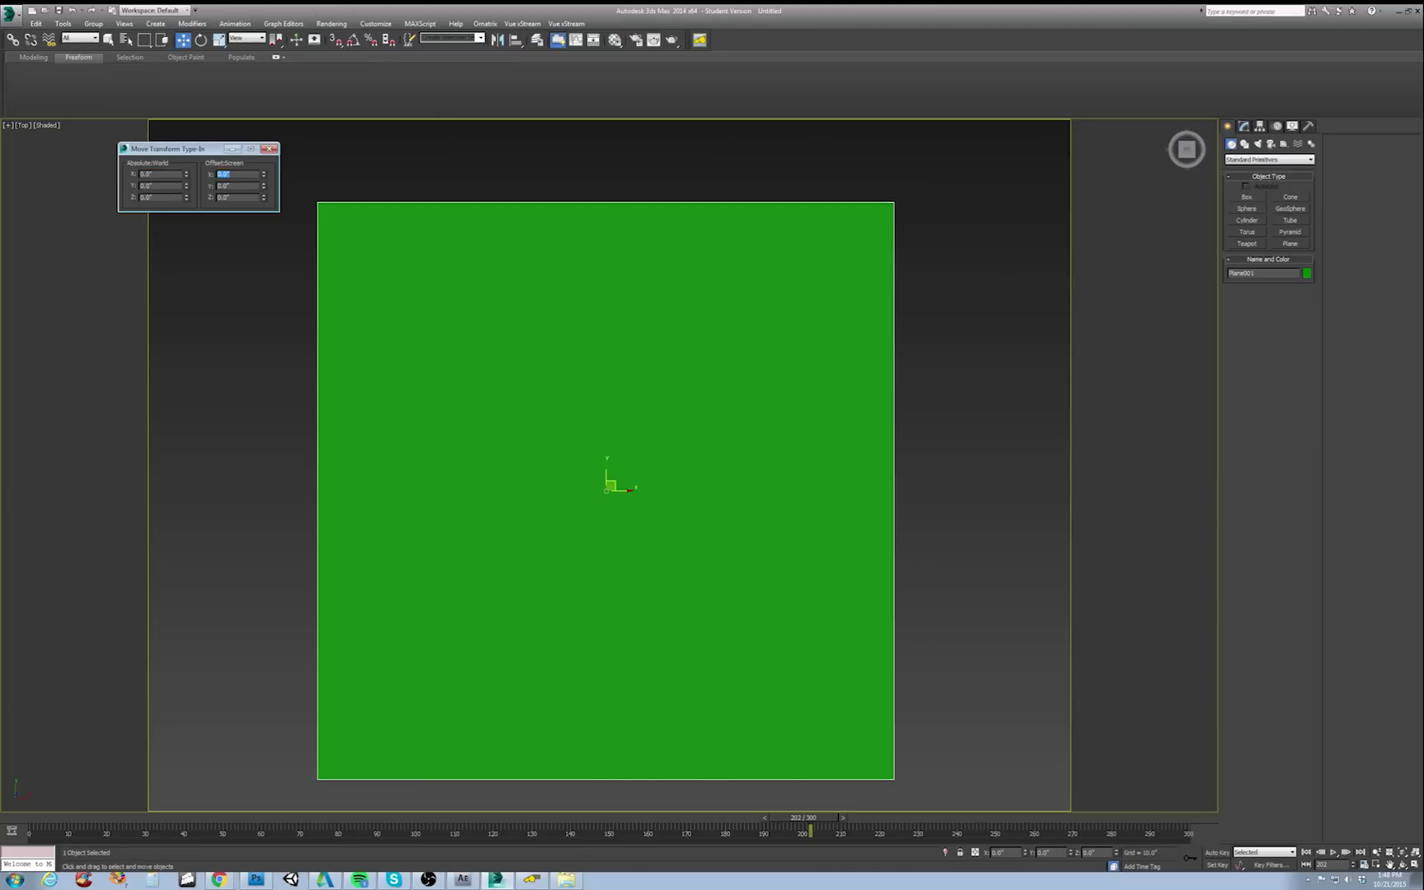
pyautogui.click(269, 148)
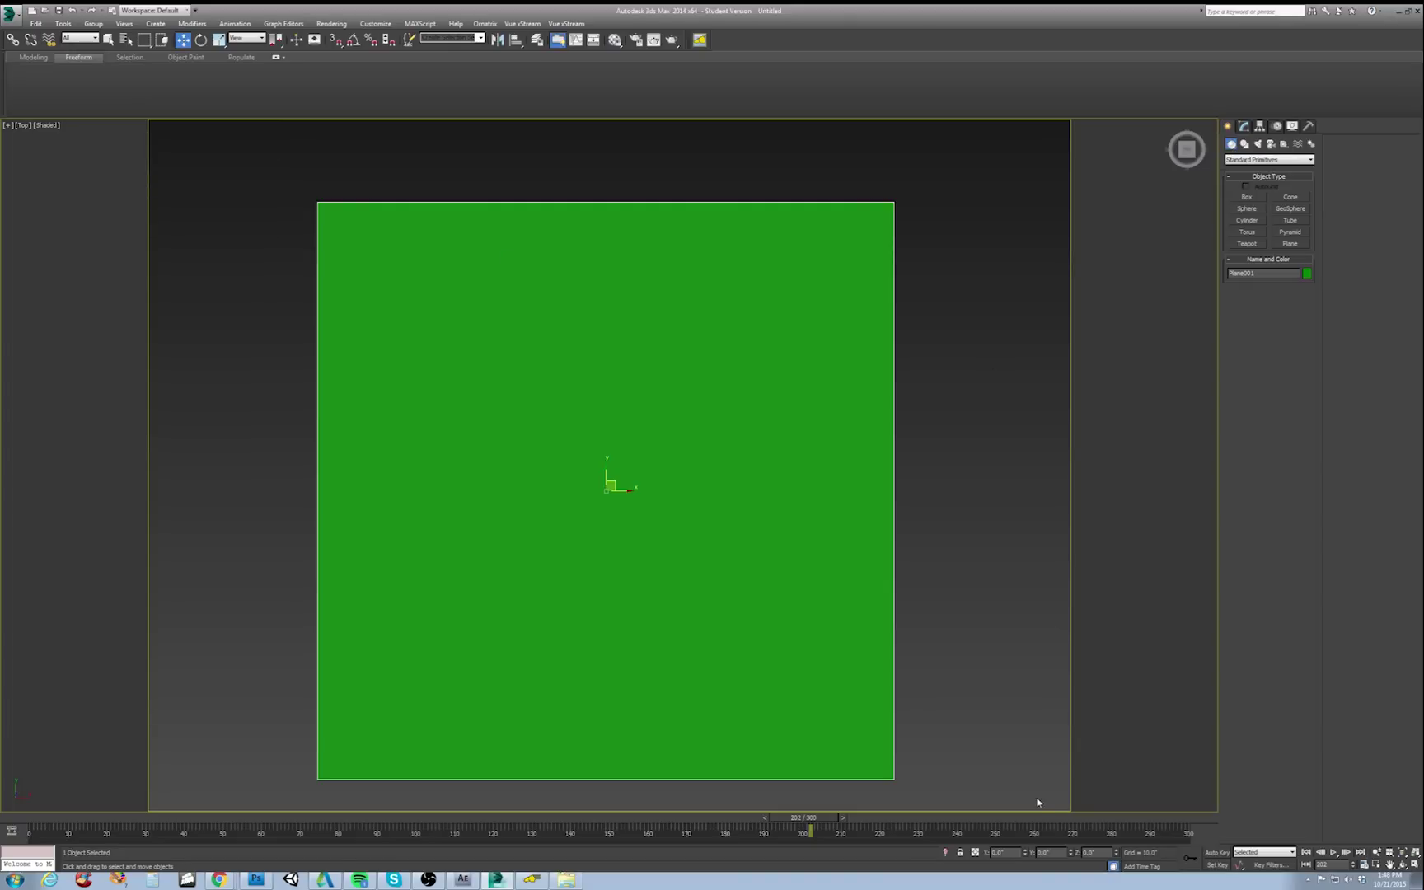
# Set the plane's length and width segments to 4 each
pyautogui.click(1245, 125)
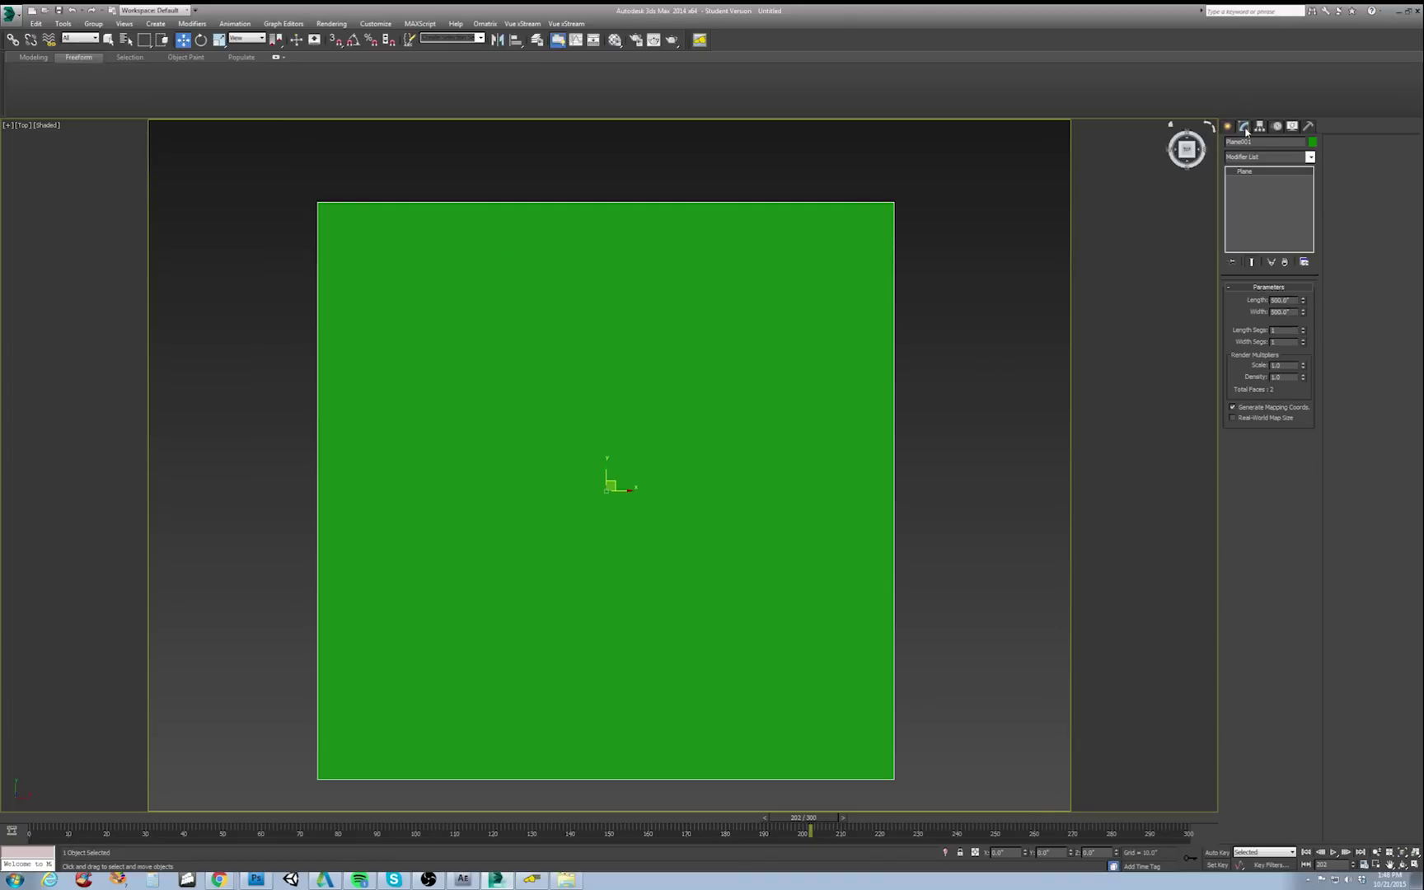
pyautogui.doubleClick(1284, 331)
pyautogui.write('4')
pyautogui.press('Tab')
pyautogui.write('4')
pyautogui.press('Tab')
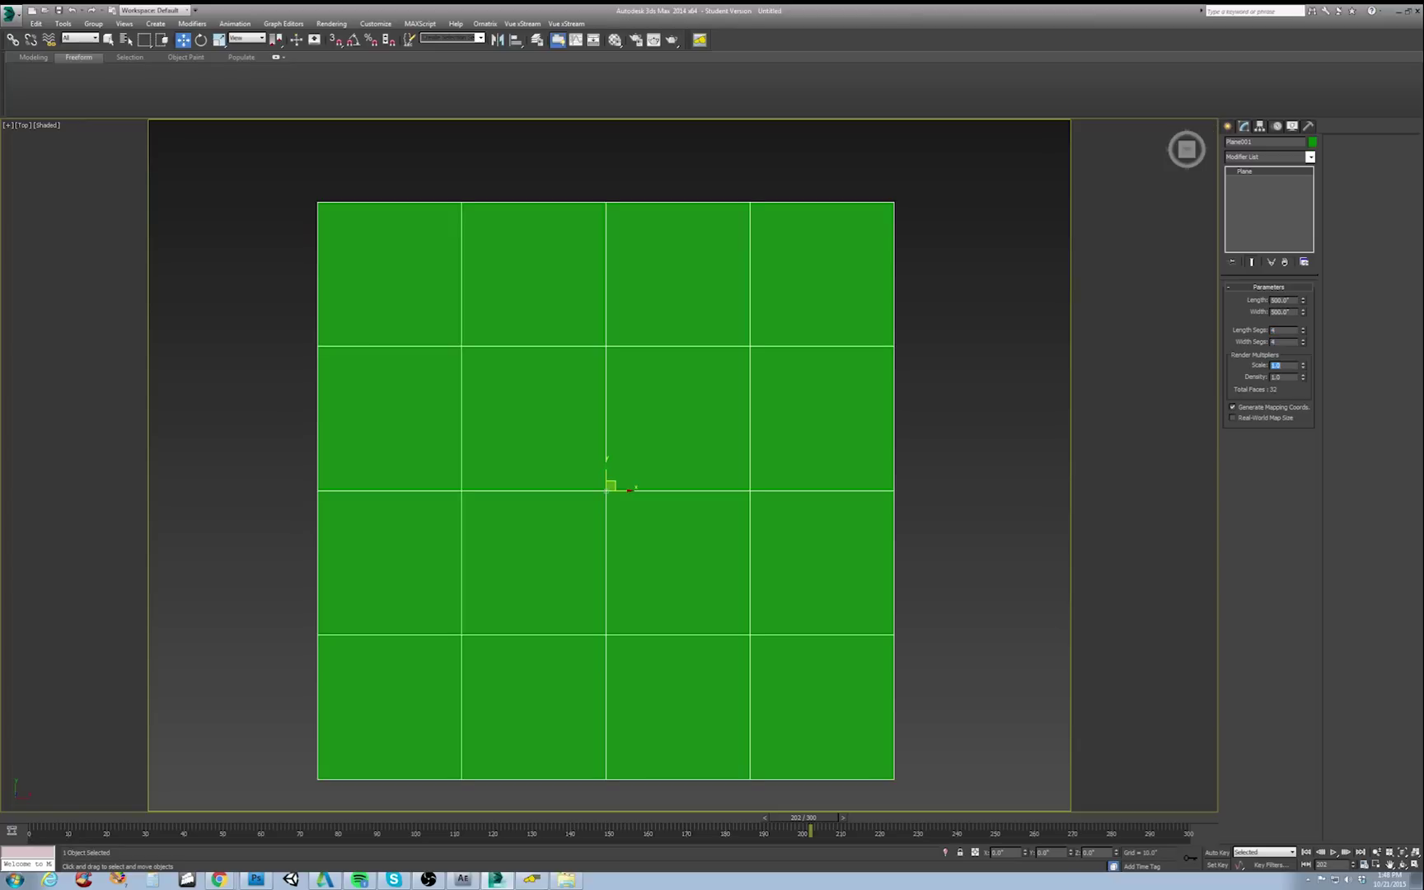
# Set the plane's length and width segments back to 1 each and deselect it
pyautogui.doubleClick(1296, 331)
pyautogui.write('1')
pyautogui.press('Tab')
pyautogui.write('1')
pyautogui.press('Tab')
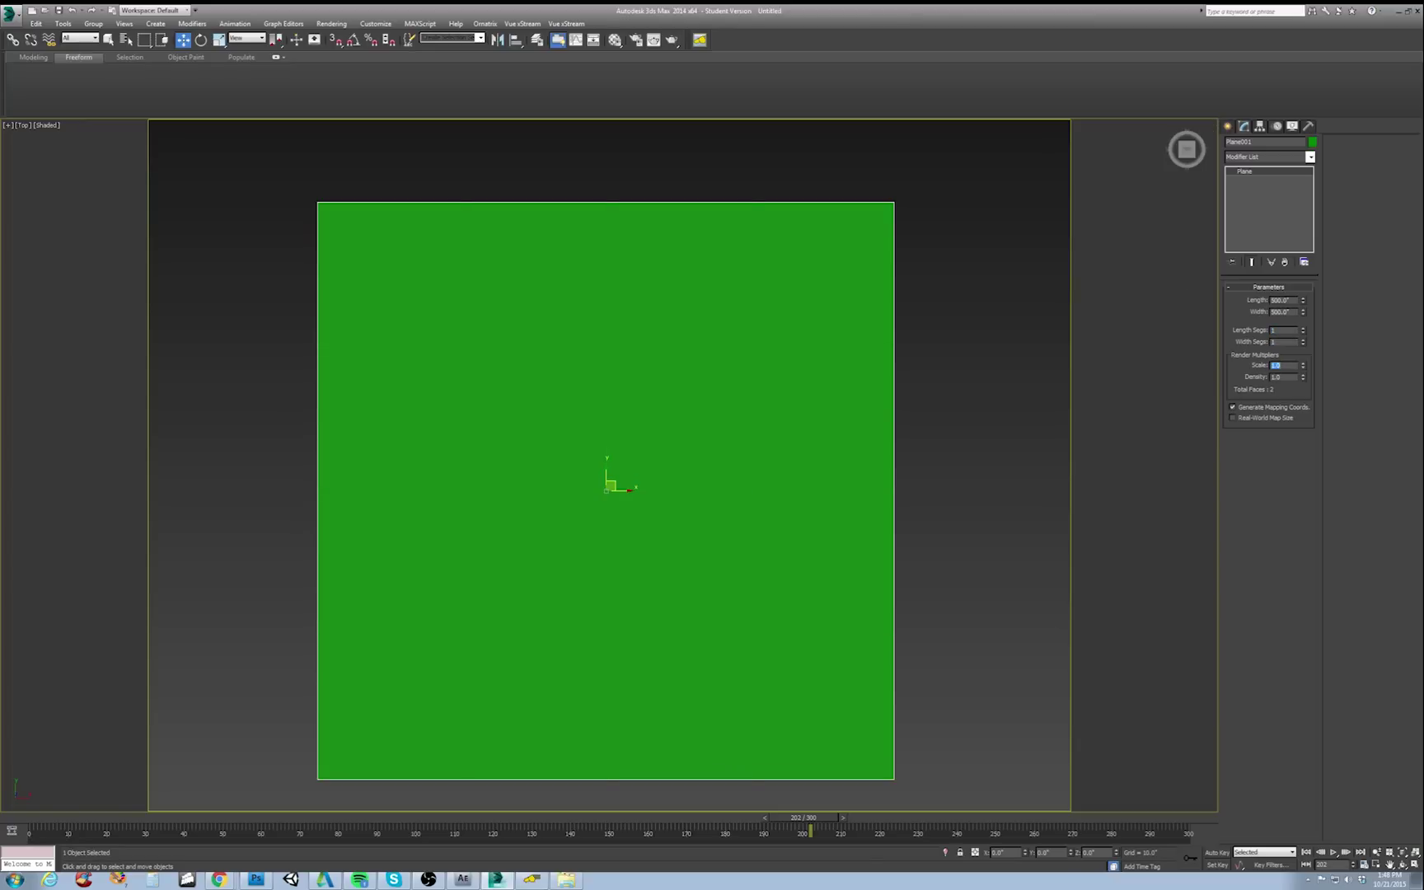
pyautogui.click(615, 169)
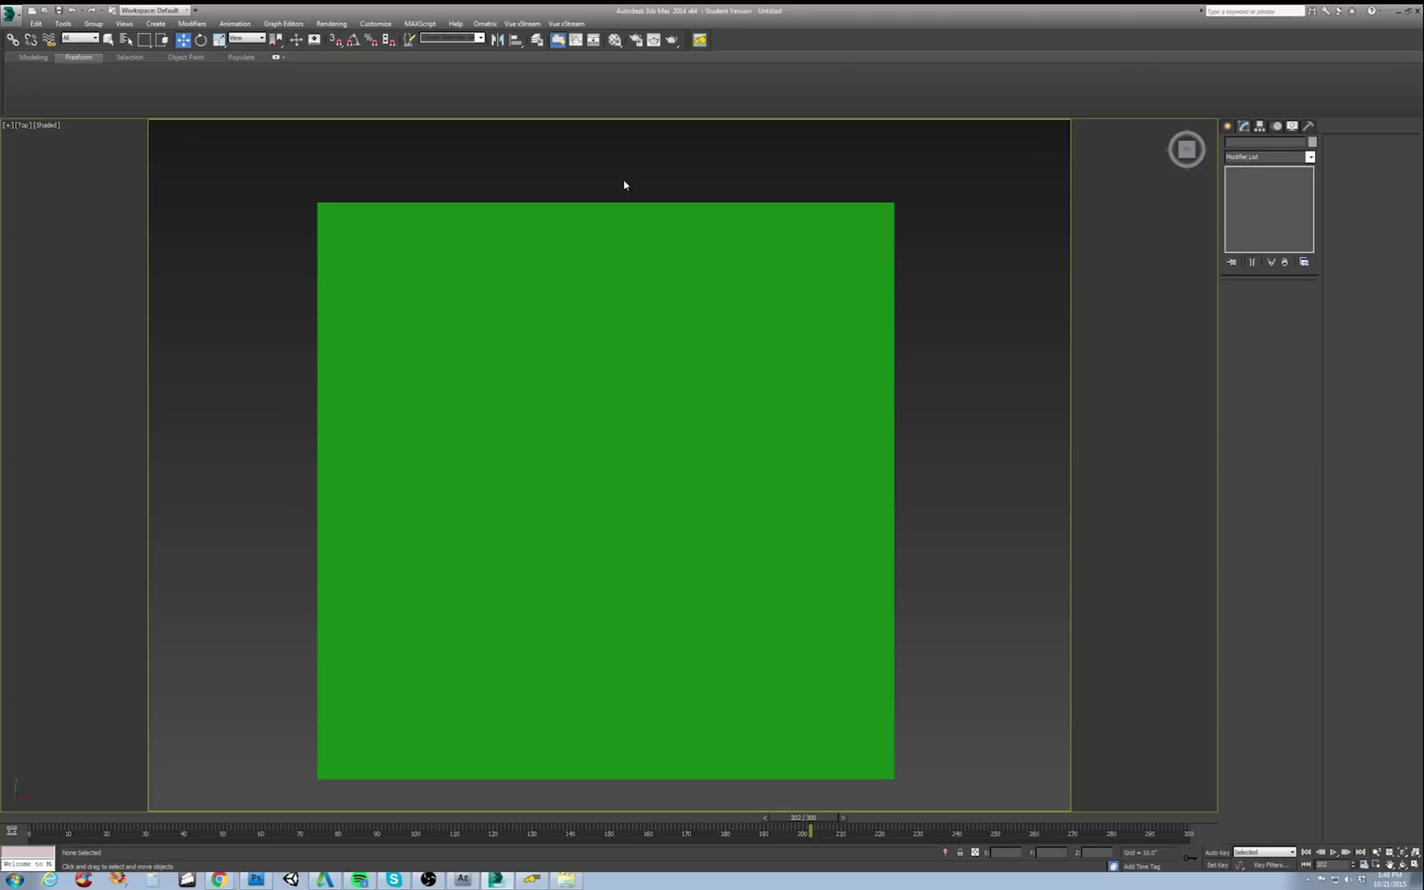
pyautogui.moveTo(690, 330)
pyautogui.mouseDown(button='middle')
pyautogui.moveTo(686, 299)
pyautogui.moveTo(693, 313)
pyautogui.mouseUp(button='middle')
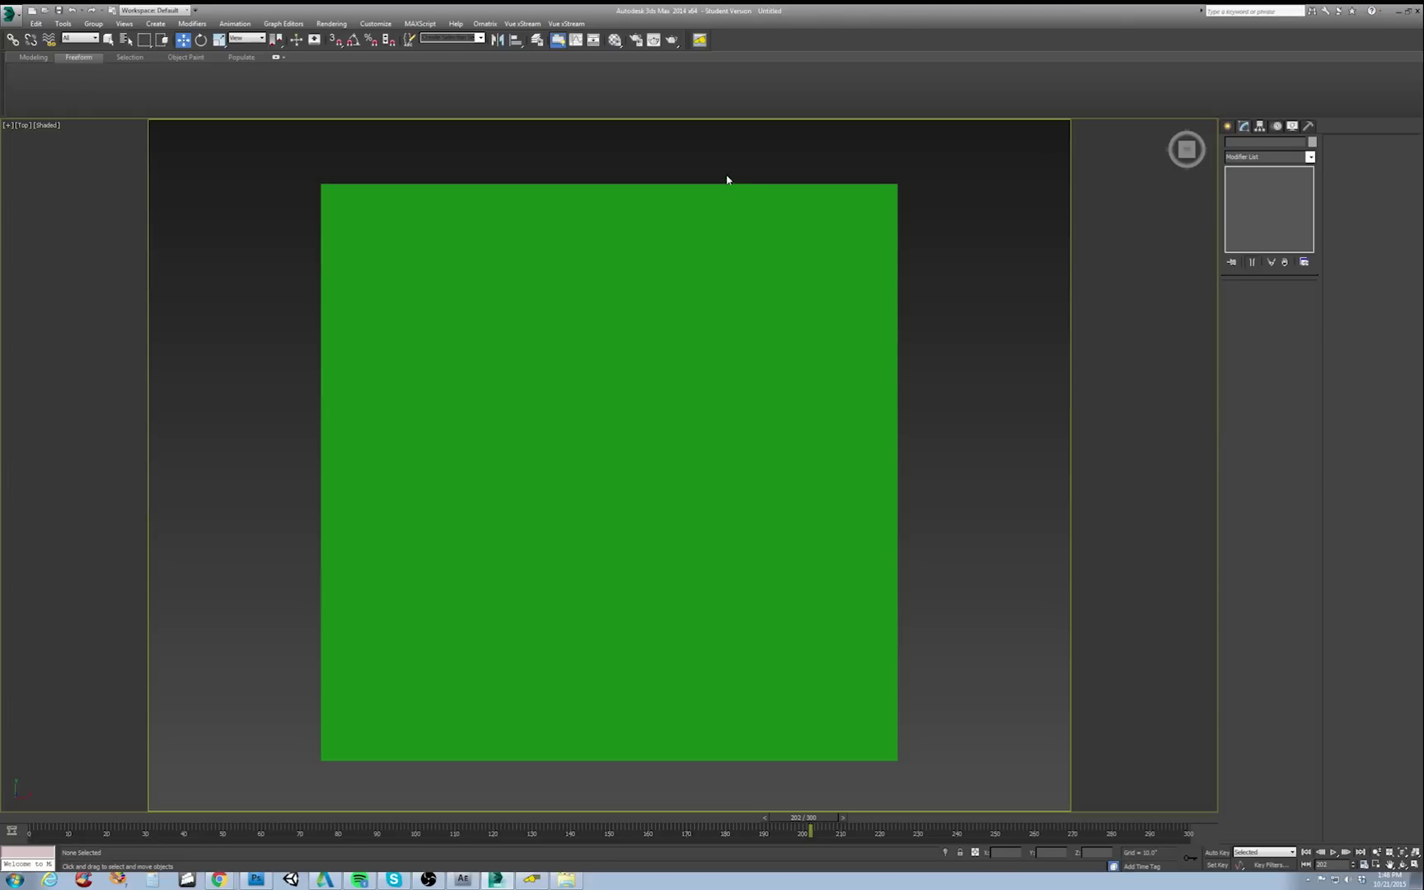
# In the plane's object properties, turn off Renderable, turn on Display as Box, and apply the changes
pyautogui.click(720, 265)
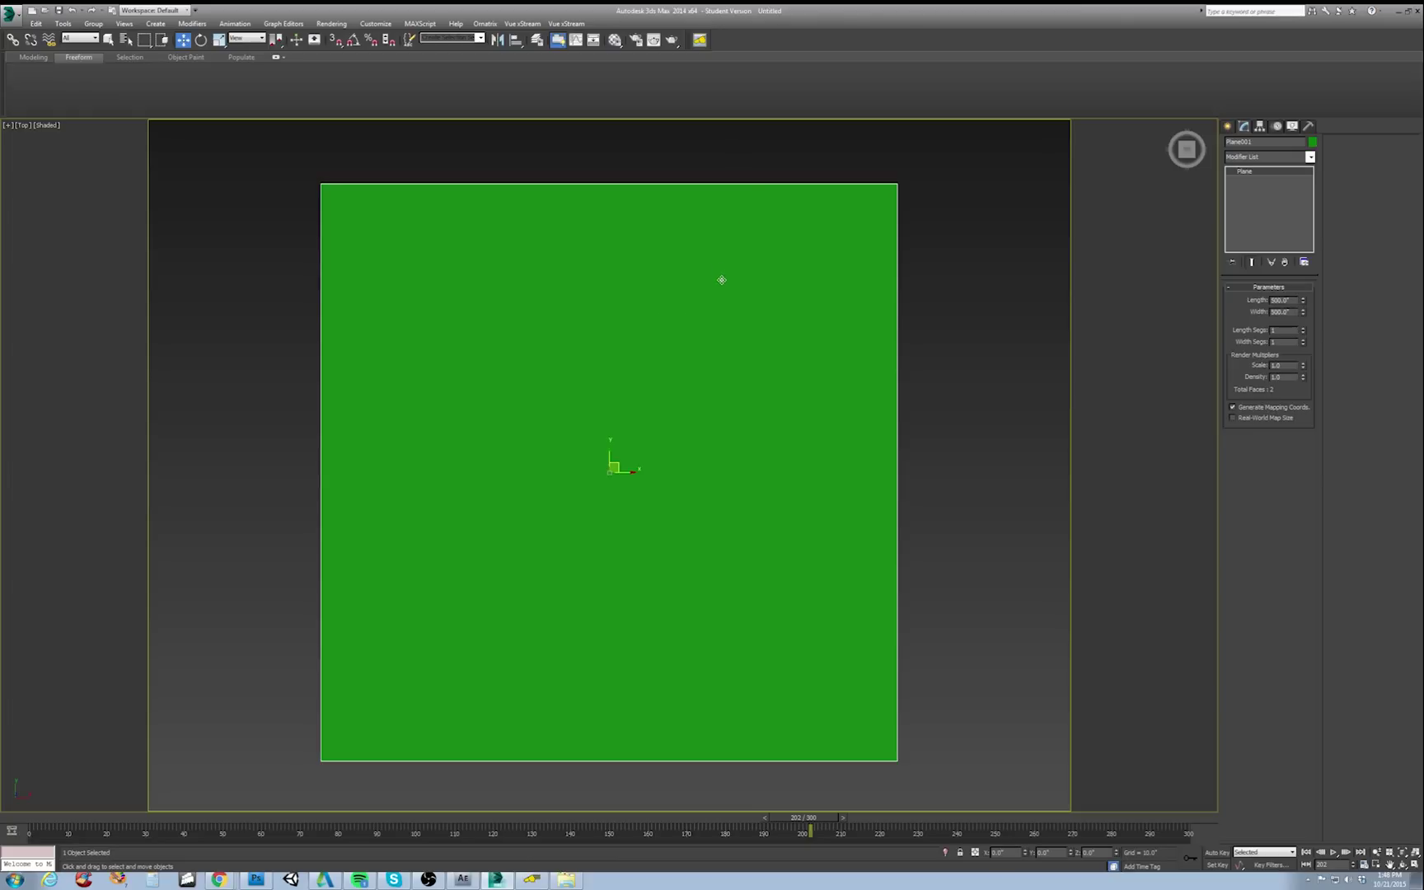
pyautogui.click(723, 340)
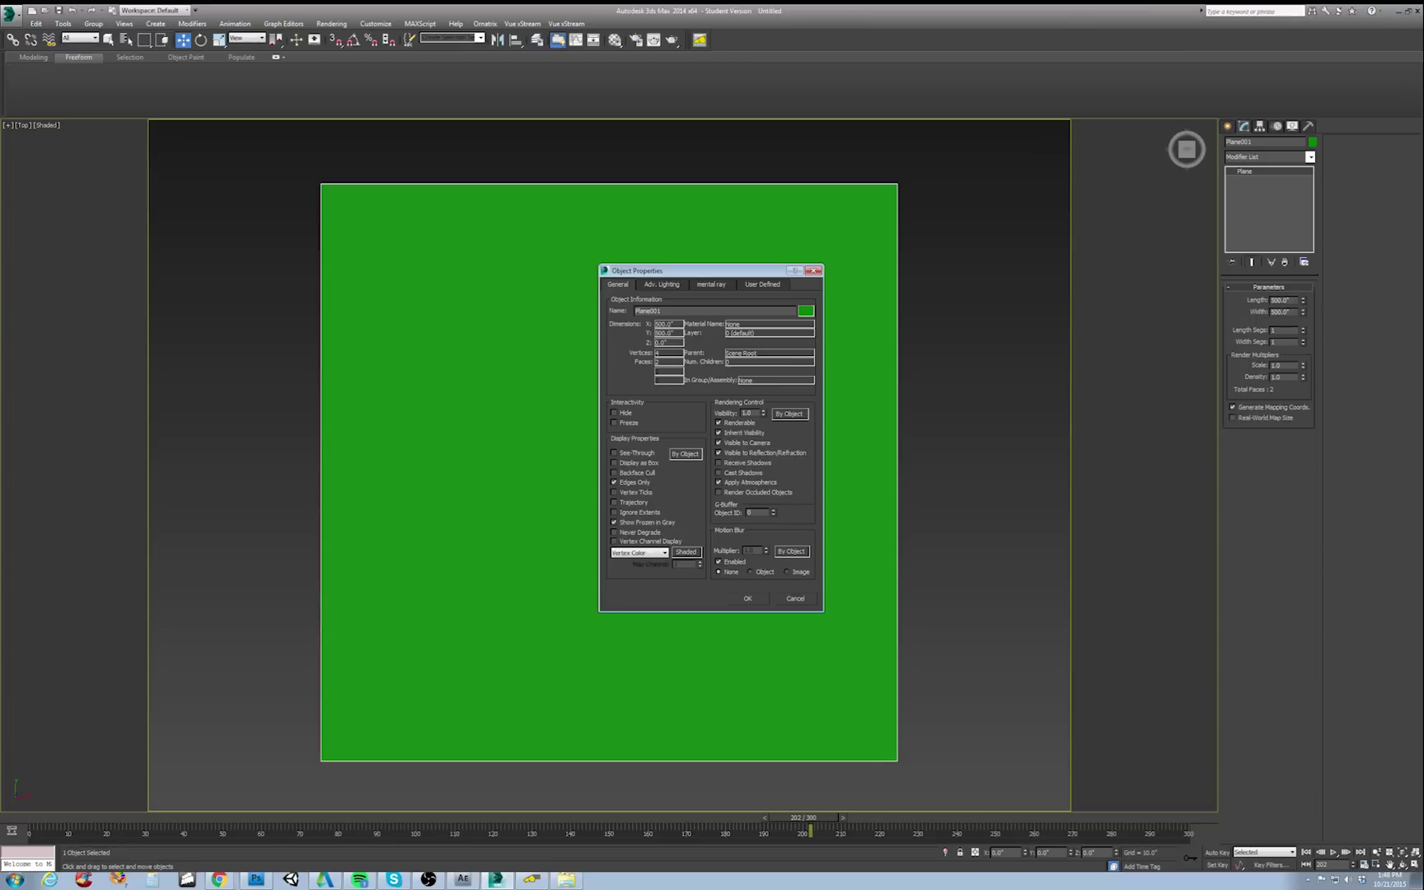
pyautogui.click(718, 422)
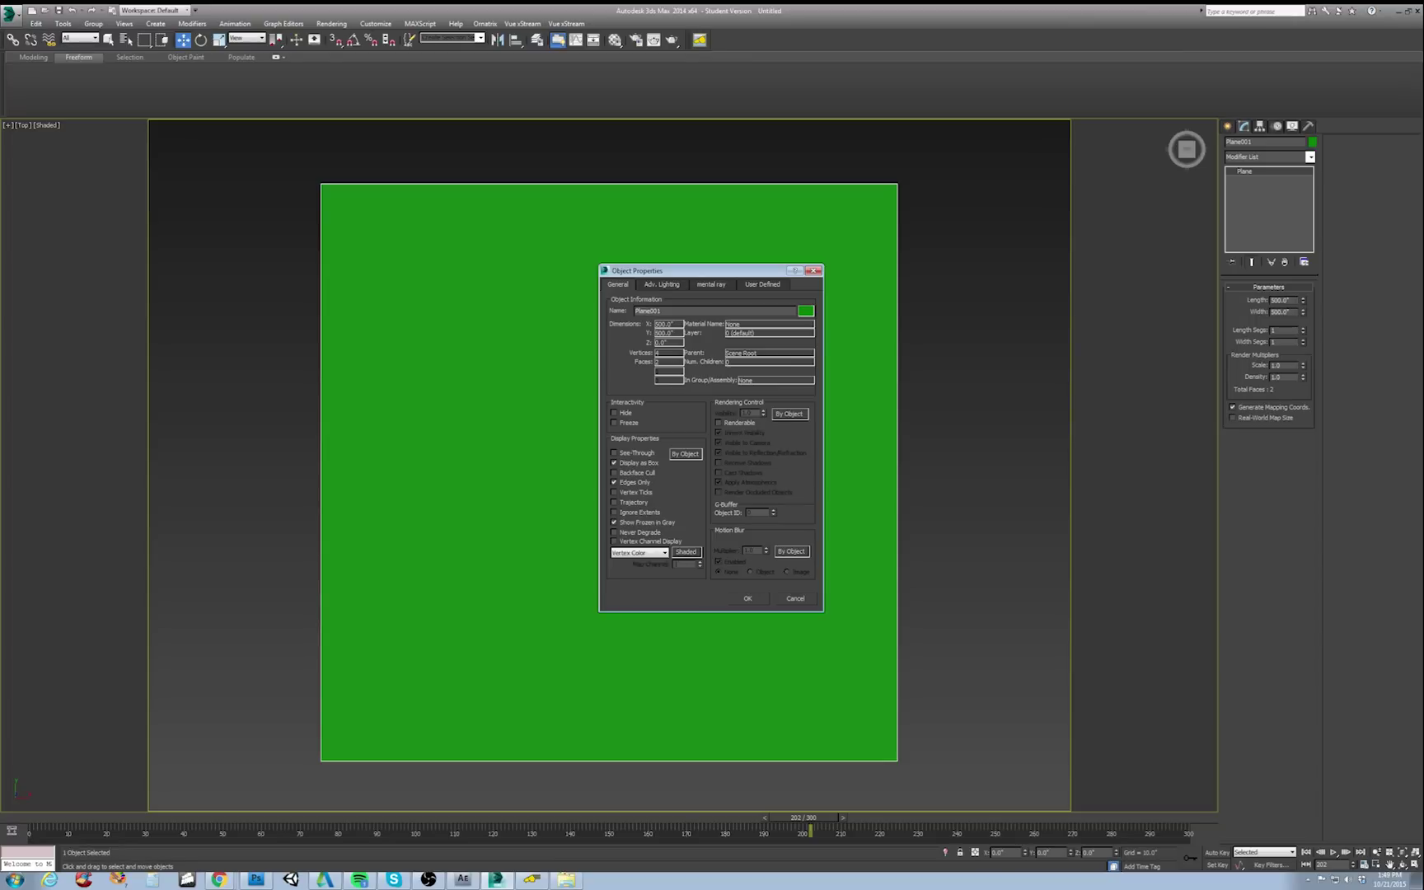
pyautogui.click(752, 599)
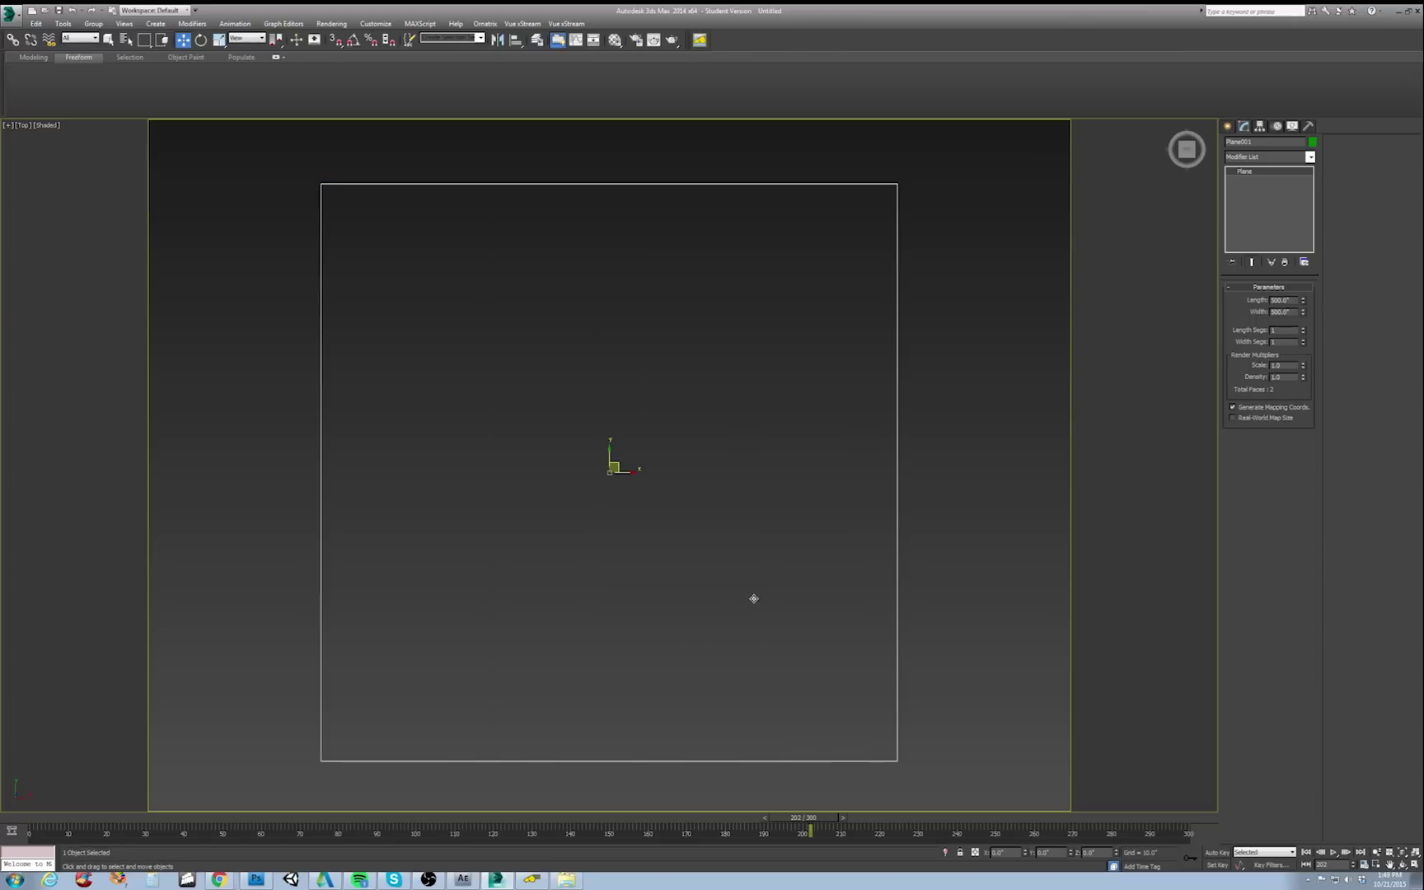
pyautogui.click(954, 591)
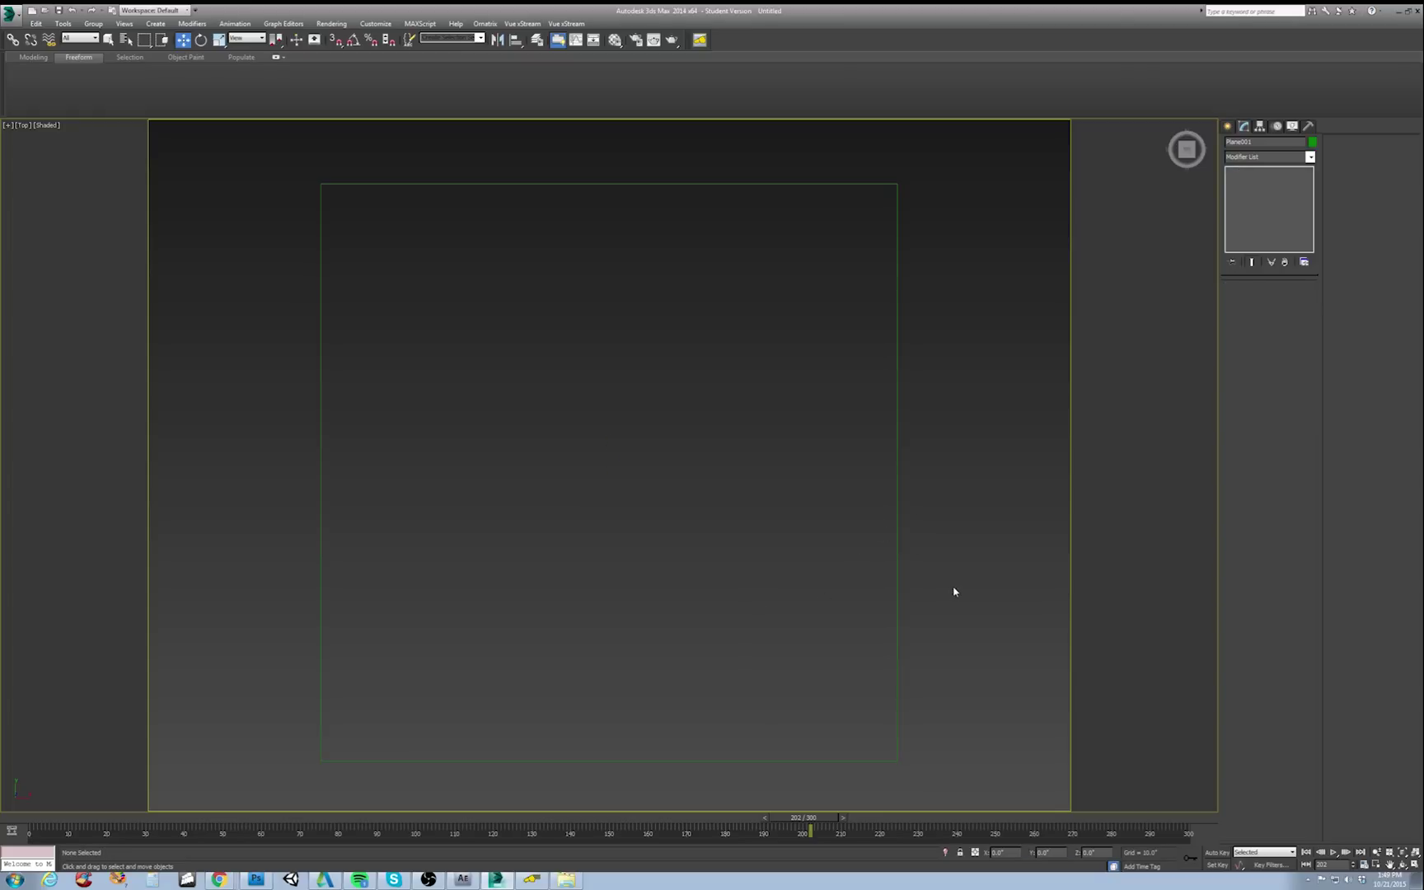
# Create a small second plane beside the large one and set its length and width to 20 inches each
pyautogui.moveTo(954, 591); pyautogui.dragTo(824, 562, button='middle')
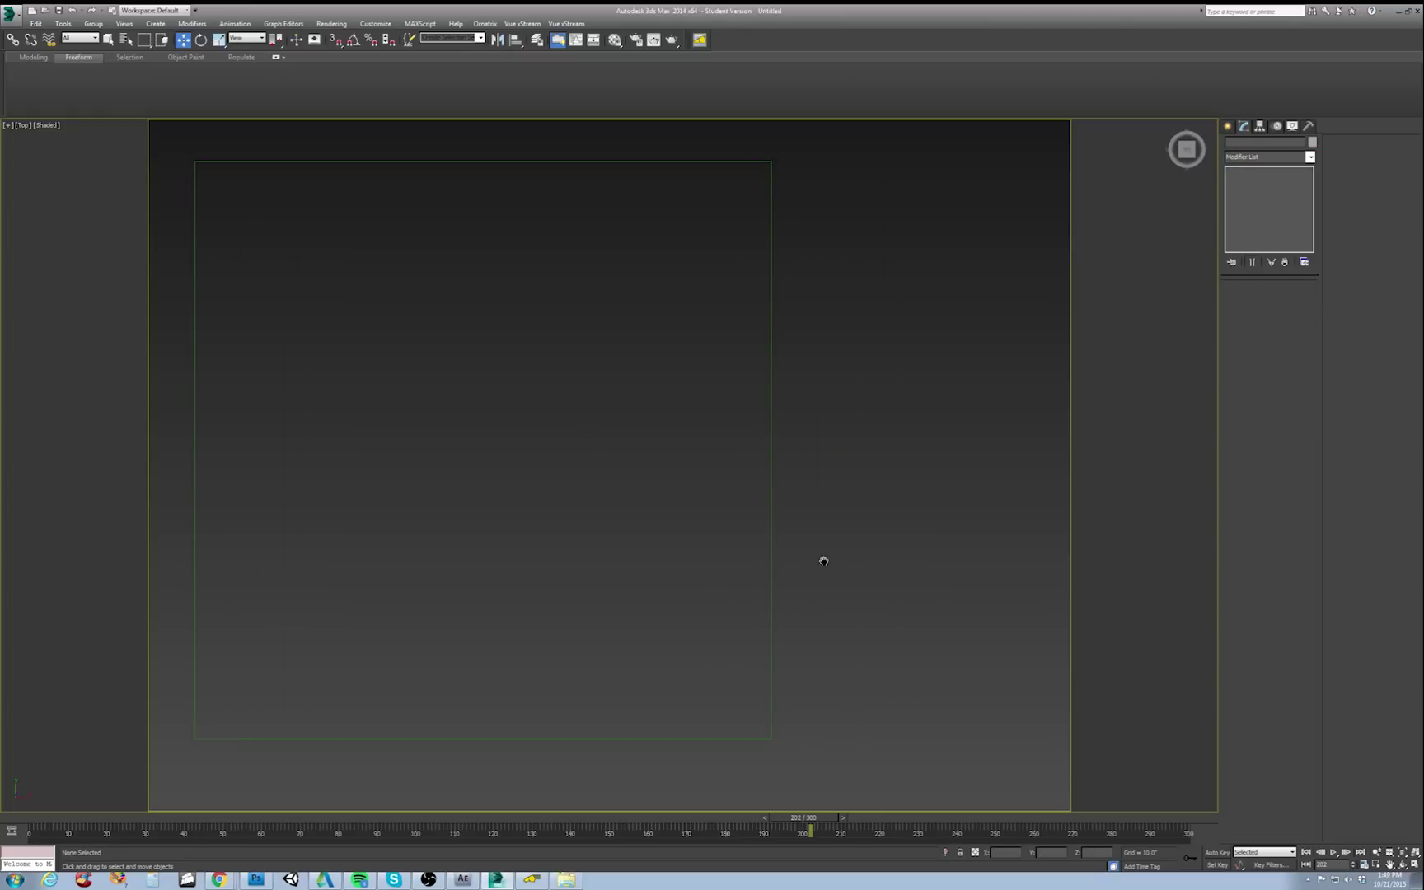
pyautogui.click(1227, 126)
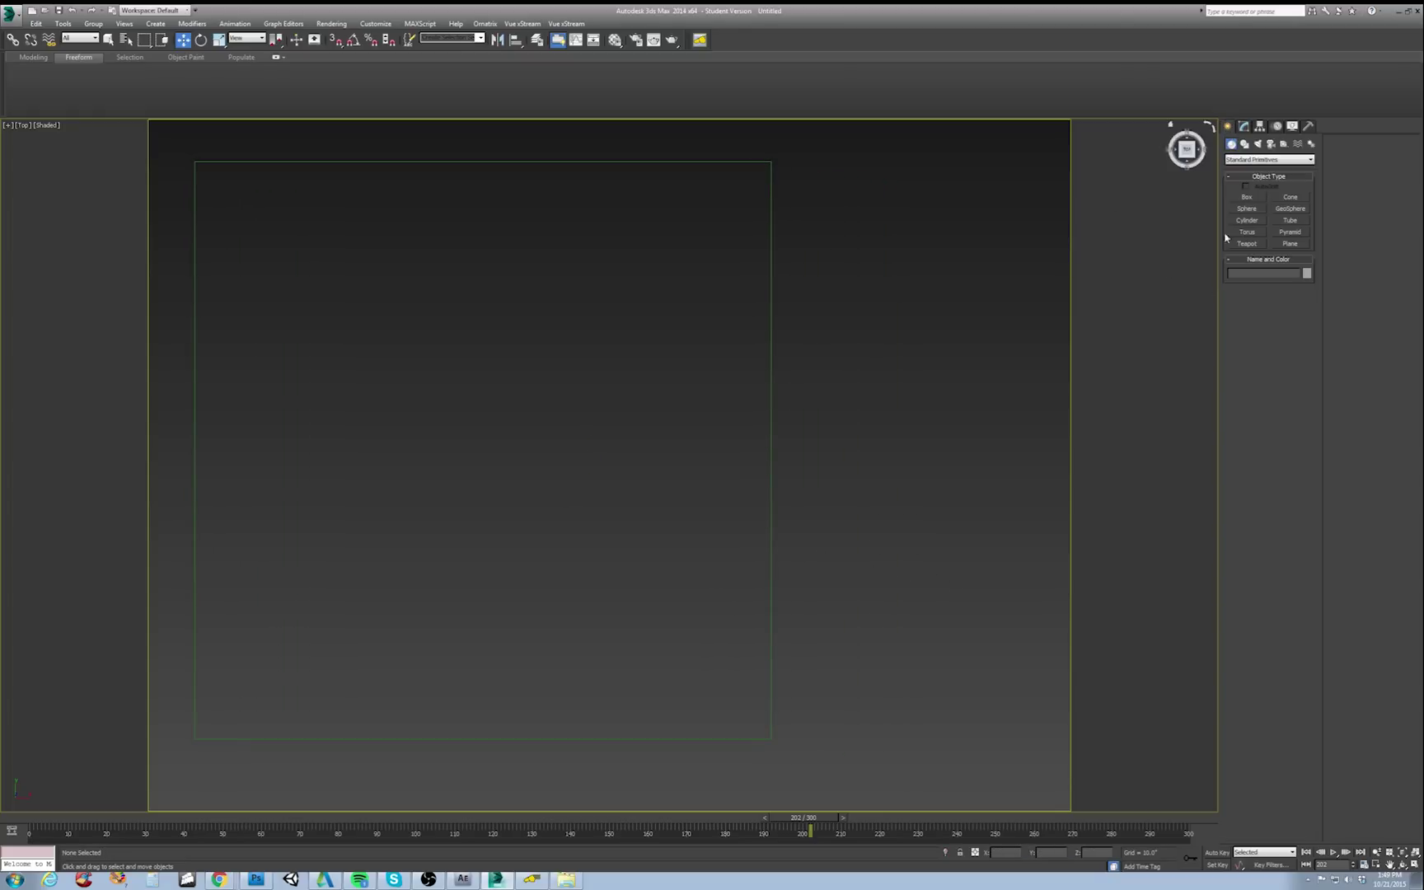
pyautogui.click(1291, 243)
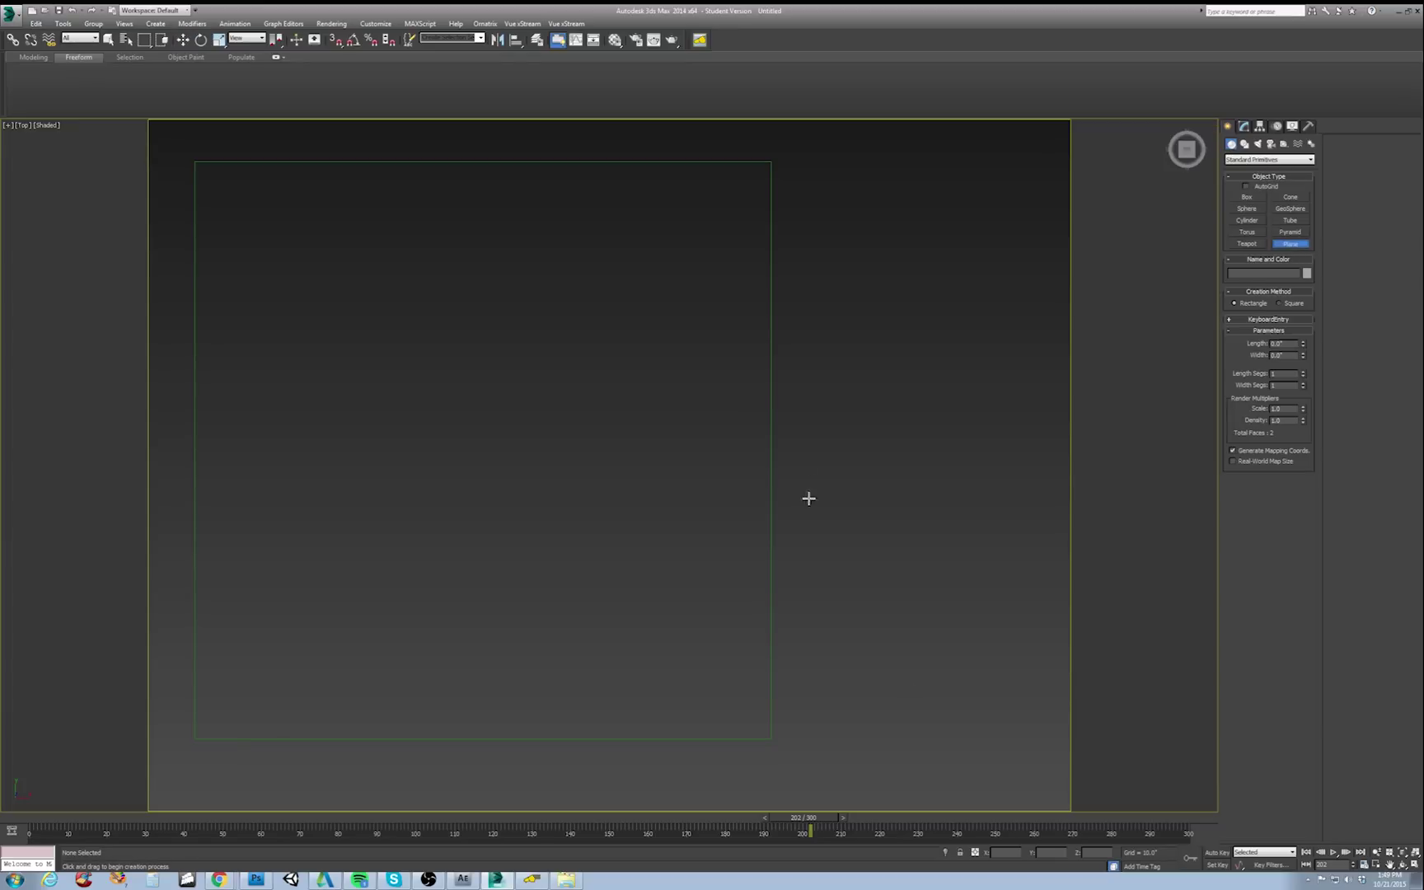
pyautogui.moveTo(810, 375); pyautogui.dragTo(835, 401)
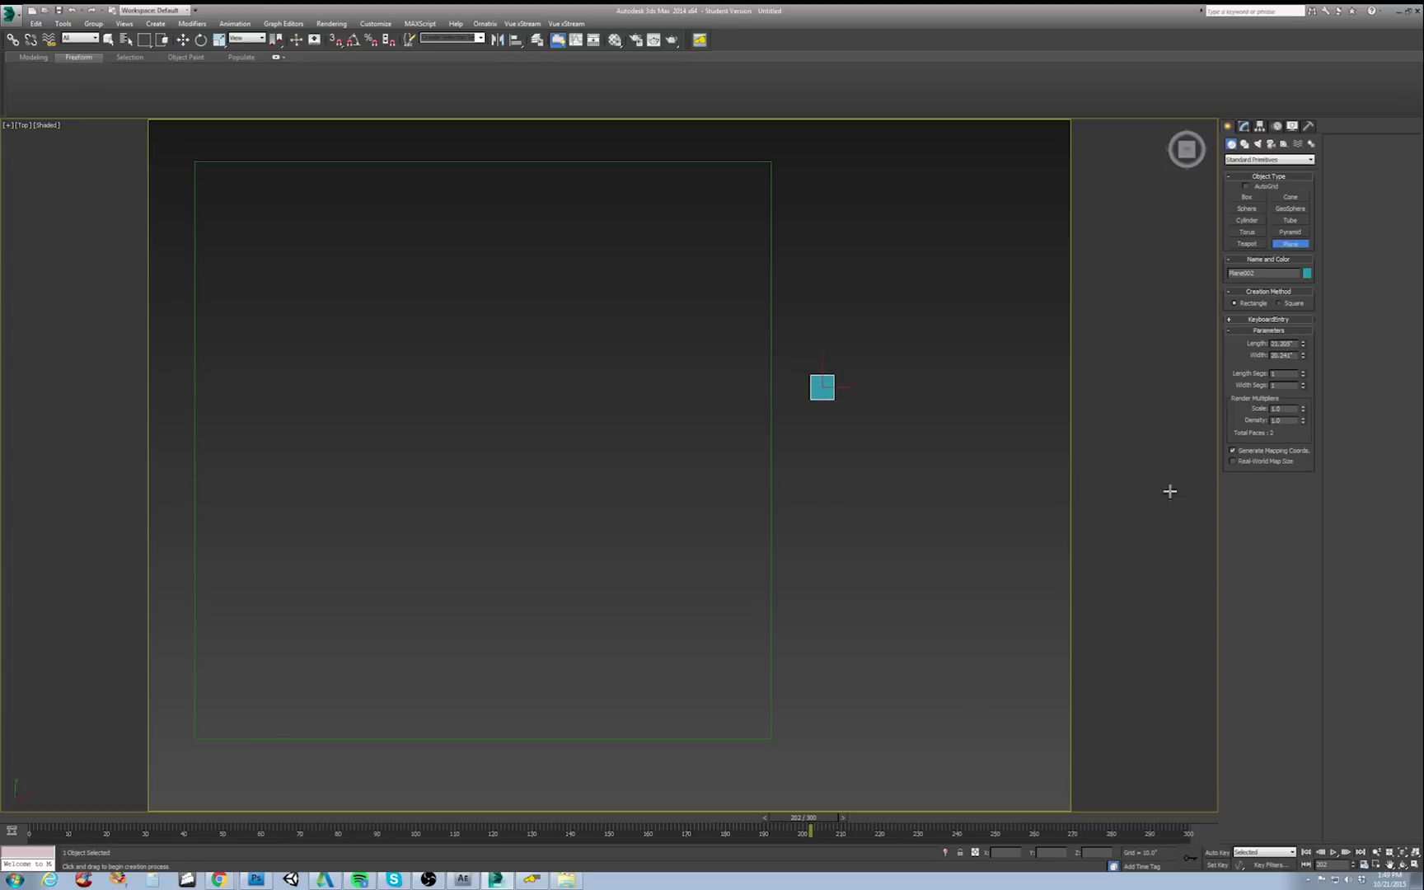
pyautogui.doubleClick(1295, 344)
pyautogui.write('20')
pyautogui.press('Tab')
pyautogui.write('20')
# Move the small plane about 56 inches up along Y and convert both planes to Editable Poly
pyautogui.click(182, 39)
pyautogui.moveTo(821, 369); pyautogui.dragTo(821, 305)
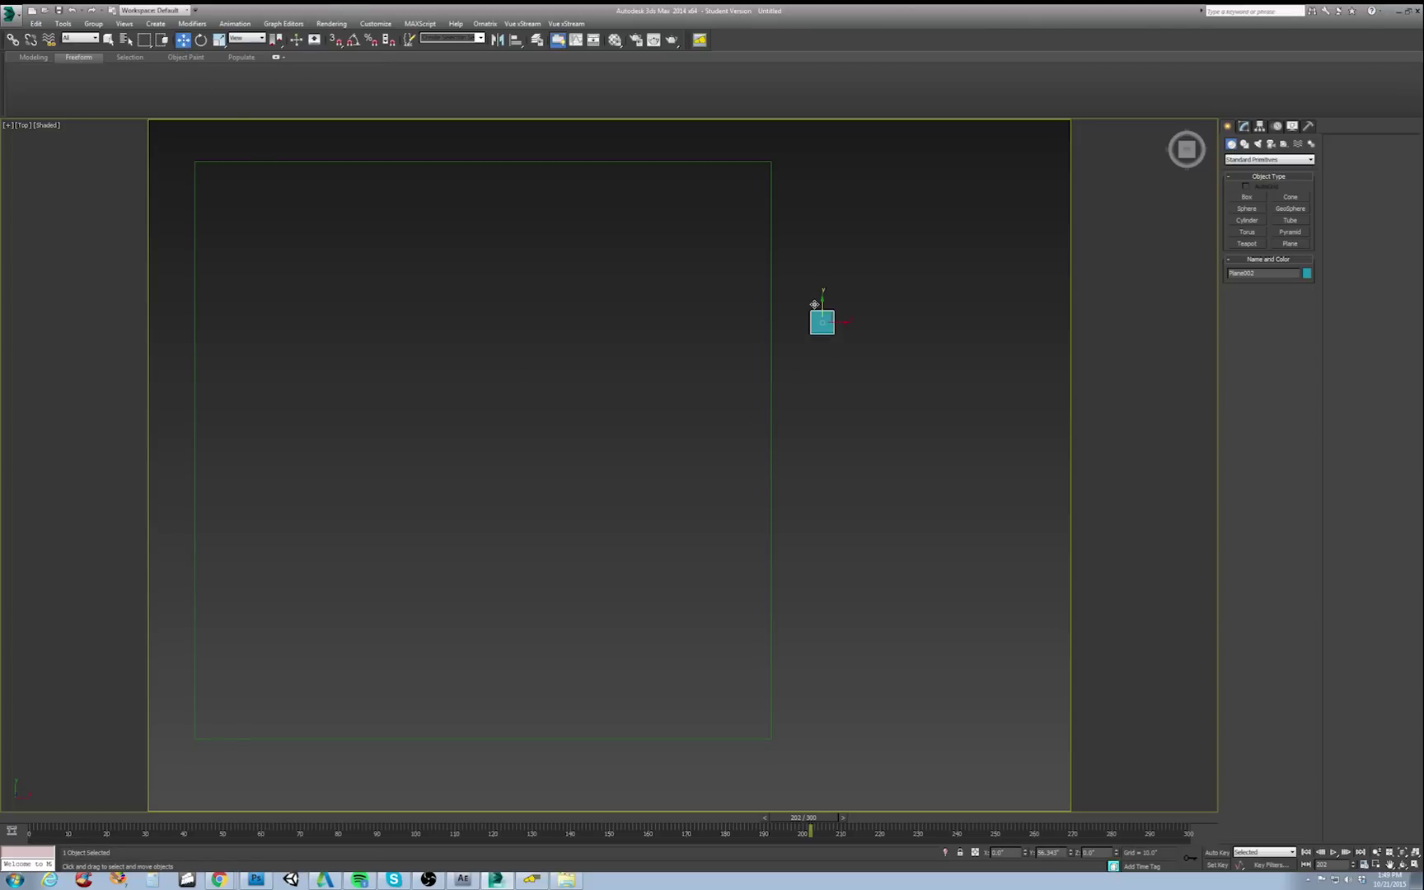
pyautogui.click(961, 509)
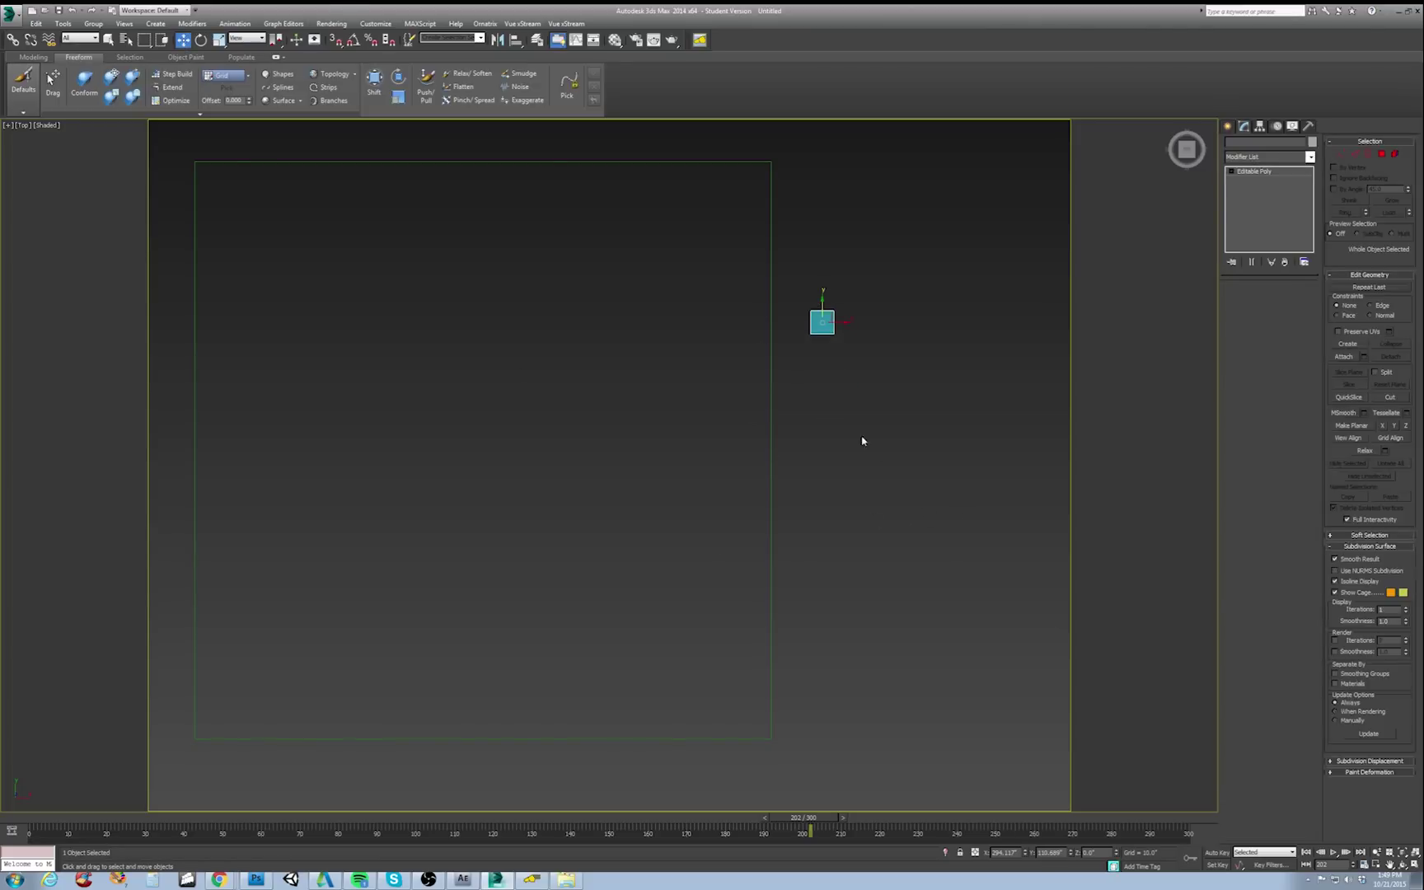
# Rename the large plane Emitter and the small plane Reference
pyautogui.click(770, 417)
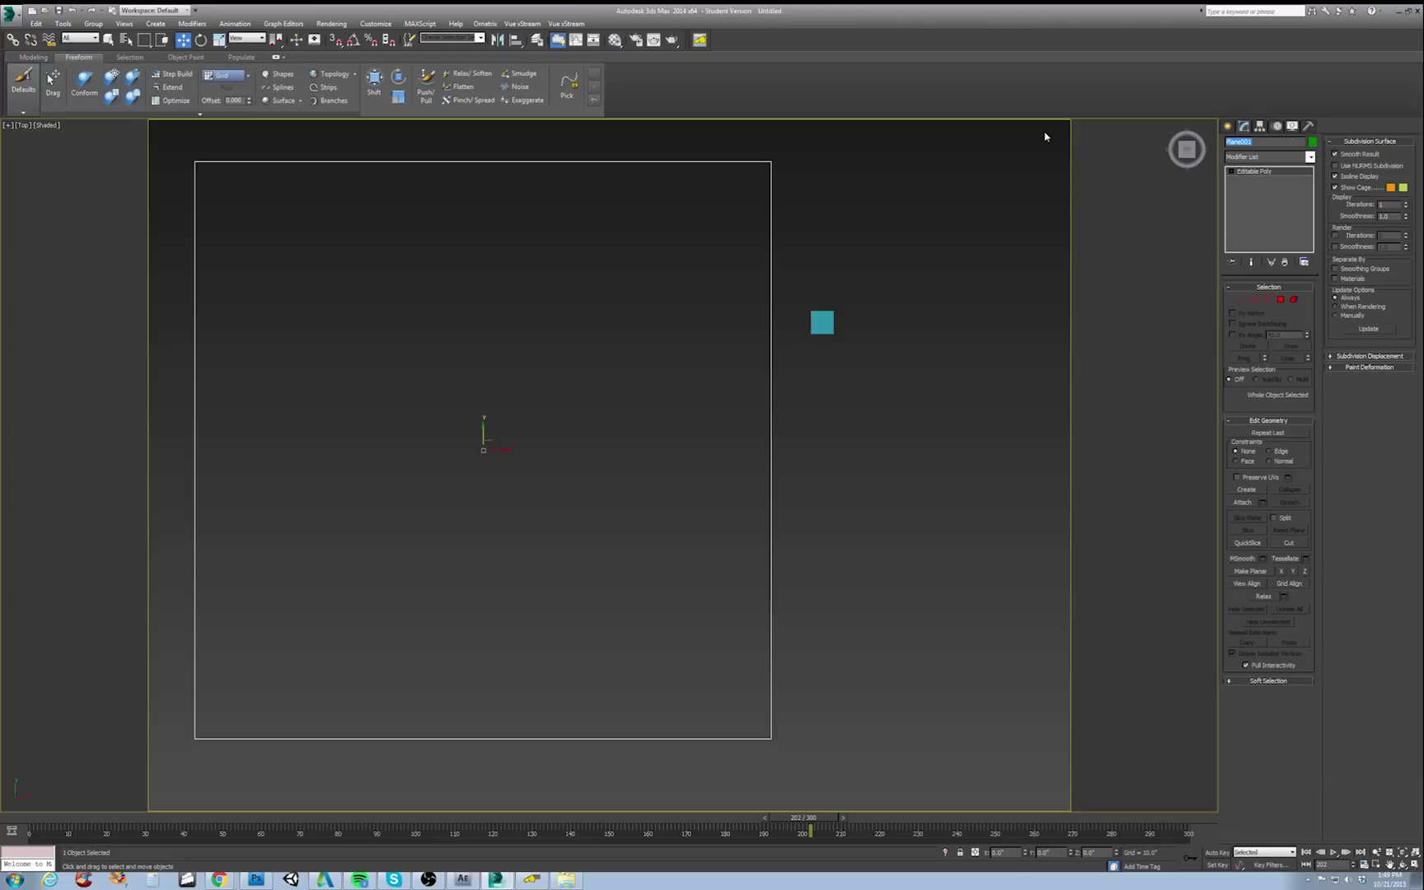
pyautogui.write('Emitter')
pyautogui.click(822, 323)
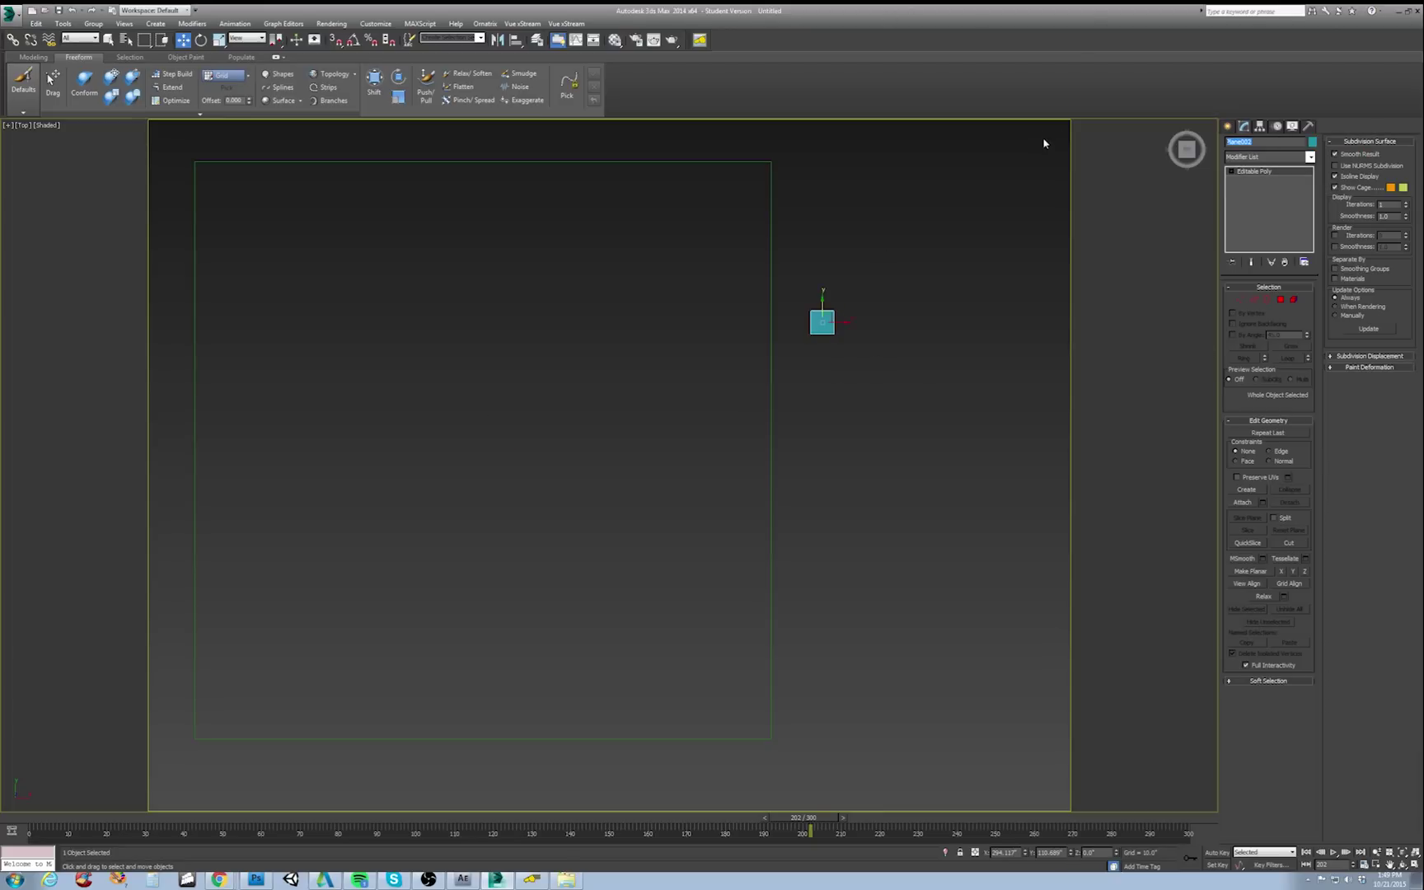
pyautogui.write('Reference')
pyautogui.click(899, 310)
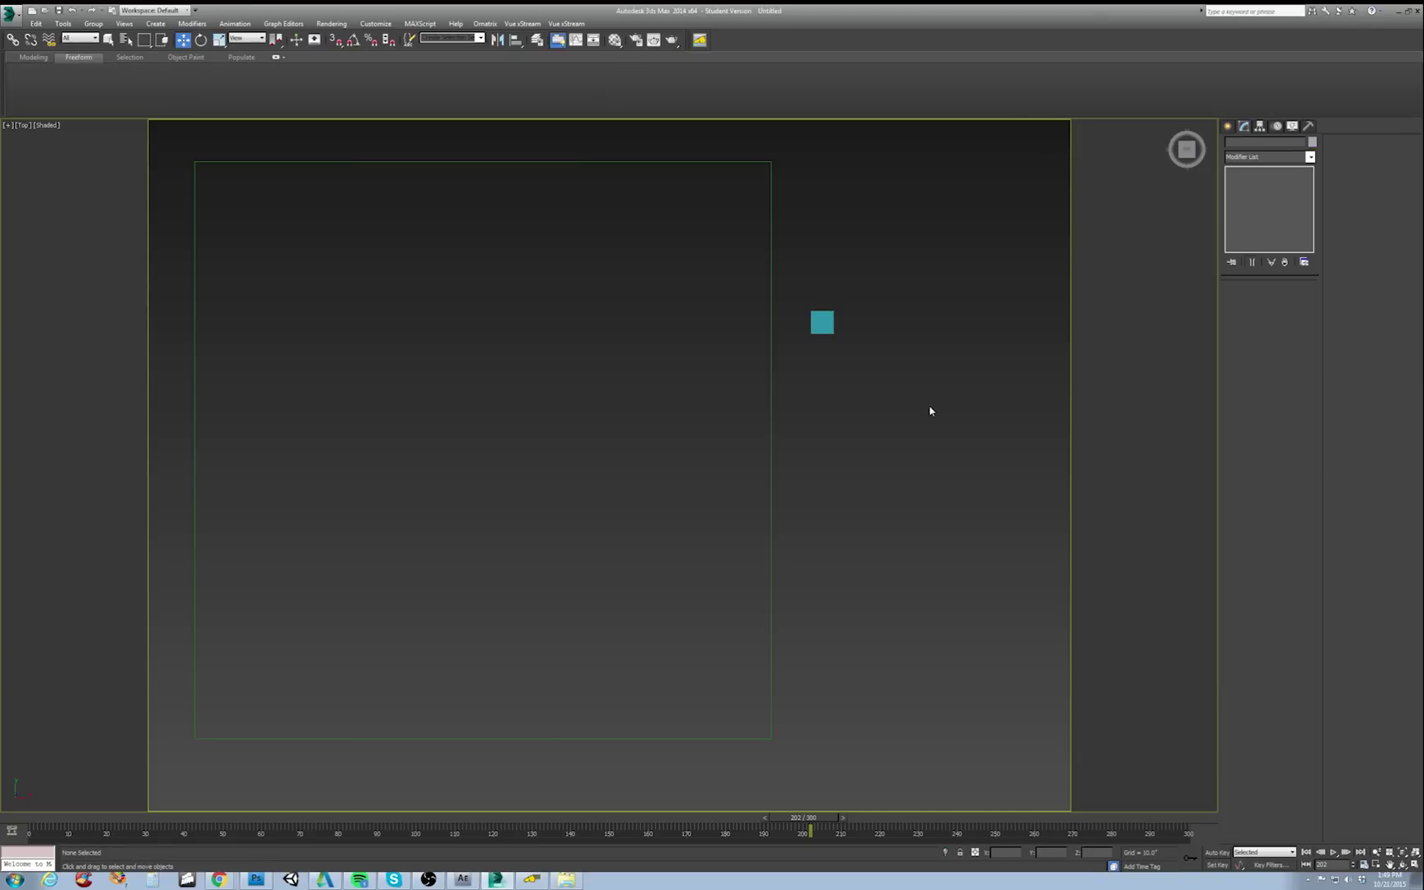
# Create a PF Source particle system about 97 by 94 inches beside the large plane and move it just above the small plane
pyautogui.moveTo(932, 410); pyautogui.dragTo(910, 395, button='middle')
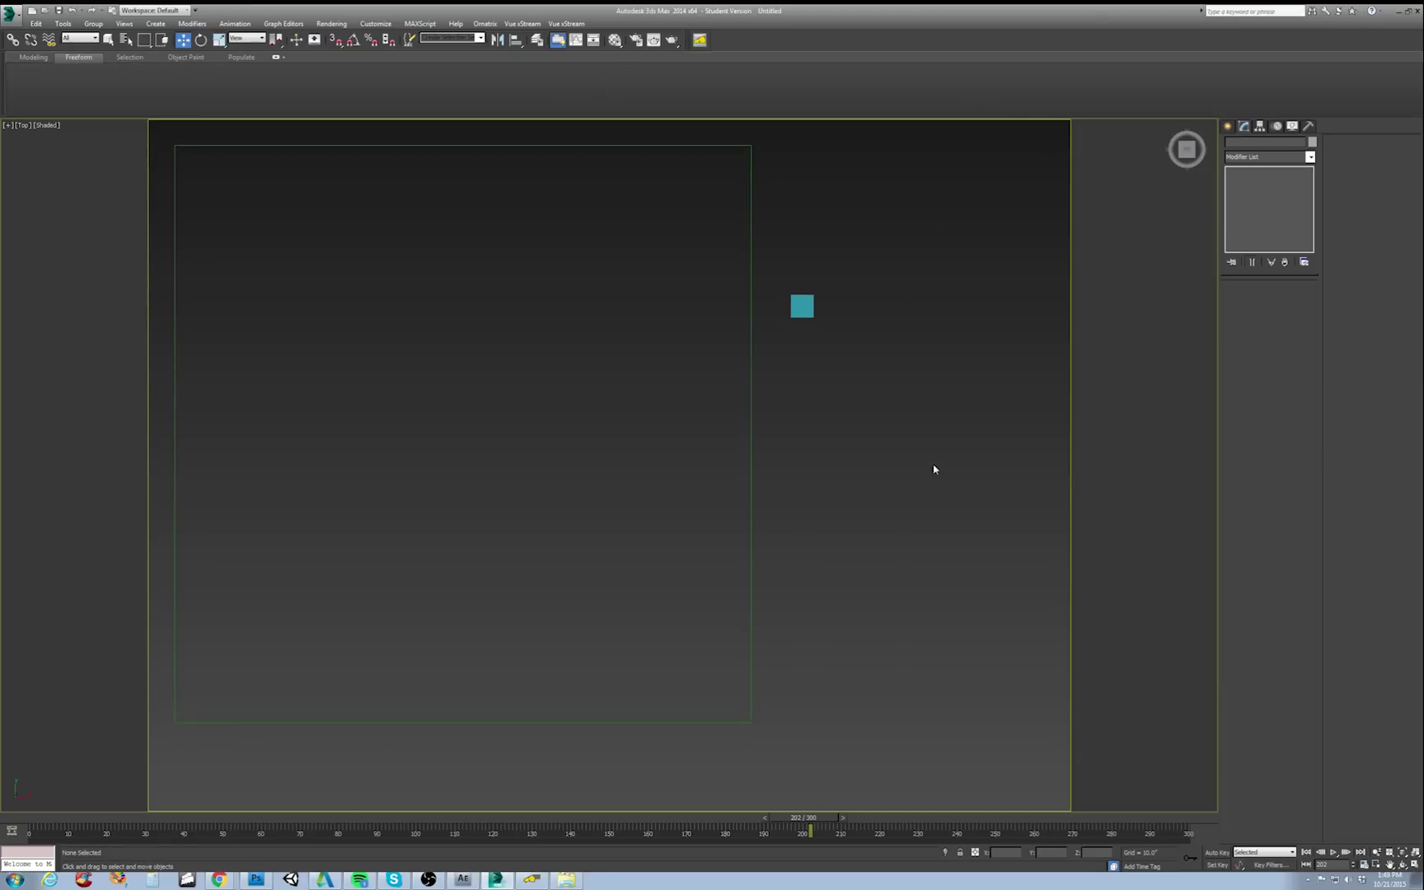
pyautogui.click(1228, 128)
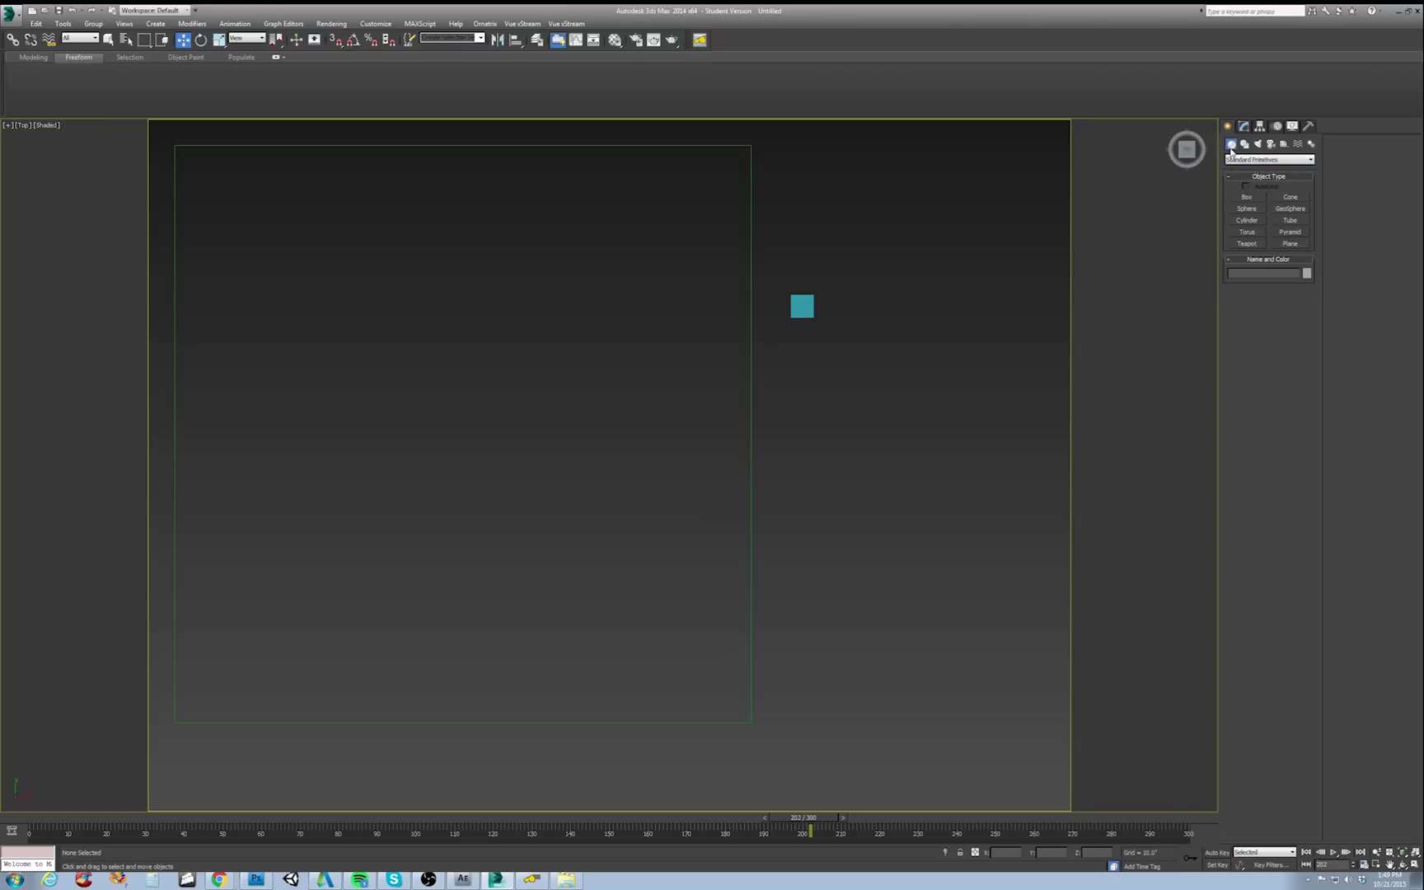
pyautogui.click(1233, 161)
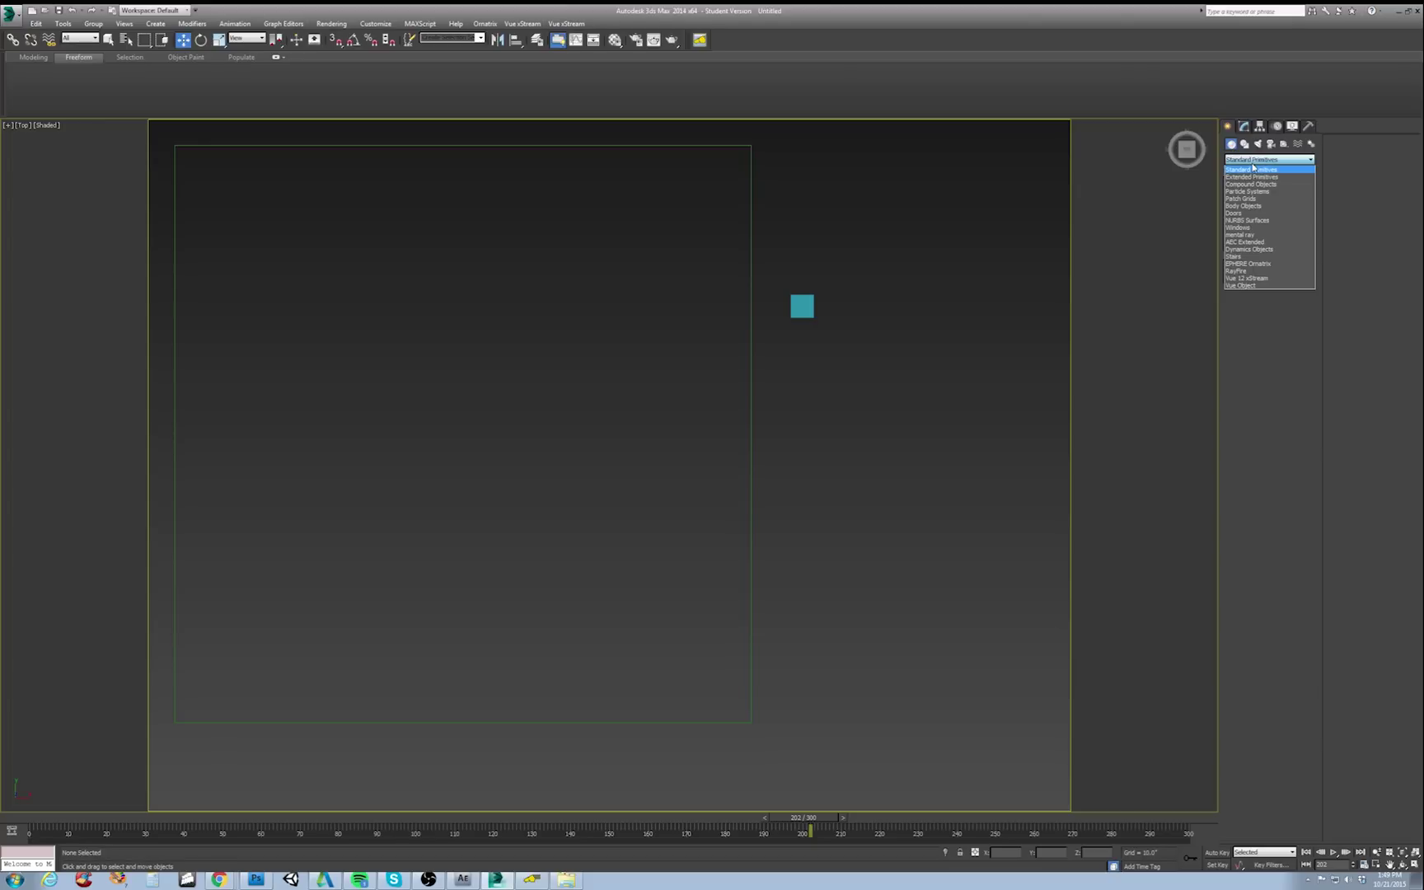
pyautogui.click(1258, 191)
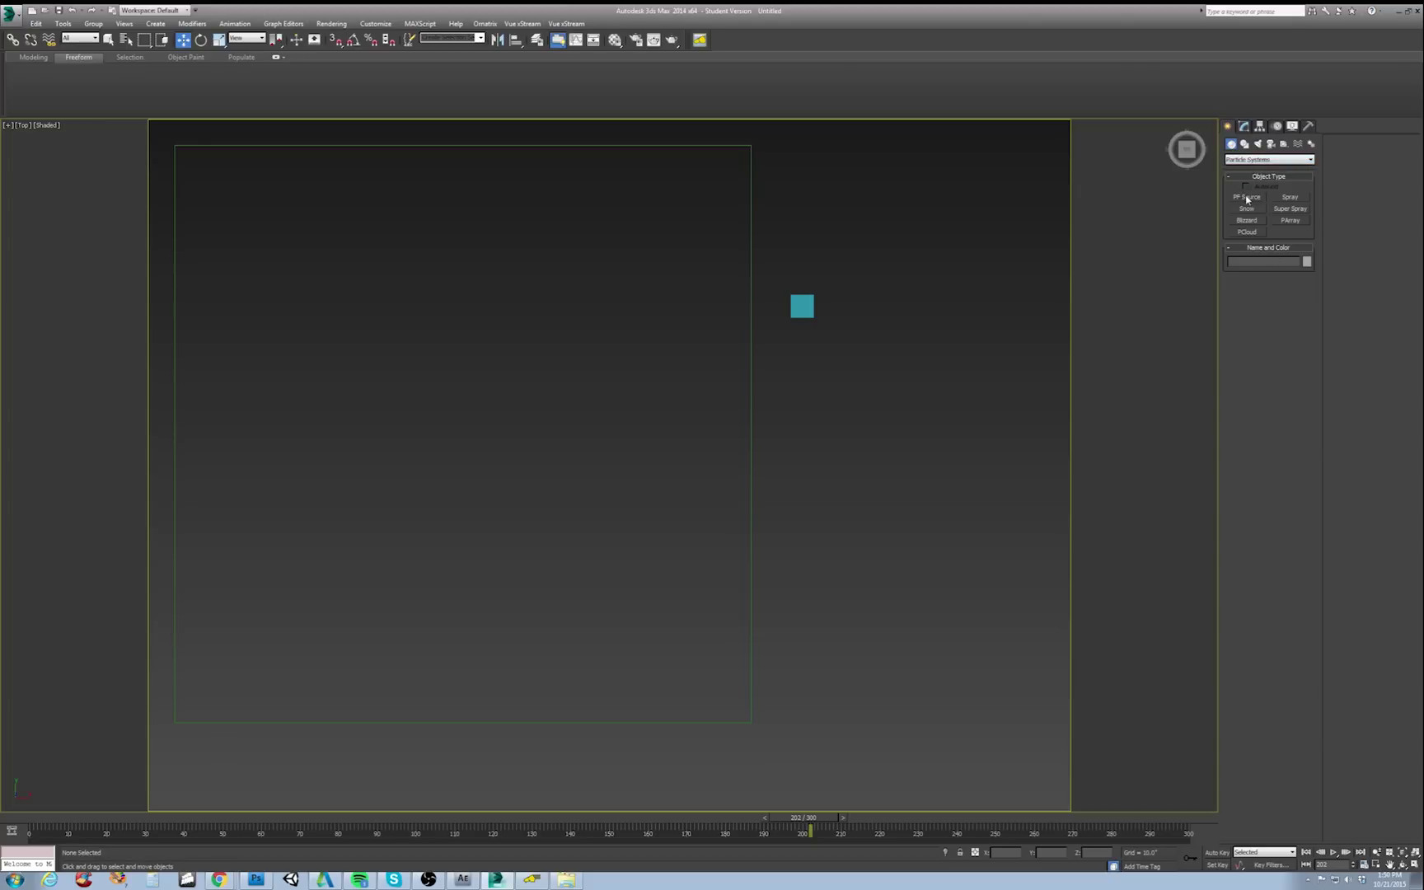
pyautogui.click(1247, 199)
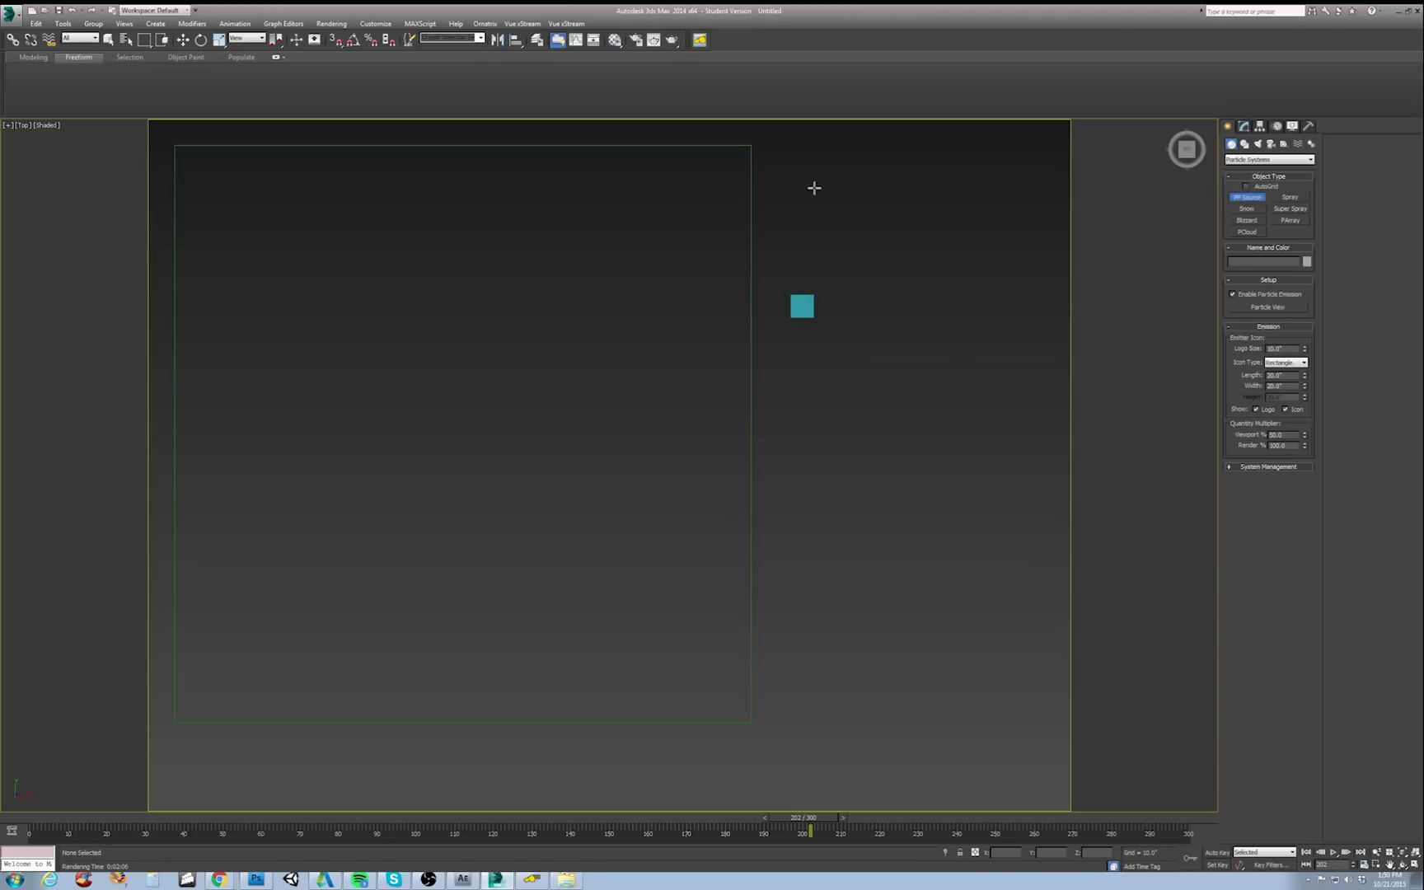
pyautogui.moveTo(818, 183); pyautogui.dragTo(927, 296)
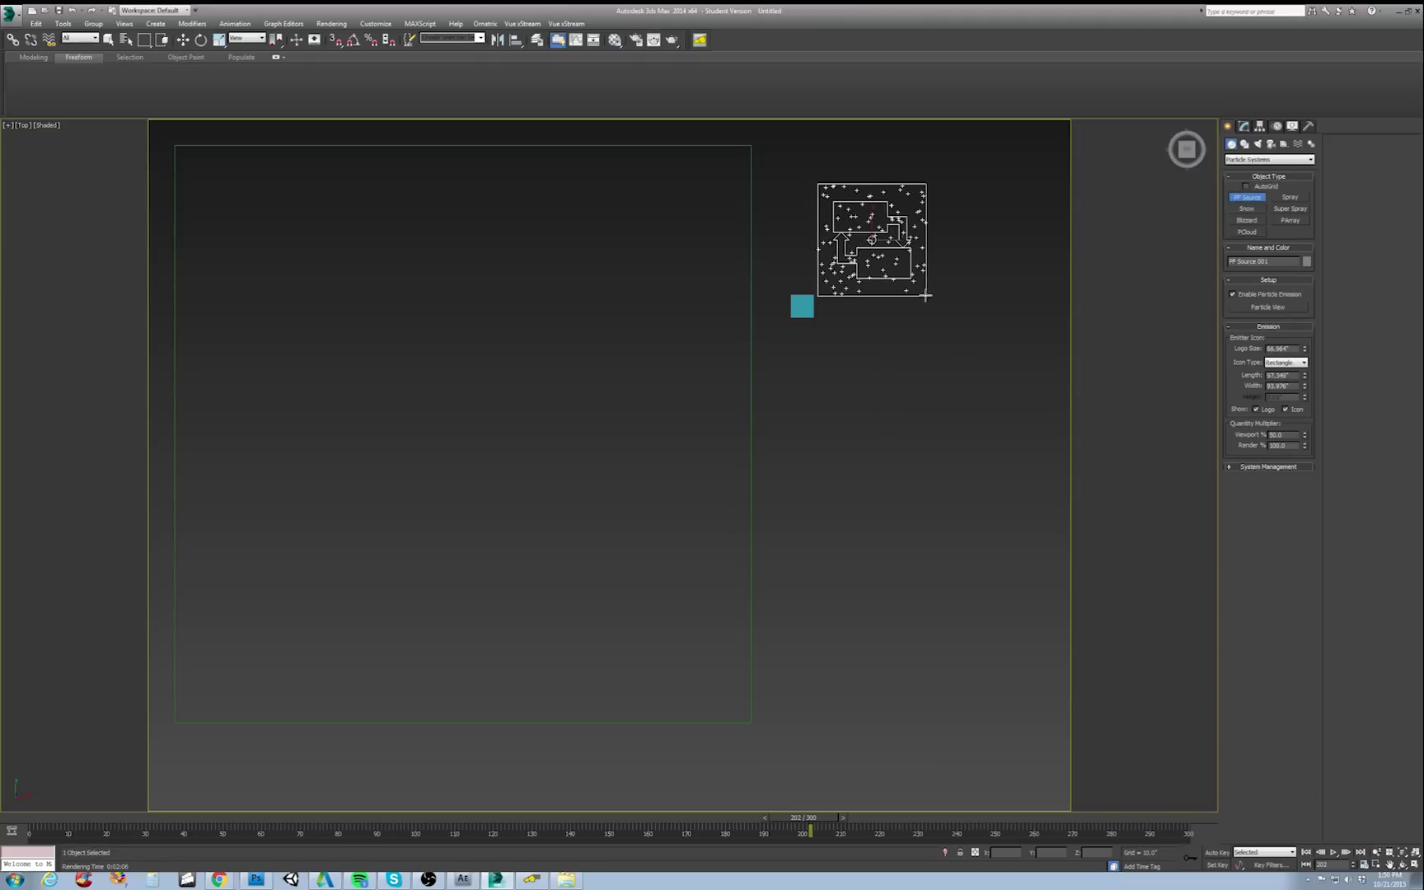
pyautogui.click(183, 39)
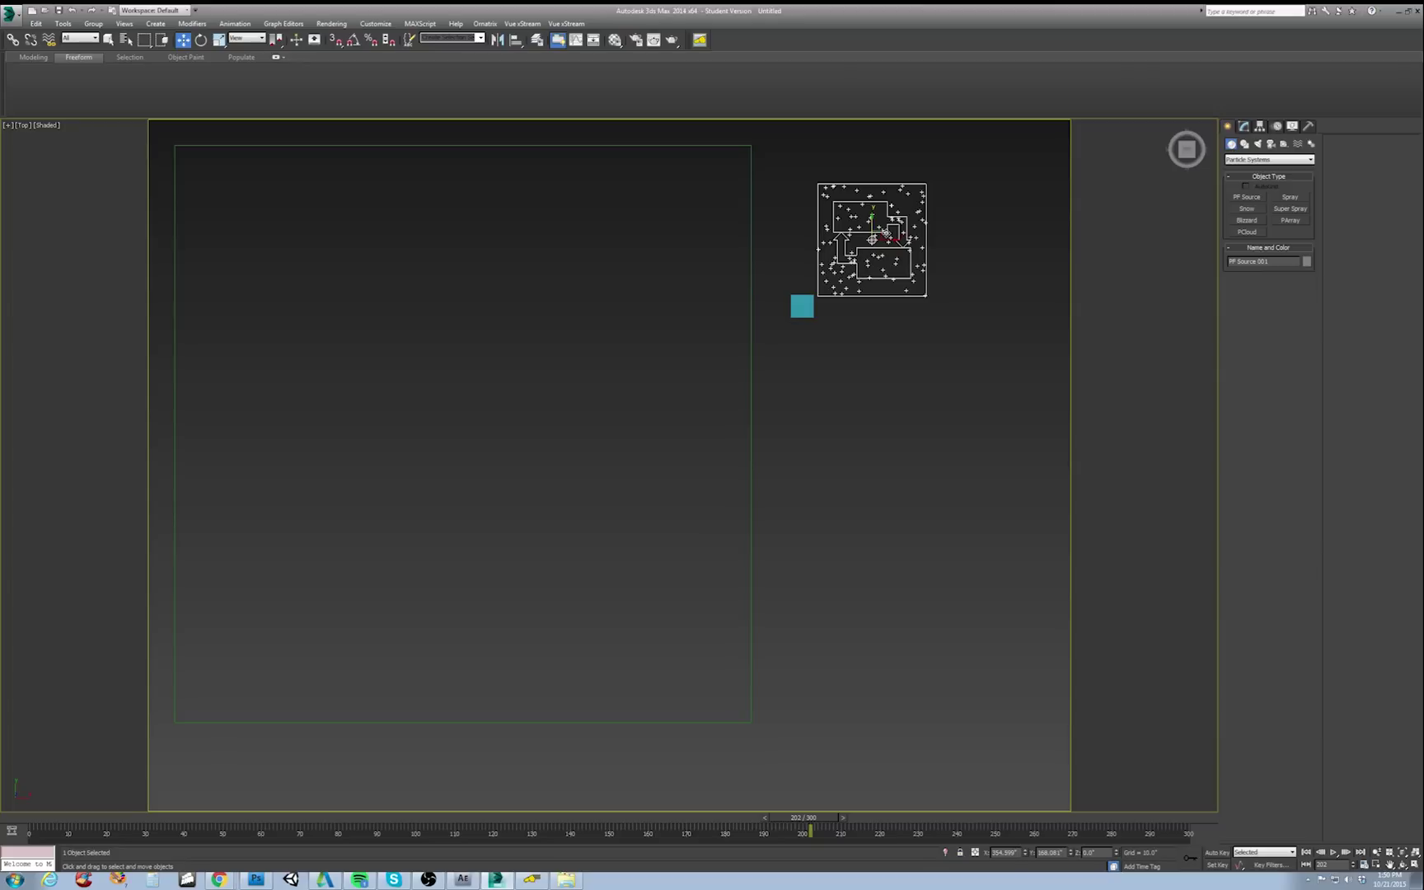
pyautogui.moveTo(886, 234); pyautogui.dragTo(859, 219)
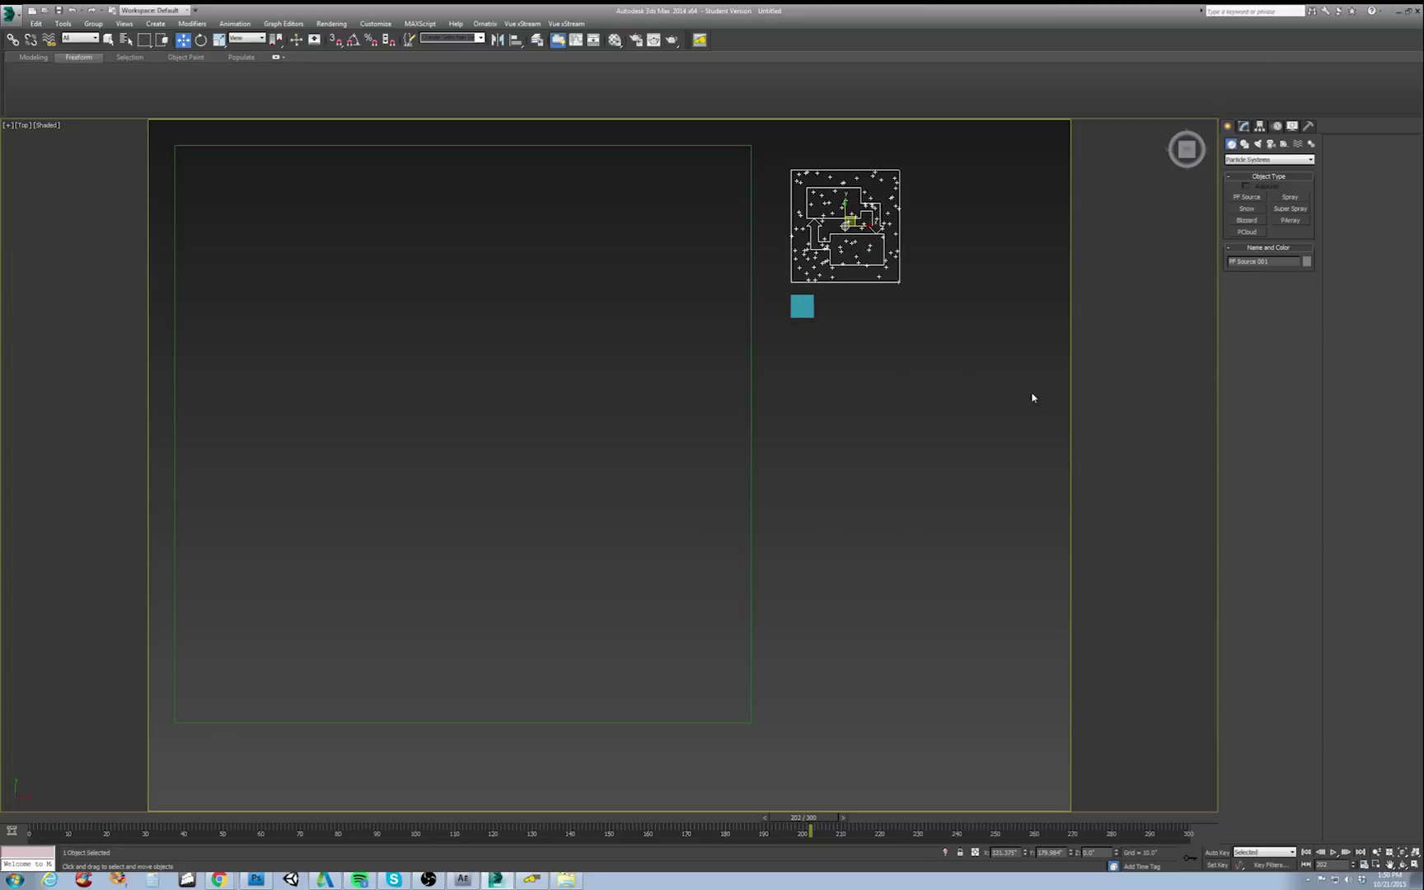
# Open Particle View for the PF Source and move its window clear of the particle icon and its parameters
pyautogui.moveTo(989, 400); pyautogui.dragTo(1040, 416, button='middle')
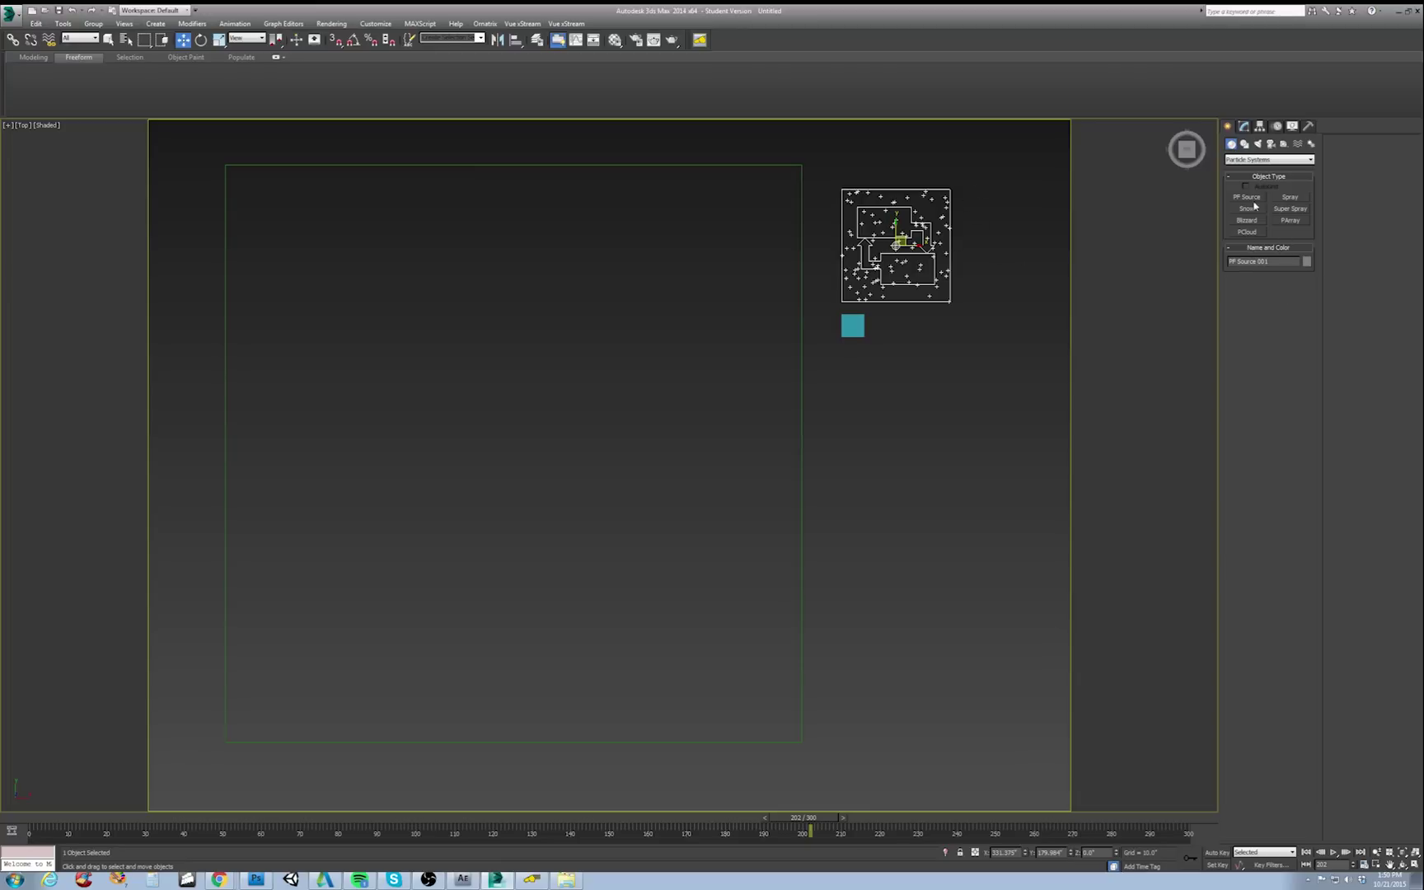
pyautogui.click(1245, 126)
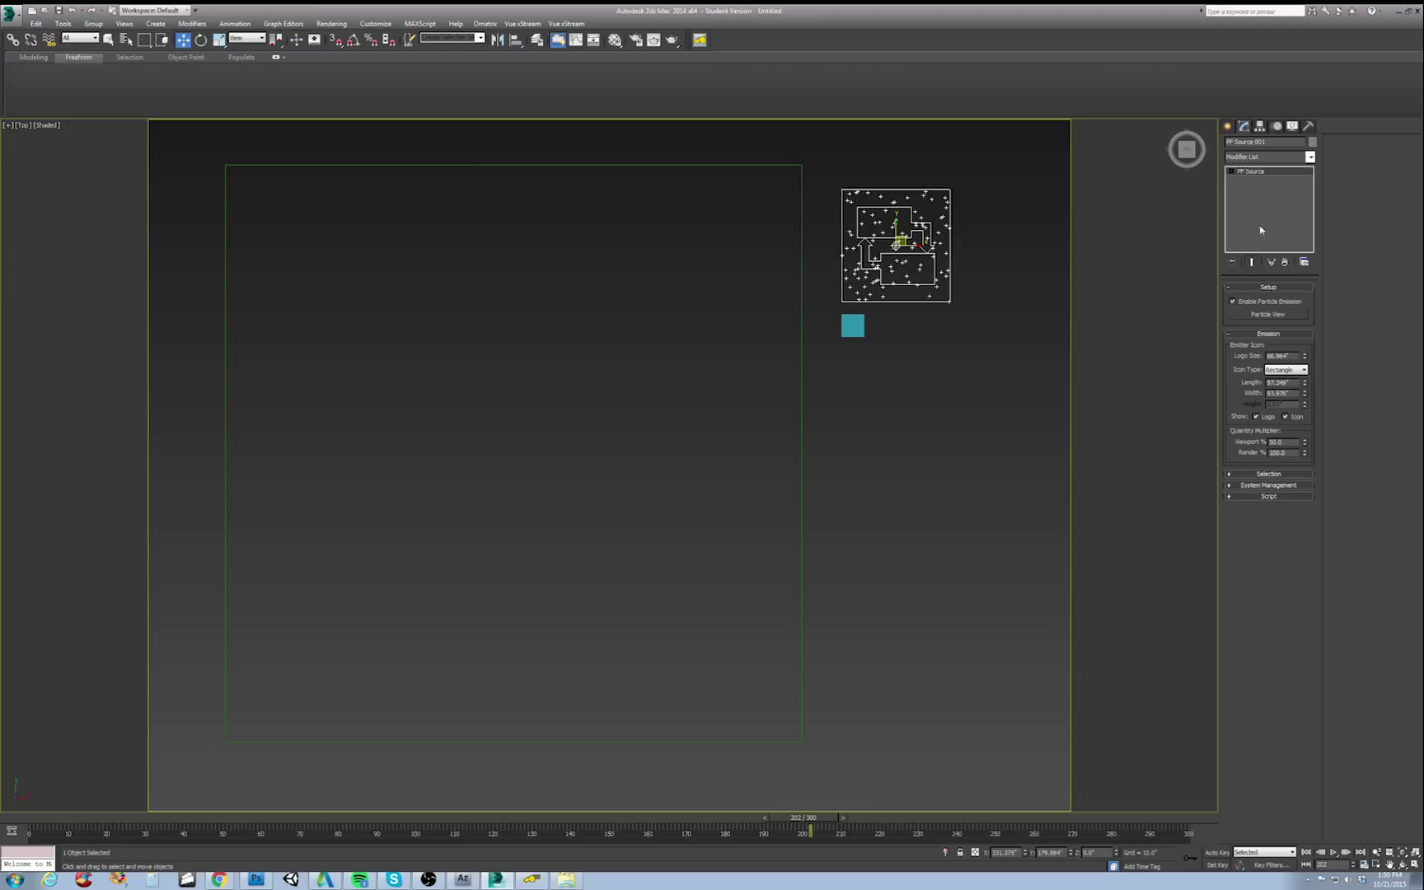
pyautogui.click(1268, 314)
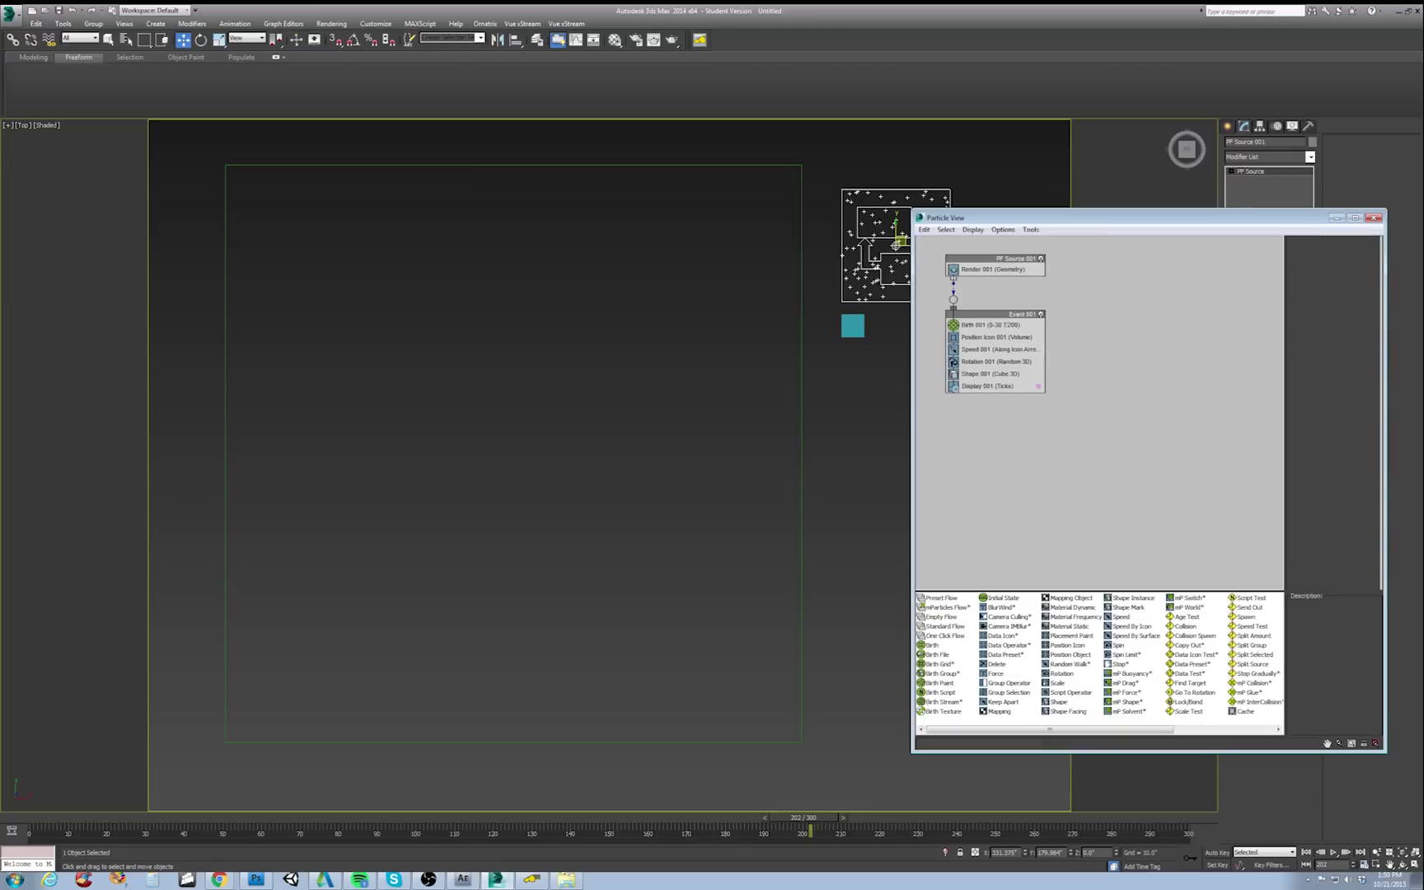
pyautogui.moveTo(1071, 217); pyautogui.dragTo(406, 187)
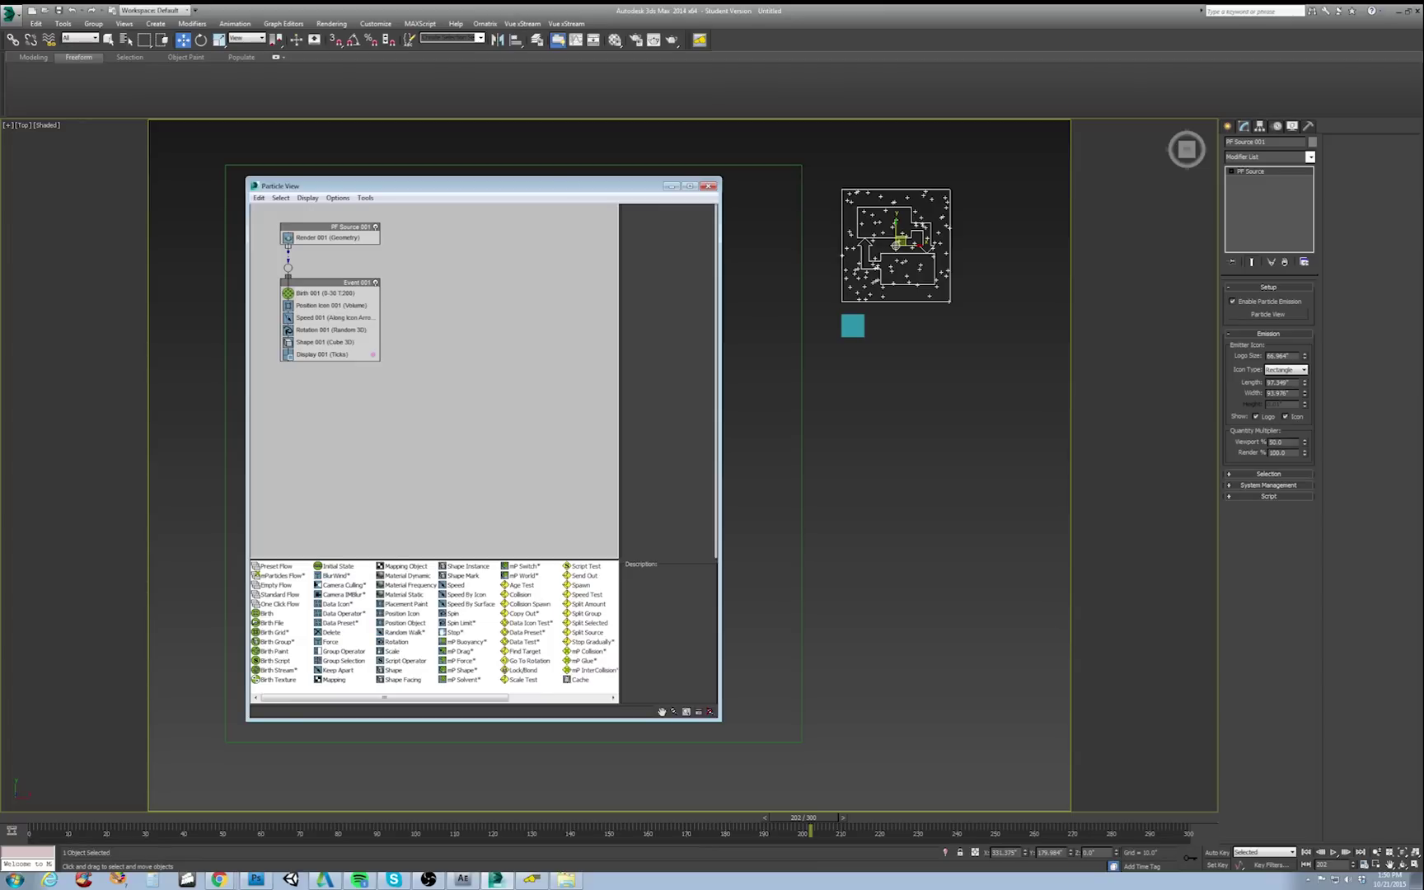
# Move the Particle View window off the Emitter plane and set the Shape operator to a 2D Square
pyautogui.moveTo(371, 185); pyautogui.dragTo(1015, 235)
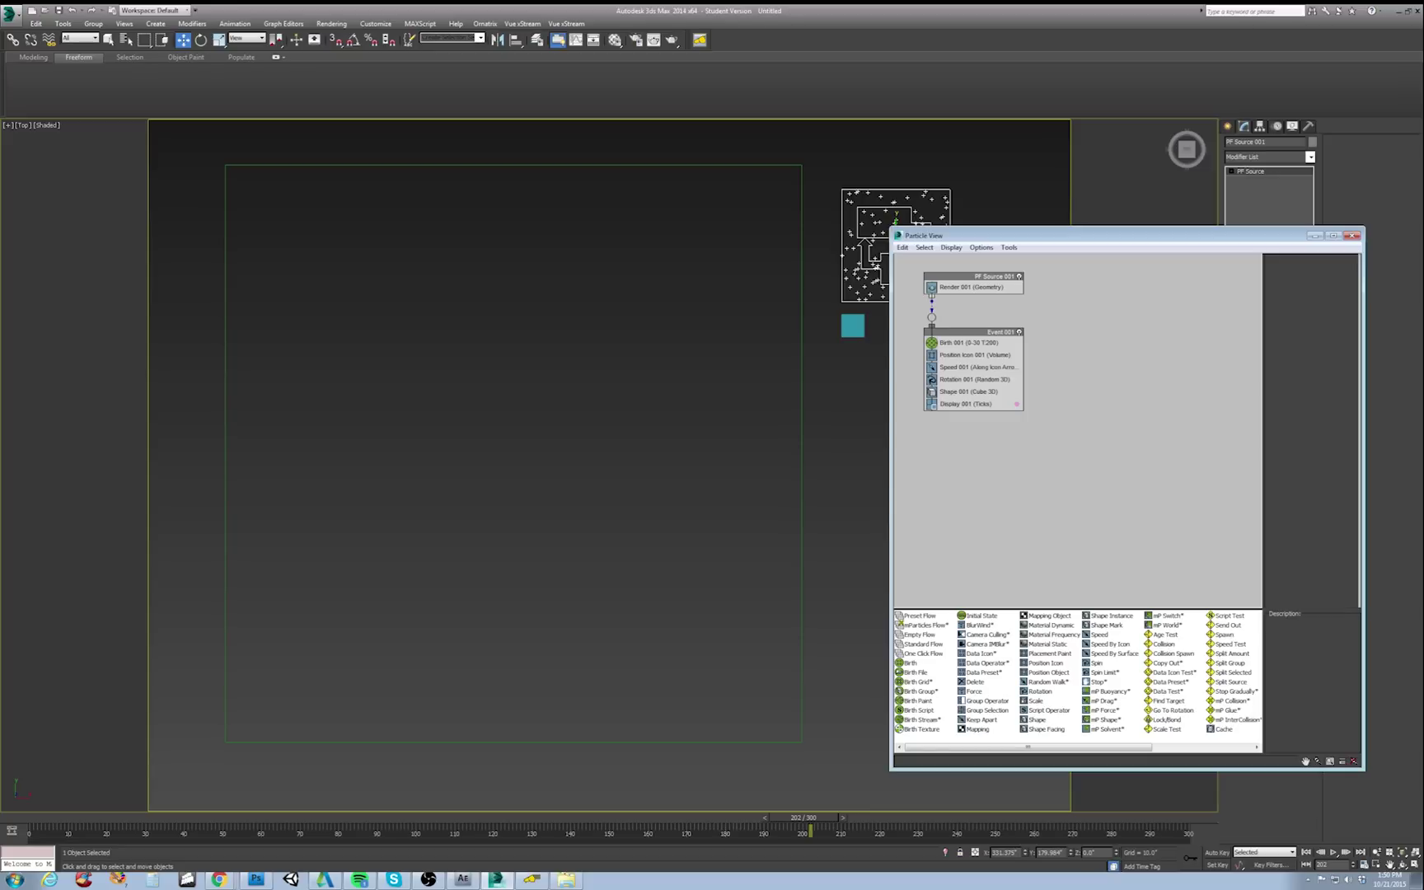
pyautogui.click(969, 392)
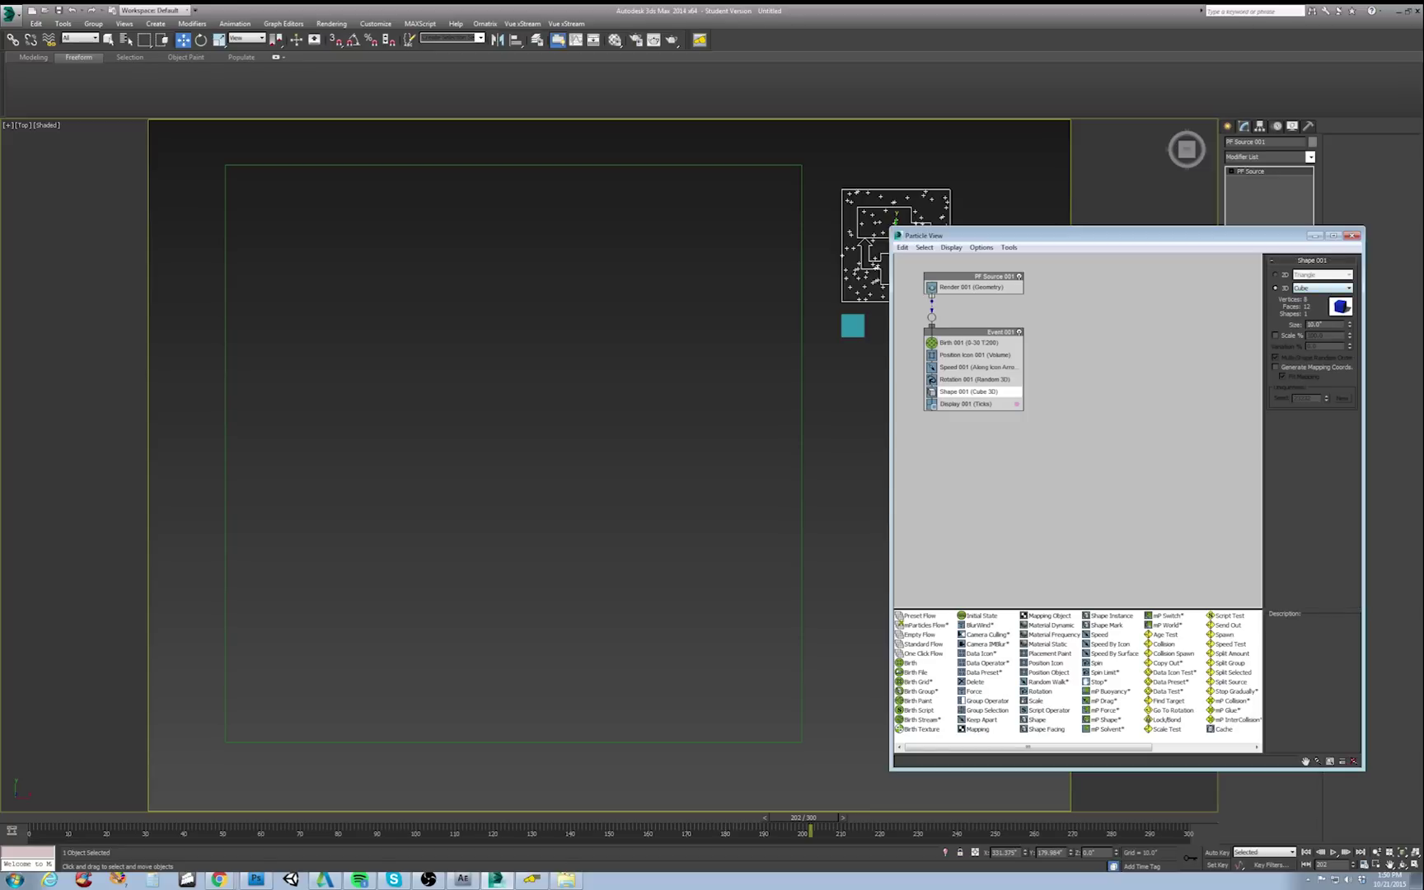
pyautogui.click(1276, 275)
pyautogui.click(1323, 275)
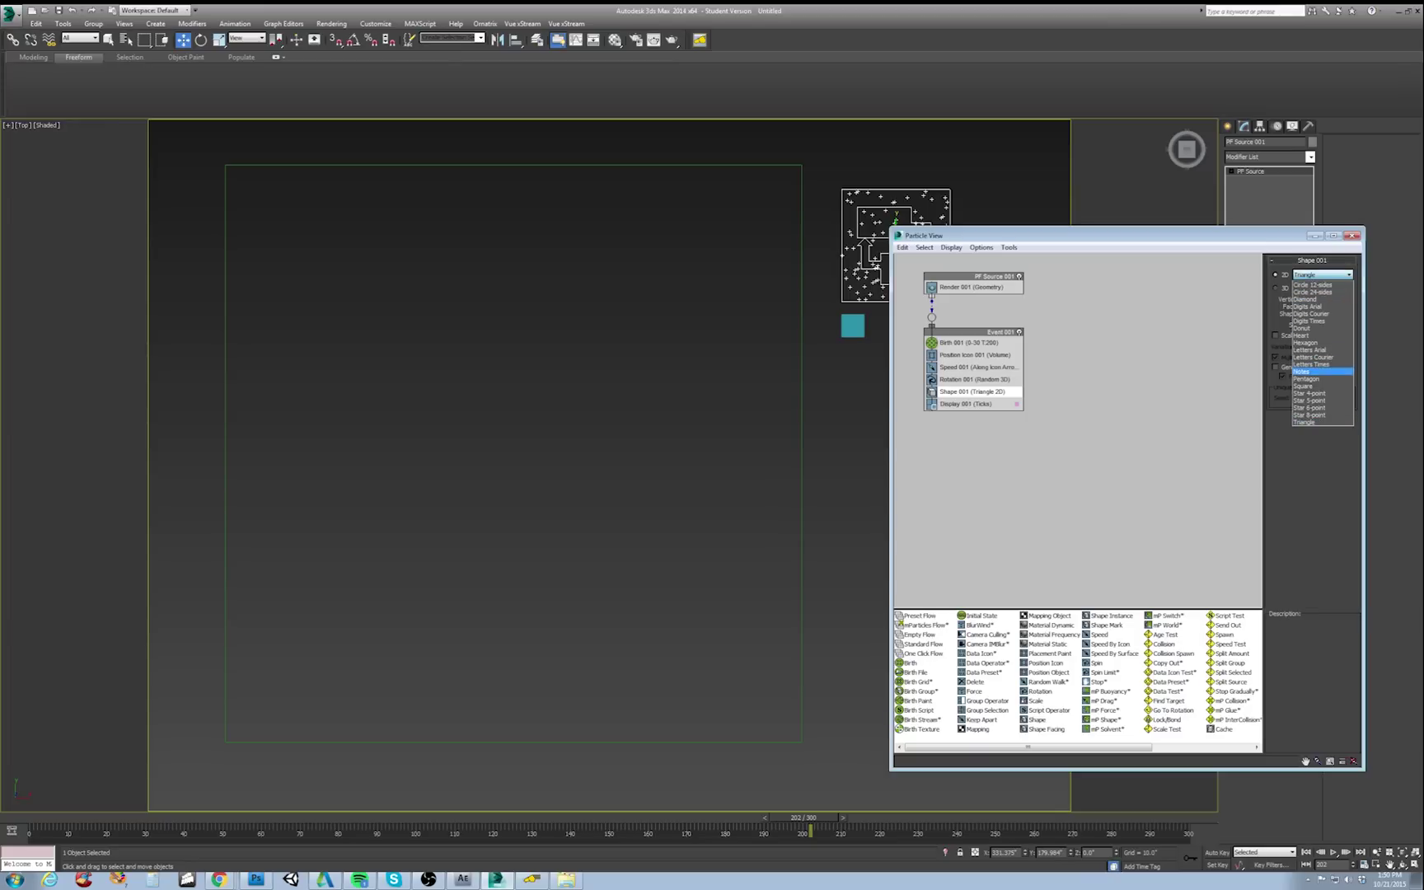
pyautogui.click(1311, 386)
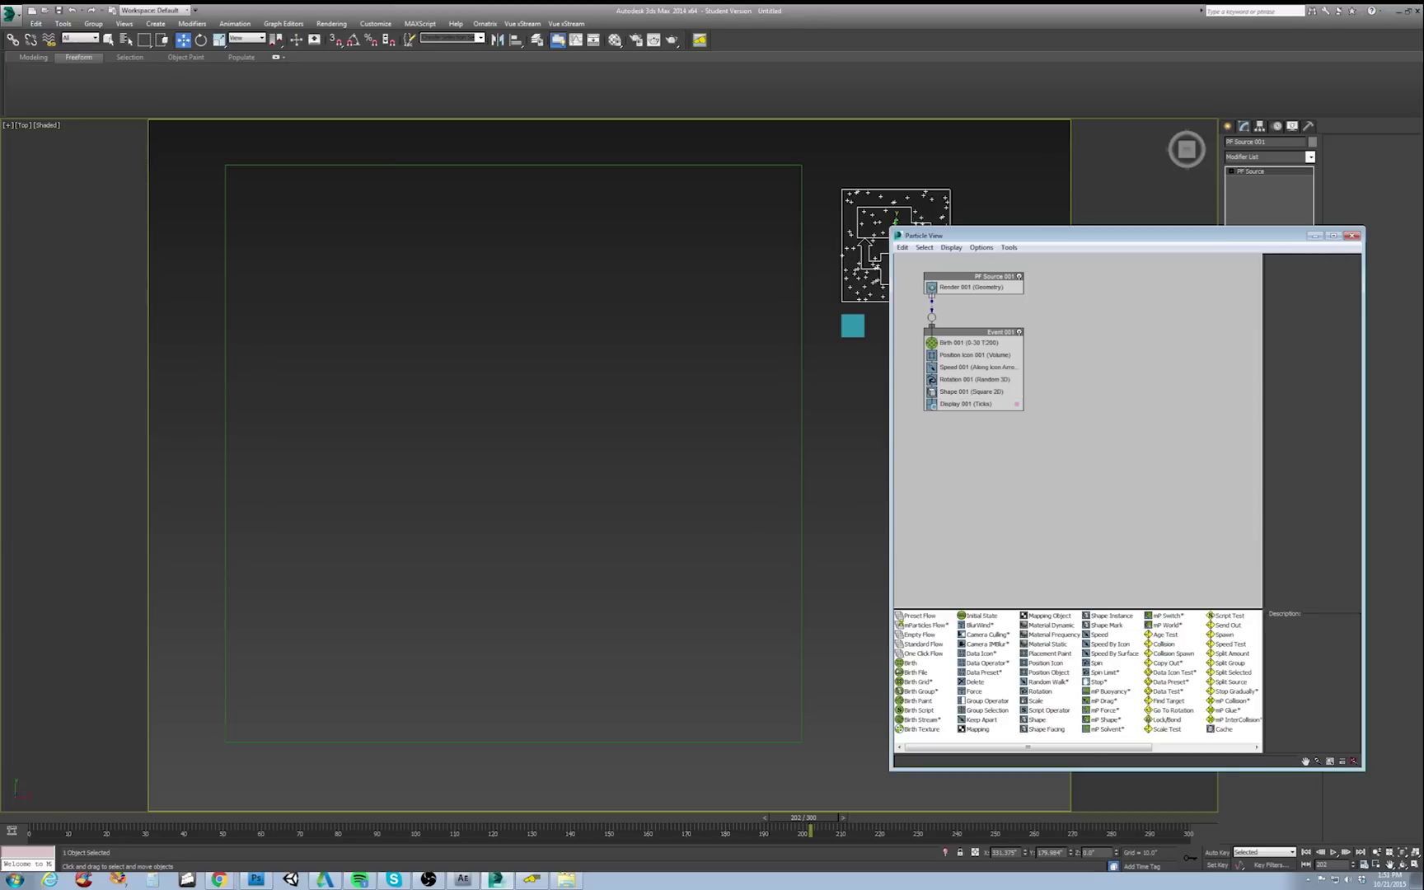
# Replace the Shape operator with a Shape Instance operator that uses the Reference plane as its particle geometry object
pyautogui.press('Delete')
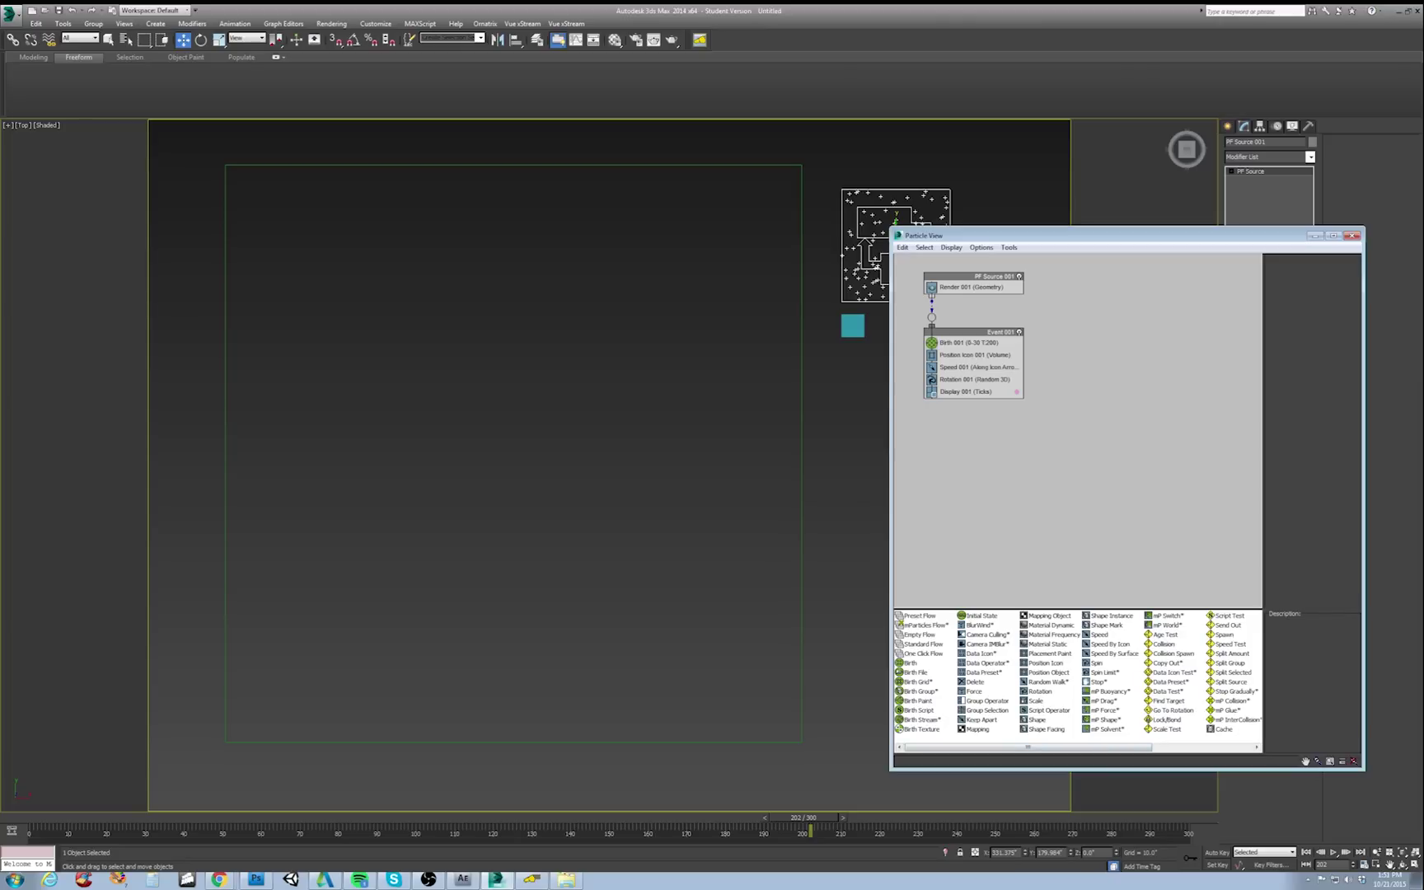
pyautogui.click(1112, 616)
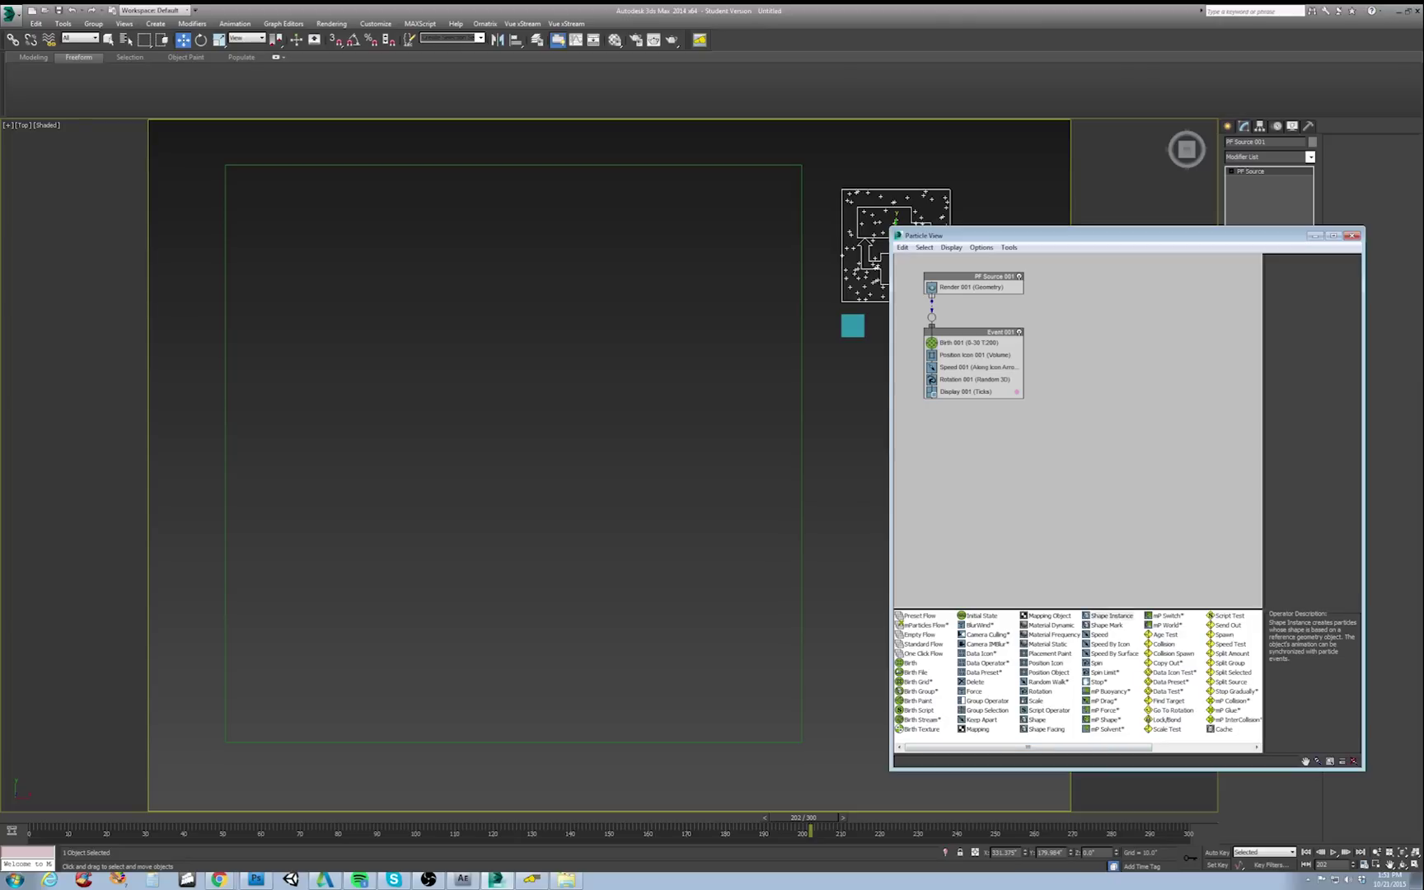
pyautogui.moveTo(1112, 615); pyautogui.dragTo(1022, 377)
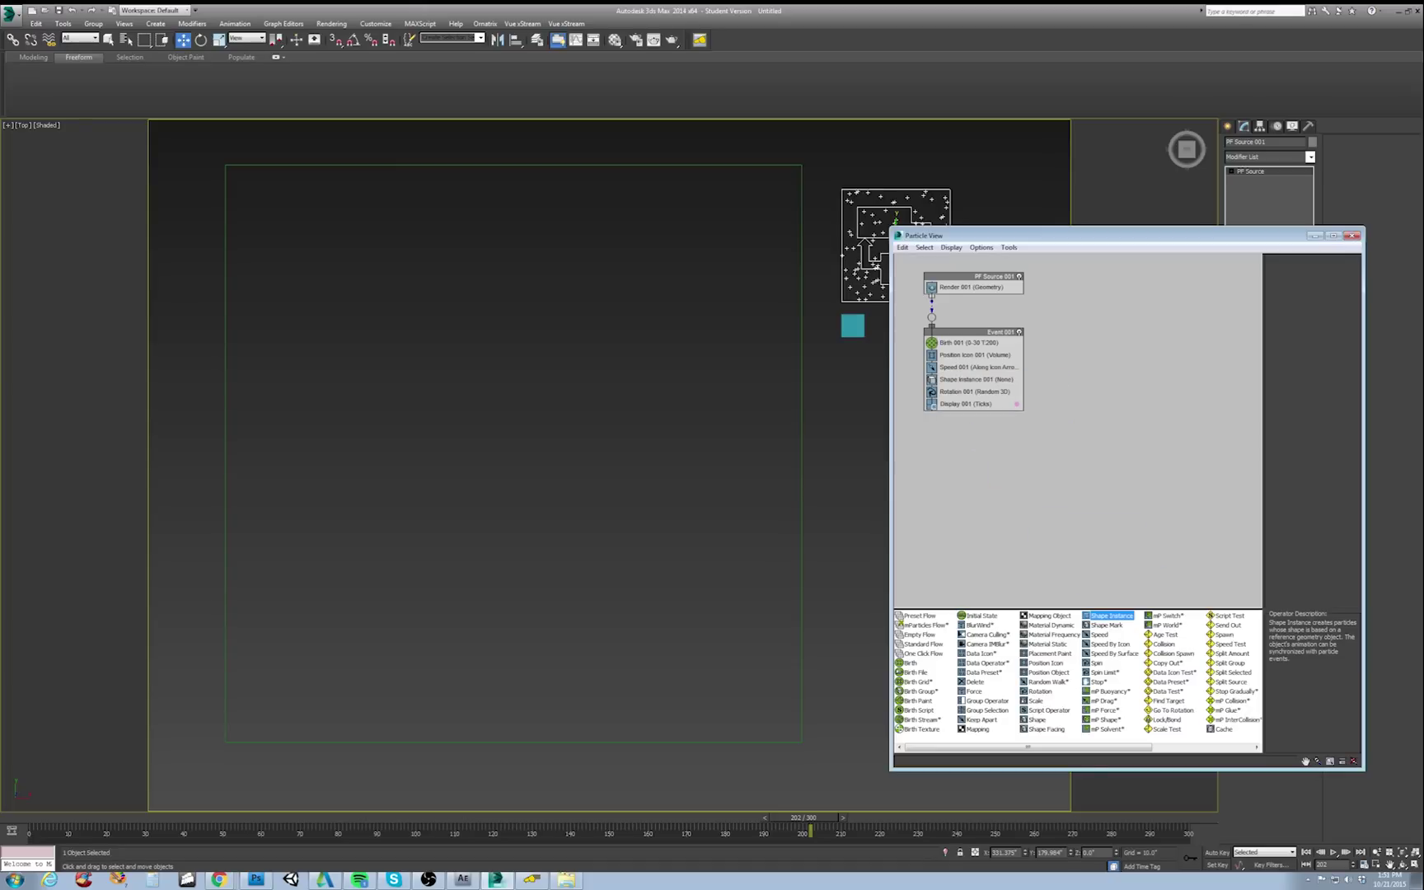
pyautogui.click(978, 380)
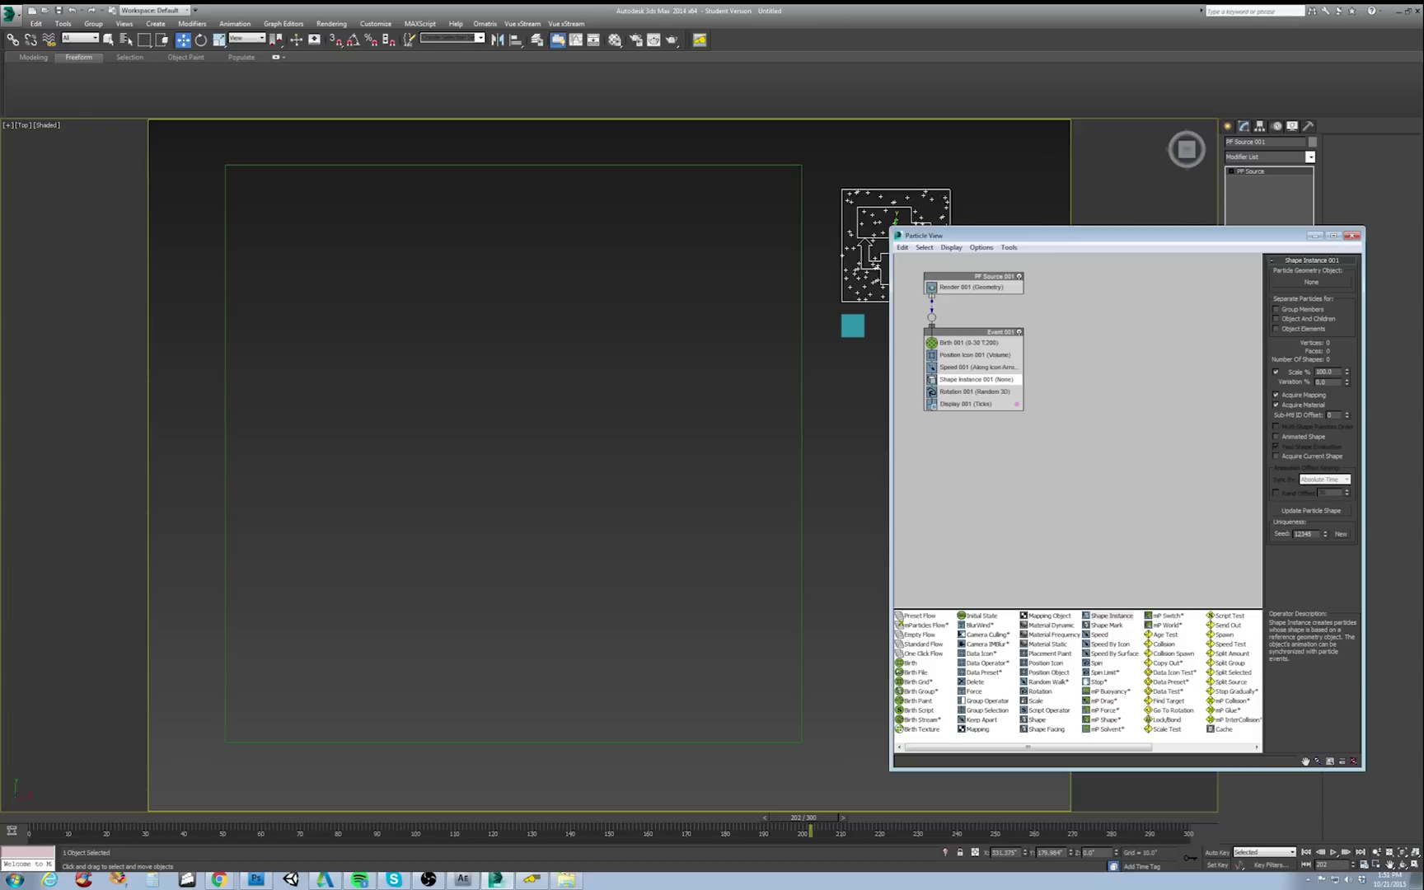
pyautogui.click(1312, 282)
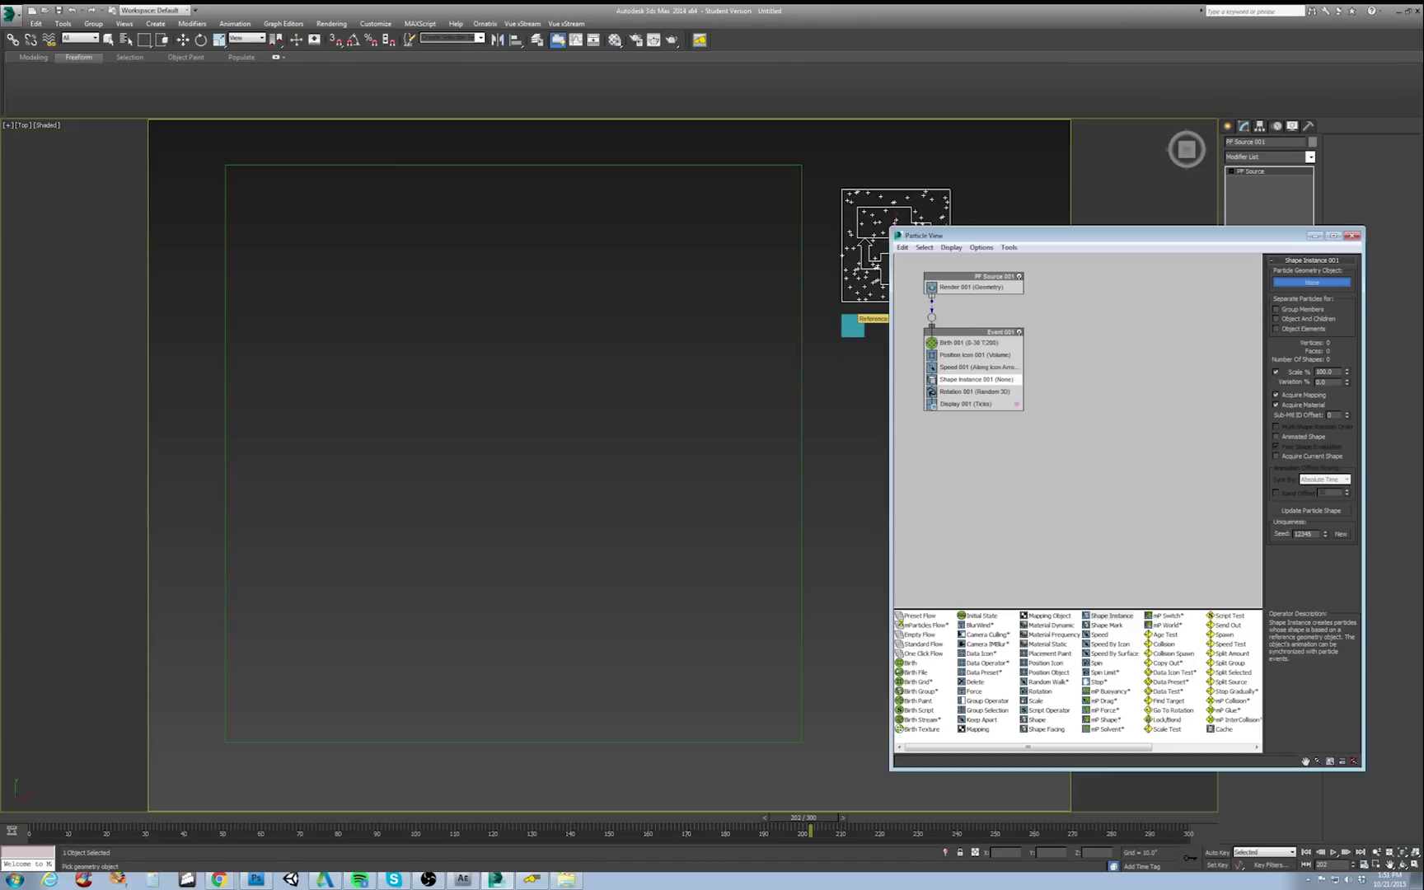
pyautogui.click(855, 325)
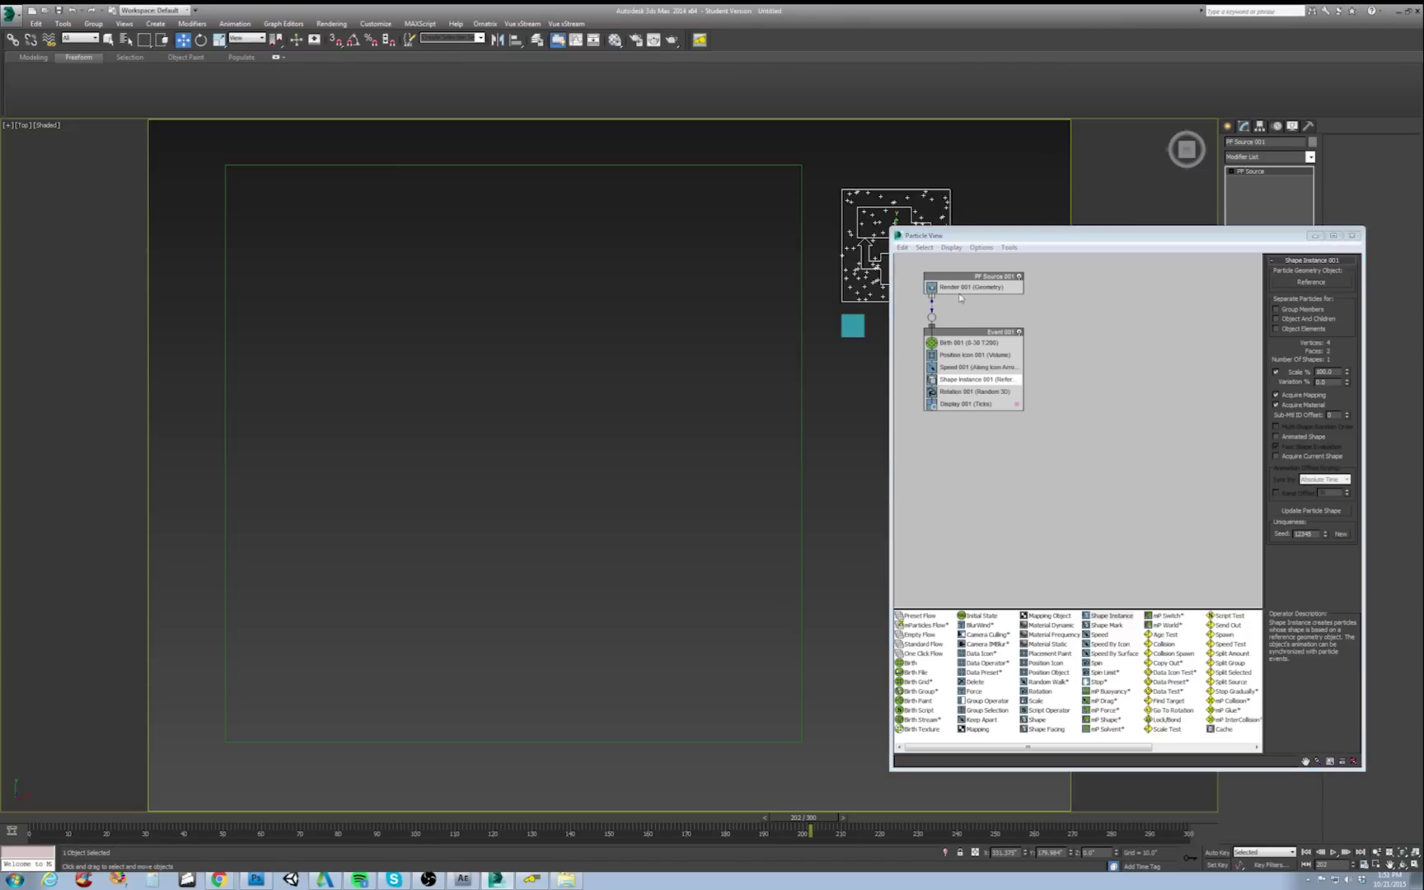
# Set the Display operator's type to Geometry and move the Particle View window clear of the particles and the Reference plane
pyautogui.moveTo(963, 237); pyautogui.dragTo(914, 324)
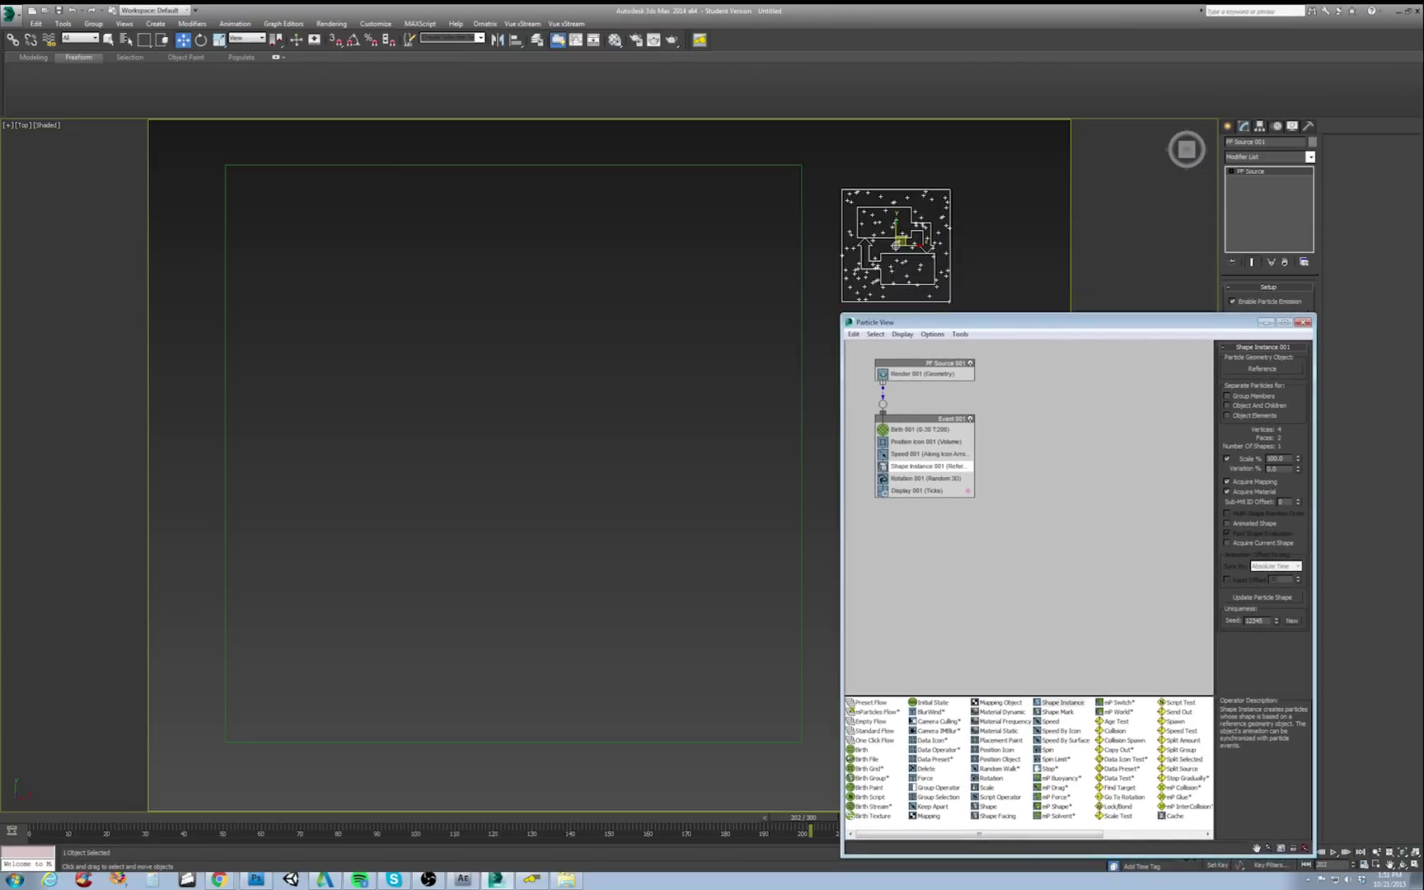
pyautogui.click(917, 491)
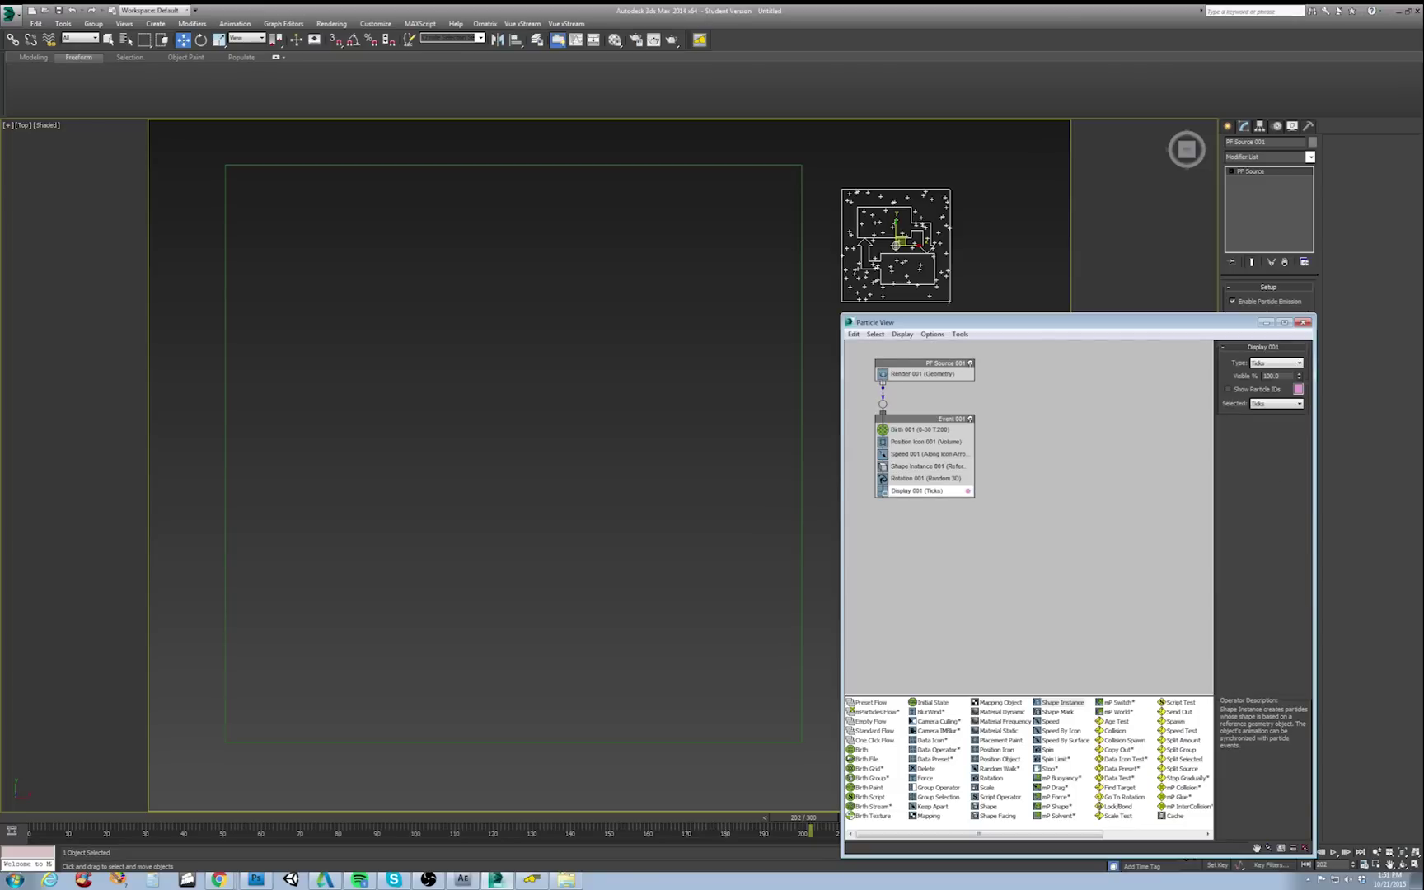
pyautogui.click(1276, 362)
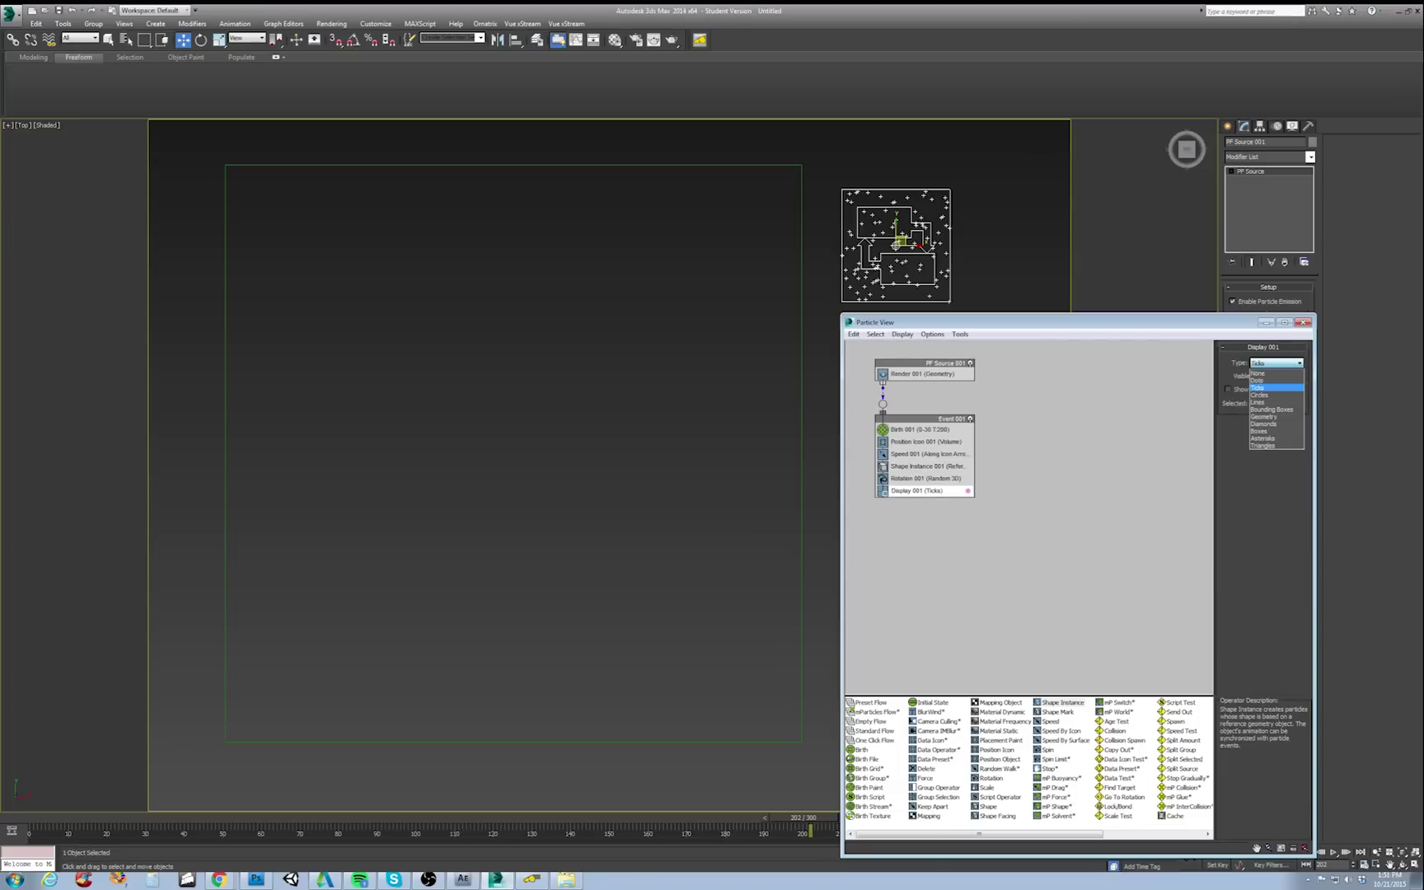
pyautogui.click(1264, 416)
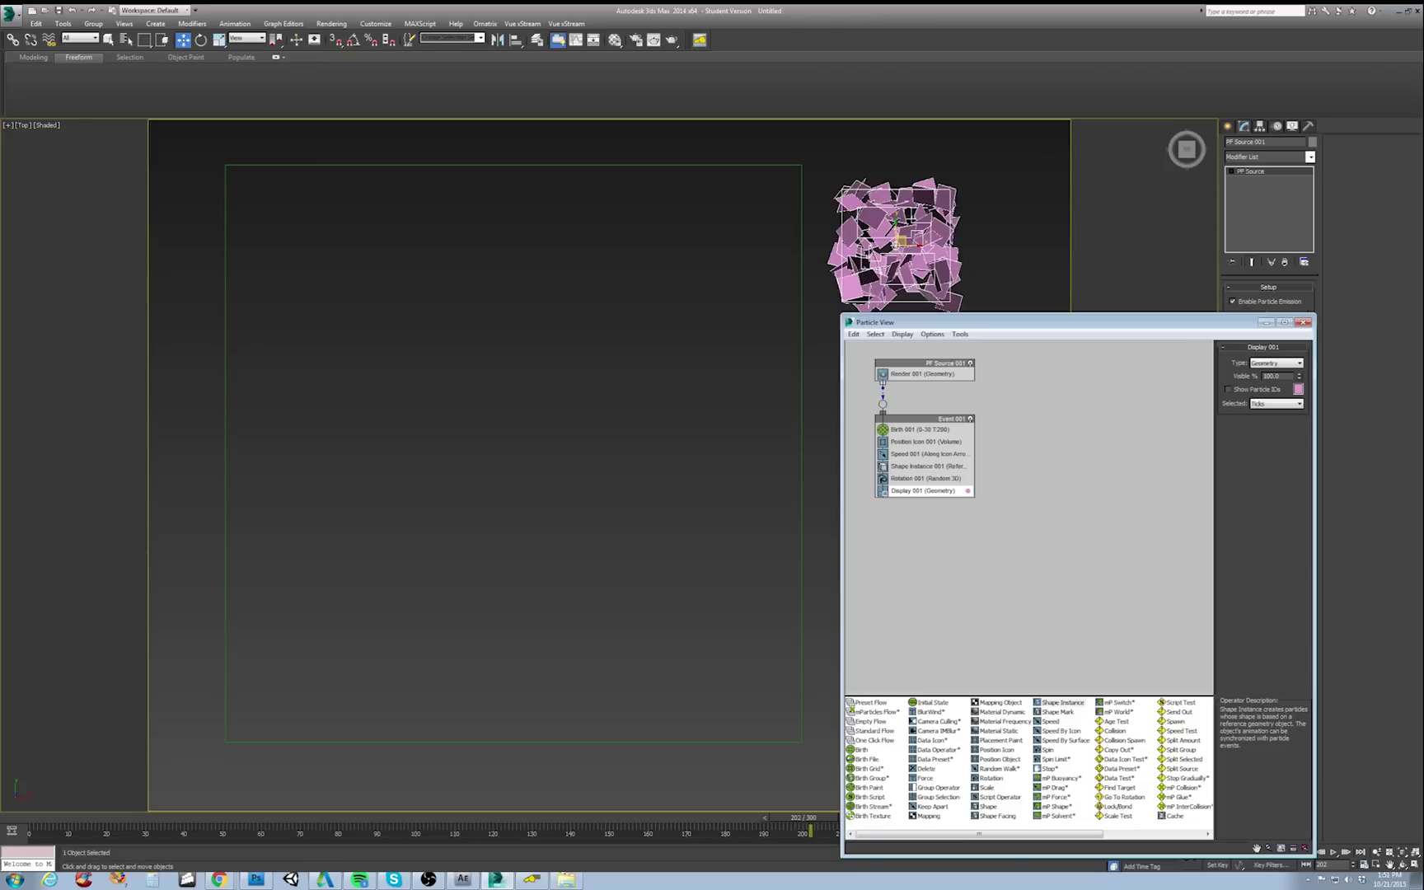
pyautogui.moveTo(1072, 323); pyautogui.dragTo(1070, 357)
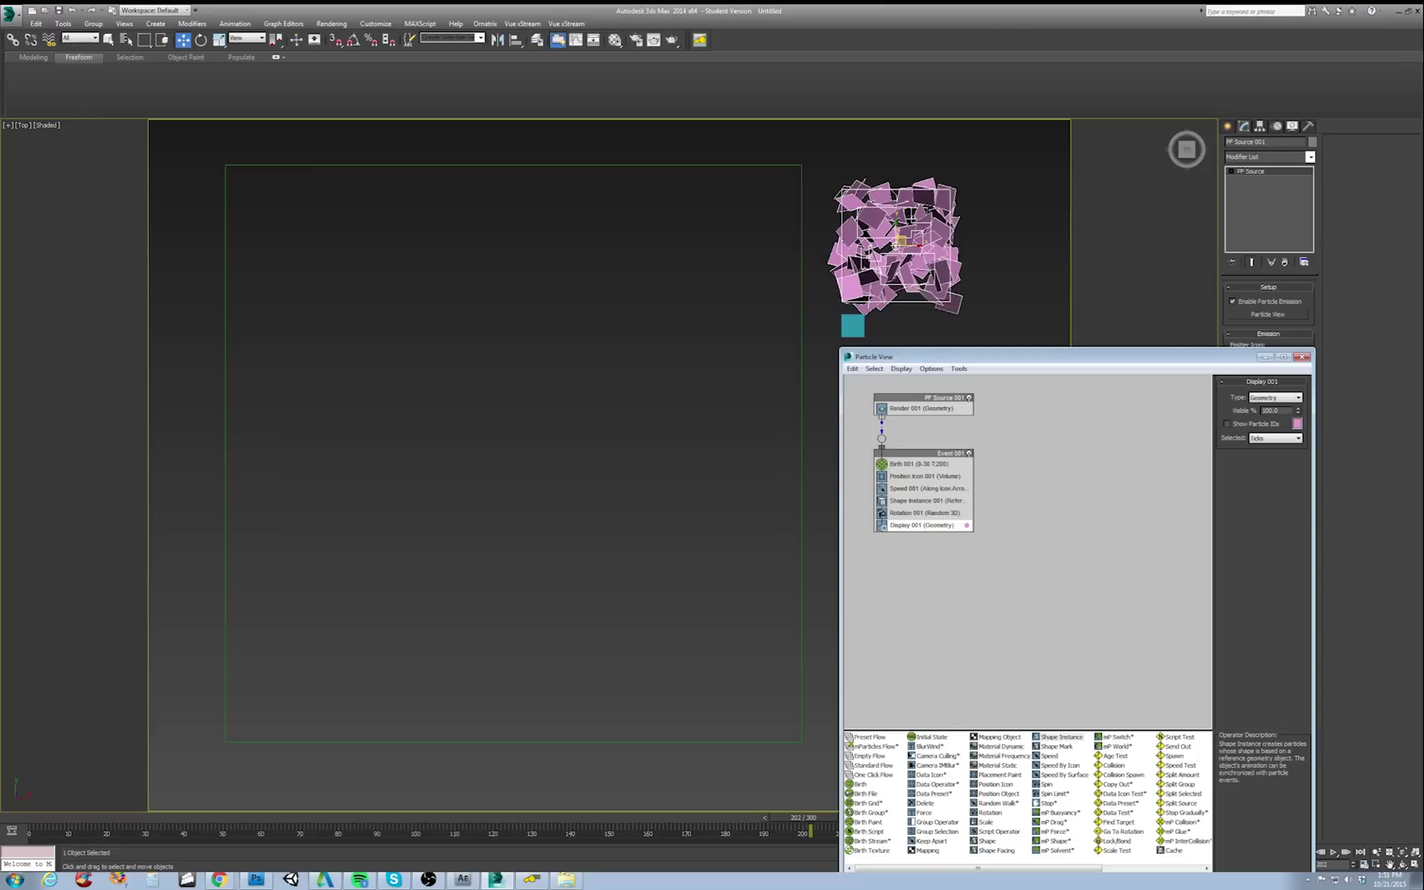
pyautogui.moveTo(1070, 357); pyautogui.dragTo(1201, 197)
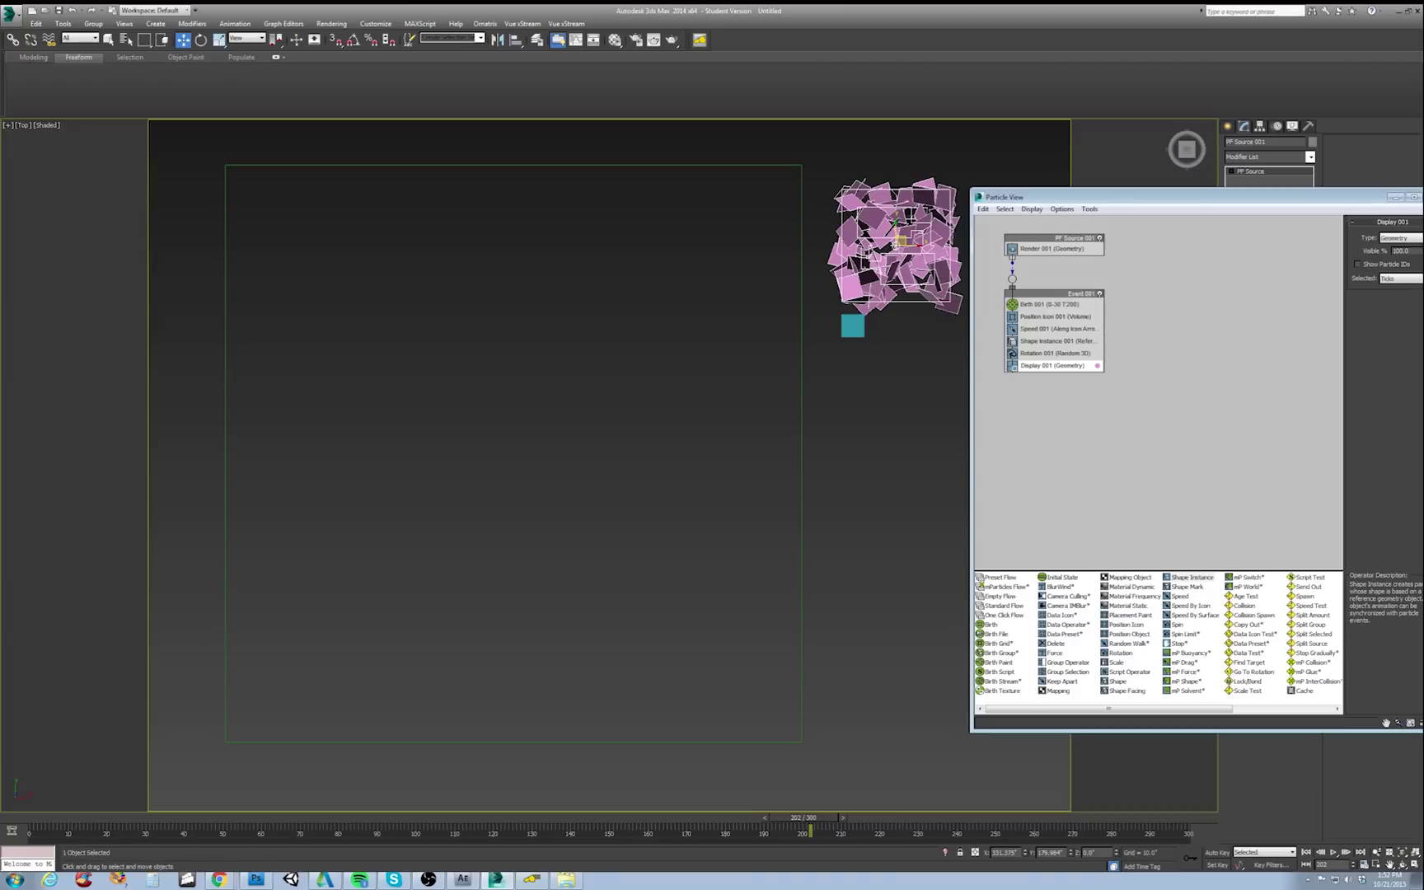
# Replace the Position Icon operator with a Position Object operator just below Birth in the event
pyautogui.click(1056, 316)
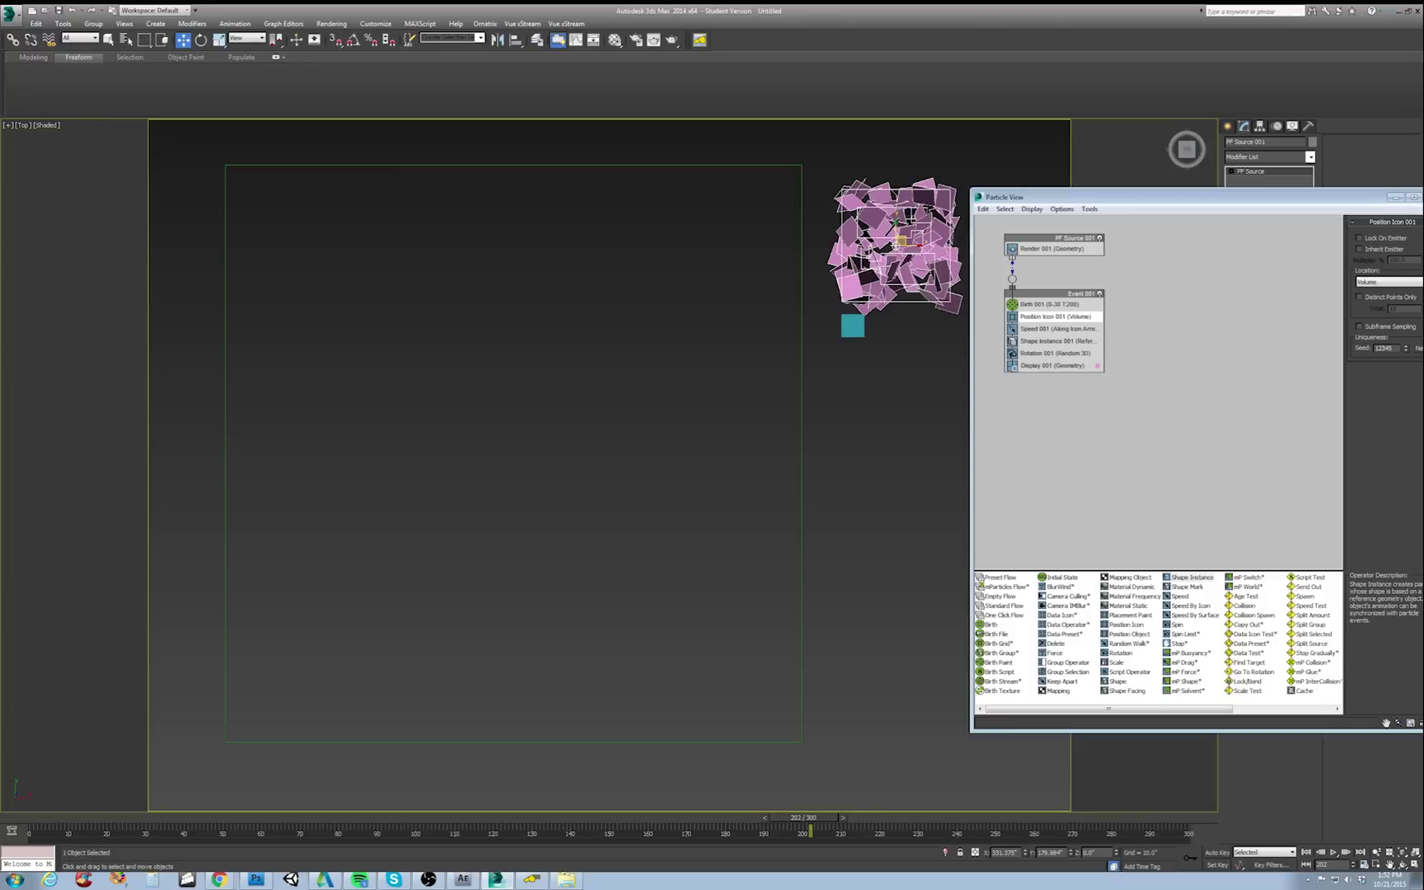
pyautogui.click(1180, 412)
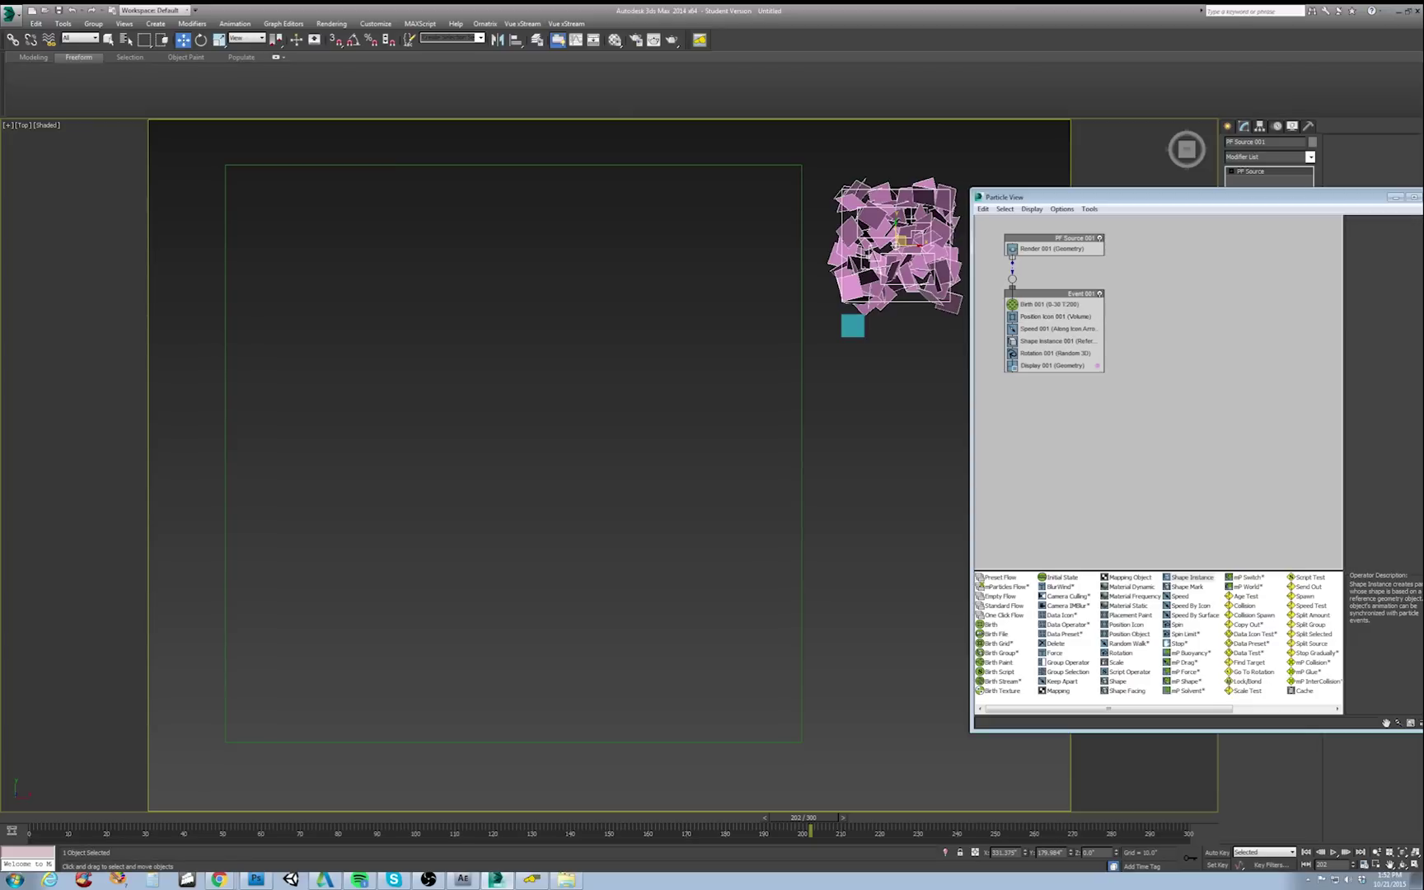
pyautogui.click(1056, 316)
pyautogui.press('Delete')
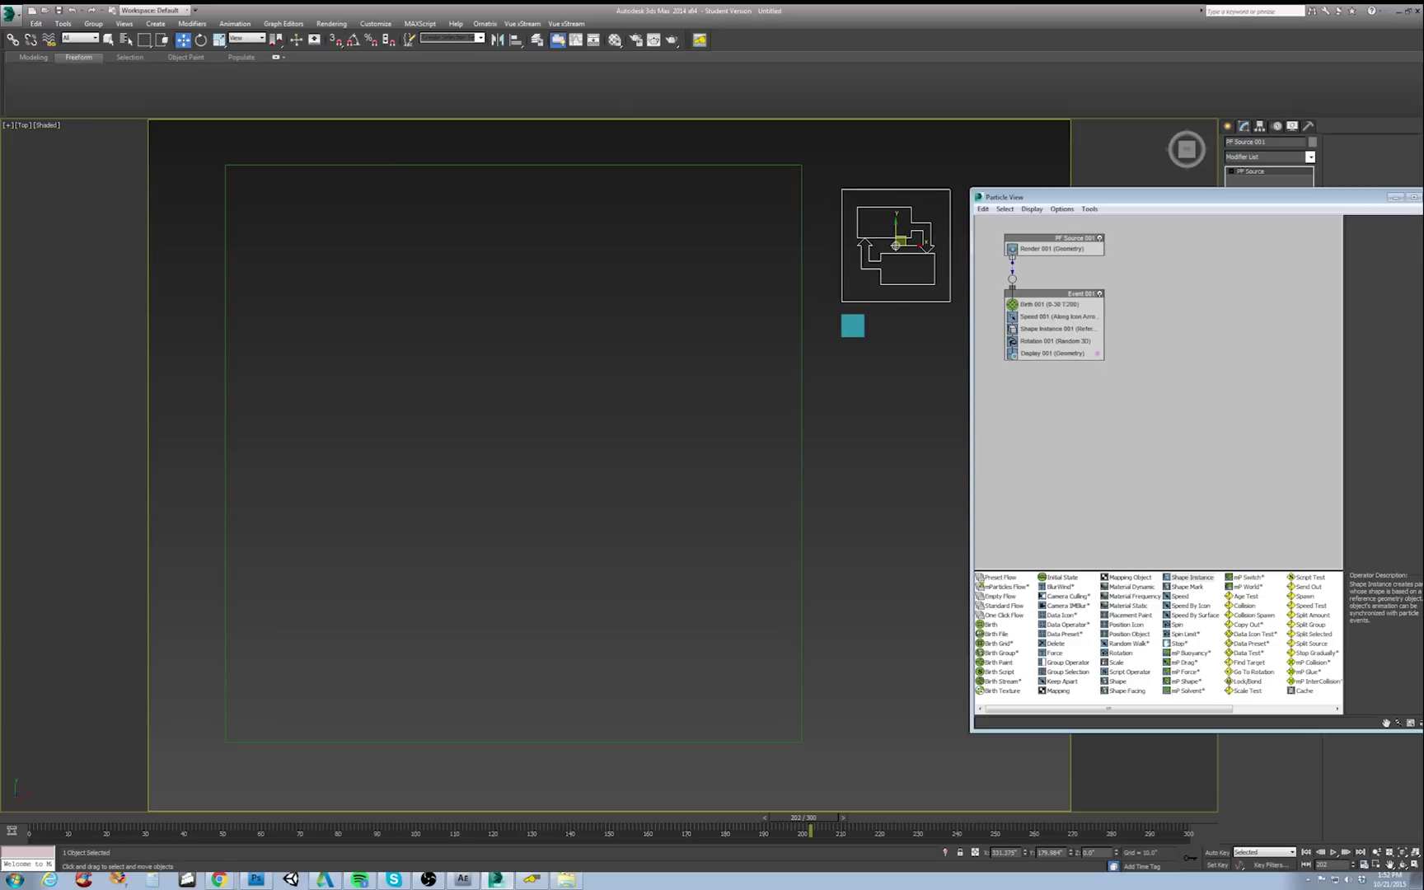
pyautogui.click(1130, 634)
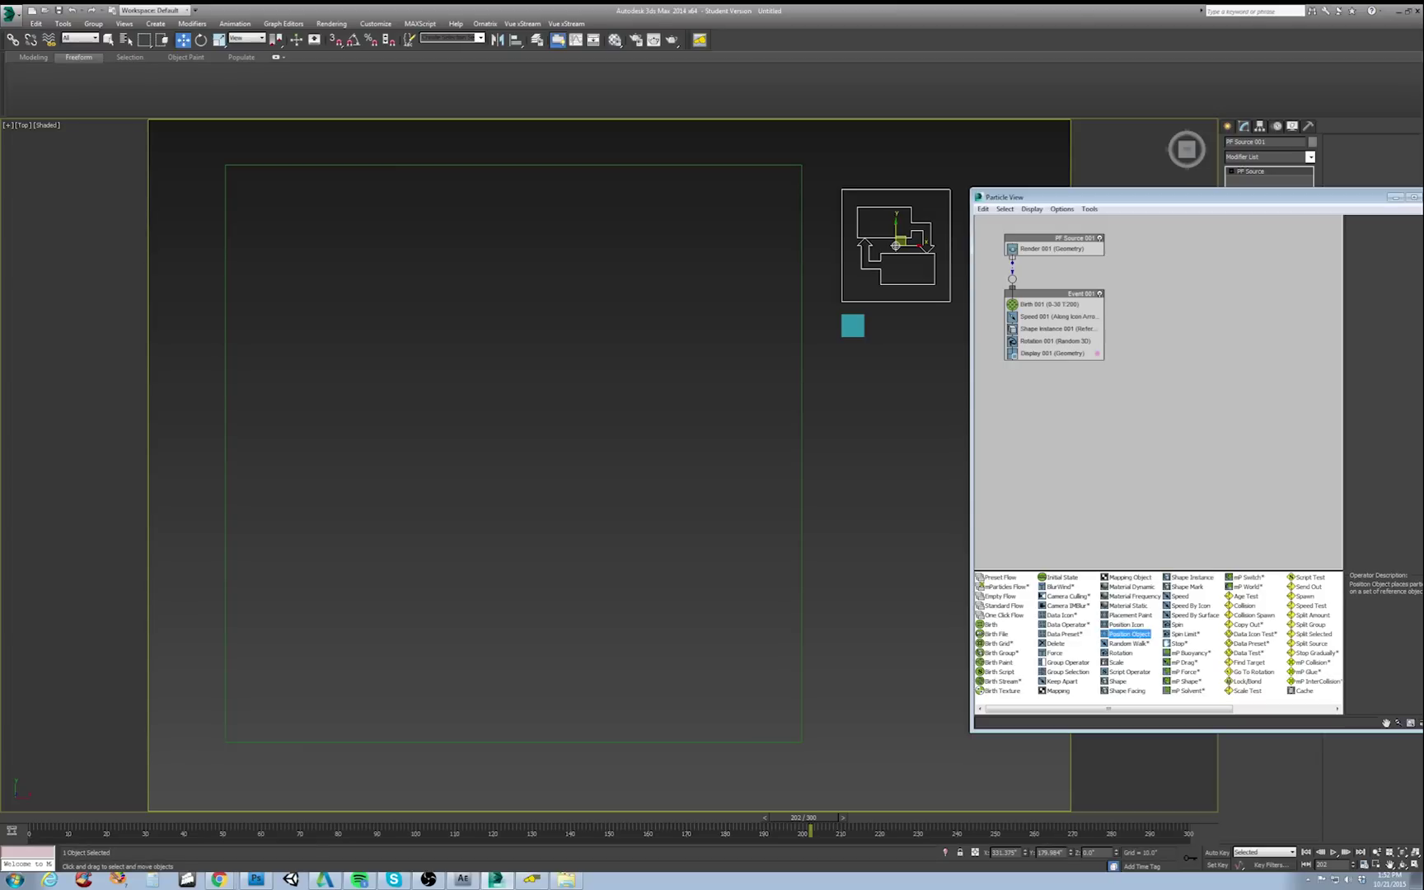
pyautogui.moveTo(1130, 634); pyautogui.dragTo(1107, 312)
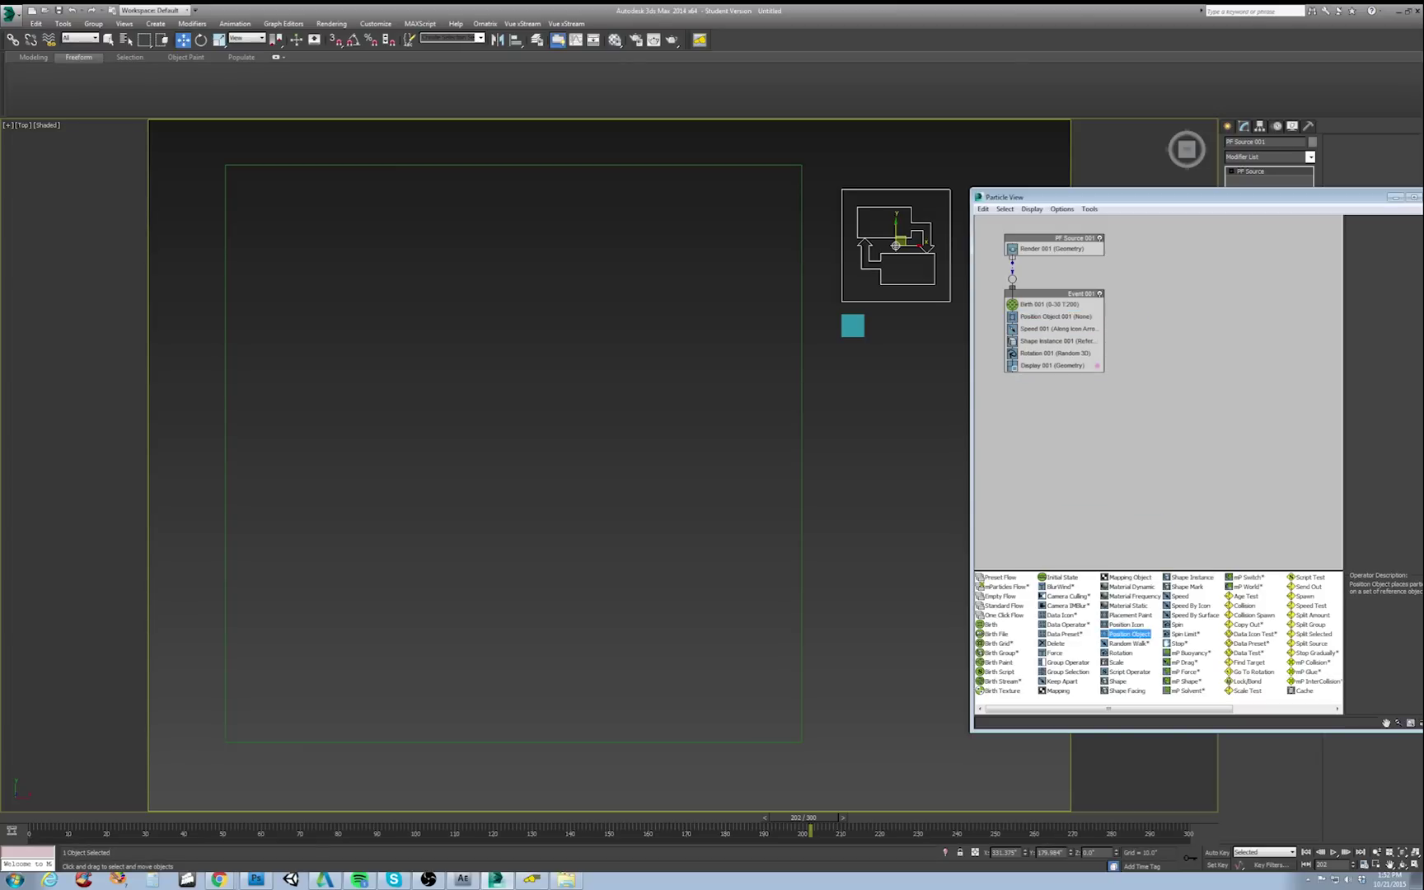
# Add the Emitter plane as the Position Object operator's emitter object and delete the Rotation operator from the event
pyautogui.click(1055, 317)
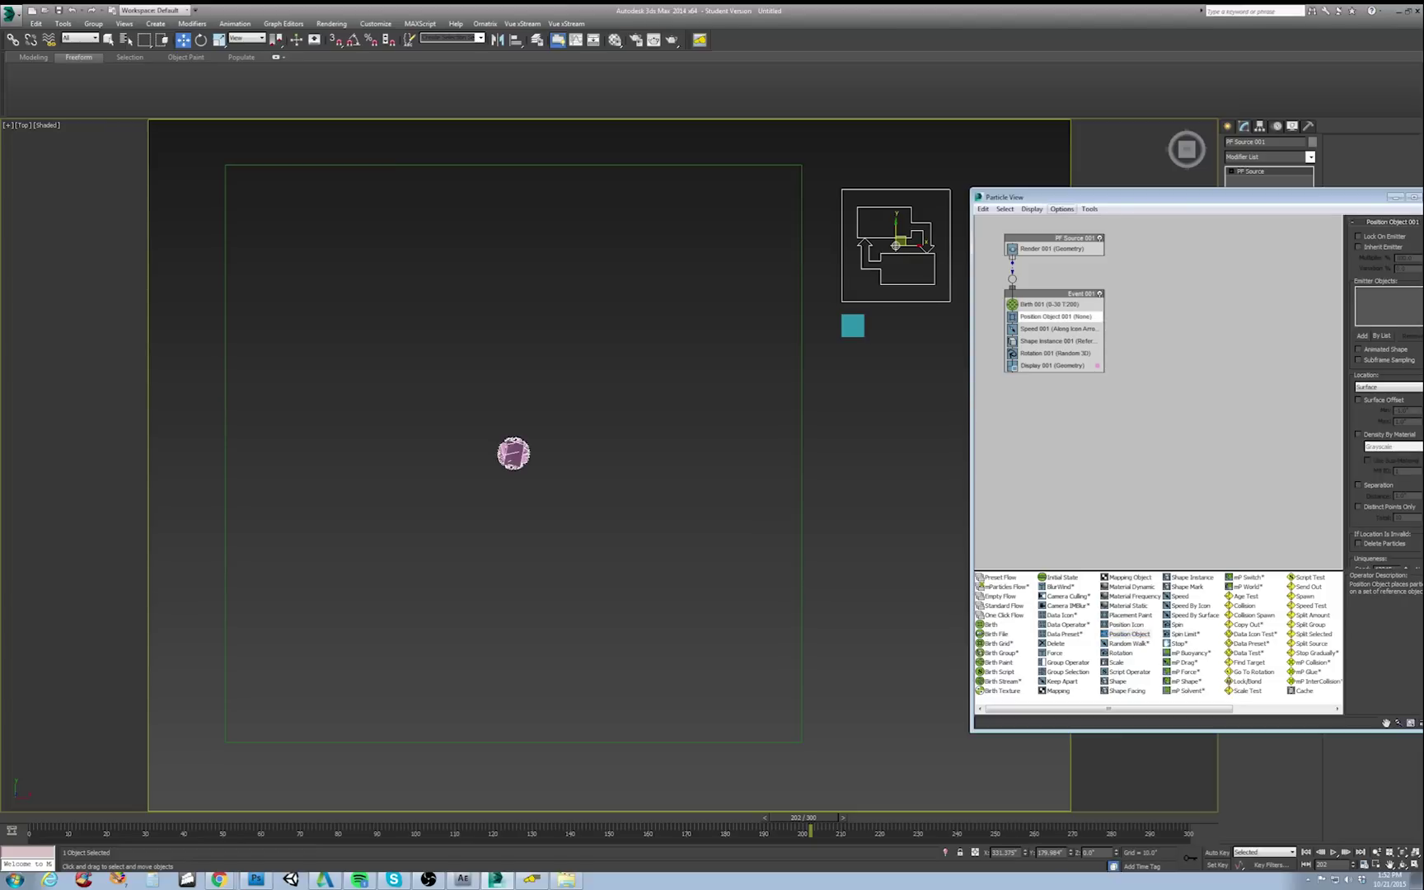
pyautogui.moveTo(1063, 208); pyautogui.dragTo(958, 255)
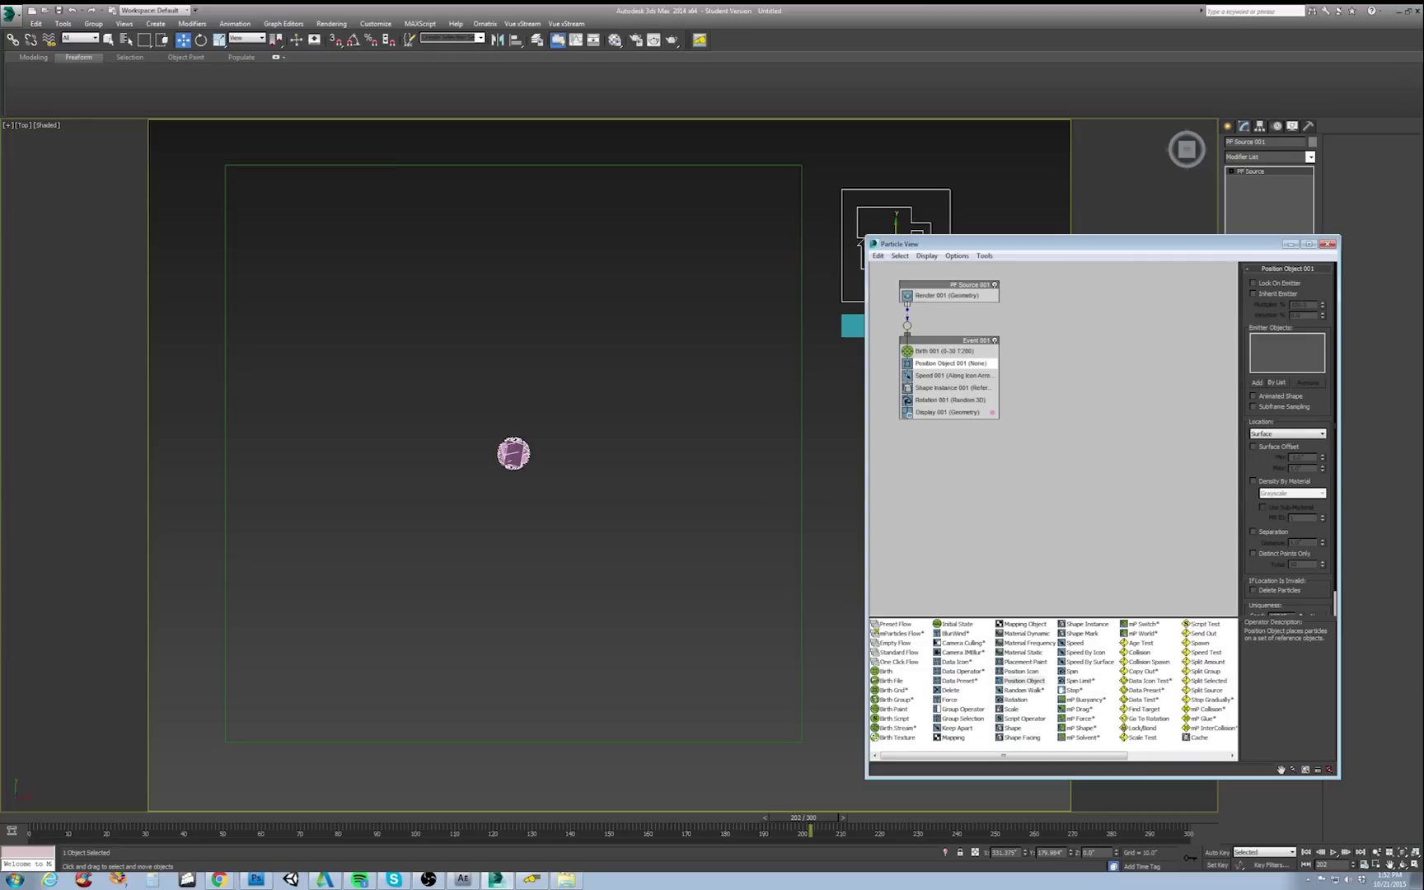
pyautogui.click(1257, 382)
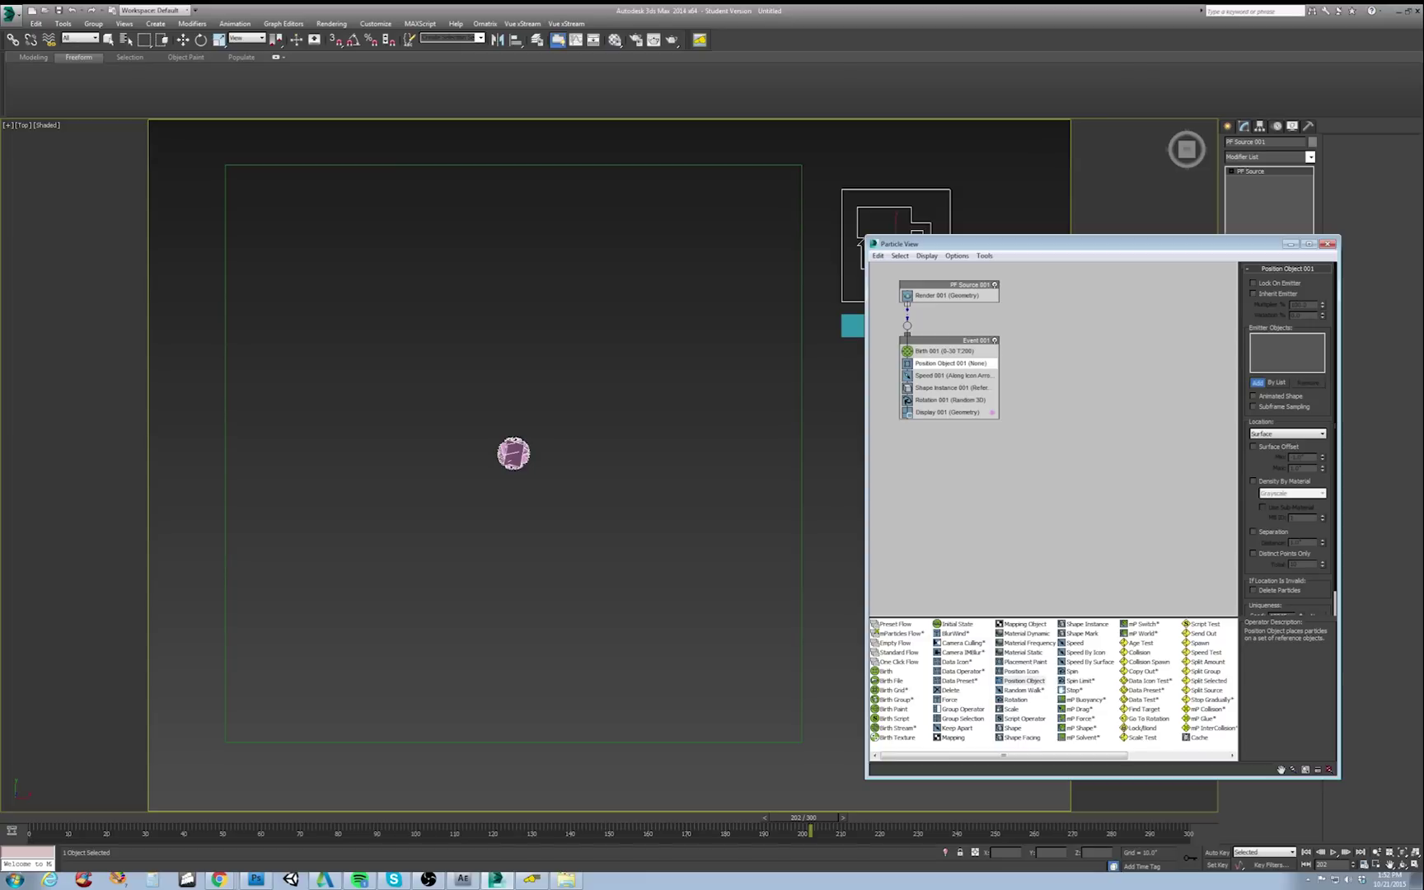
pyautogui.click(797, 172)
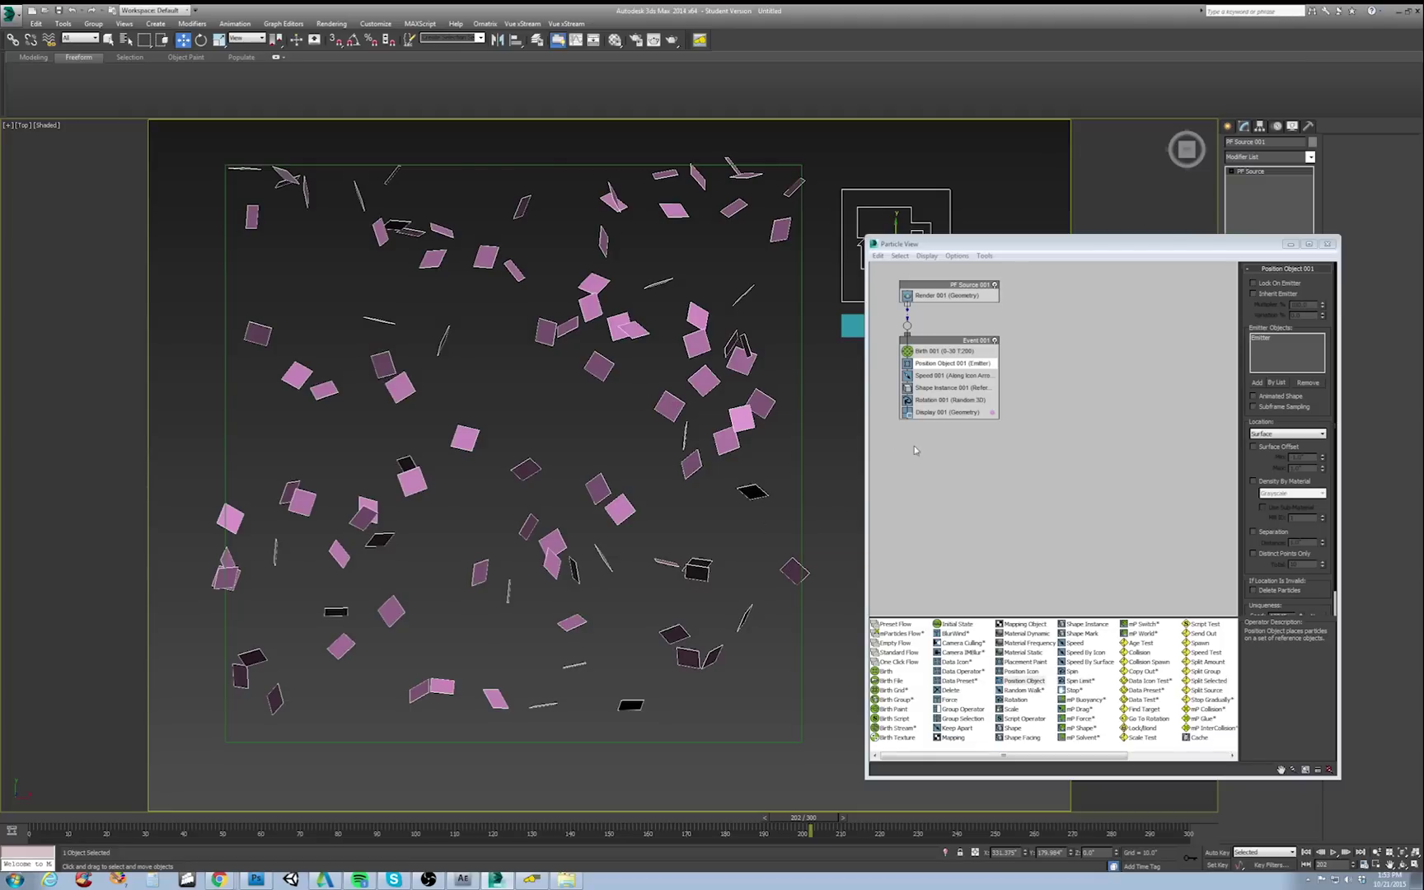
pyautogui.click(935, 400)
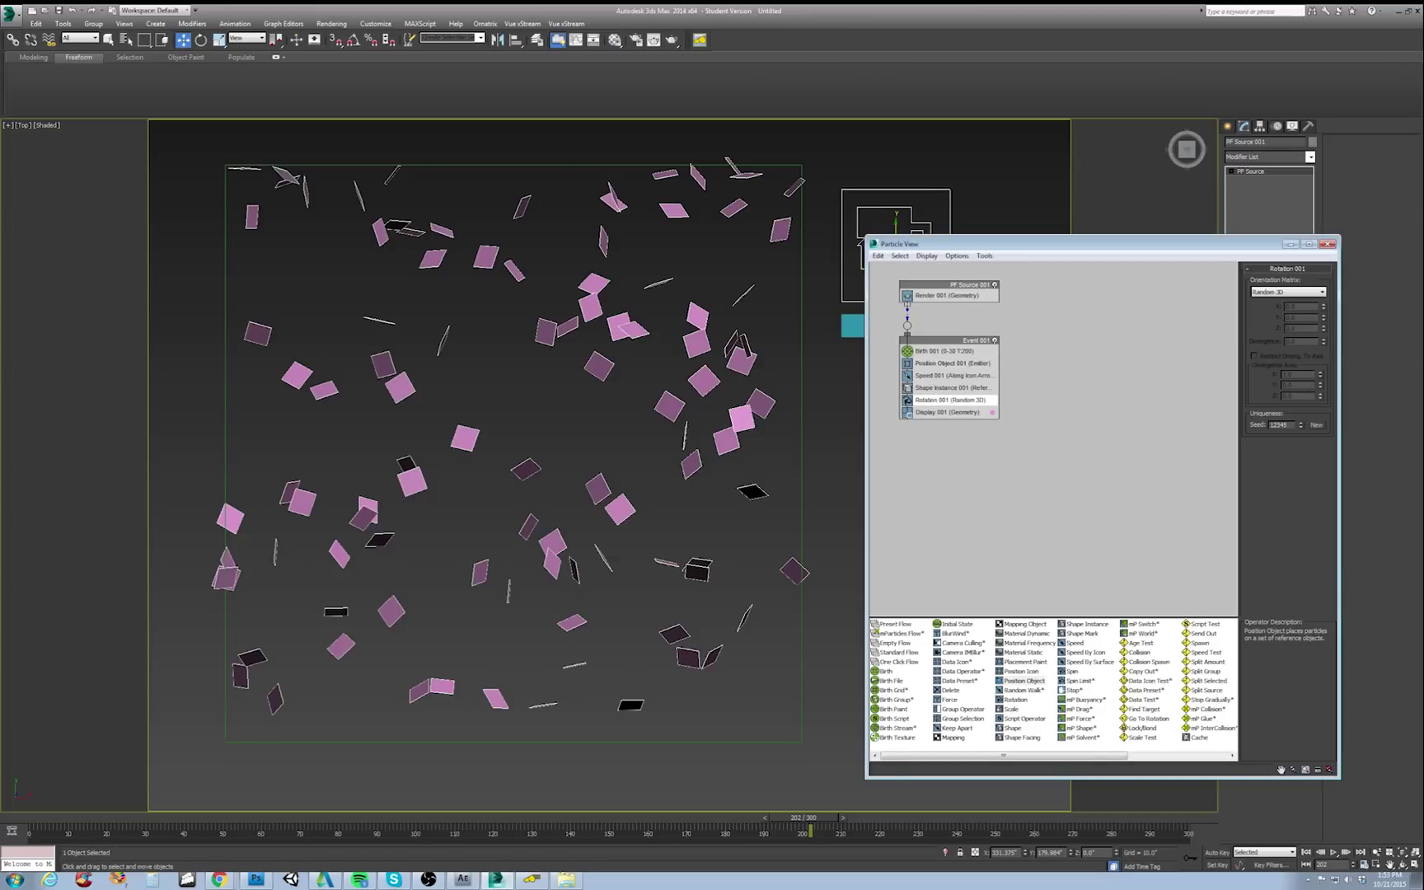
pyautogui.press('Delete')
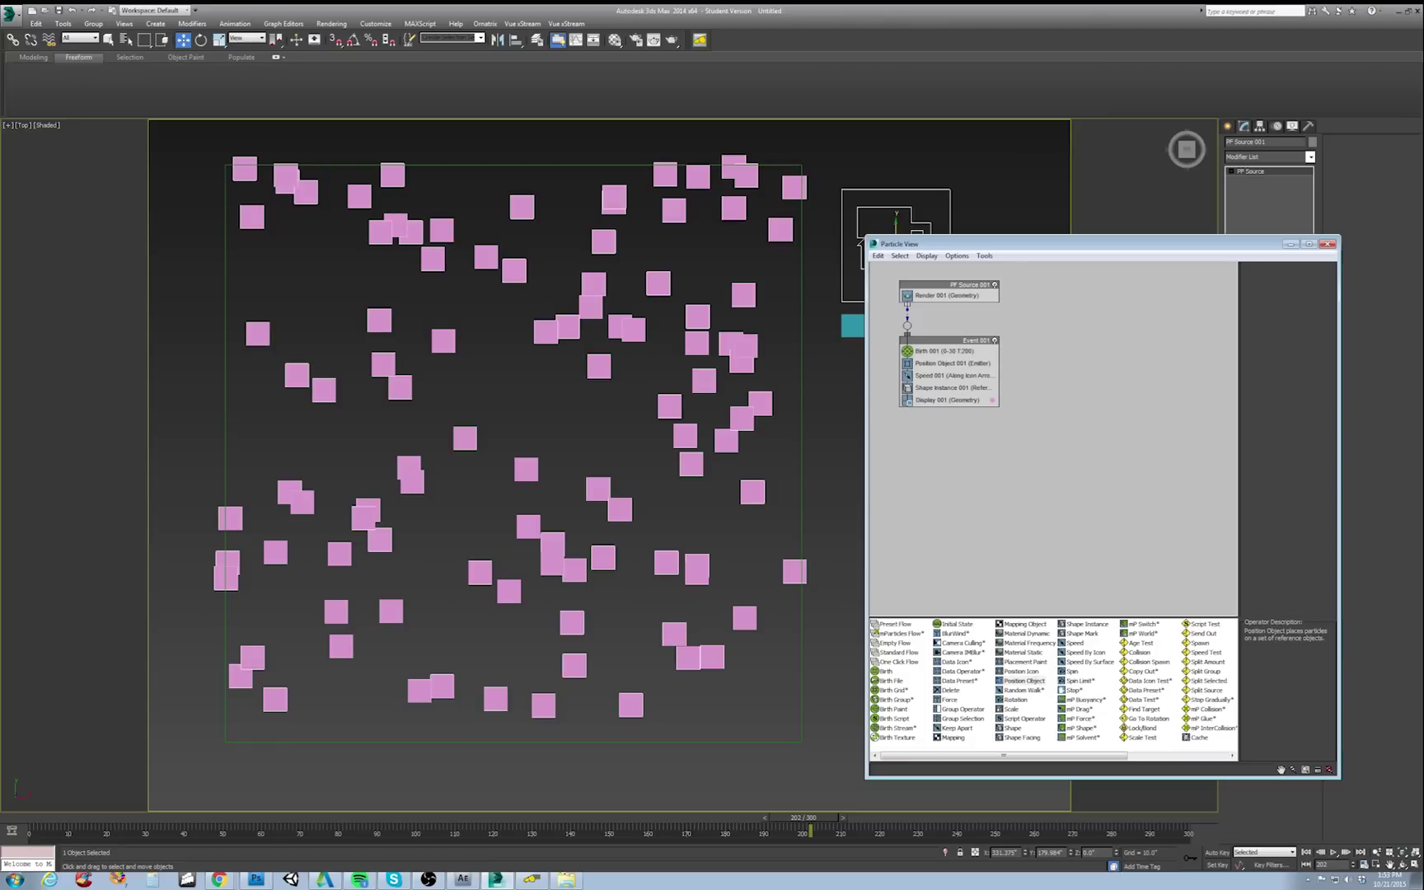
# Give the Shape Instance operator a scale variation of 50% and a scale of about 459%
pyautogui.click(953, 388)
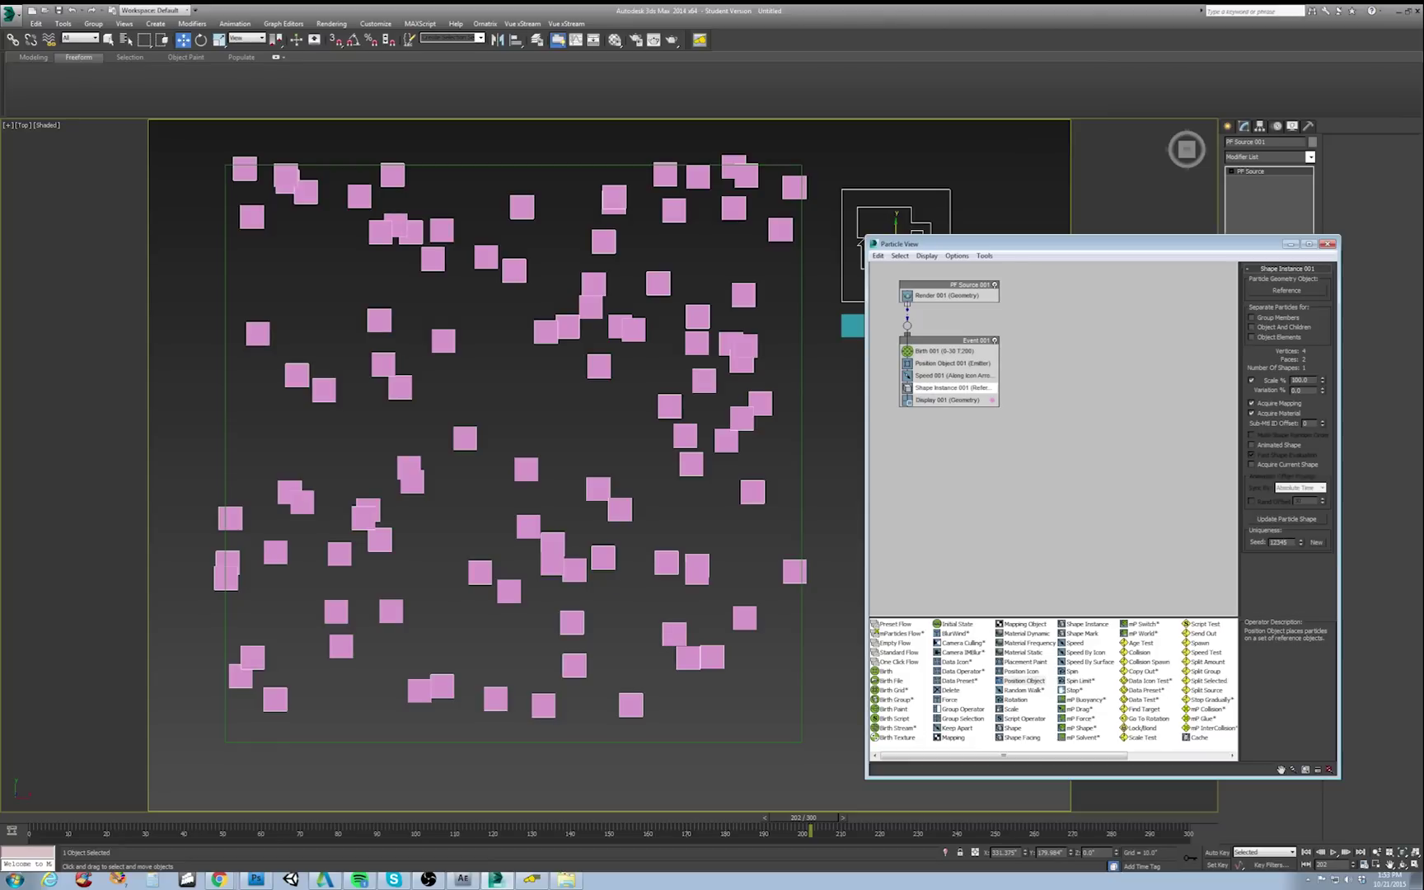
pyautogui.doubleClick(1297, 390)
pyautogui.write('50')
pyautogui.press('Return')
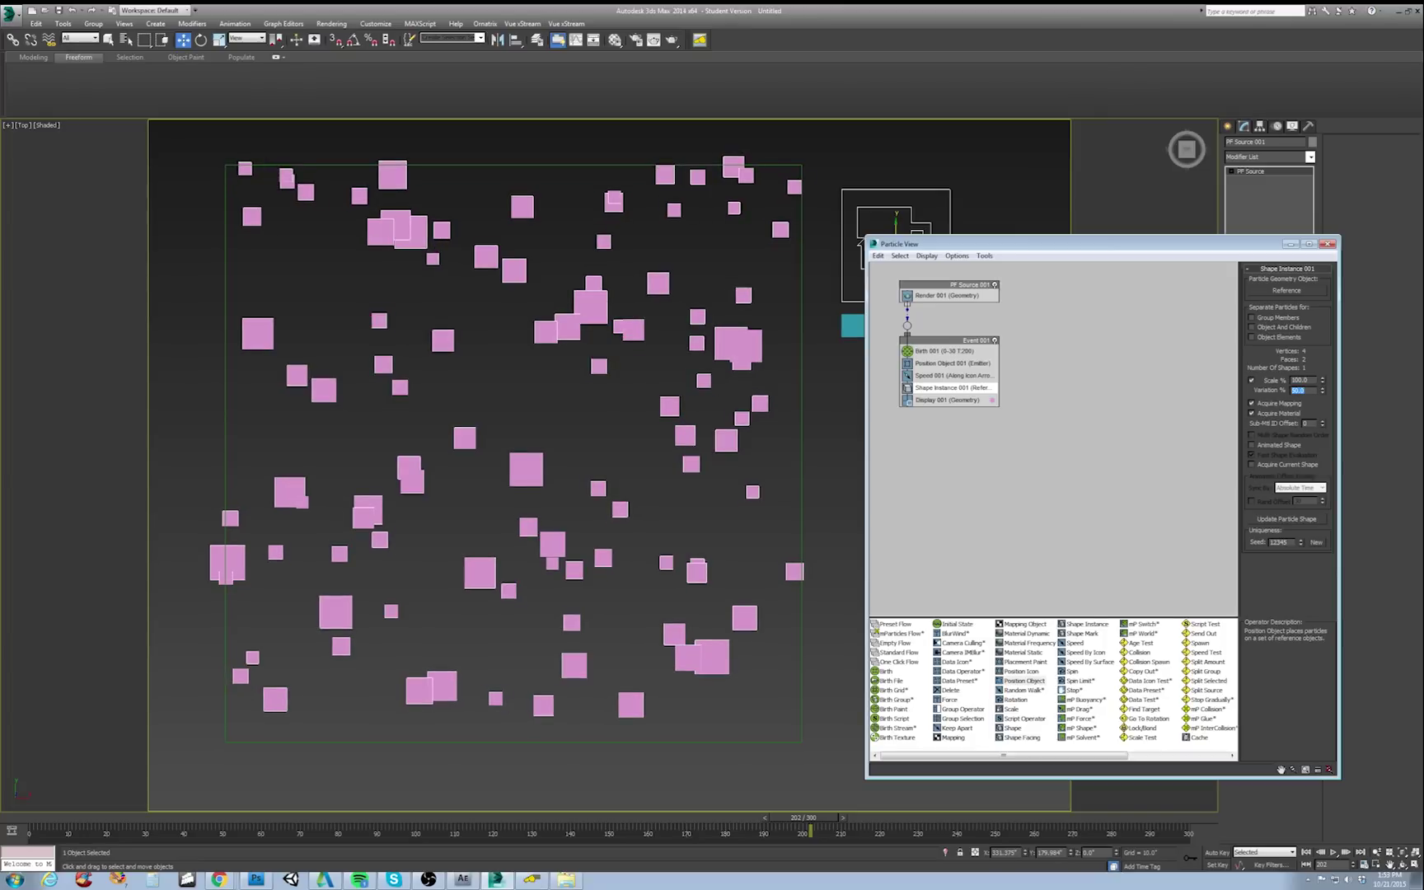
pyautogui.moveTo(1322, 380); pyautogui.dragTo(1322, 227)
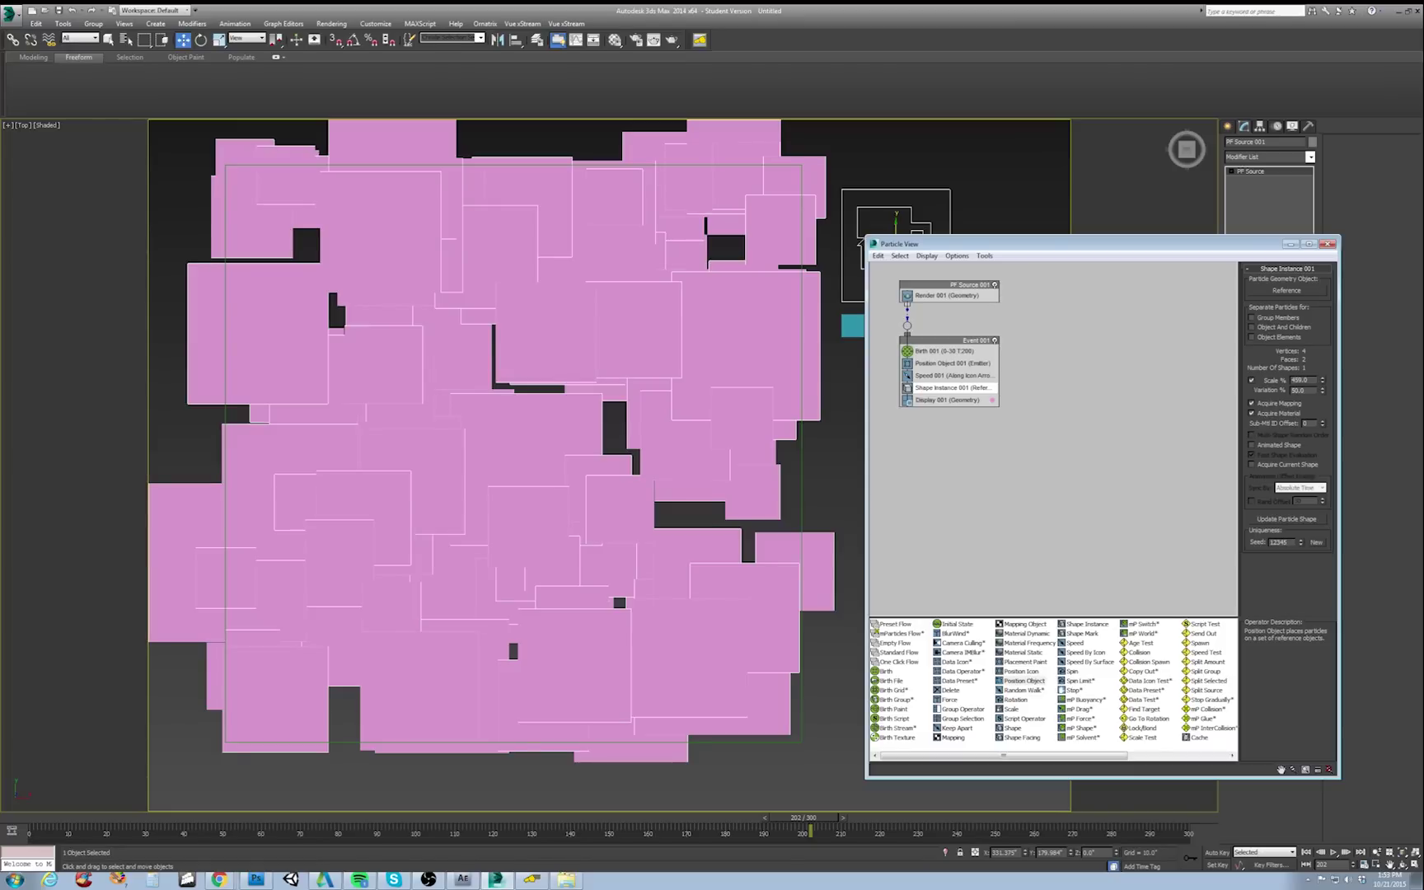
pyautogui.moveTo(1072, 244); pyautogui.dragTo(1119, 198)
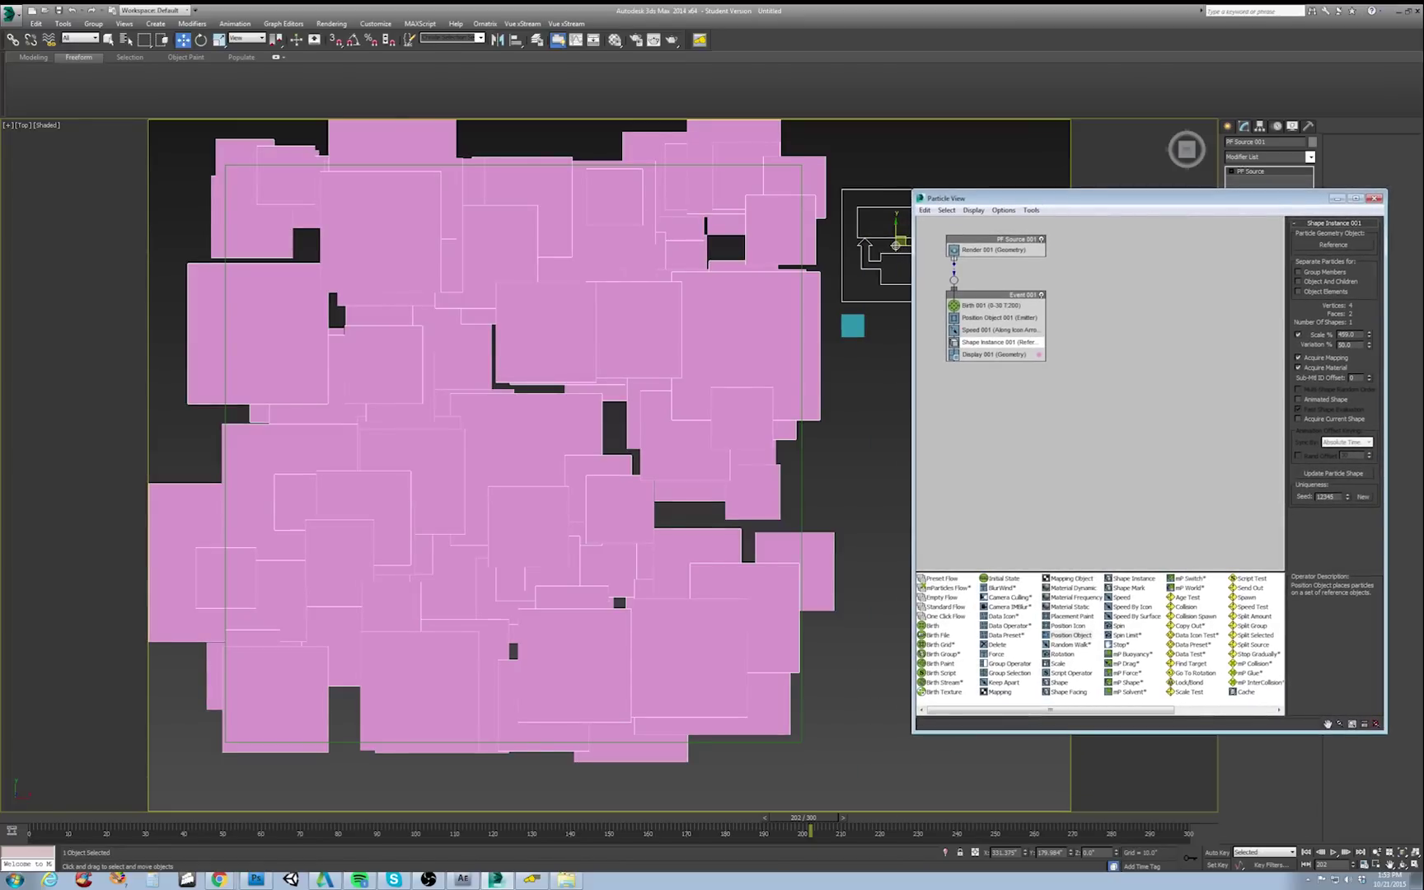
# Check the particles' fall in the Front view and set the Speed operator's speed to 10 inches
pyautogui.press('f')
pyautogui.scroll(-3, 830, 471)
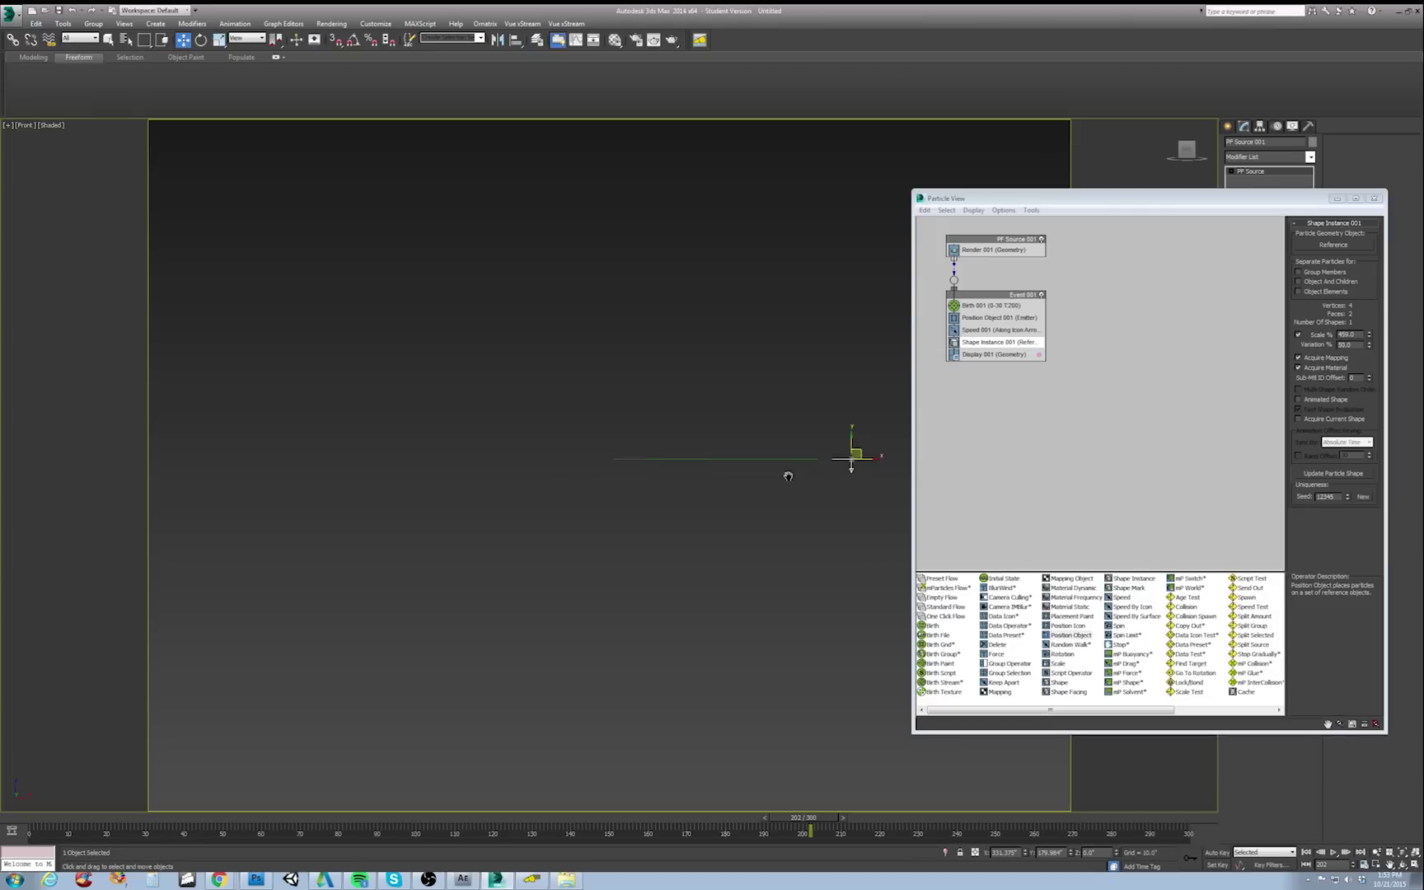
pyautogui.moveTo(788, 474); pyautogui.dragTo(546, 229, button='middle')
pyautogui.scroll(-4, 547, 229)
pyautogui.scroll(2, 553, 455)
pyautogui.moveTo(550, 455); pyautogui.dragTo(611, 600, button='middle')
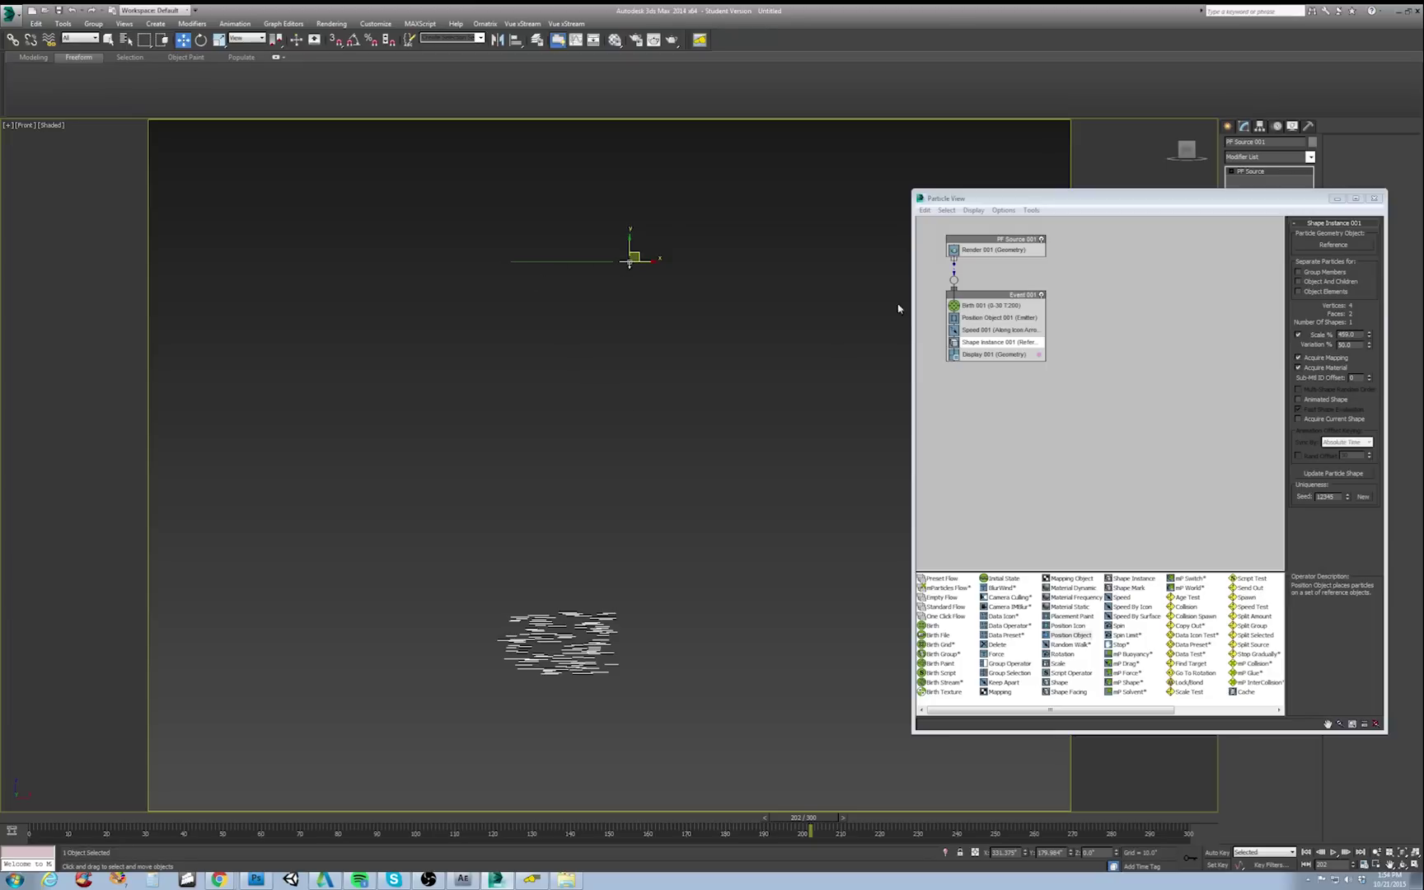
pyautogui.click(974, 332)
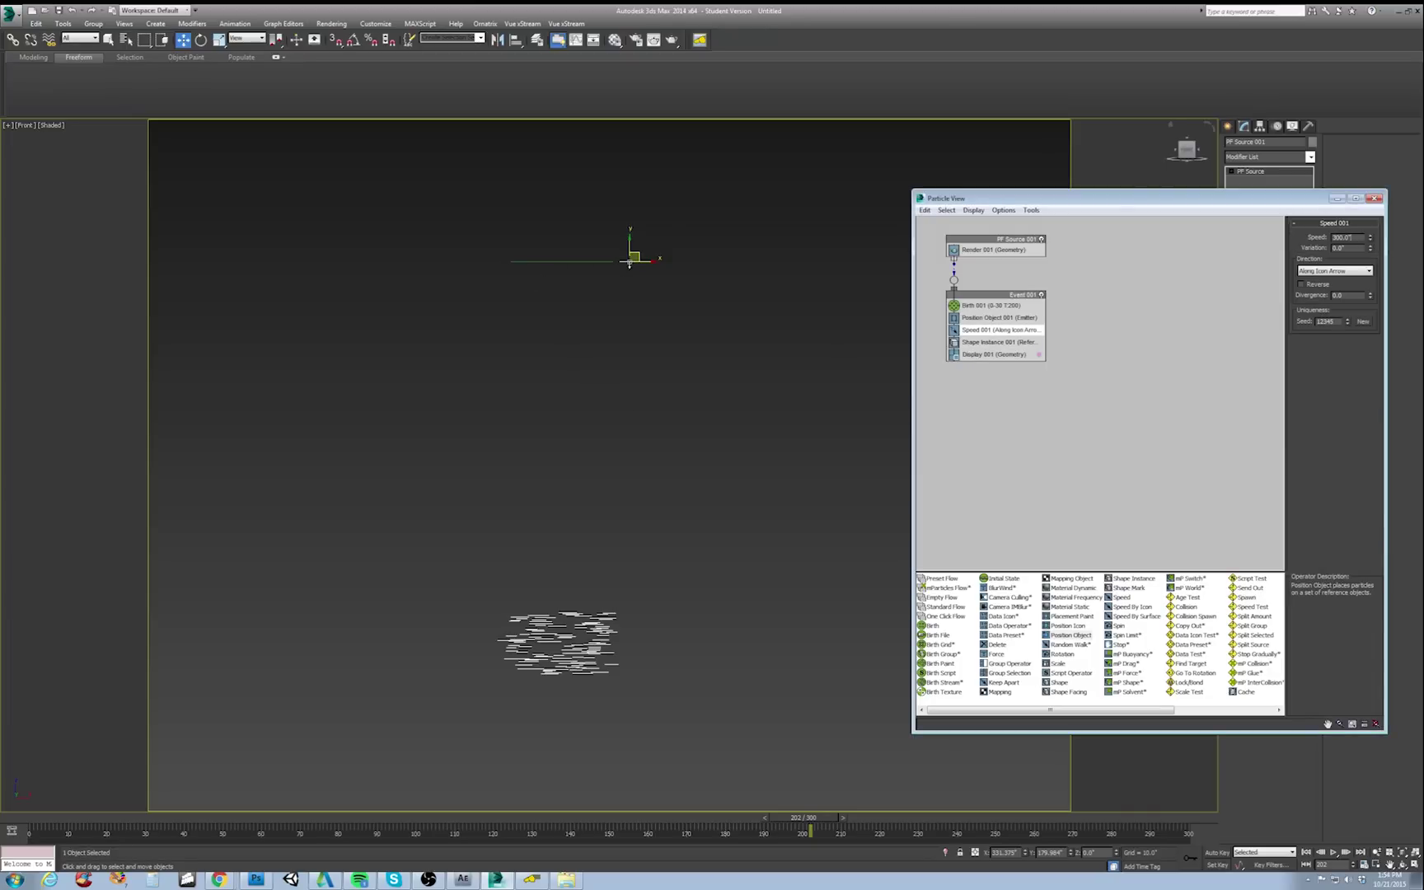
pyautogui.write('10')
pyautogui.press('Return')
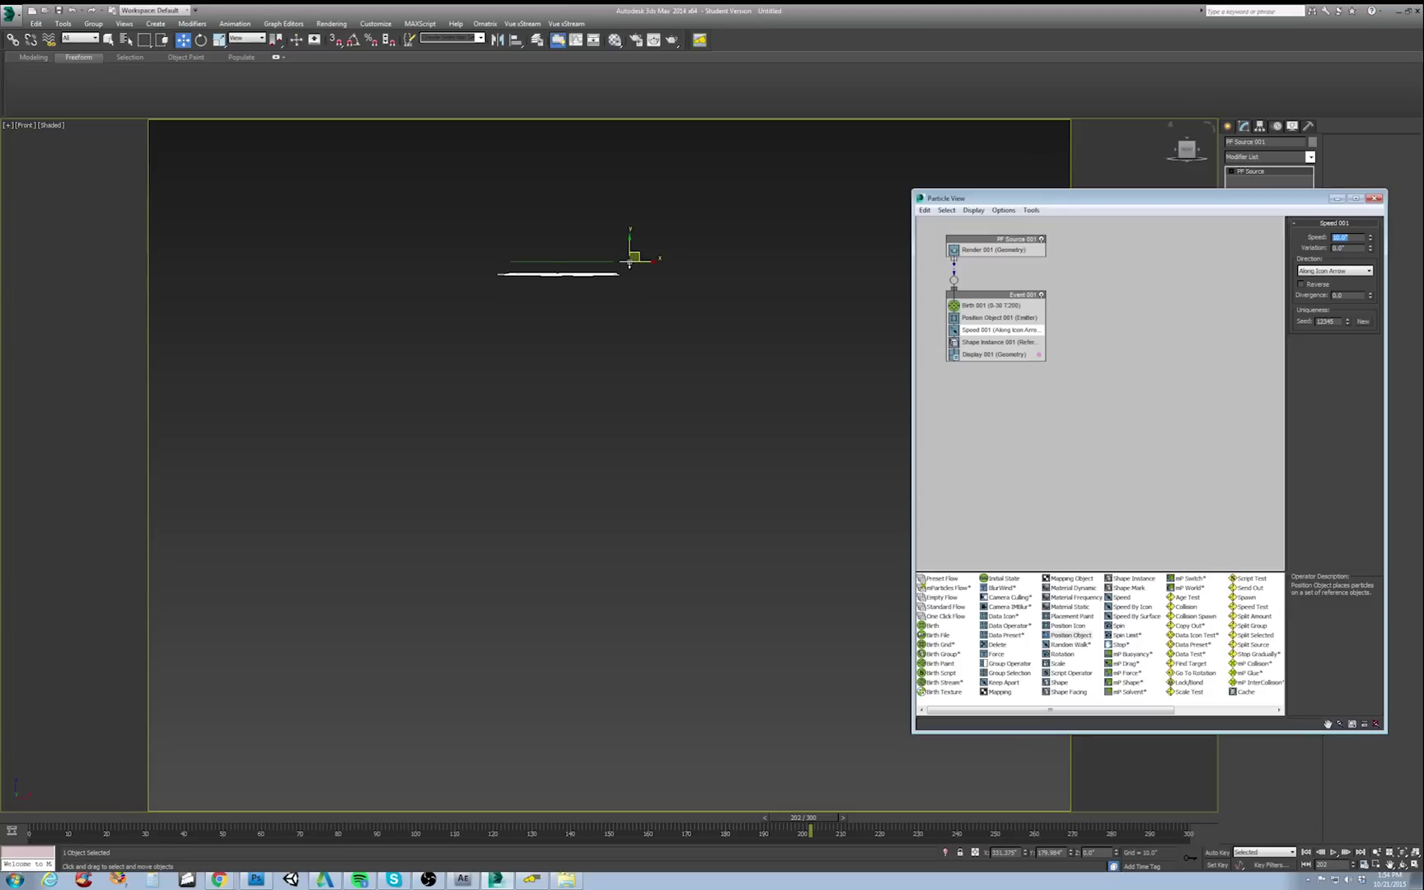
# Set the Birth operator's emit stop to frame 270 and move to frame 238 to check the particle spread in the Front view
pyautogui.scroll(8, 618, 262)
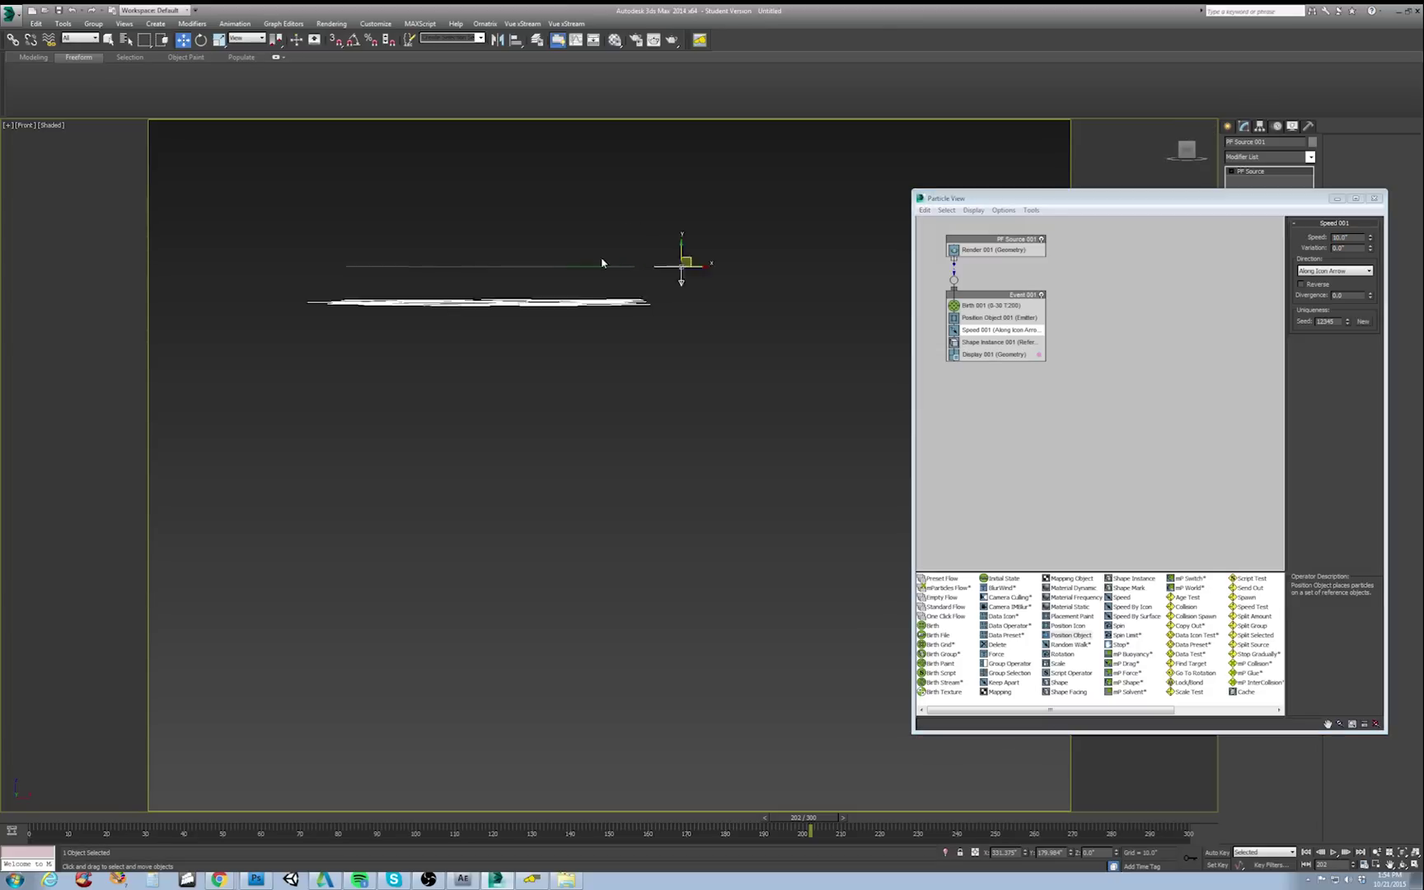
pyautogui.moveTo(620, 254); pyautogui.dragTo(726, 252, button='middle')
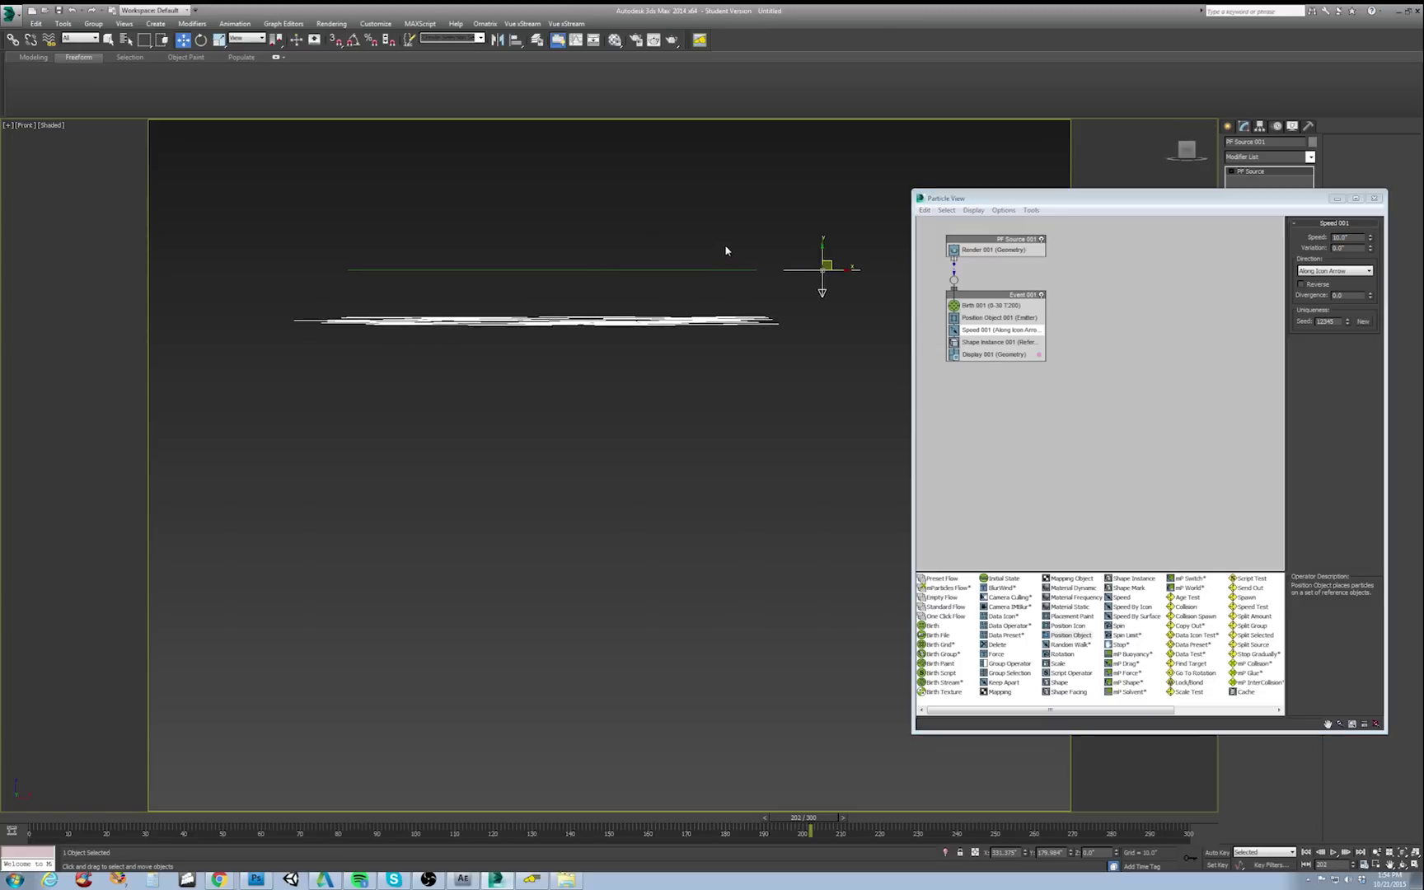
pyautogui.moveTo(731, 315); pyautogui.dragTo(722, 331, button='middle')
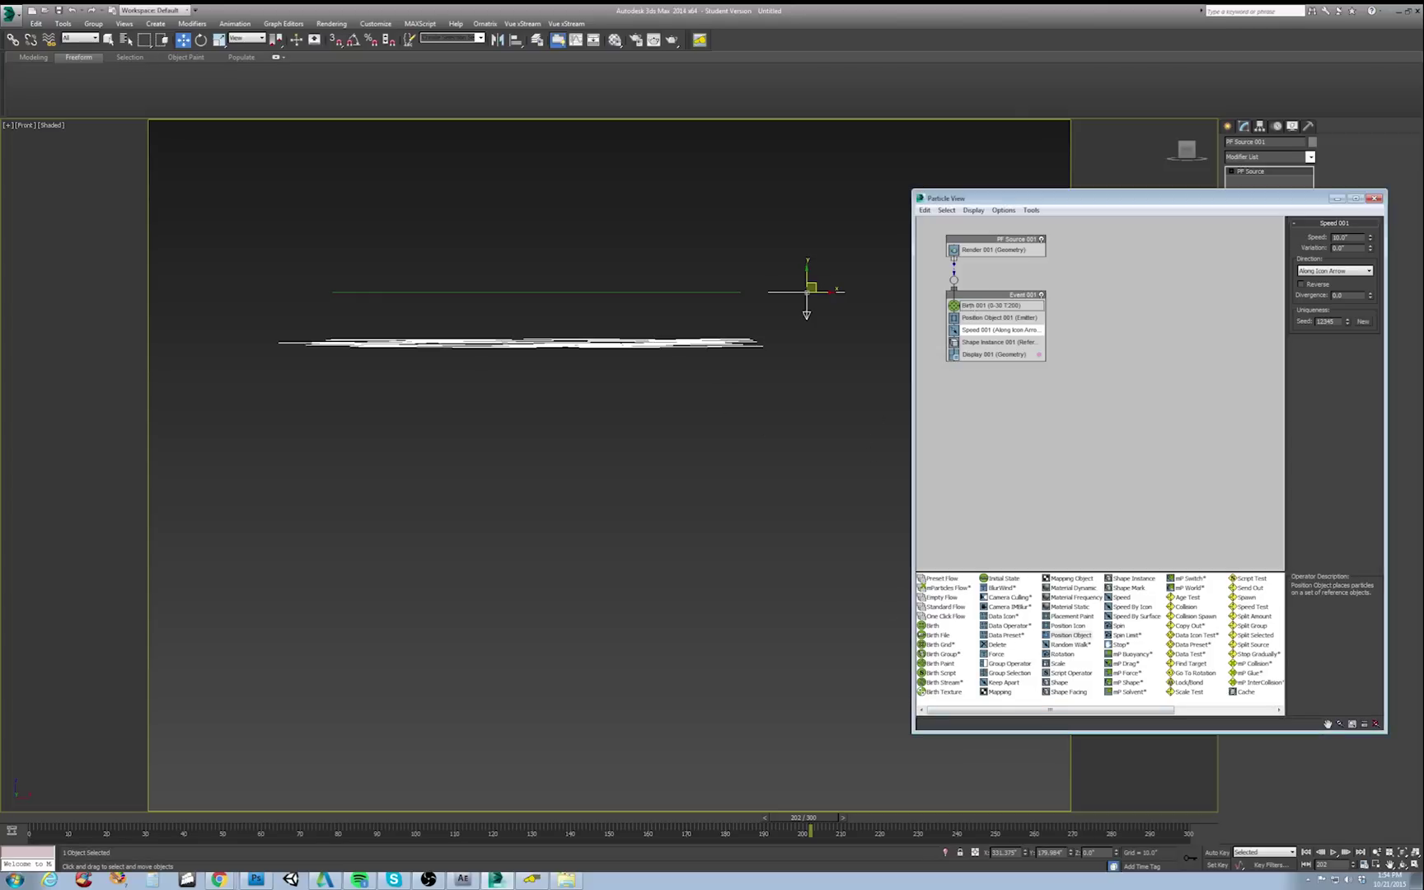
pyautogui.click(977, 306)
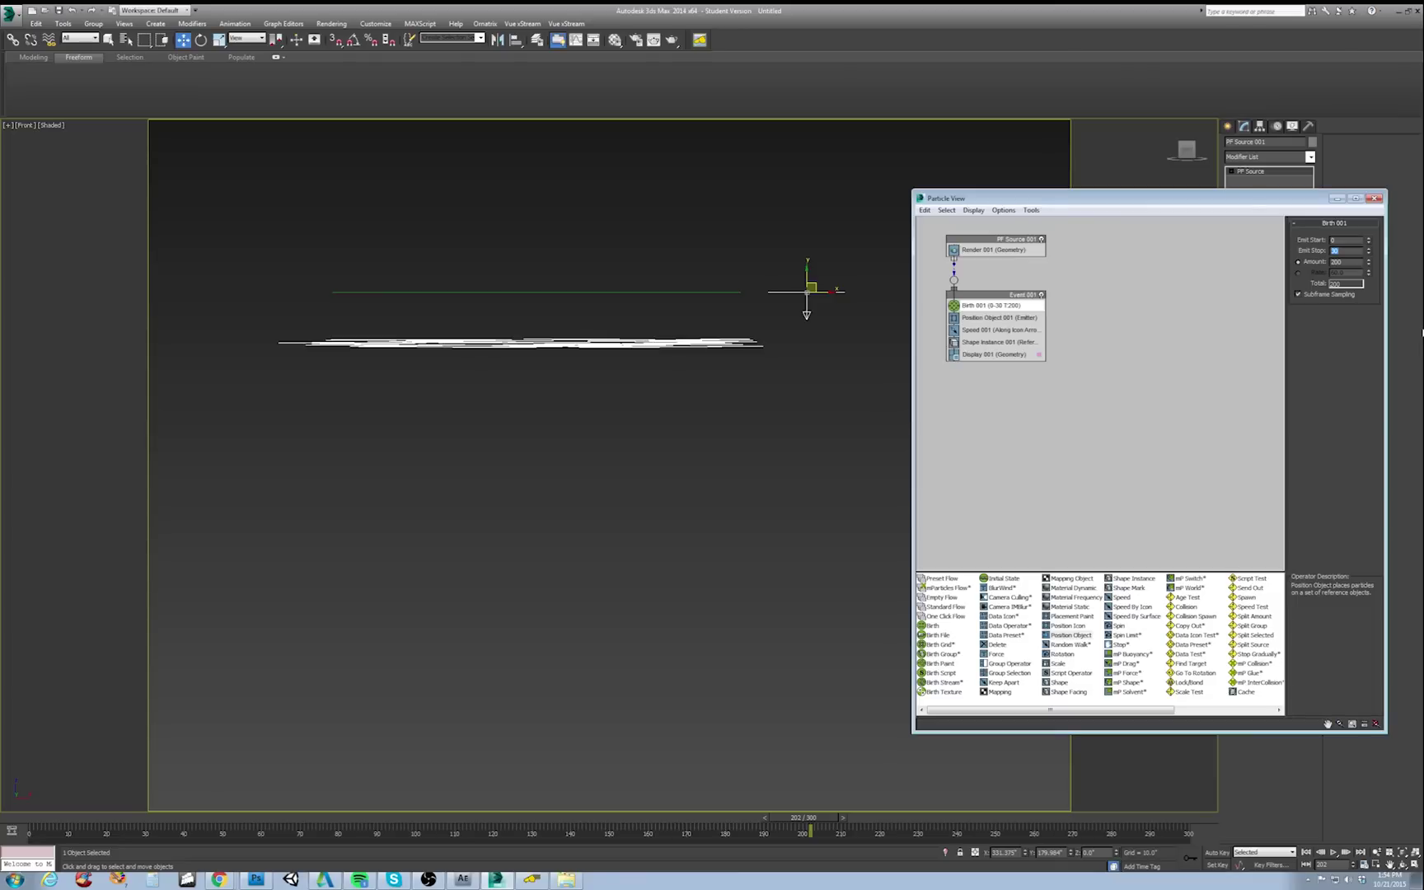
pyautogui.write('370')
pyautogui.press('Return')
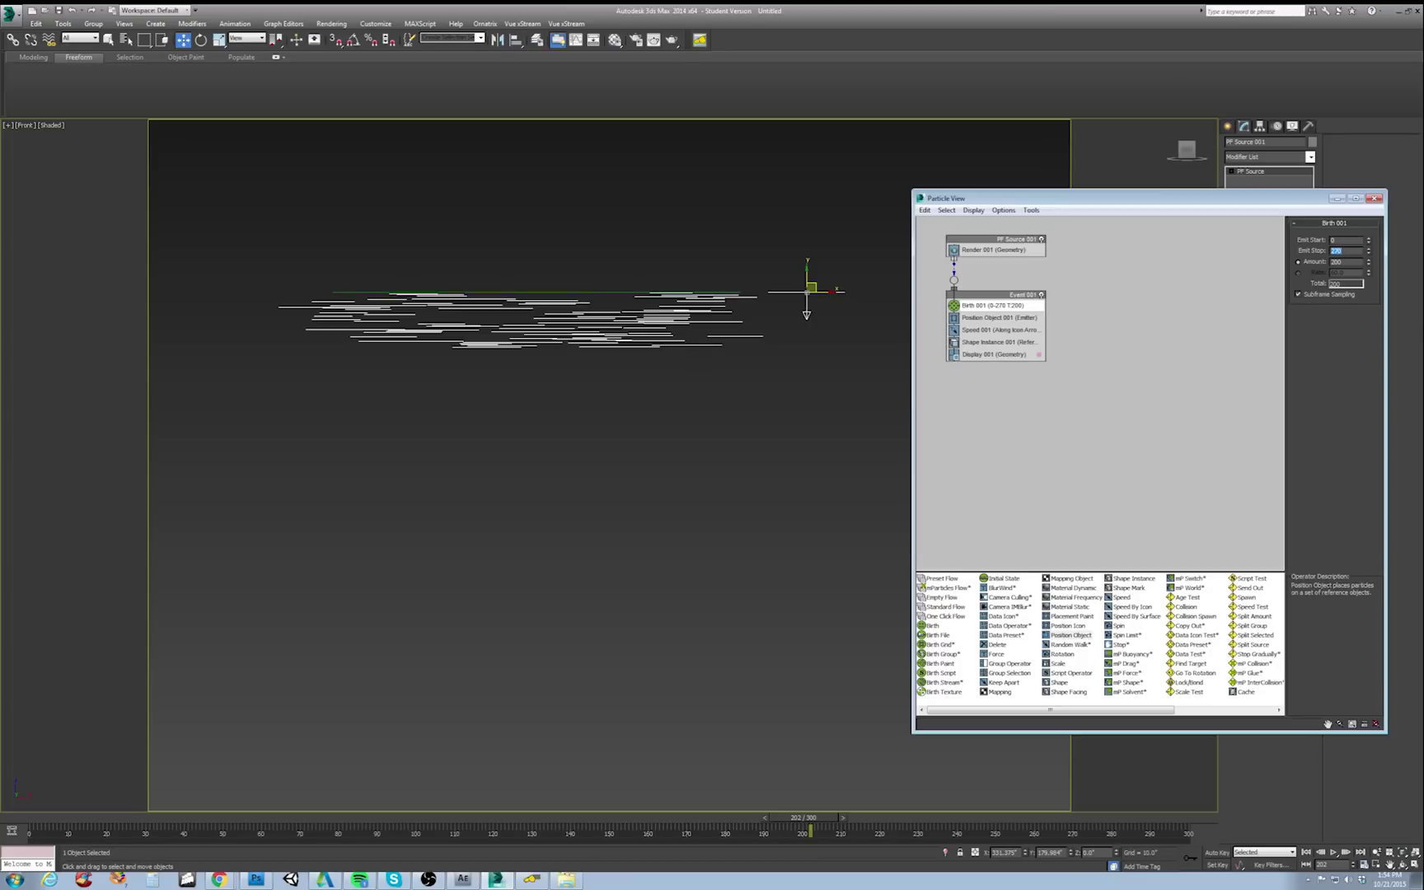
pyautogui.moveTo(810, 831)
pyautogui.mouseDown()
pyautogui.moveTo(1078, 844)
pyautogui.moveTo(417, 764)
pyautogui.moveTo(55, 701)
pyautogui.moveTo(55, 646)
pyautogui.moveTo(714, 697)
pyautogui.moveTo(1241, 656)
pyautogui.moveTo(315, 674)
pyautogui.moveTo(557, 724)
pyautogui.moveTo(927, 730)
pyautogui.mouseUp()
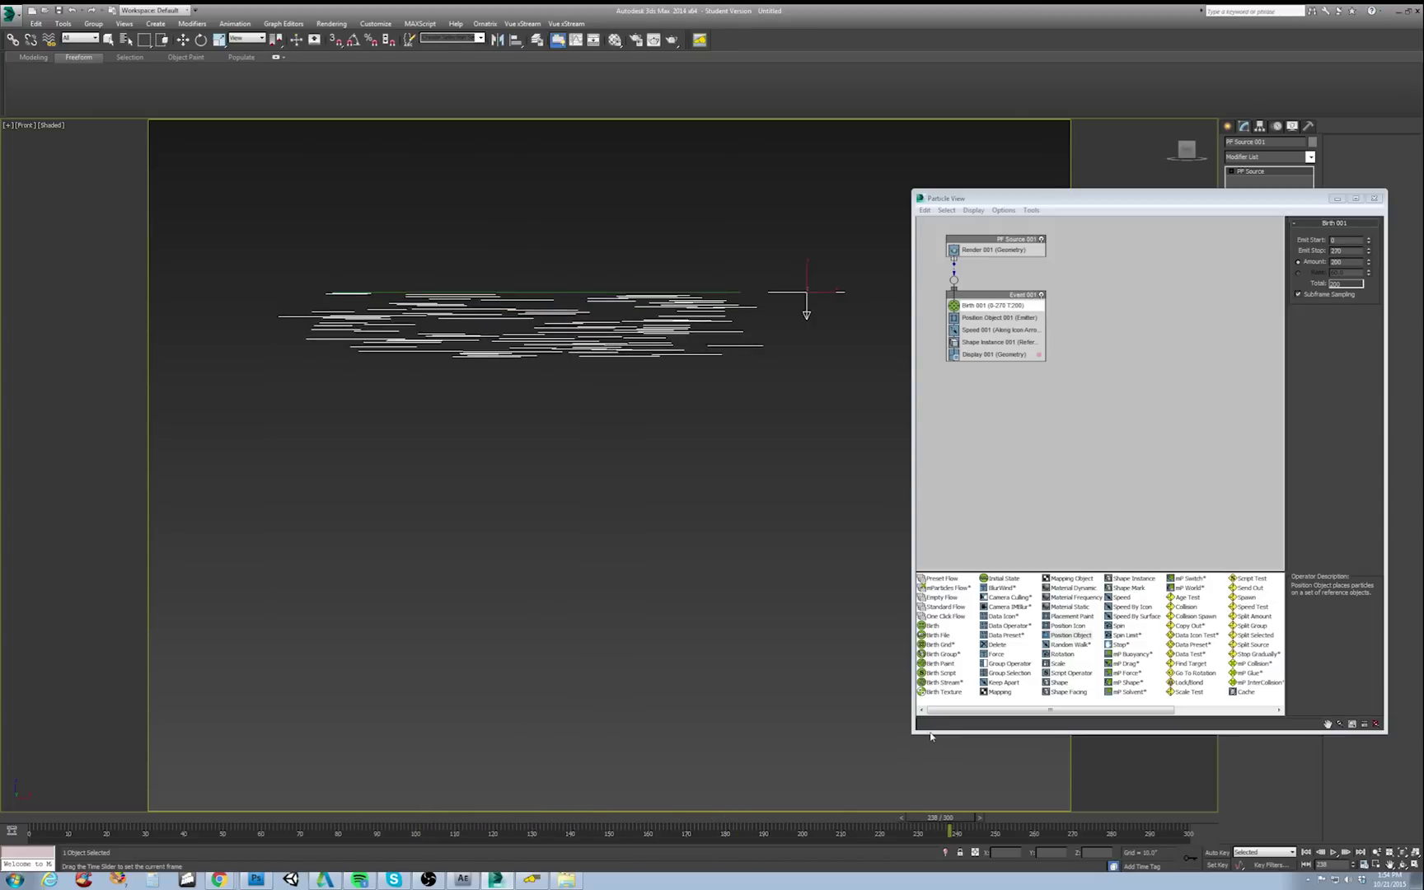
pyautogui.press('w')
# Try a speed of 0 inches in the Speed operator
pyautogui.click(976, 329)
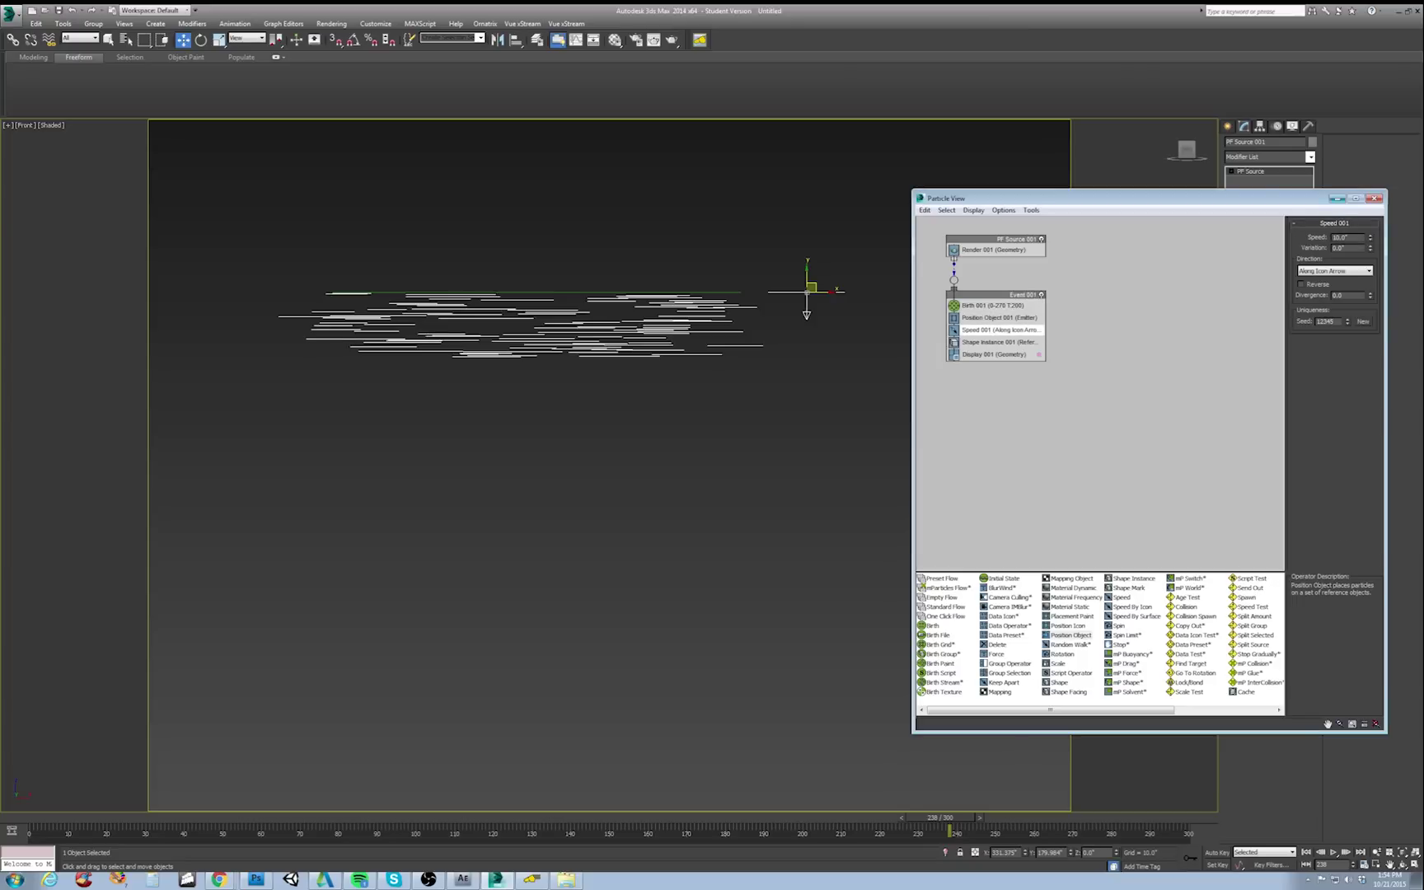
pyautogui.doubleClick(1342, 237)
pyautogui.write('0')
pyautogui.press('Return')
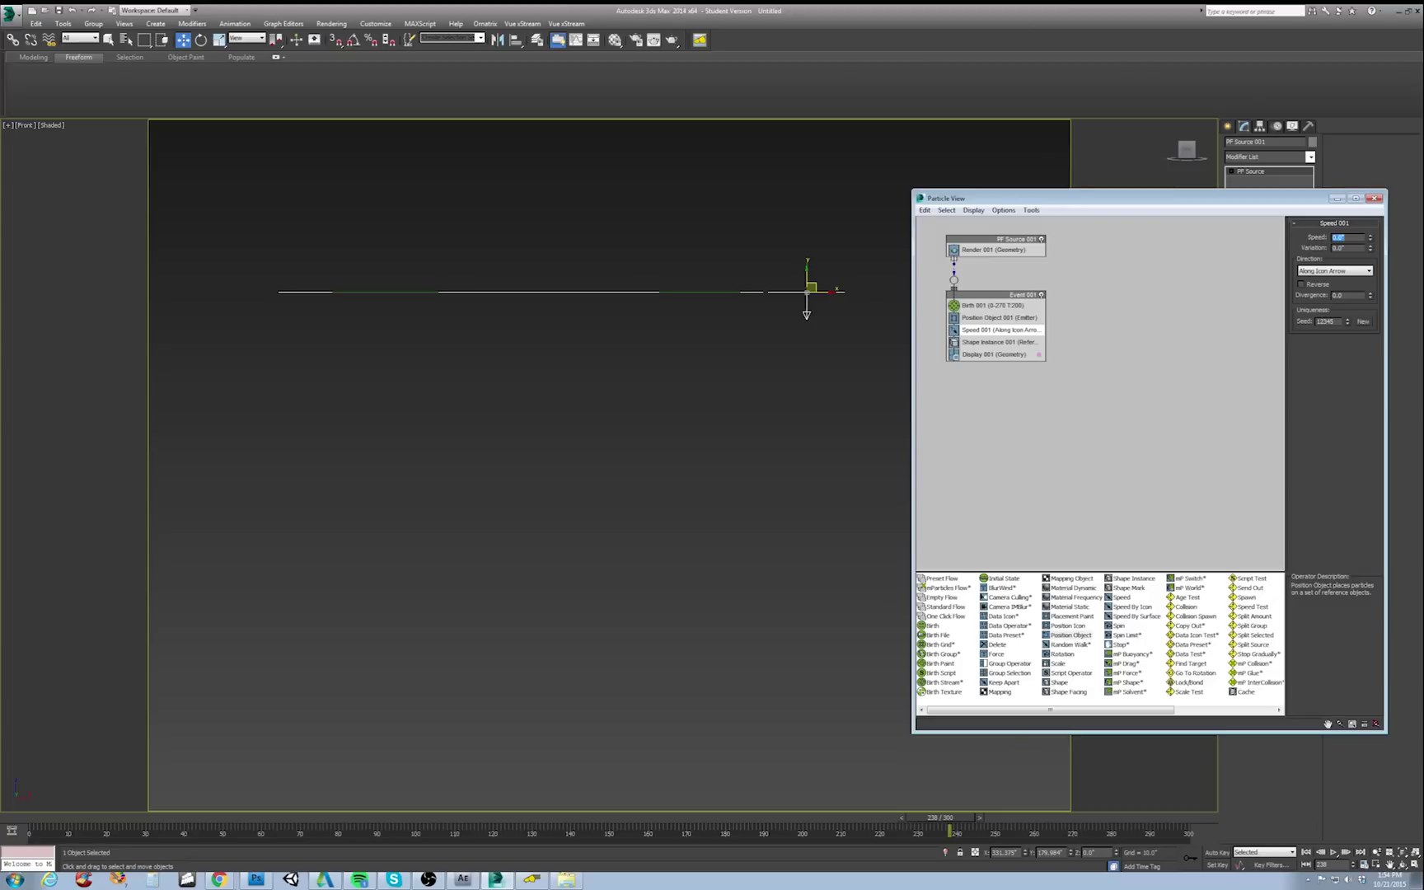
# Examine how the particle planes overlap on the emitter from an angled perspective view
pyautogui.click(1402, 864)
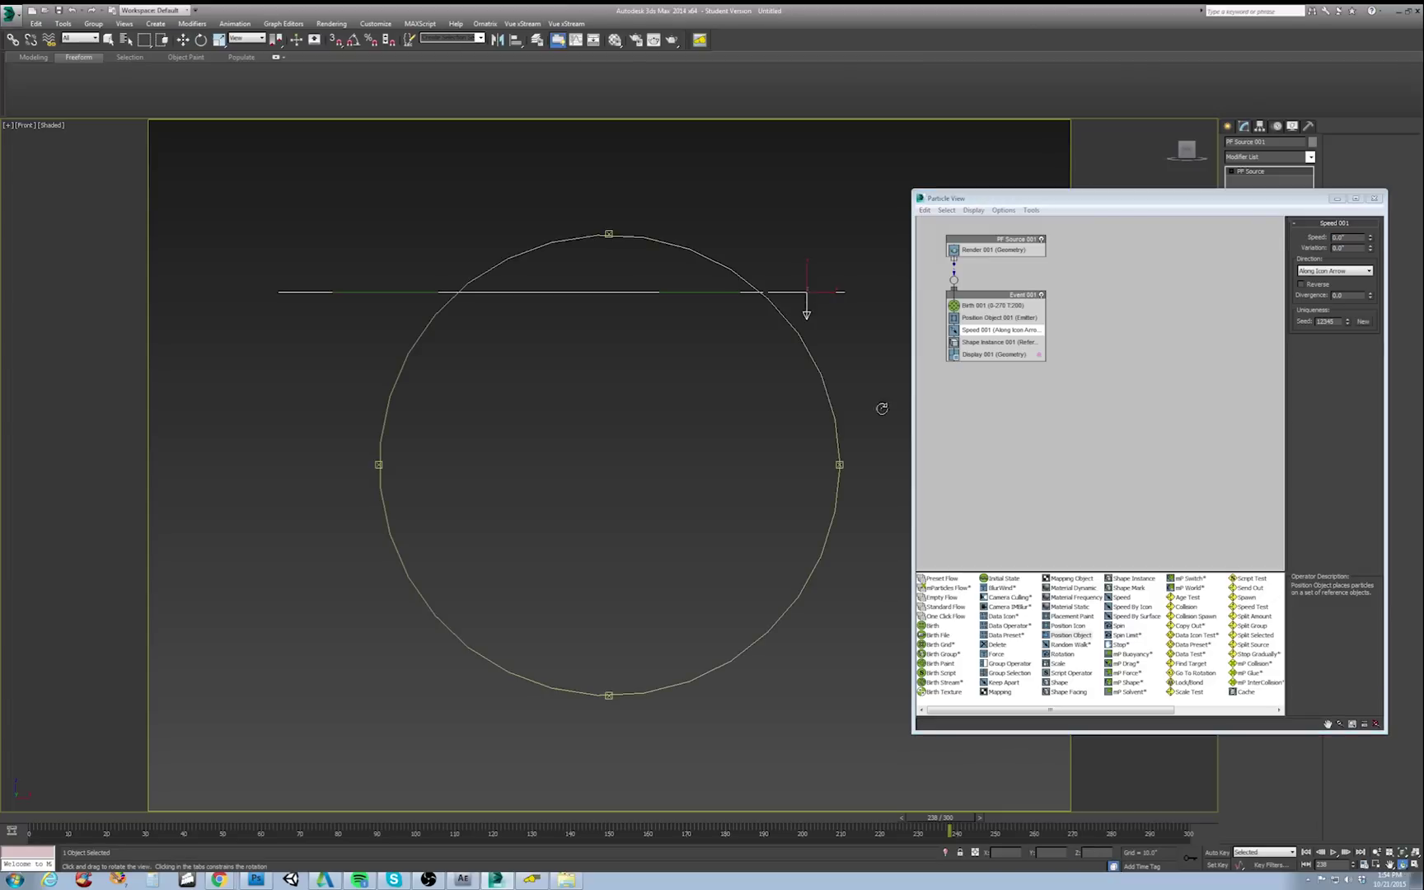
pyautogui.moveTo(882, 409); pyautogui.dragTo(752, 474)
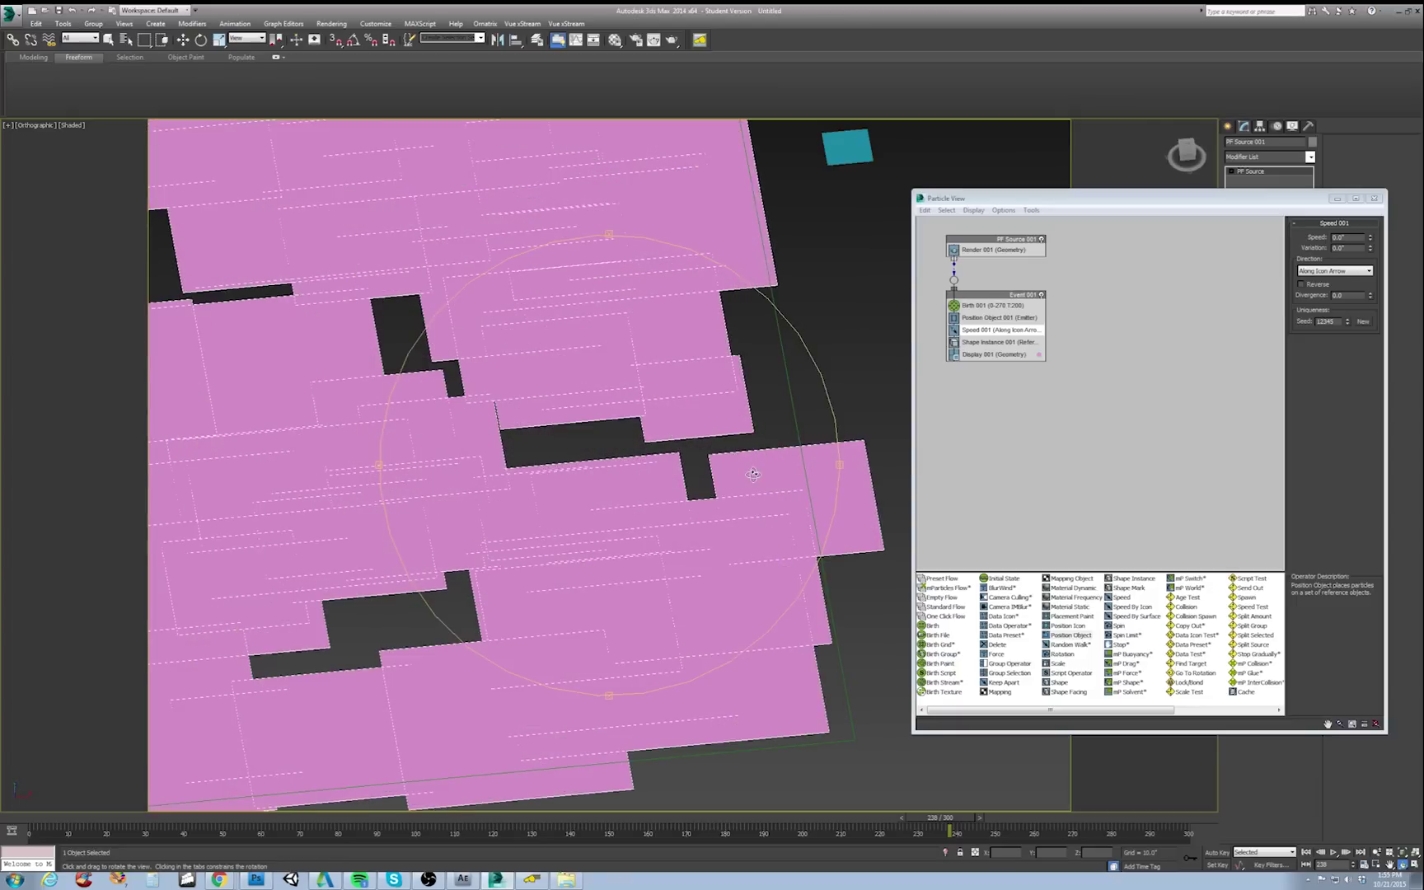
pyautogui.moveTo(644, 373)
pyautogui.mouseDown()
pyautogui.moveTo(578, 344)
pyautogui.moveTo(597, 319)
pyautogui.moveTo(653, 353)
pyautogui.mouseUp()
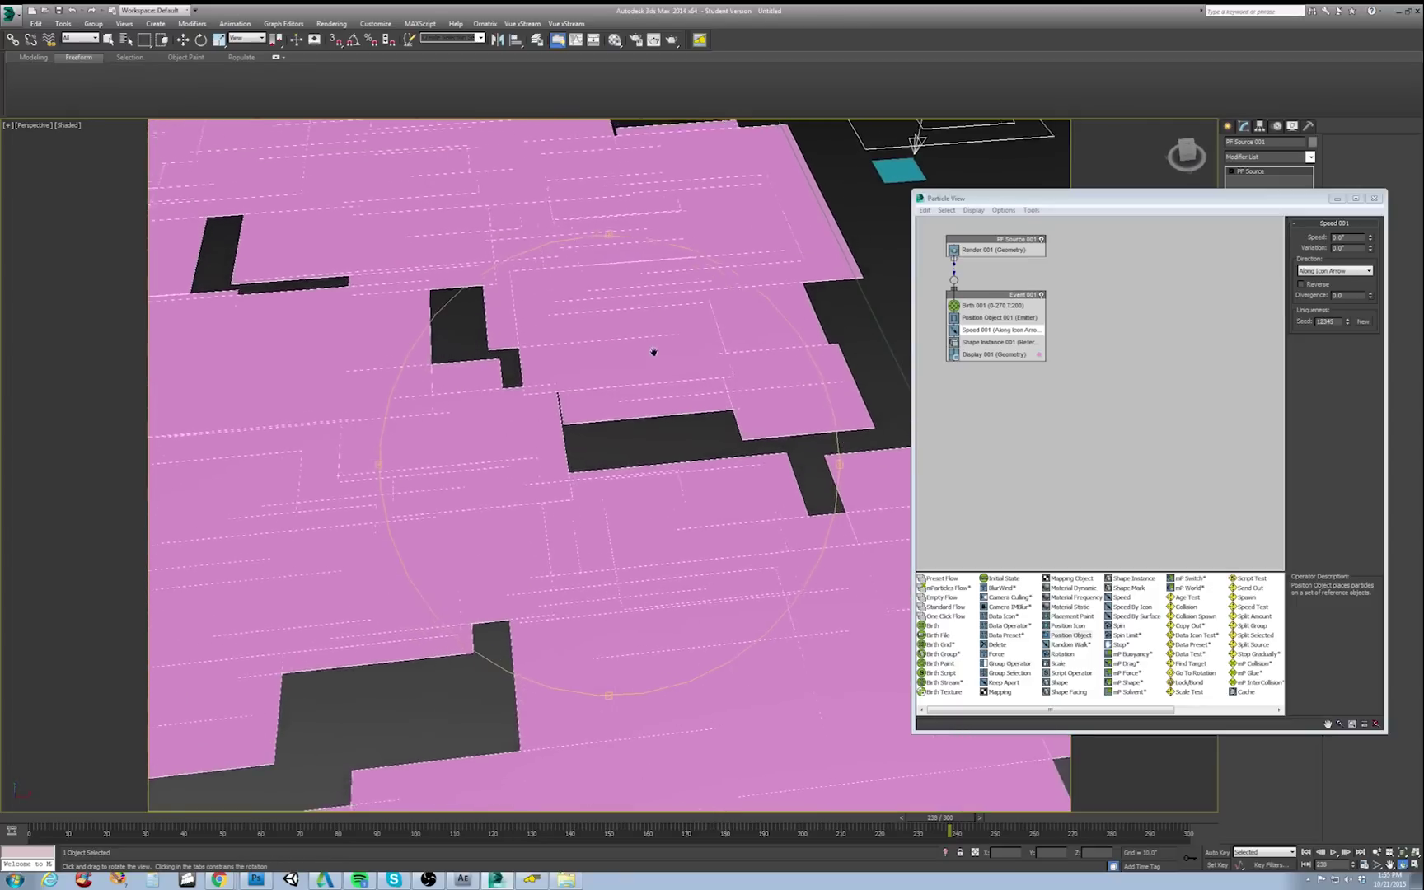
pyautogui.scroll(-5, 654, 353)
pyautogui.scroll(6, 710, 439)
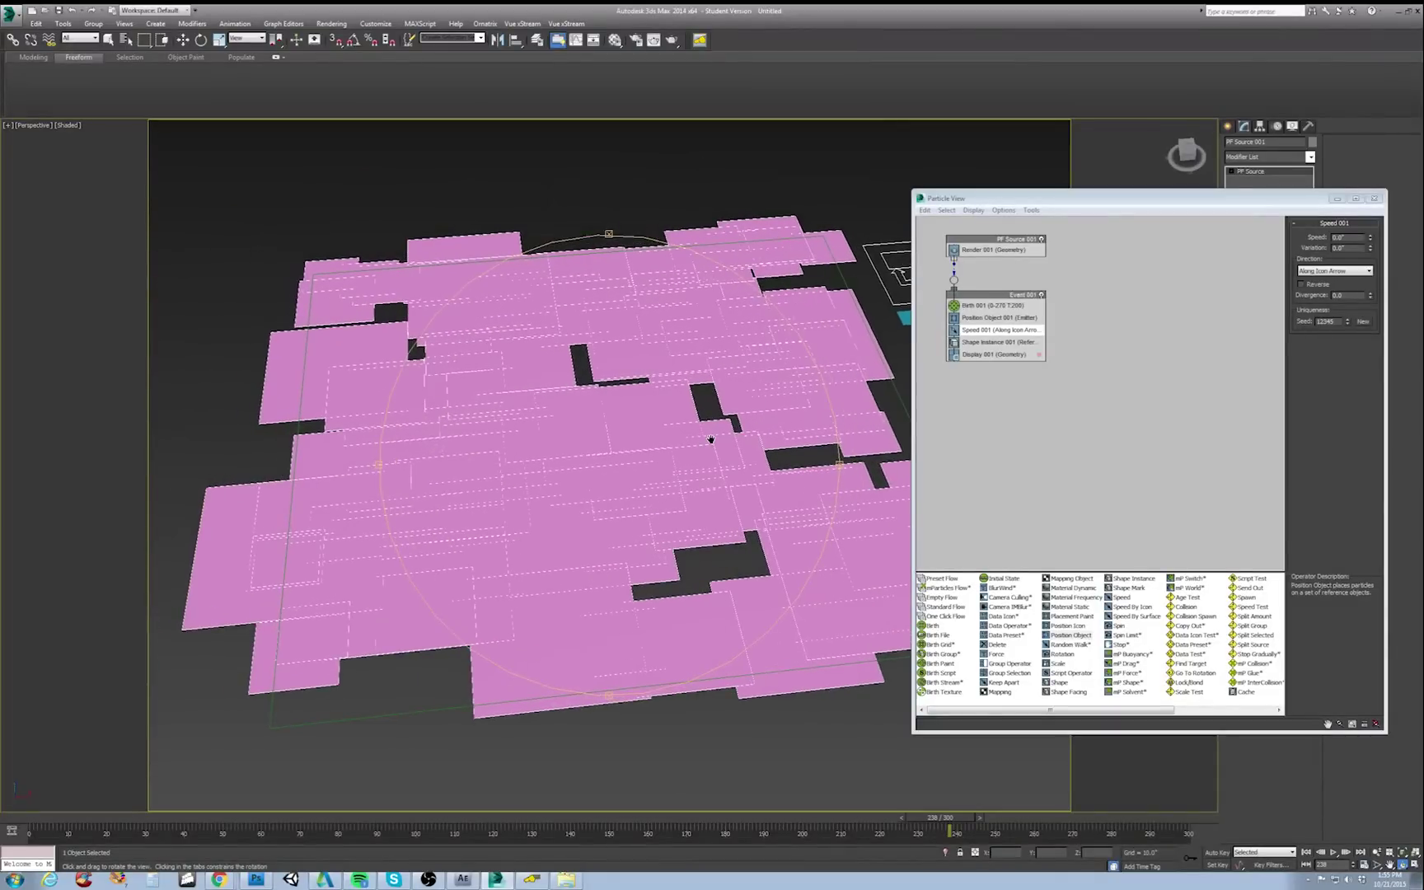
pyautogui.moveTo(710, 439); pyautogui.dragTo(728, 419, button='middle')
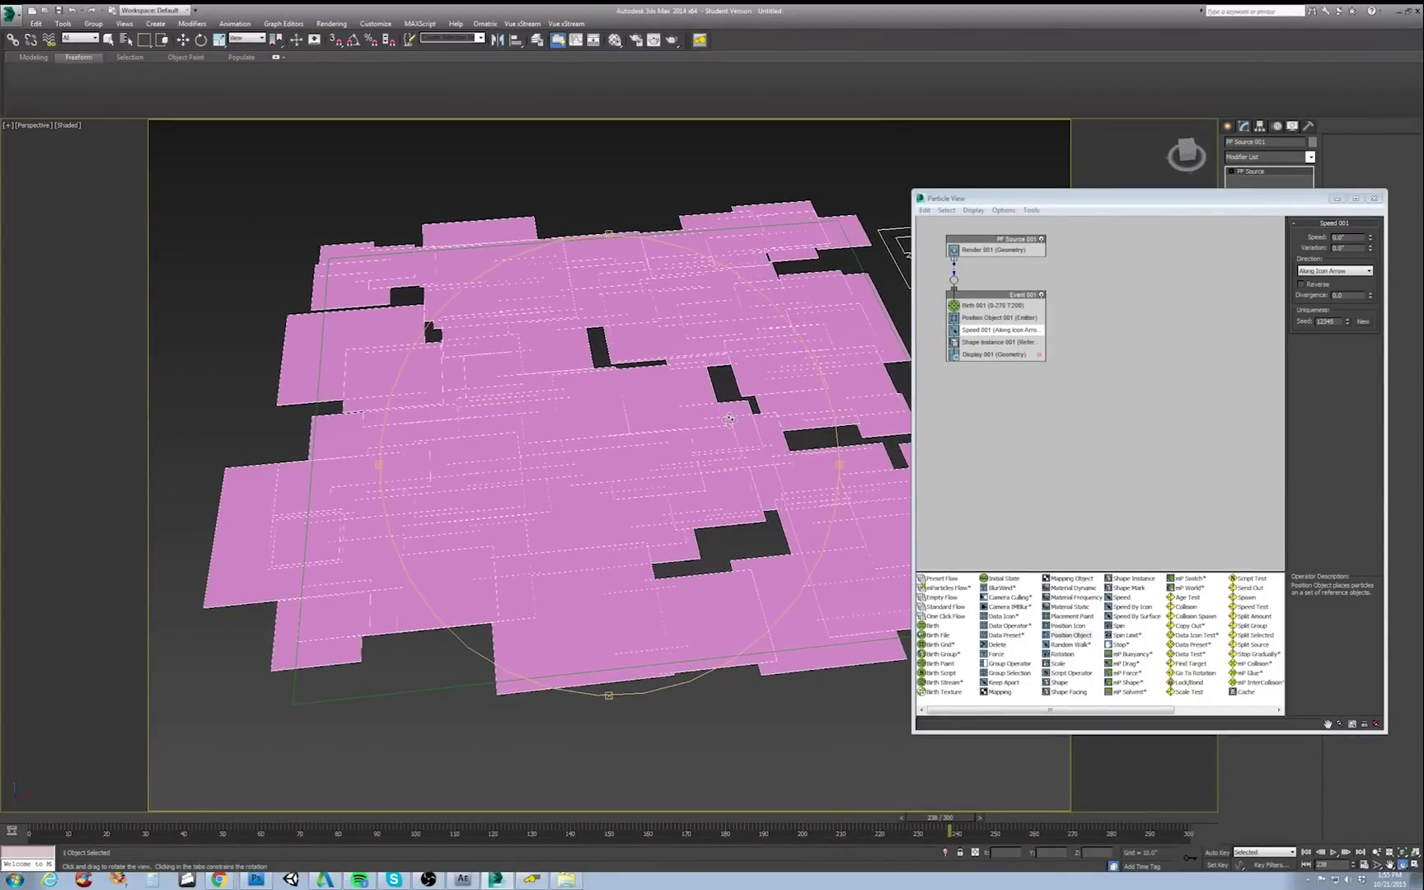
pyautogui.moveTo(730, 420); pyautogui.dragTo(694, 402)
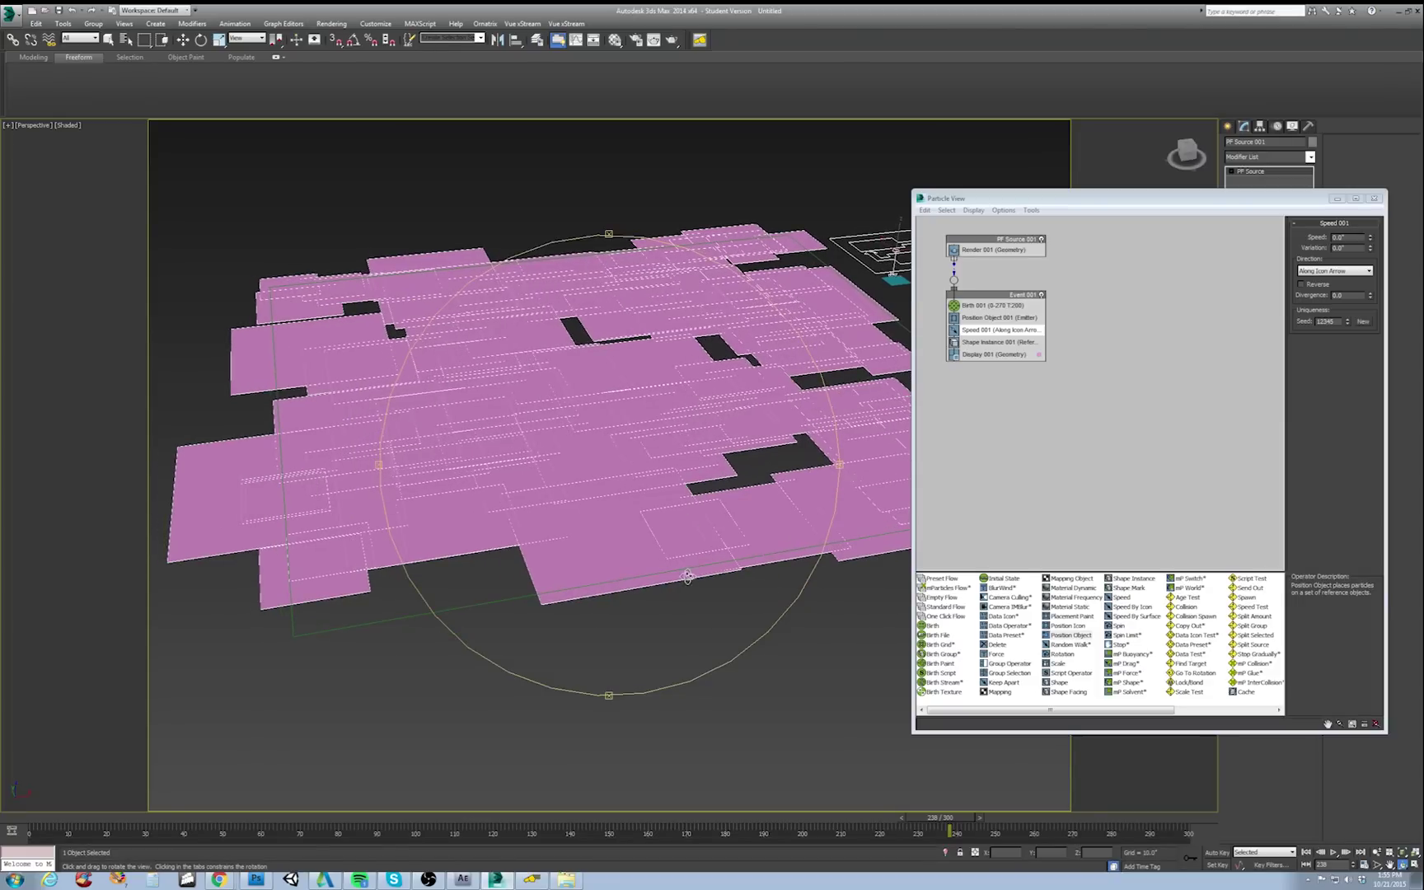
pyautogui.click(184, 41)
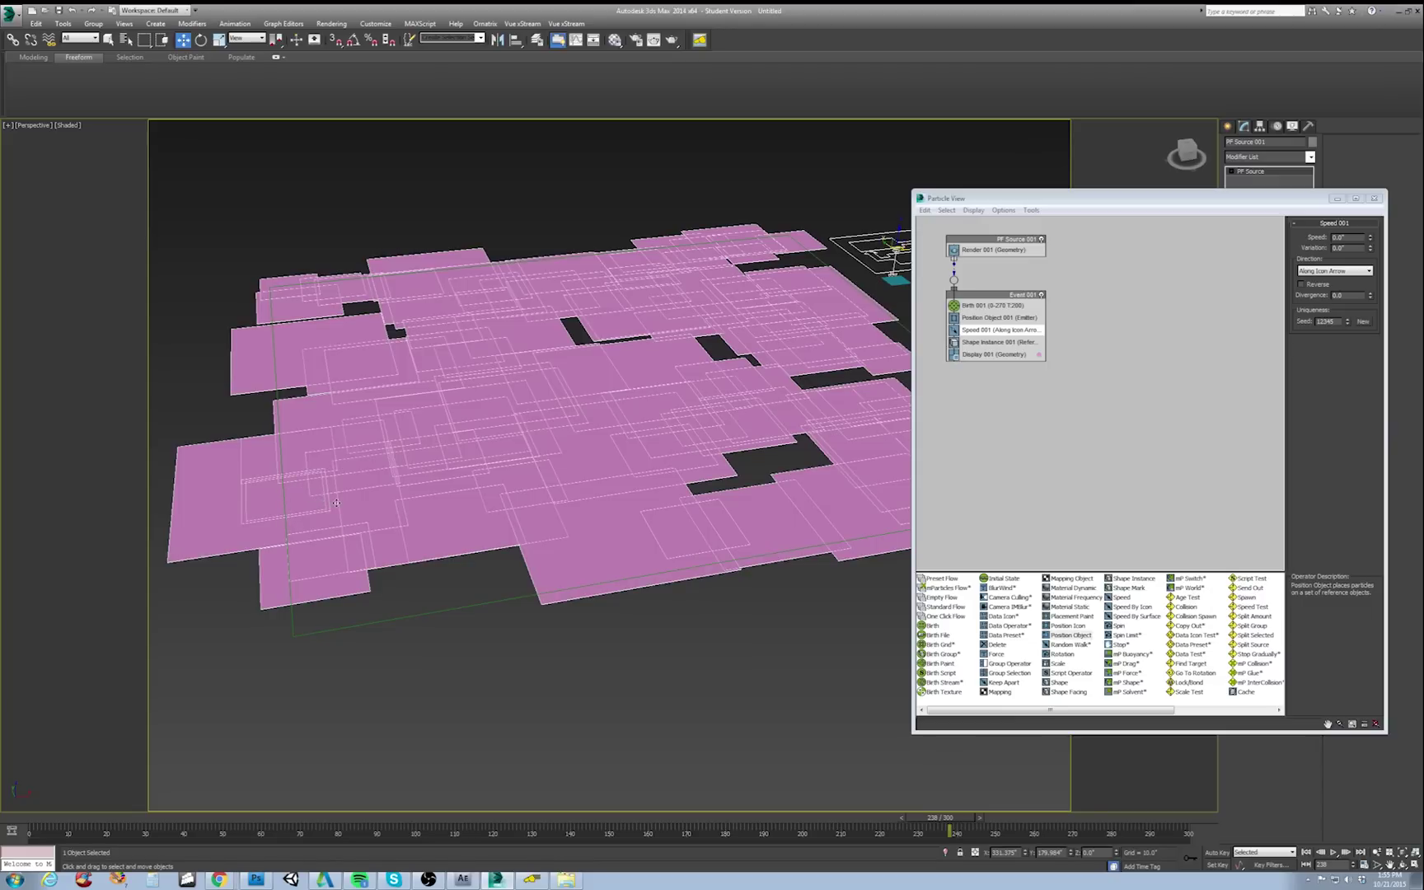
pyautogui.moveTo(336, 503); pyautogui.dragTo(349, 511, button='middle')
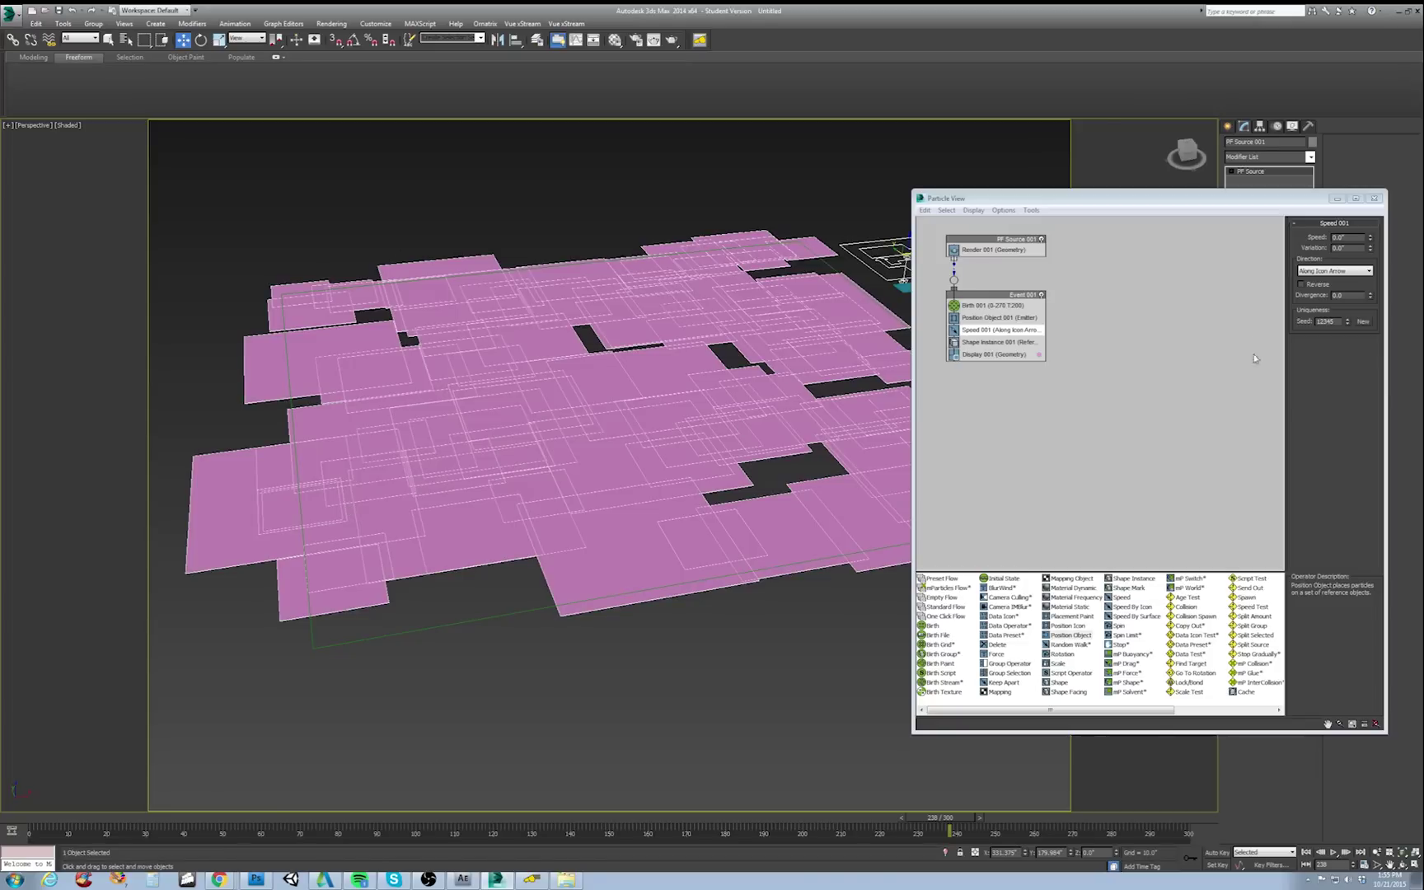
# Restore the Speed operator's speed to 10 inches and inspect the spacing between the particle planes from several angles
pyautogui.click(1382, 232)
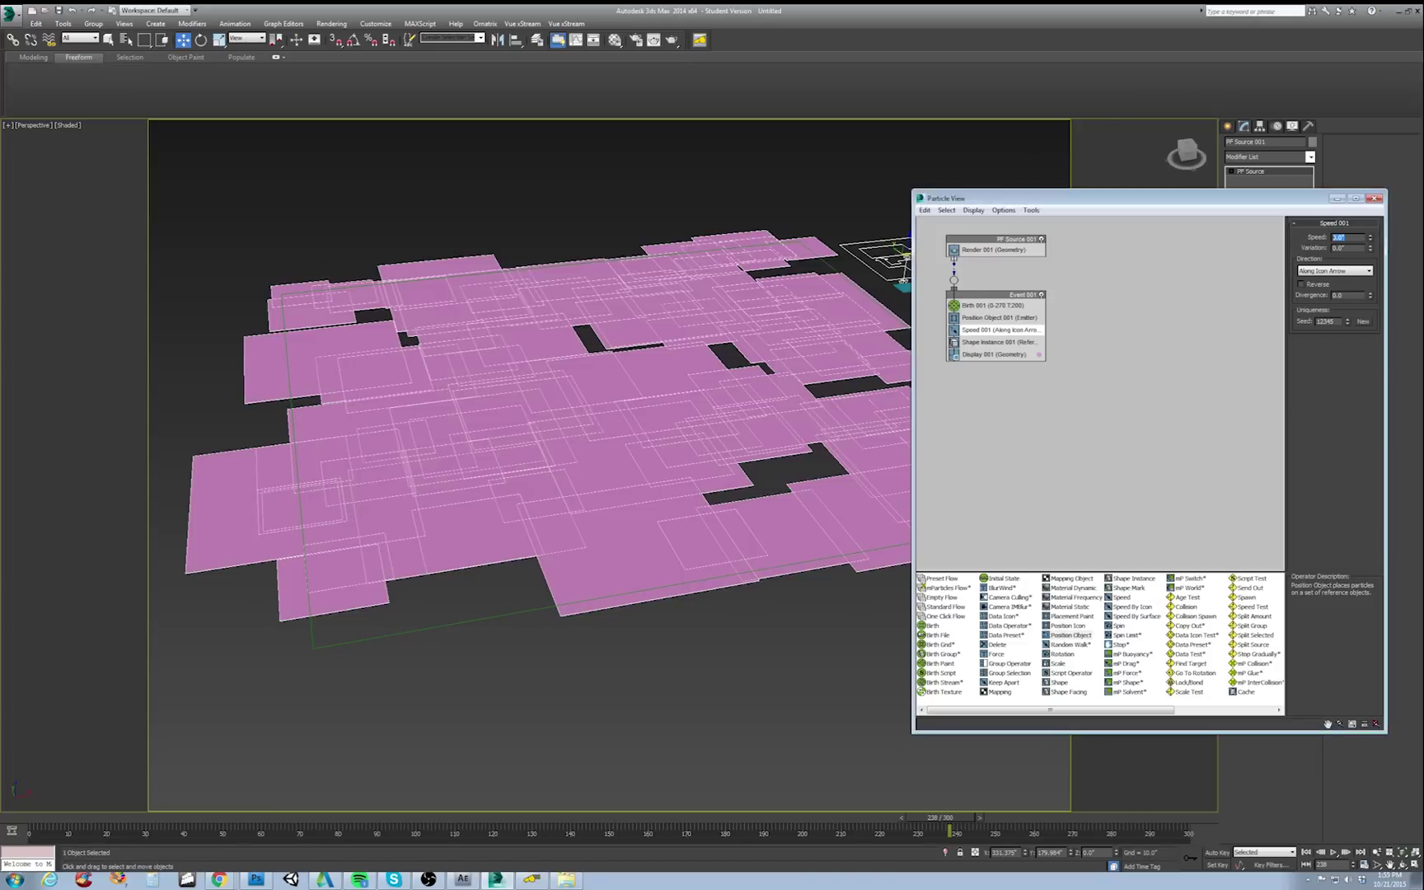
pyautogui.write('10')
pyautogui.press('Return')
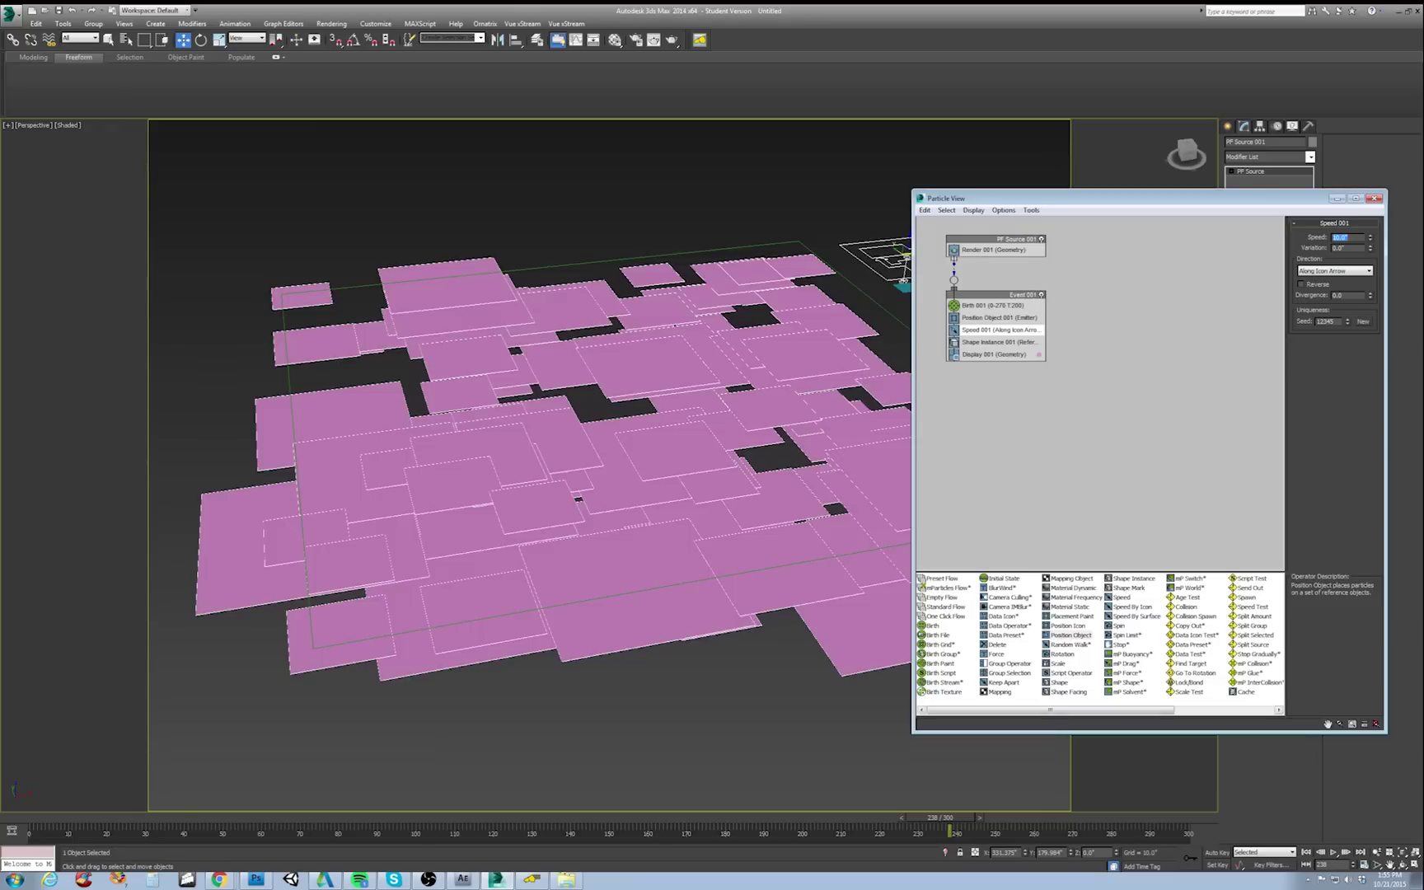
pyautogui.click(1403, 866)
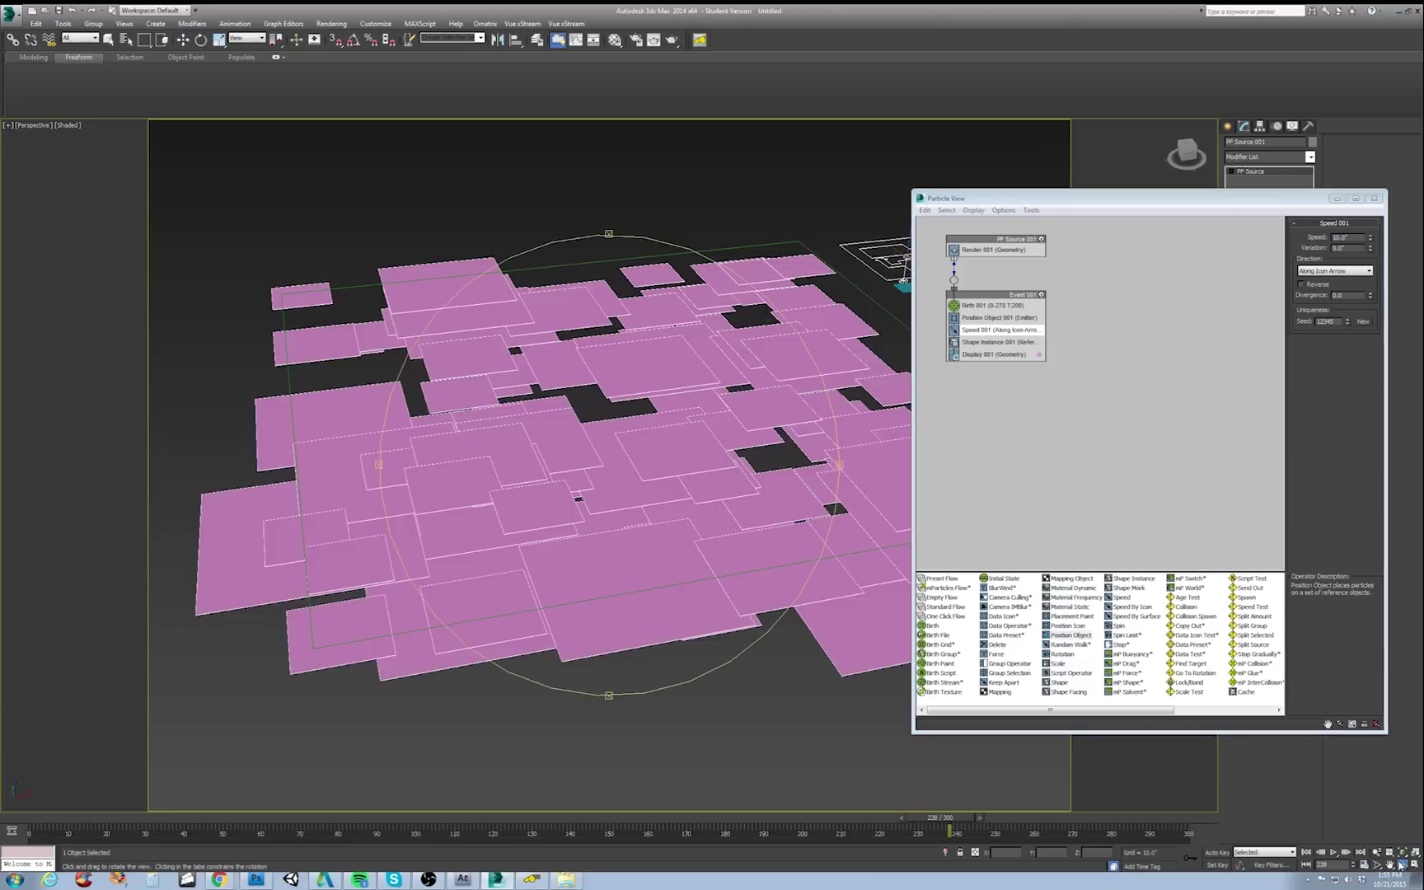
pyautogui.moveTo(663, 461)
pyautogui.mouseDown()
pyautogui.moveTo(639, 416)
pyautogui.moveTo(640, 478)
pyautogui.mouseUp()
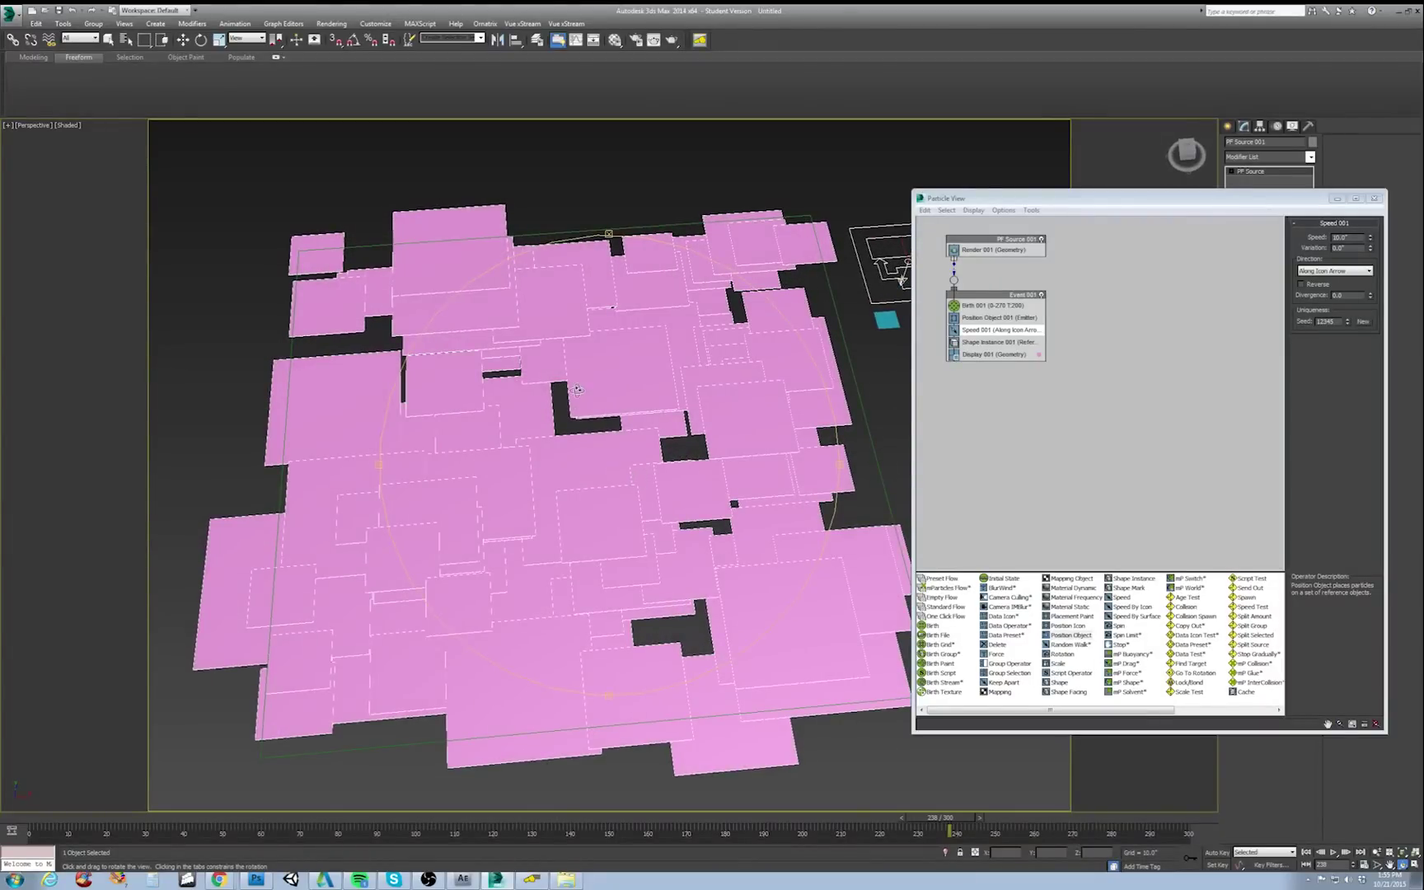
pyautogui.scroll(4, 577, 392)
pyautogui.scroll(-5, 575, 388)
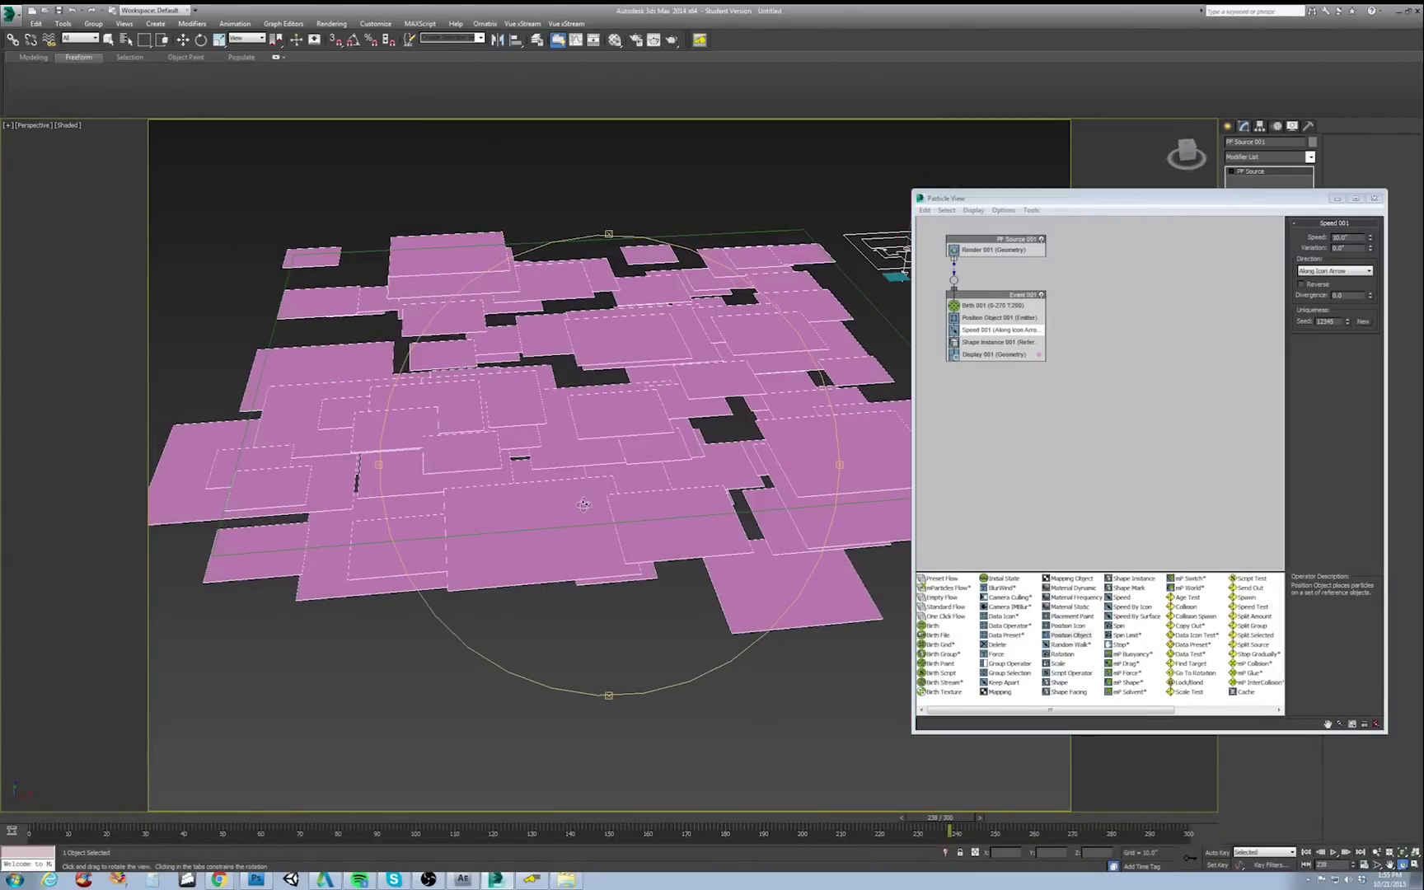
pyautogui.moveTo(632, 512)
pyautogui.mouseDown()
pyautogui.moveTo(617, 516)
pyautogui.moveTo(635, 516)
pyautogui.mouseUp()
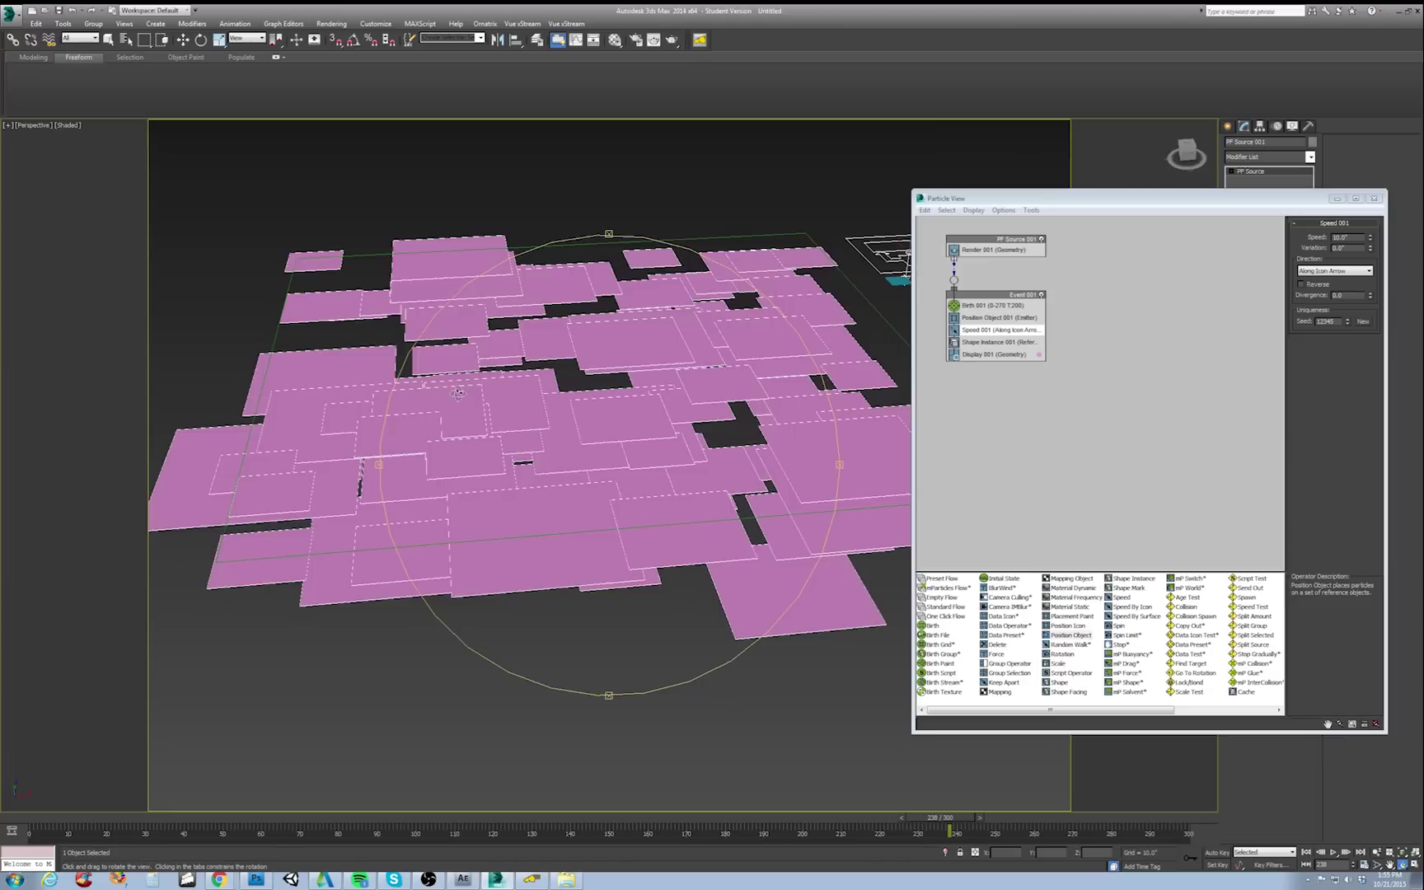
pyautogui.click(182, 40)
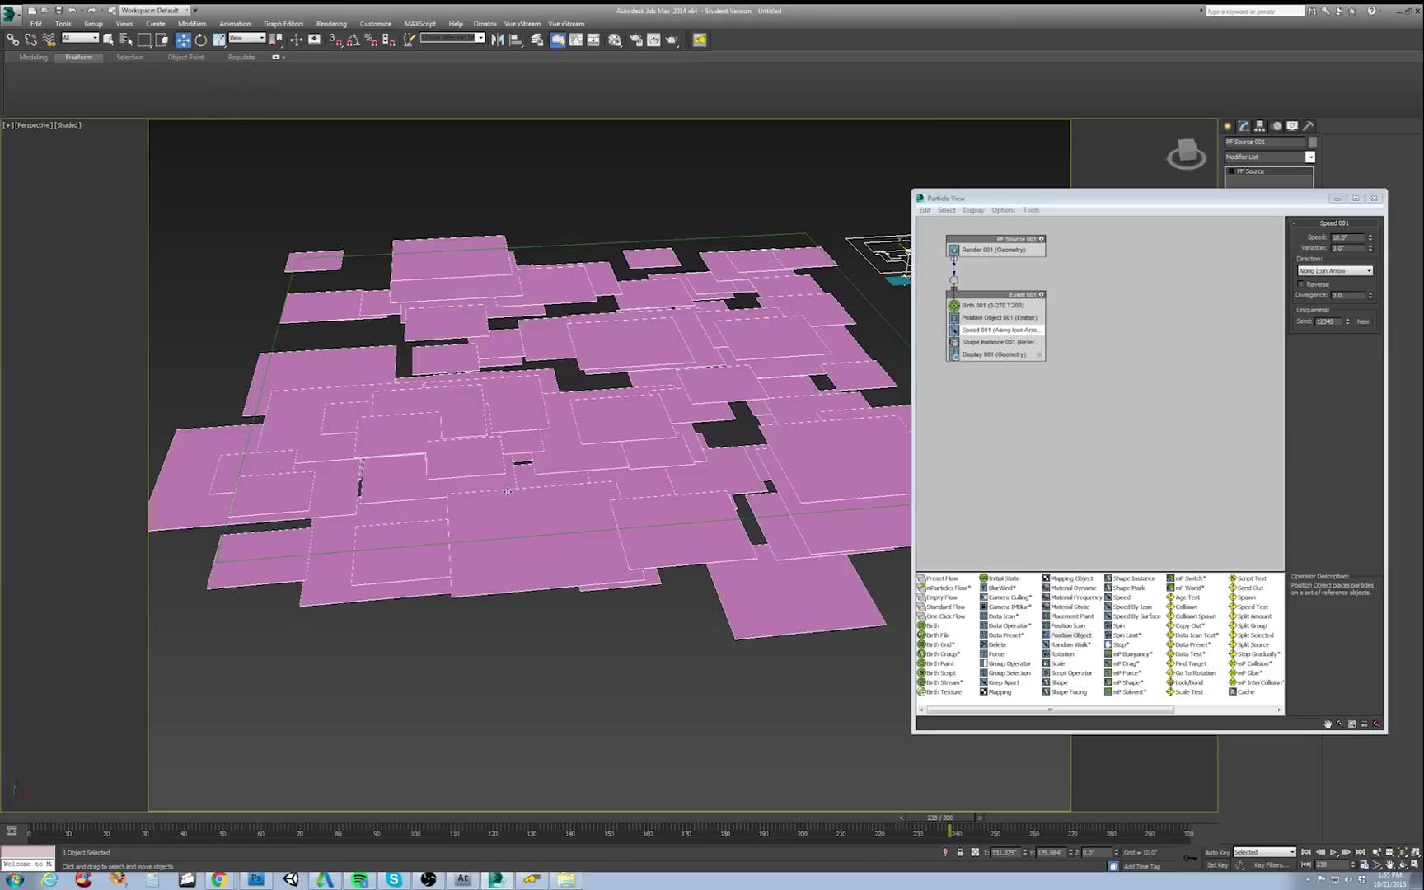
pyautogui.moveTo(508, 492)
pyautogui.mouseDown(button='middle')
pyautogui.moveTo(541, 499)
pyautogui.moveTo(528, 488)
pyautogui.mouseUp(button='middle')
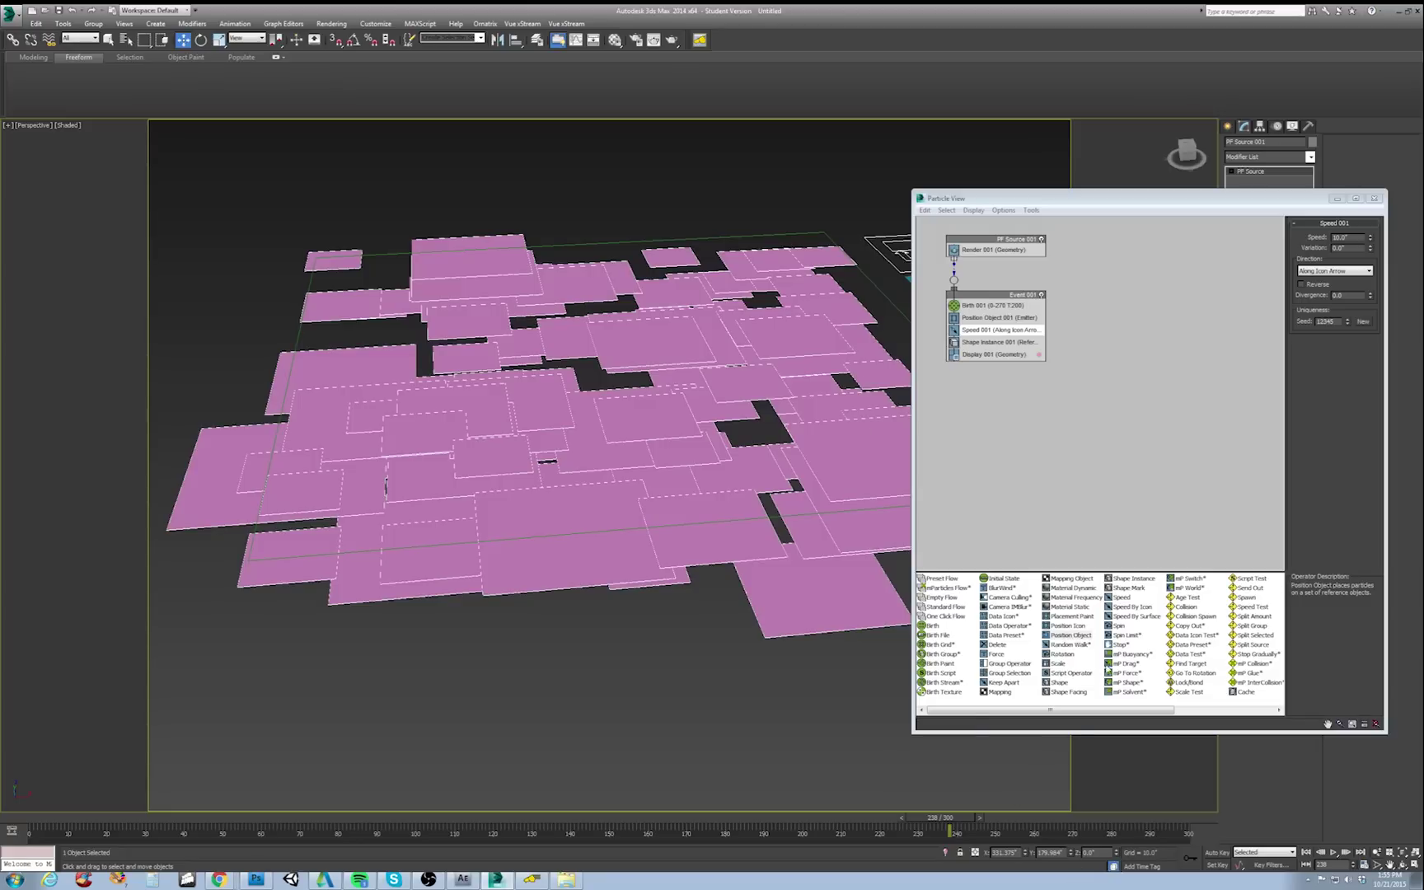
pyautogui.click(1119, 647)
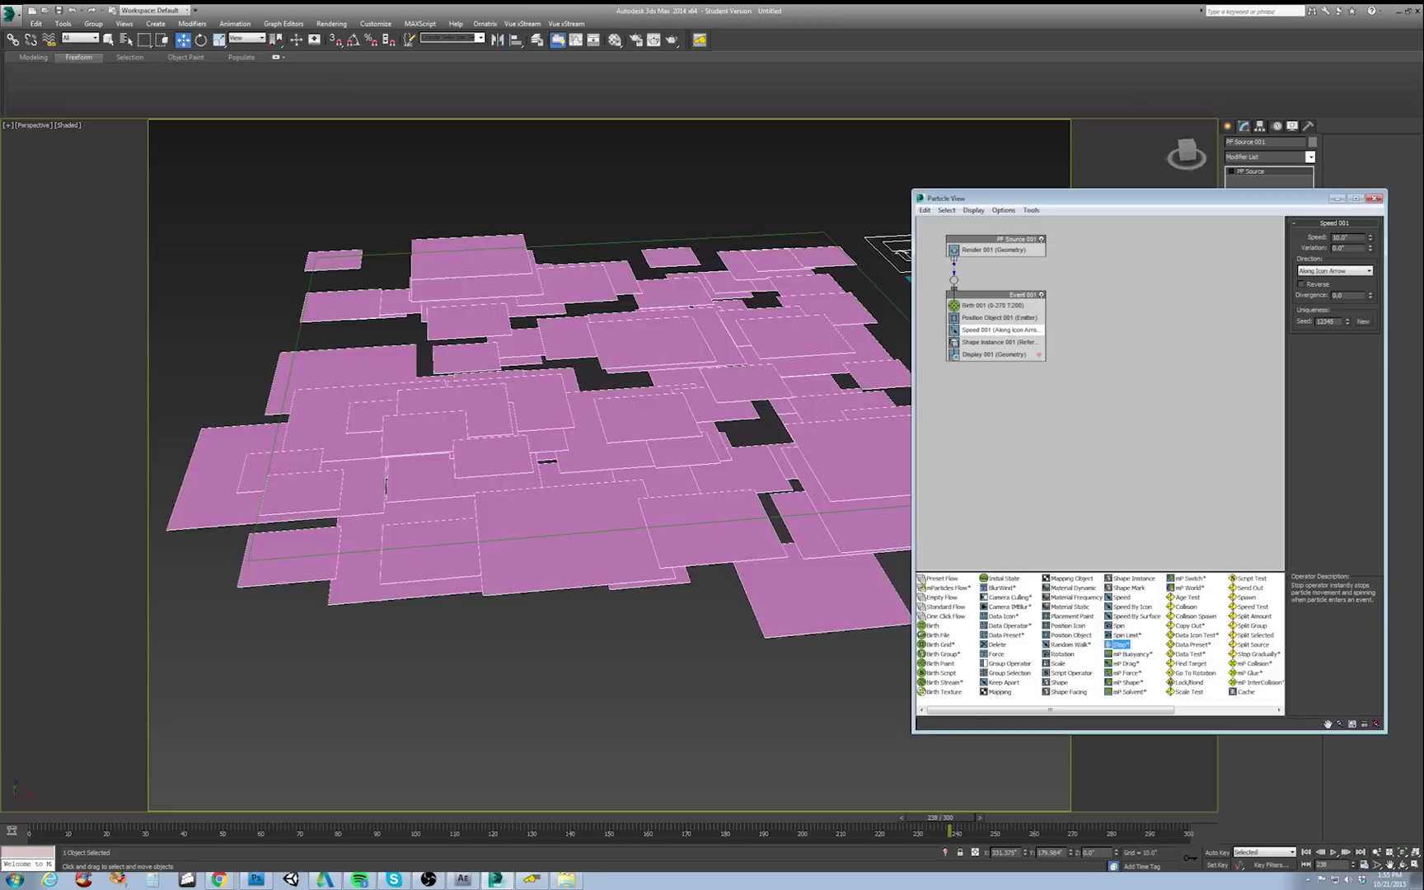
pyautogui.moveTo(1119, 646); pyautogui.dragTo(1043, 342)
pyautogui.moveTo(1049, 346); pyautogui.dragTo(1049, 348)
pyautogui.click(999, 354)
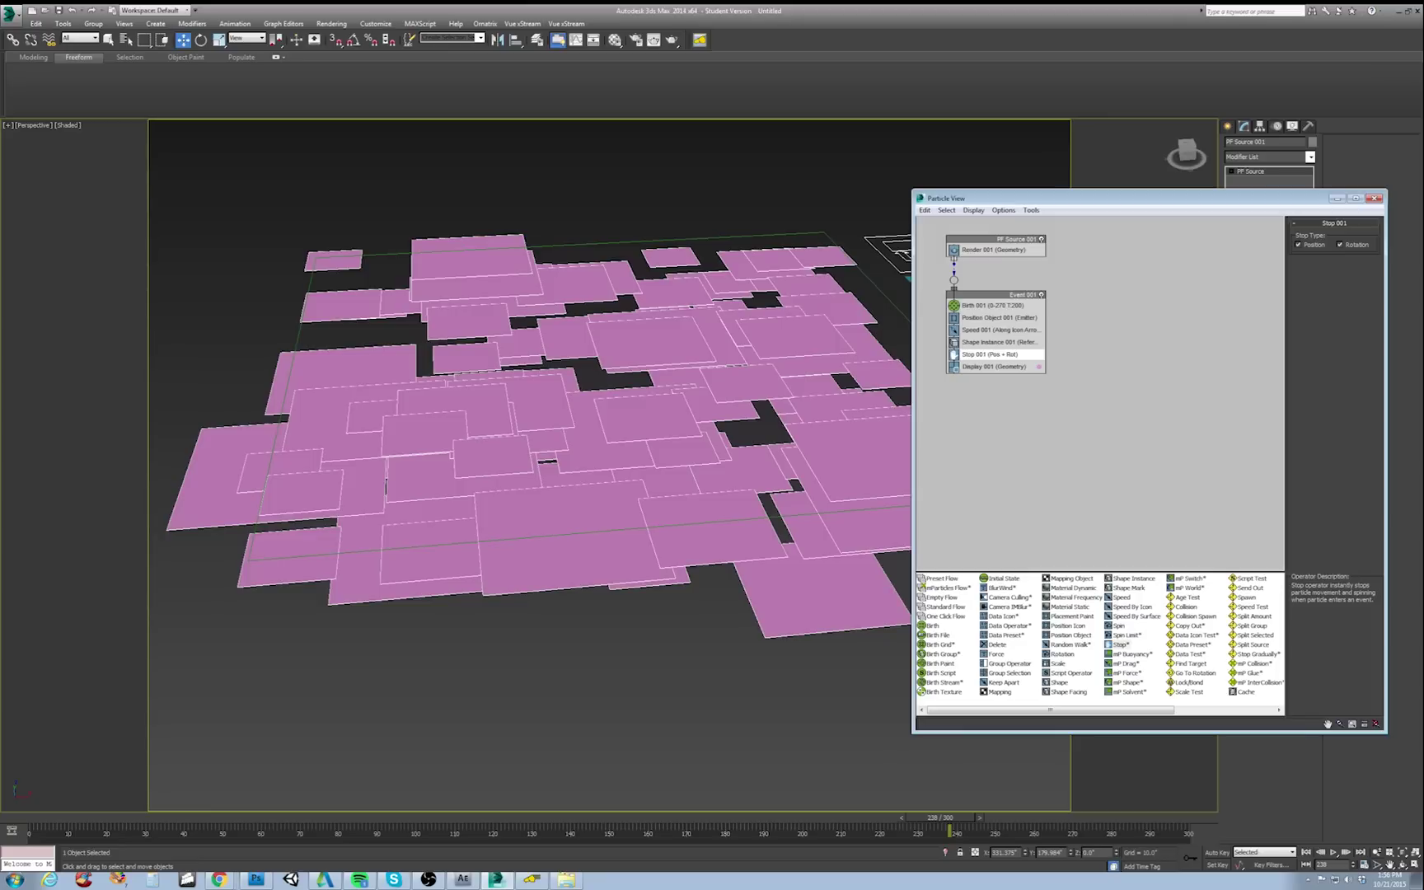
pyautogui.press('Delete')
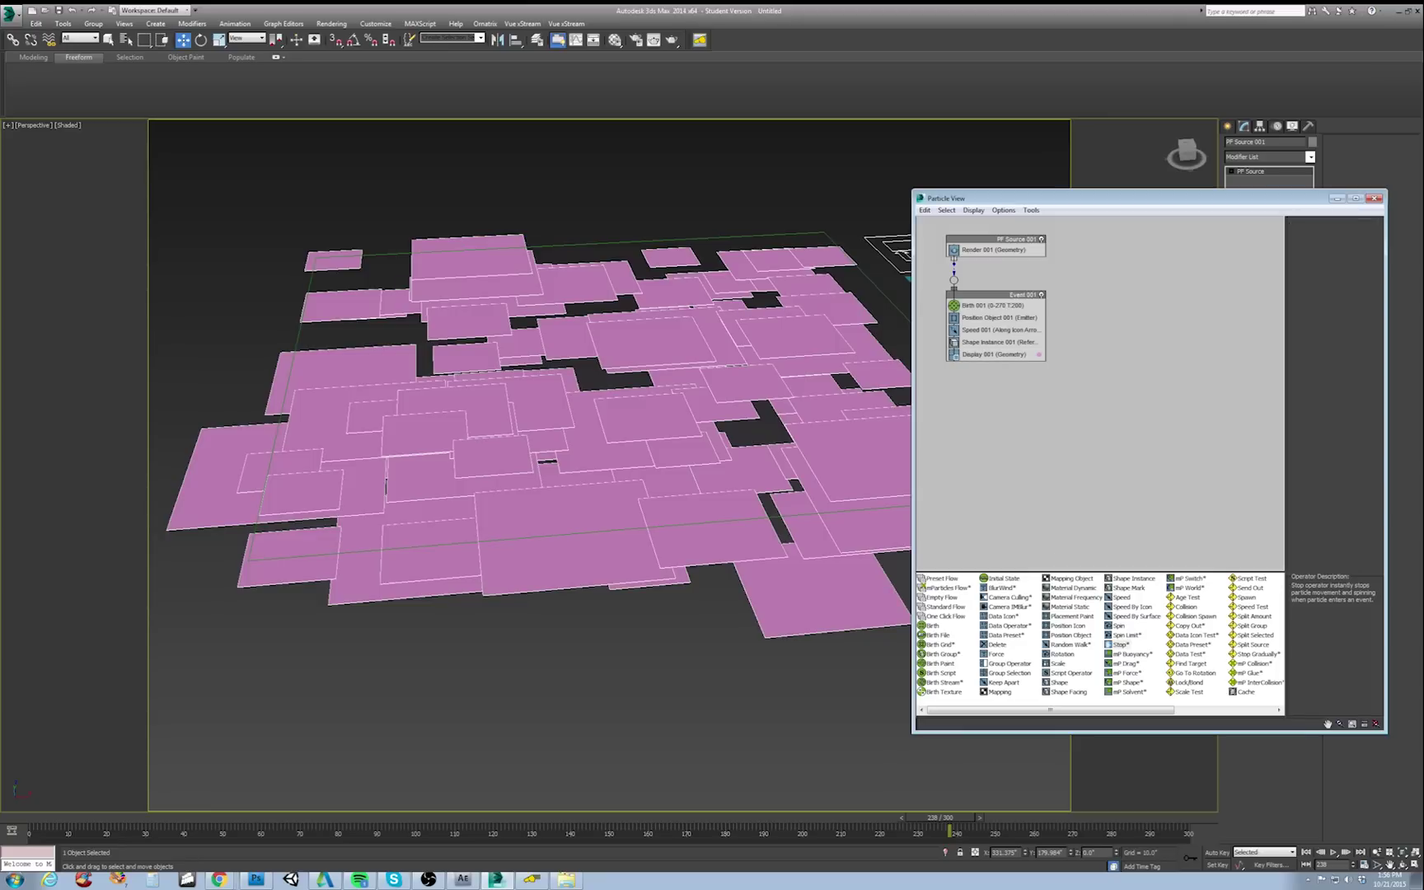
# Add a Delete operator to Event 001 between the Shape Instance and Display operators and select it for editing
pyautogui.click(996, 644)
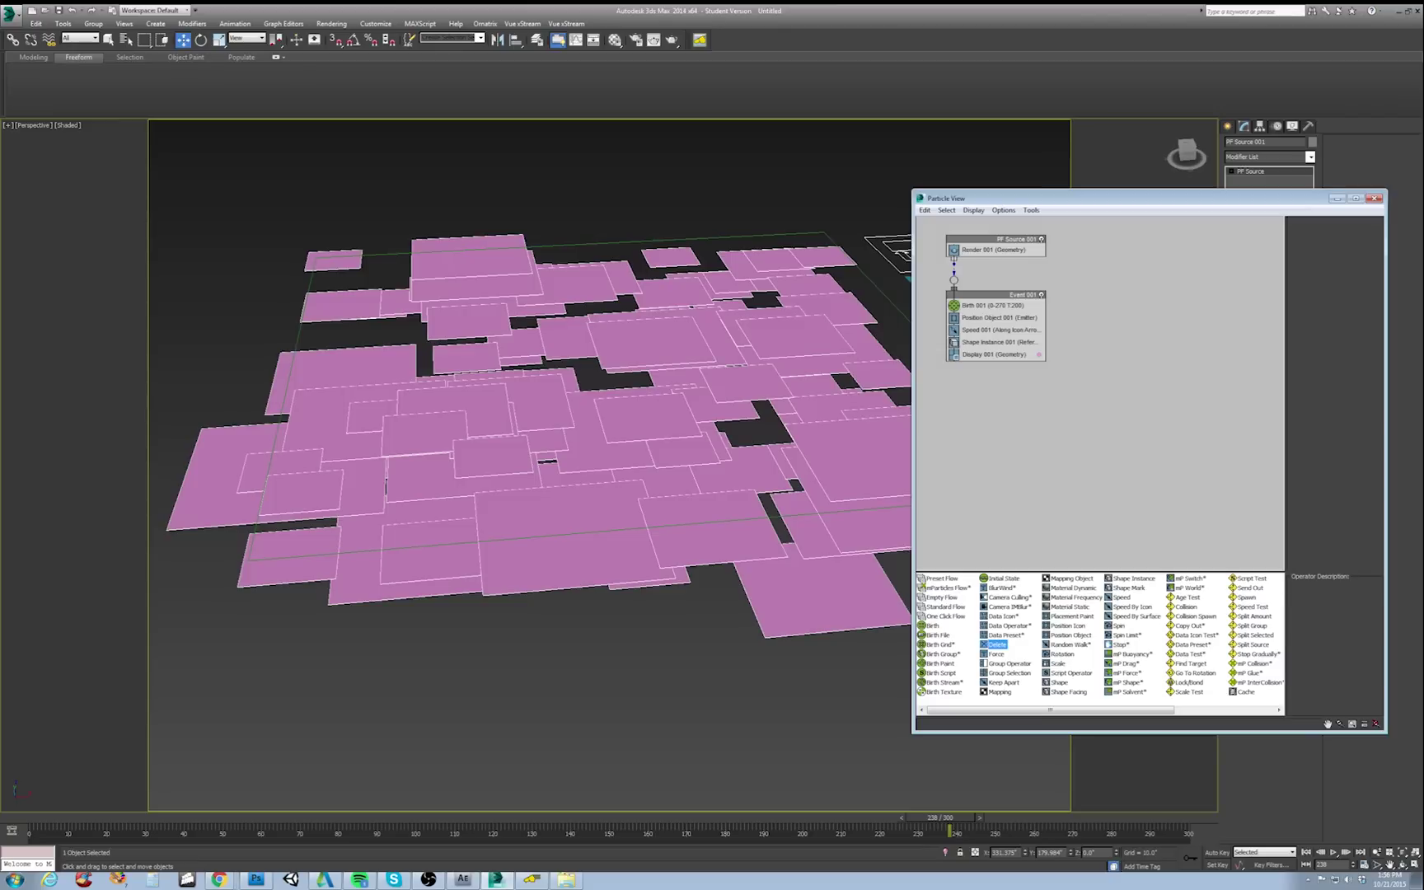
pyautogui.moveTo(997, 644); pyautogui.dragTo(1014, 351)
pyautogui.click(1000, 354)
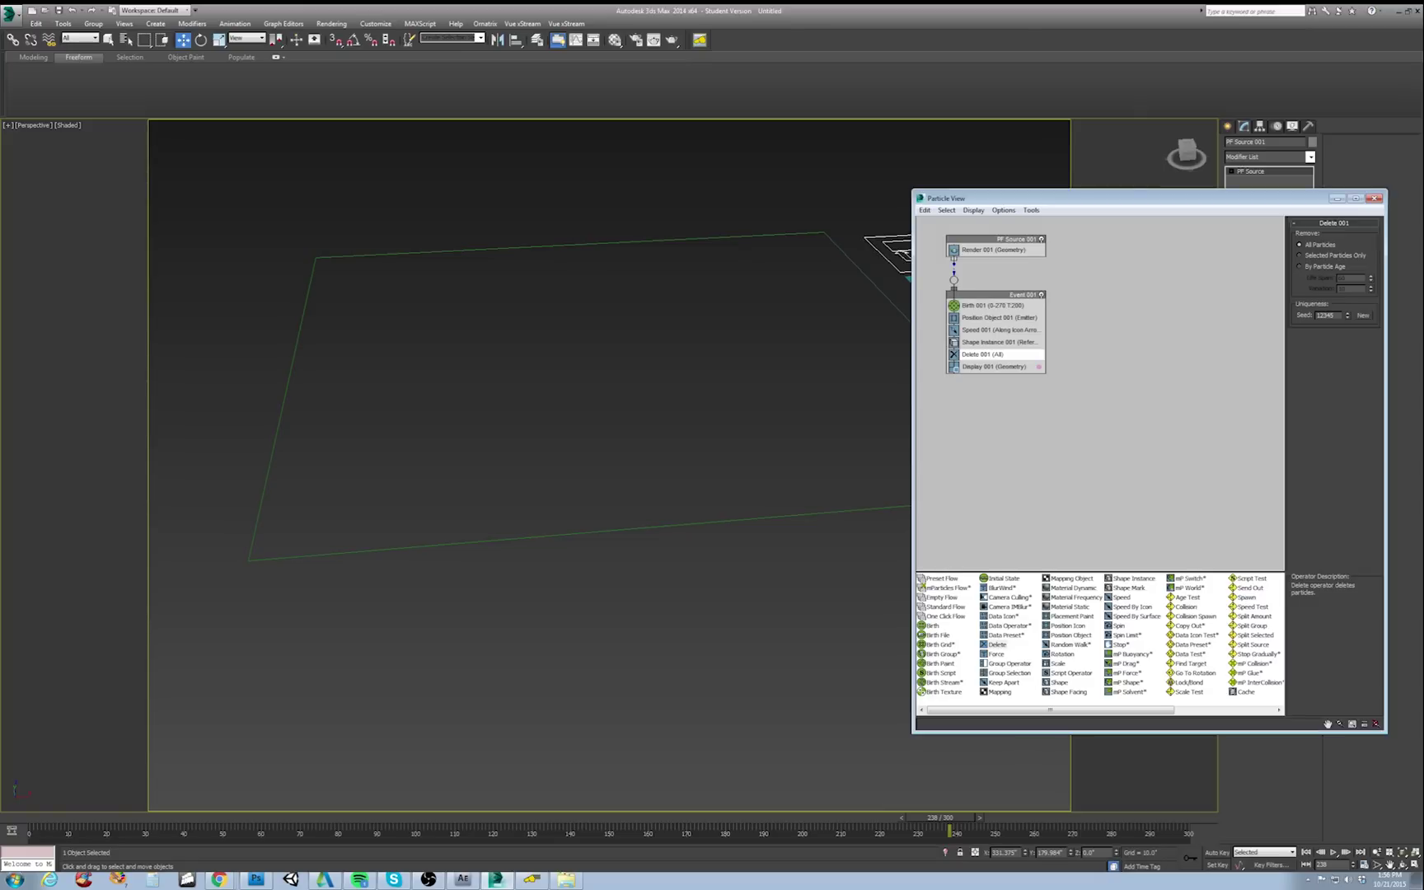
# Set the Delete operator to remove By Particle Age with Life Span 30 and Variation 0, and close Particle View
pyautogui.click(1300, 266)
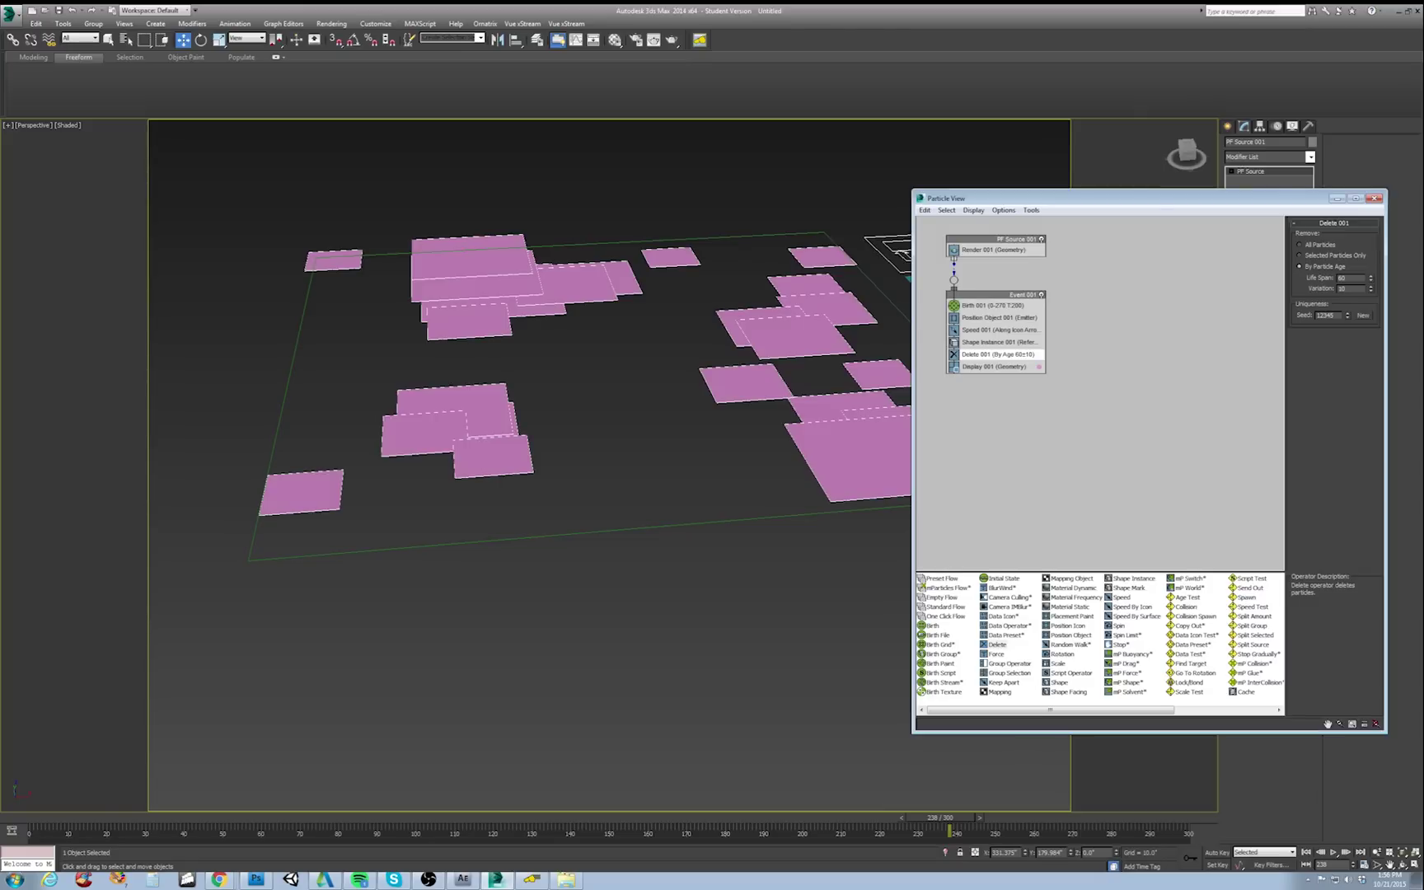
pyautogui.doubleClick(1343, 278)
pyautogui.write('30')
pyautogui.press('Return')
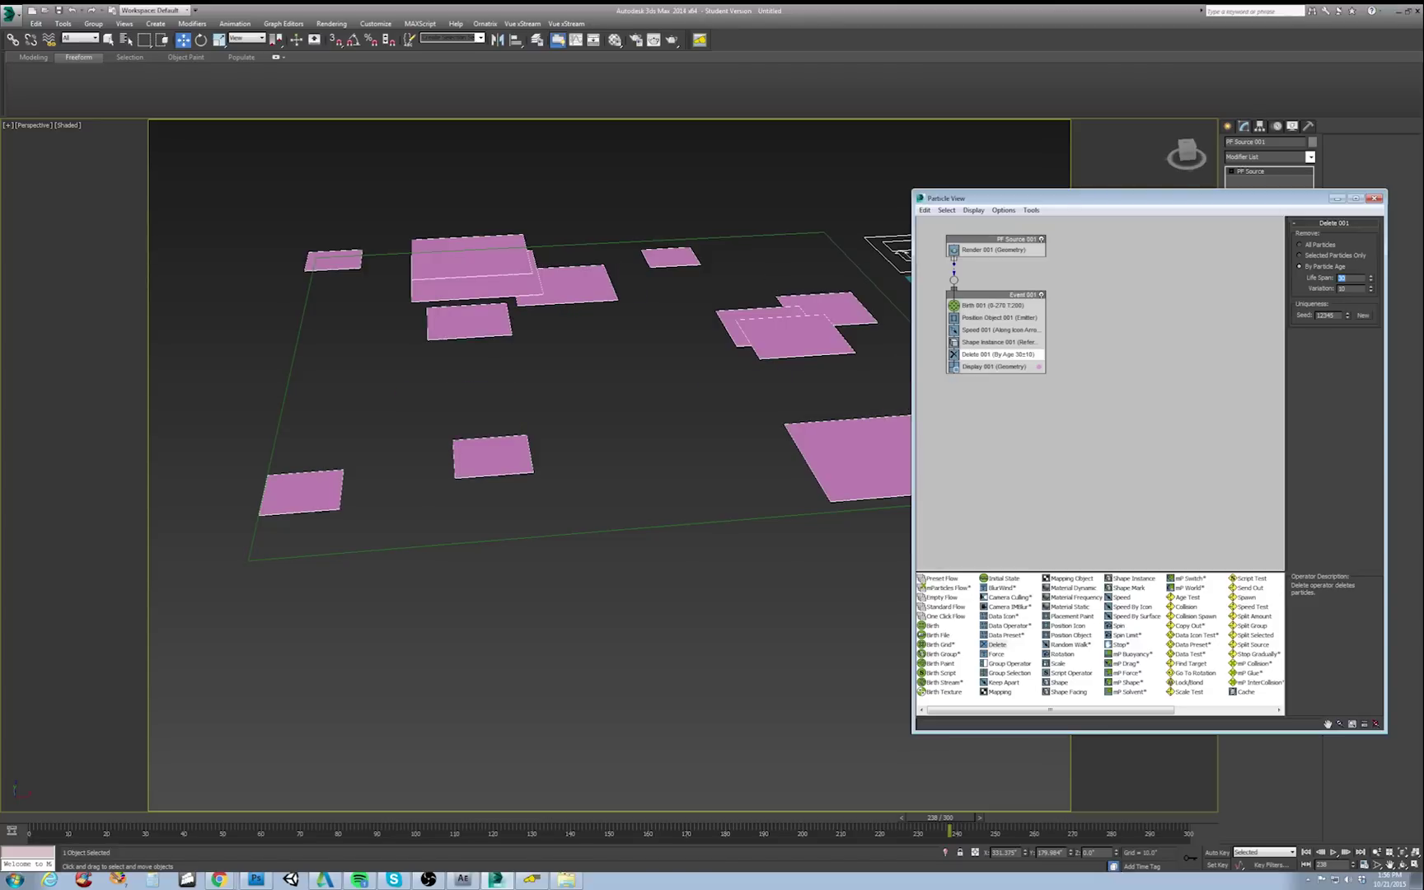
pyautogui.press('Tab')
pyautogui.write('0')
pyautogui.press('Return')
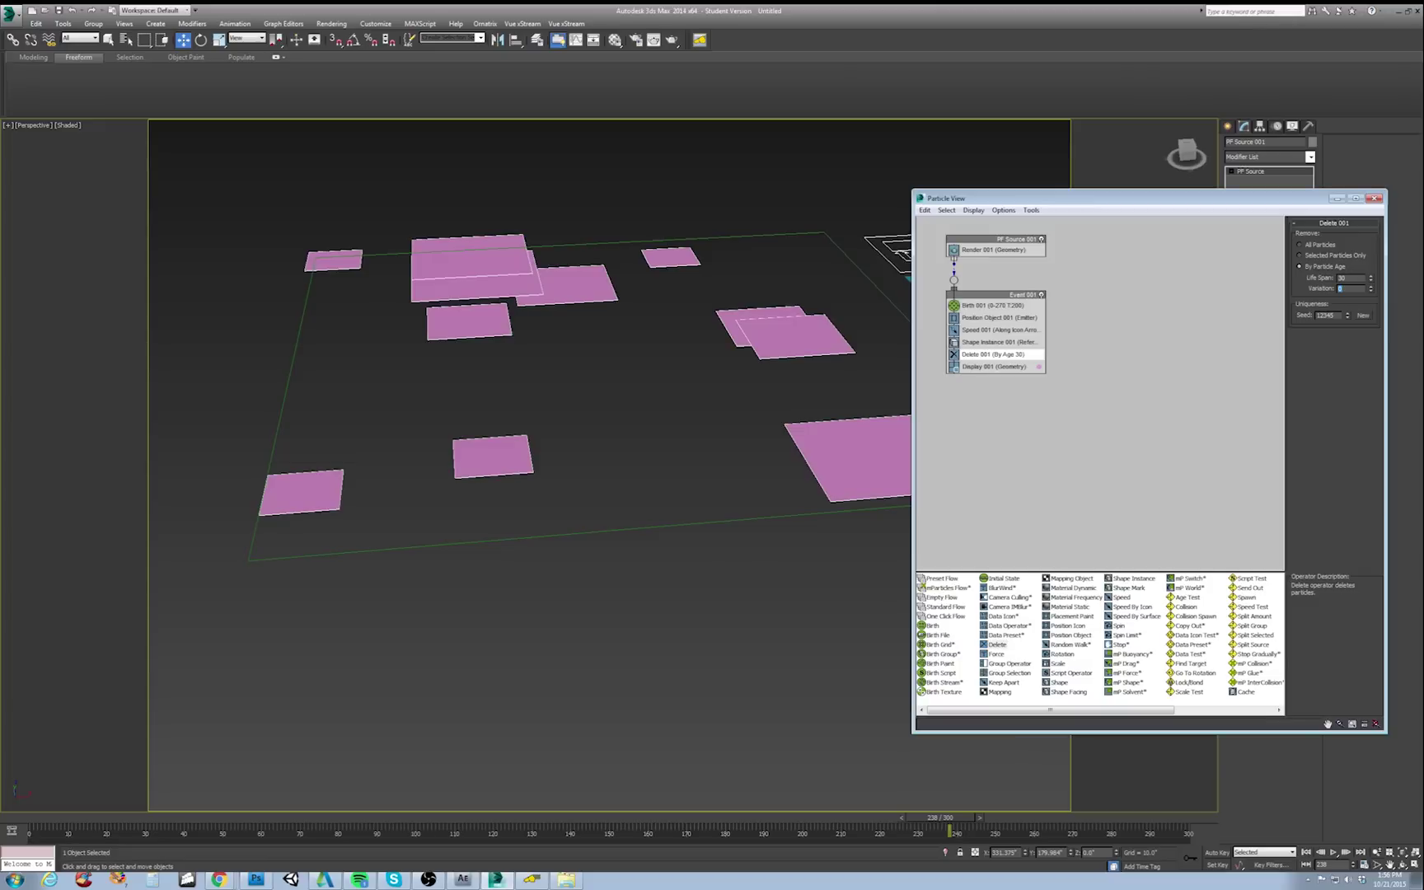
pyautogui.click(1374, 198)
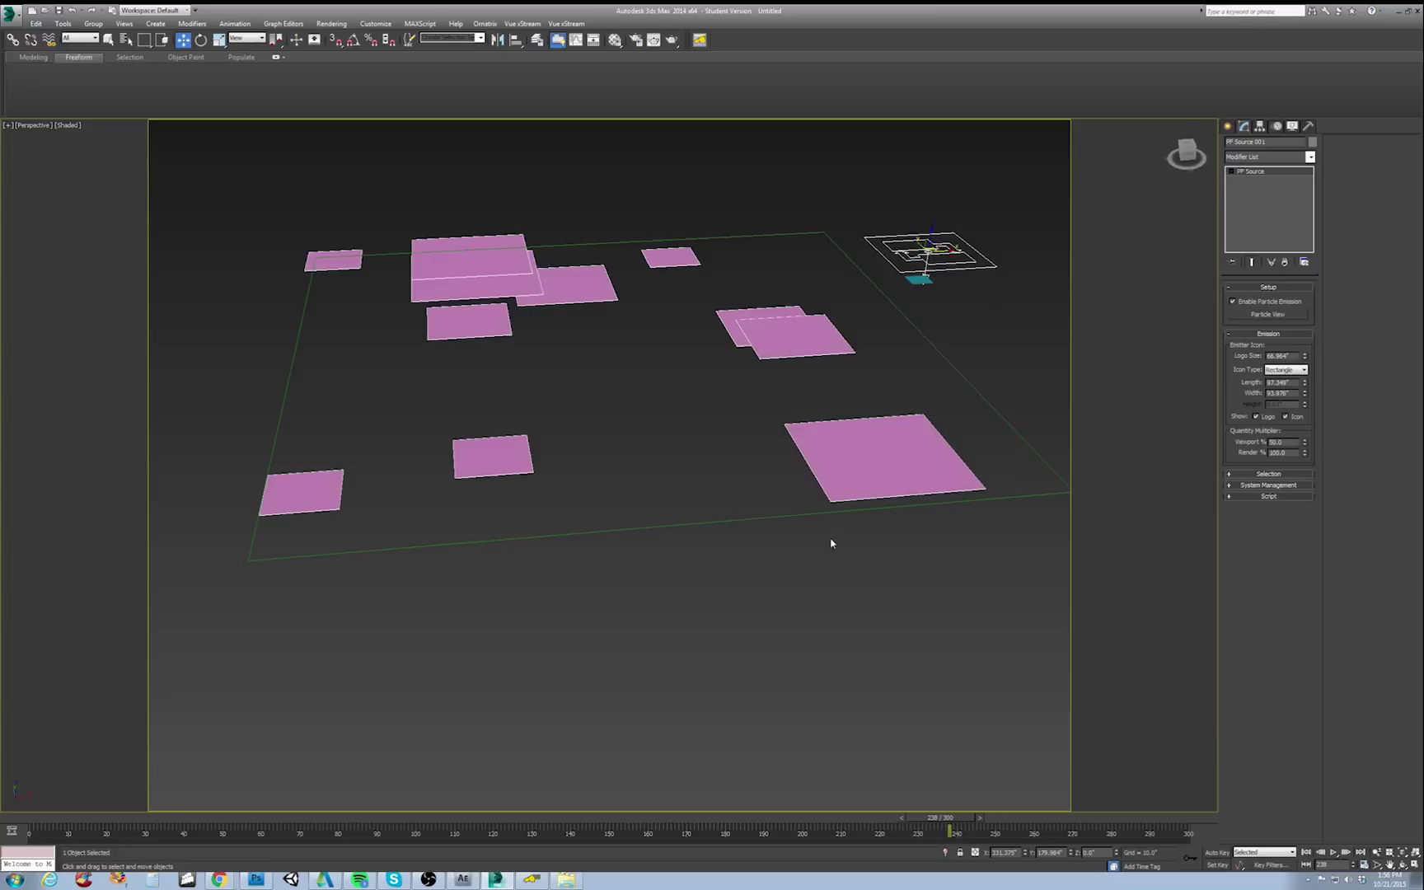
# Switch the viewport to the Top view with the whole emitter plane framed, and reopen Particle View beside it
pyautogui.press('t')
pyautogui.moveTo(668, 432); pyautogui.dragTo(757, 469, button='middle')
pyautogui.scroll(3, 775, 452)
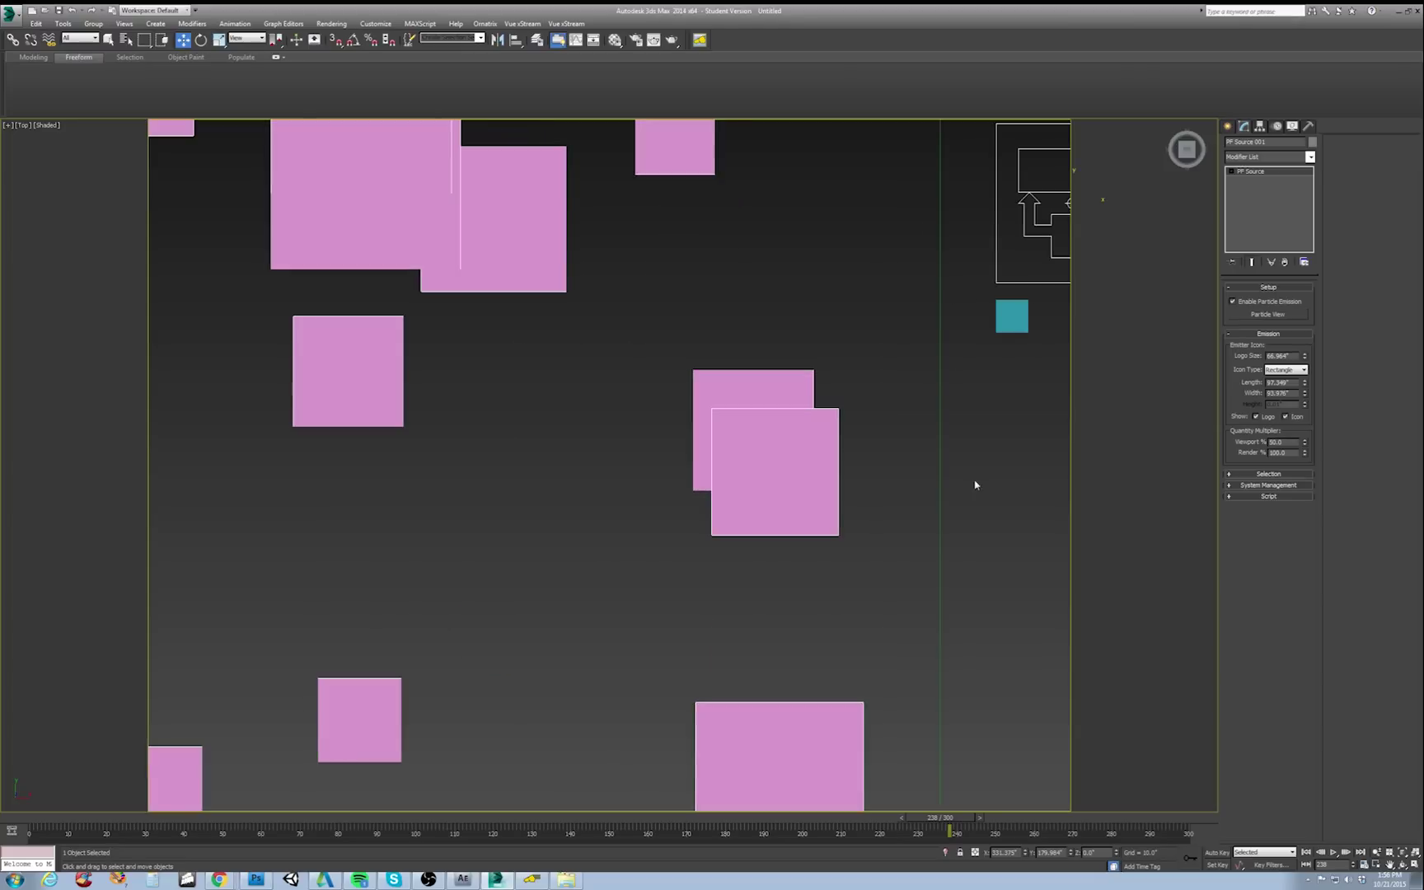
pyautogui.scroll(-3, 1052, 467)
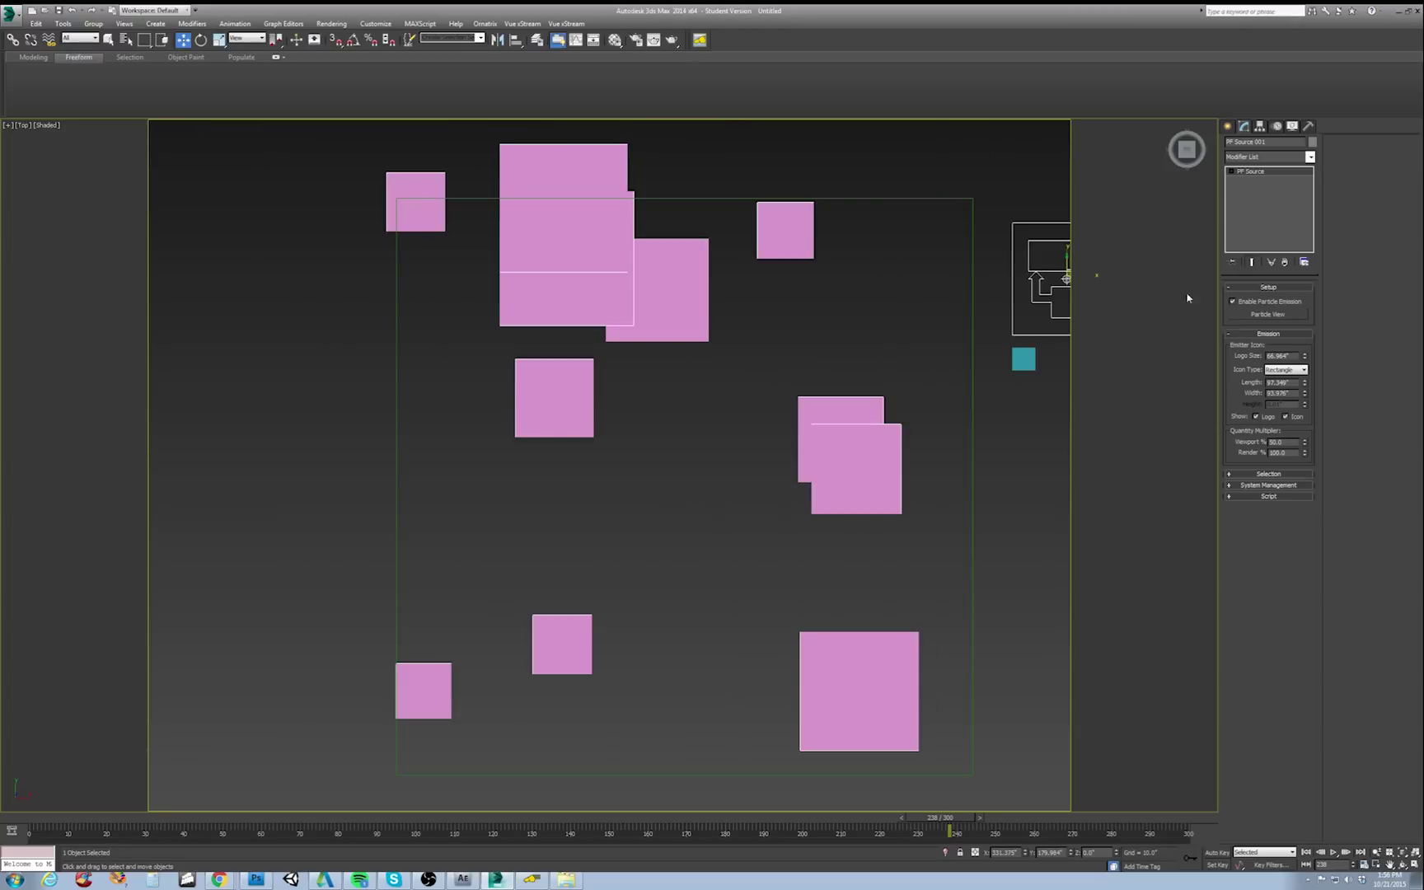
pyautogui.click(1268, 314)
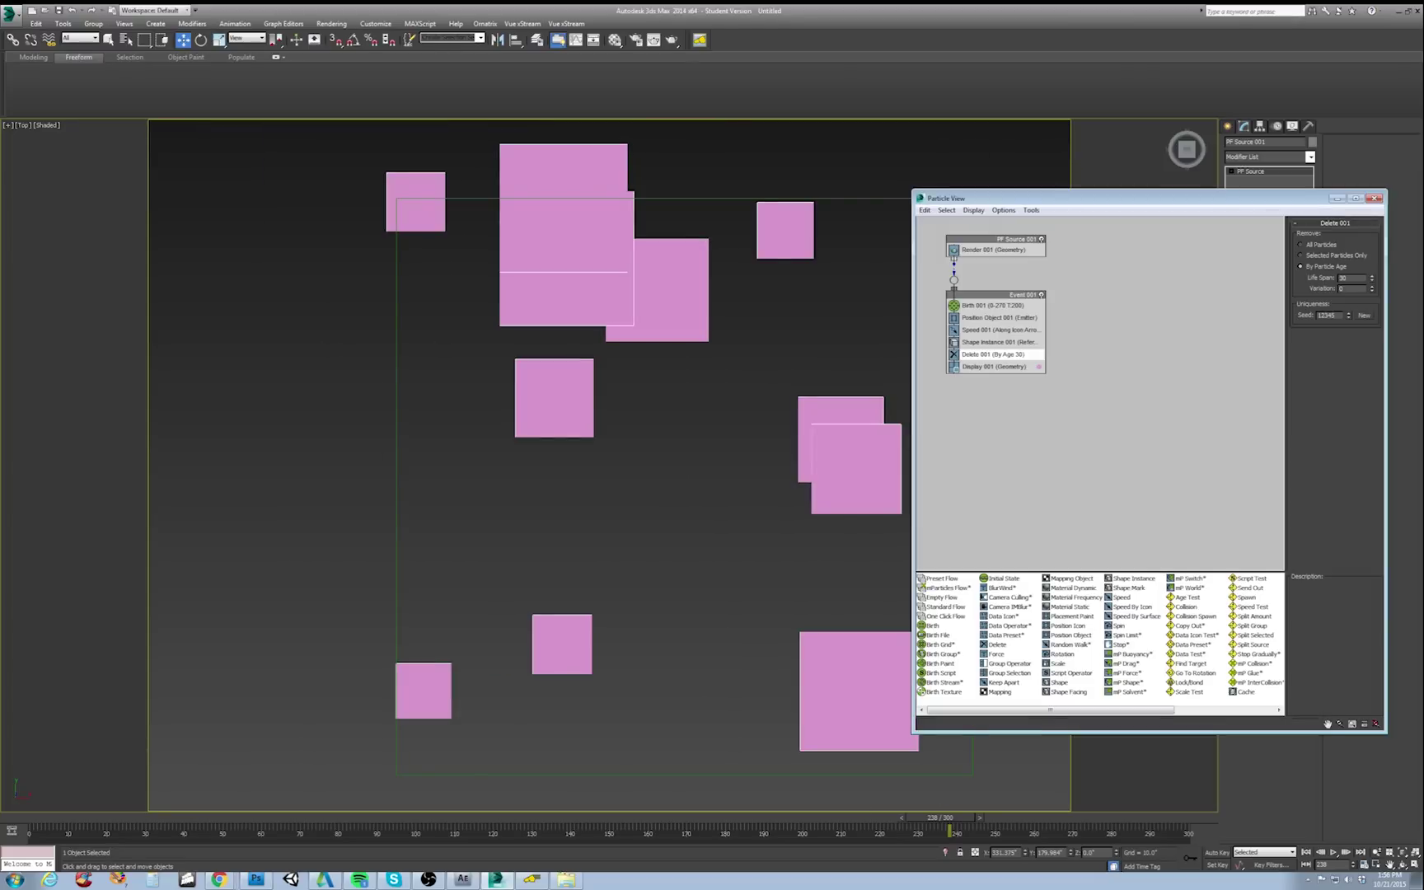
pyautogui.moveTo(806, 443); pyautogui.dragTo(640, 441, button='middle')
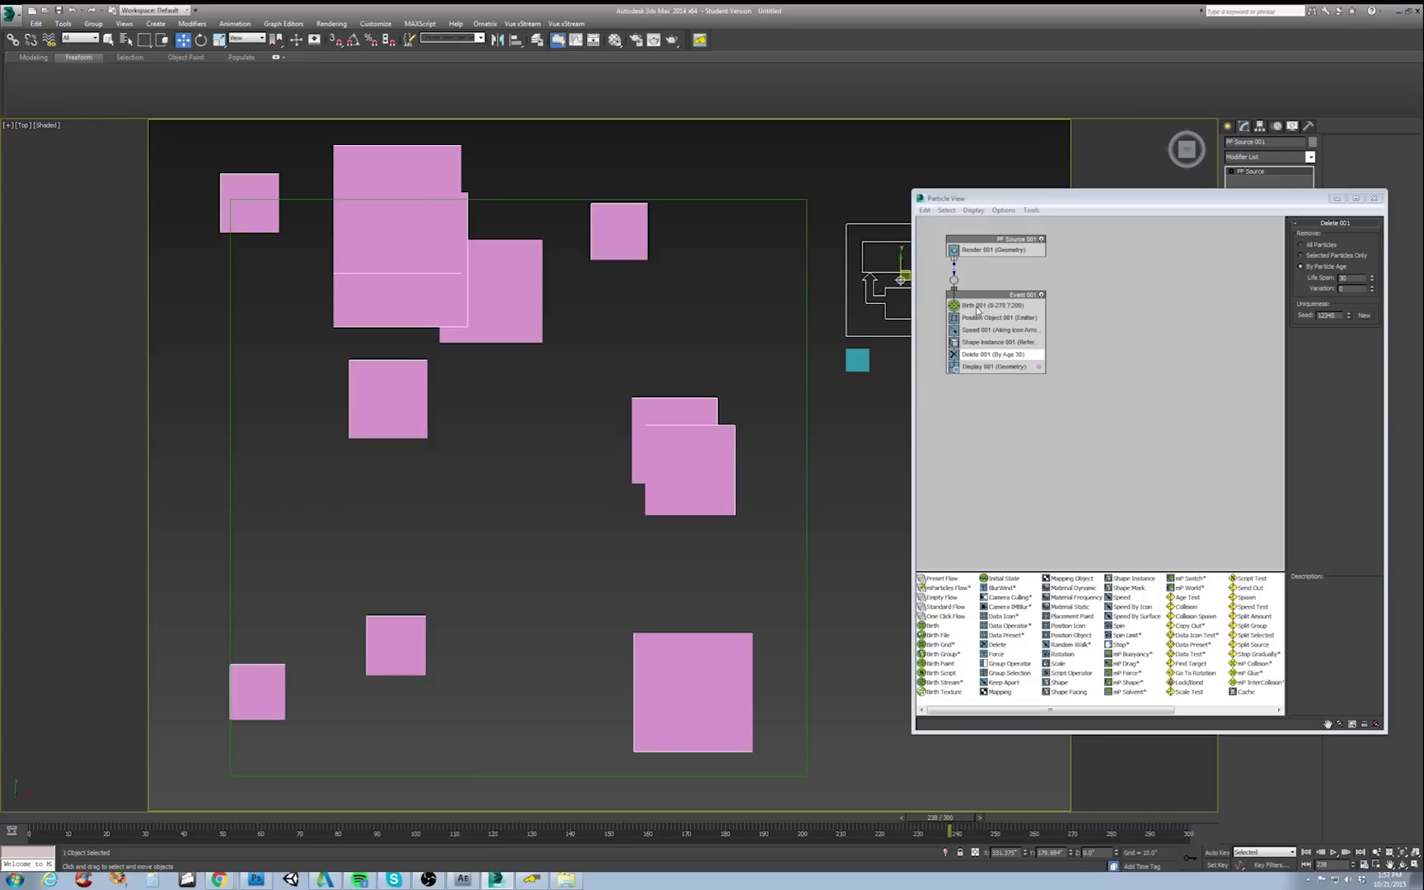
# Play the particle animation from frame 0 in the Top view and return to the first frame
pyautogui.press('Home')
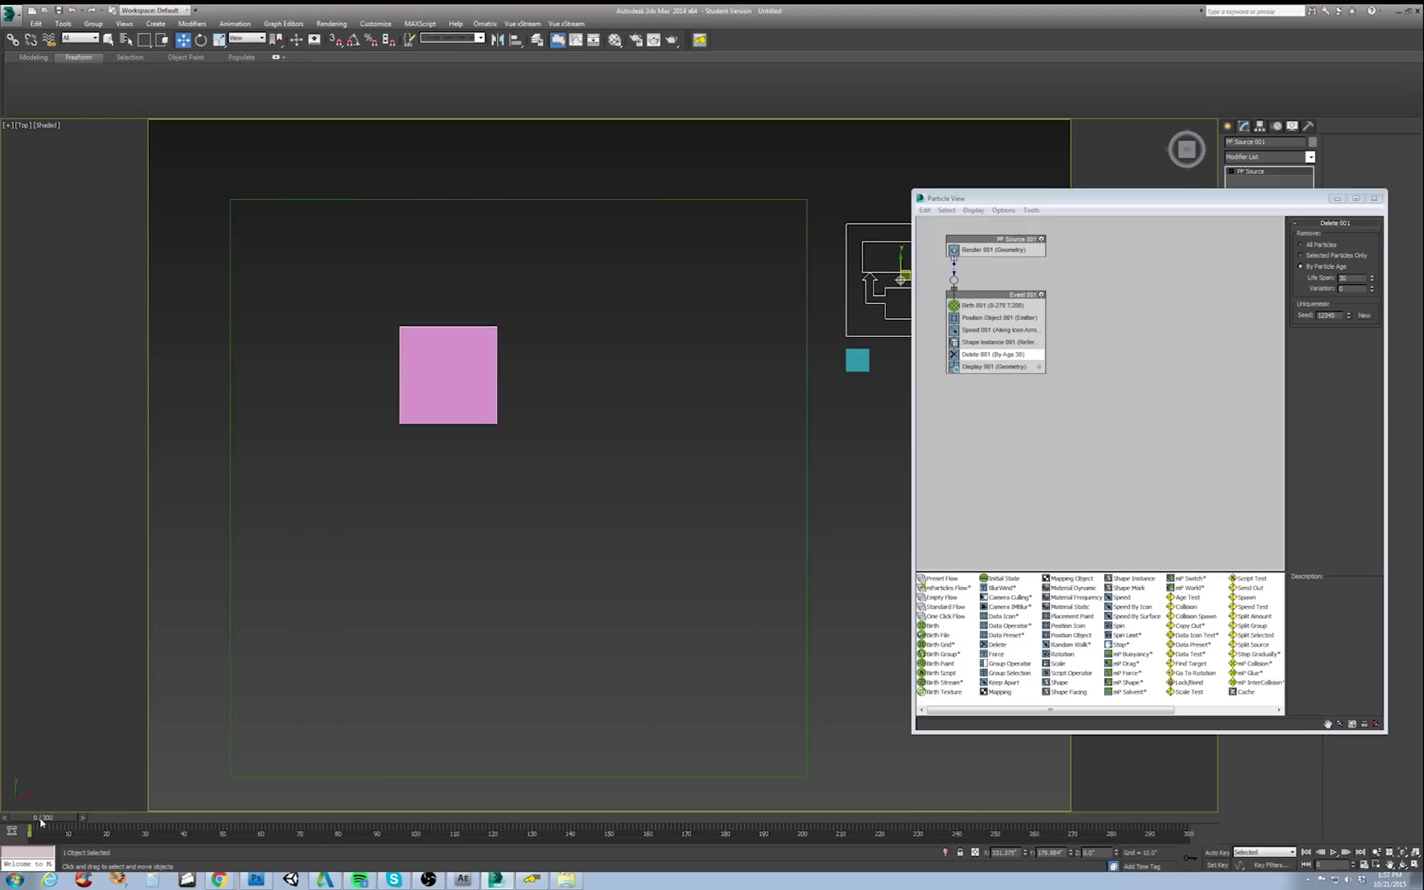
pyautogui.click(1333, 853)
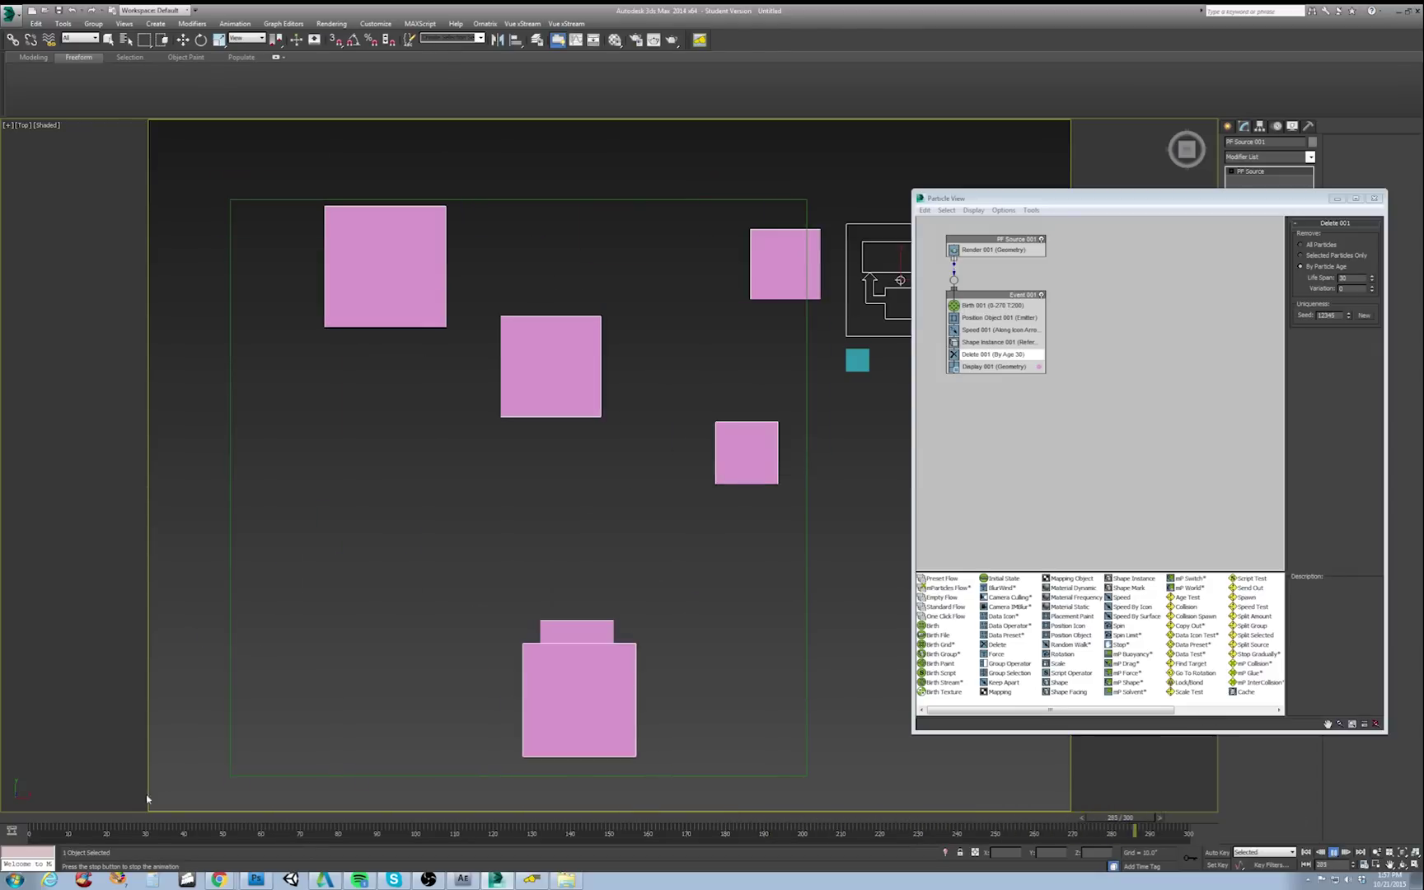
pyautogui.click(34, 818)
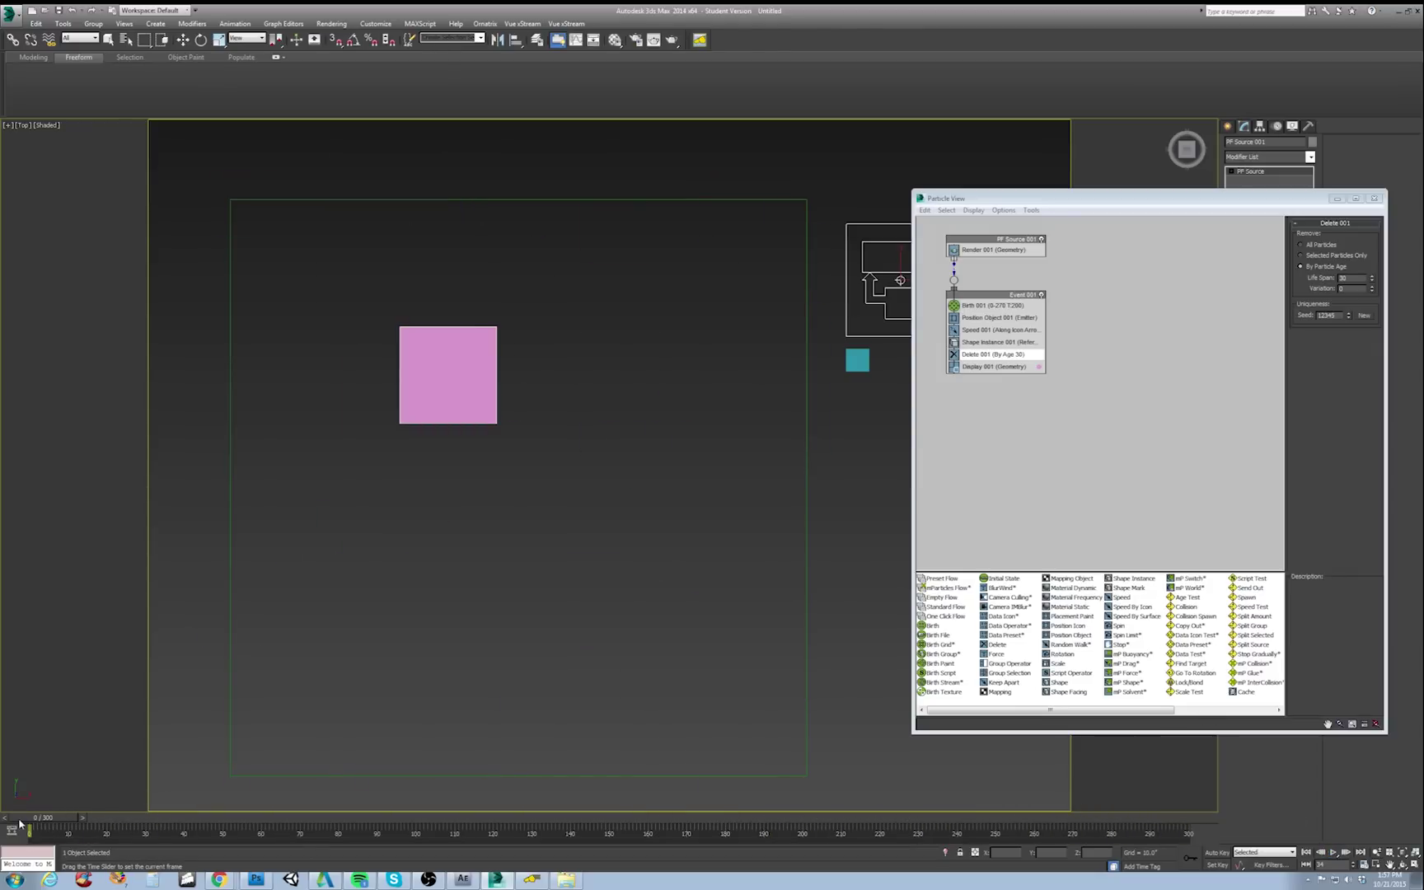
pyautogui.press('w')
# Set the Birth operator's particle amount to 300 and deselect the particle source in the viewport
pyautogui.click(988, 306)
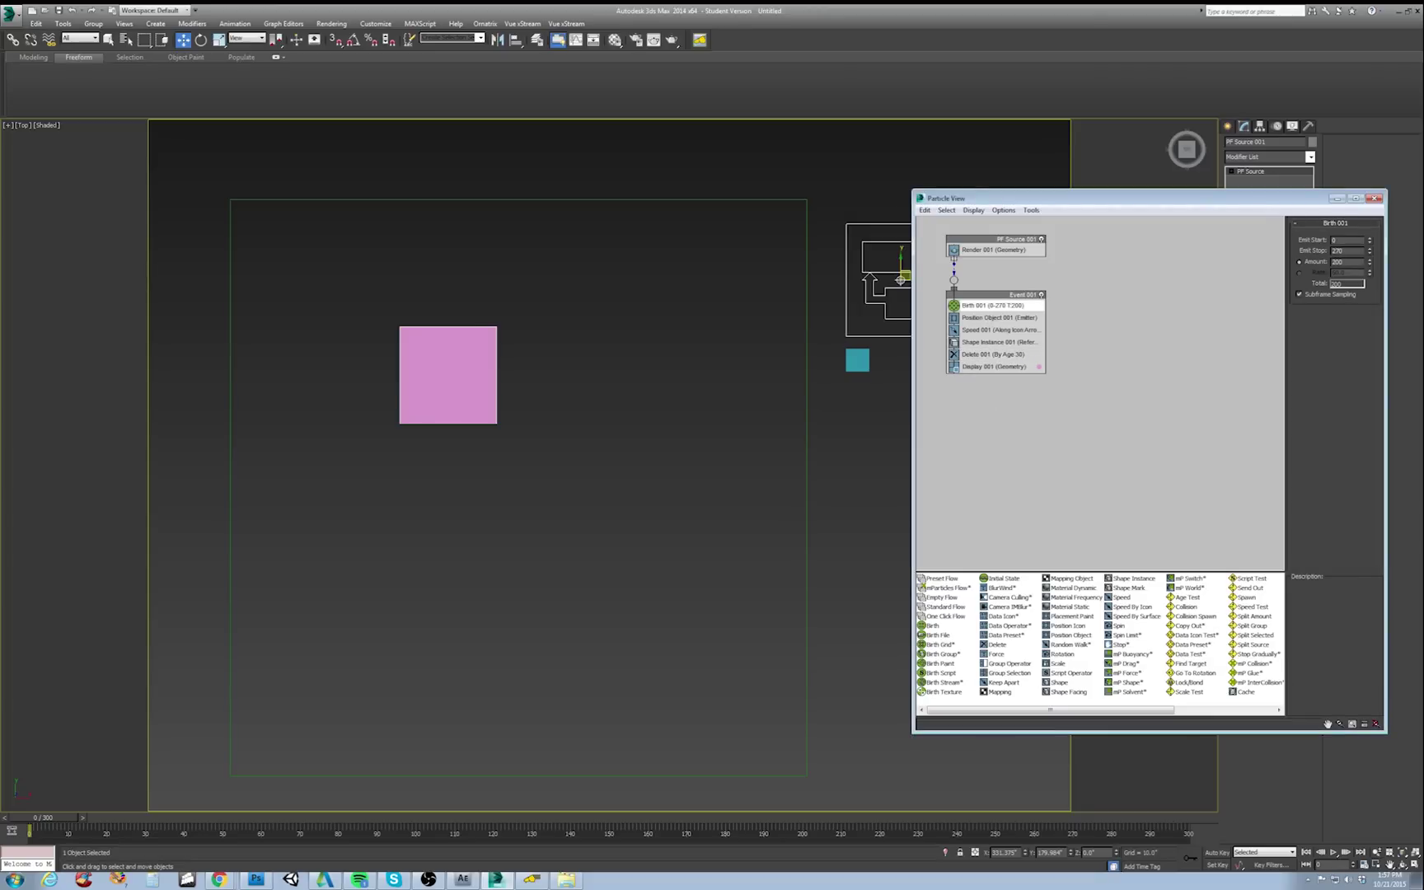
pyautogui.doubleClick(1341, 262)
pyautogui.write('300')
pyautogui.press('Return')
pyautogui.click(1023, 779)
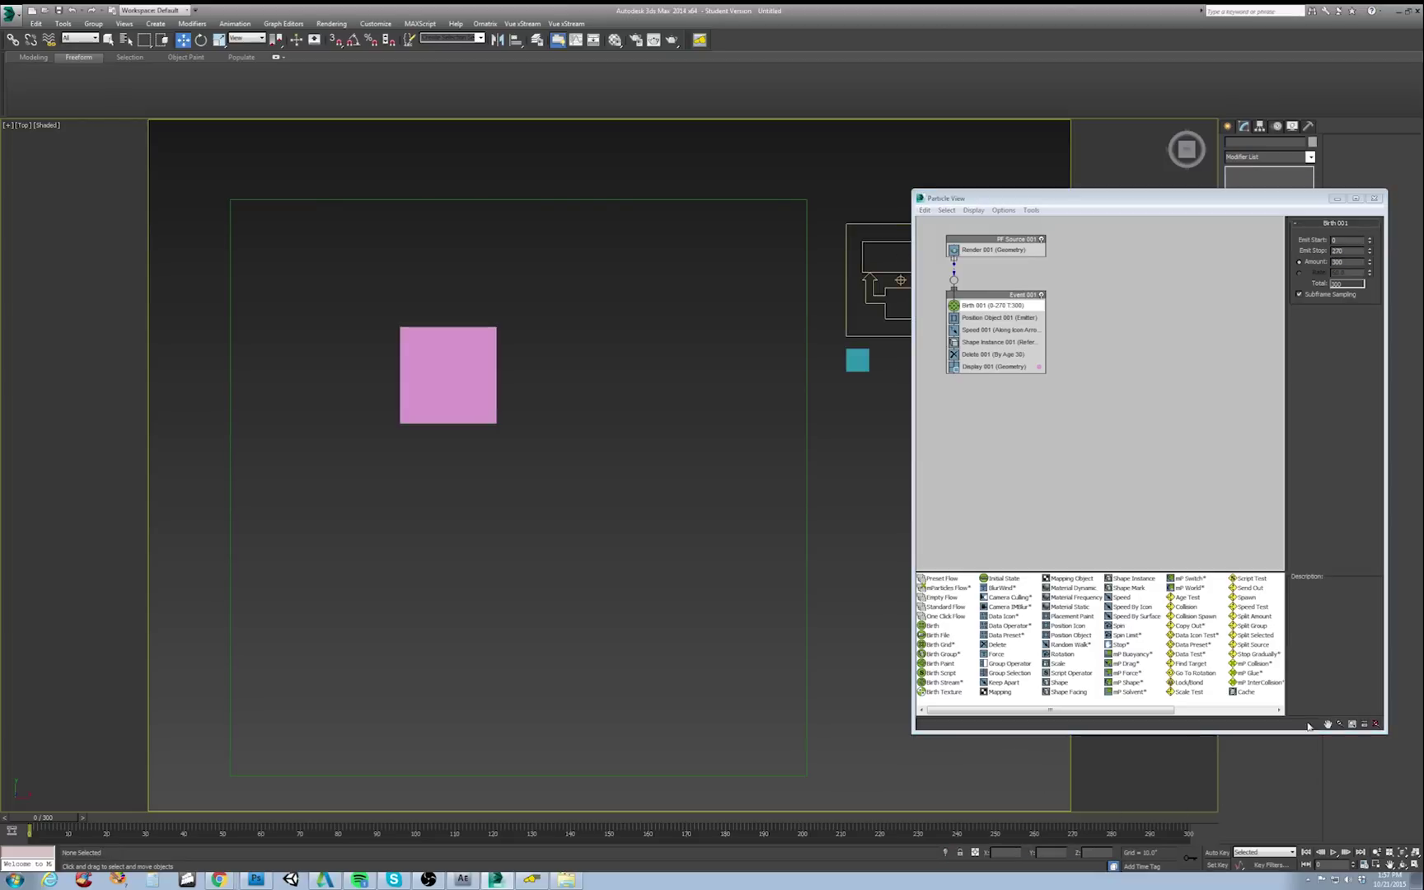
# Preview the denser particle emission over the timeline and go back to frame 0
pyautogui.click(1334, 854)
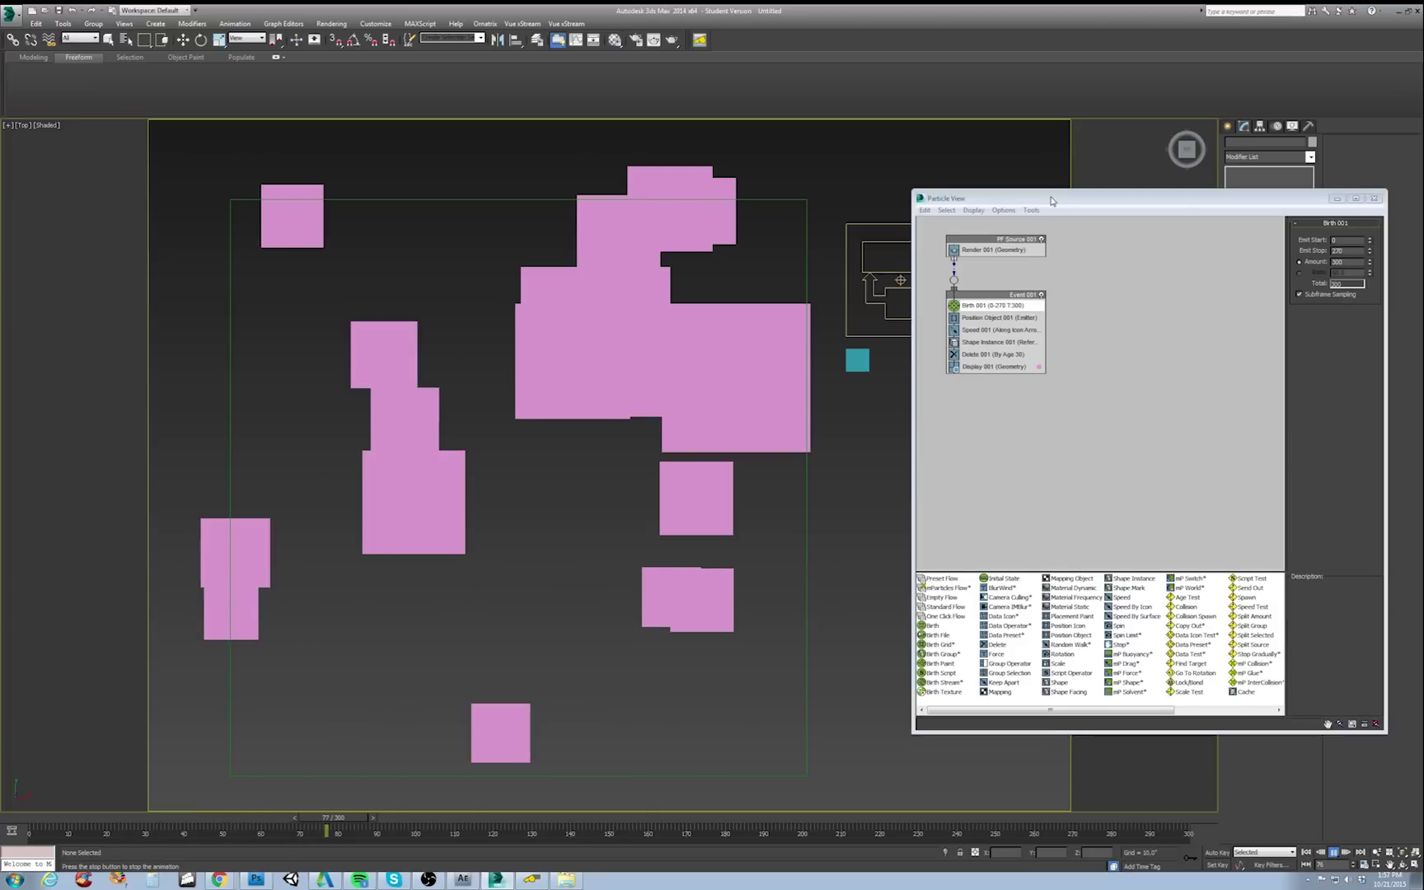
pyautogui.moveTo(1302, 199); pyautogui.dragTo(1282, 219)
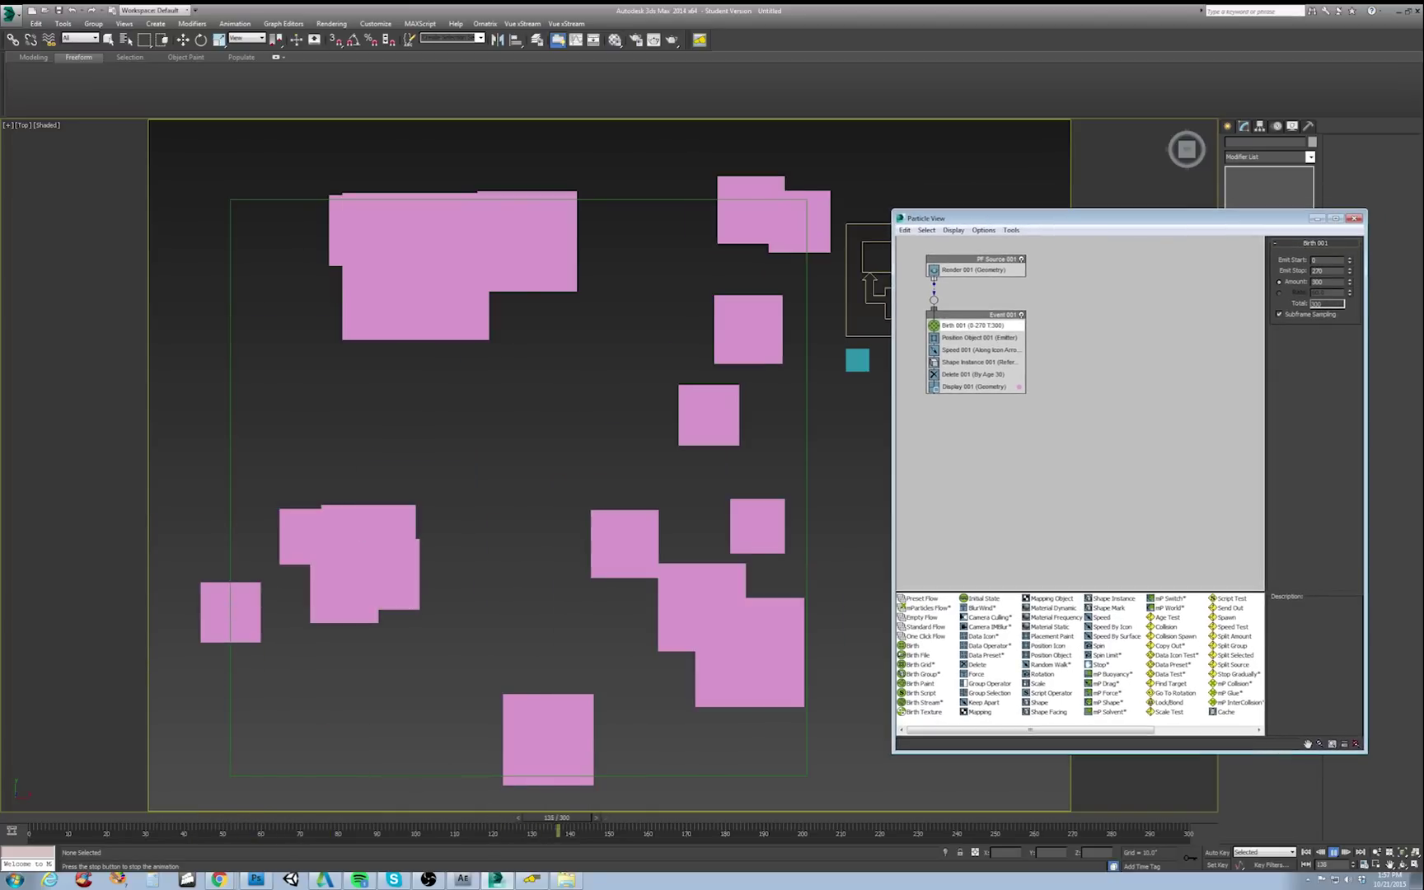
pyautogui.moveTo(740, 818); pyautogui.dragTo(3, 788)
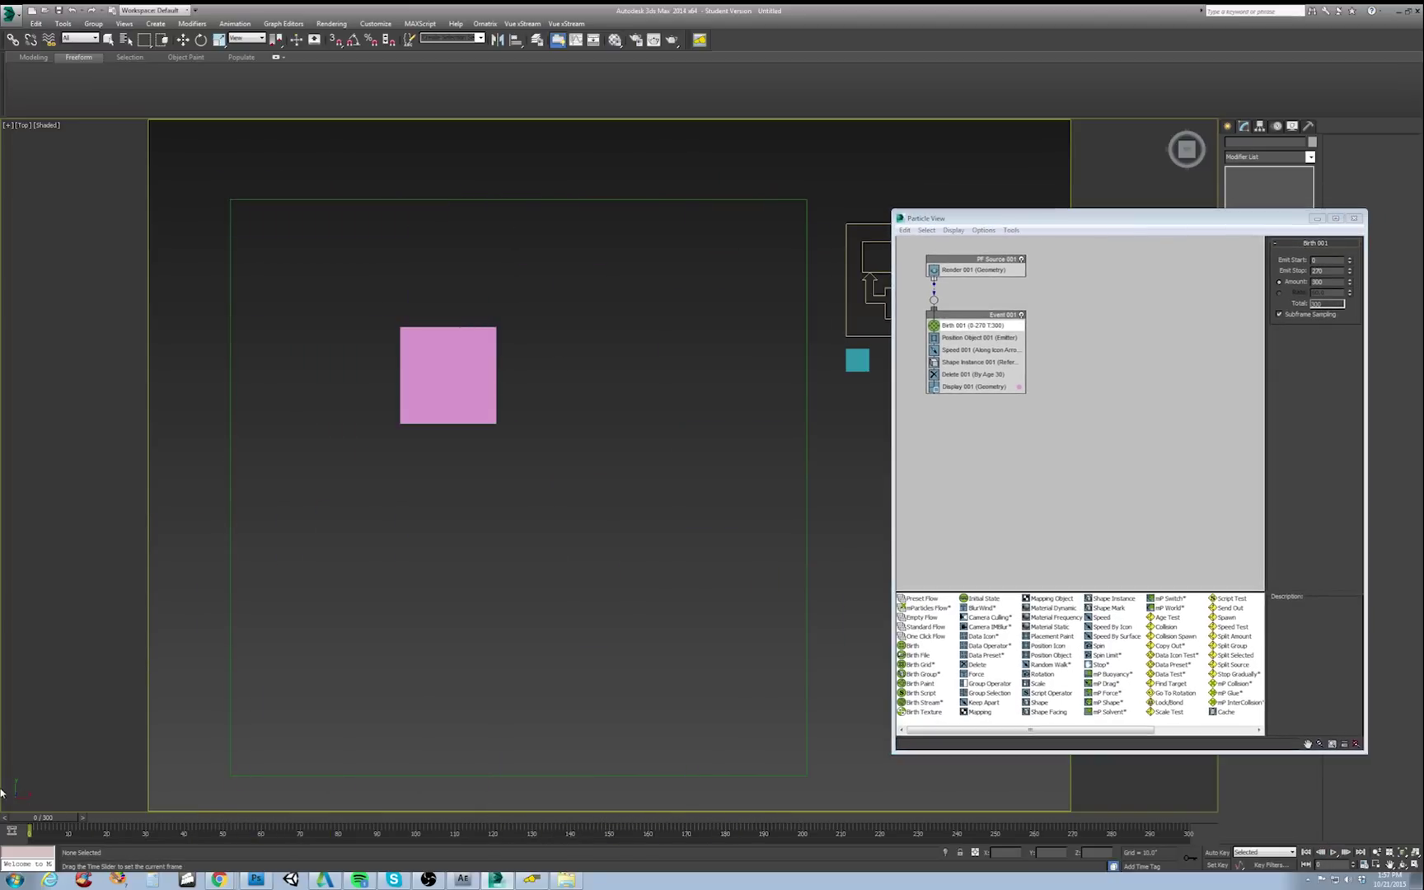
pyautogui.press('w')
# Reset the Material Editor slots and name the first material Ripple_Animation
pyautogui.press('m')
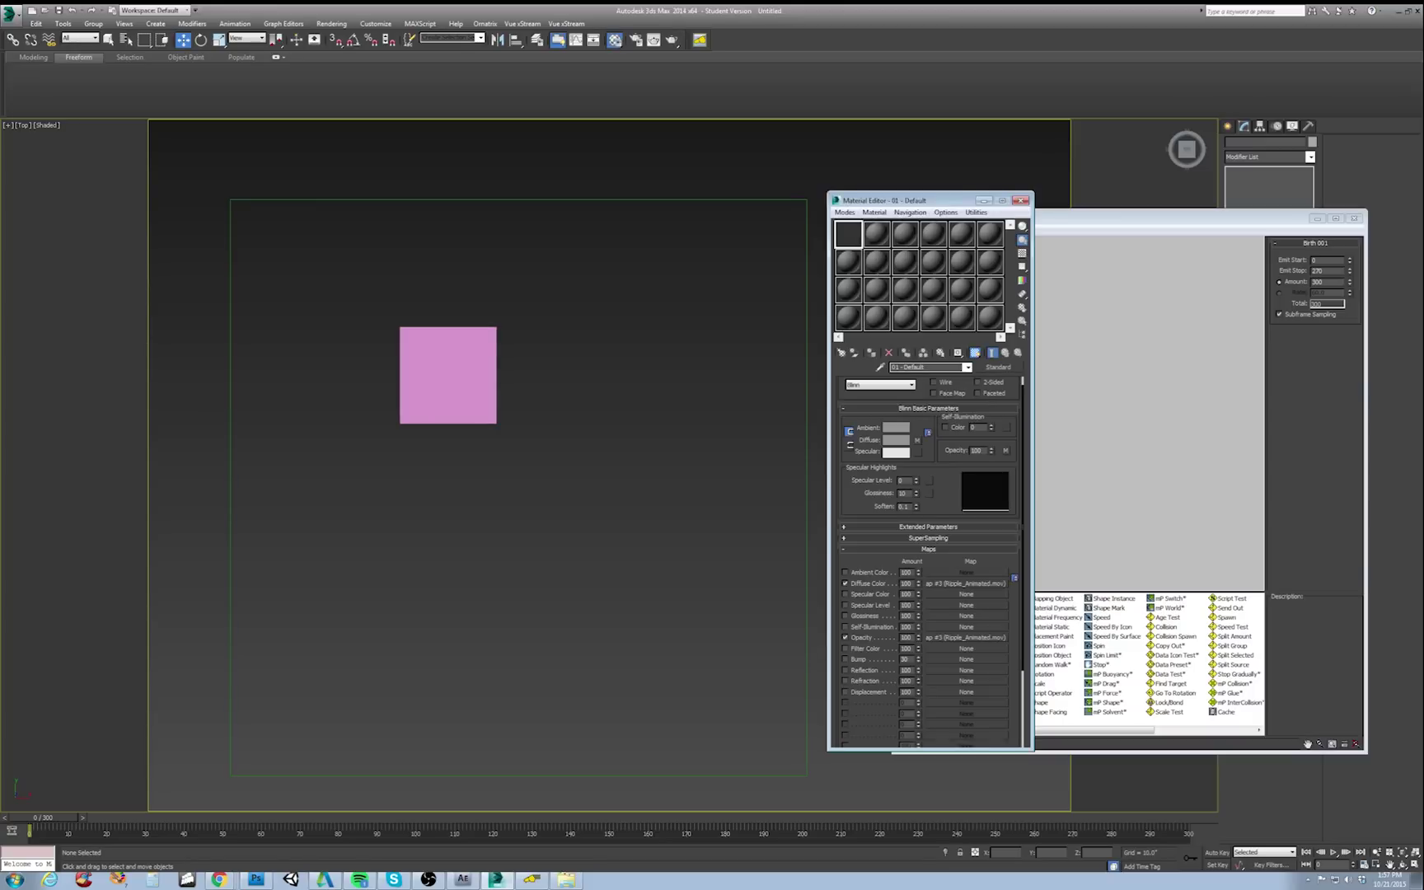
pyautogui.moveTo(907, 200); pyautogui.dragTo(730, 216)
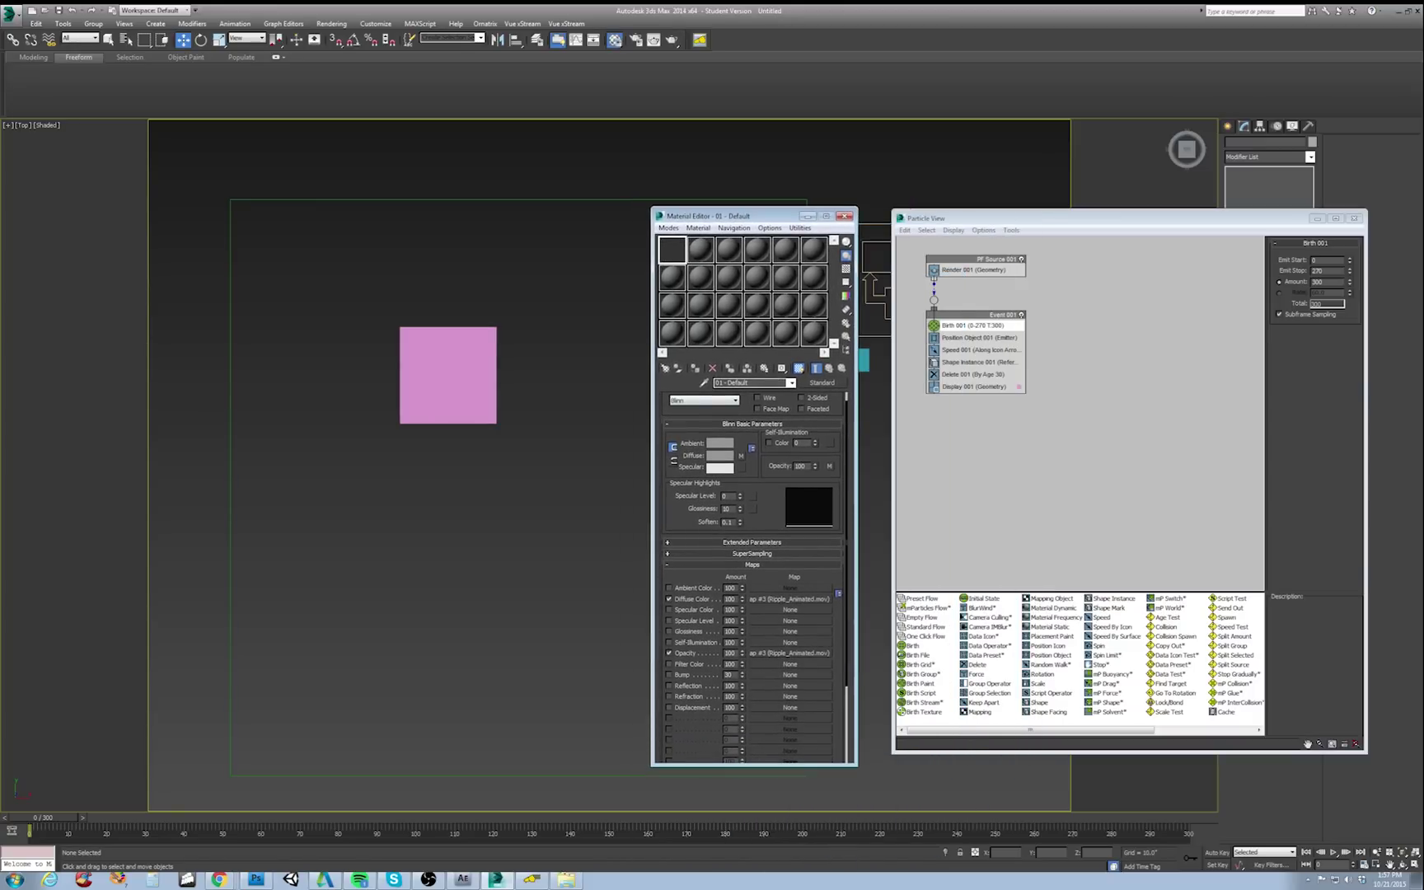
pyautogui.click(800, 228)
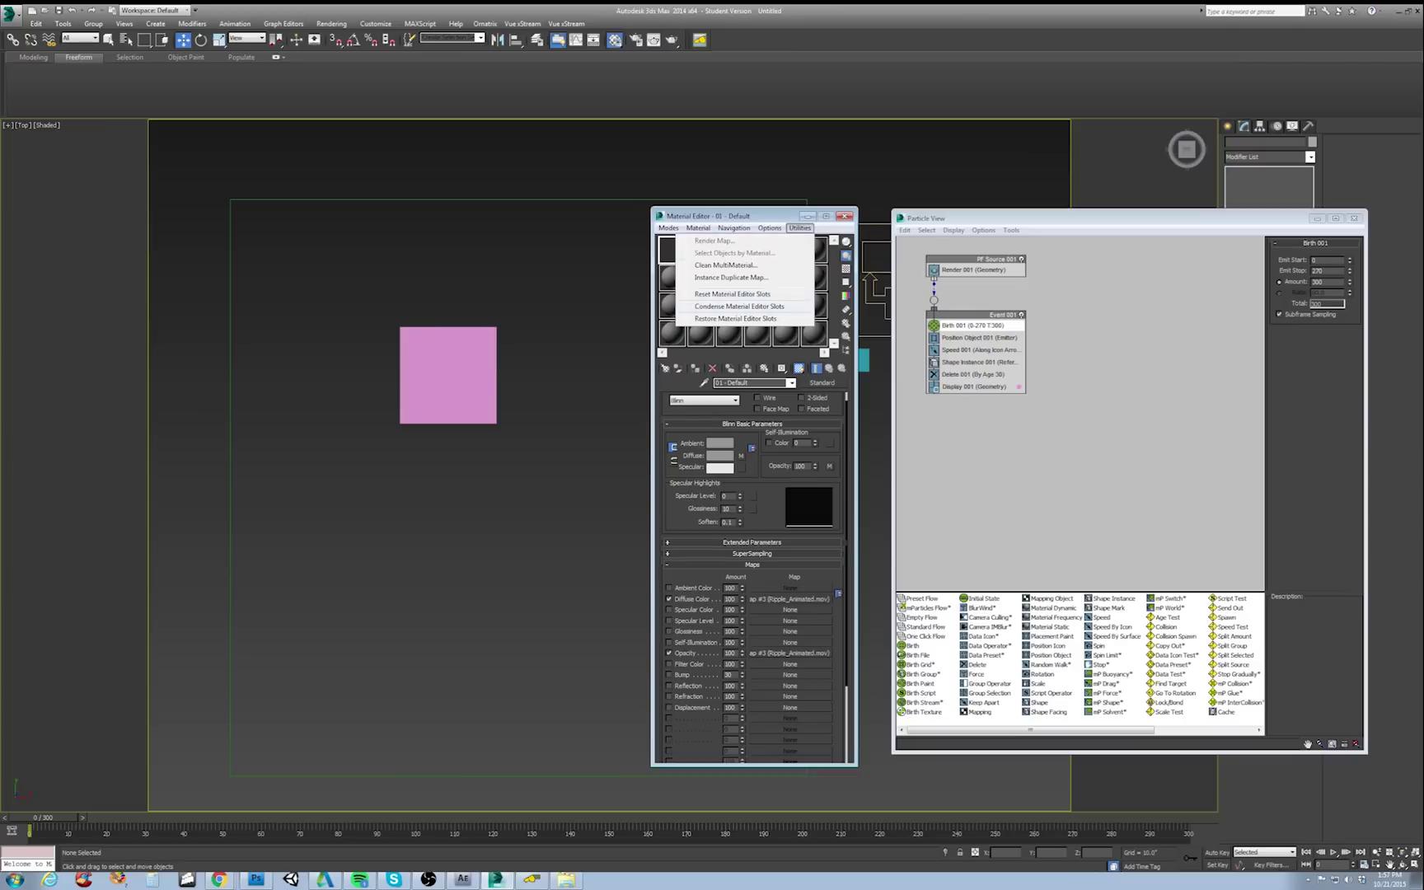
pyautogui.click(732, 293)
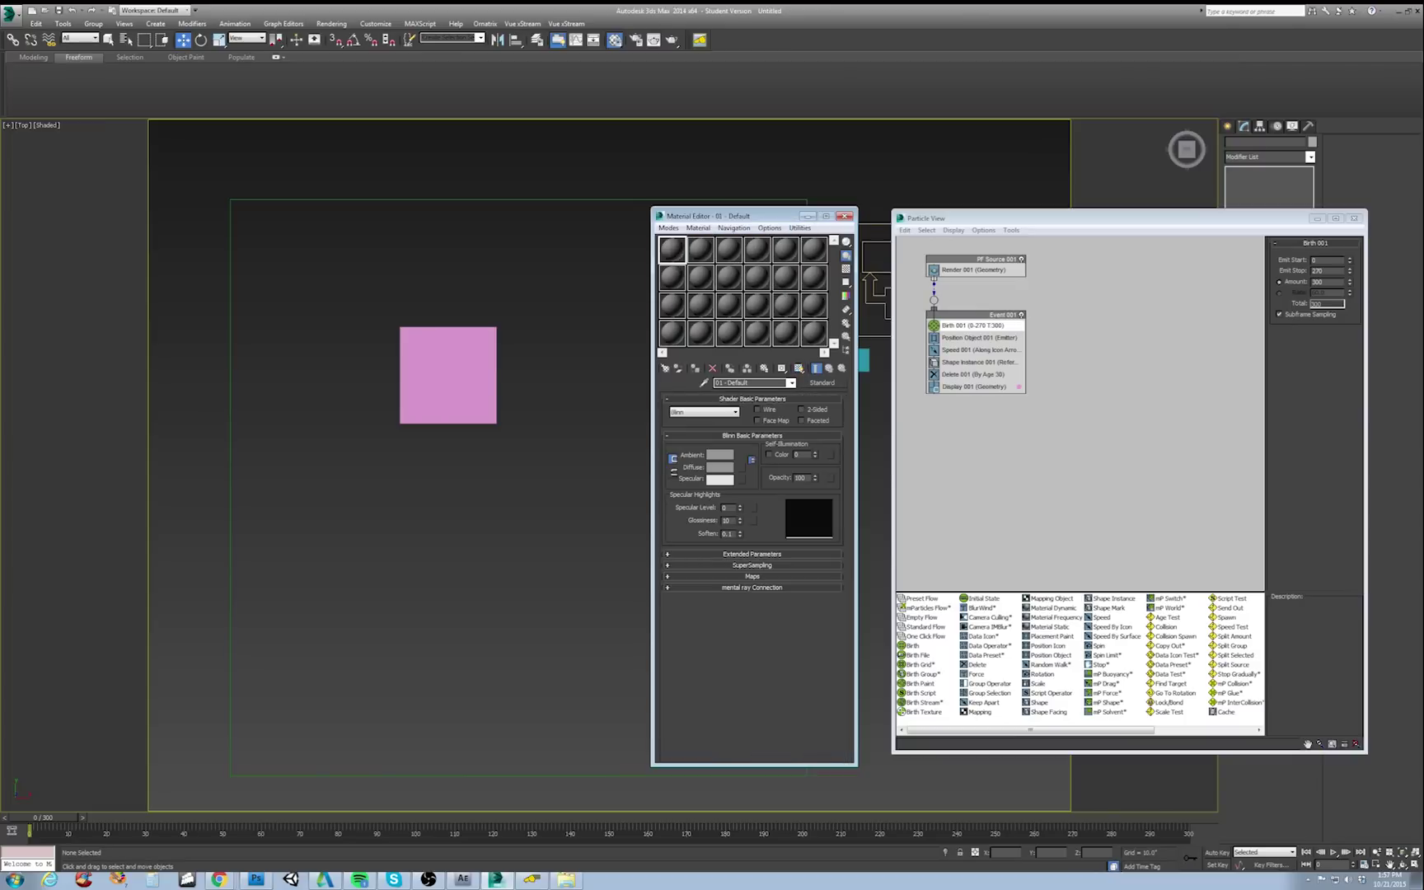
pyautogui.moveTo(752, 383); pyautogui.dragTo(714, 384)
pyautogui.write('Ripple_Animation')
# Add a Material Dynamic operator to Event 001 directly above the Shape Instance operator
pyautogui.click(1096, 218)
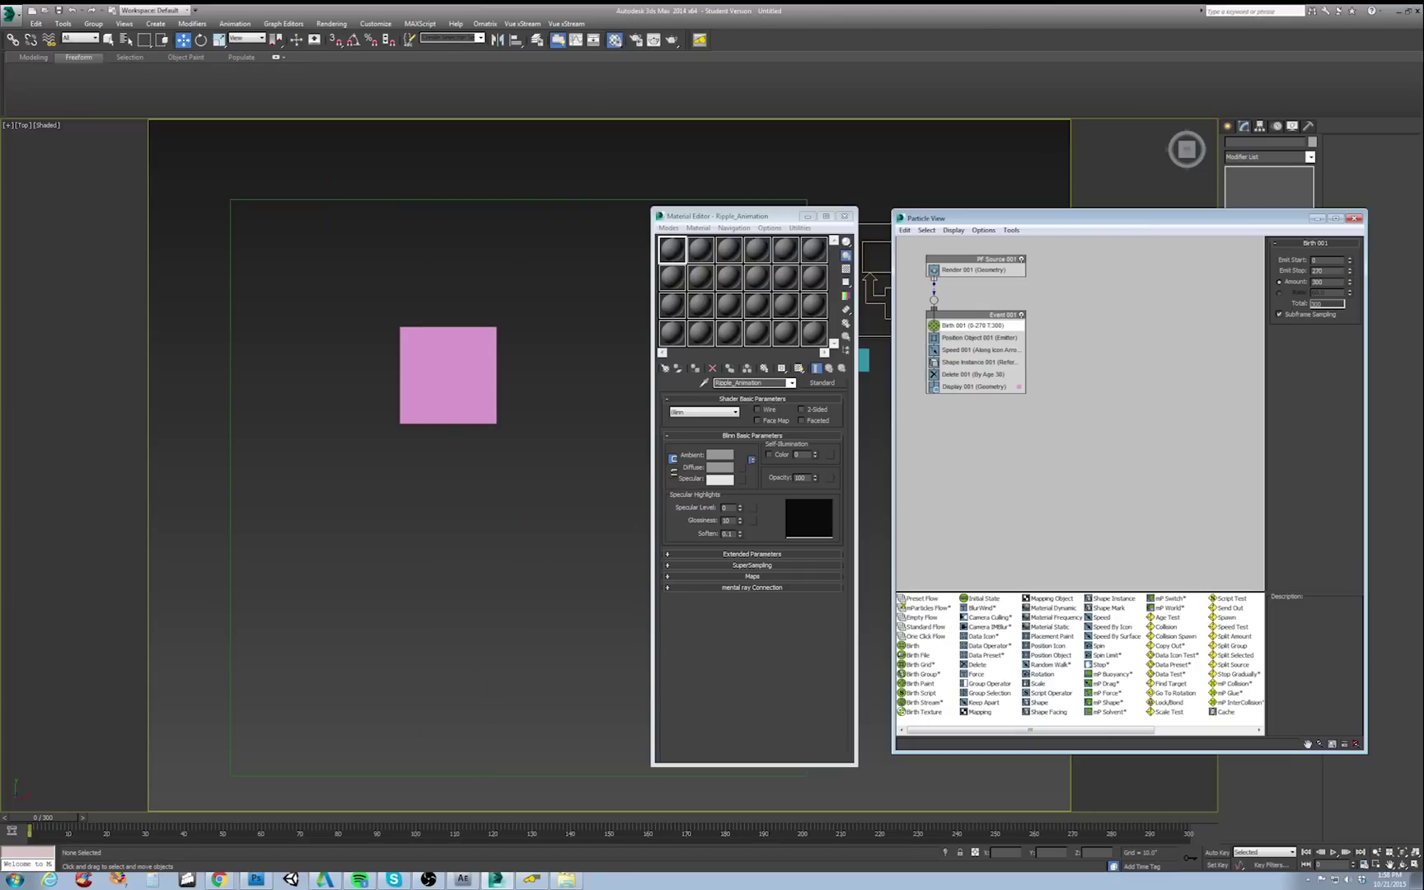
pyautogui.click(1053, 608)
pyautogui.moveTo(1053, 608); pyautogui.dragTo(993, 727)
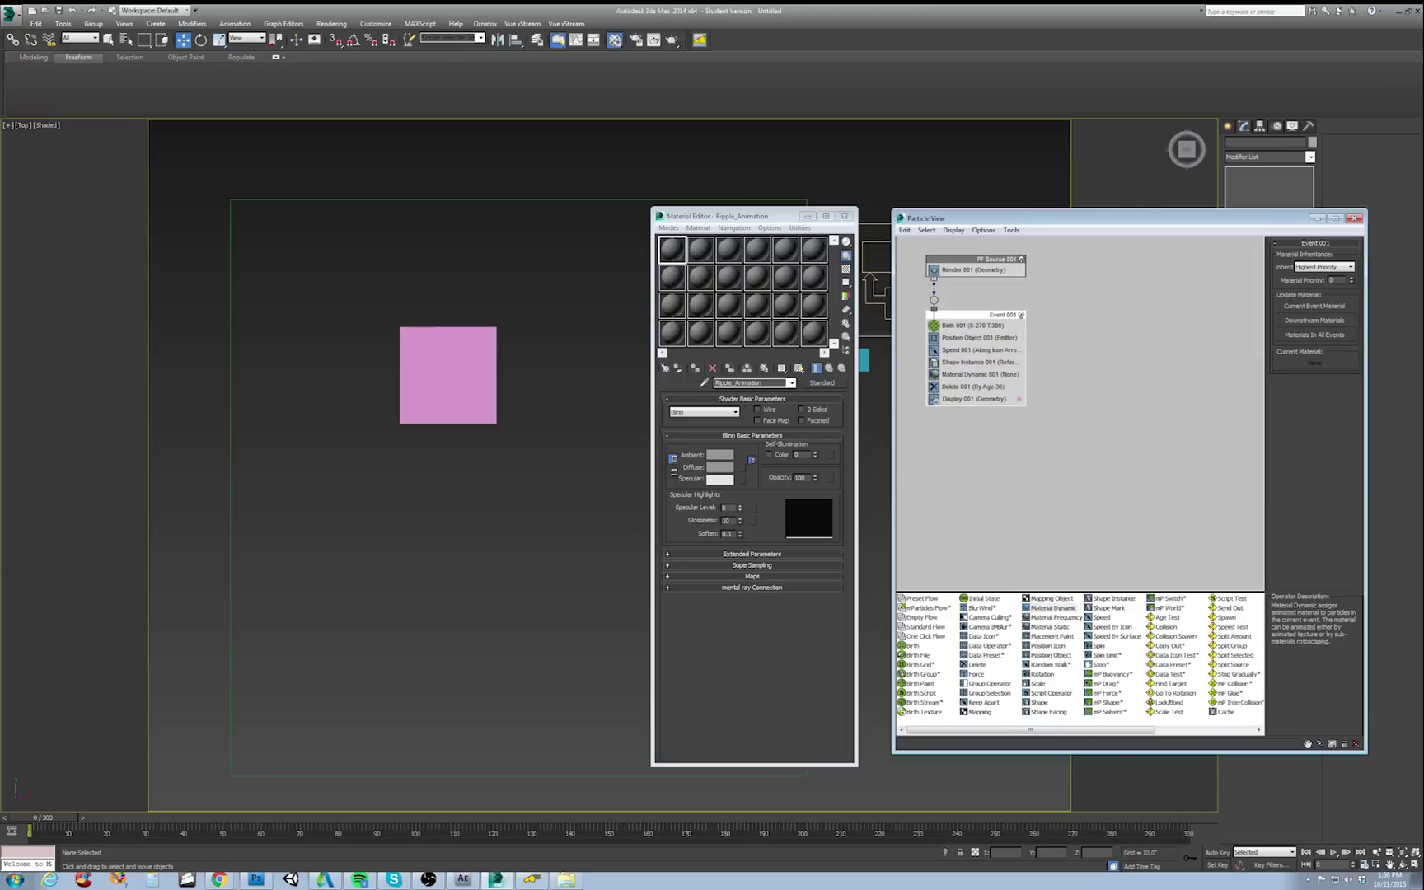
pyautogui.moveTo(1022, 375); pyautogui.dragTo(1027, 360)
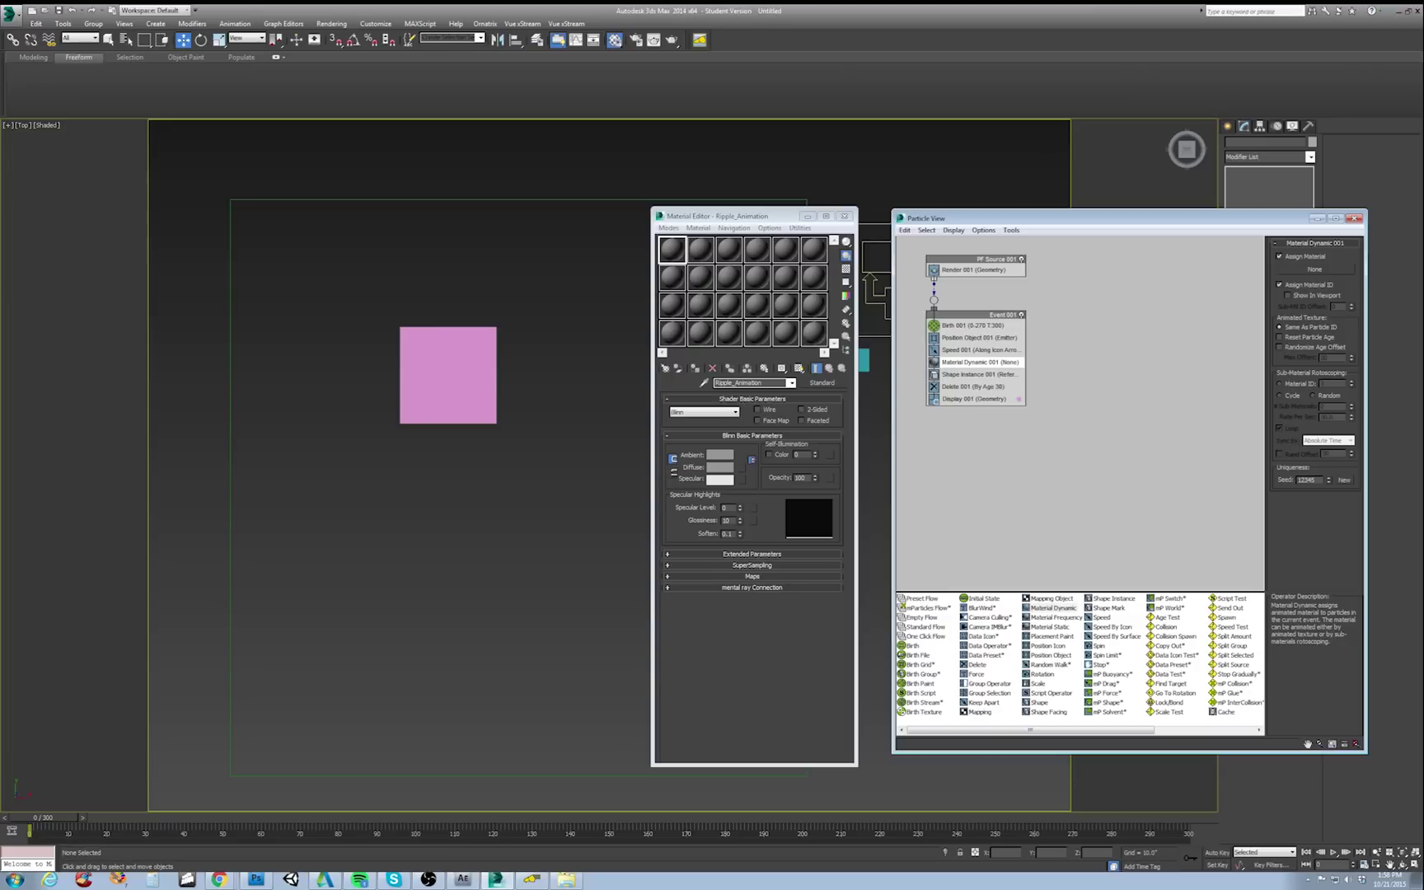
# Assign Ripple_Animation as an instance to the Material Dynamic operator with Show In Viewport enabled, and close Particle View
pyautogui.click(672, 250)
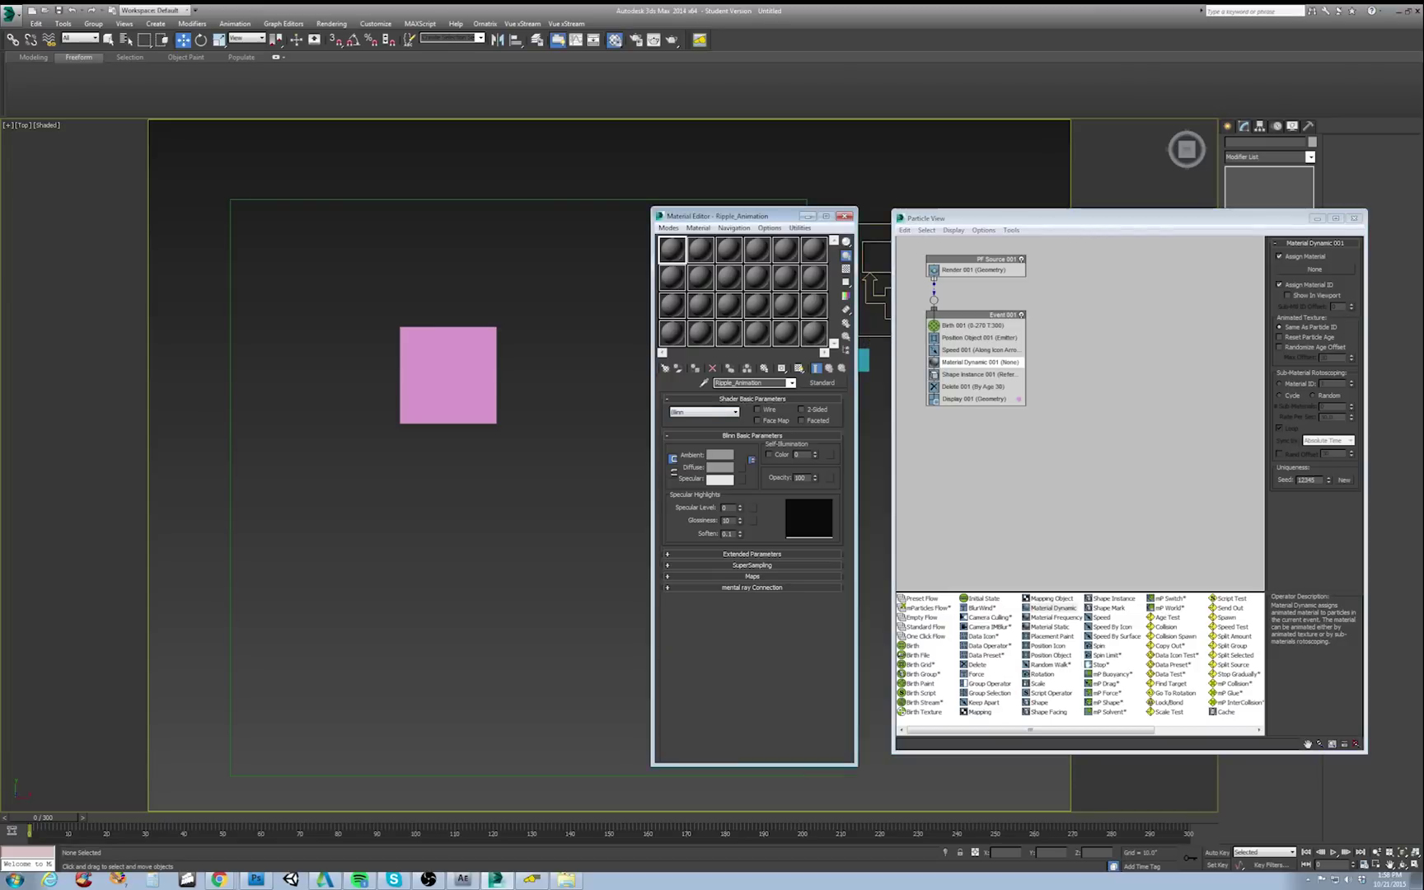
pyautogui.moveTo(671, 250); pyautogui.dragTo(1315, 270)
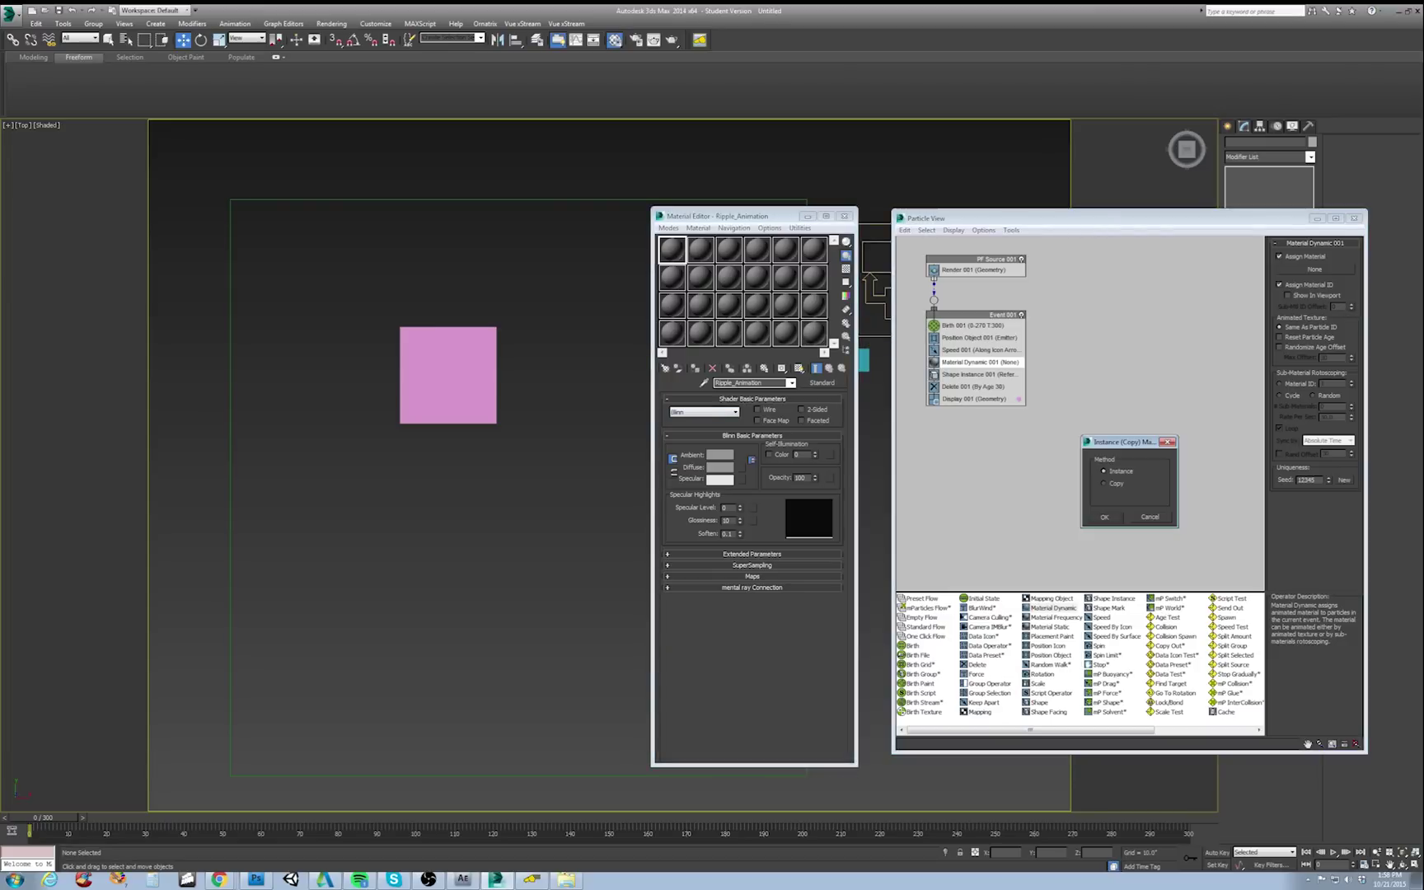
pyautogui.press('Return')
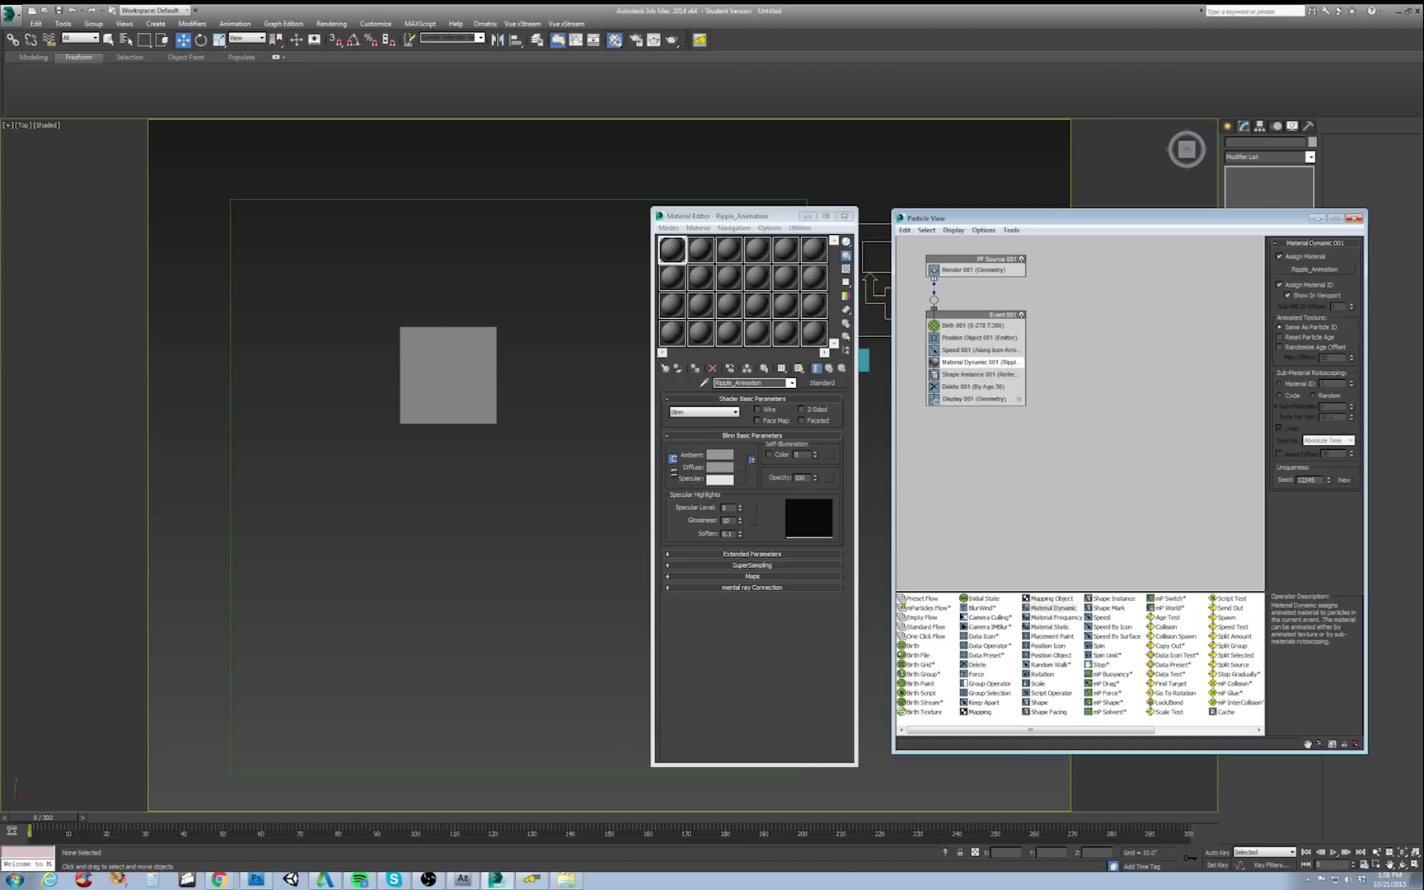
pyautogui.click(1356, 219)
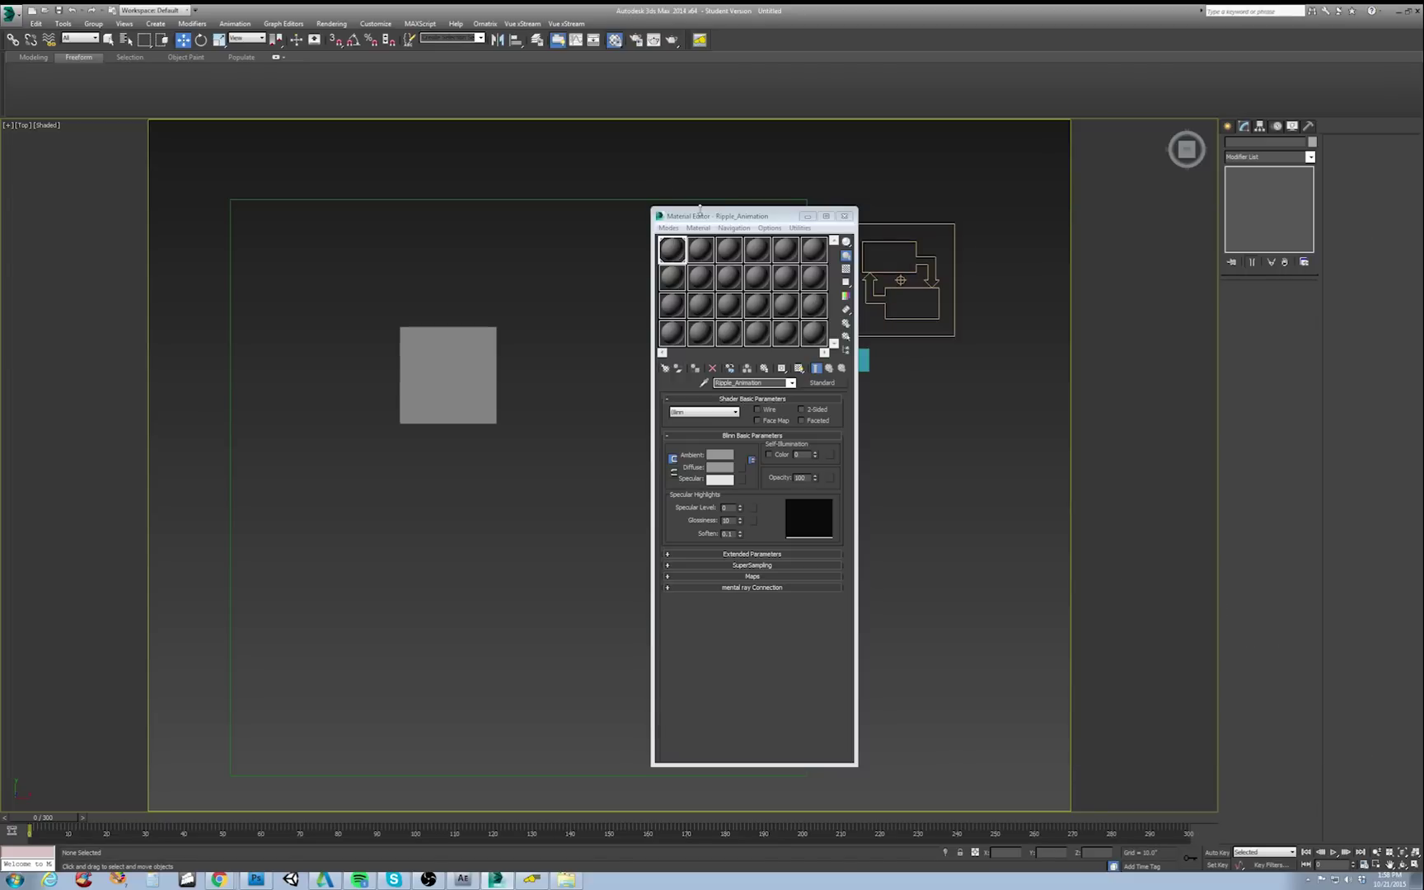
# Load Ripple_Animated.mov as a Bitmap in the Diffuse Color map of Ripple_Animation and return to the parent material
pyautogui.moveTo(701, 216); pyautogui.dragTo(883, 207)
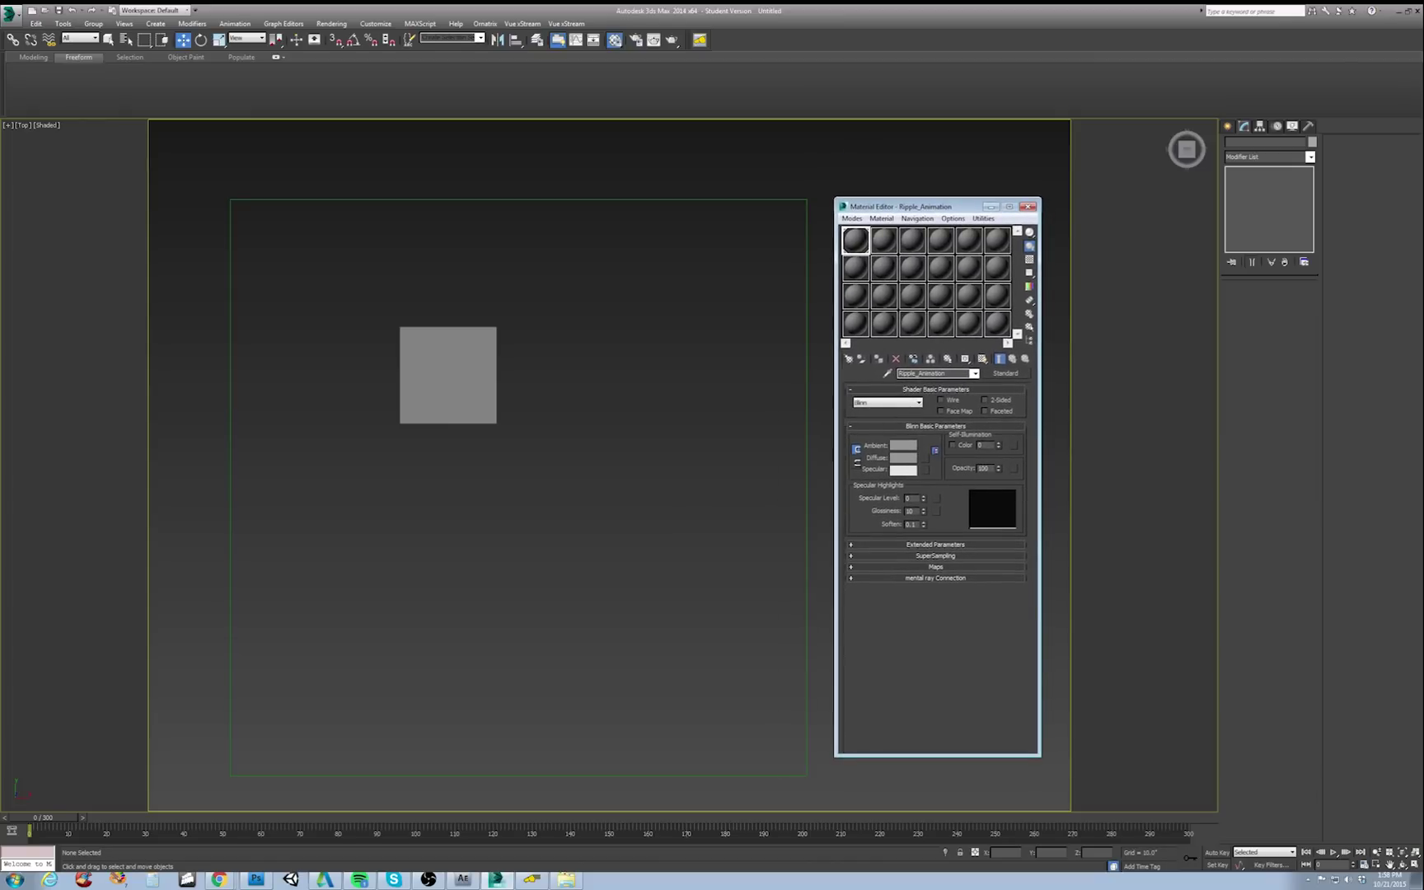
pyautogui.click(935, 567)
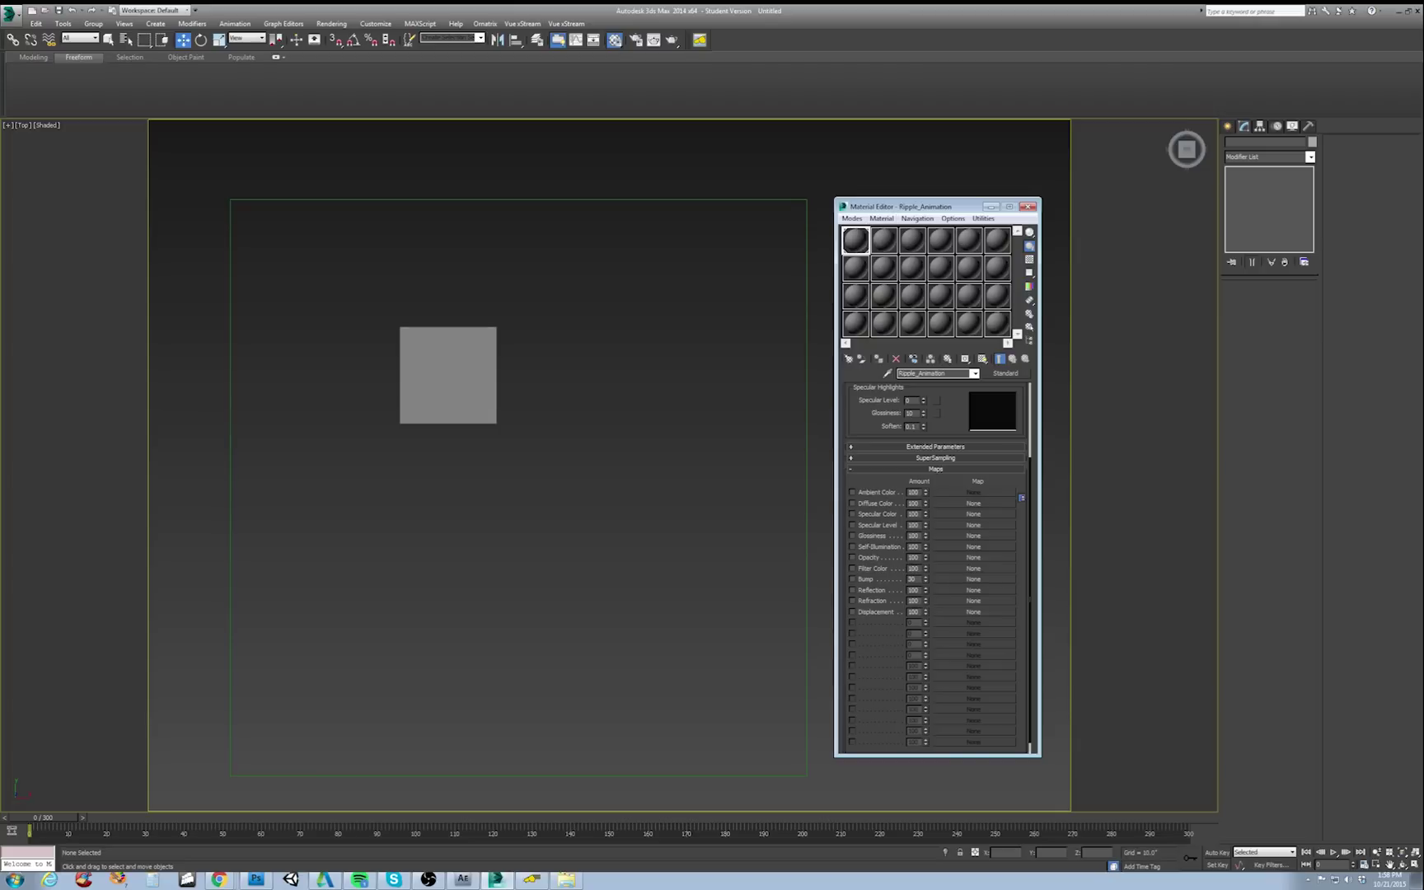
pyautogui.scroll(3, 935, 560)
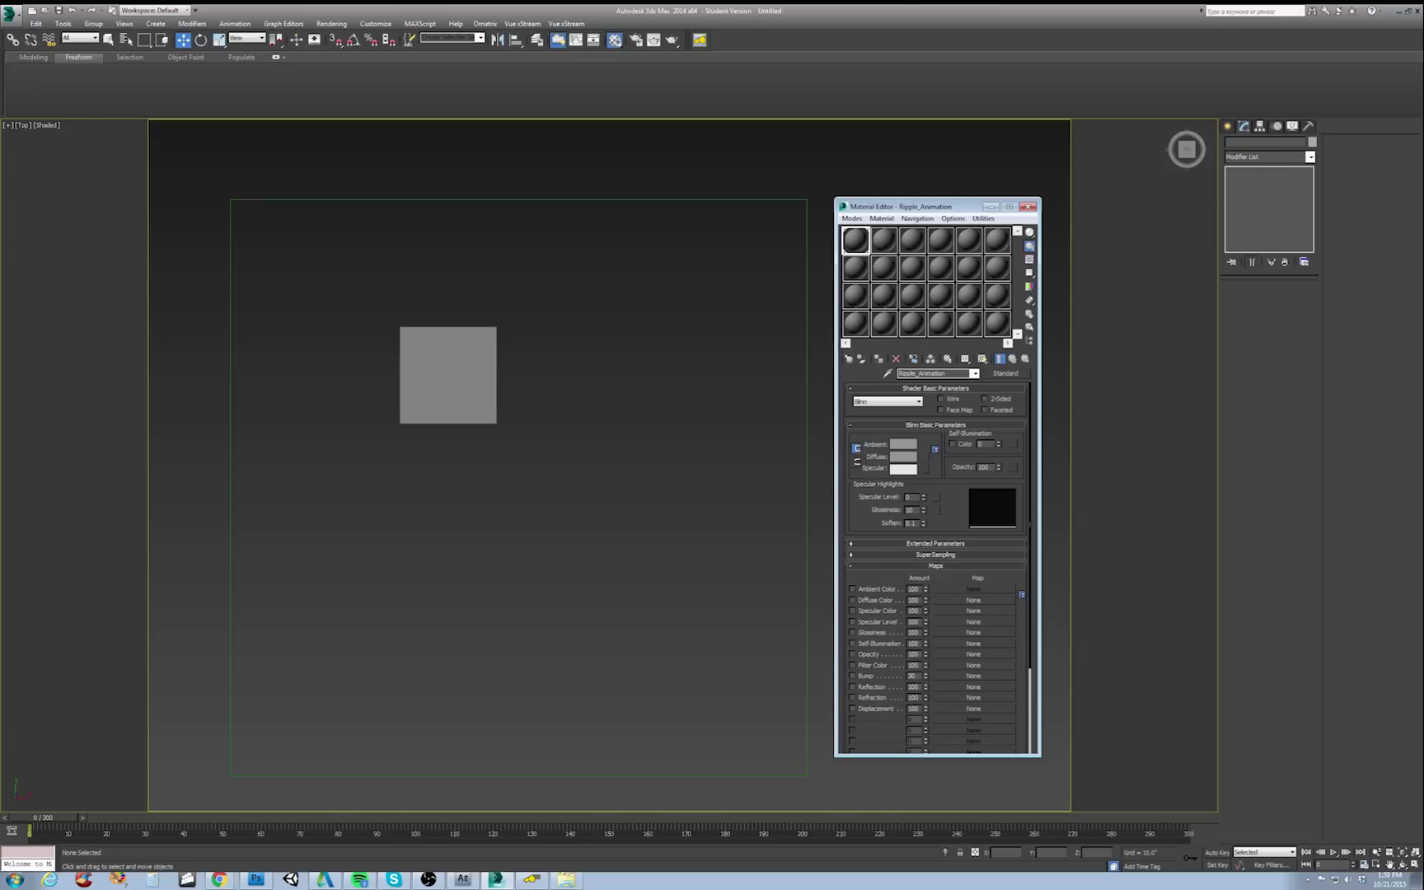
pyautogui.scroll(-1, 938, 567)
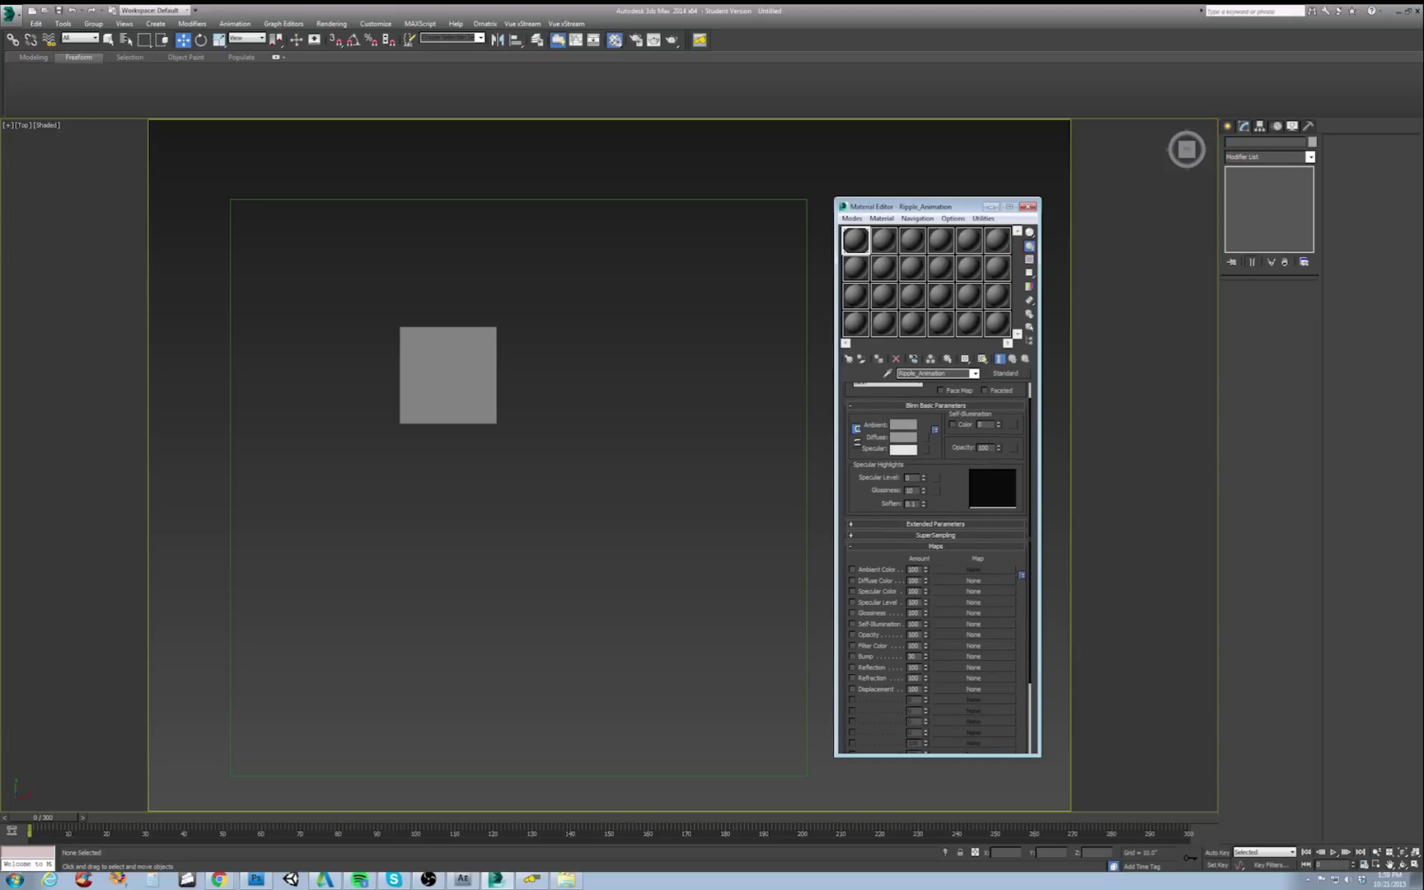
pyautogui.click(973, 580)
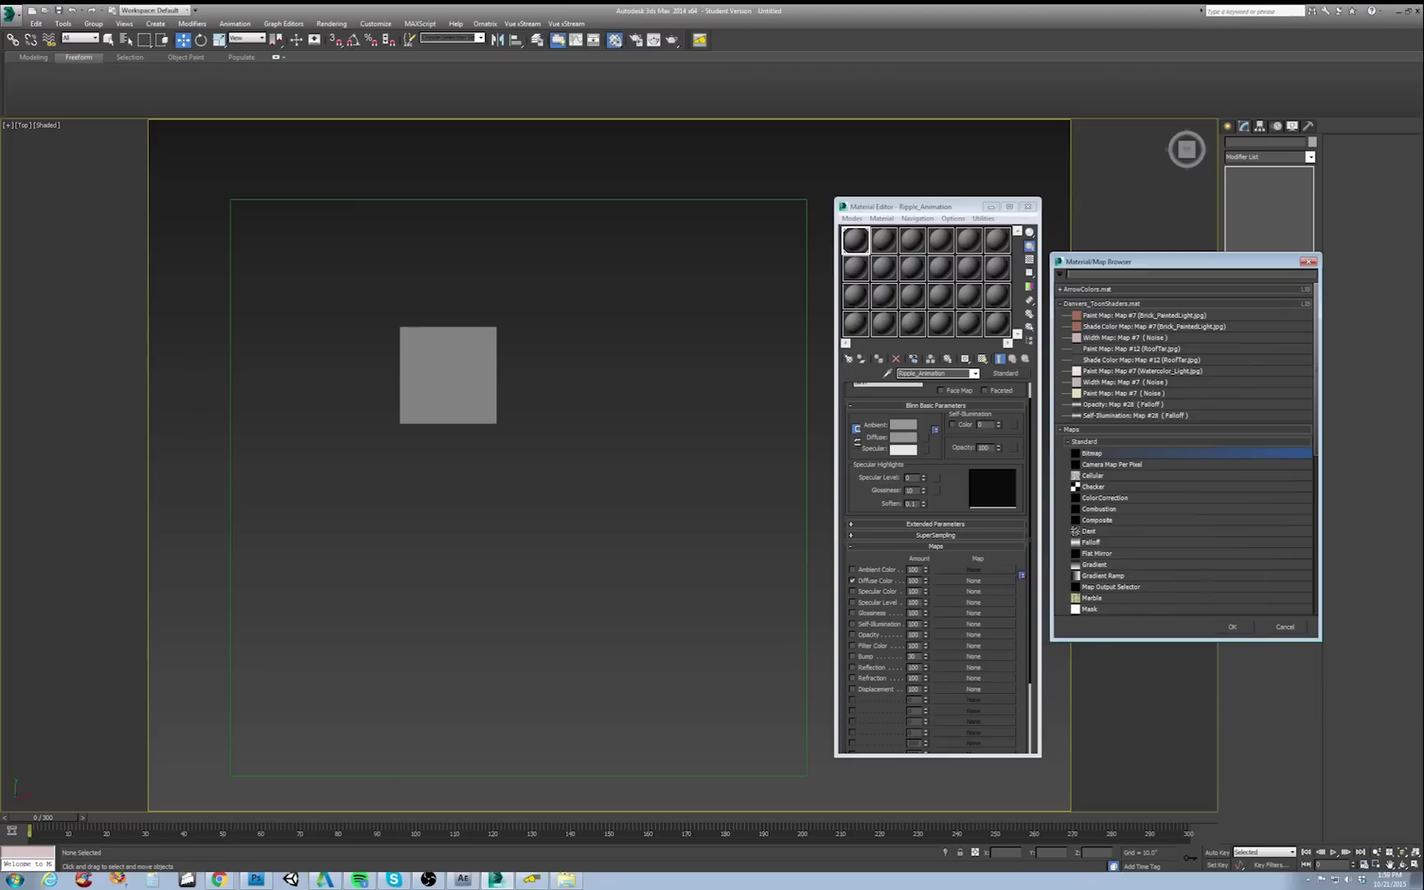
pyautogui.doubleClick(1092, 453)
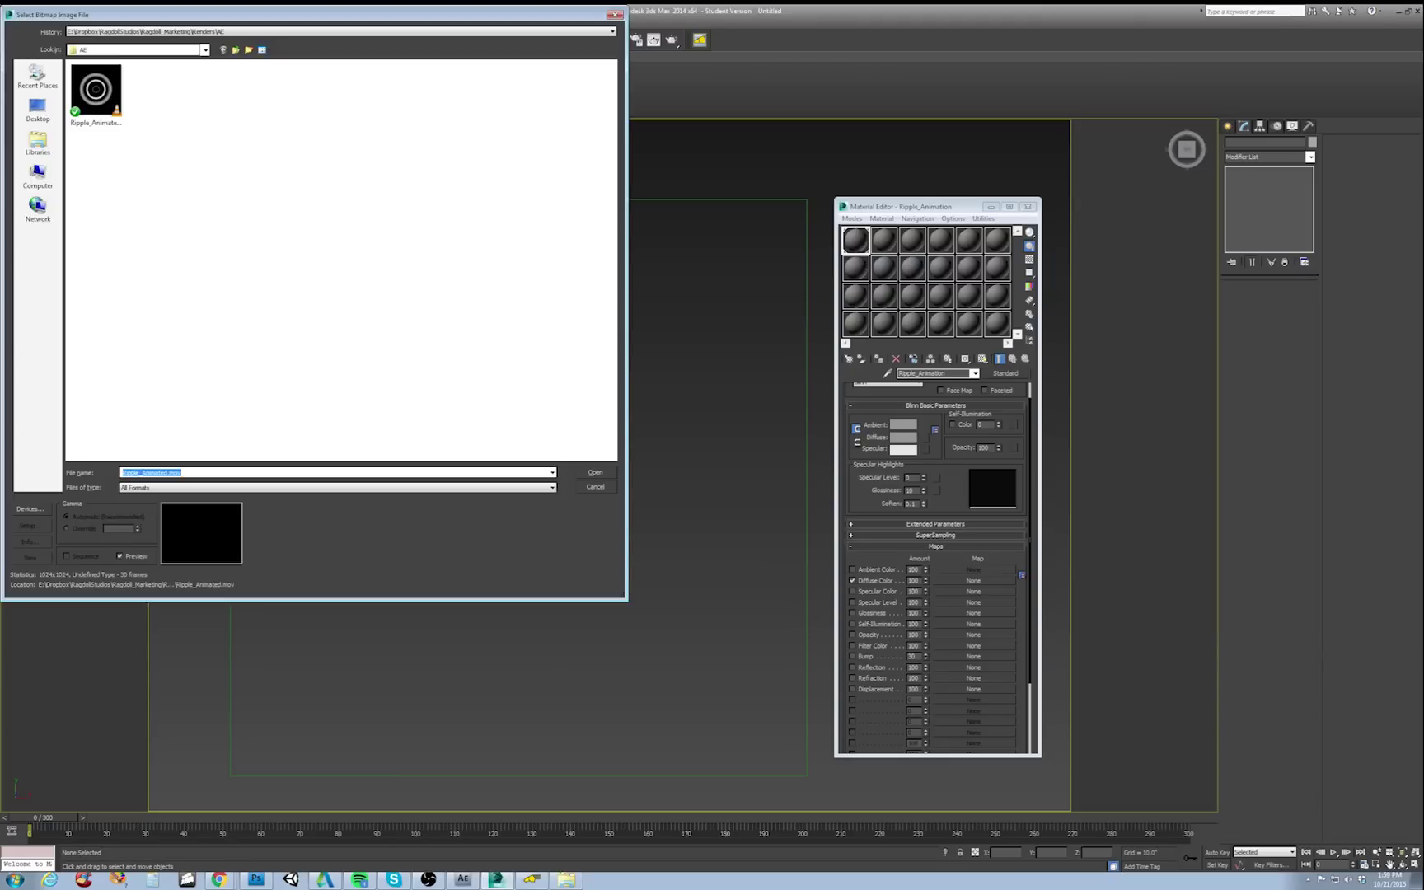
pyautogui.click(97, 97)
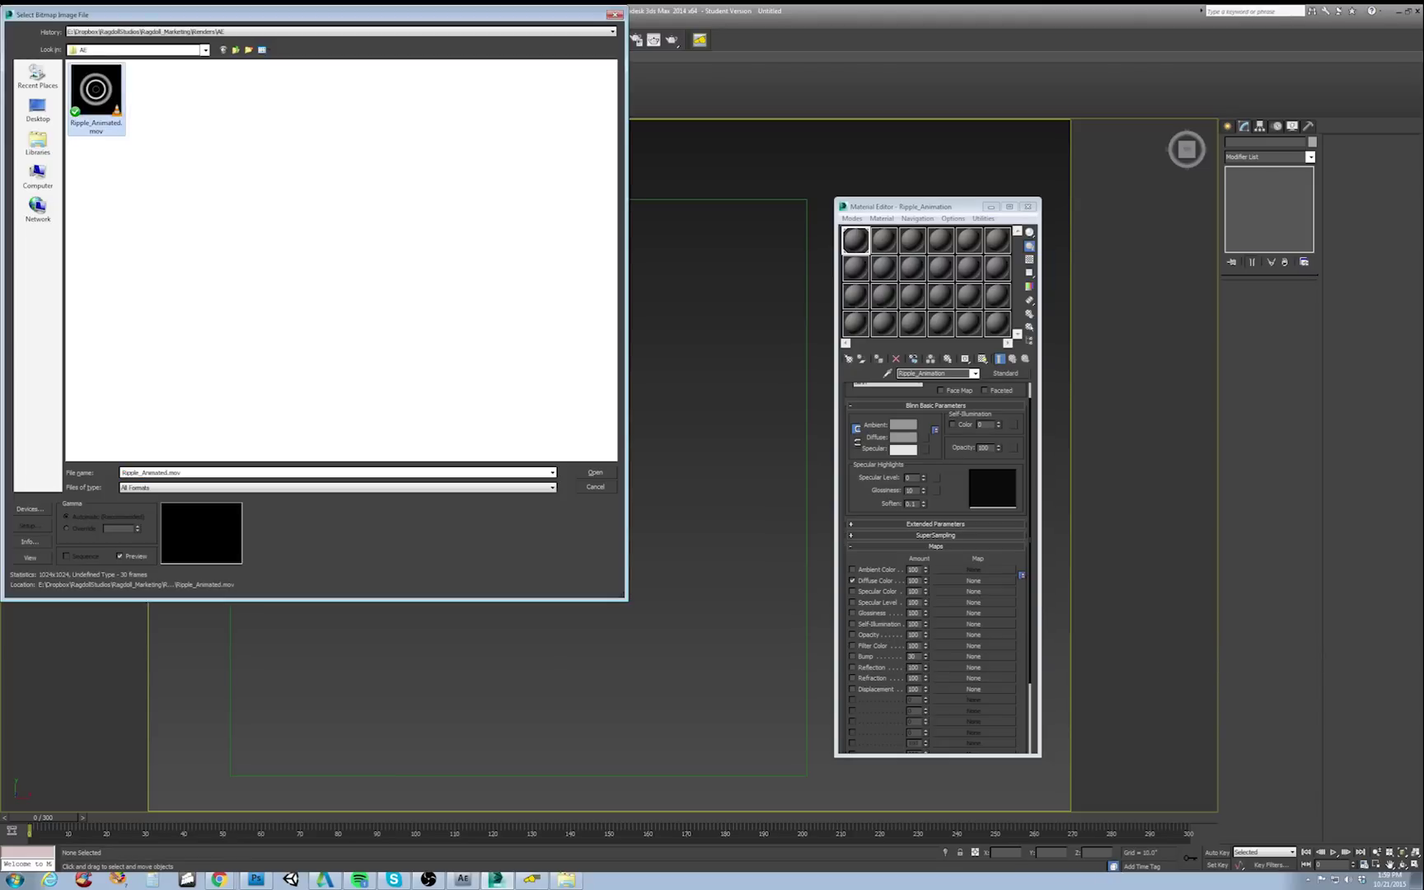
pyautogui.press('Return')
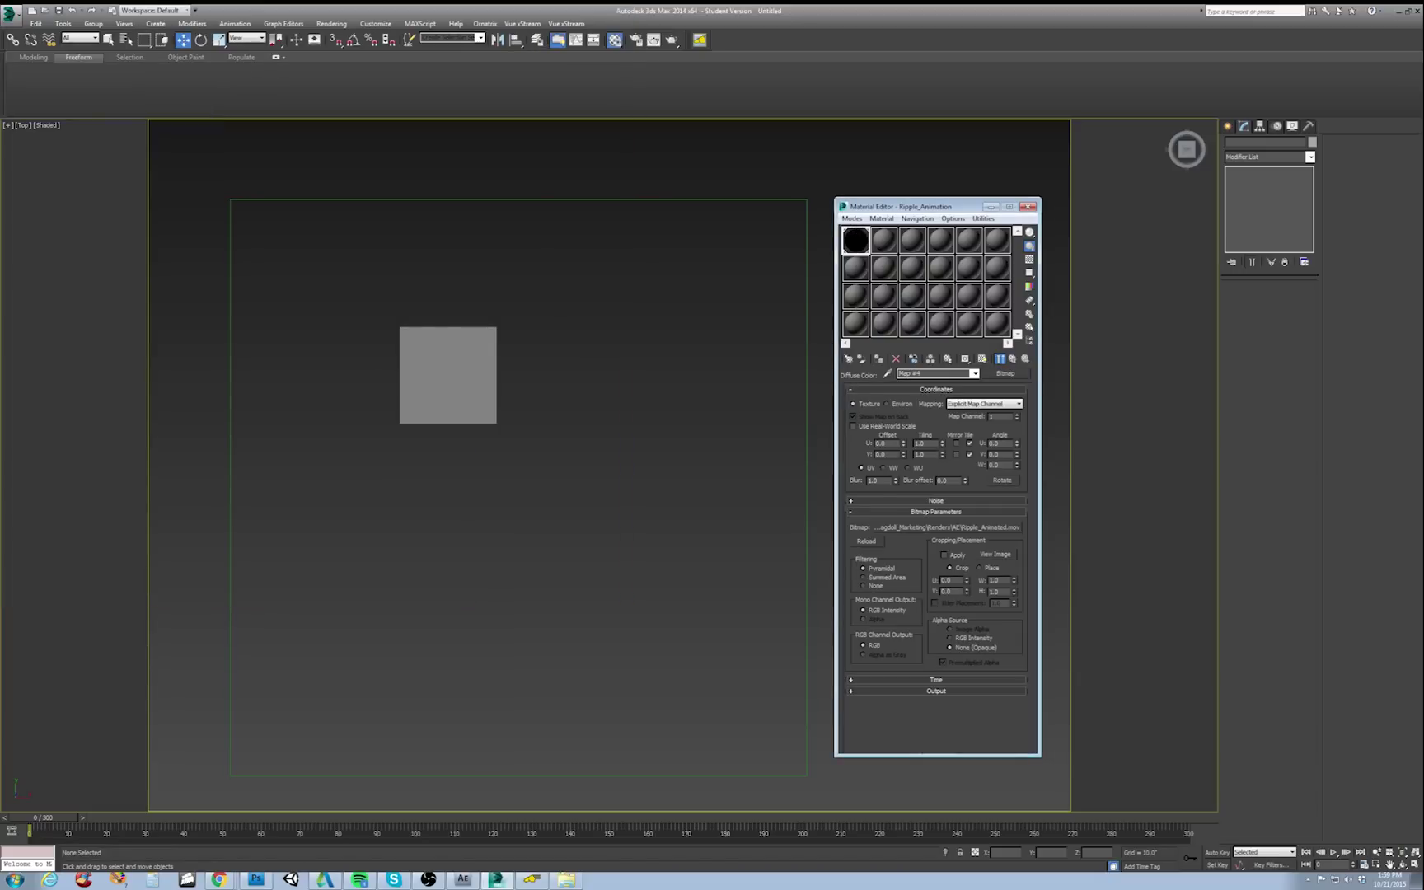
pyautogui.click(1014, 359)
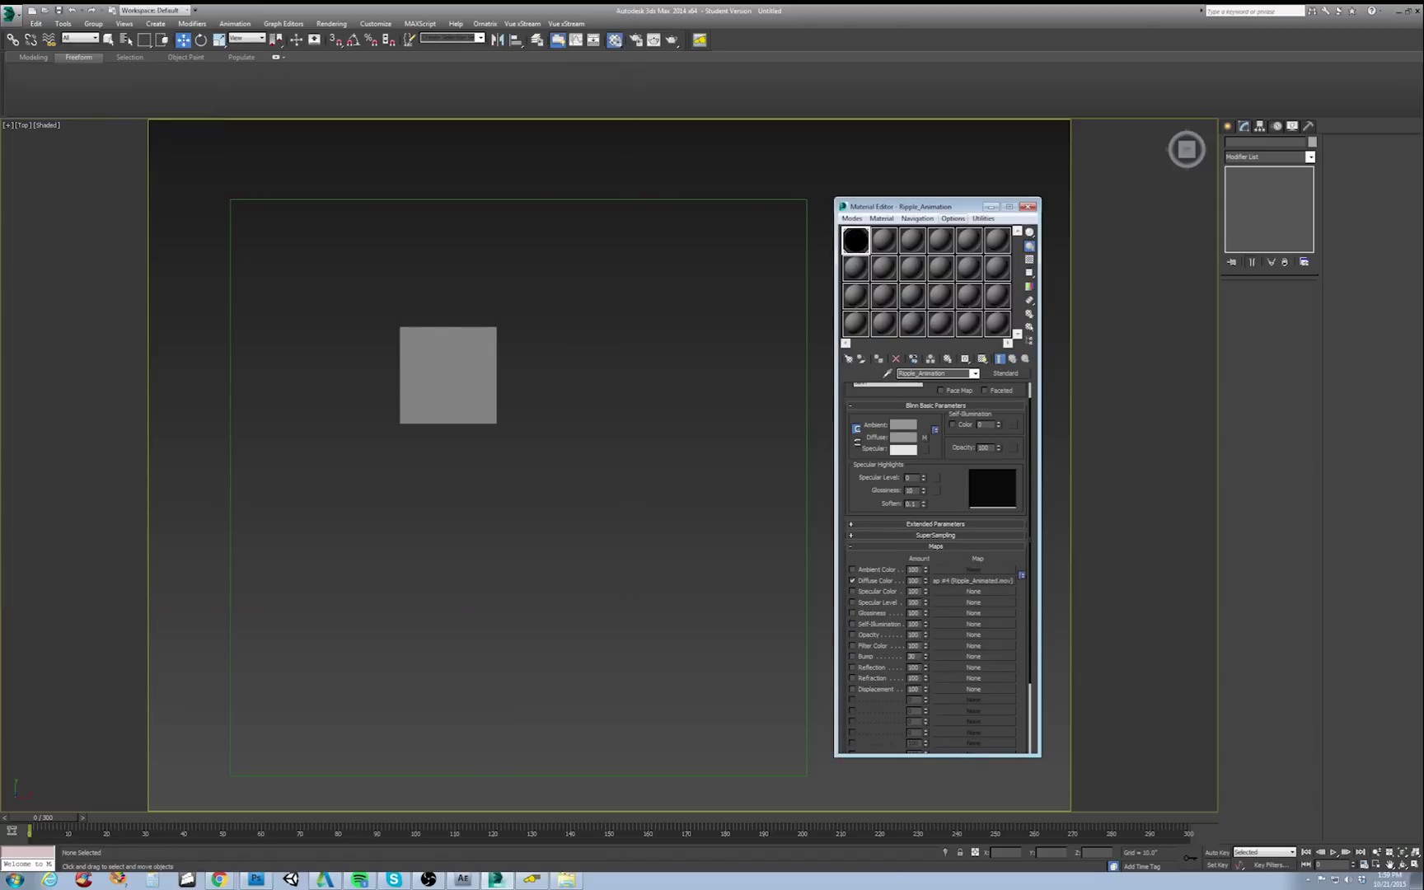
# Apply Ripple_Animation to the small source plane, show the shaded material in the viewport, and preview the particles up to frame 76
pyautogui.moveTo(947, 206); pyautogui.dragTo(1126, 256)
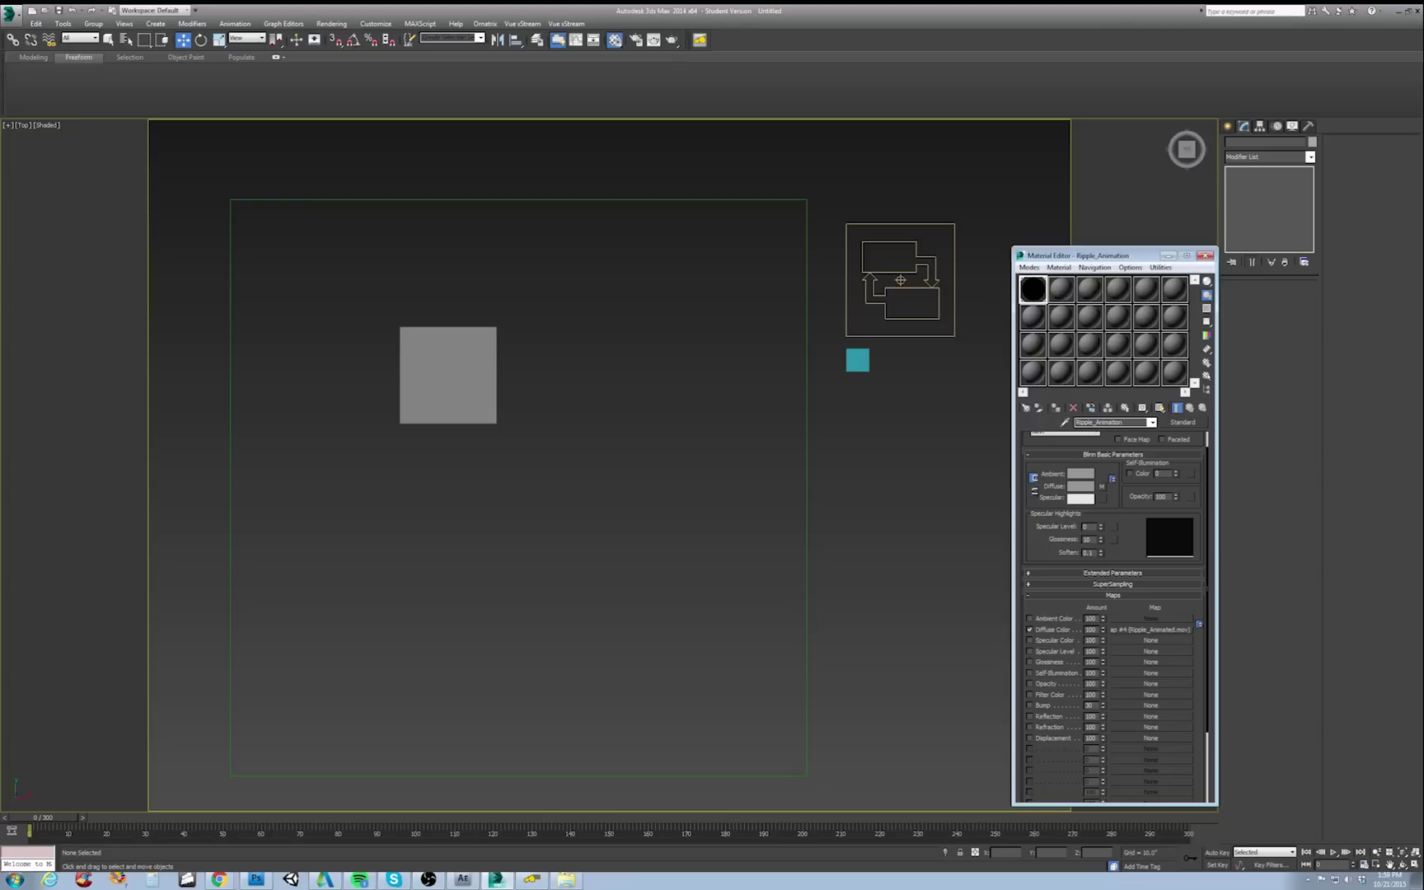
pyautogui.moveTo(1032, 288); pyautogui.dragTo(862, 359)
pyautogui.click(1161, 408)
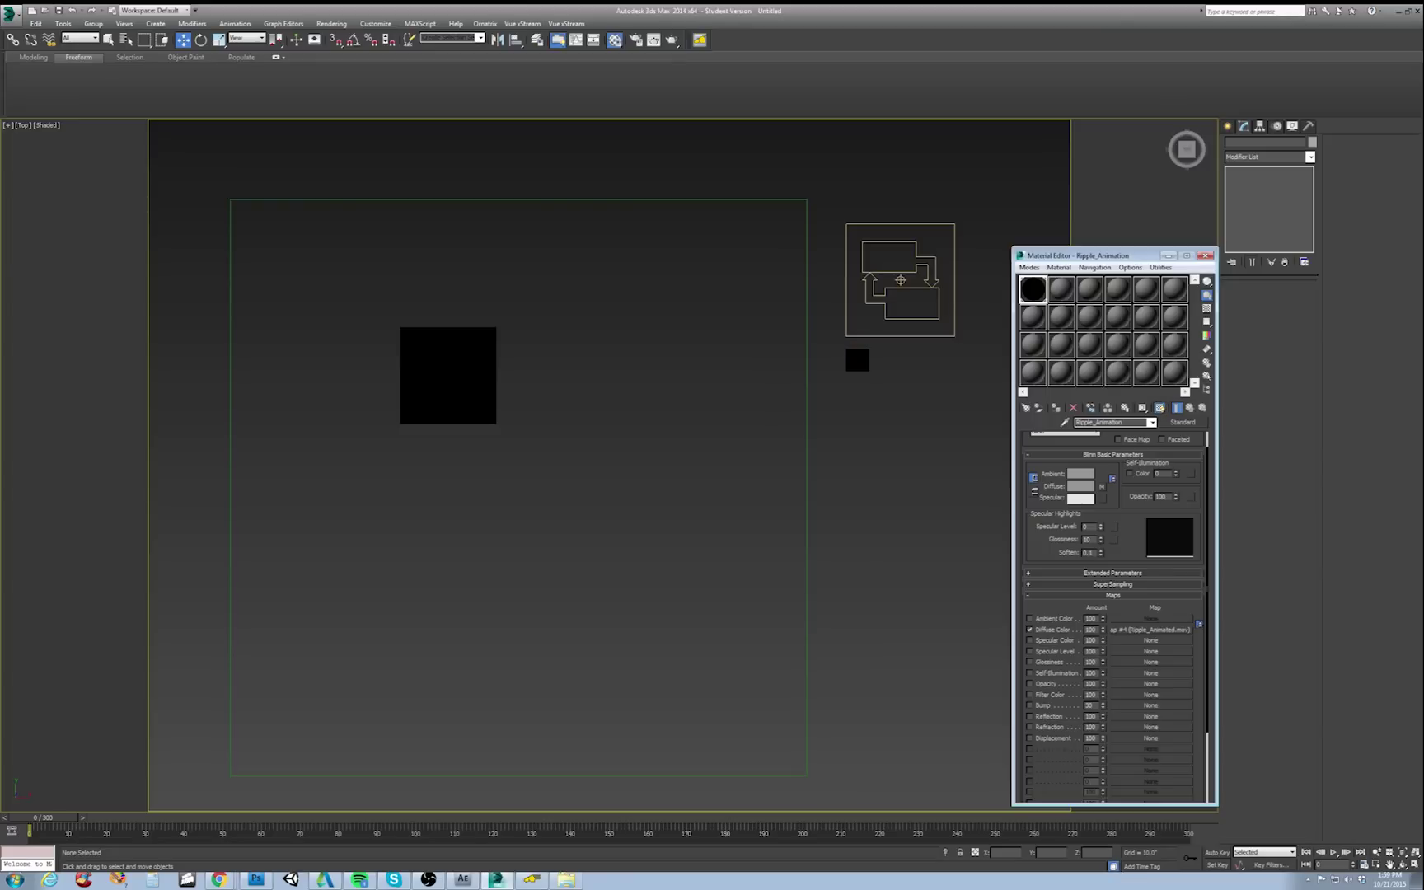
pyautogui.moveTo(1071, 256); pyautogui.dragTo(1020, 227)
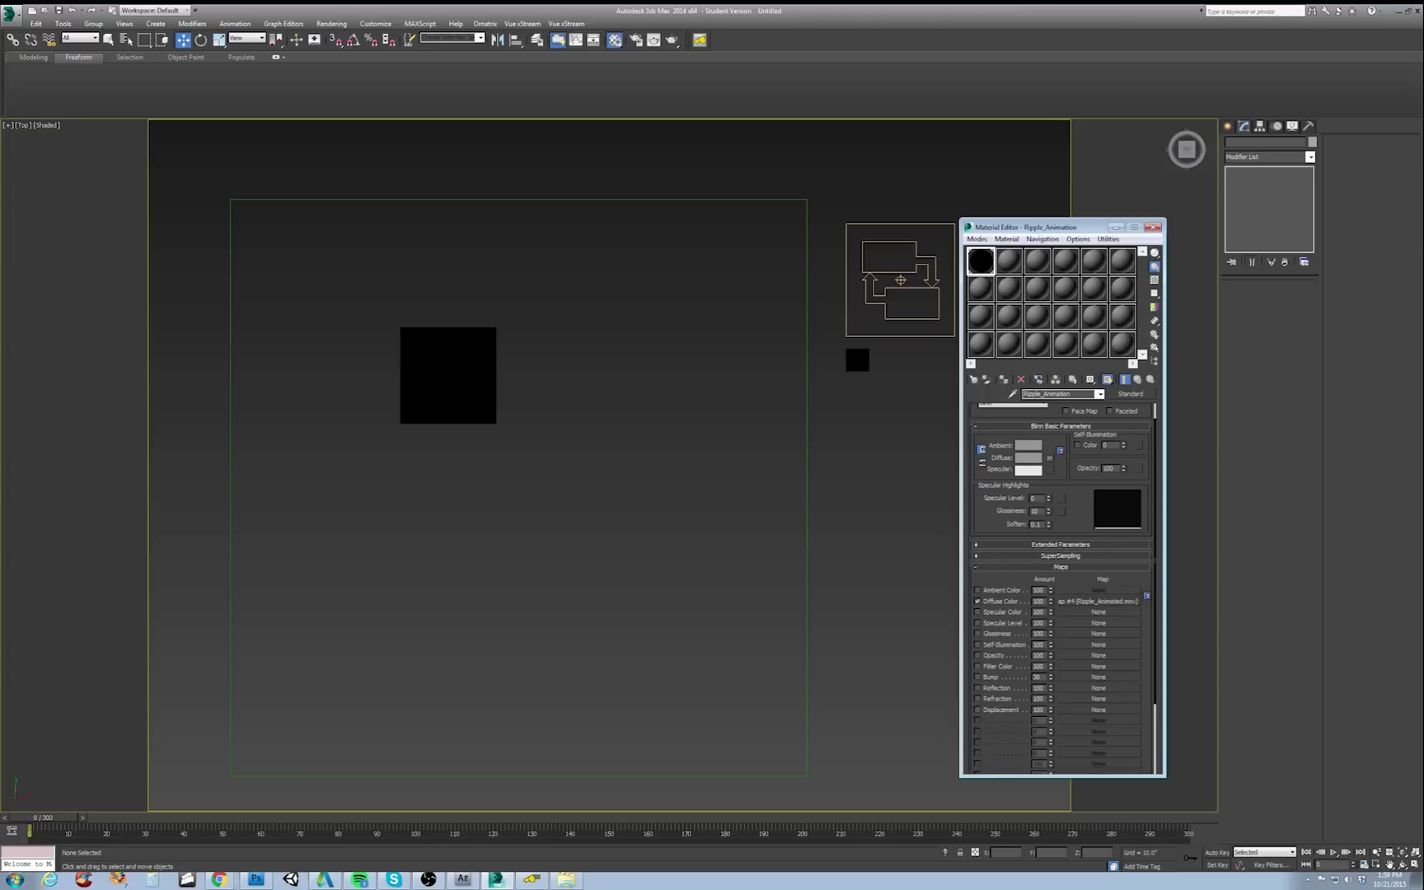
pyautogui.moveTo(52, 820); pyautogui.dragTo(327, 805)
pyautogui.press('w')
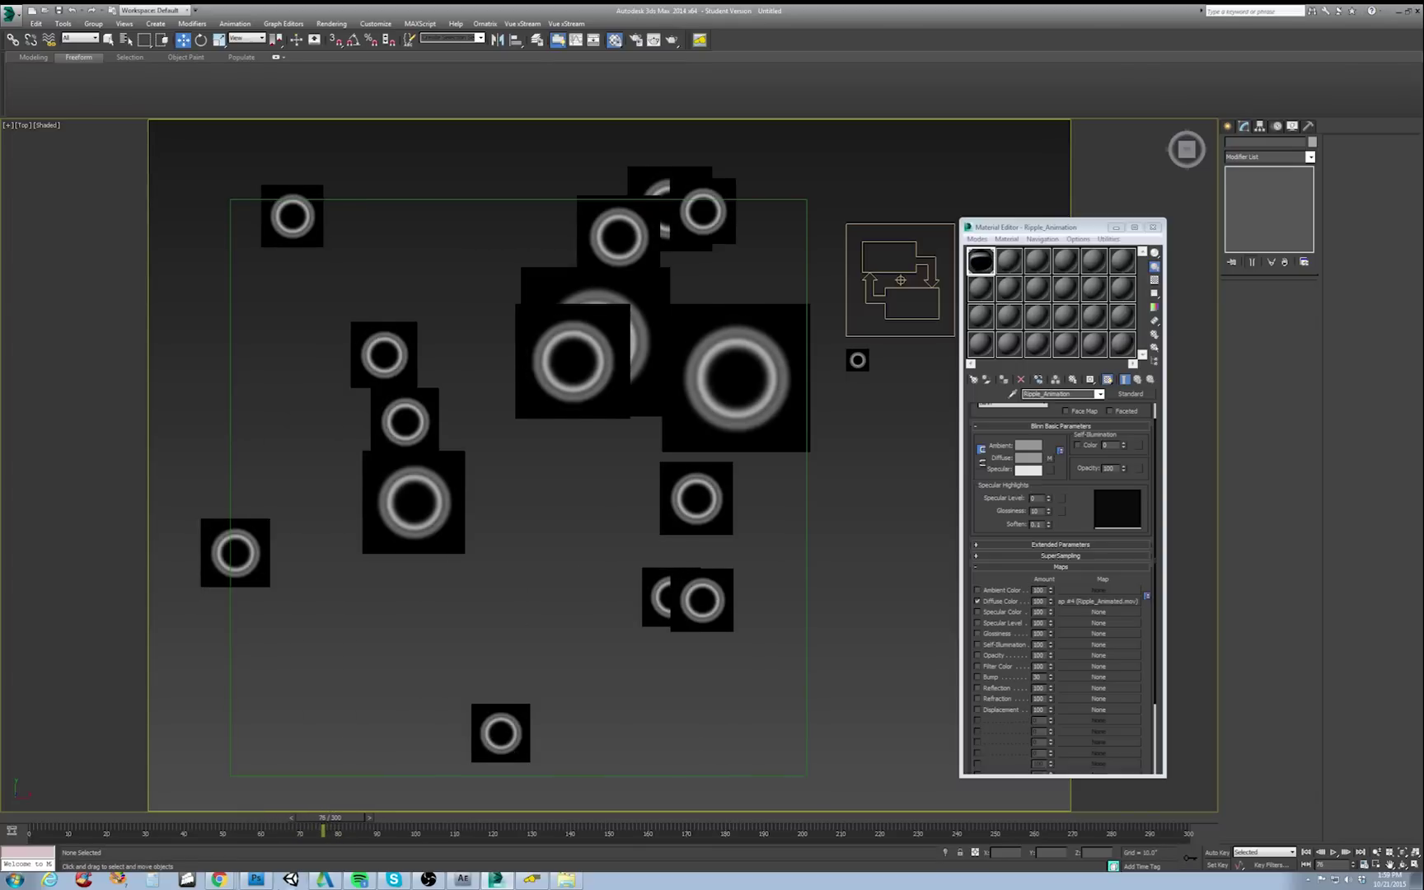
# Enable Sync Frames to Particle Age in the time settings of the Diffuse Color bitmap
pyautogui.moveTo(1092, 520); pyautogui.dragTo(1092, 452)
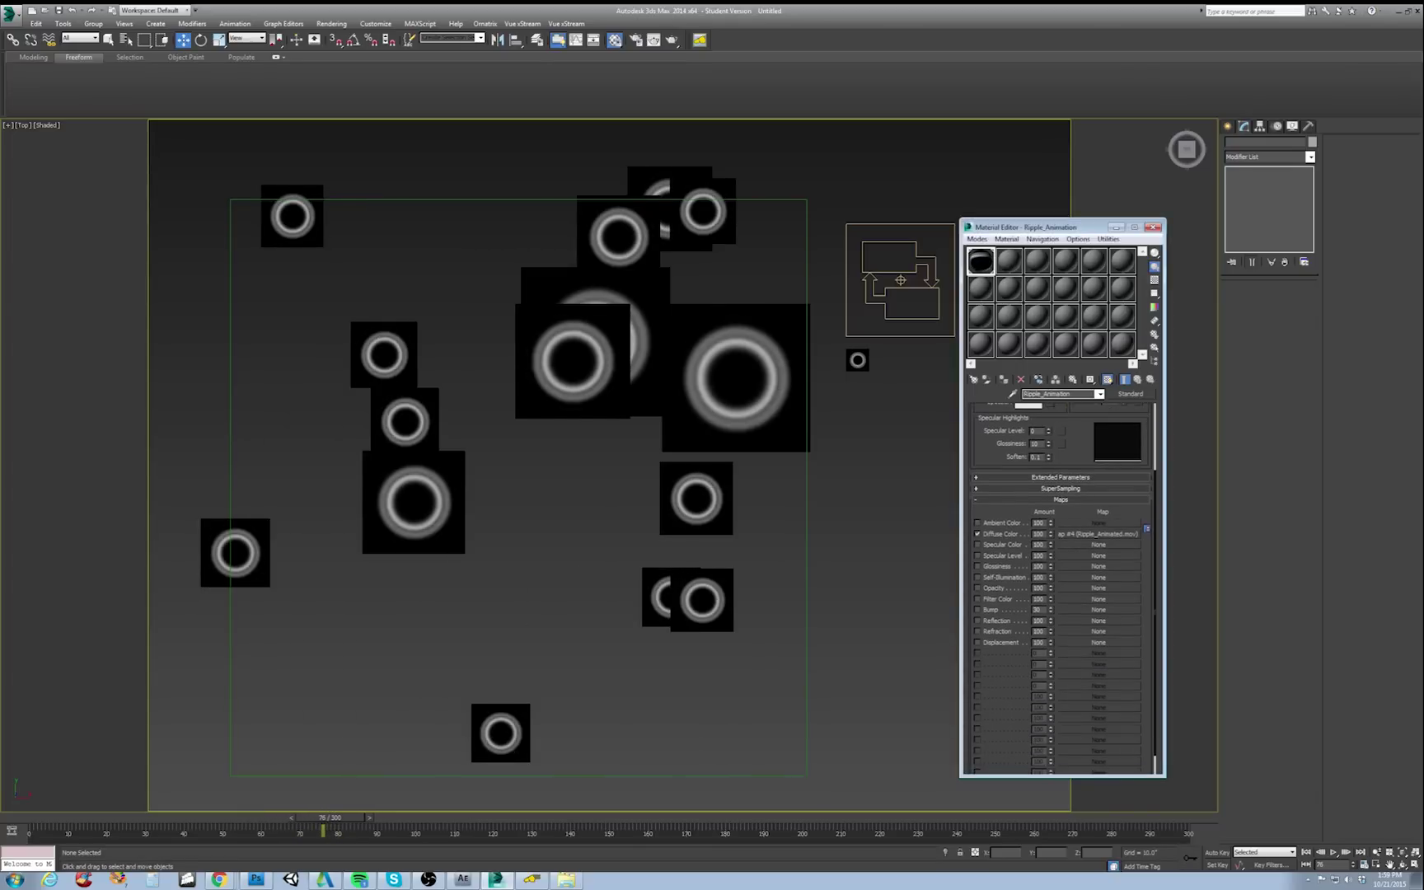
pyautogui.click(1098, 534)
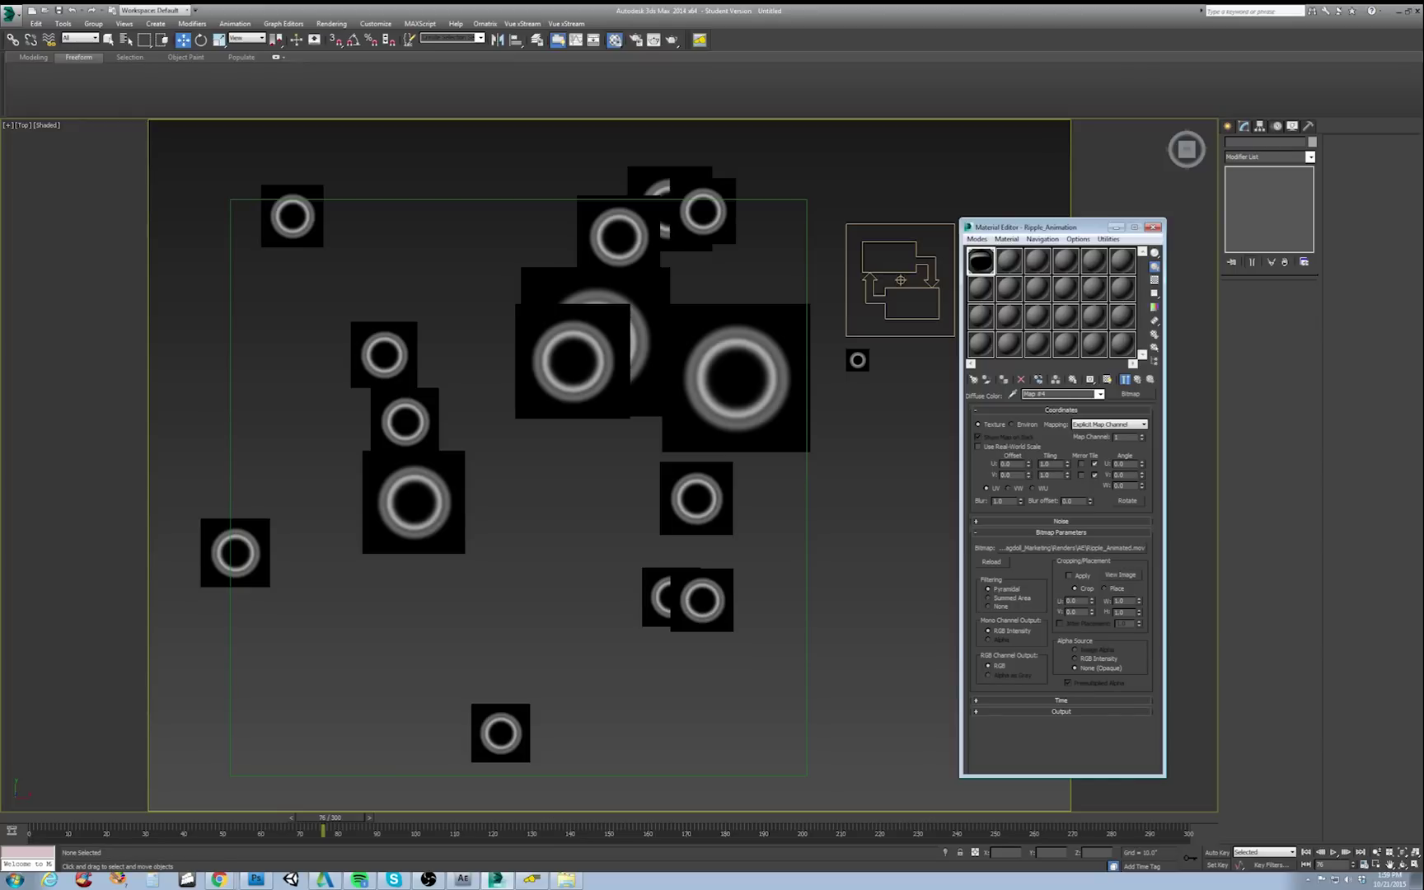
pyautogui.click(1061, 701)
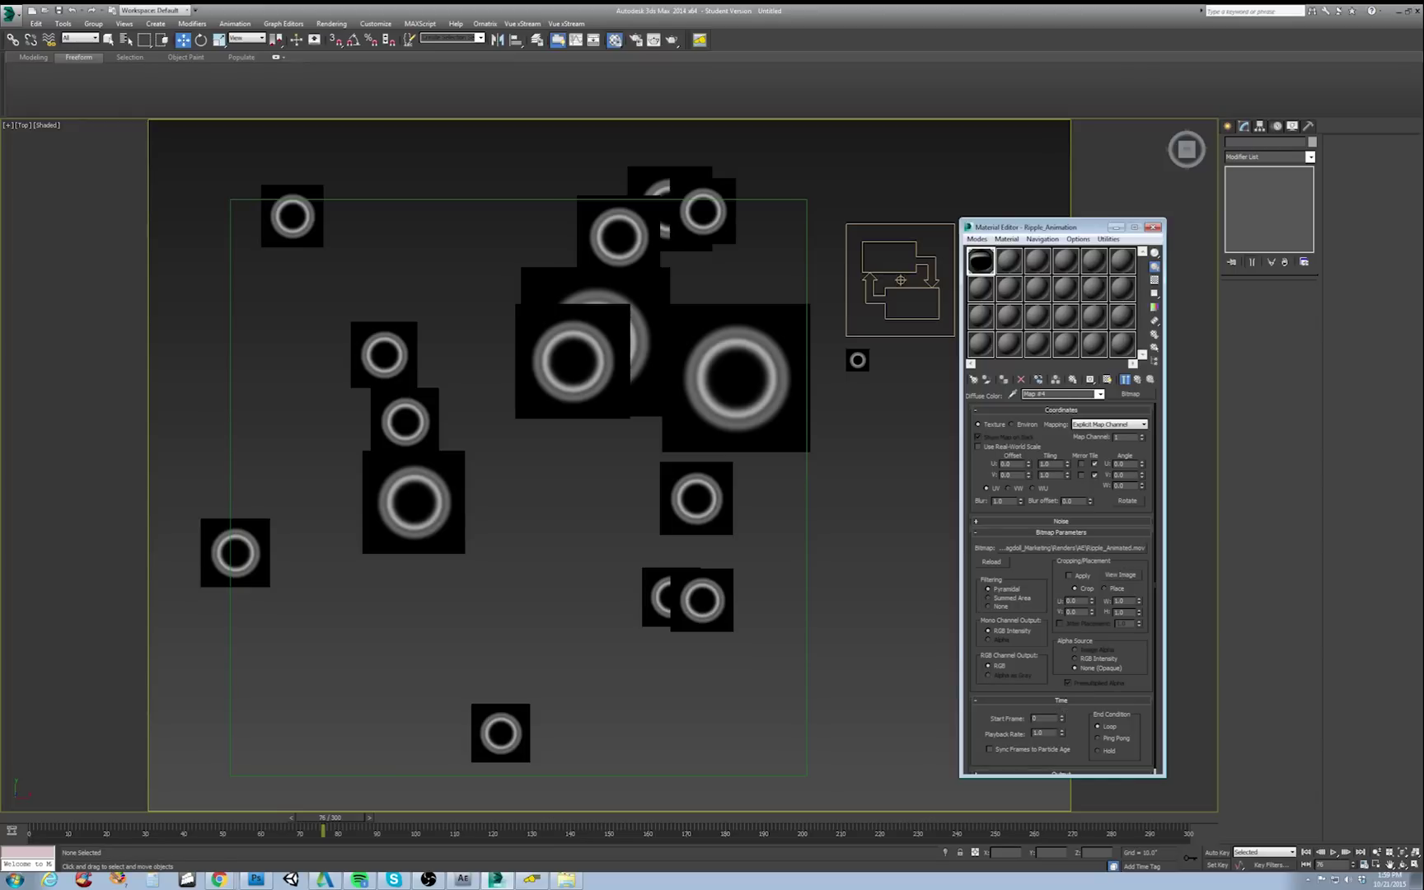
pyautogui.click(989, 750)
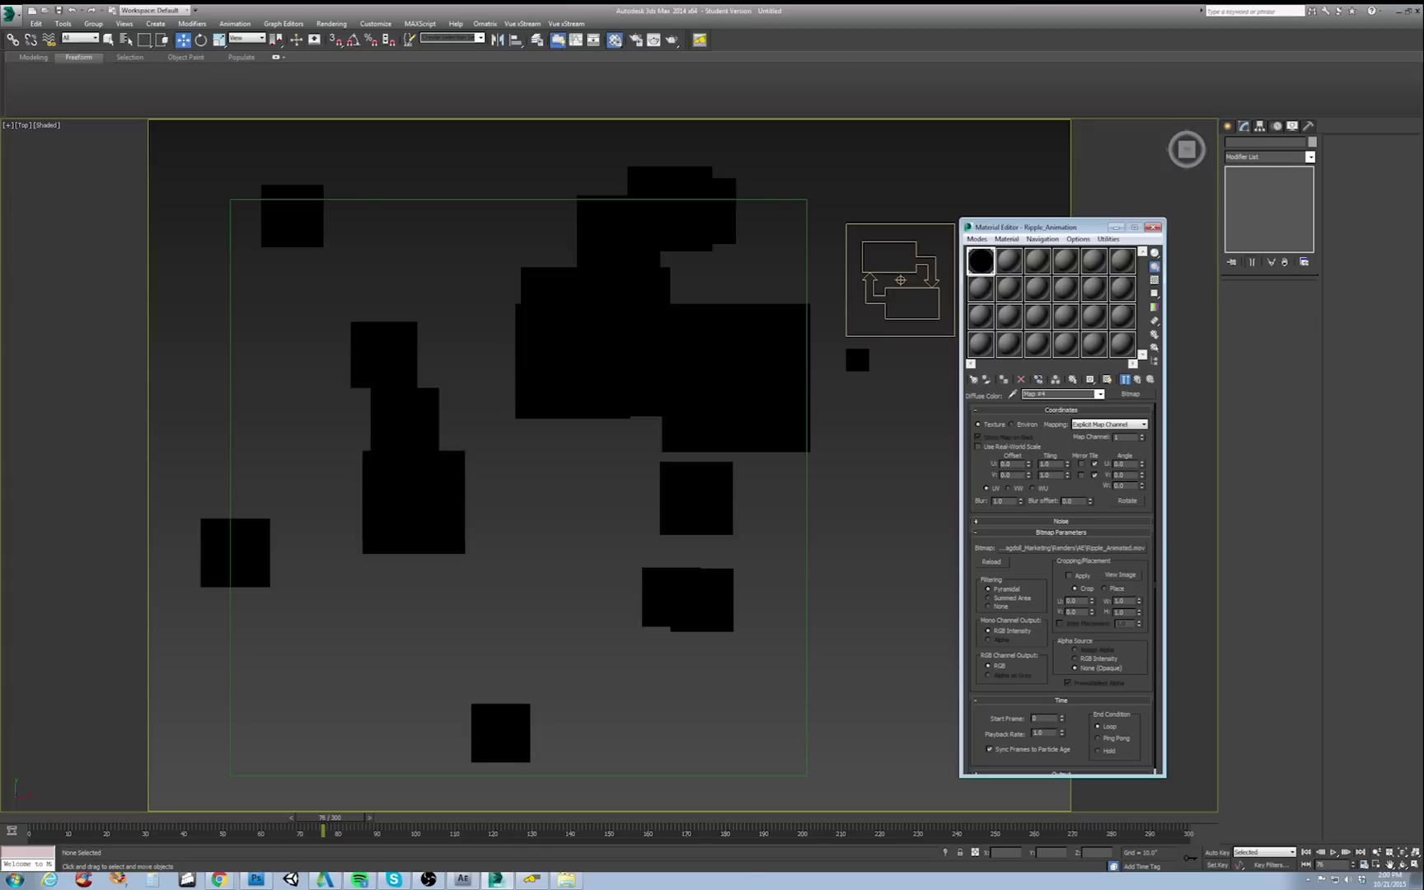
# Test-render the Top view at frame 131, inspect the ripples, and close the rendered image
pyautogui.moveTo(329, 820); pyautogui.dragTo(536, 830)
pyautogui.press('w')
pyautogui.hotkey('shift', 'q')
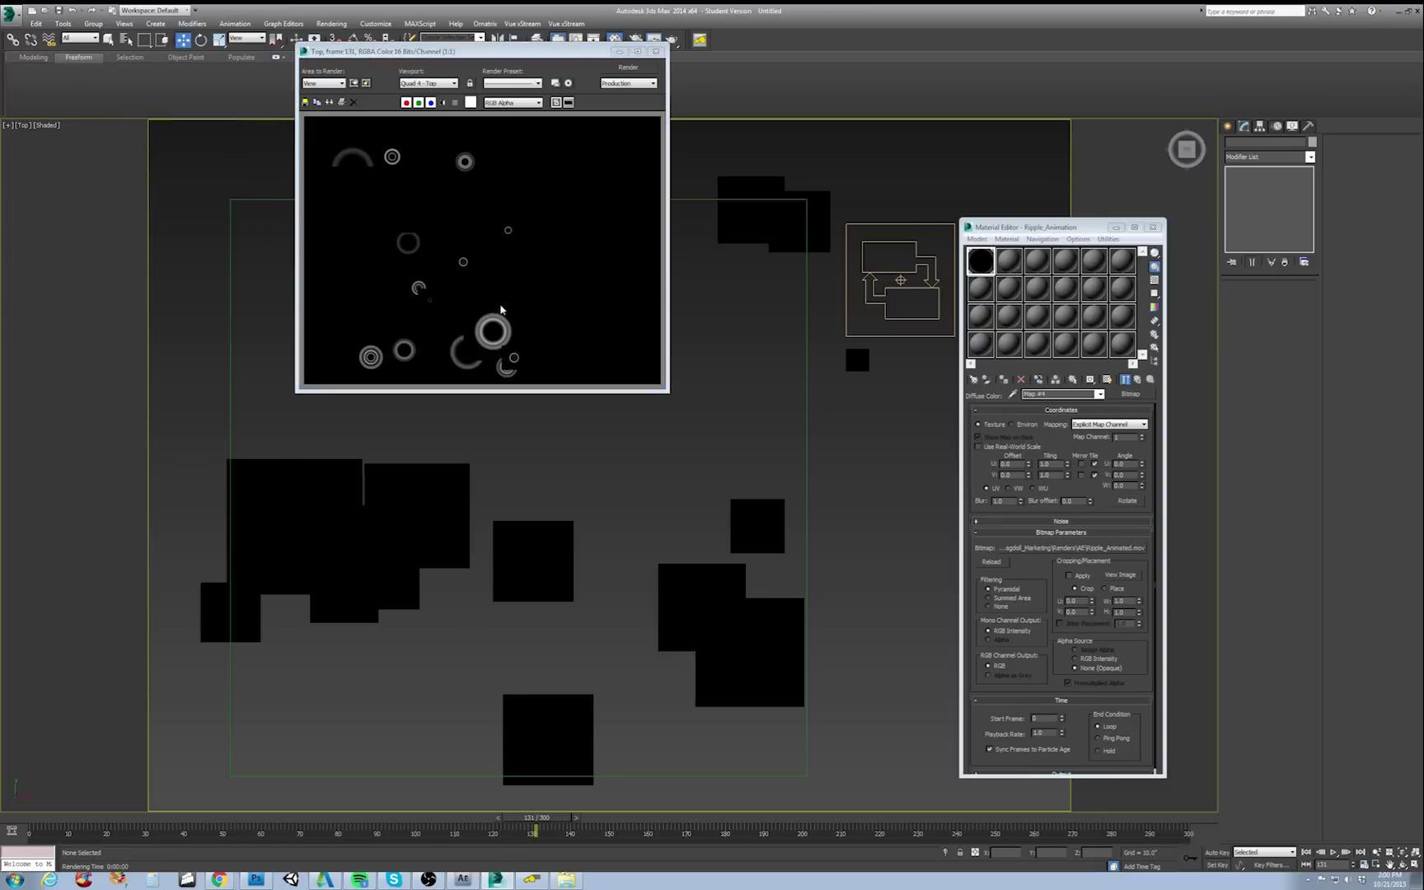
pyautogui.scroll(3, 500, 303)
pyautogui.scroll(-3, 499, 308)
pyautogui.click(656, 52)
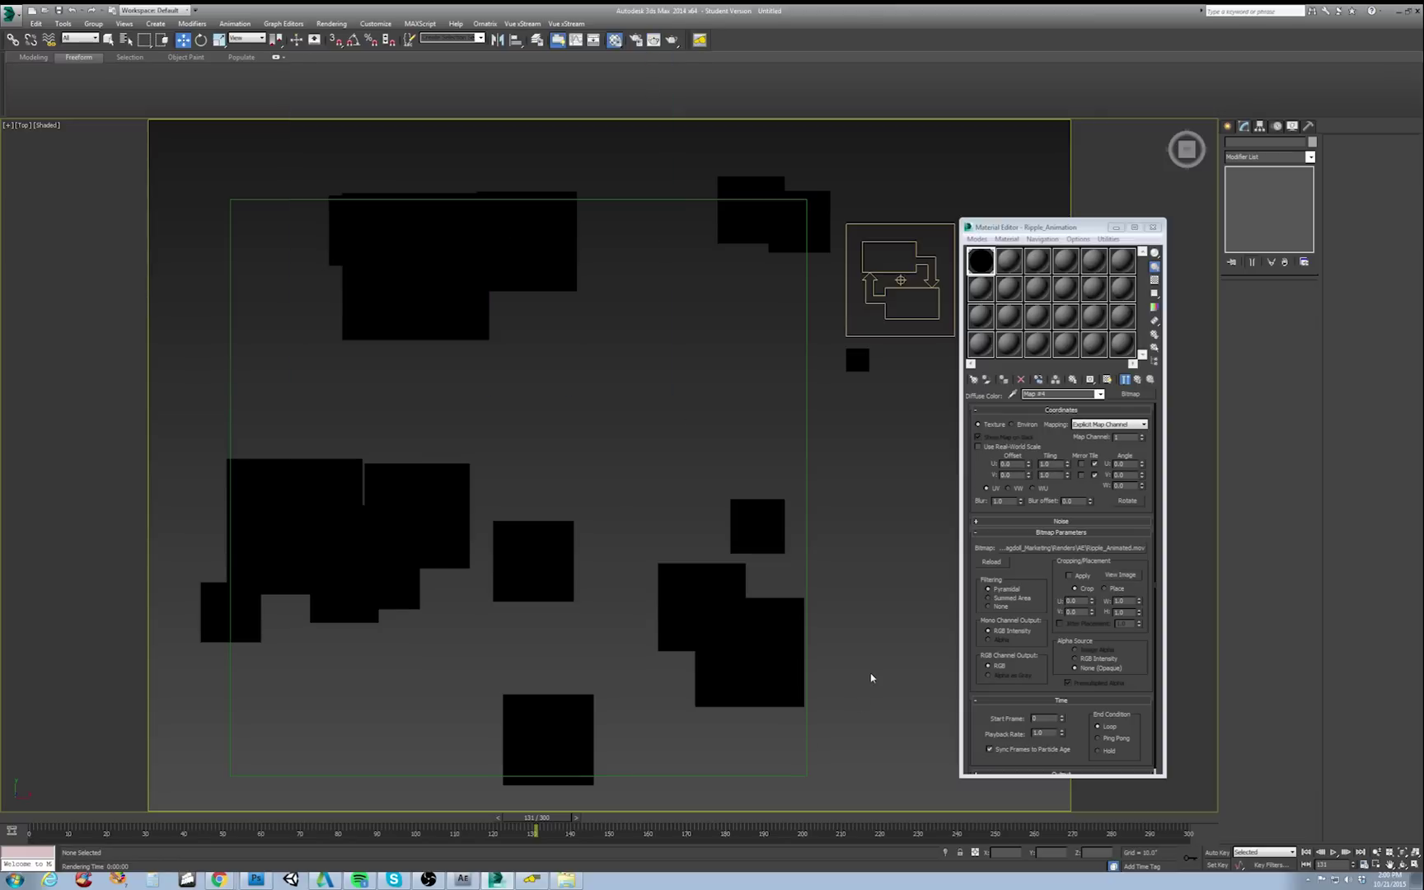
# Copy the Diffuse Color map of Ripple_Animation to its Opacity slot as an instance
pyautogui.click(1138, 381)
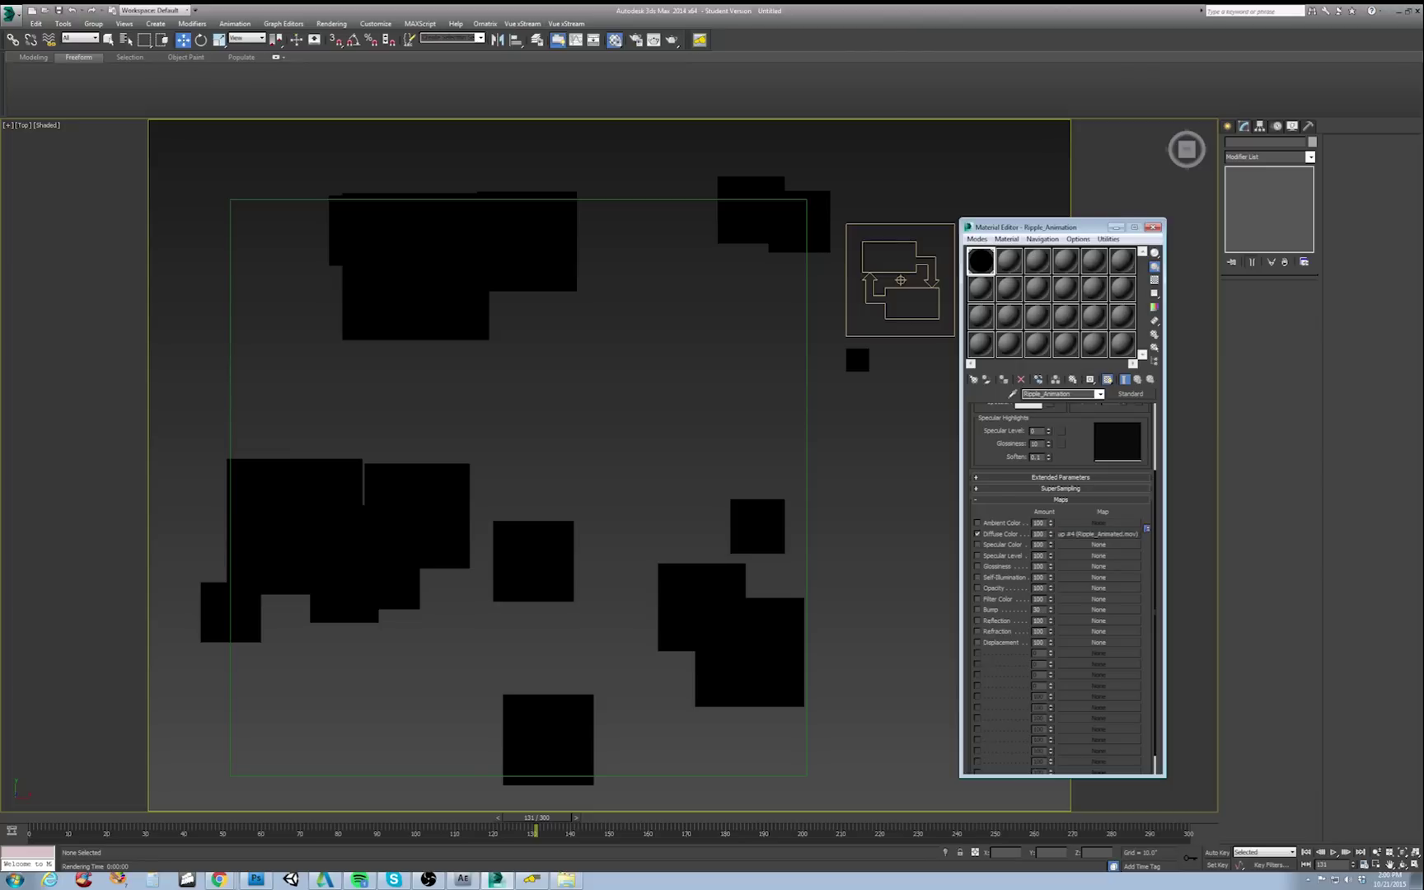
pyautogui.moveTo(1099, 534); pyautogui.dragTo(1099, 589)
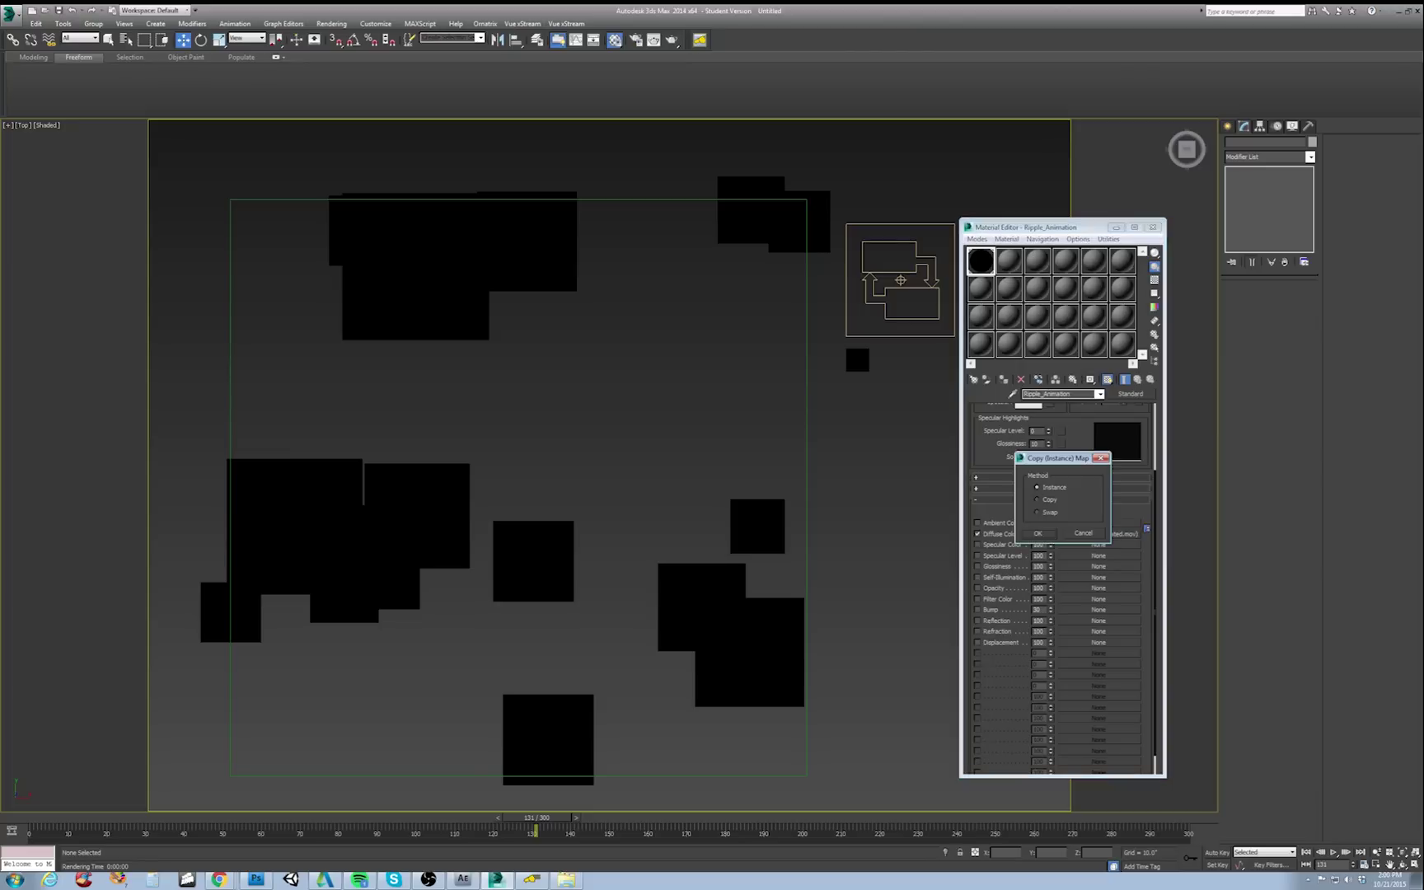
pyautogui.press('Return')
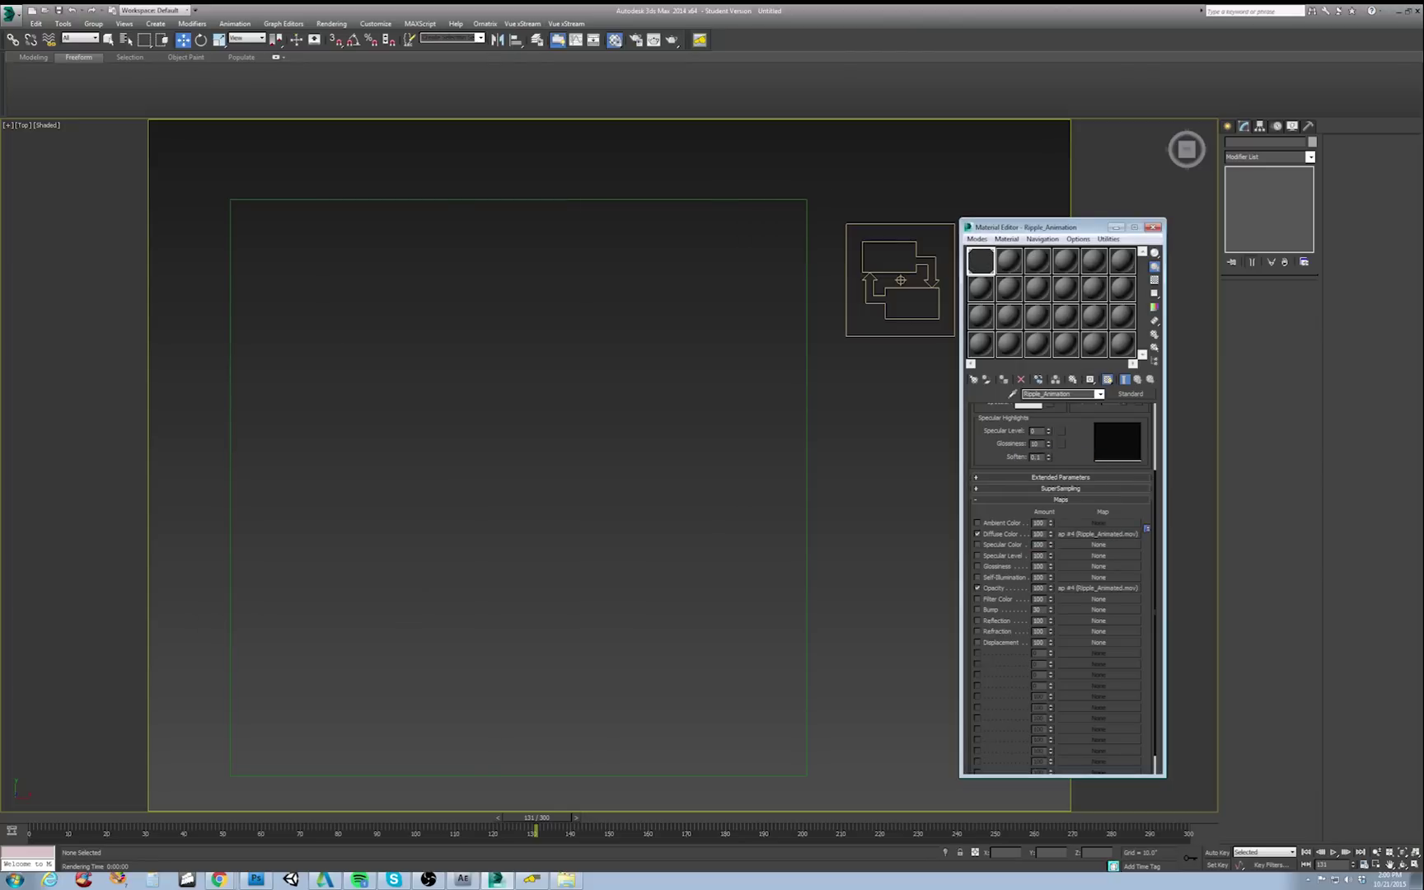
# Test-render the Top view at frames 131, 154, 74 and 23 to check the ripple transparency, and close the rendered image
pyautogui.hotkey('shift', 'q')
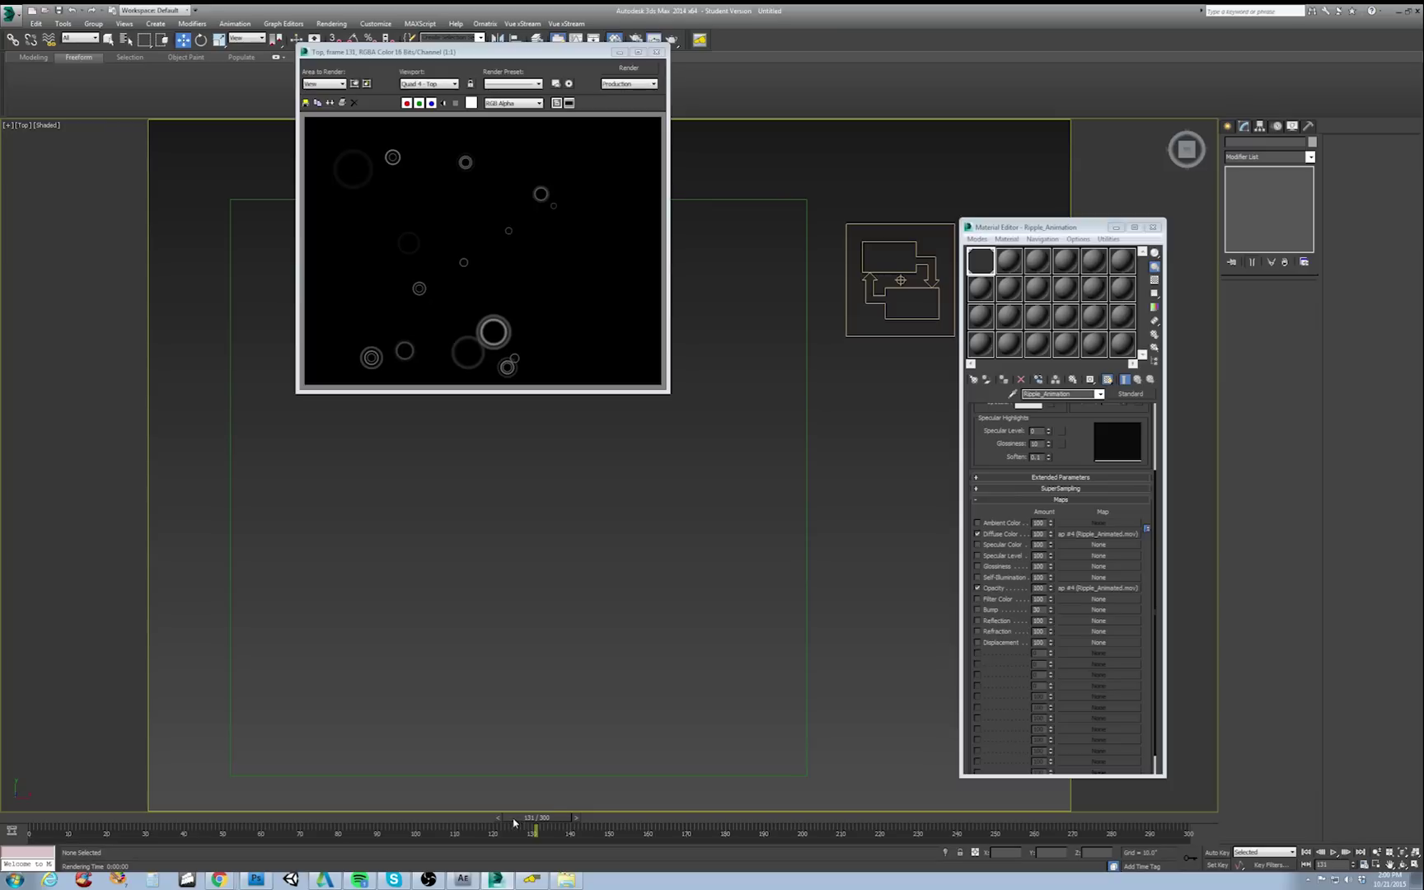
pyautogui.moveTo(517, 819); pyautogui.dragTo(601, 818)
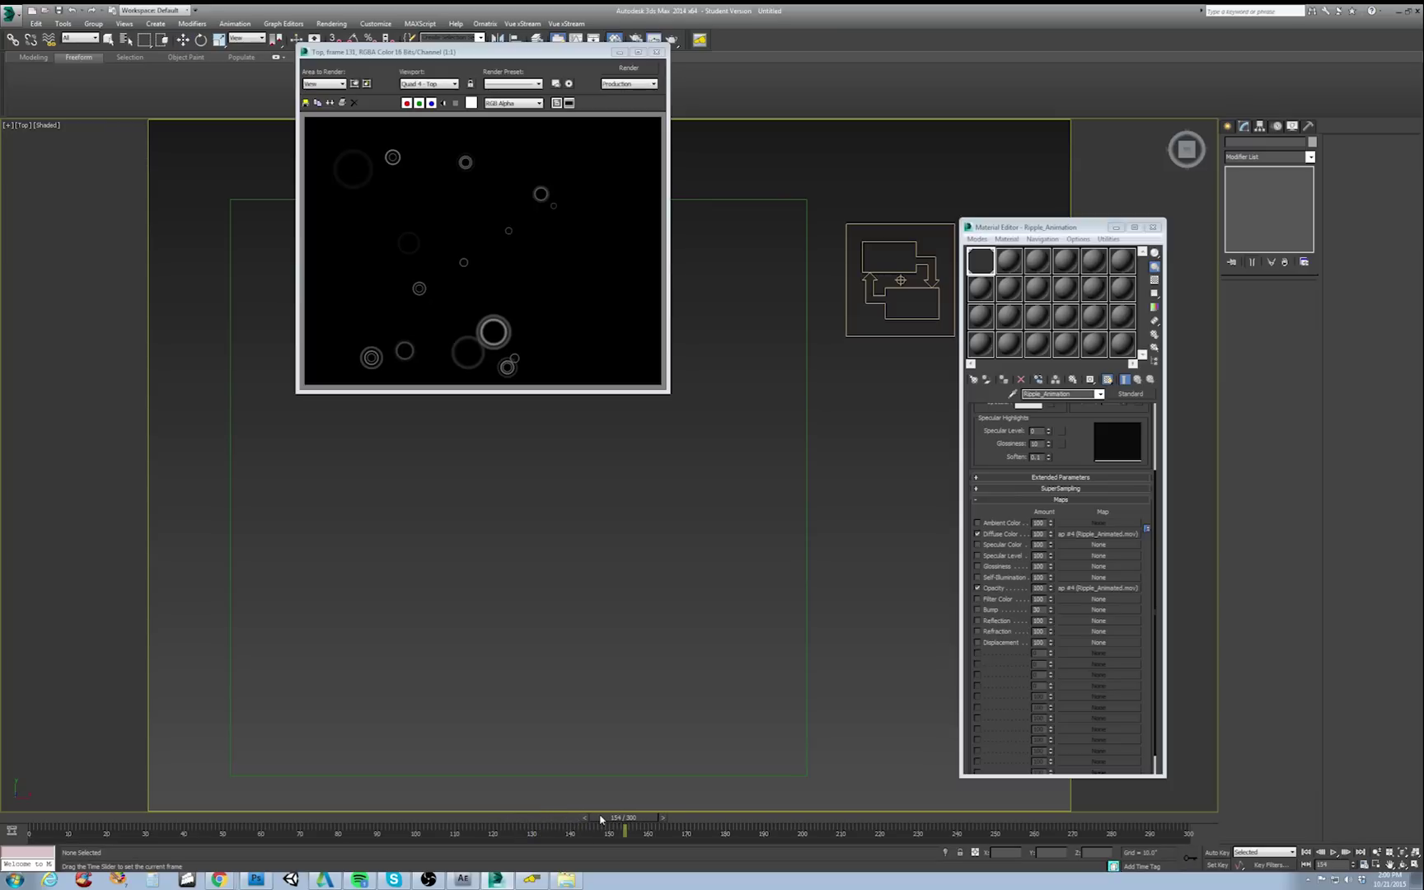
pyautogui.press('w')
pyautogui.hotkey('shift', 'q')
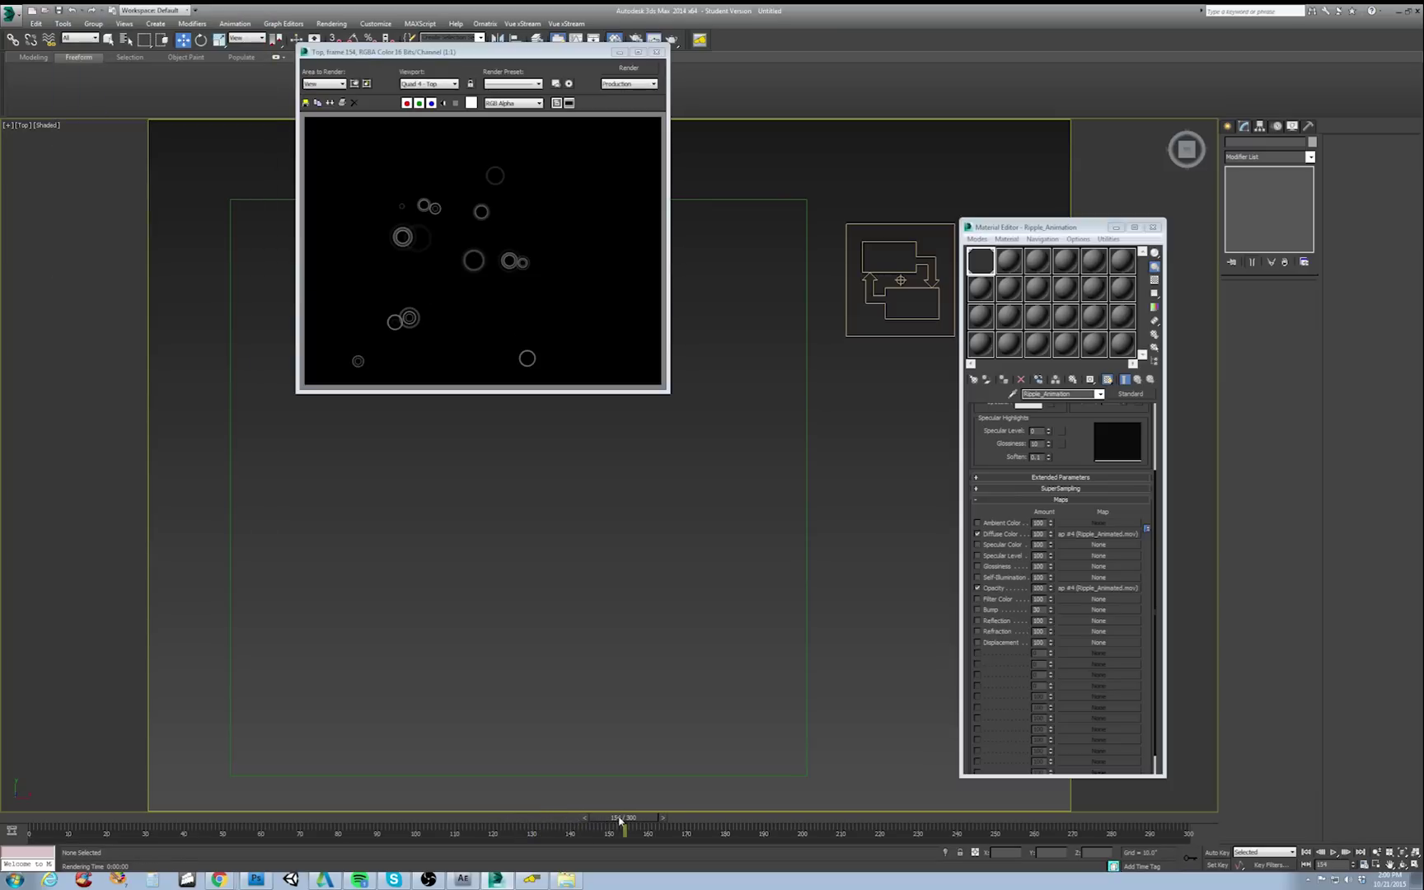
pyautogui.moveTo(618, 819); pyautogui.dragTo(132, 816)
pyautogui.hotkey('shift', 'q')
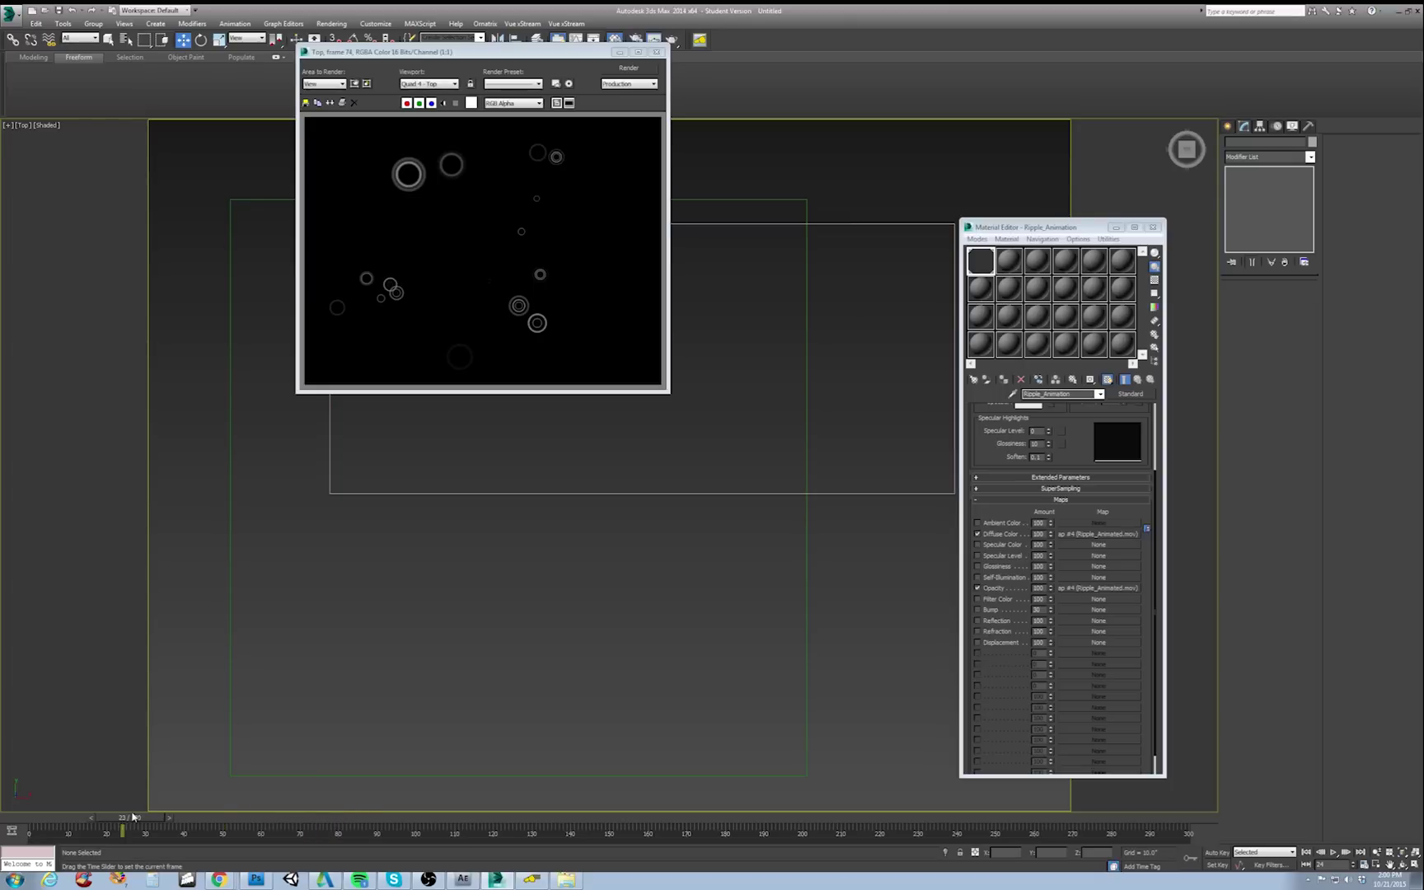
pyautogui.hotkey('shift', 'q')
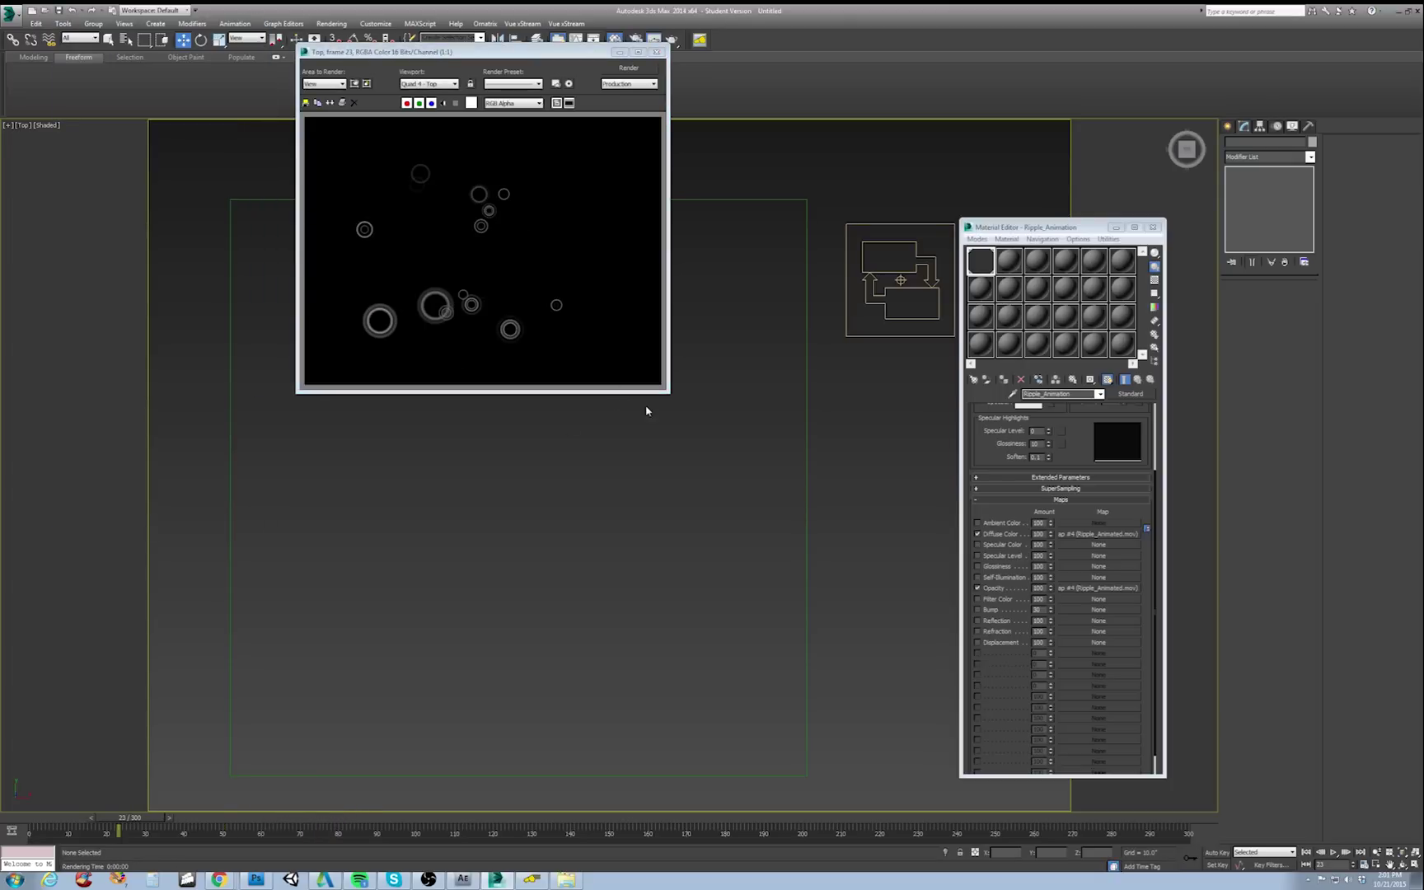
pyautogui.click(658, 53)
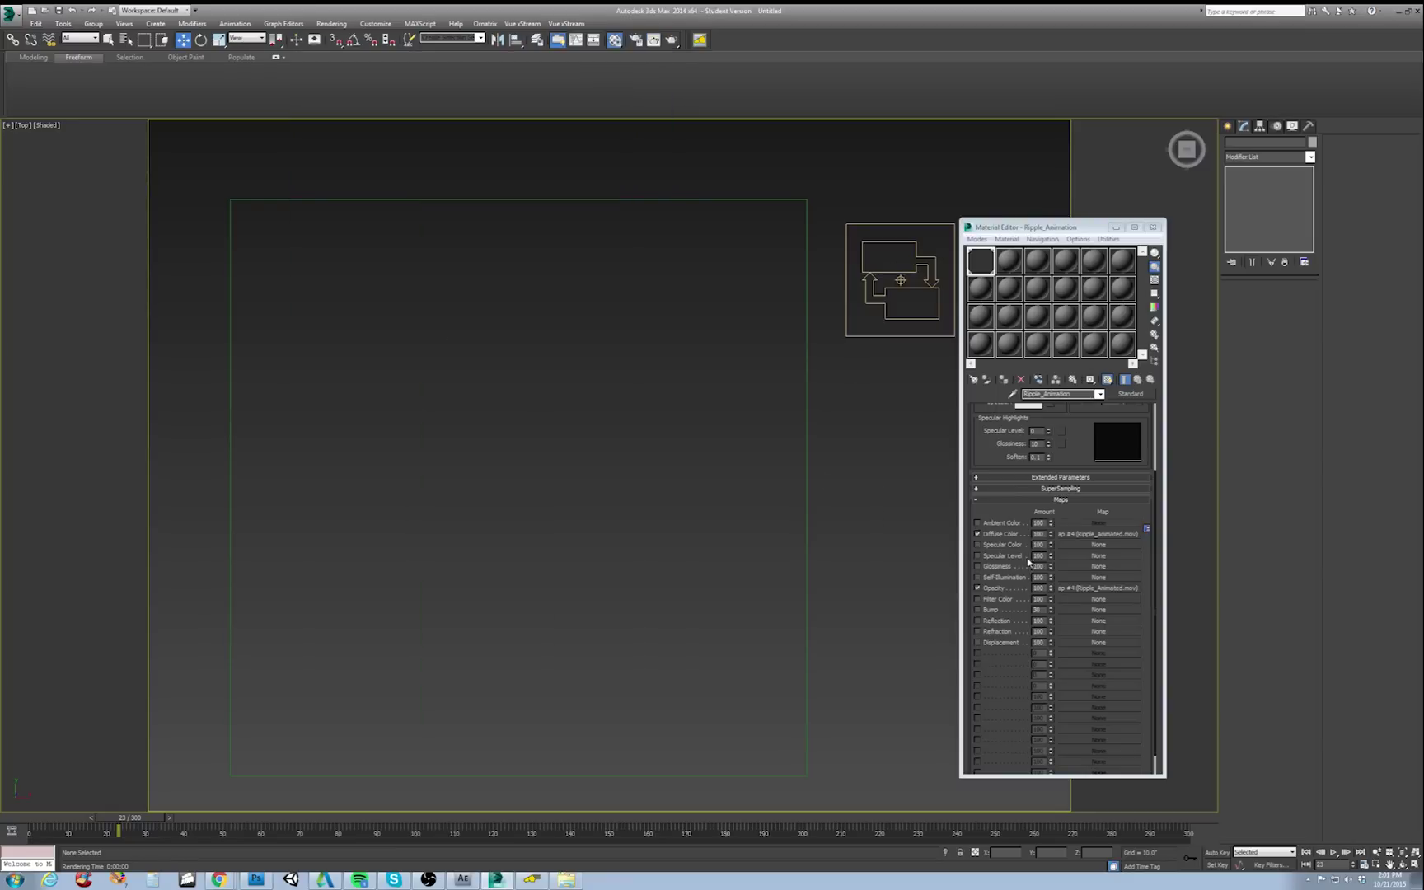
# Close the Material Editor and set the render output size to 1024 by 1024 in Render Setup
pyautogui.click(1152, 226)
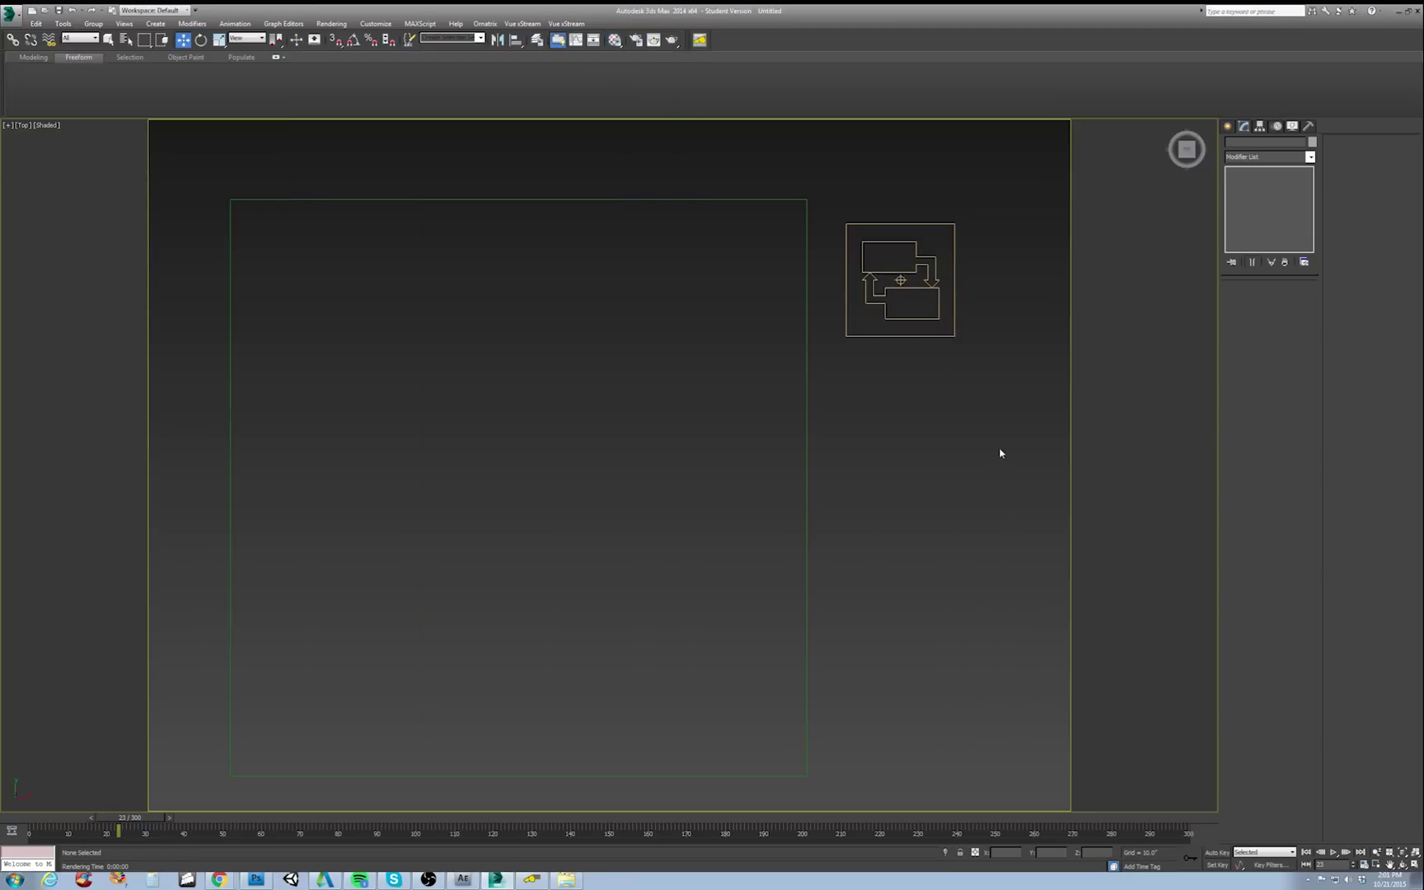
pyautogui.click(335, 25)
pyautogui.click(355, 63)
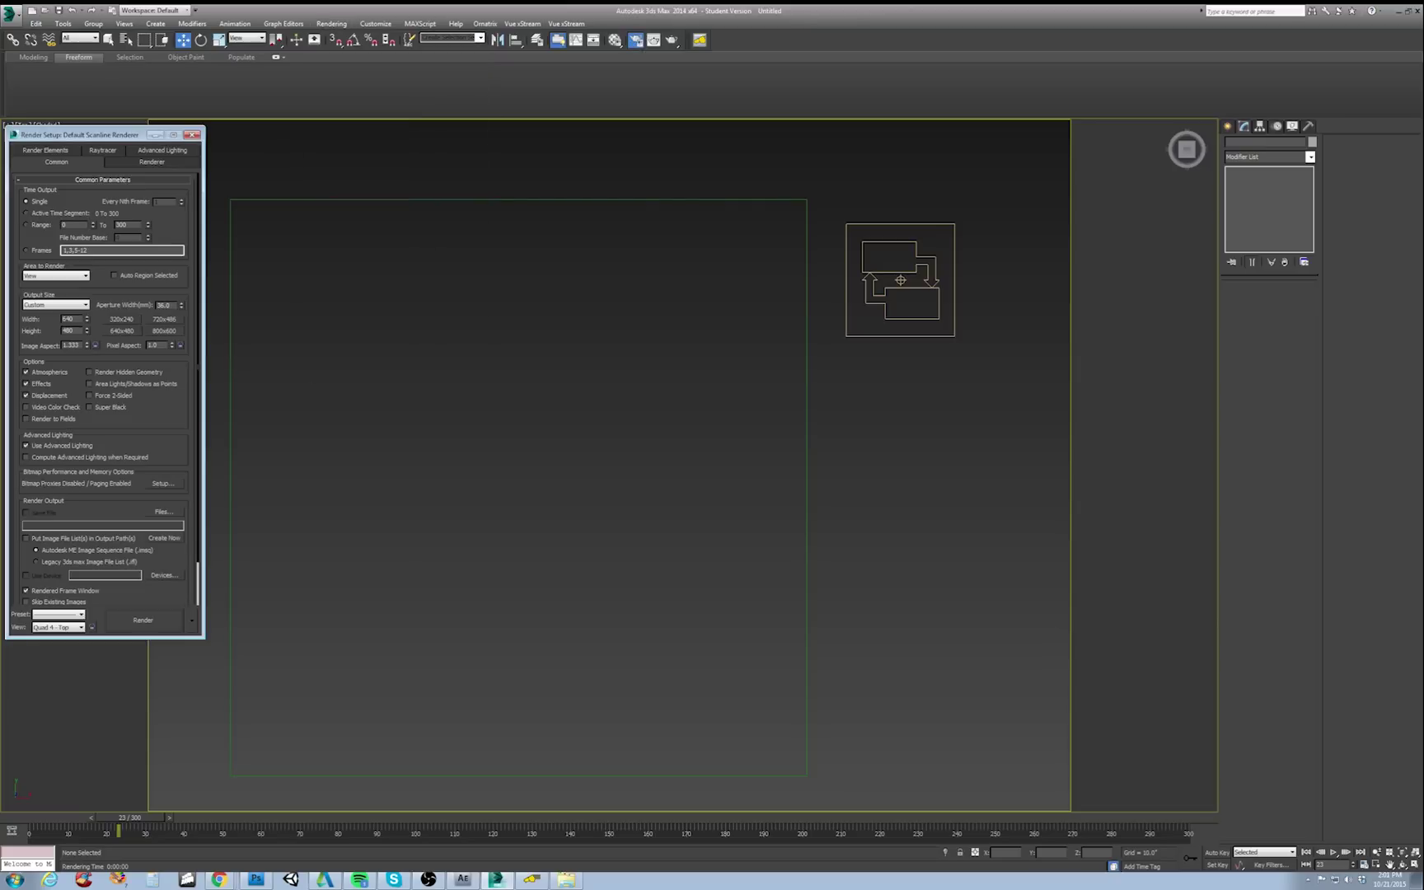
pyautogui.moveTo(83, 134); pyautogui.dragTo(449, 228)
pyautogui.doubleClick(435, 412)
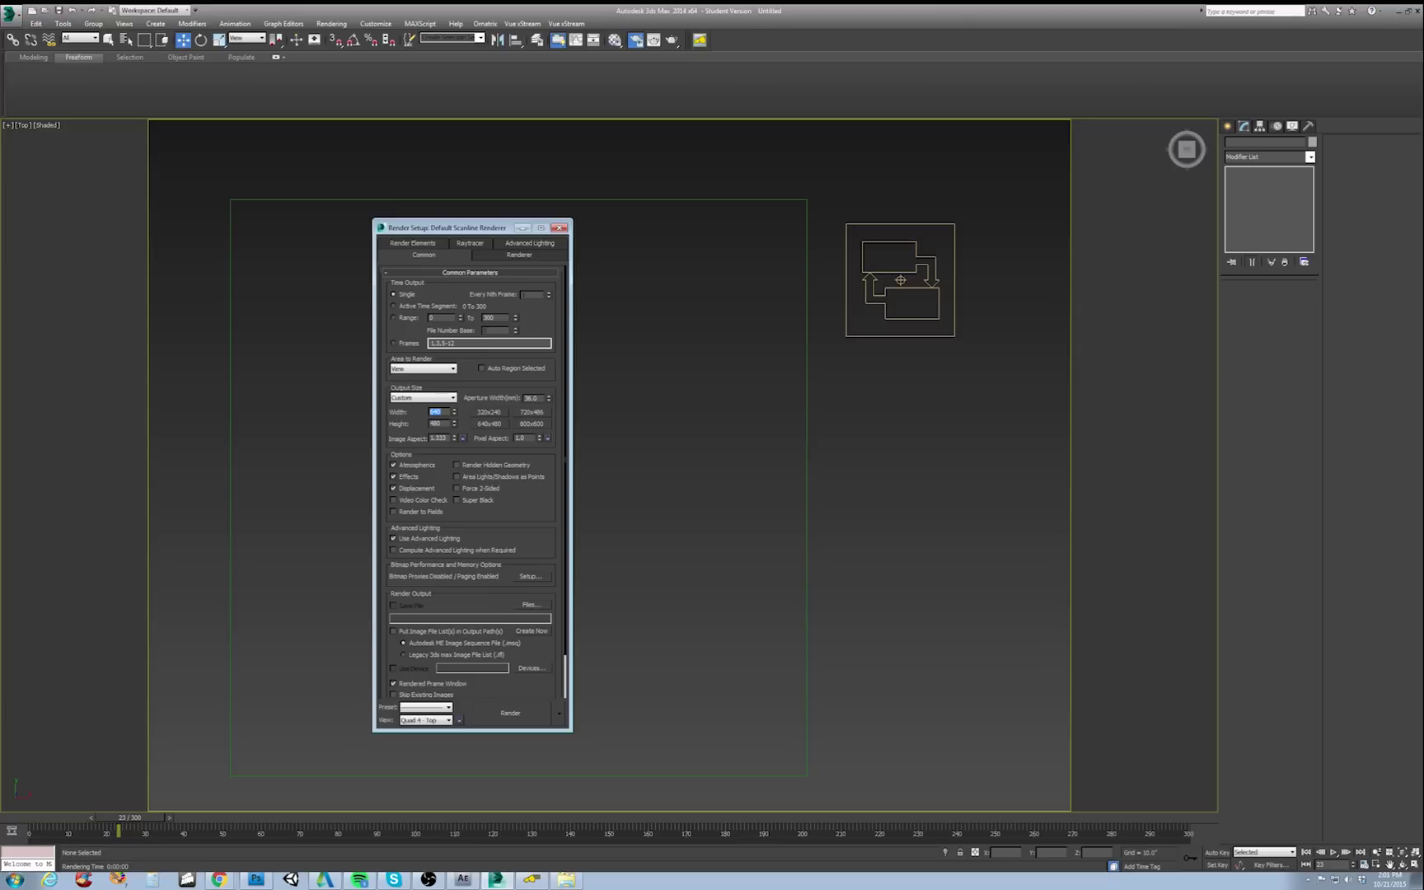
pyautogui.write('1024')
pyautogui.press('Tab')
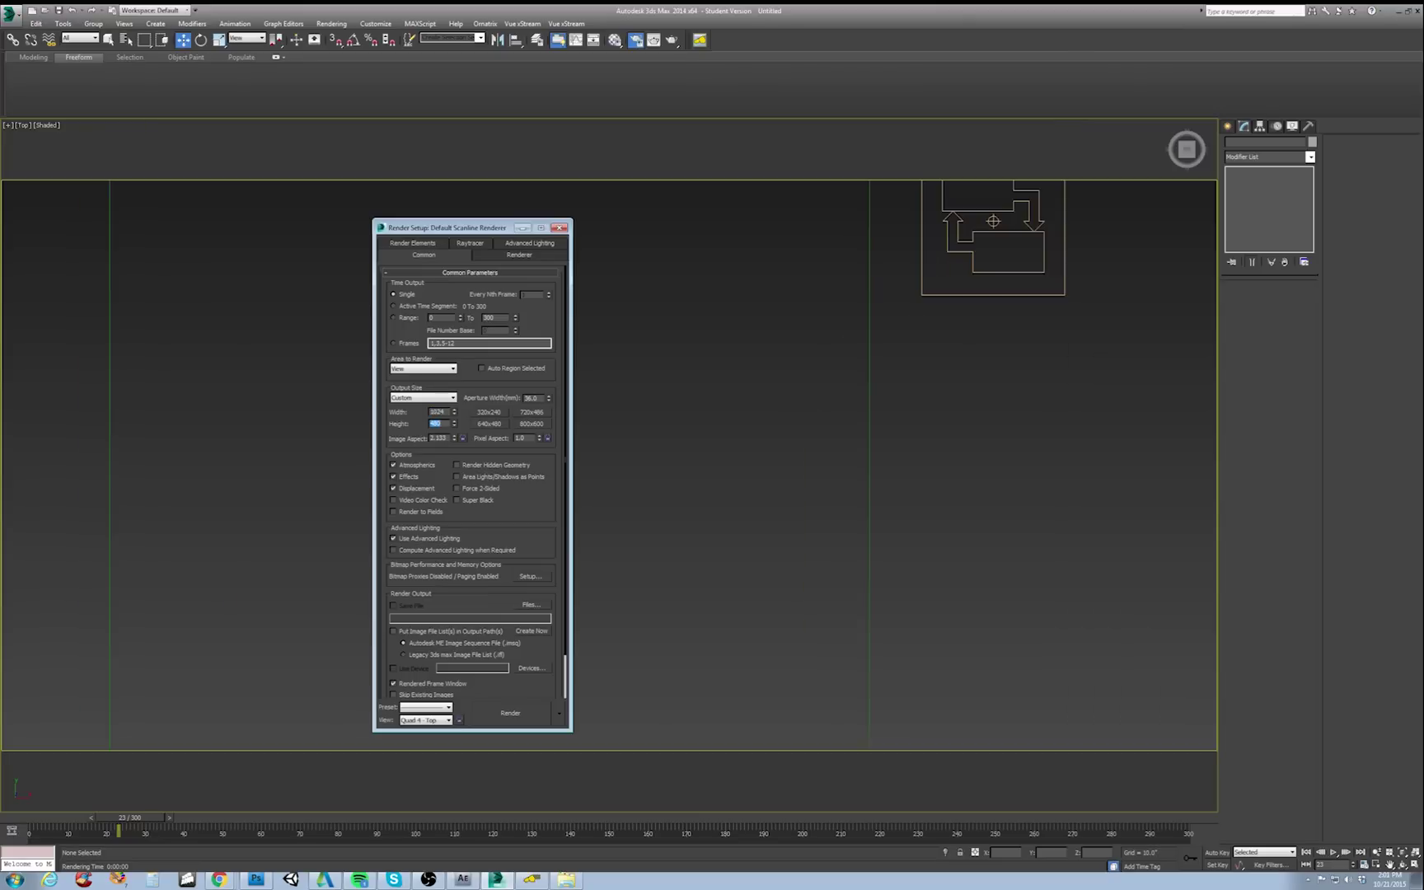
pyautogui.write('1024')
pyautogui.press('Return')
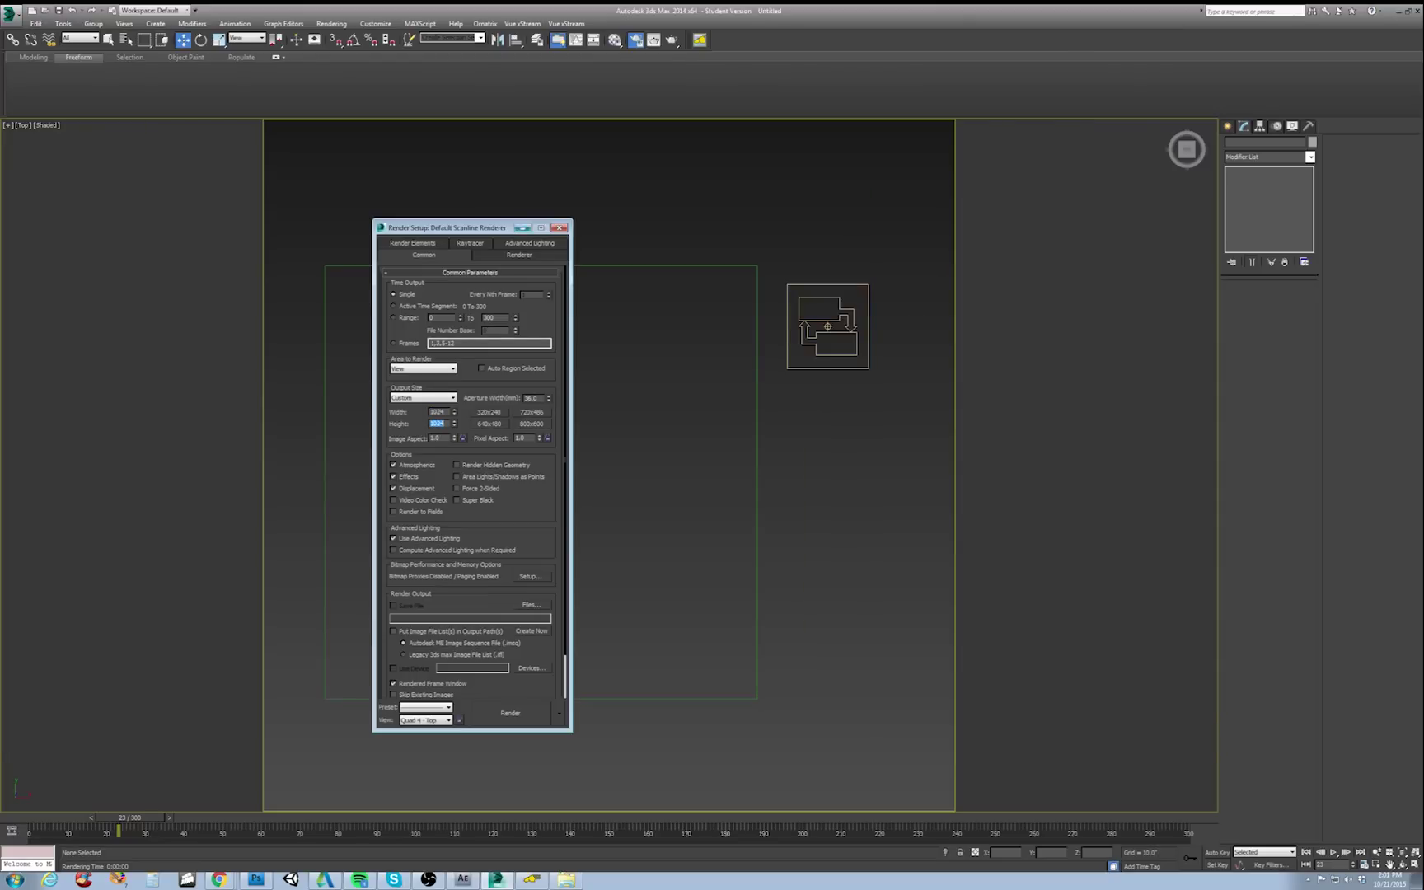
pyautogui.moveTo(486, 228); pyautogui.dragTo(162, 213)
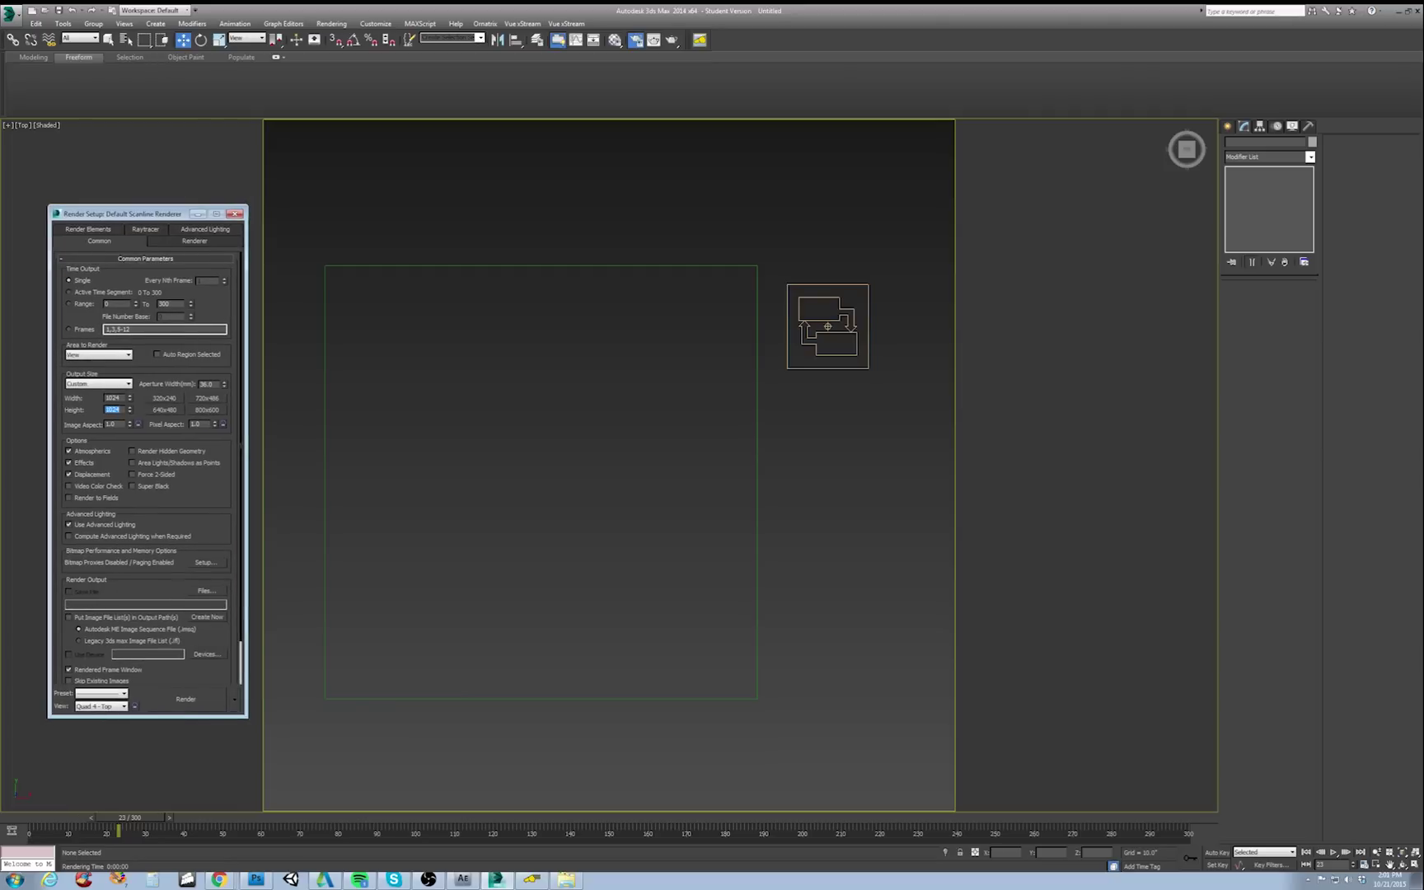
pyautogui.click(374, 332)
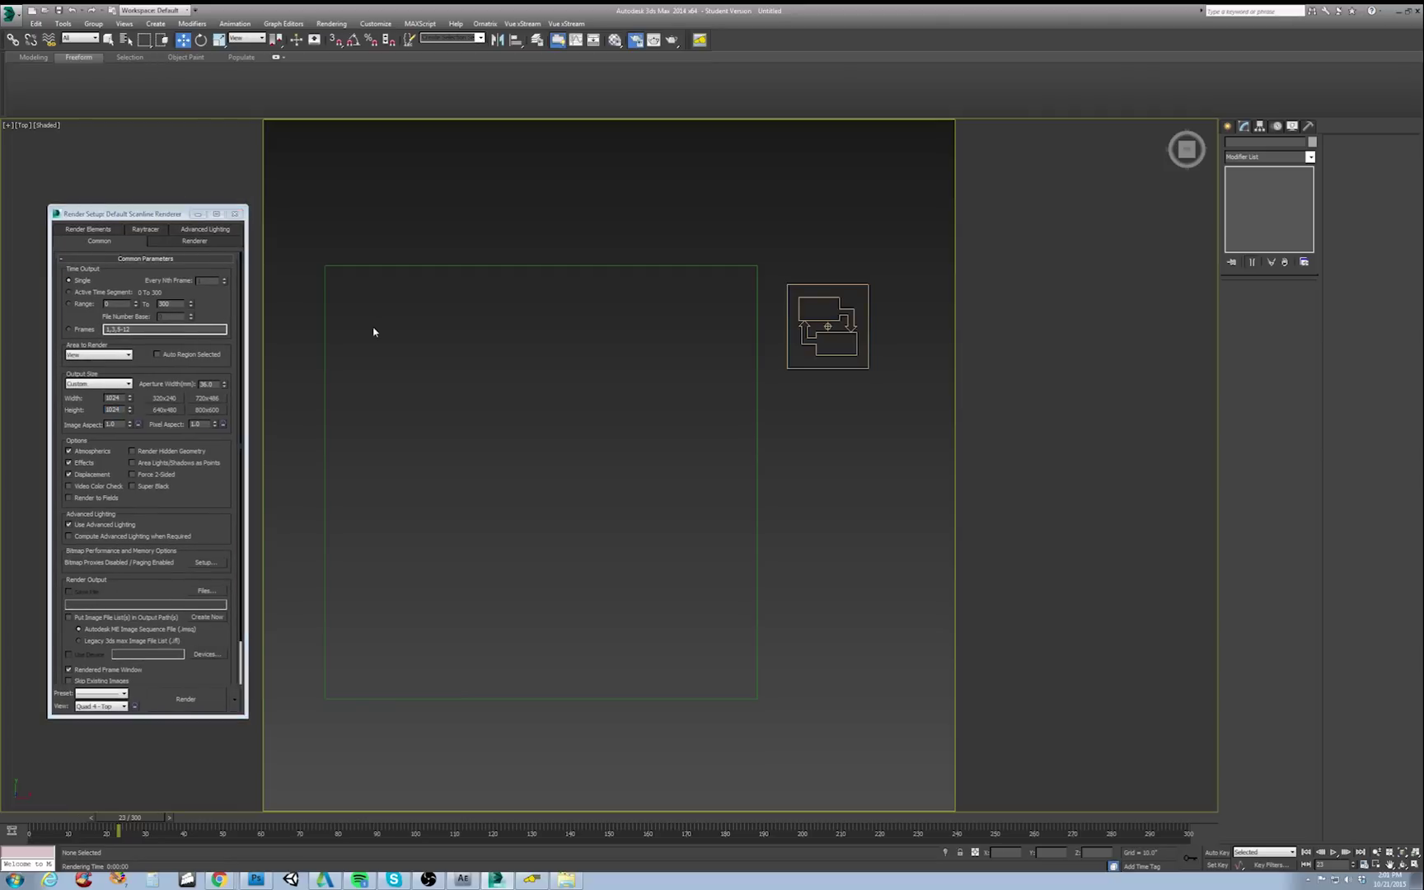
# Create a camera from a Perspective view centred on the particle emitter and rename it Particle Camera
pyautogui.press('p')
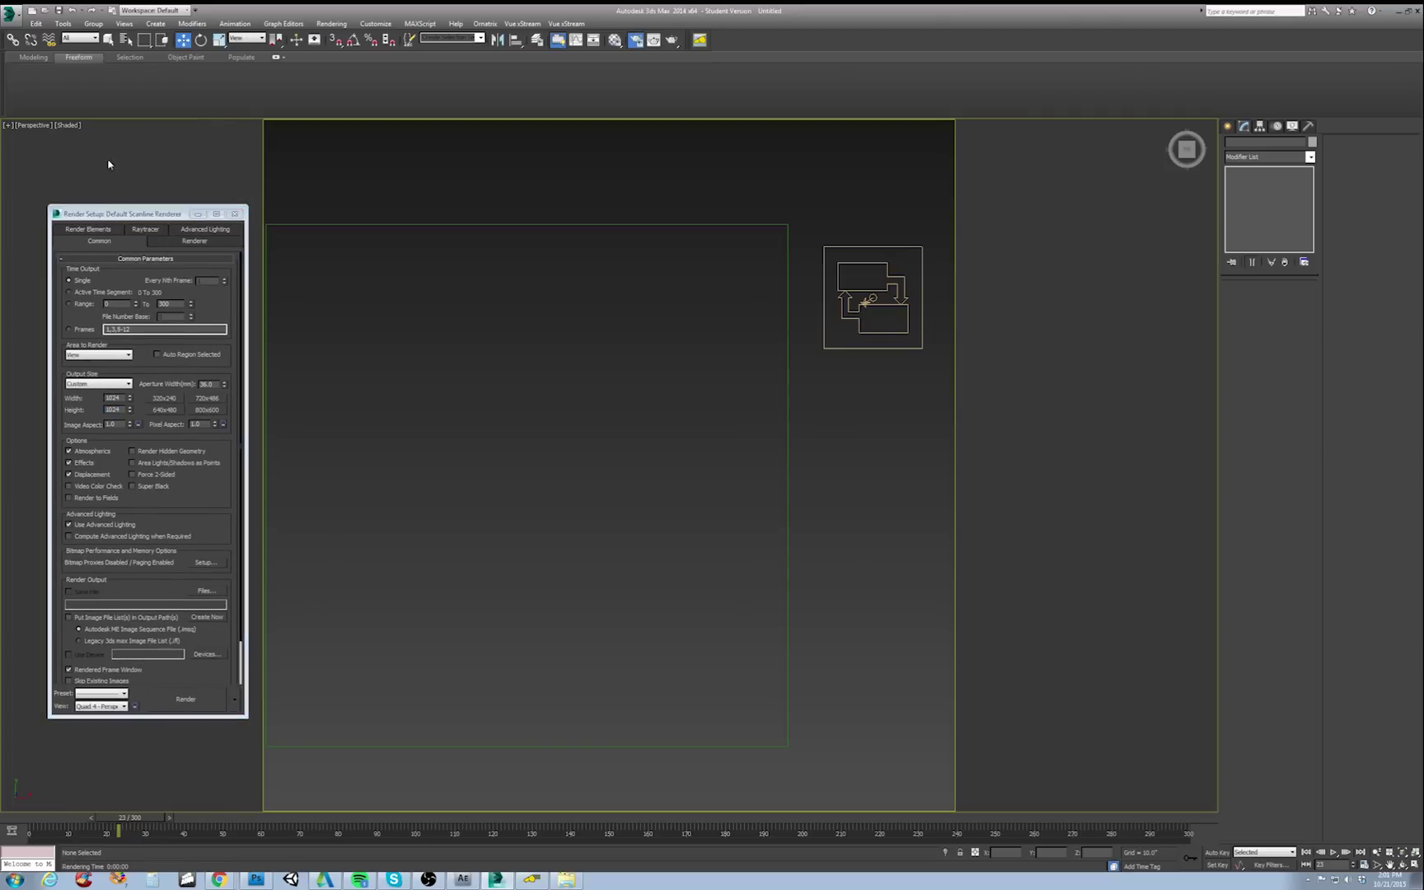
pyautogui.moveTo(461, 530); pyautogui.dragTo(555, 506, button='middle')
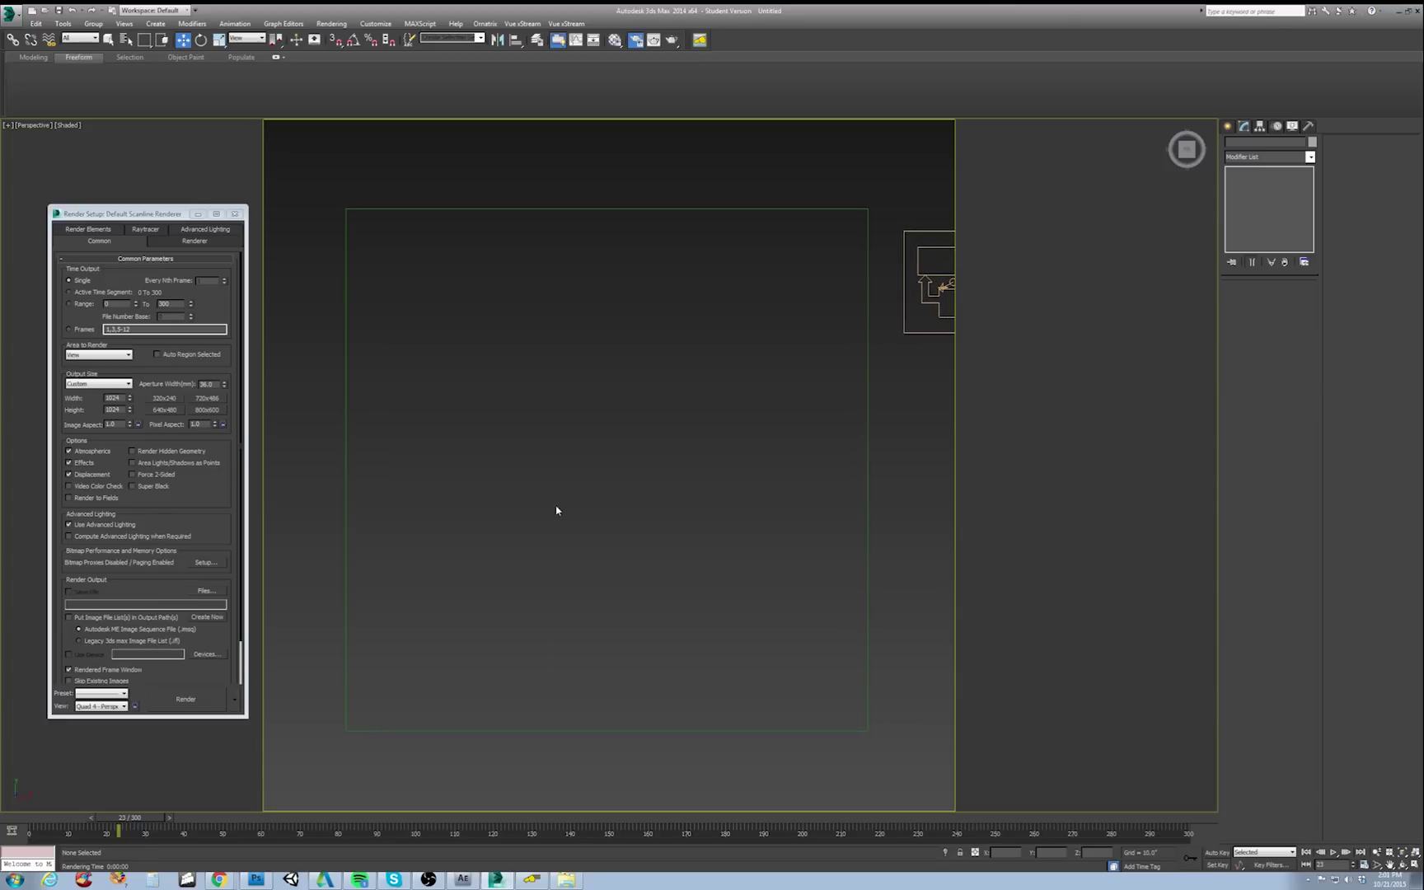
pyautogui.press('c')
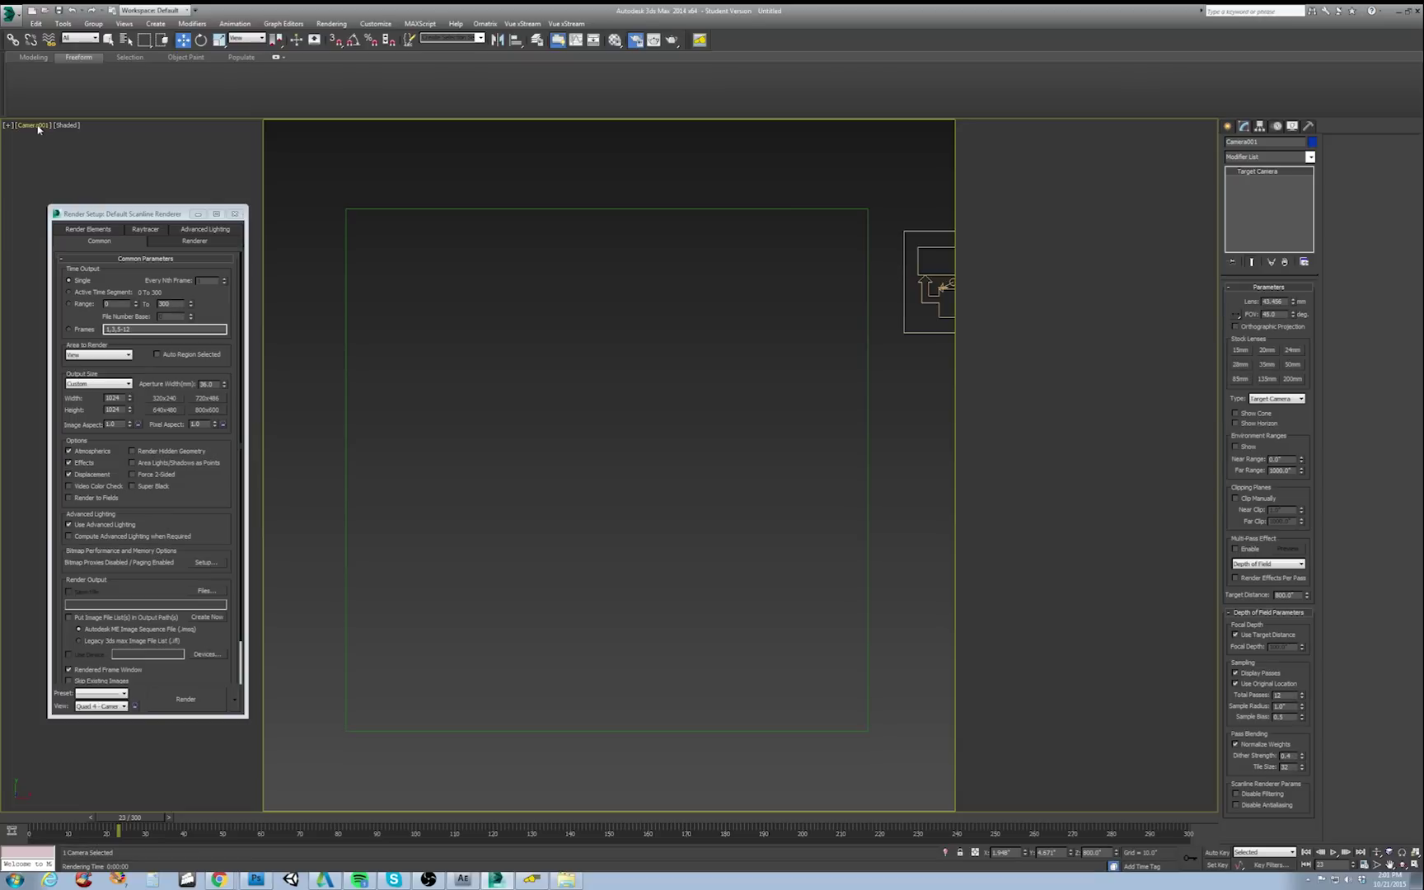
pyautogui.click(1261, 142)
pyautogui.write('R')
pyautogui.write('article Camera')
pyautogui.press('Return')
# Enable Orthographic Projection on the Particle Camera and dolly it in until the emitter outline just fills the render frame
pyautogui.click(1376, 852)
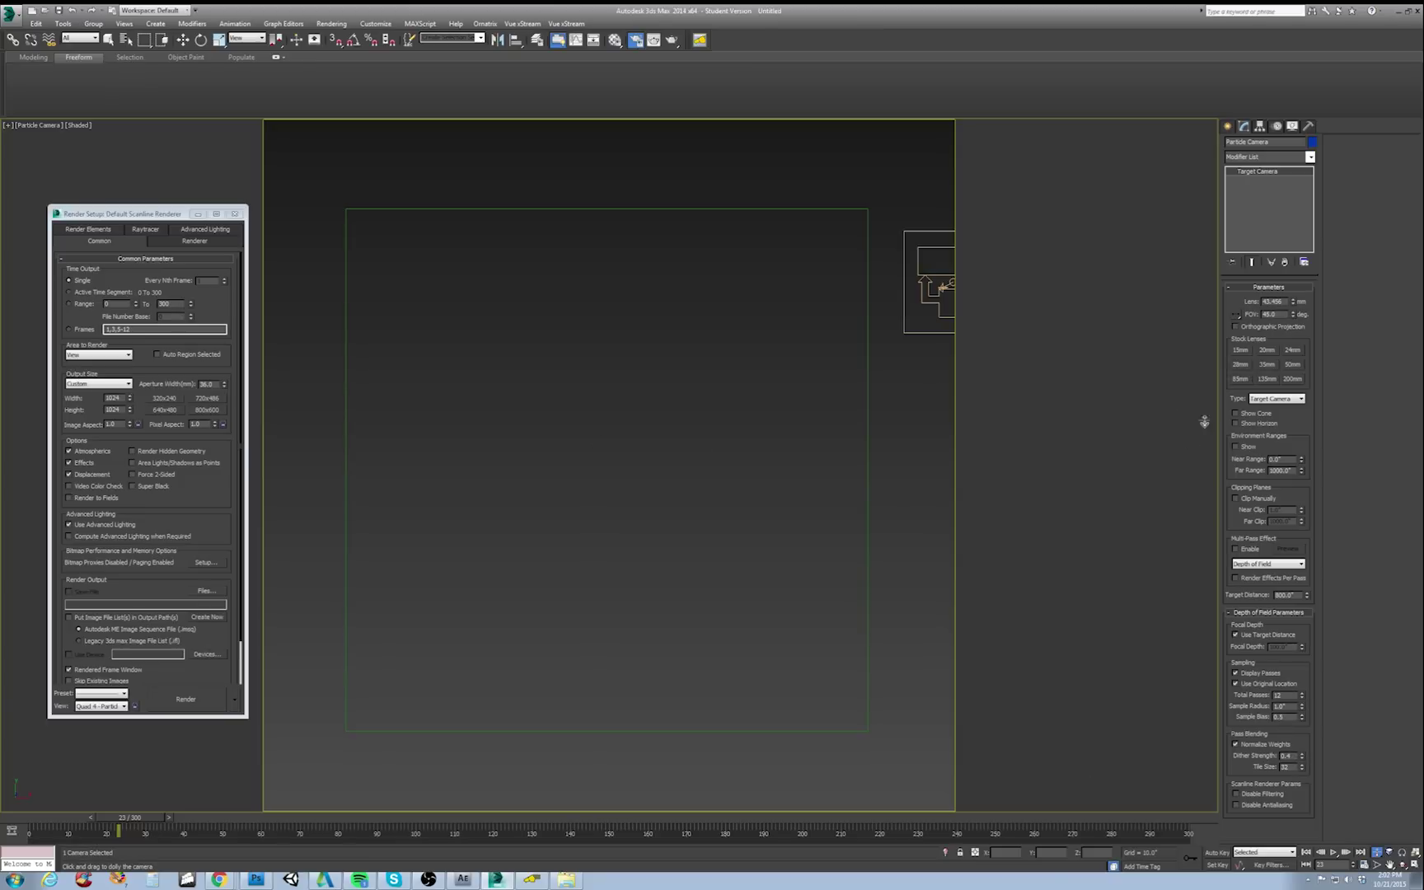
pyautogui.click(1249, 328)
pyautogui.moveTo(614, 469); pyautogui.dragTo(617, 453)
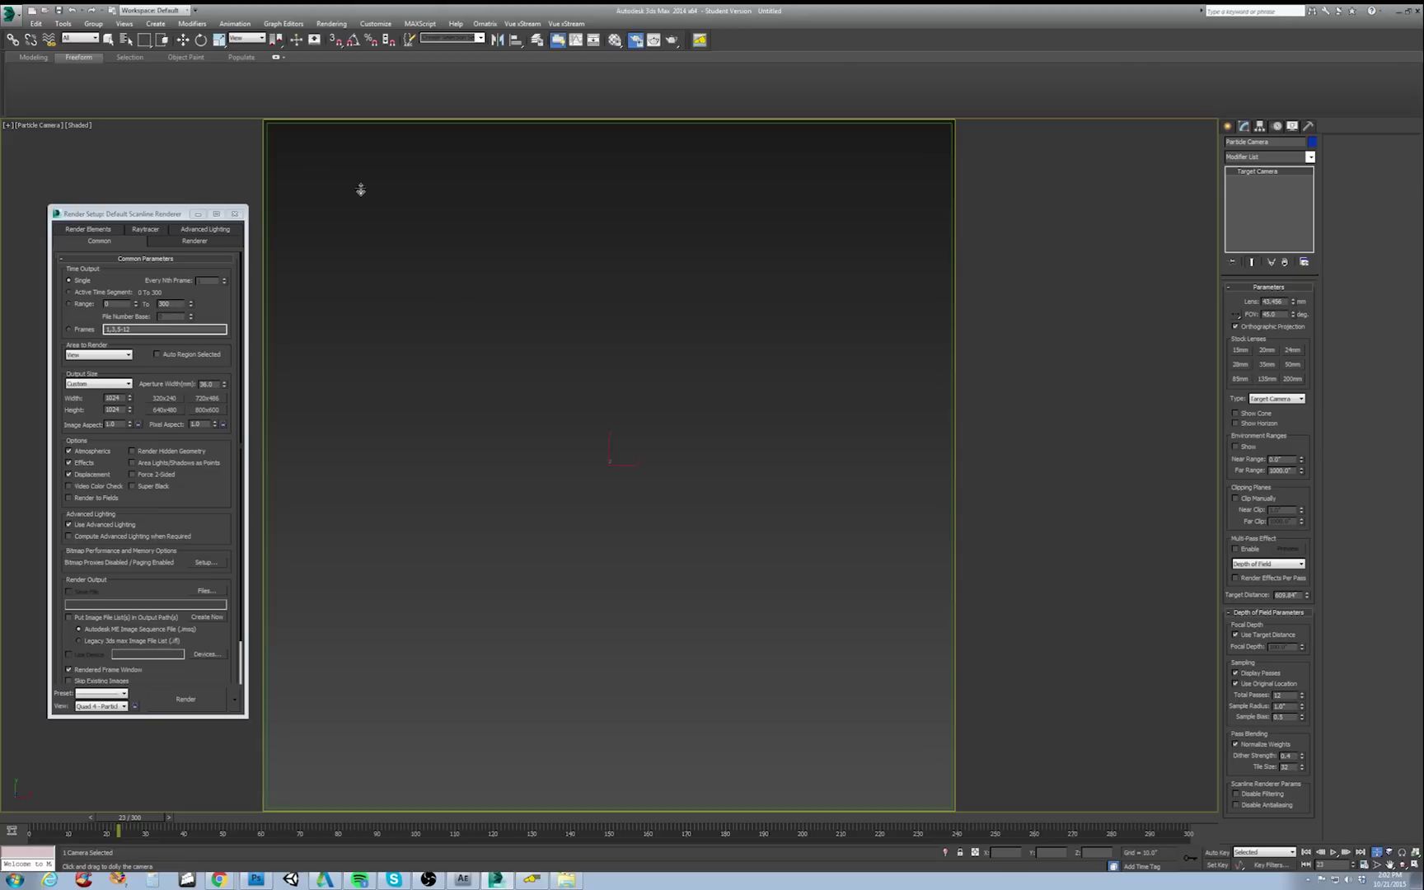
# Deselect the camera, test-render the Particle Camera view at frame 23, and close the rendered image
pyautogui.click(185, 39)
pyautogui.click(923, 758)
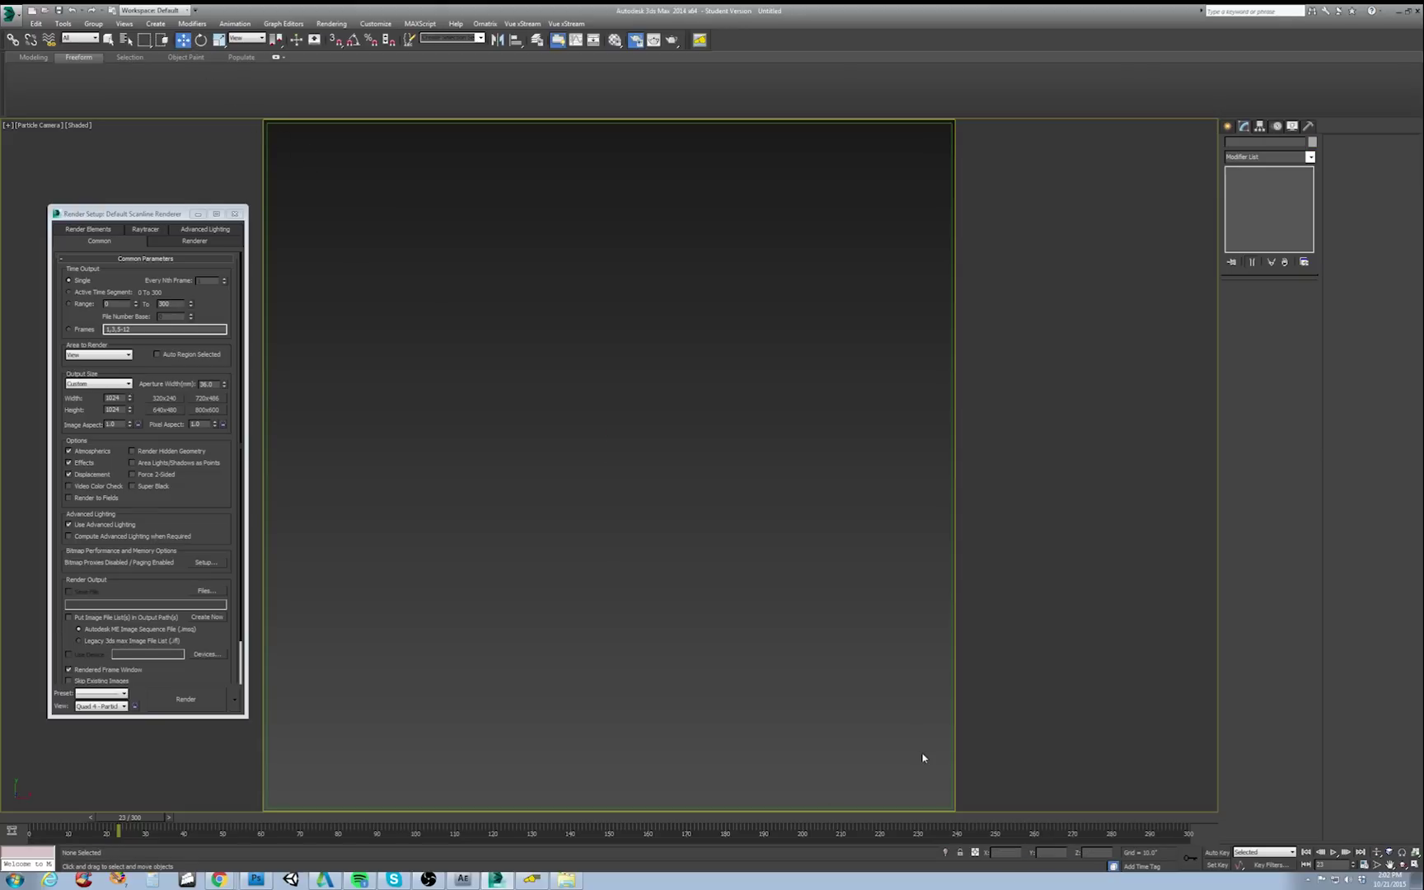
pyautogui.hotkey('shift', 'q')
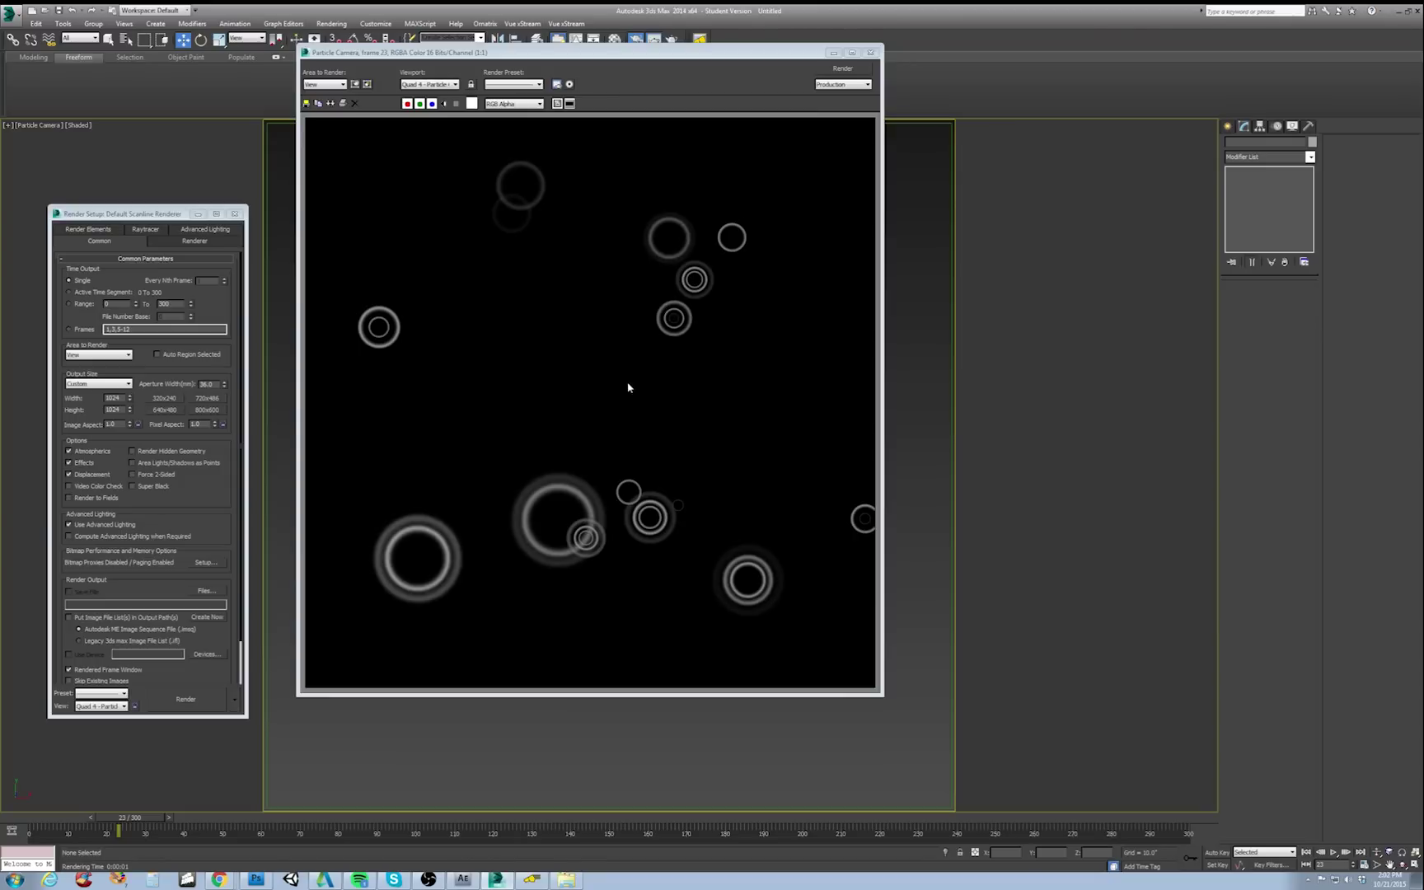
pyautogui.click(874, 54)
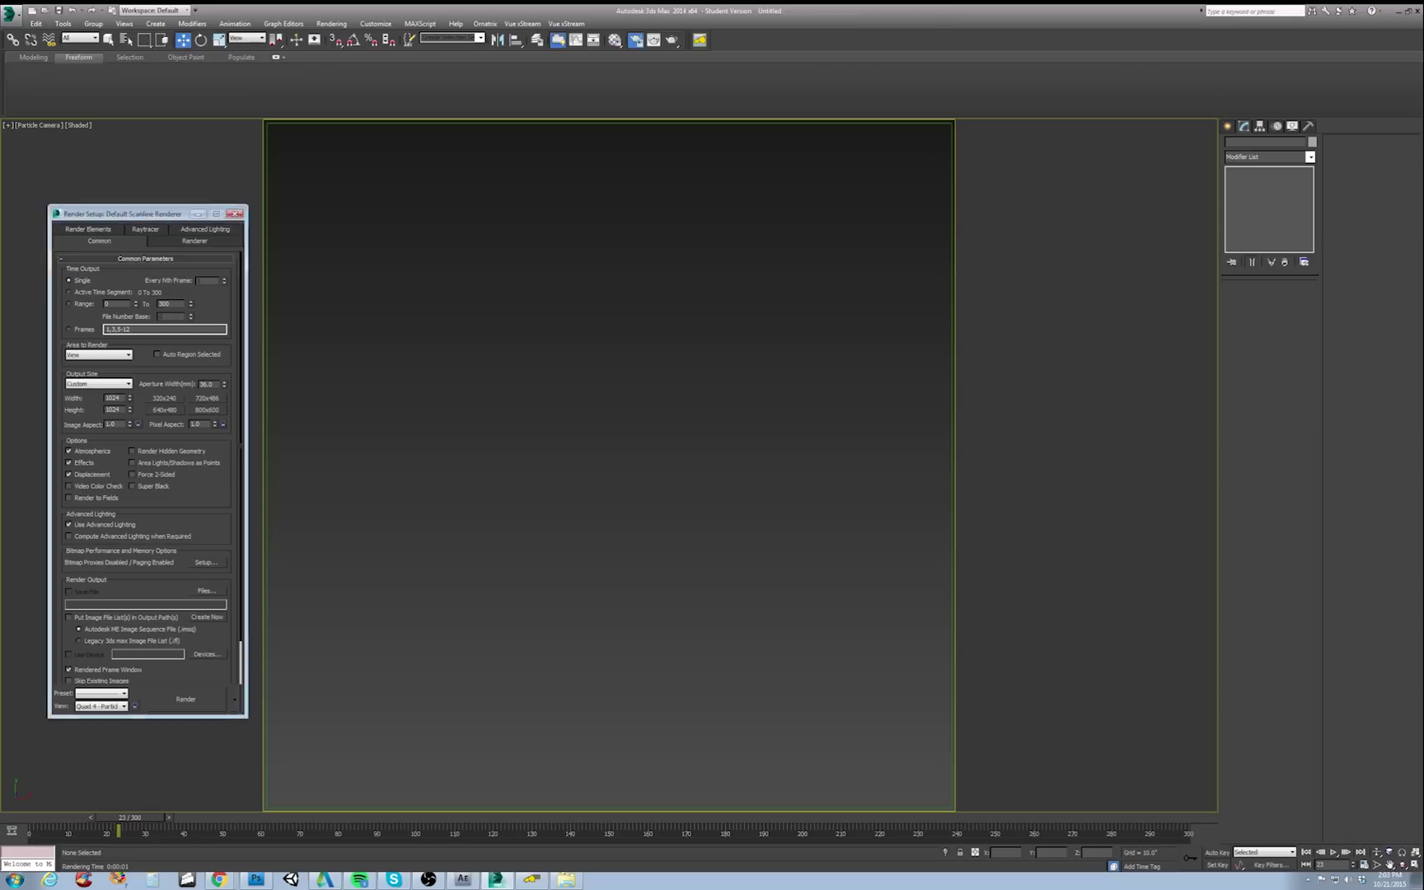
# Start defining the render output file in Render Setup and choose JPEG as its file format
pyautogui.moveTo(124, 214); pyautogui.dragTo(361, 159)
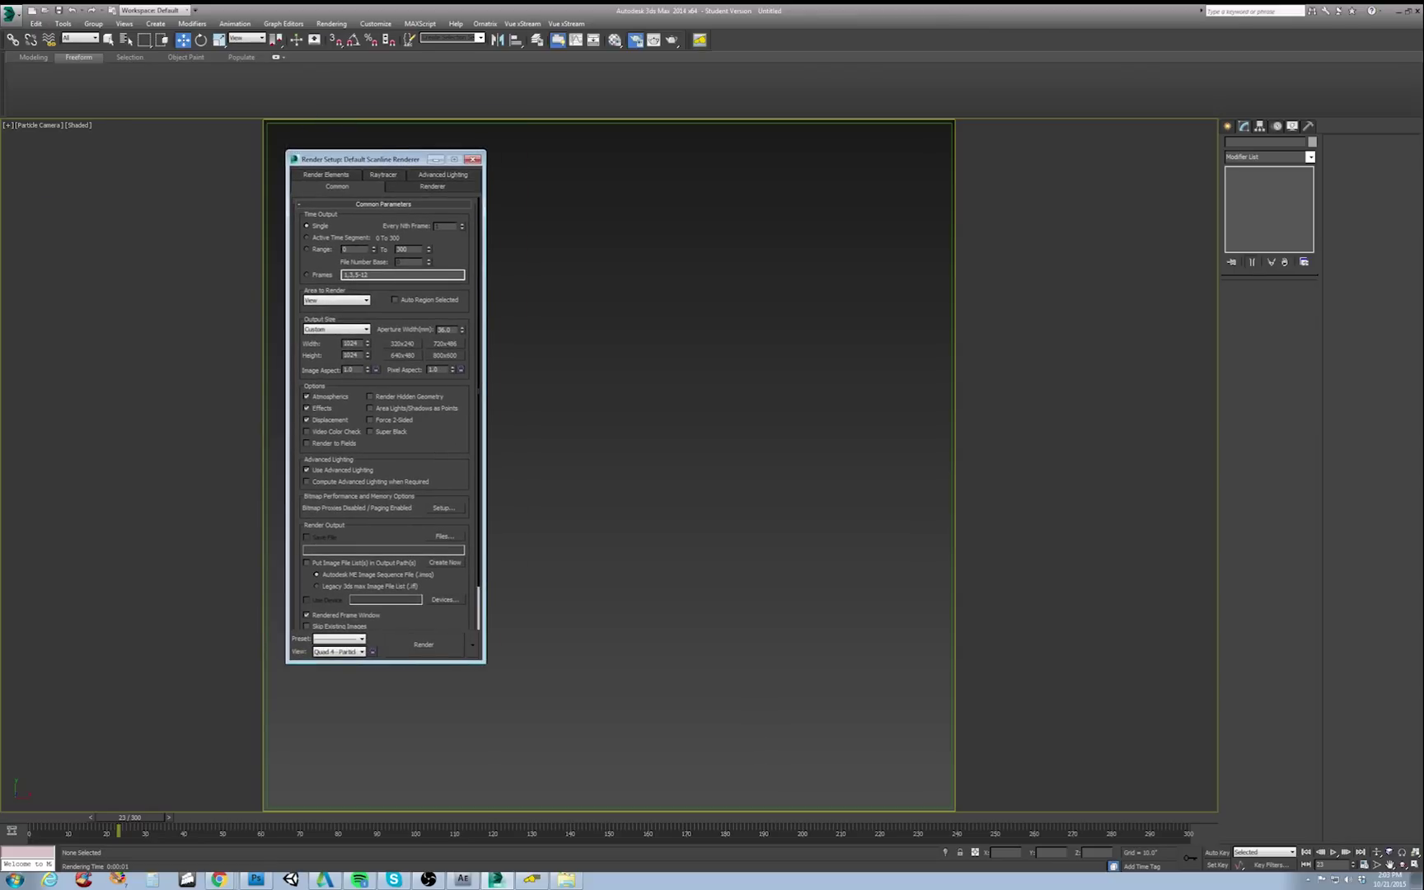
pyautogui.scroll(-2, 387, 412)
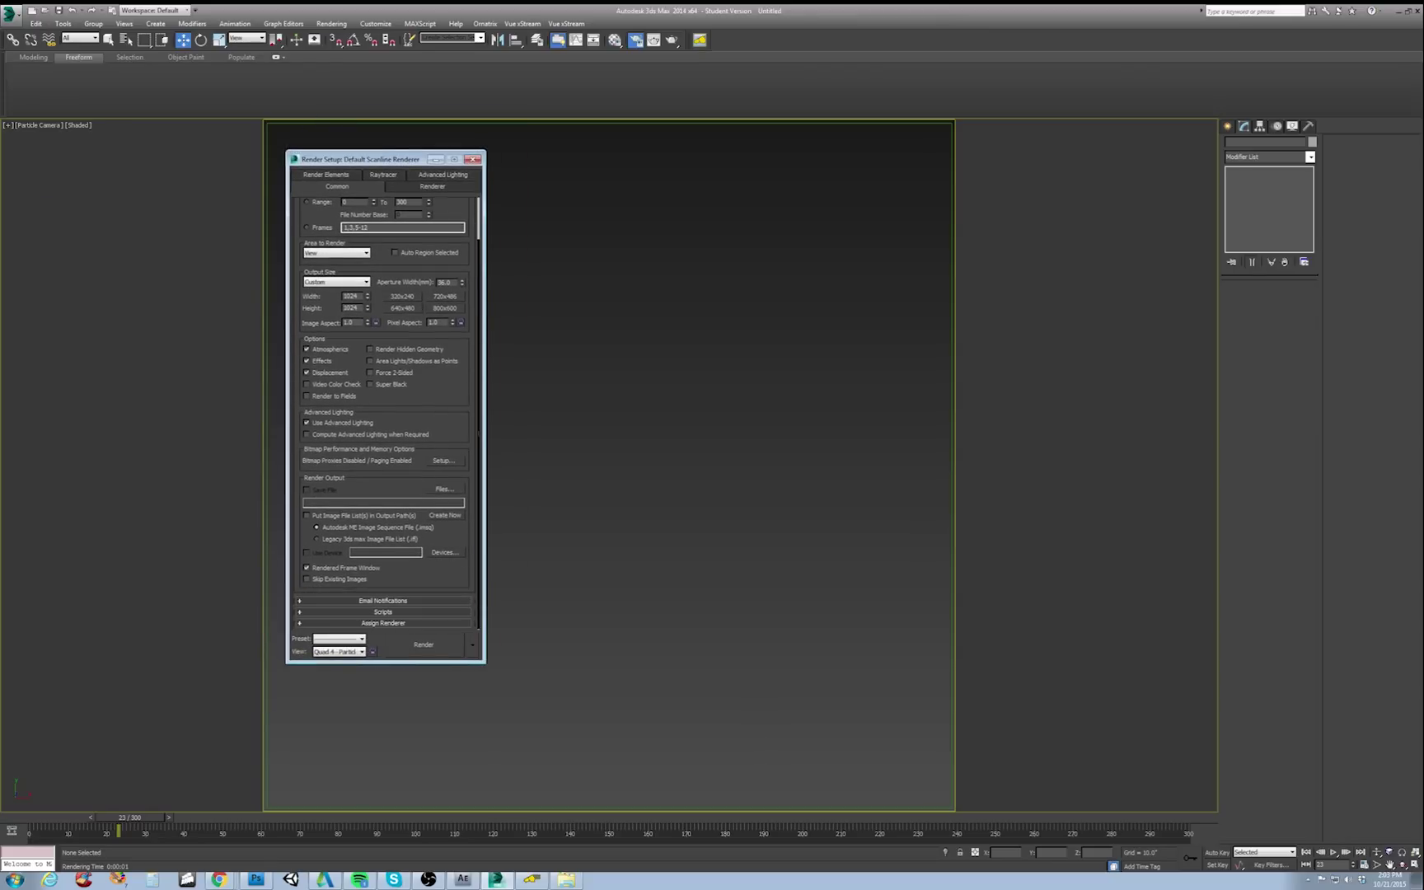
pyautogui.click(445, 489)
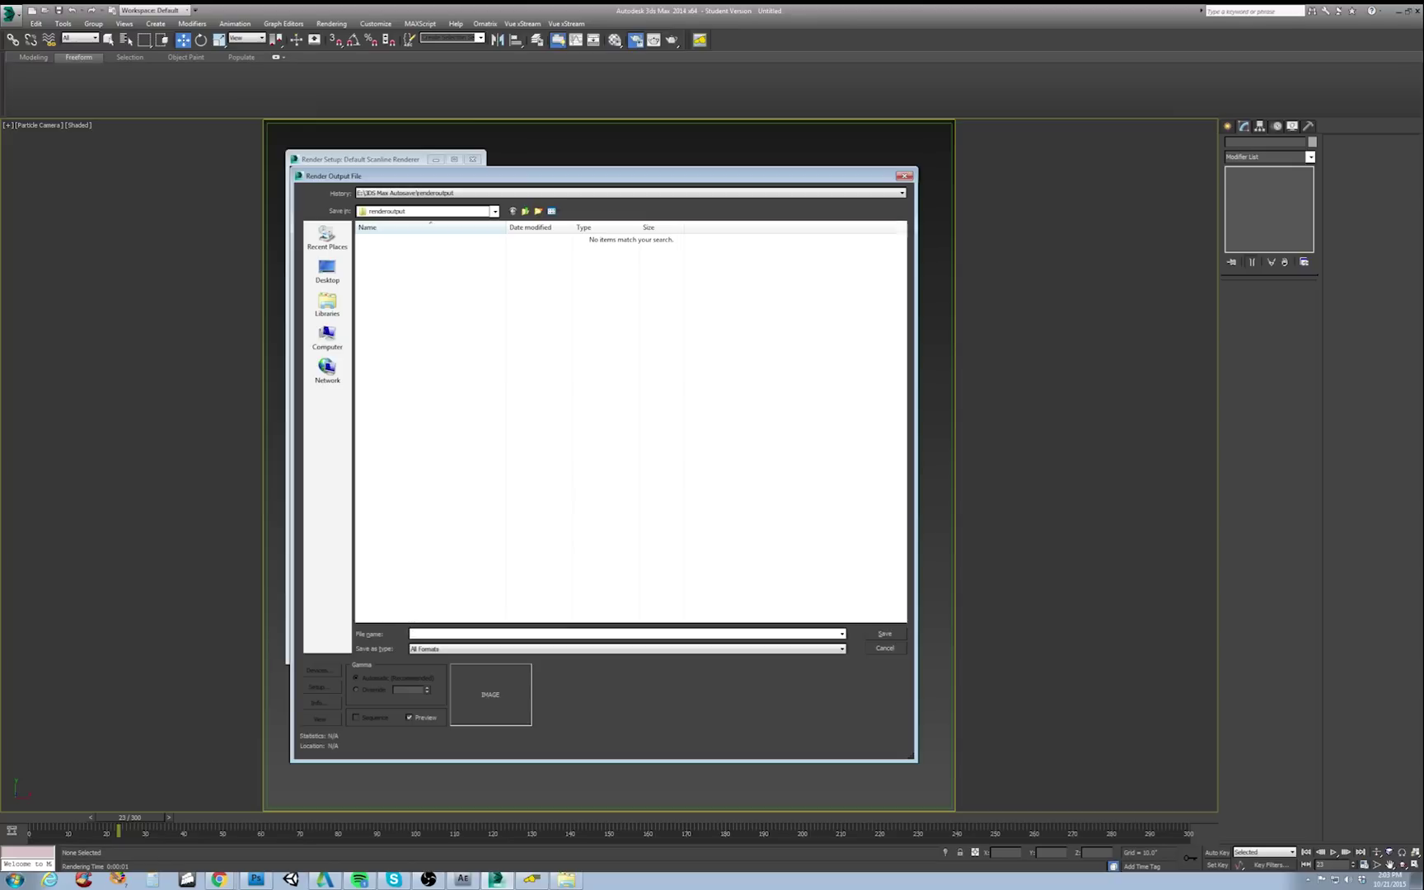
pyautogui.click(841, 649)
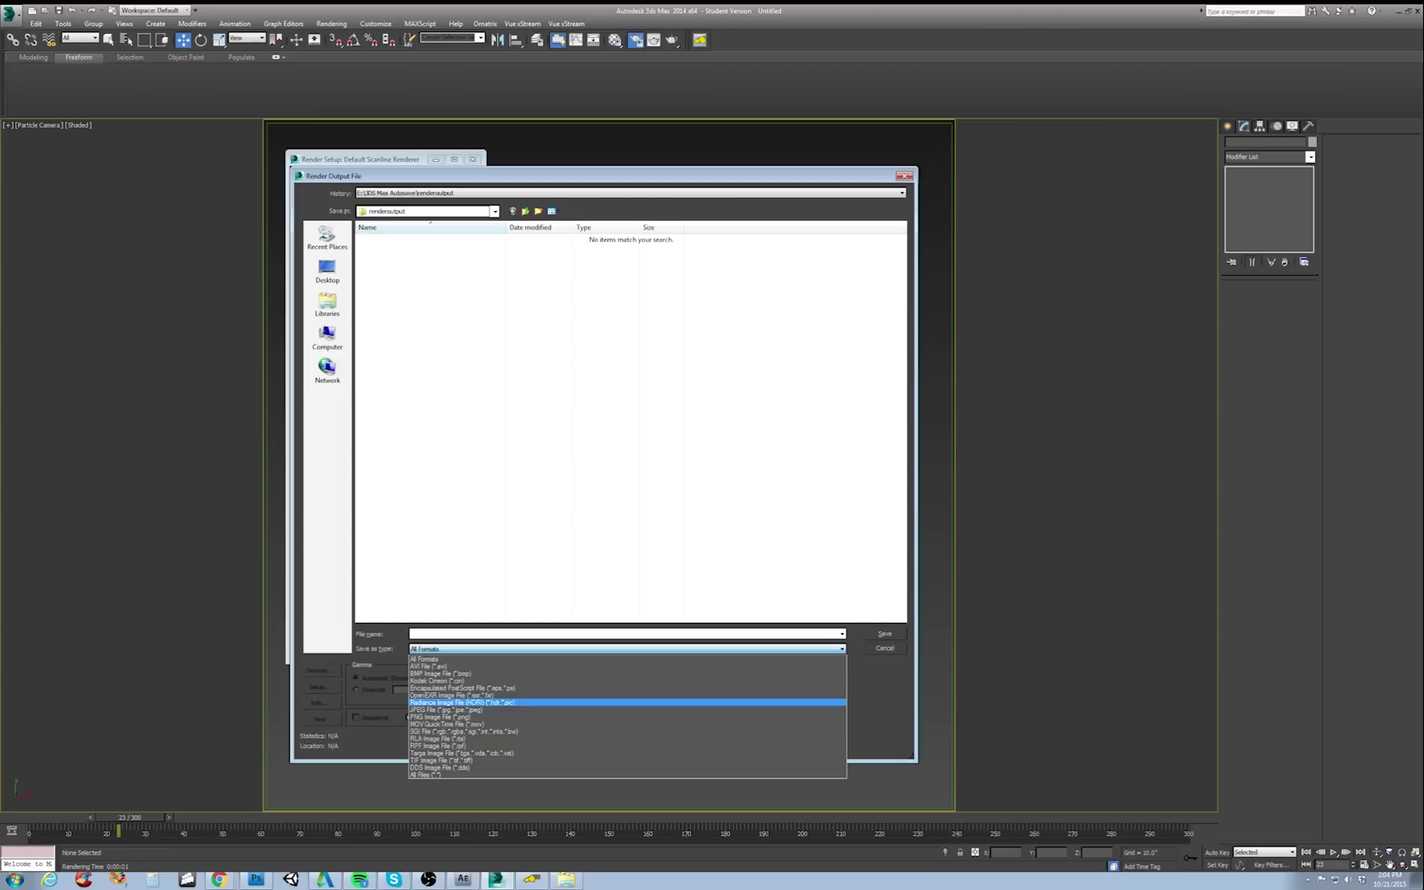
pyautogui.click(494, 659)
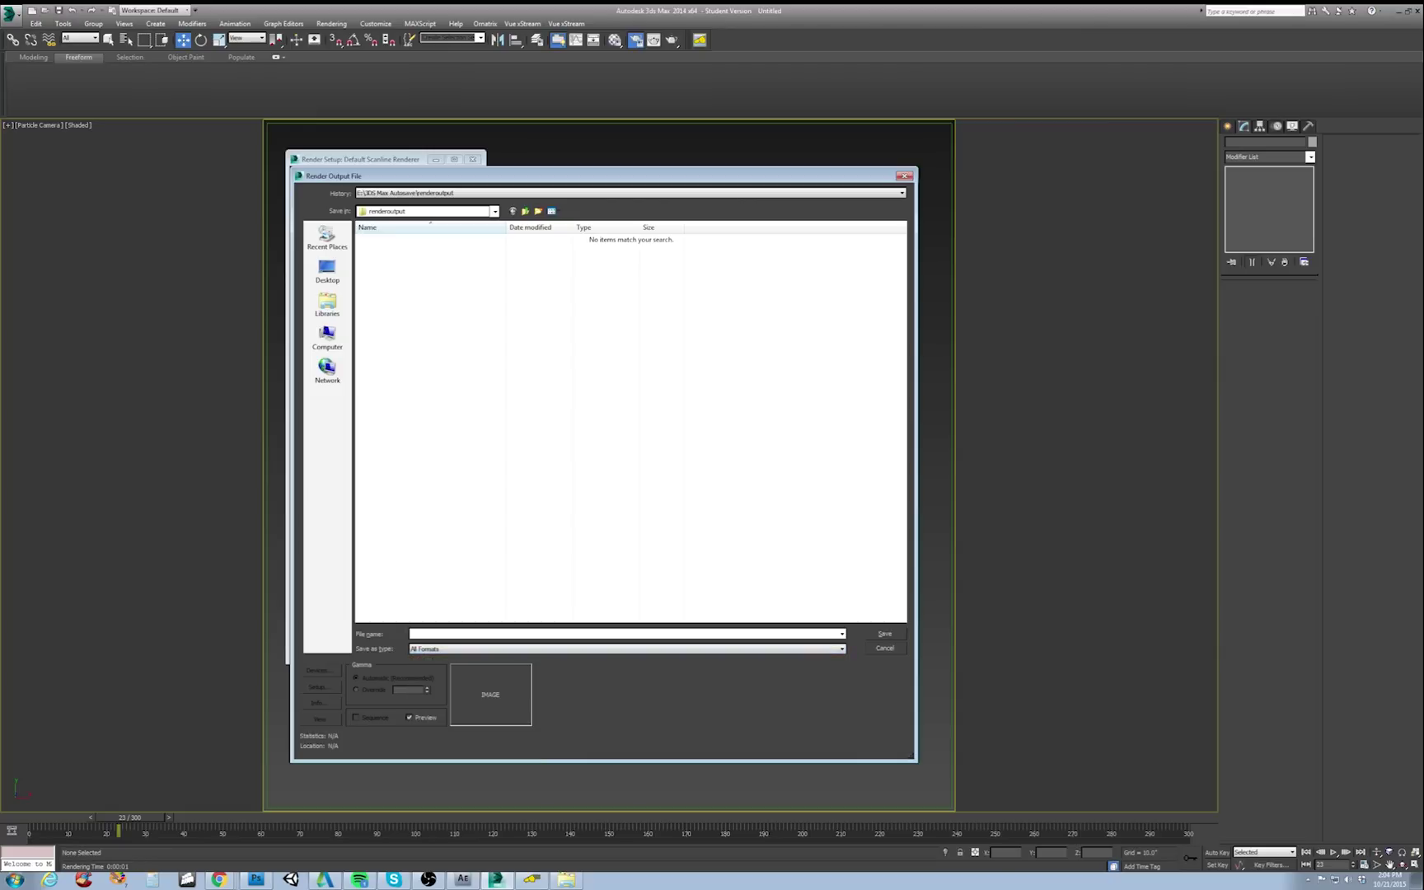
pyautogui.click(511, 648)
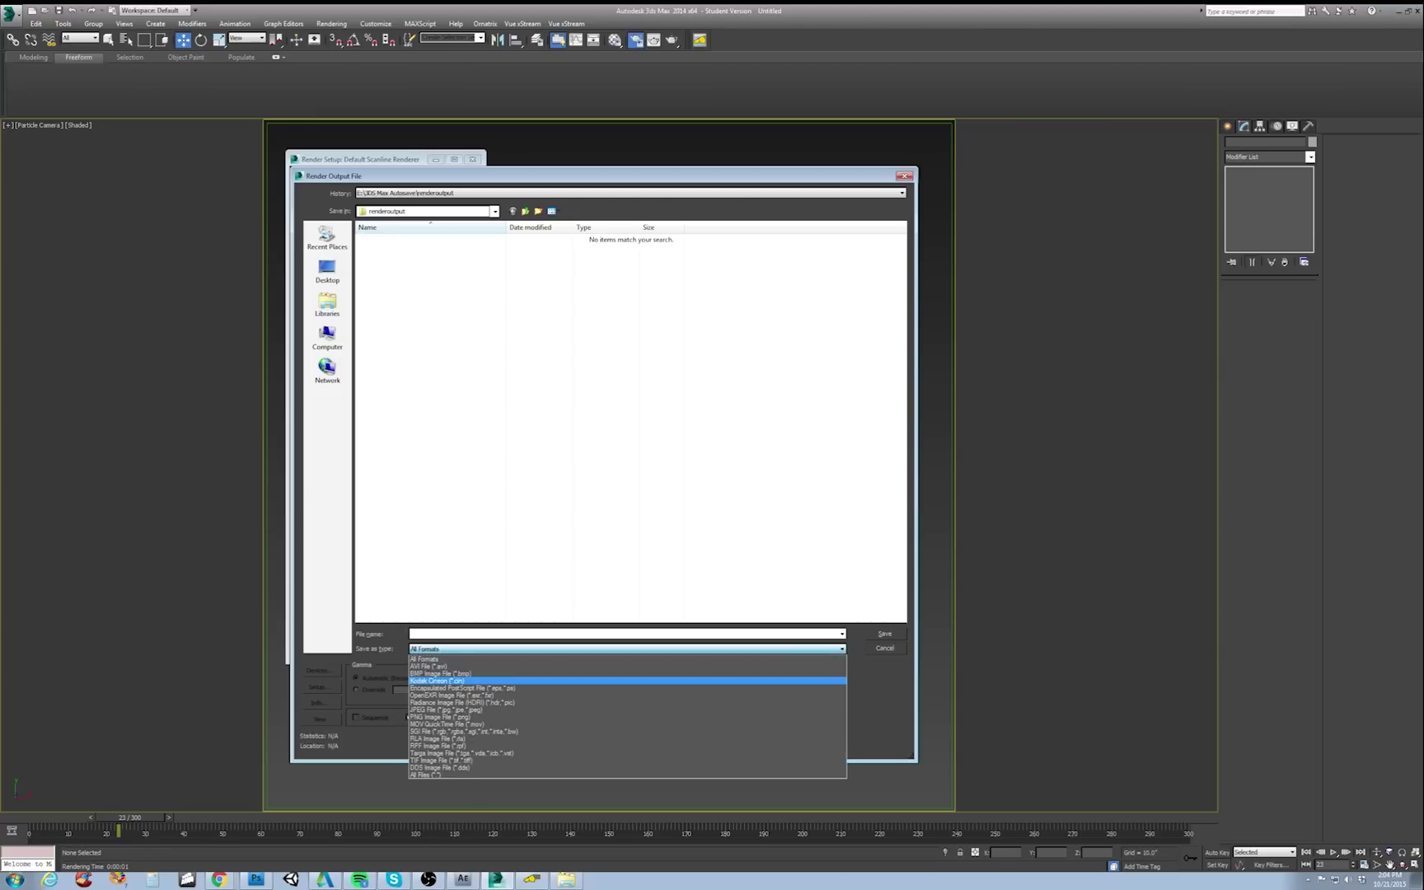
pyautogui.click(511, 710)
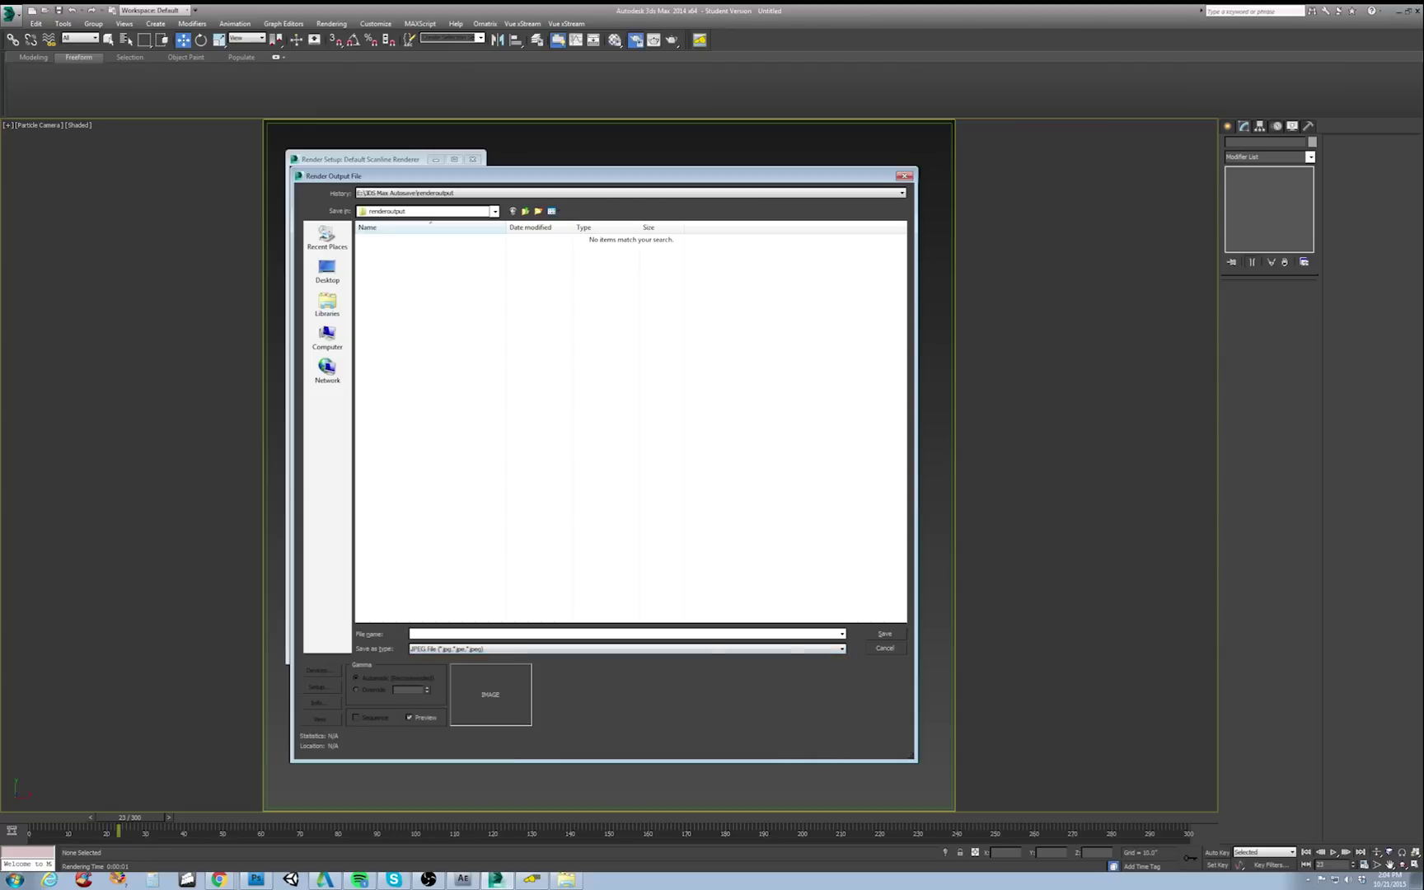
# Create a Ripples_Many folder inside renderoutput and save the output there as Ripples_Many, accepting the JPEG quality of 100
pyautogui.click(538, 211)
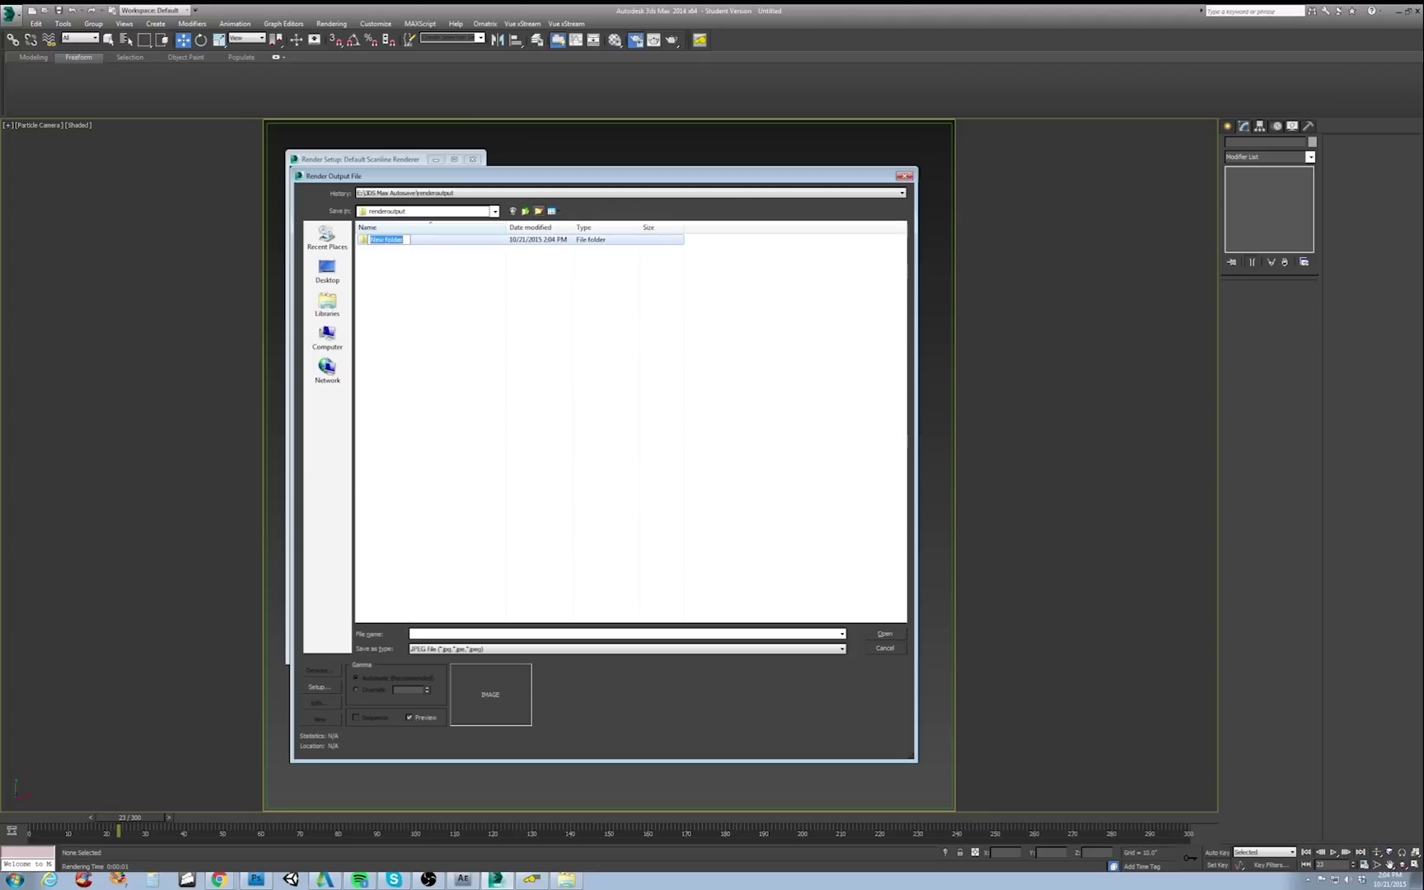
pyautogui.write('Ripples_Many')
pyautogui.press('Return')
pyautogui.press('Return')
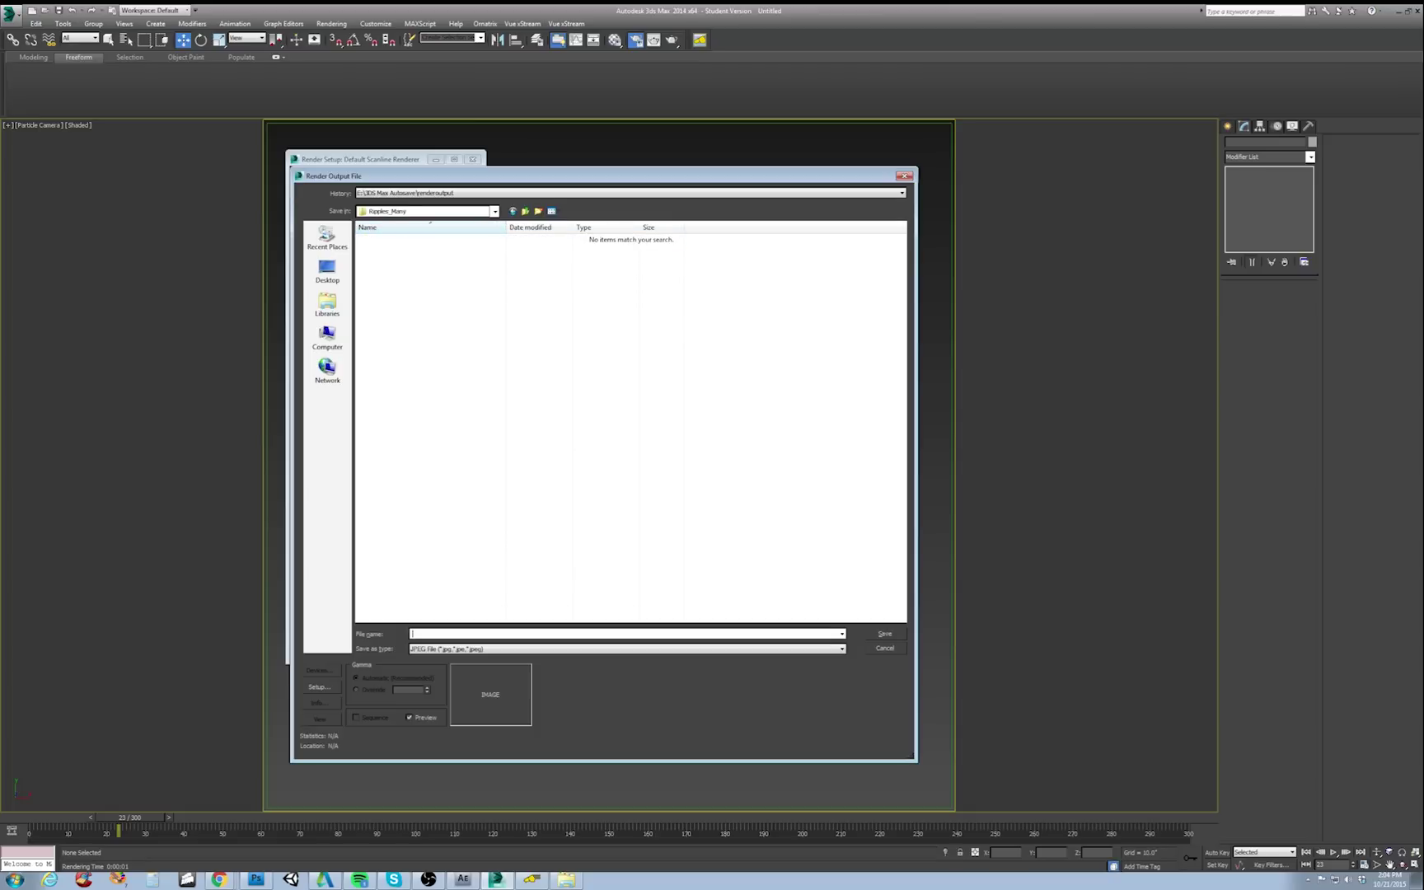
pyautogui.write('Ripples_Many')
pyautogui.press('Return')
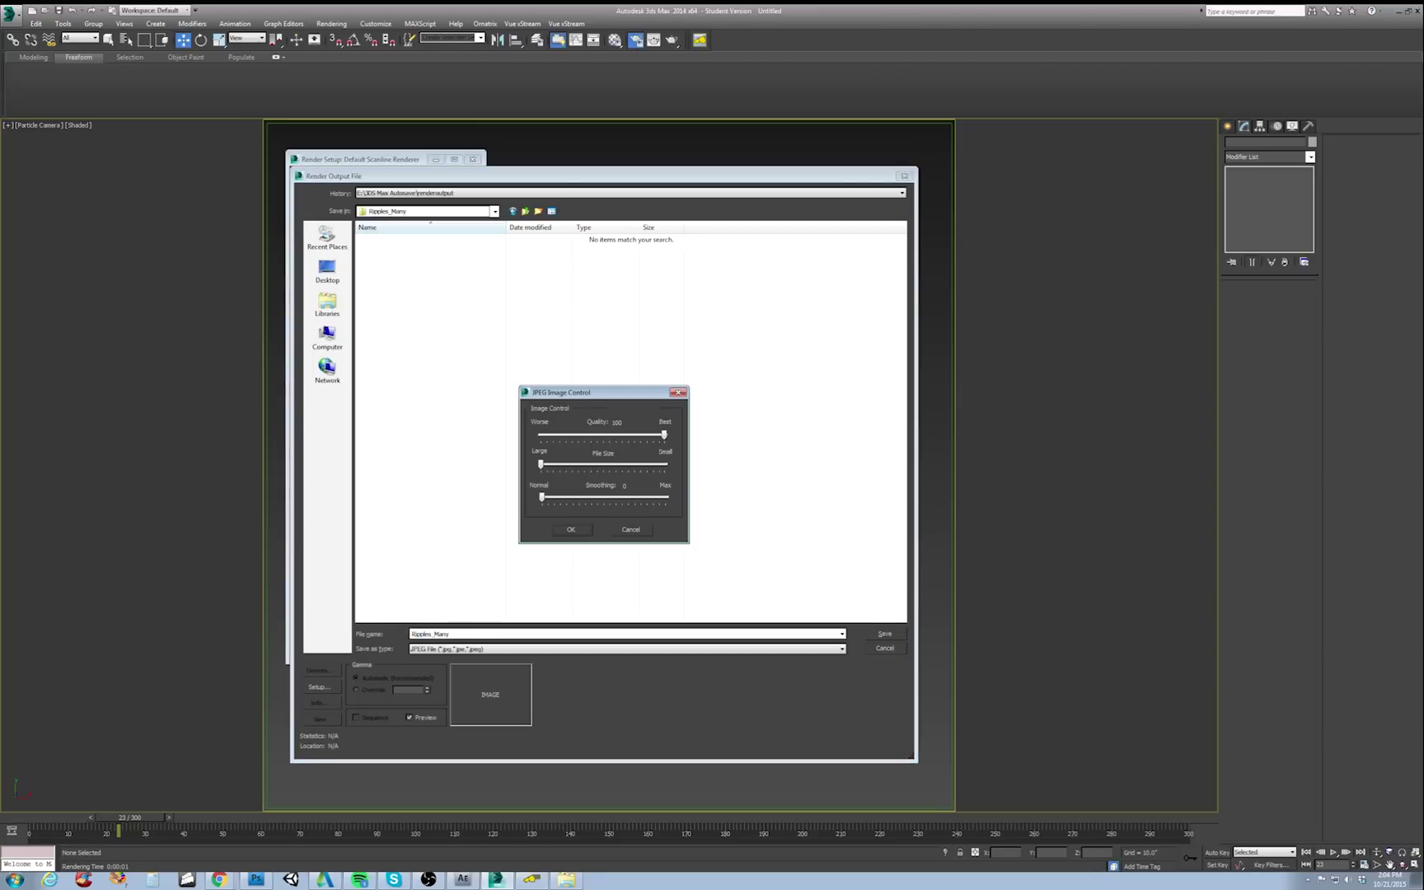
pyautogui.press('Return')
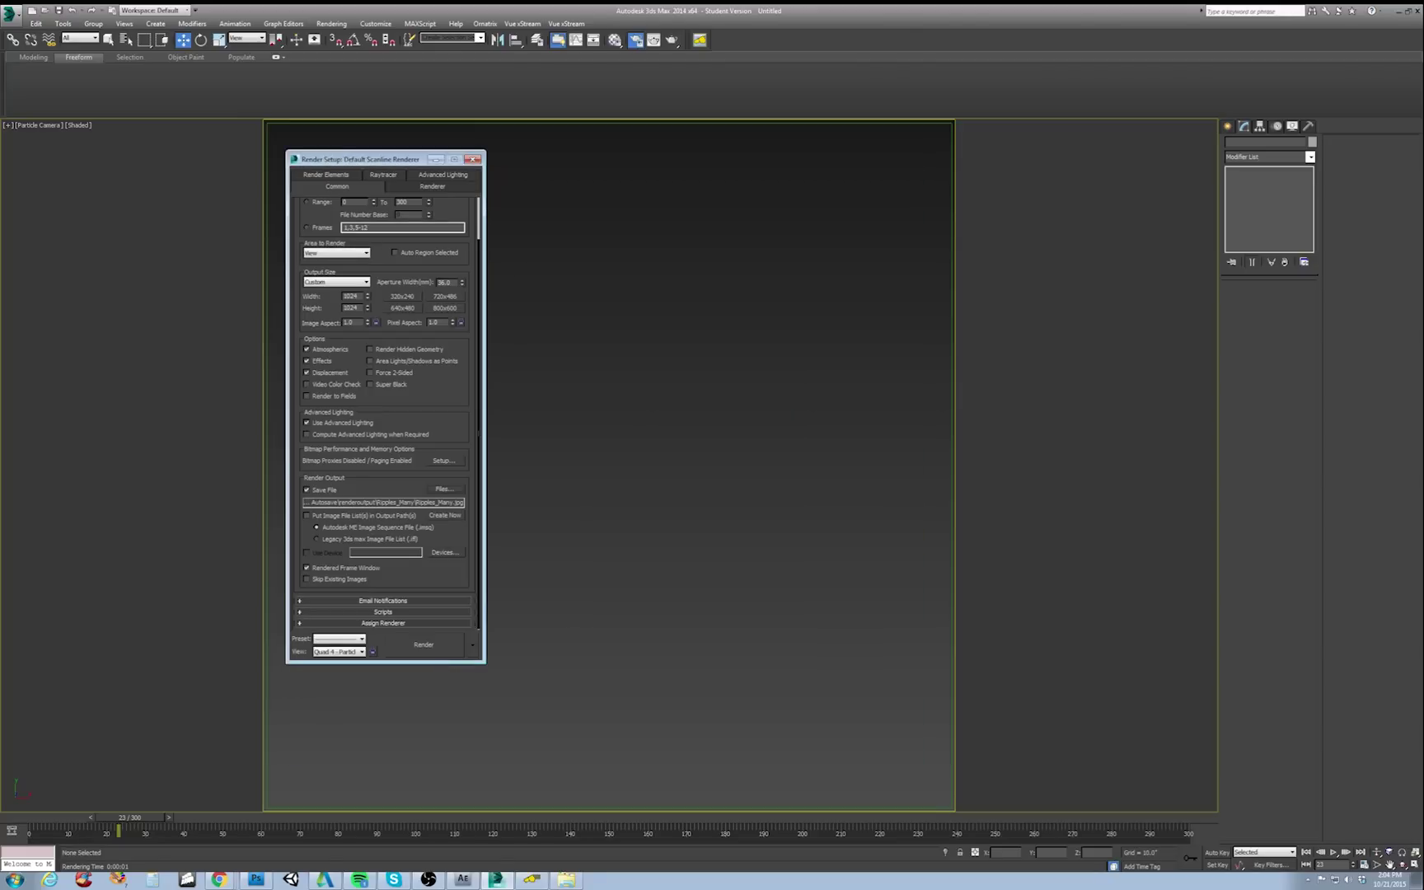
# Set the time output to Active Time Segment, close Render Setup, and render the sequence from the Particle Camera
pyautogui.scroll(2, 387, 412)
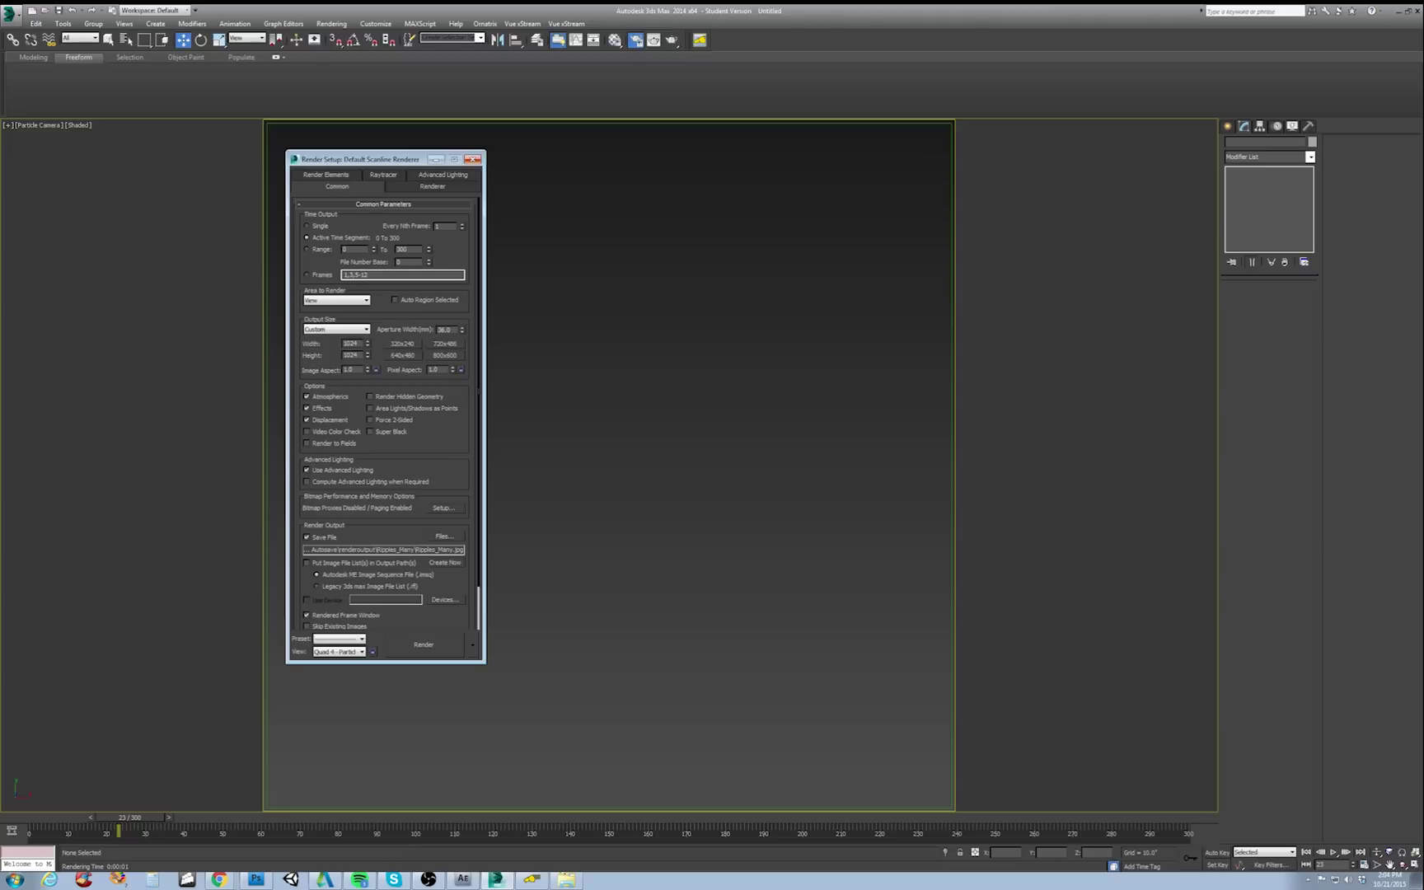
pyautogui.click(472, 159)
pyautogui.click(673, 39)
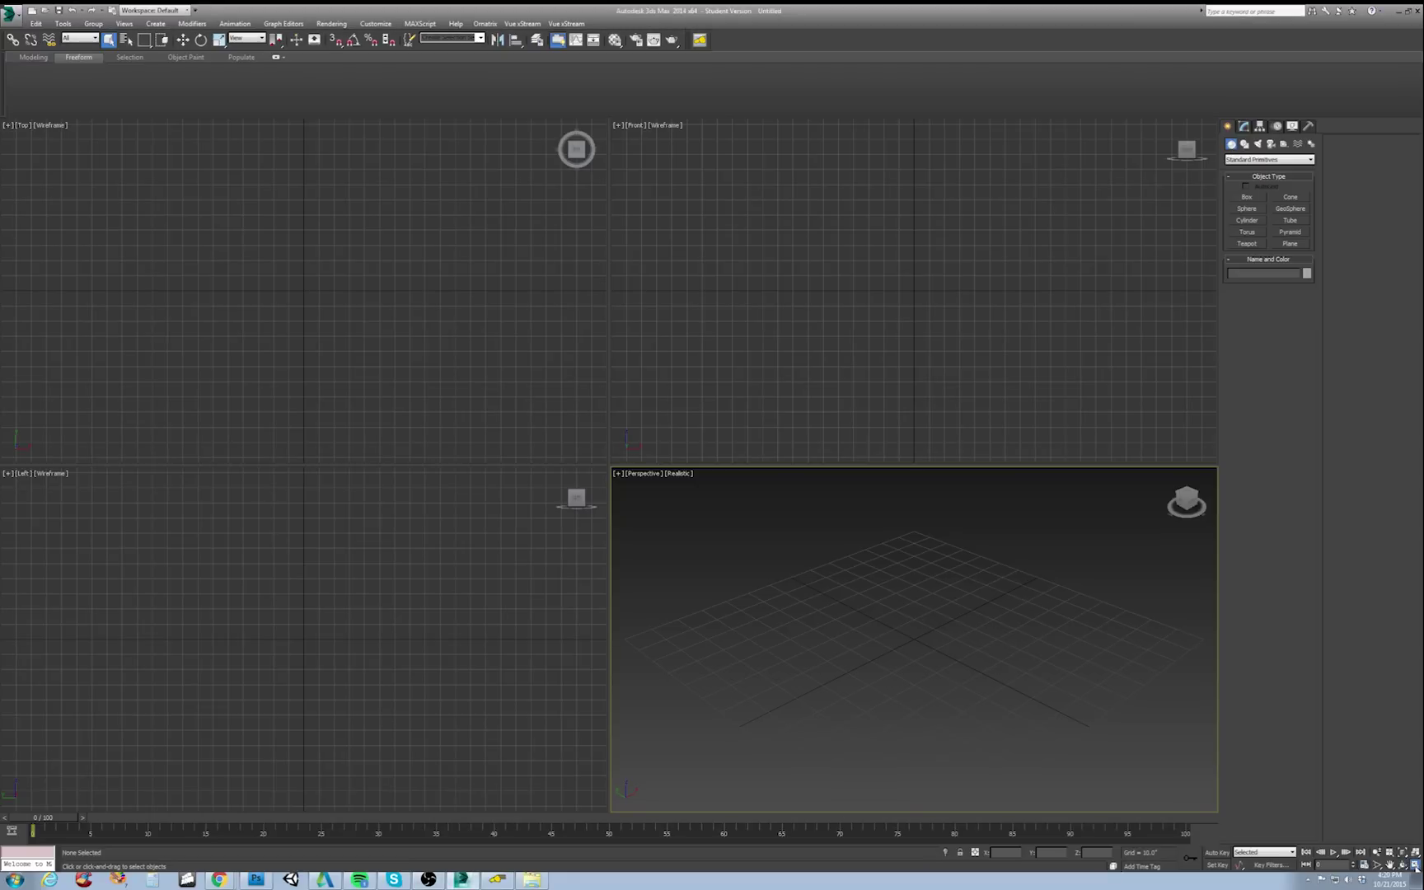
# In the new scene's maximized Perspective view, create a plane about 140 by 137 inches covering the grid
pyautogui.hotkey('alt', 'w')
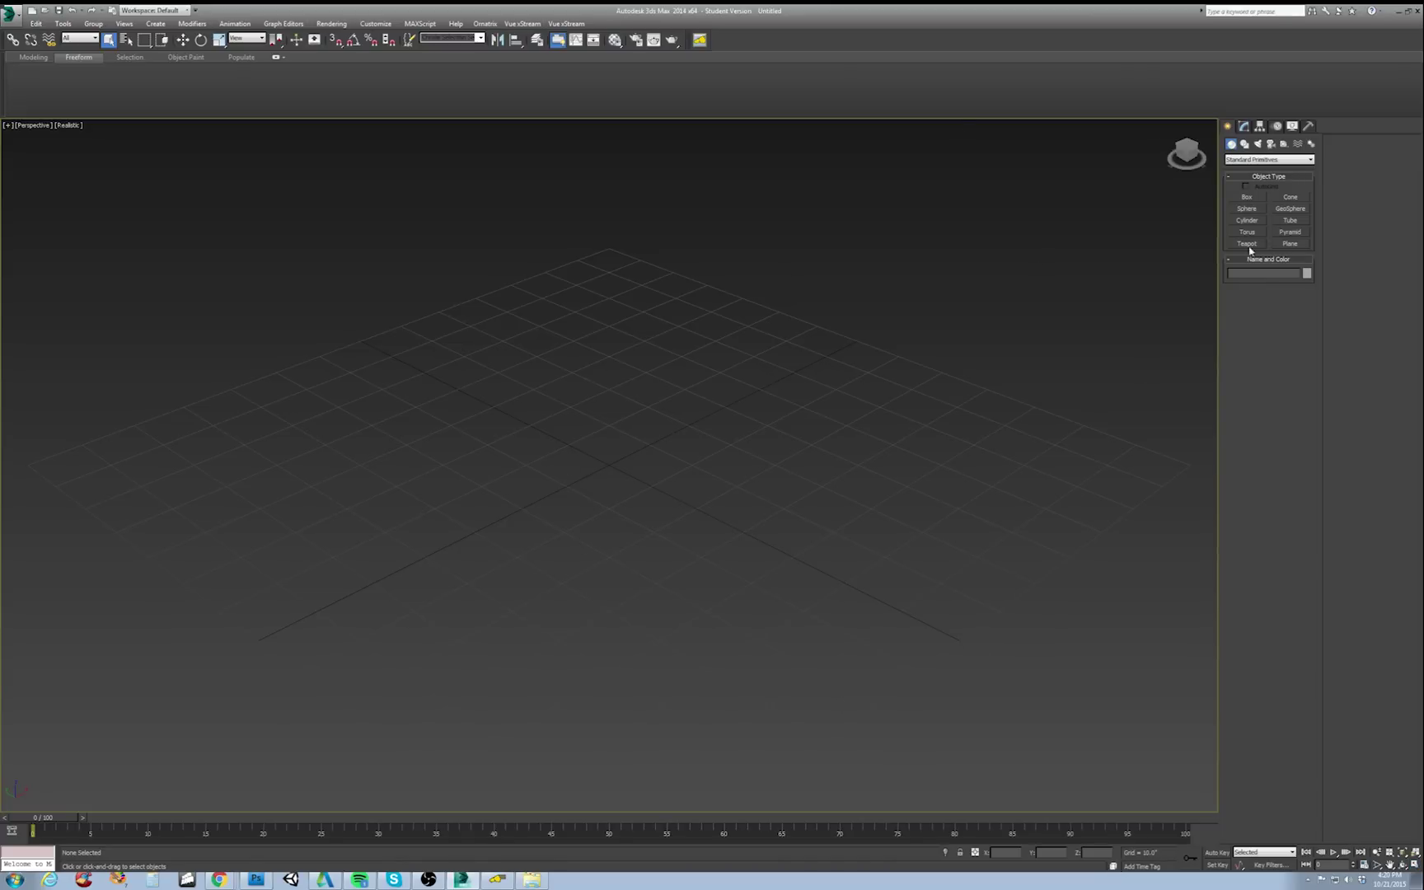
pyautogui.click(1281, 245)
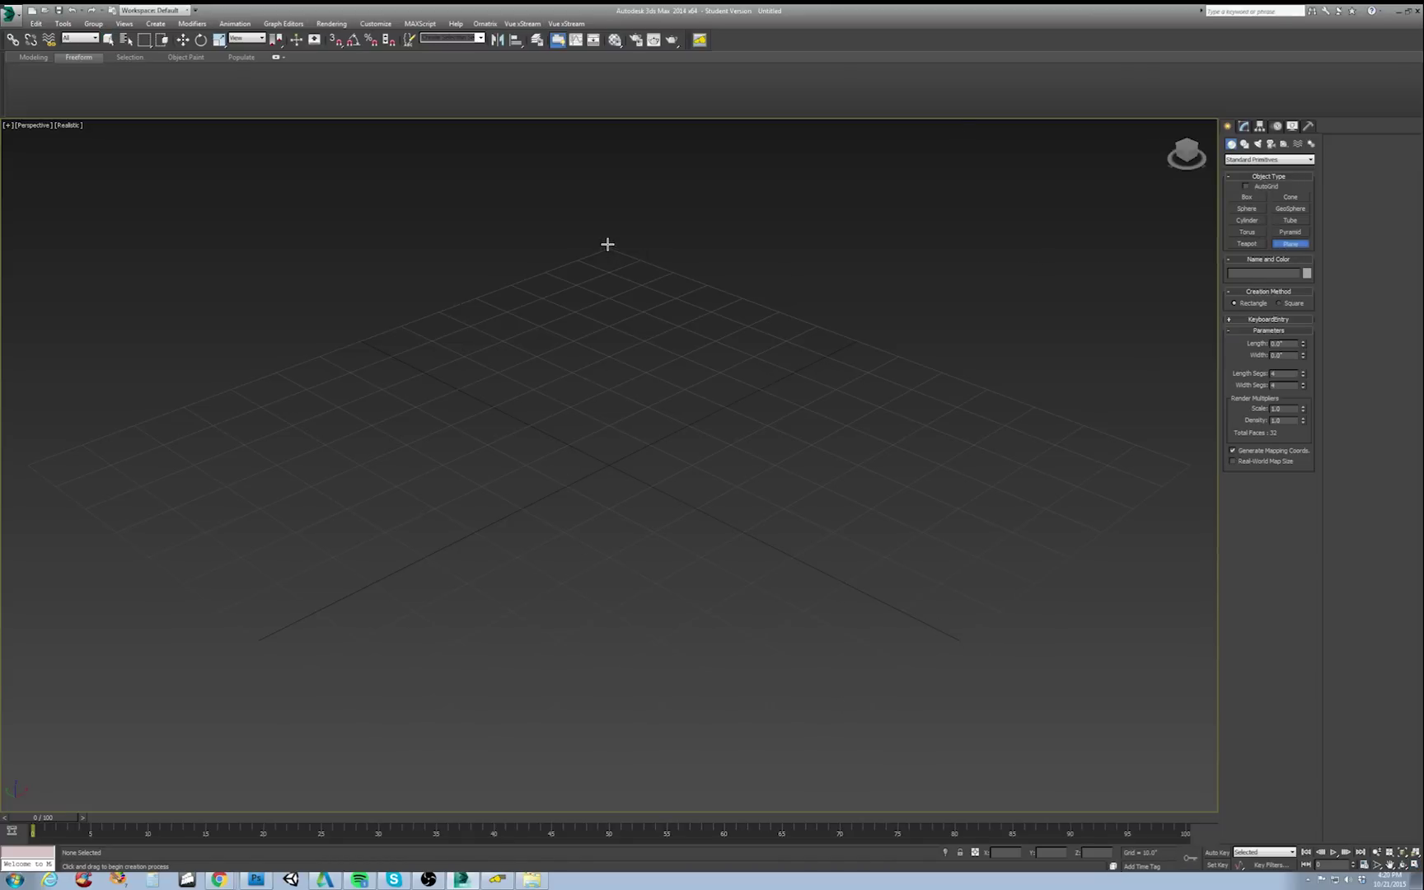
pyautogui.moveTo(607, 244); pyautogui.dragTo(621, 676)
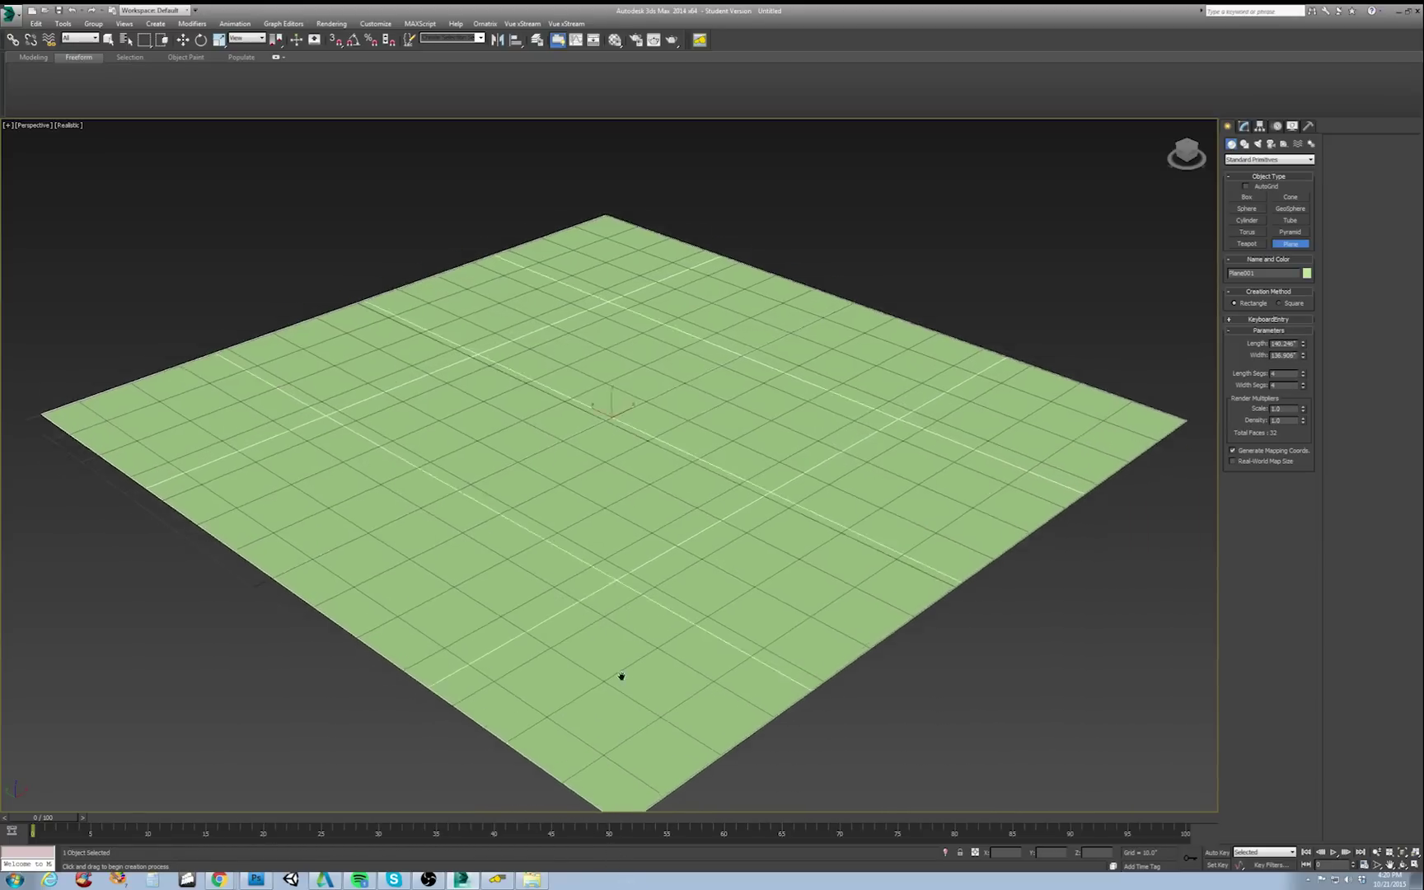
pyautogui.moveTo(621, 676); pyautogui.dragTo(605, 628, button='middle')
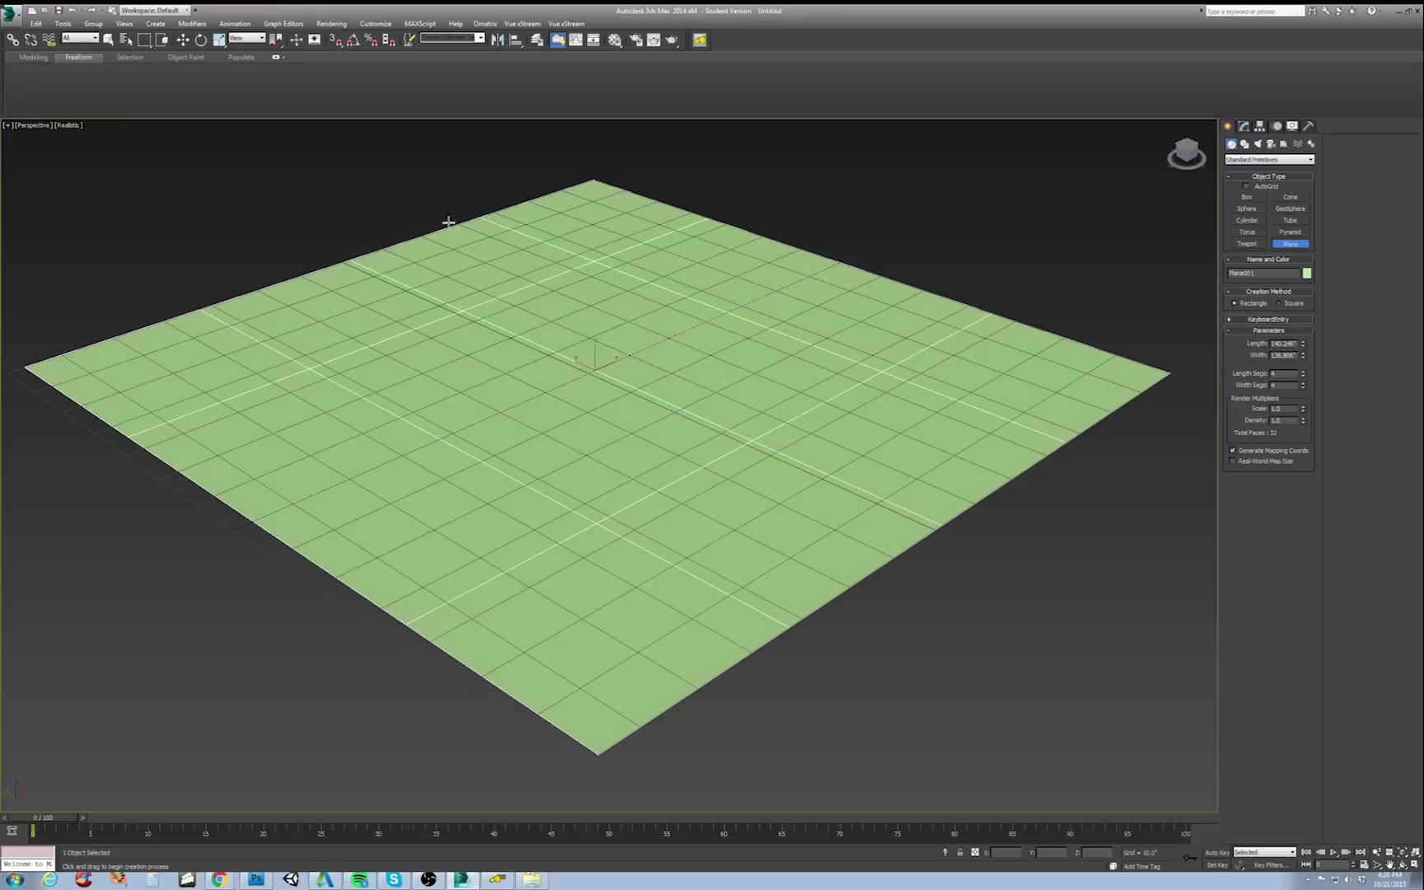
pyautogui.click(183, 40)
pyautogui.click(302, 248)
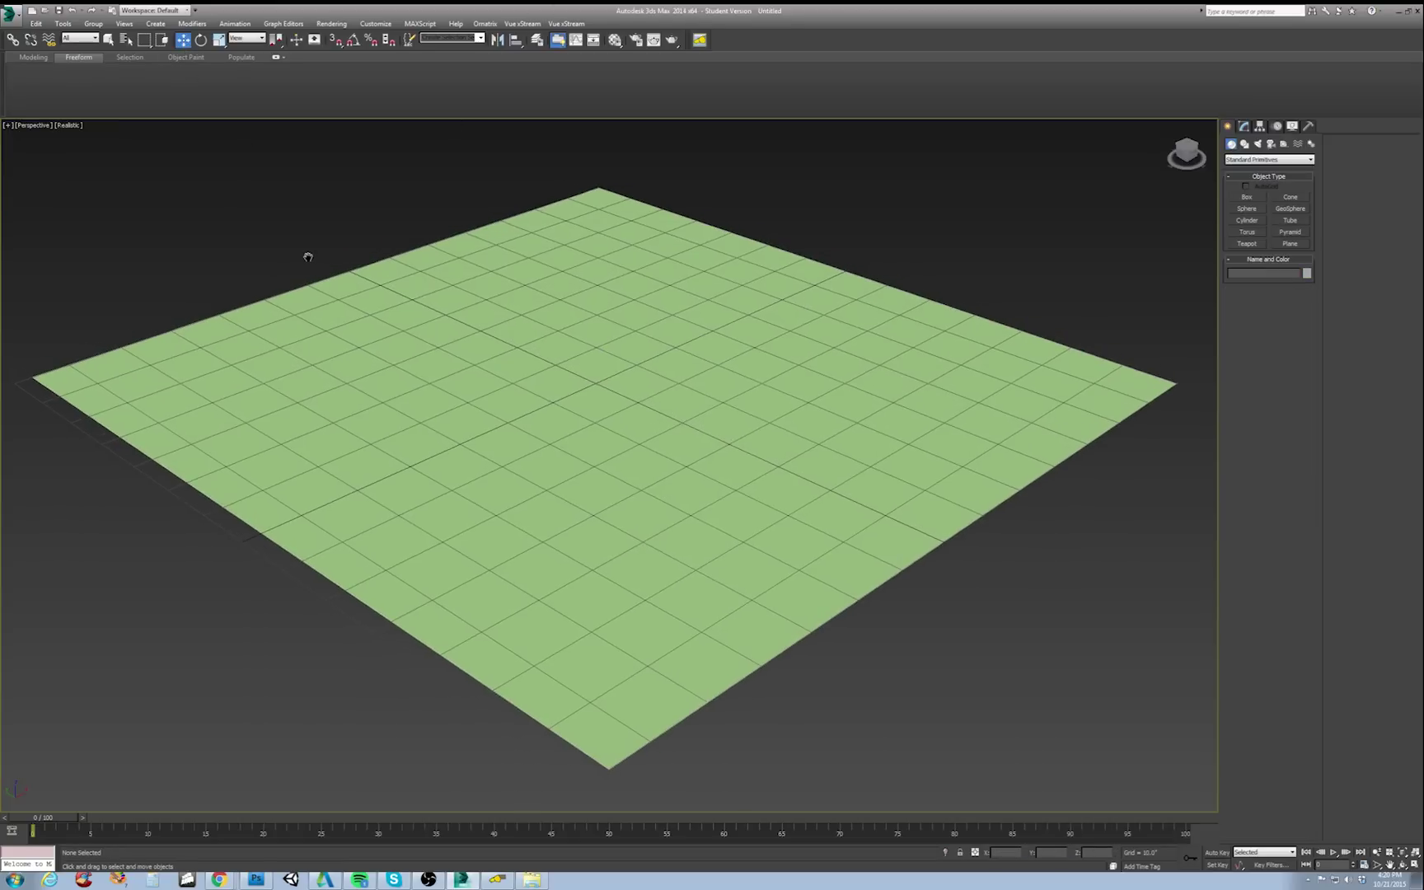
# Hide the home grid in the Perspective view
pyautogui.press('g')
pyautogui.moveTo(484, 352); pyautogui.dragTo(491, 347, button='middle')
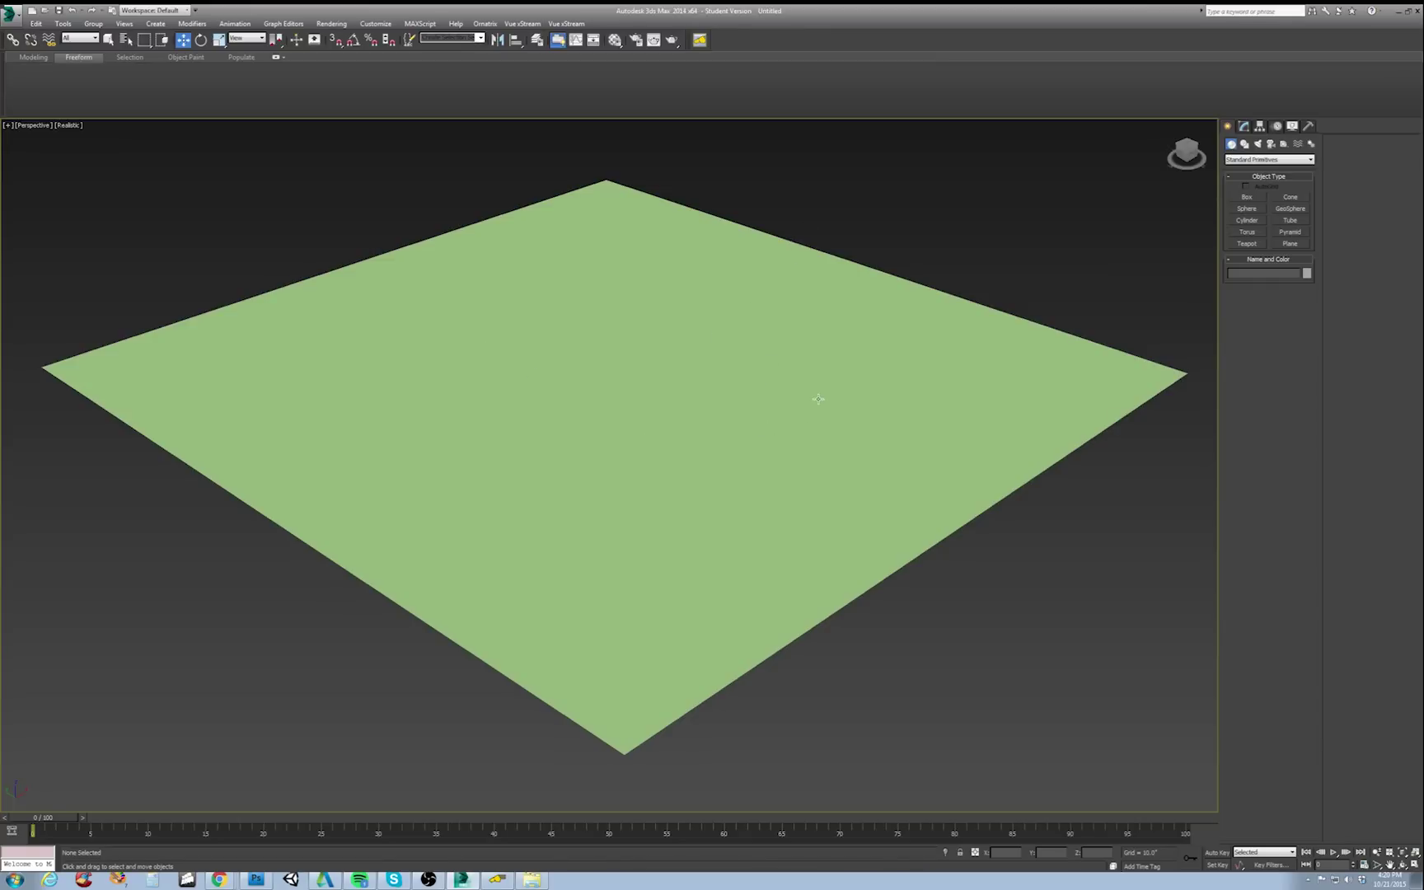
pyautogui.moveTo(820, 397); pyautogui.dragTo(820, 401, button='middle')
# Set the plane's length and width segments to 400 each
pyautogui.click(779, 395)
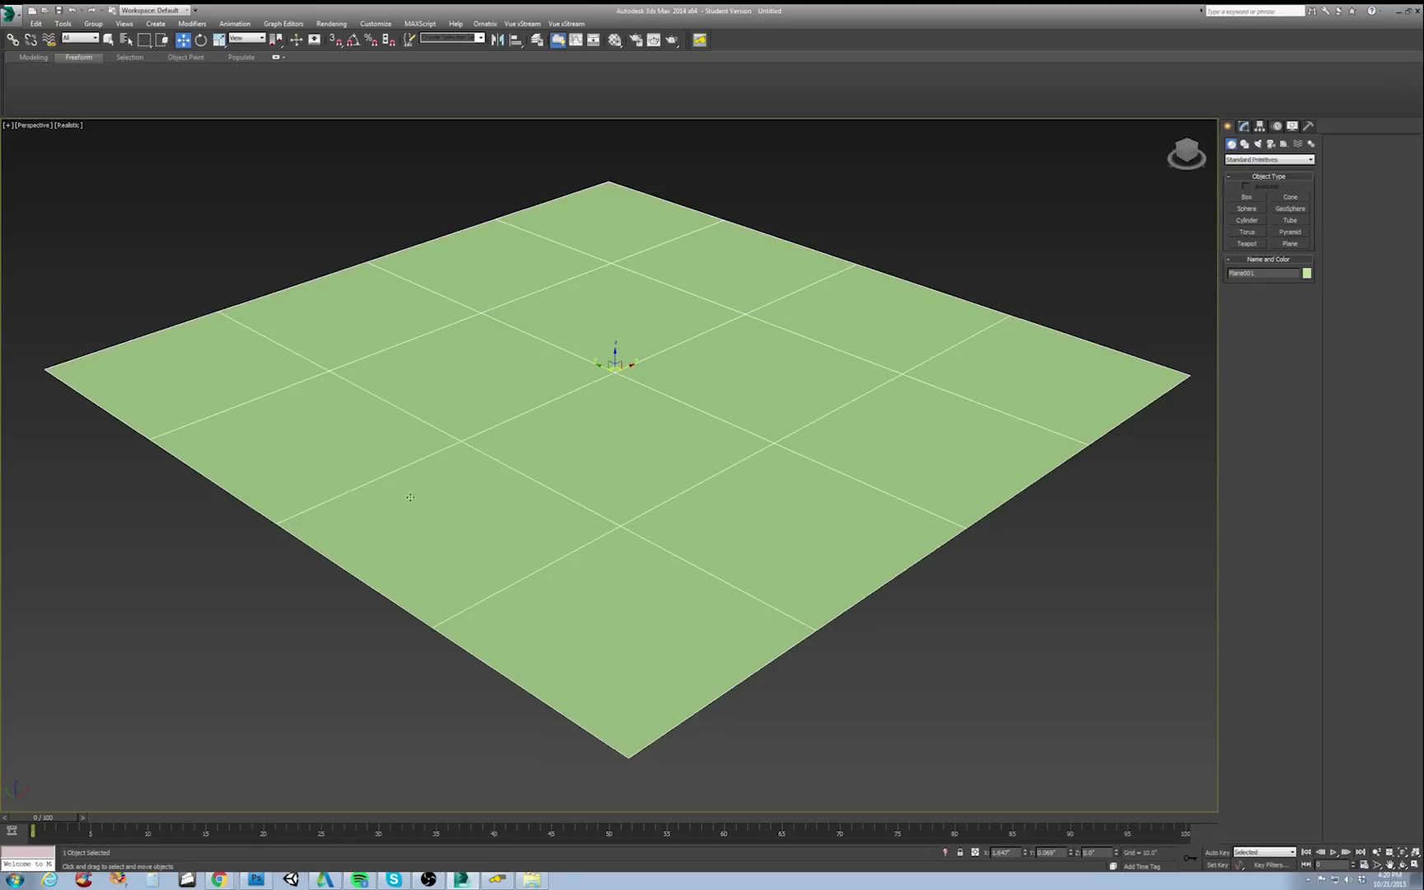
pyautogui.click(1244, 125)
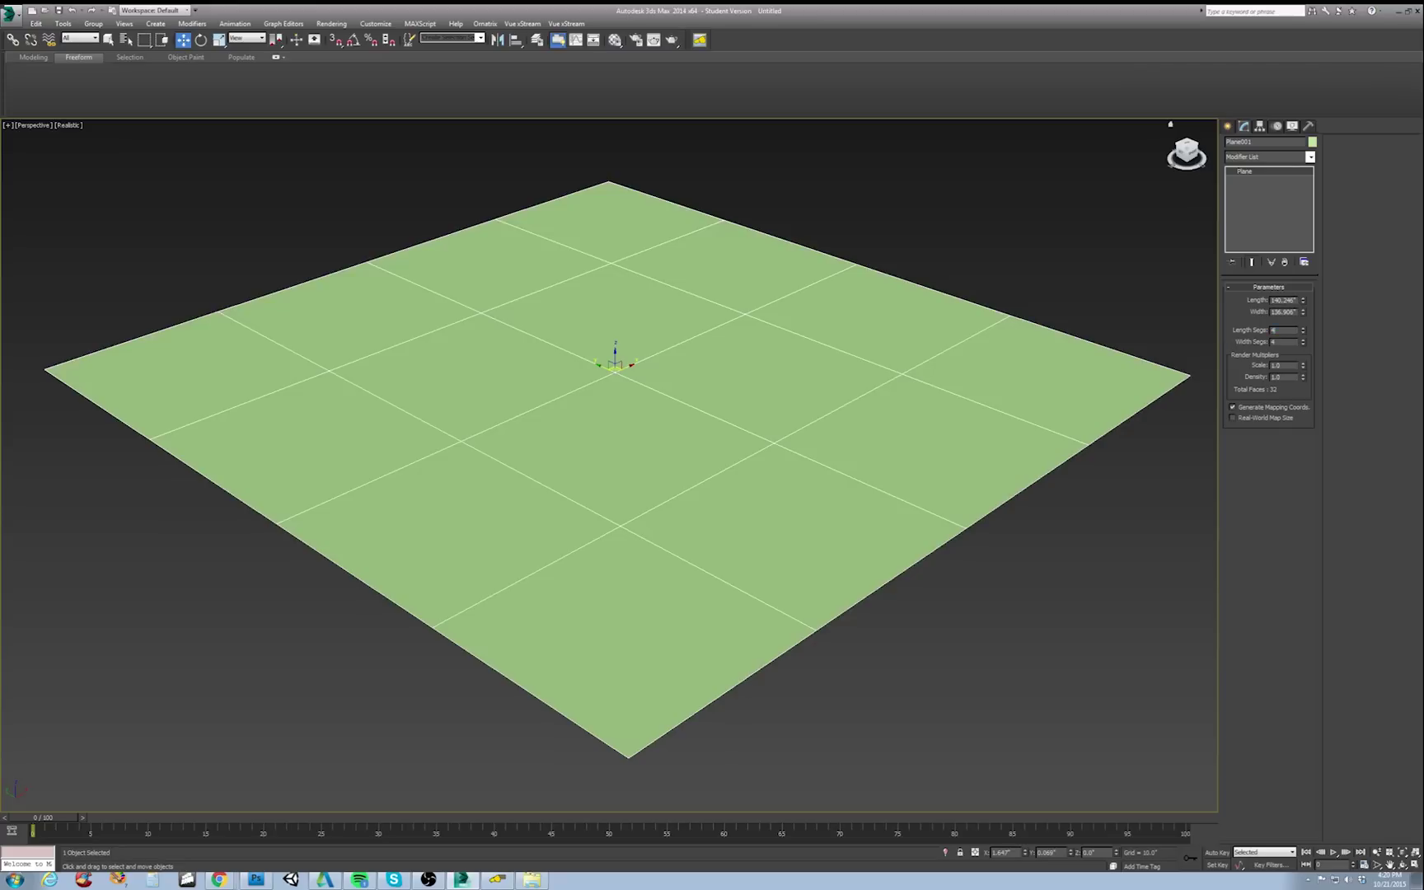
pyautogui.press('Return')
pyautogui.write('400')
pyautogui.press('Return')
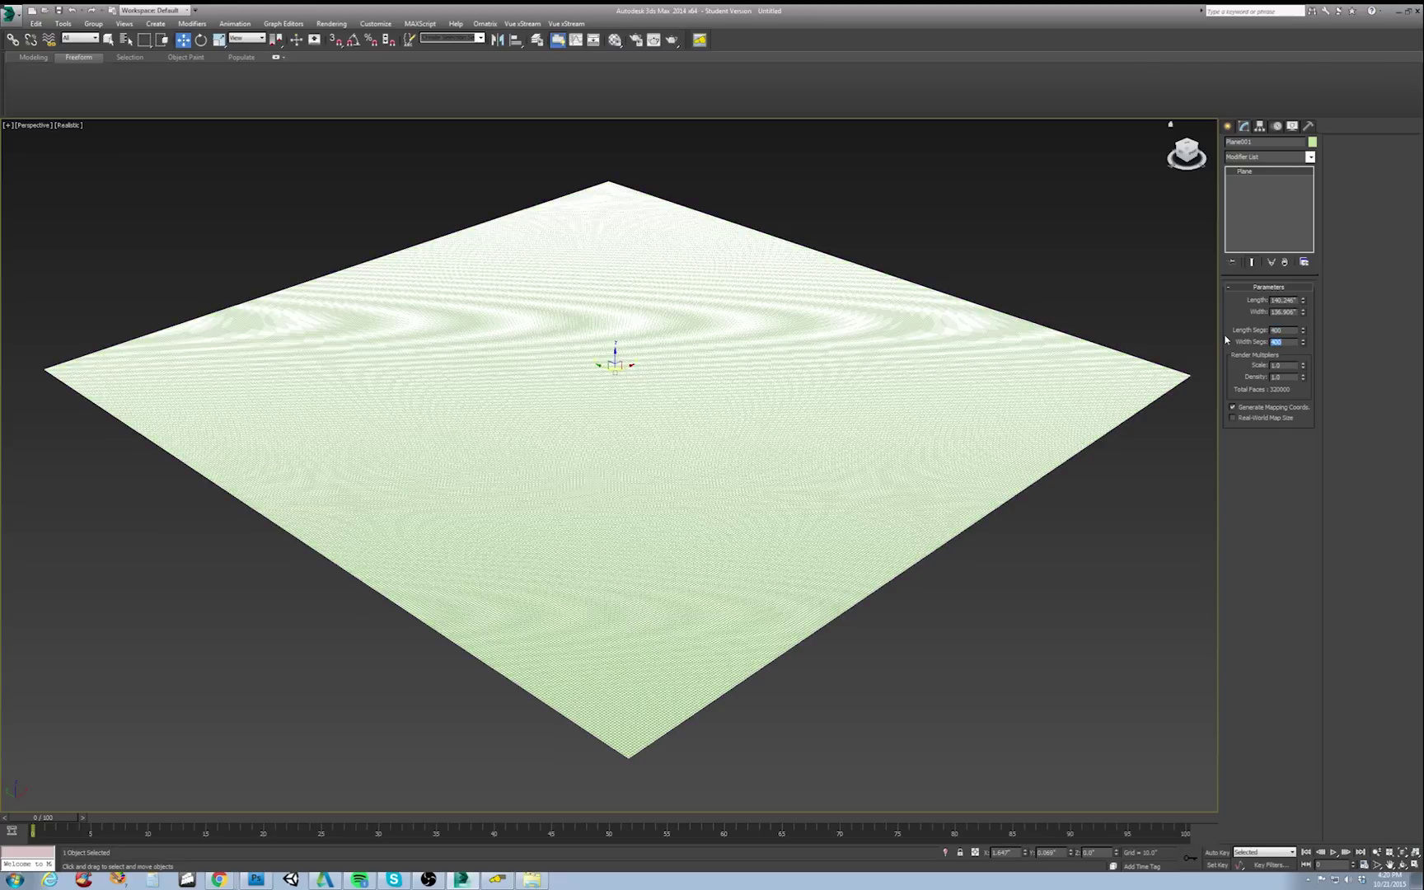
pyautogui.click(1088, 244)
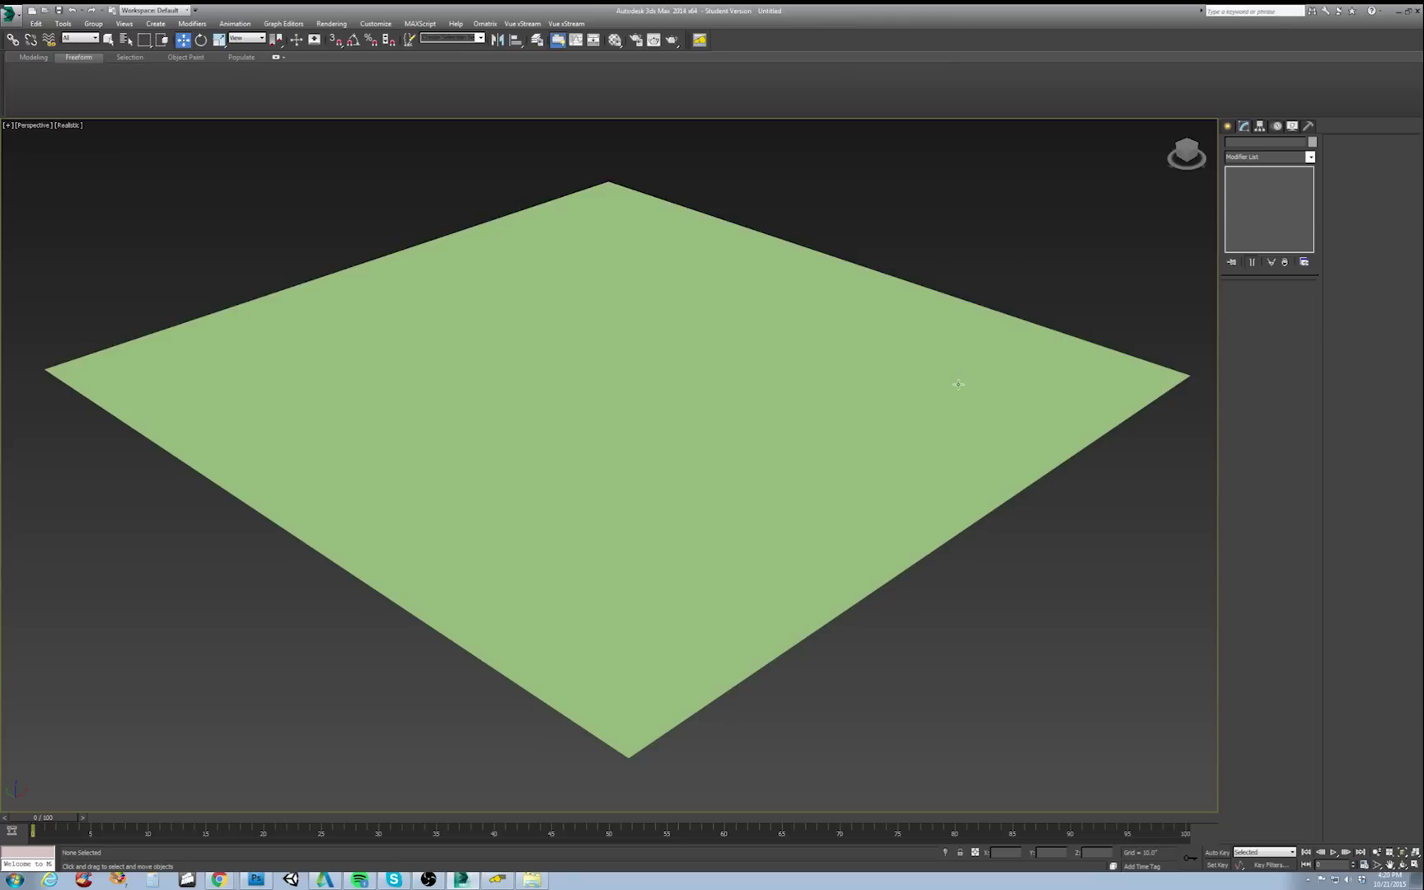
pyautogui.moveTo(958, 384); pyautogui.dragTo(960, 381, button='middle')
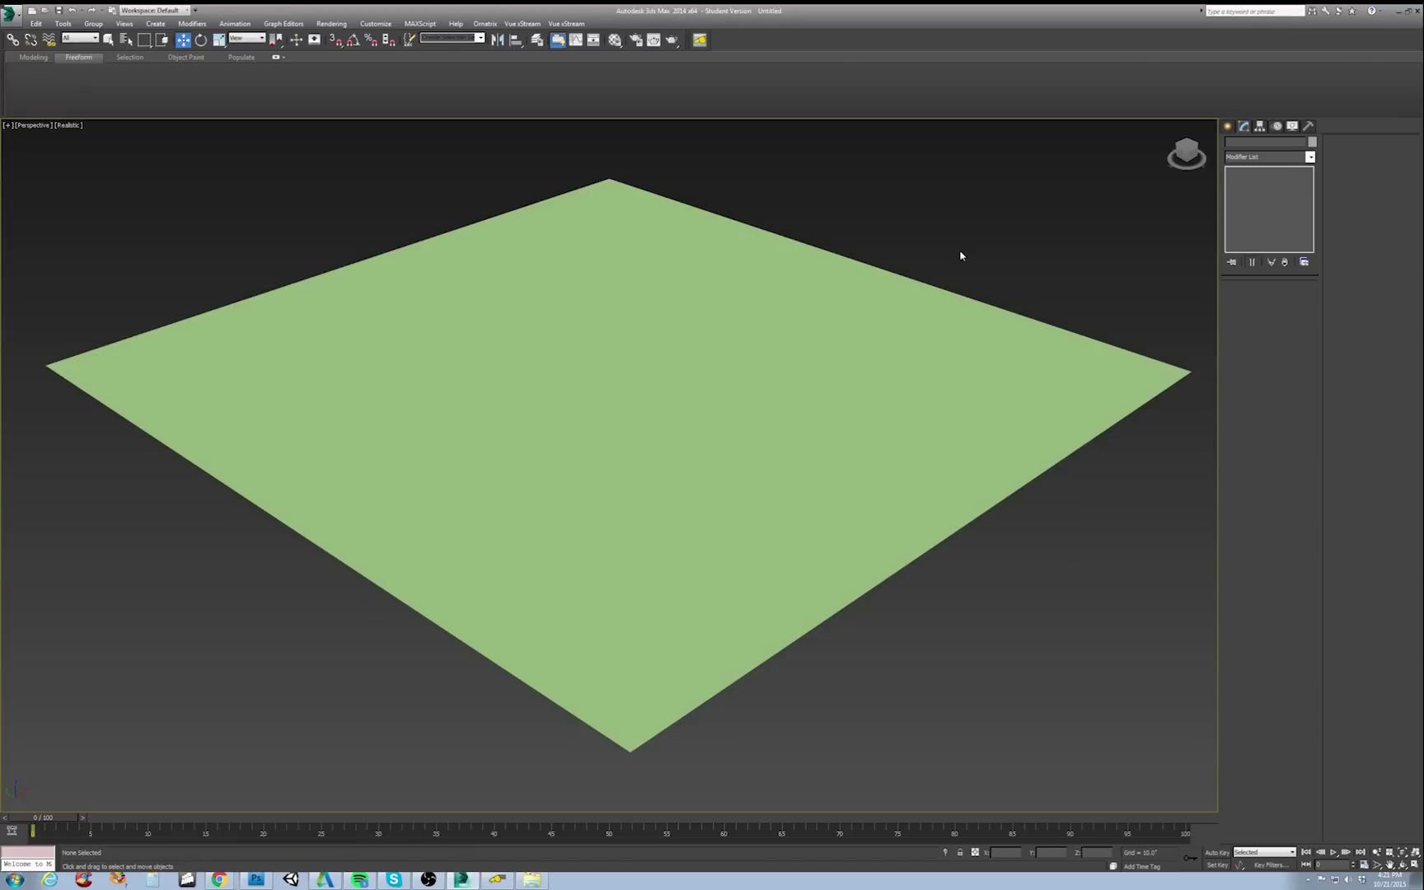
pyautogui.moveTo(957, 280); pyautogui.dragTo(949, 290, button='middle')
pyautogui.click(913, 407)
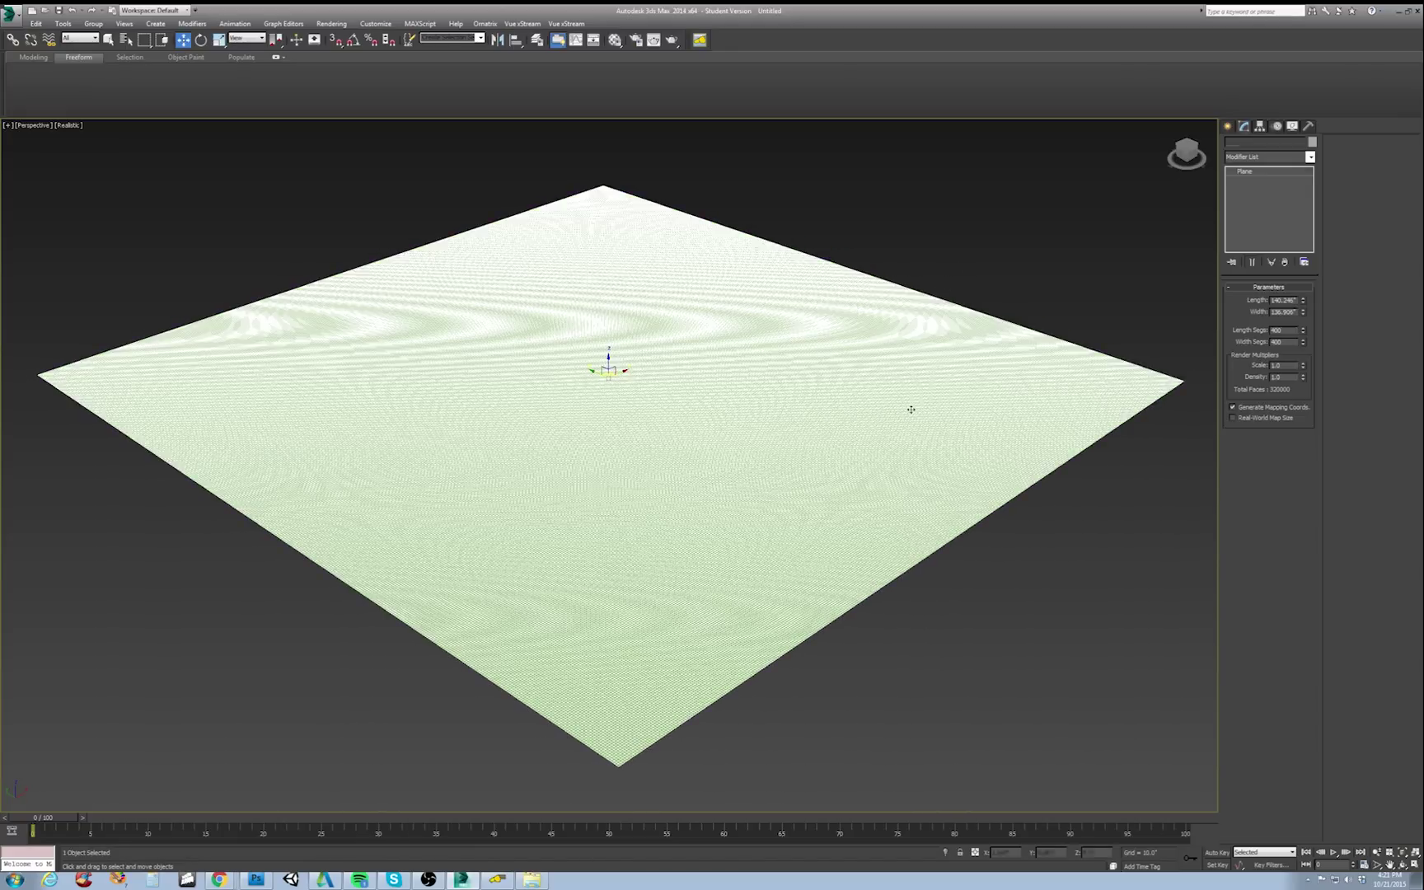
pyautogui.click(905, 243)
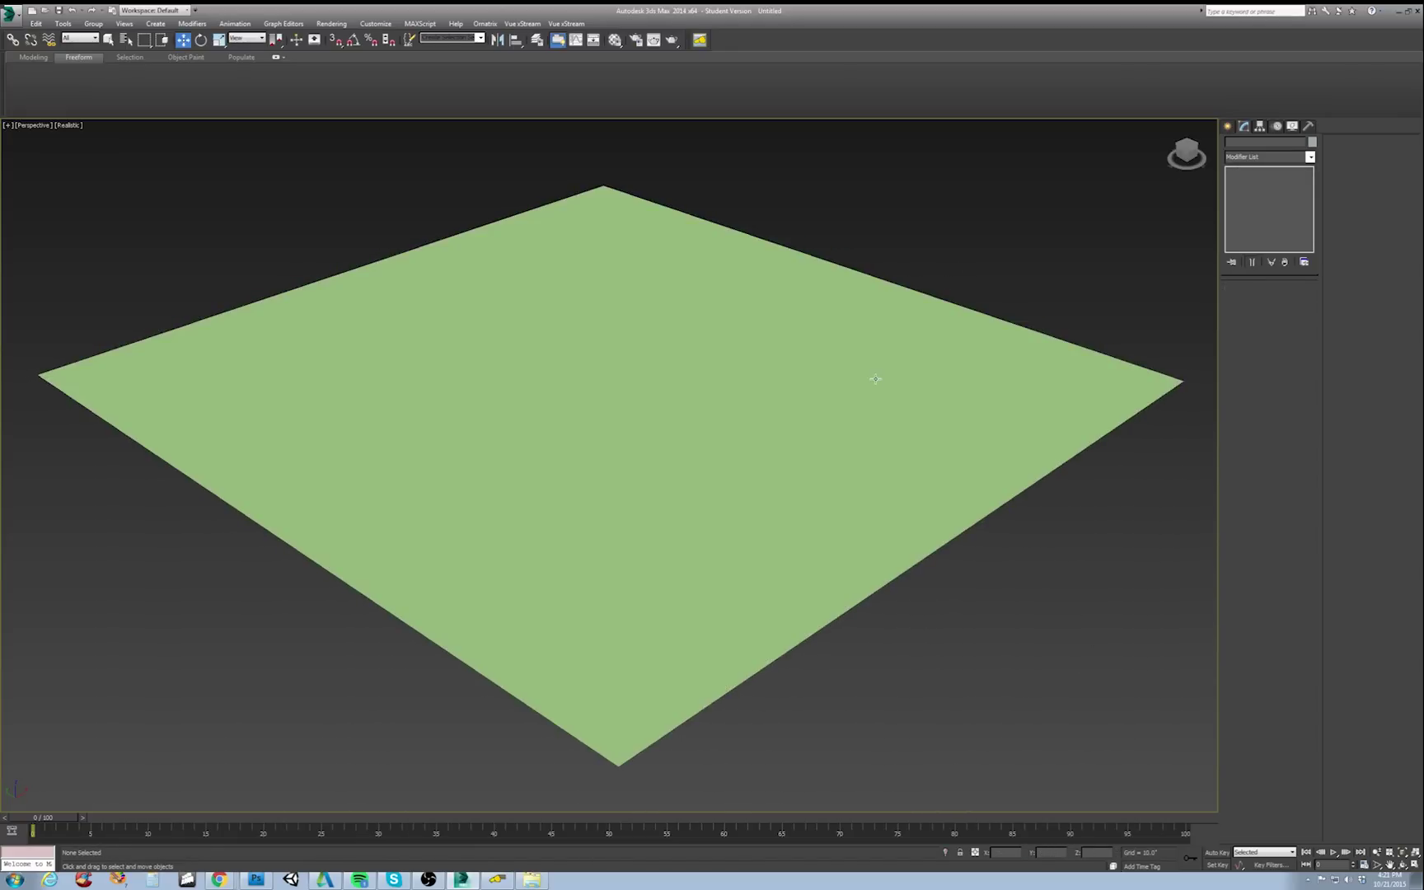
pyautogui.click(891, 377)
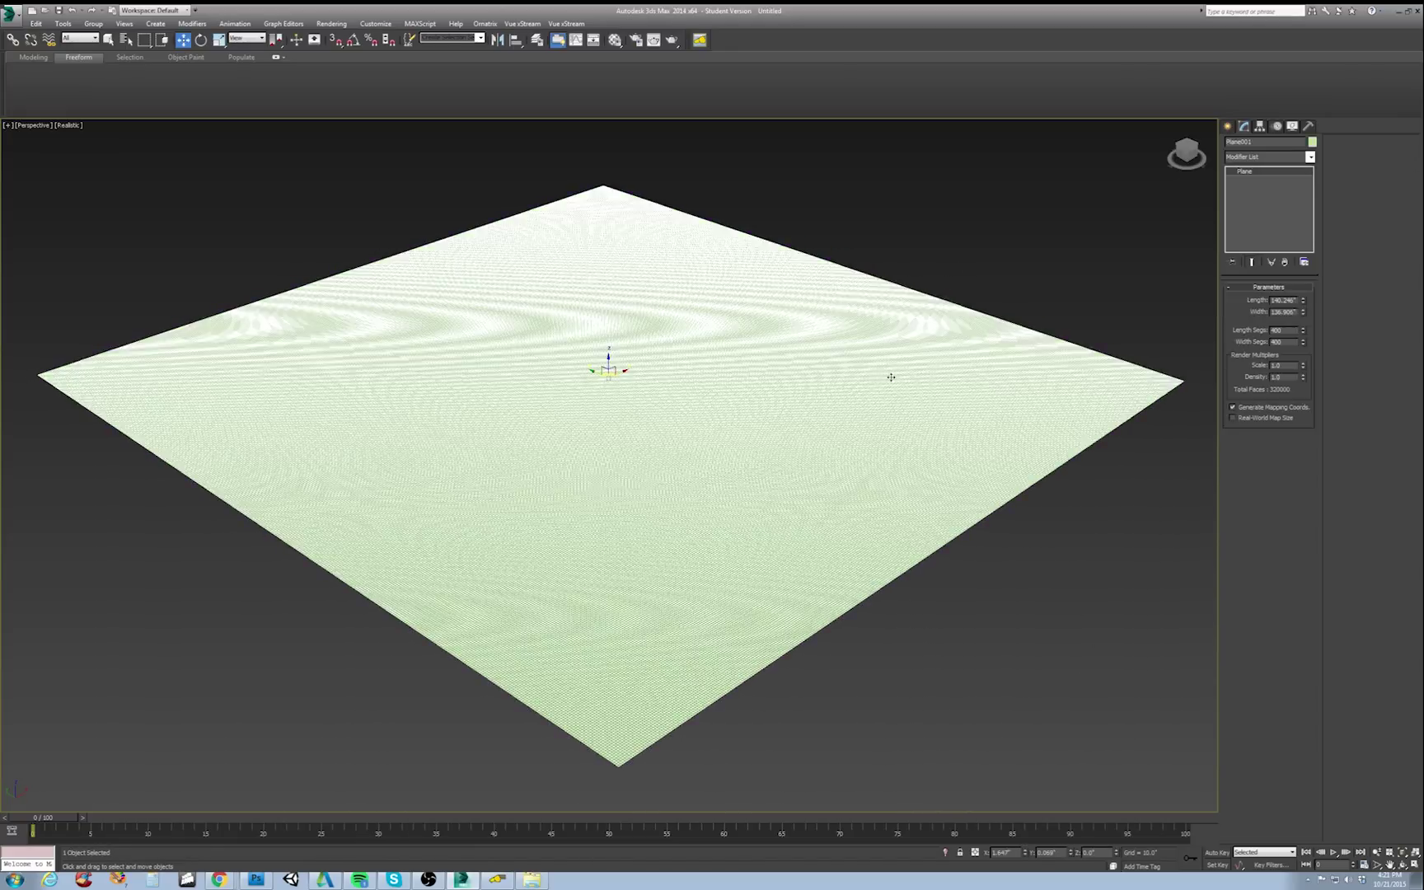
# Add a Displace modifier to the plane and open the file selection for its displacement bitmap
pyautogui.click(1310, 157)
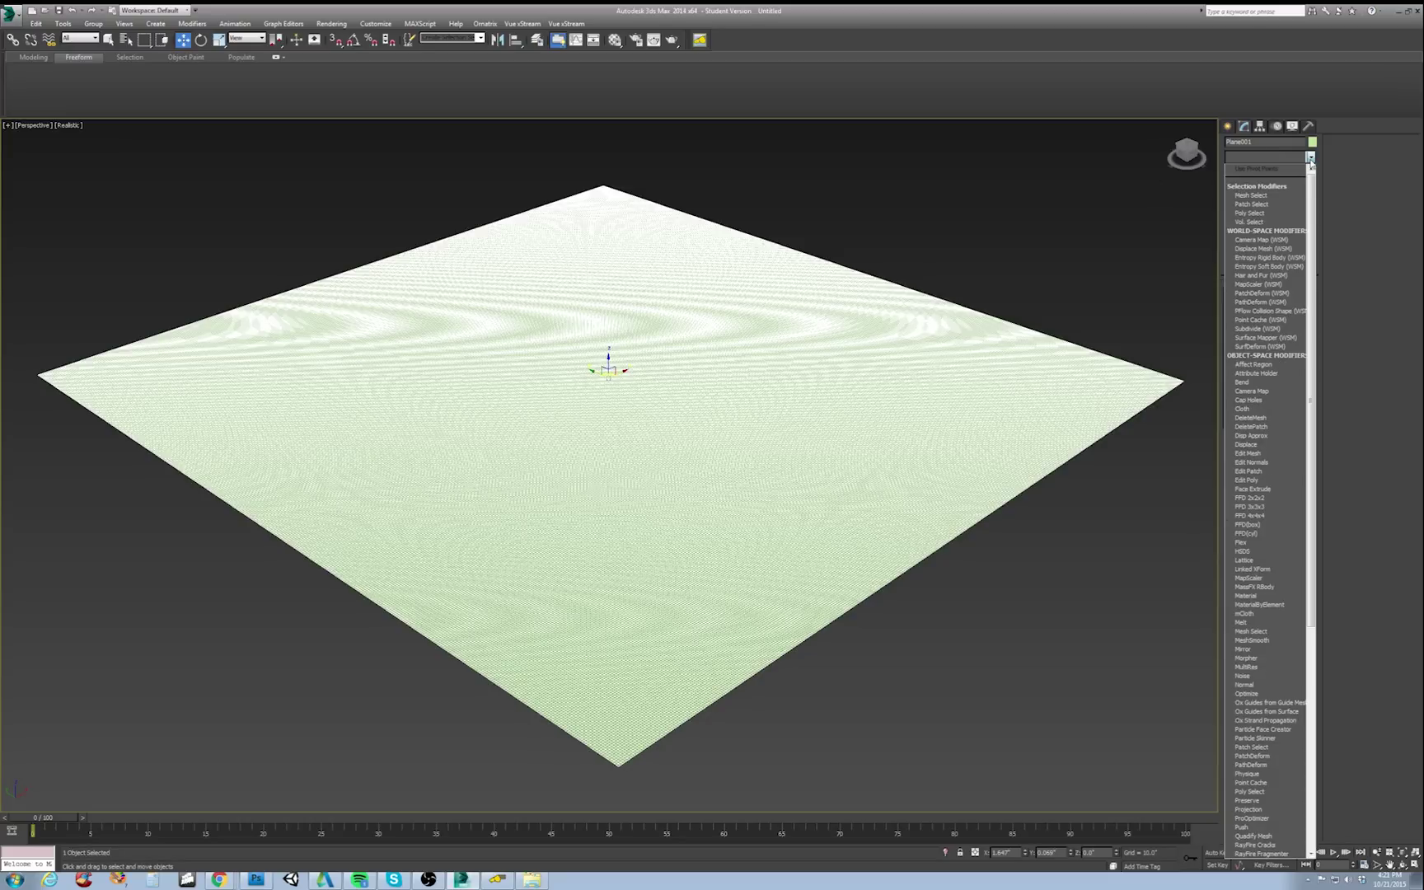
pyautogui.click(1259, 445)
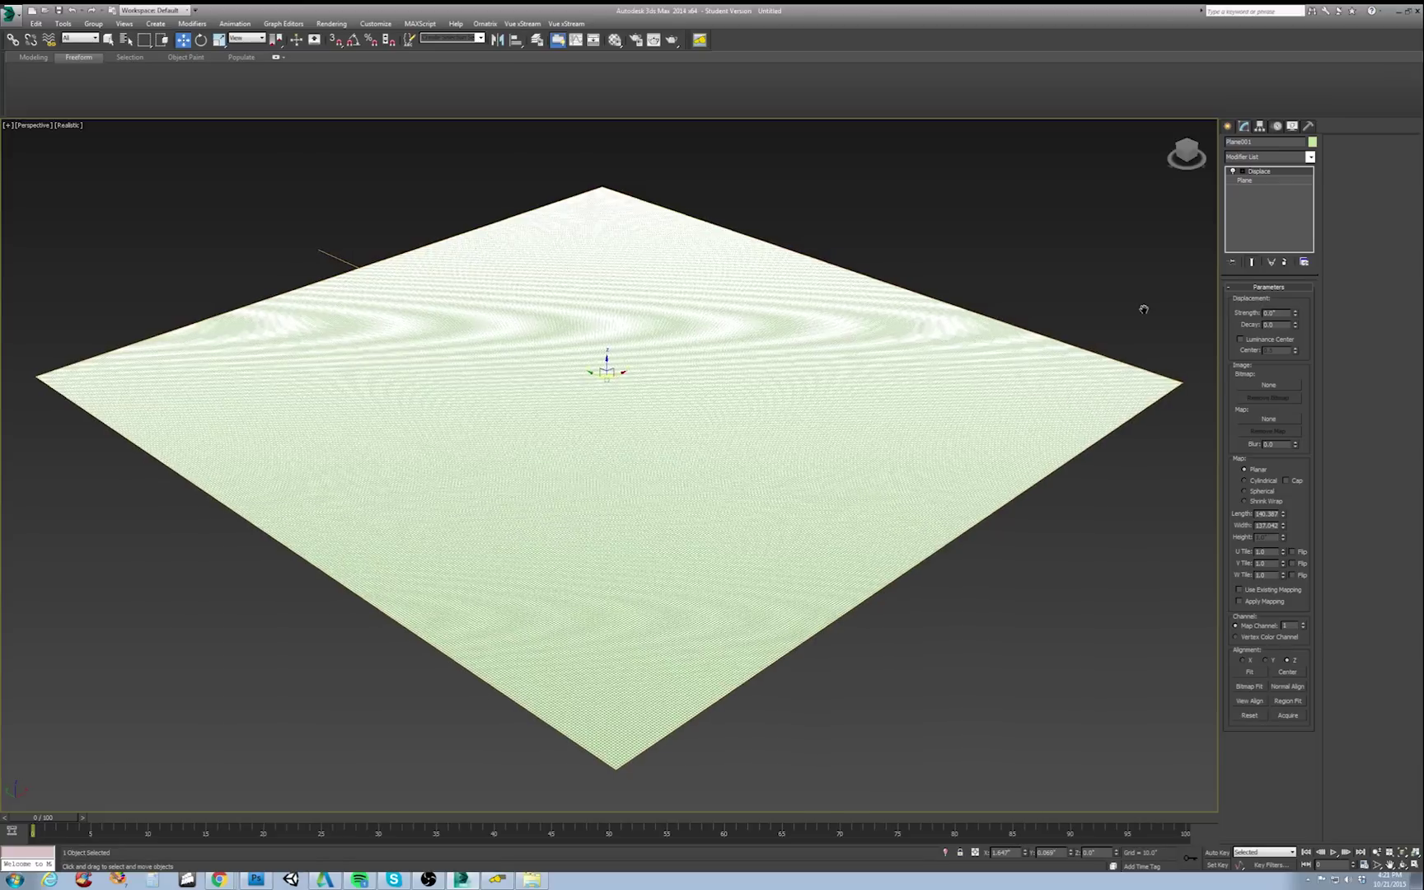
pyautogui.click(1268, 385)
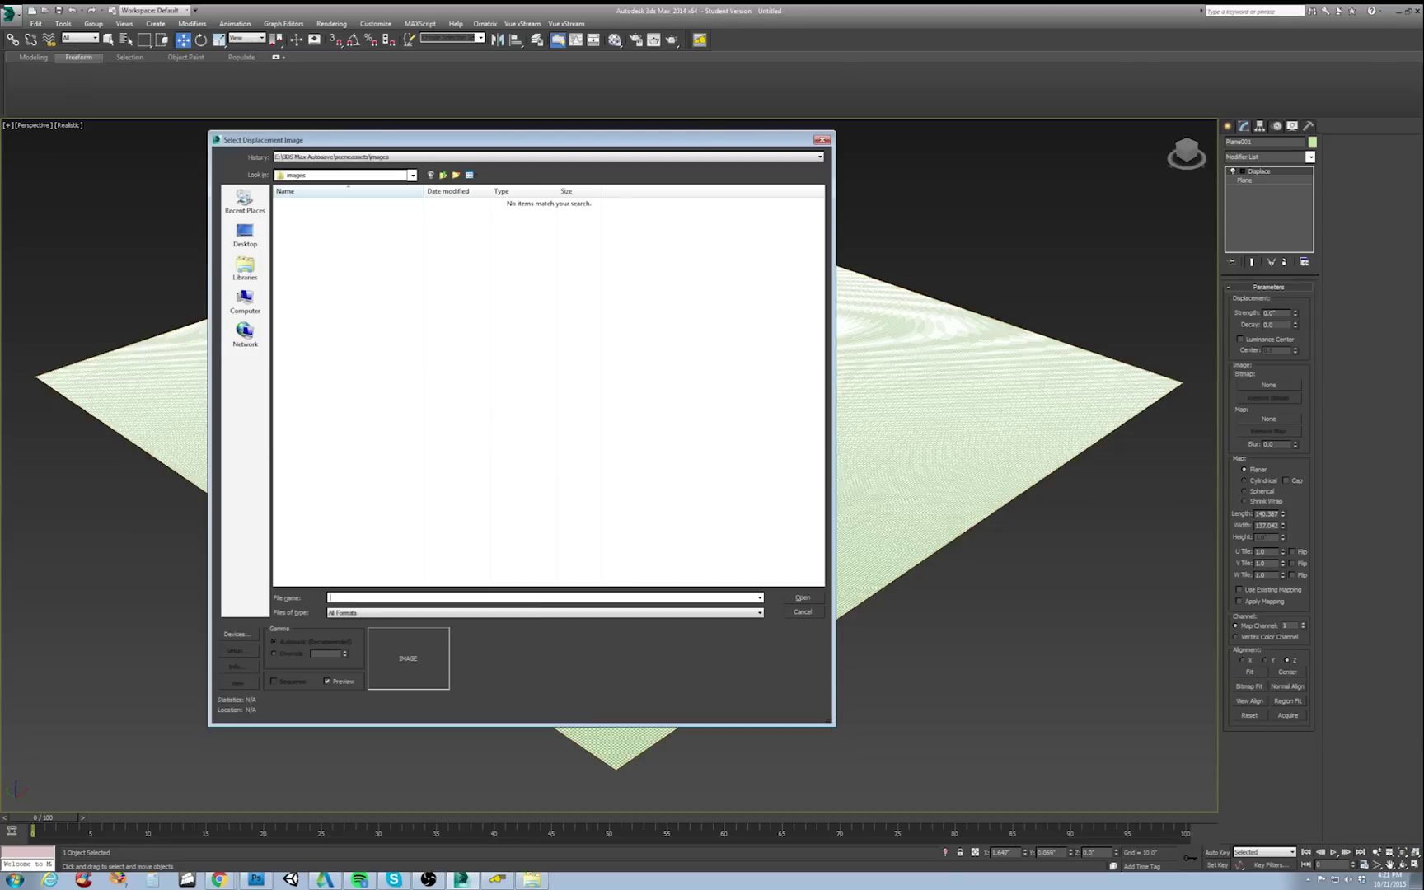
# Load Ripple_Few.mov from the E: drive's Dropbox folder RagdollStudios > Tutorials > Many Ripples as the displacement bitmap
pyautogui.click(245, 301)
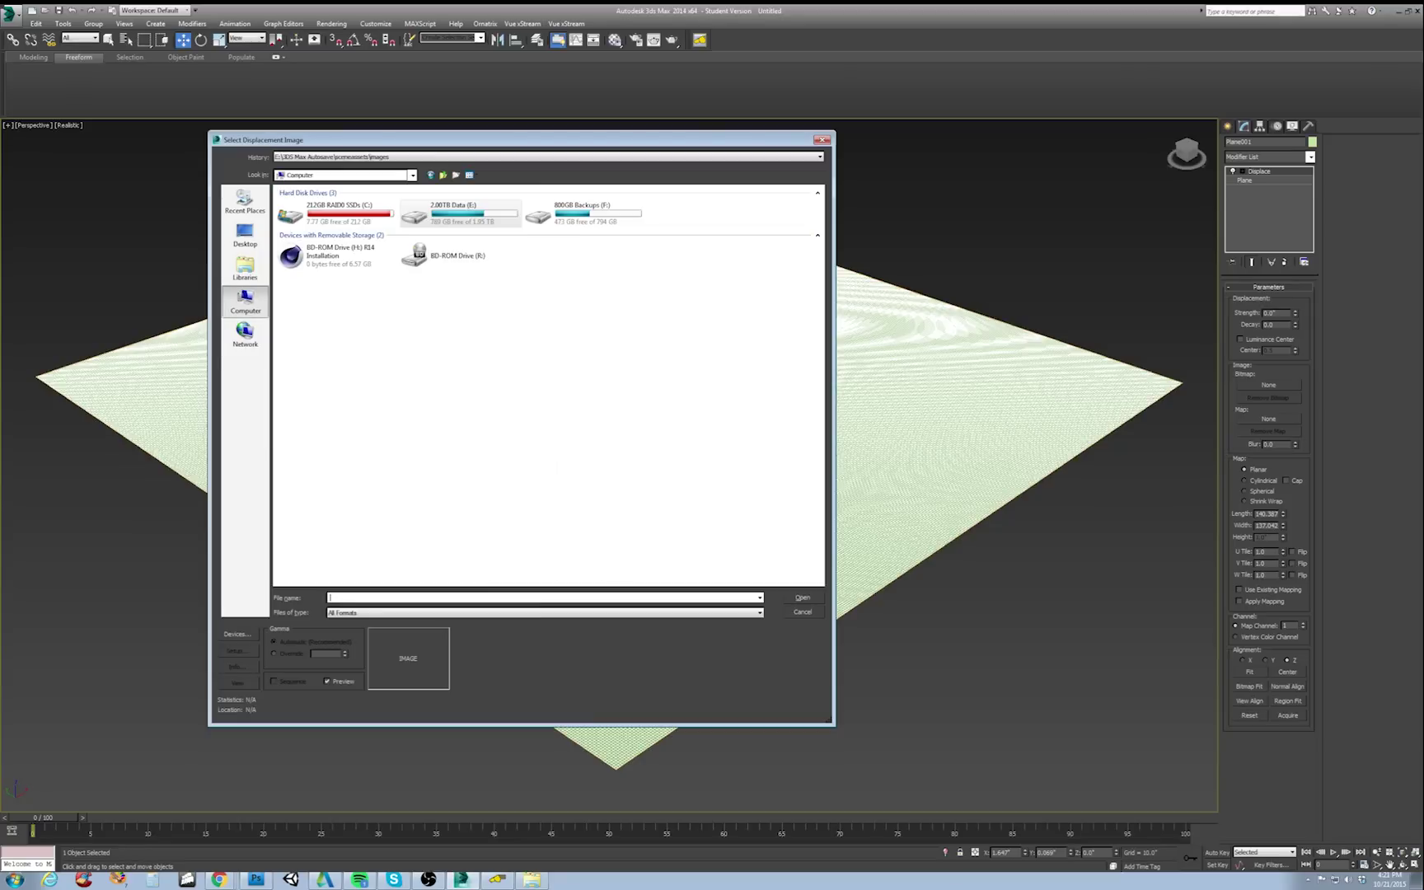
pyautogui.doubleClick(453, 213)
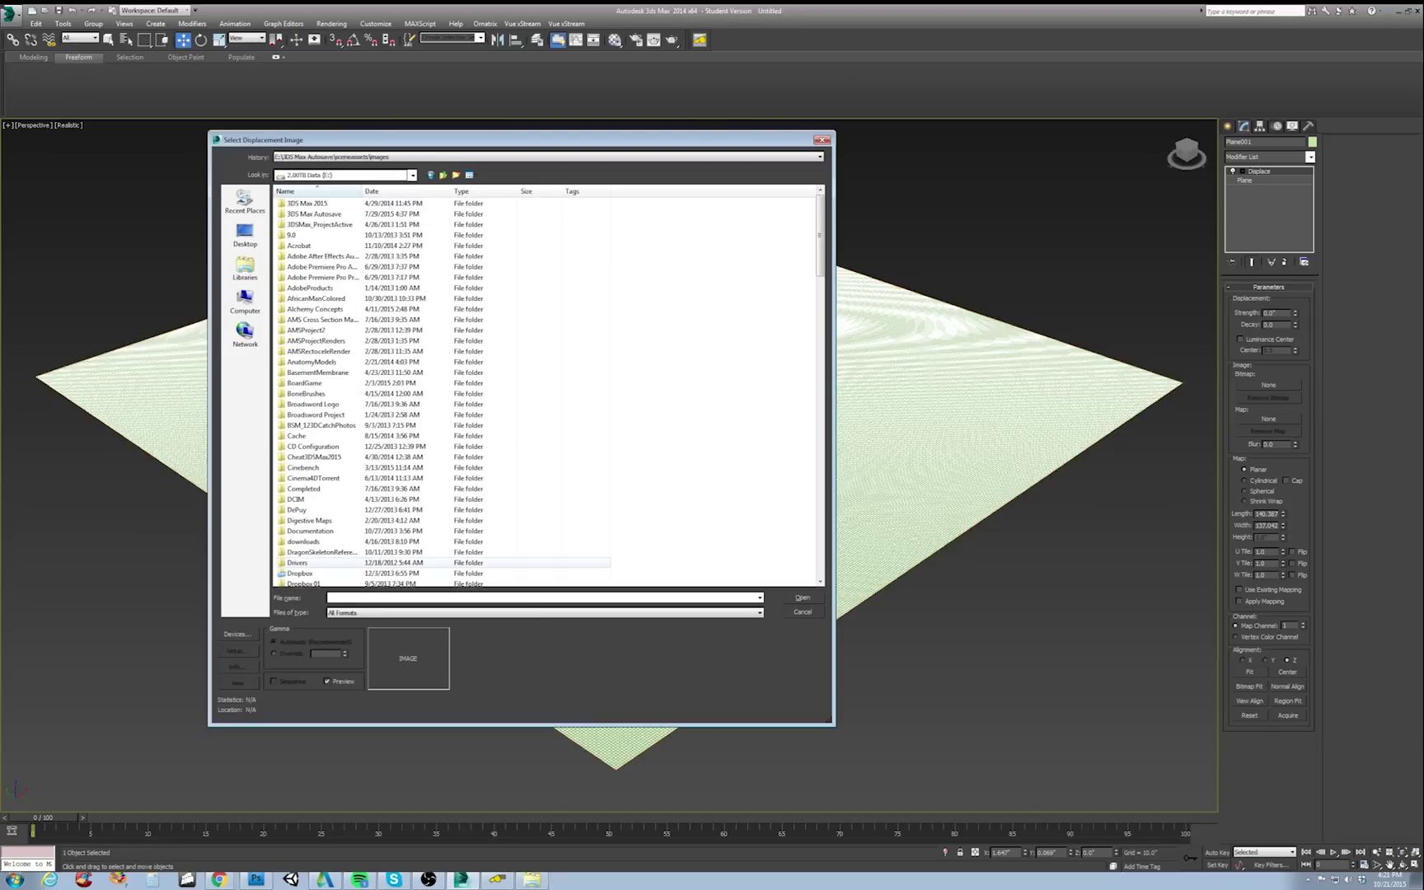
pyautogui.click(412, 574)
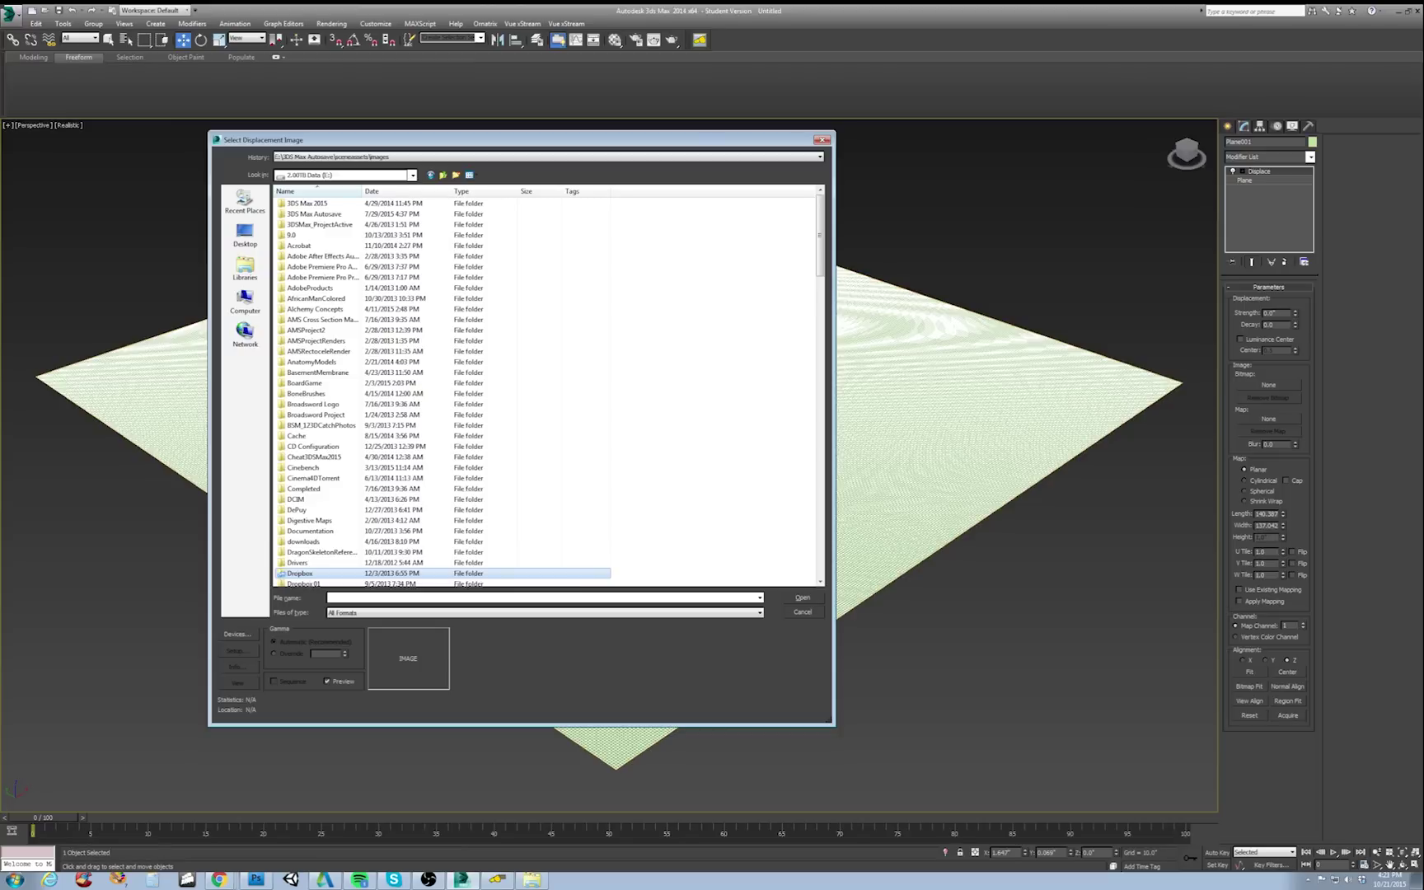
pyautogui.doubleClick(413, 574)
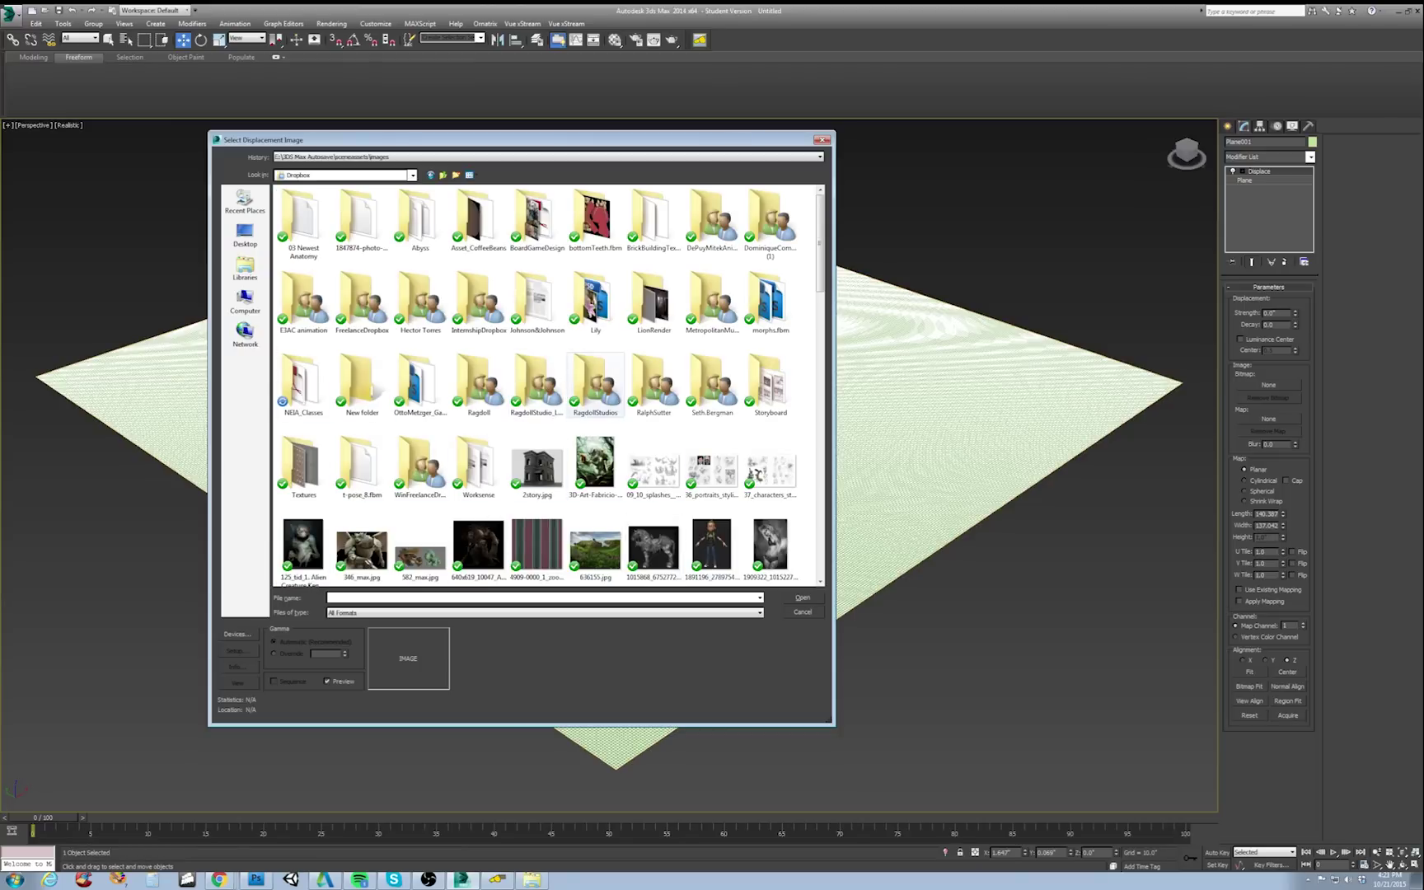
pyautogui.doubleClick(595, 383)
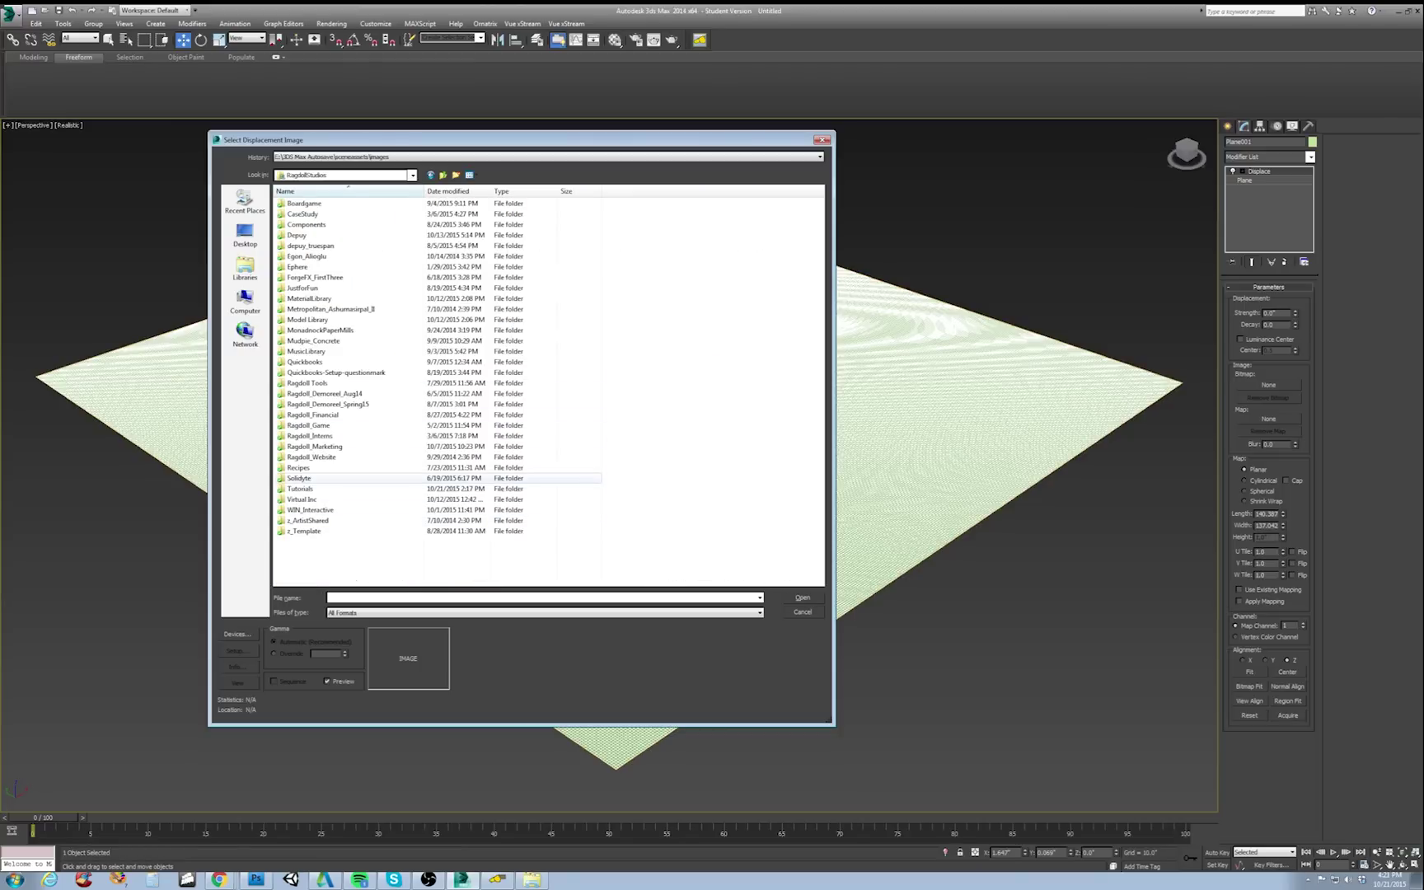
pyautogui.doubleClick(300, 489)
pyautogui.click(307, 224)
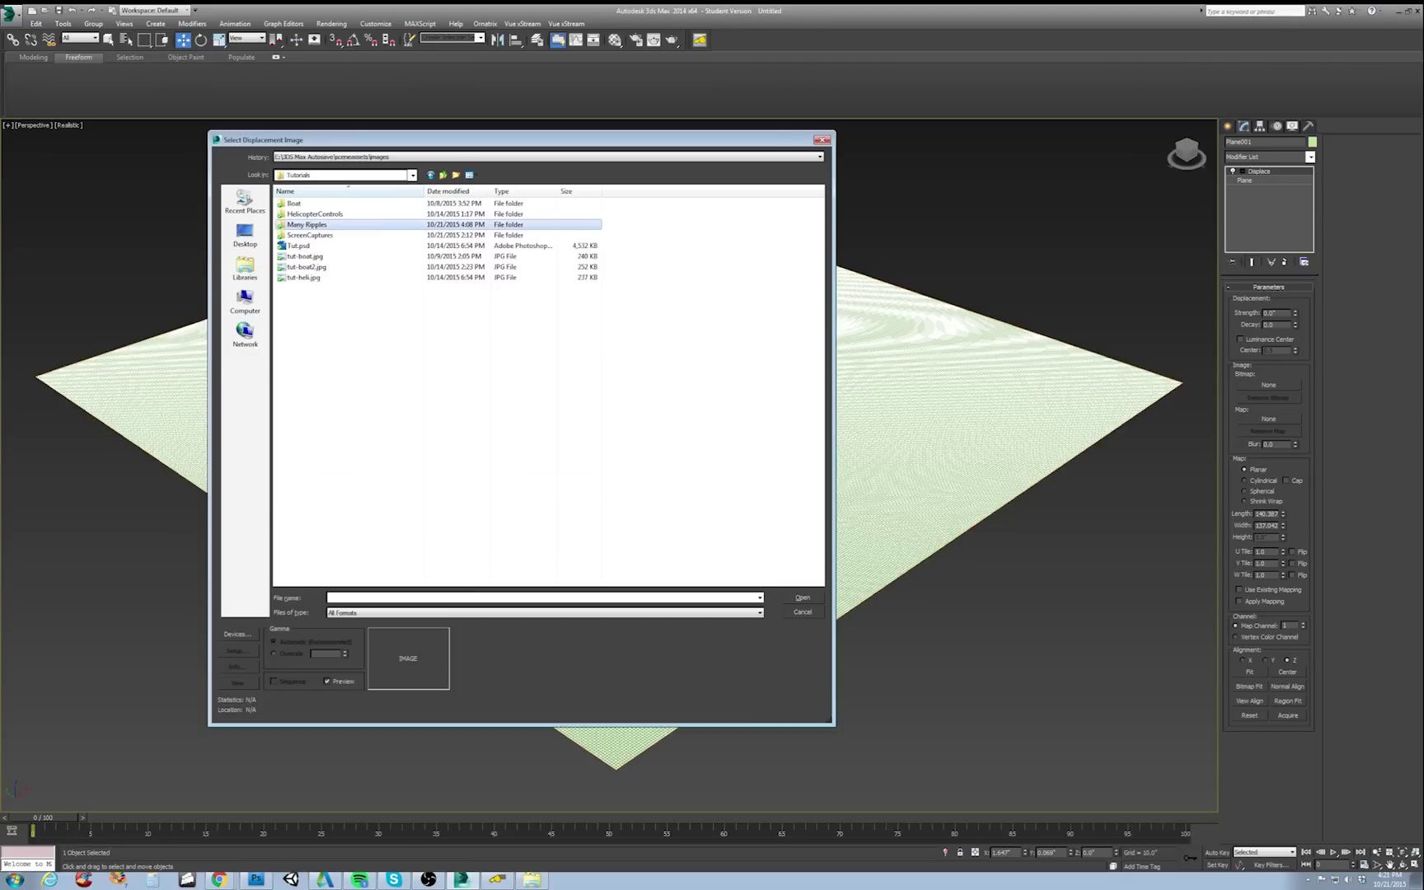
pyautogui.doubleClick(306, 225)
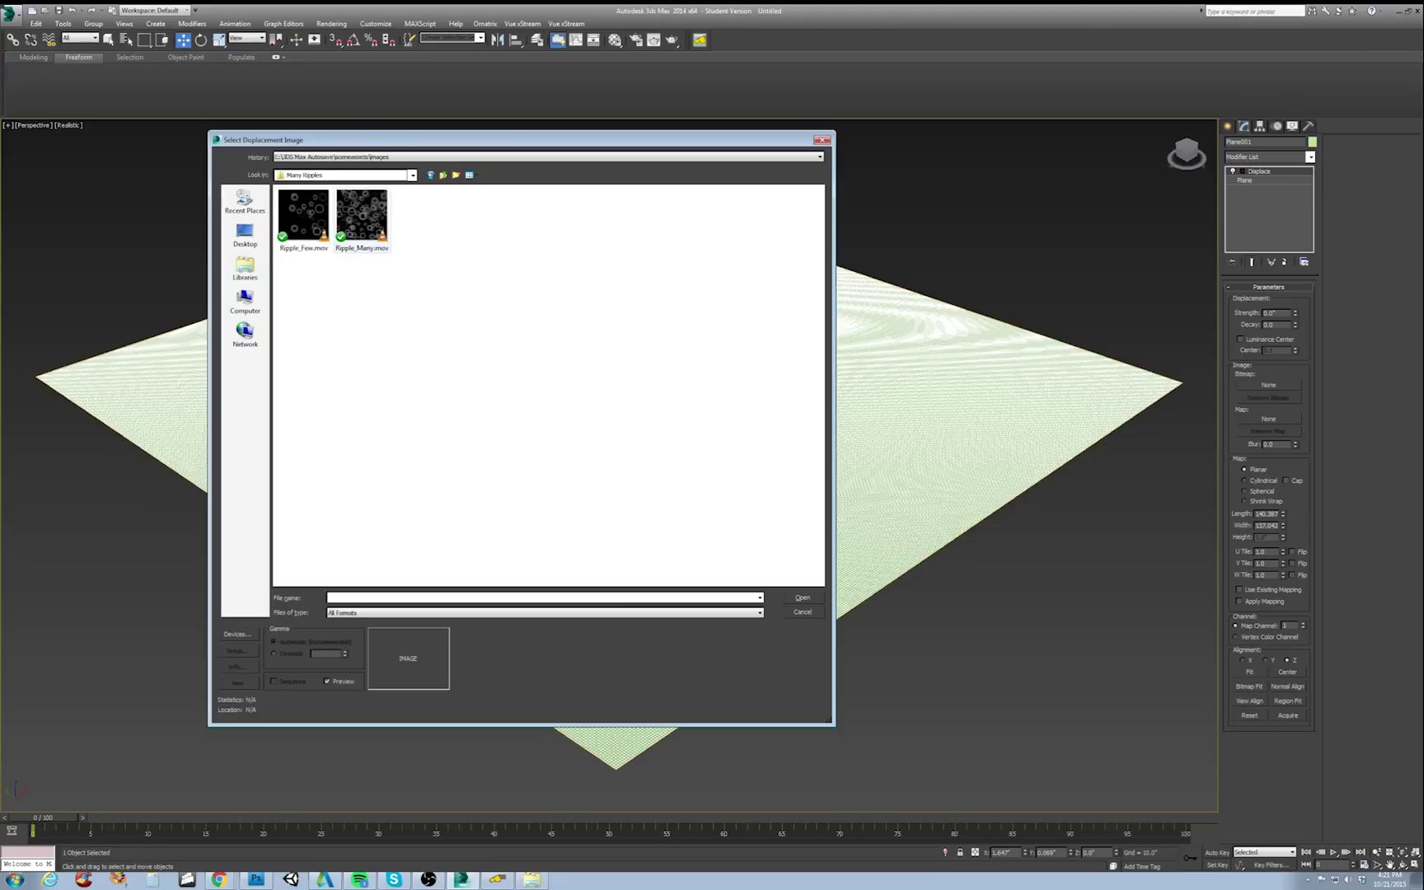
pyautogui.click(303, 221)
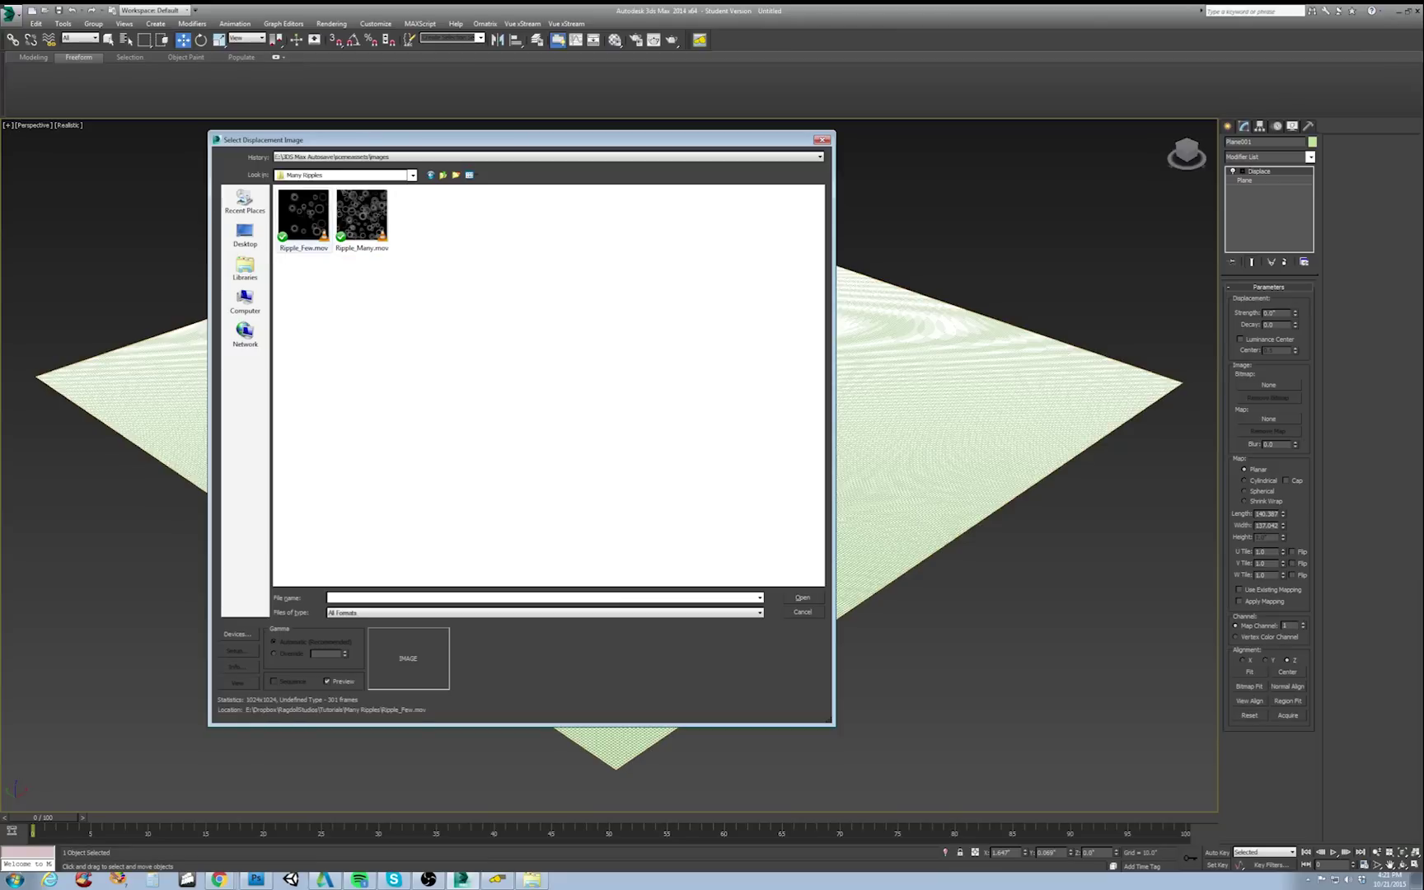
pyautogui.doubleClick(308, 218)
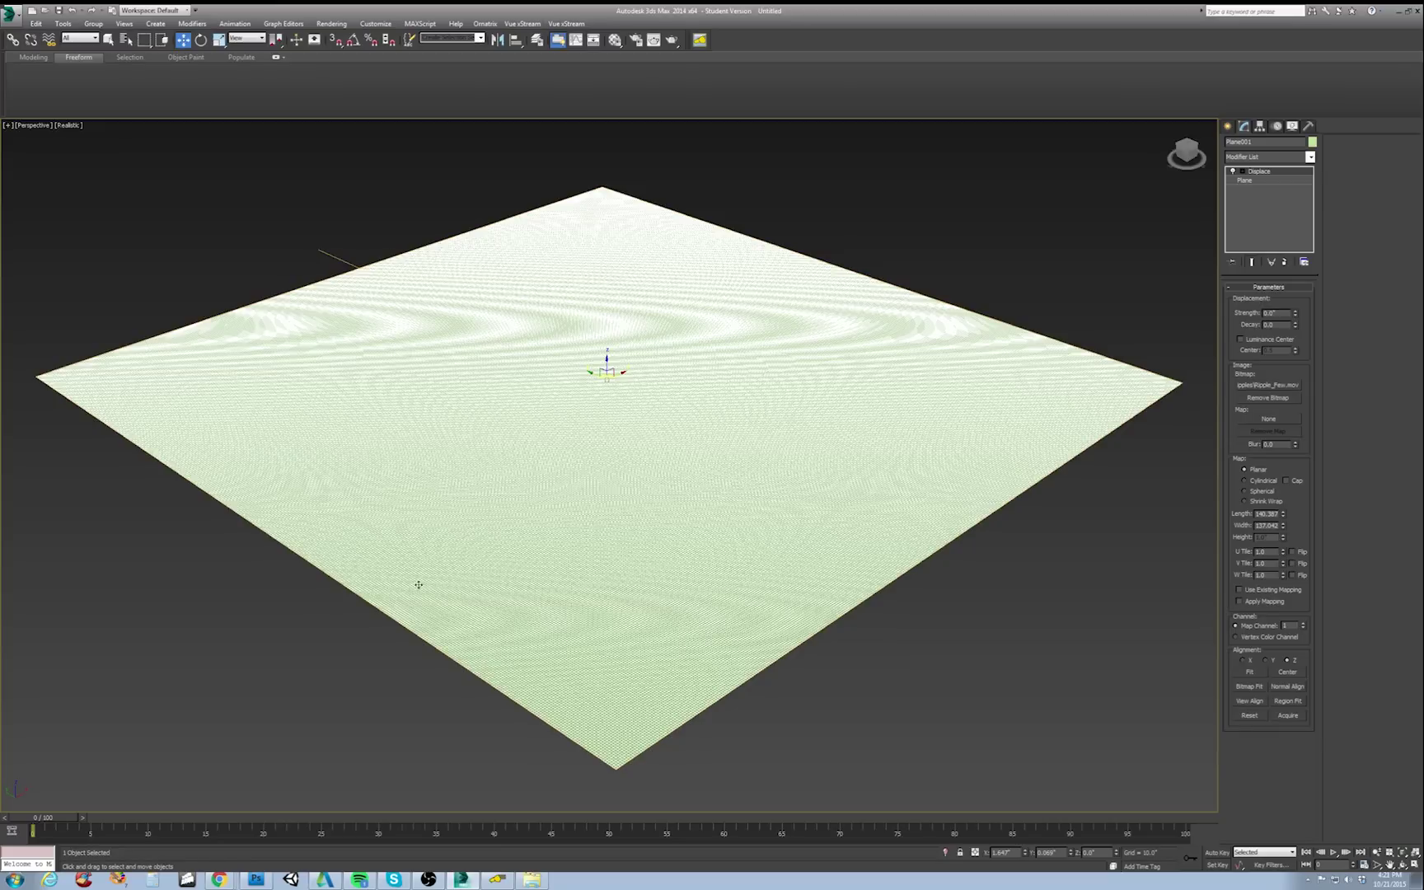
# Set the plane's Displace strength to 0.8 inches, checking the ripples at frame 23 with the plane deselected
pyautogui.click(847, 244)
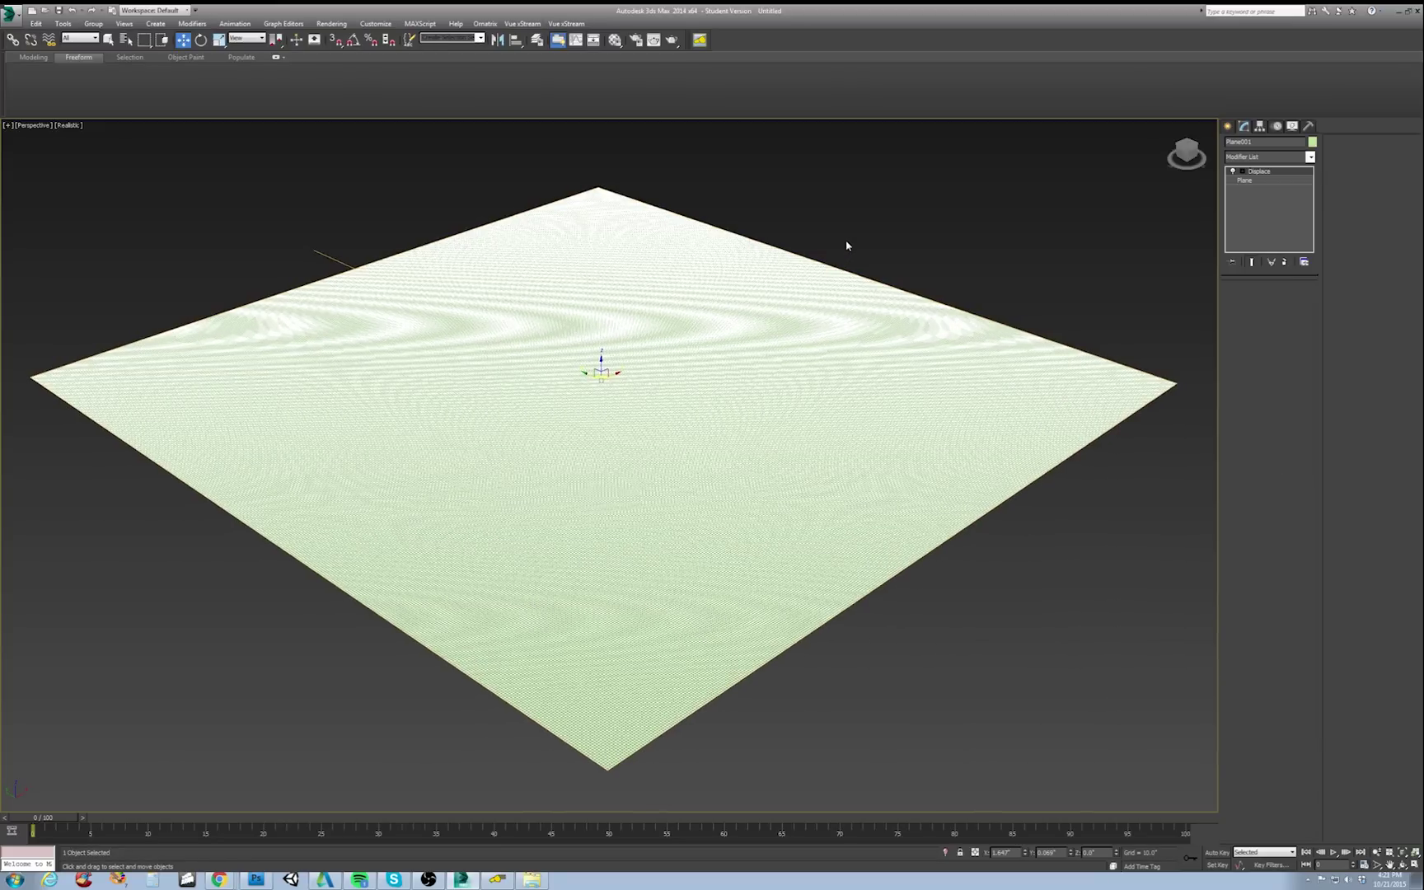
pyautogui.click(874, 435)
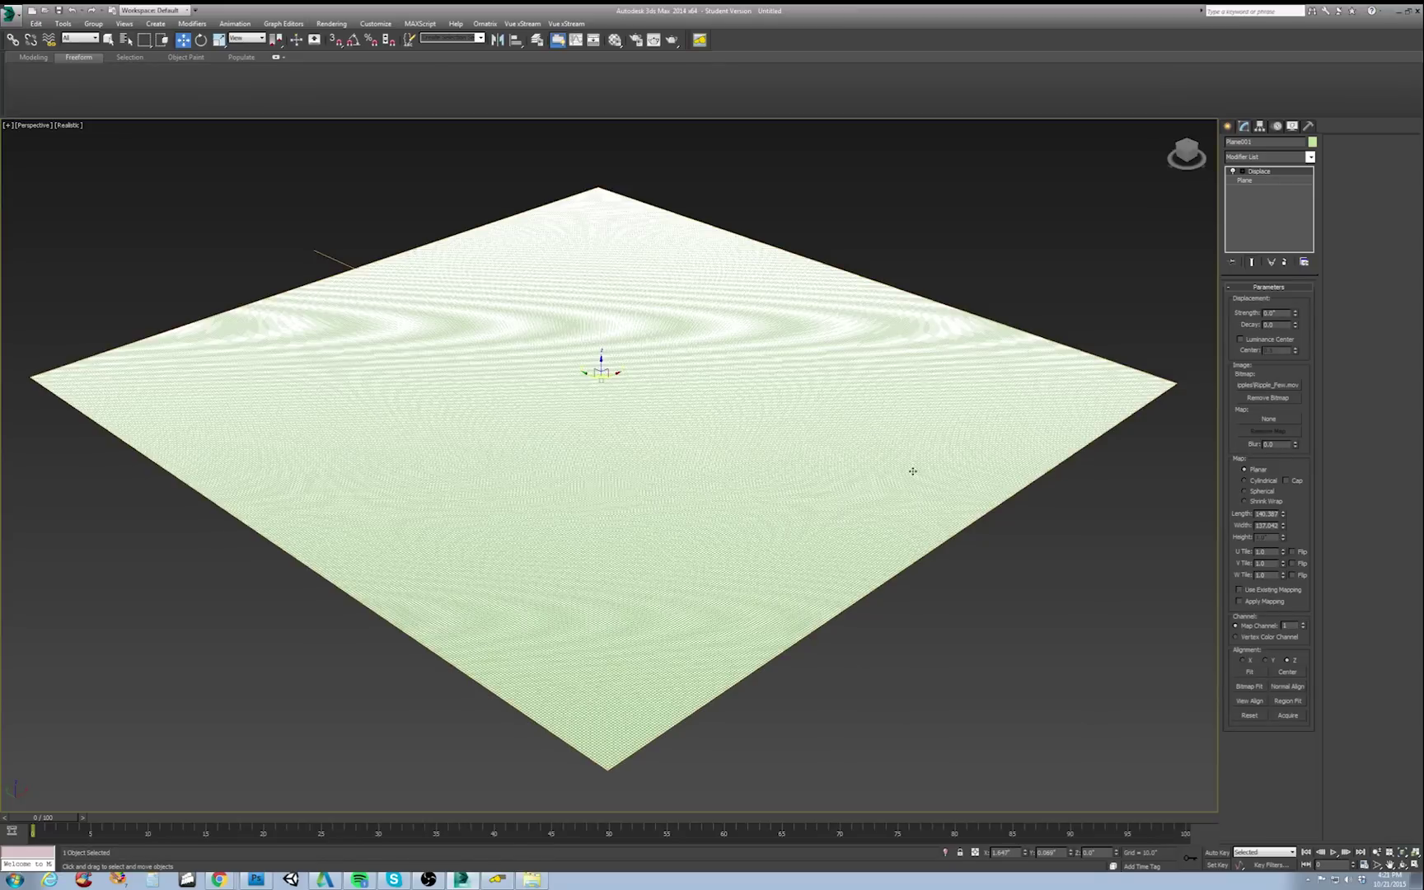
pyautogui.click(1294, 312)
pyautogui.moveTo(47, 821); pyautogui.dragTo(303, 832)
pyautogui.press('w')
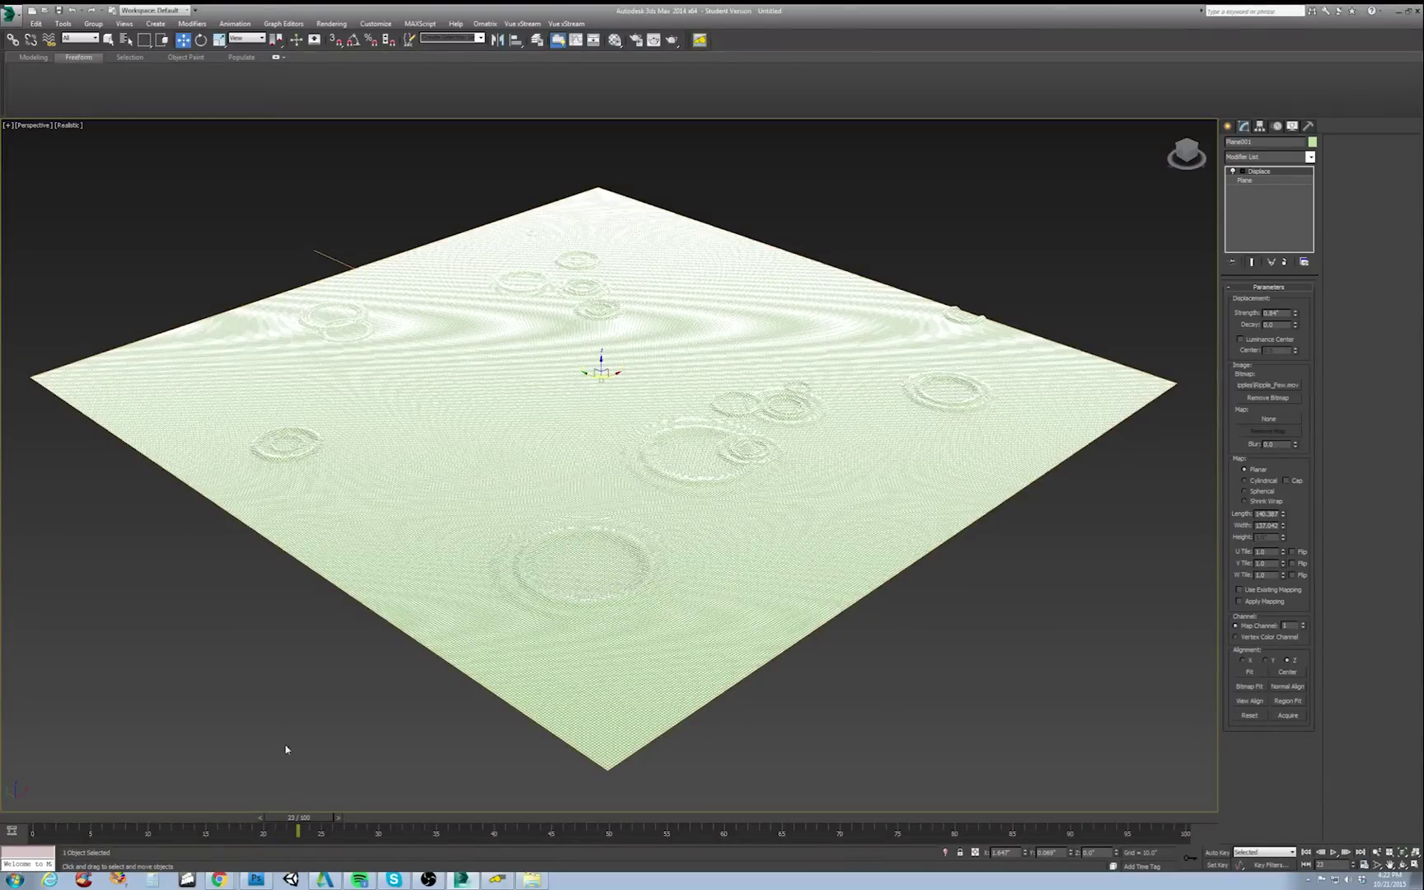
pyautogui.click(276, 746)
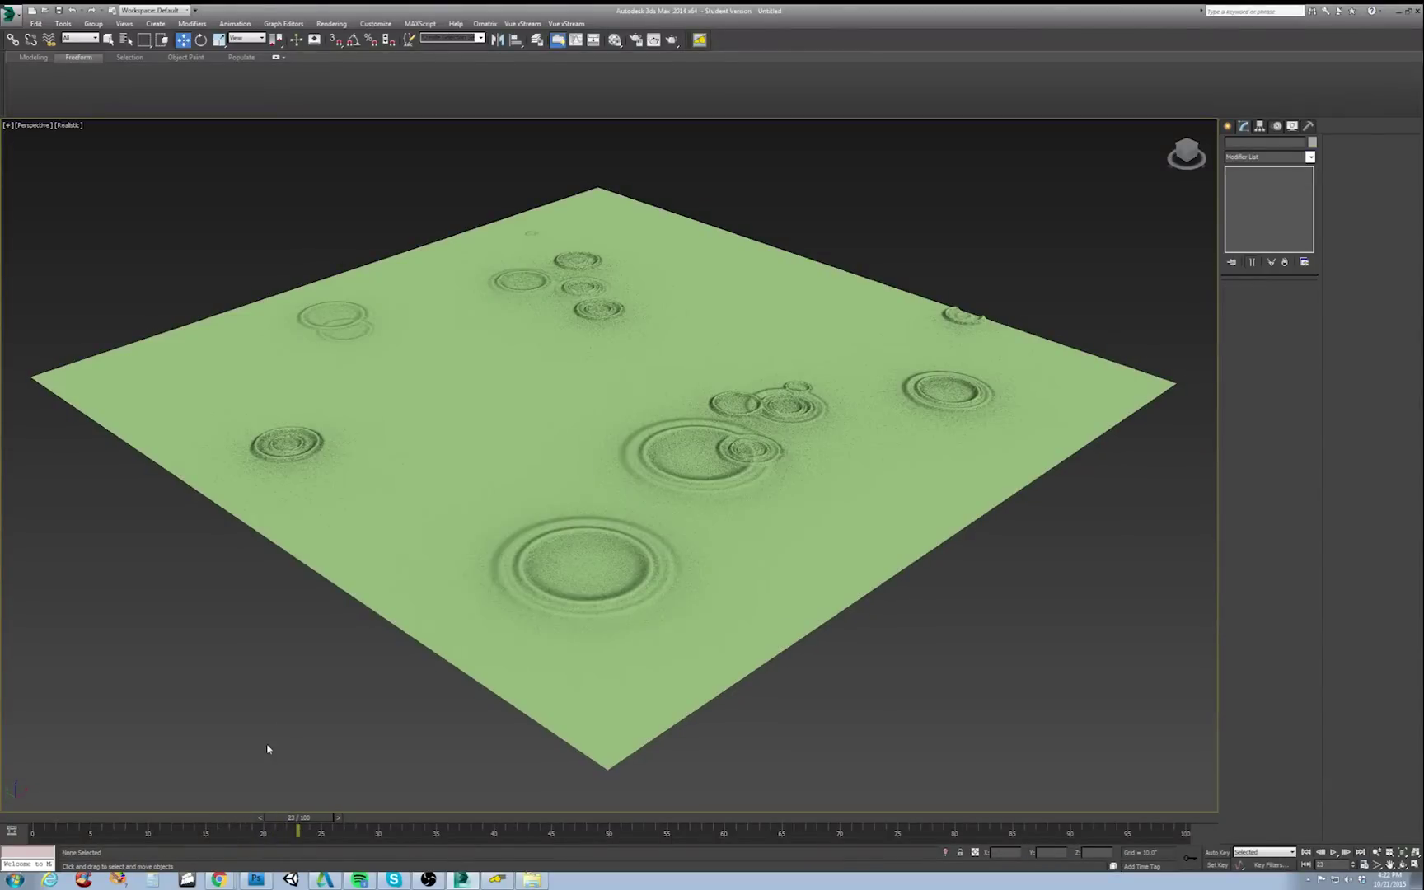
pyautogui.click(633, 319)
pyautogui.doubleClick(1289, 313)
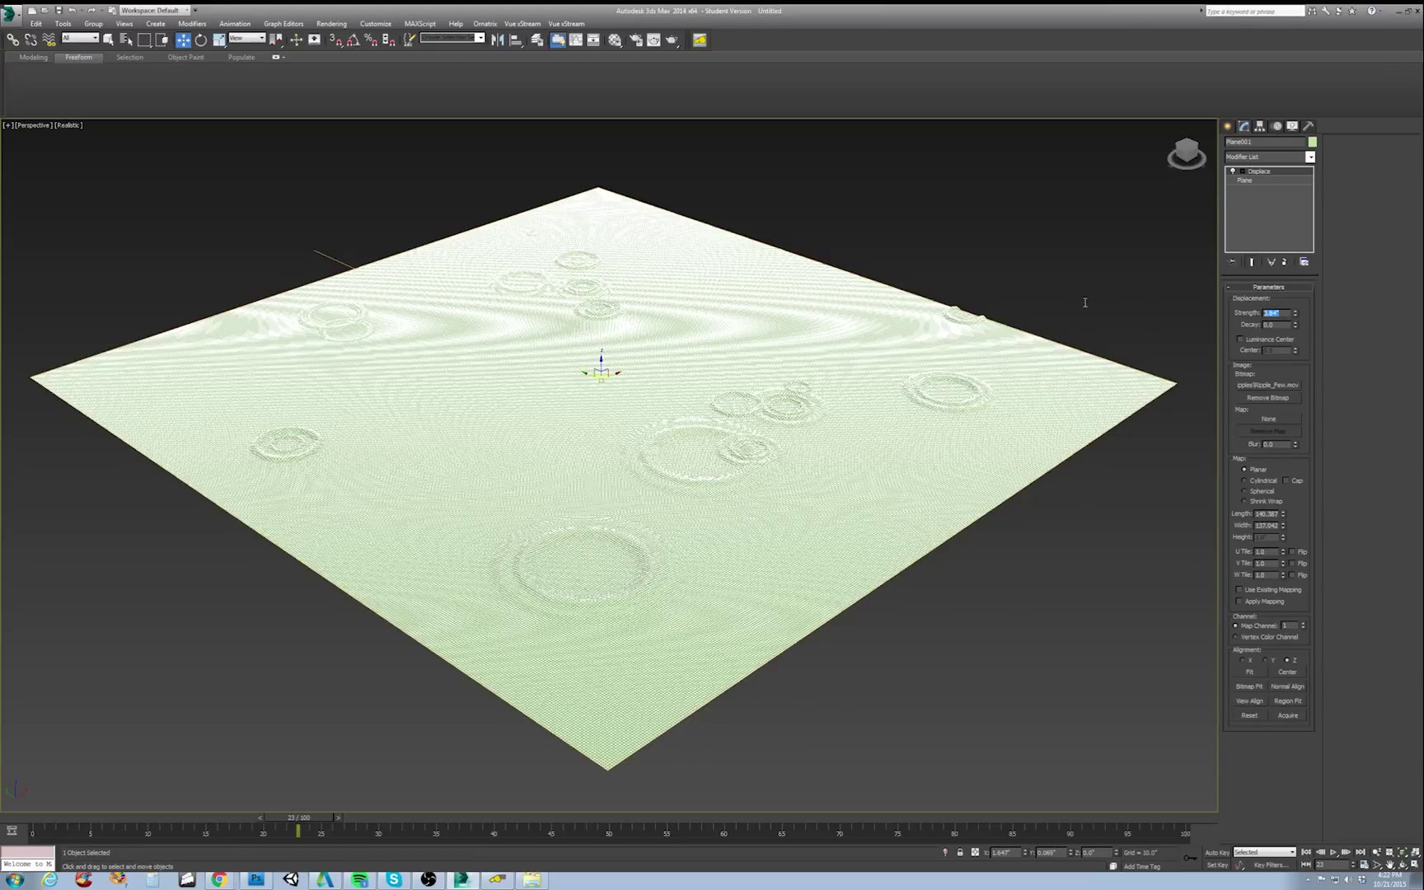
pyautogui.click(1103, 143)
# Play the ripple animation and scrub to frame 44 to examine the displaced surface
pyautogui.click(1334, 853)
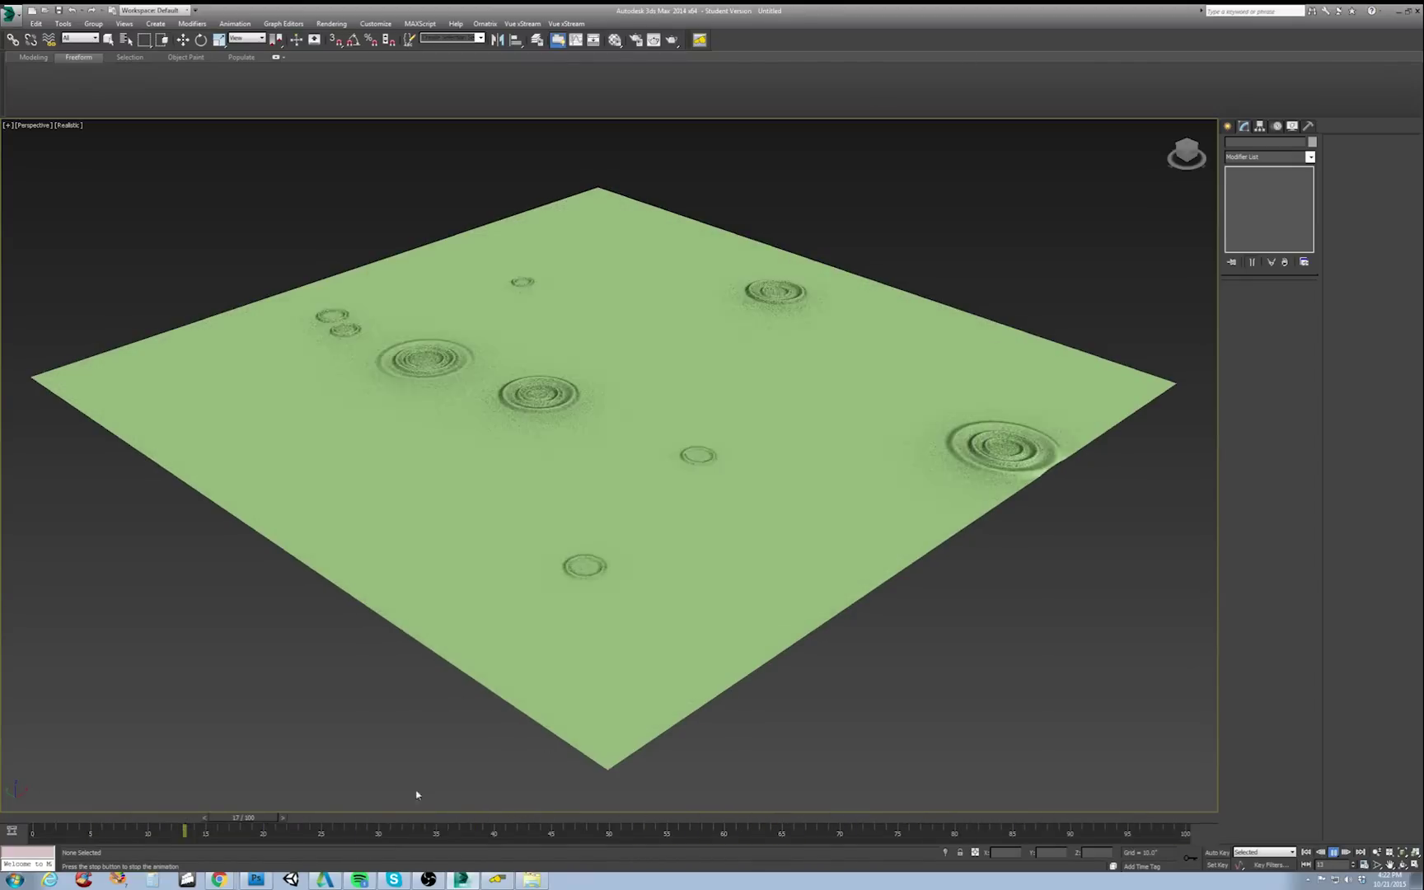
pyautogui.moveTo(84, 819); pyautogui.dragTo(543, 834)
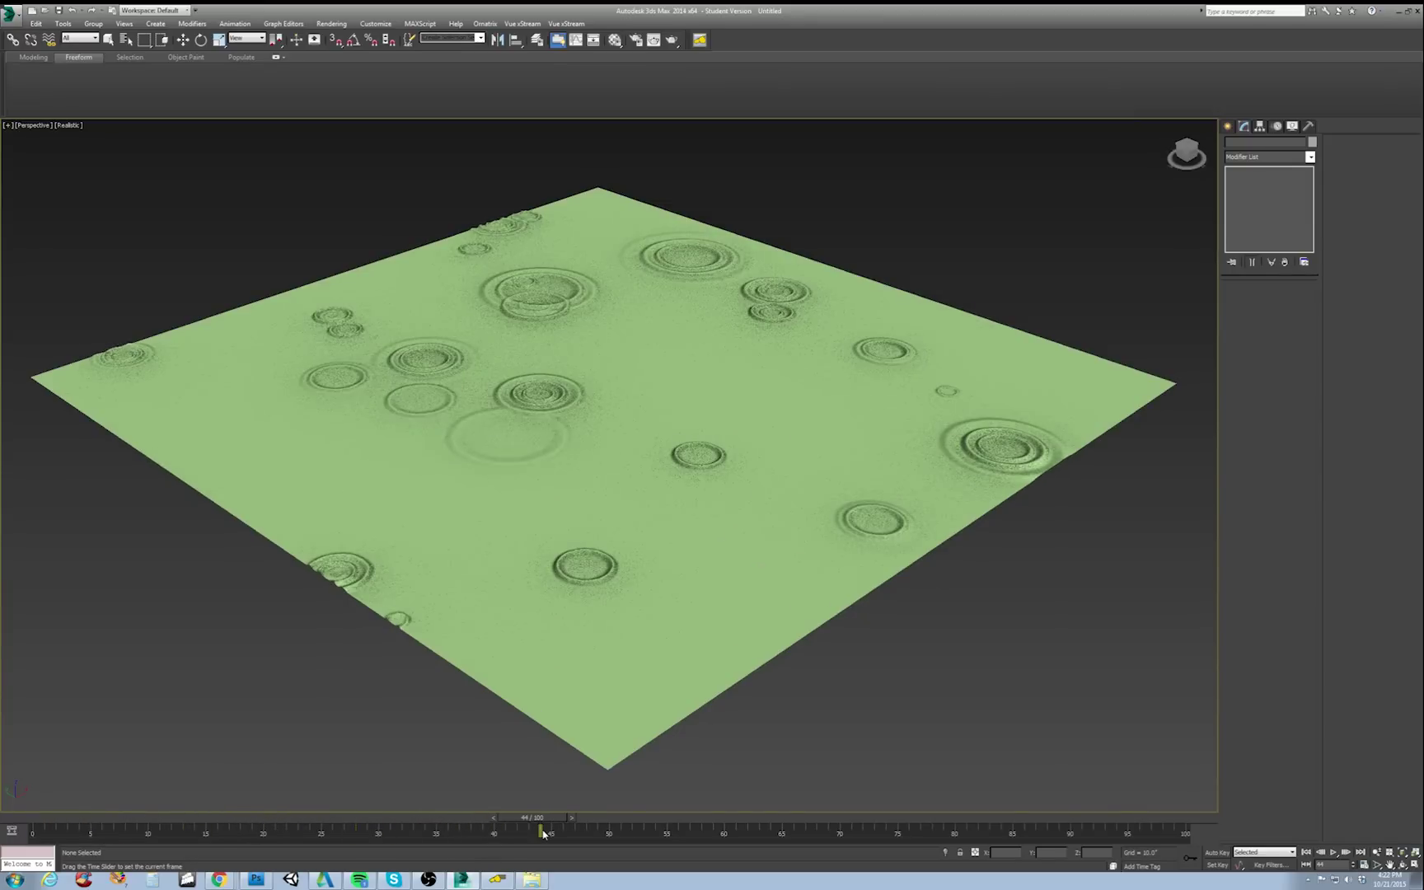
pyautogui.press('w')
pyautogui.moveTo(531, 738); pyautogui.dragTo(525, 747, button='middle')
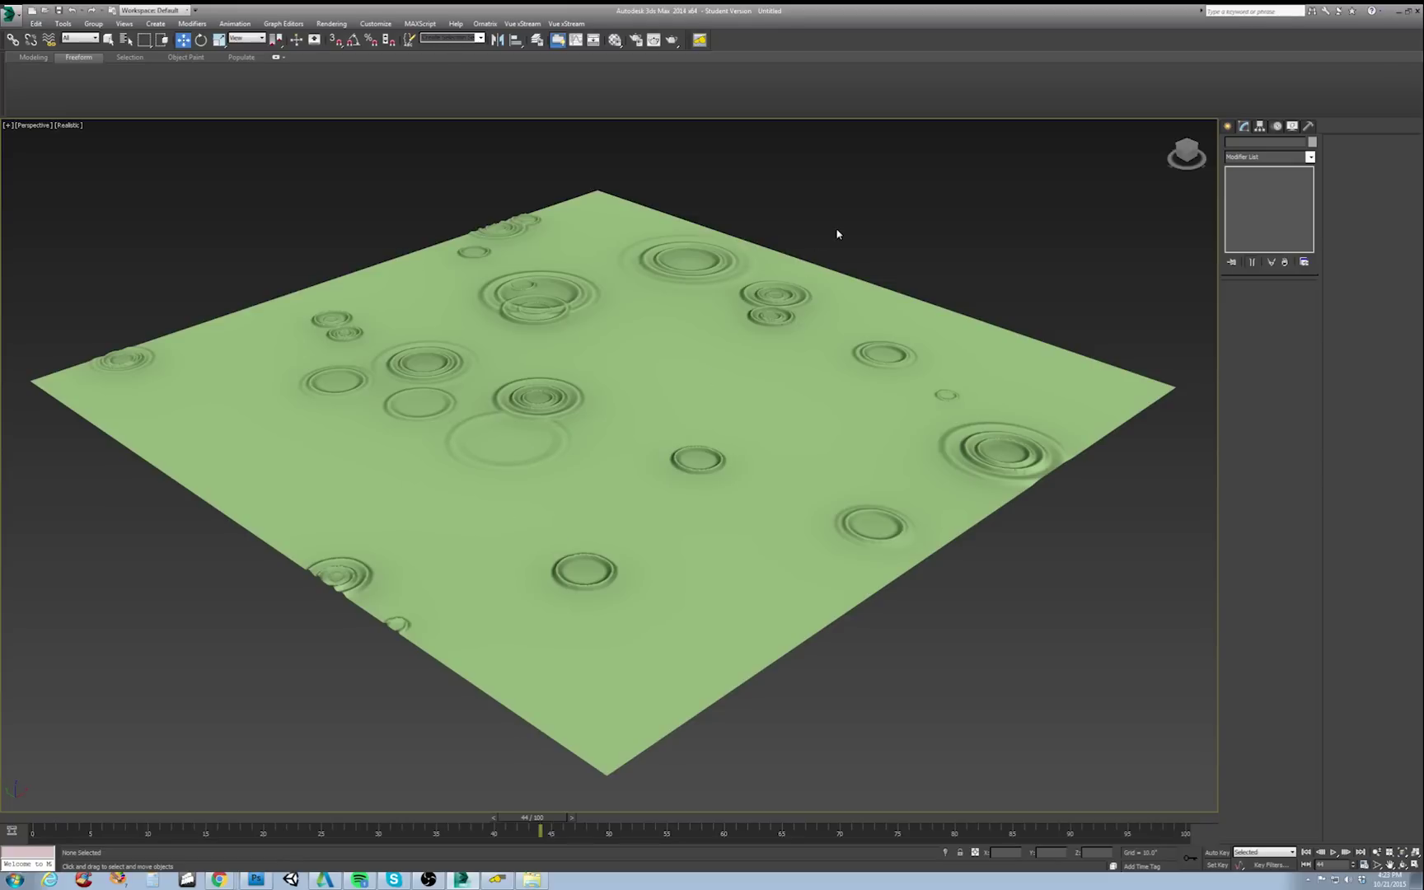
# Add a Point Cache modifier to the plane above Displace
pyautogui.click(787, 342)
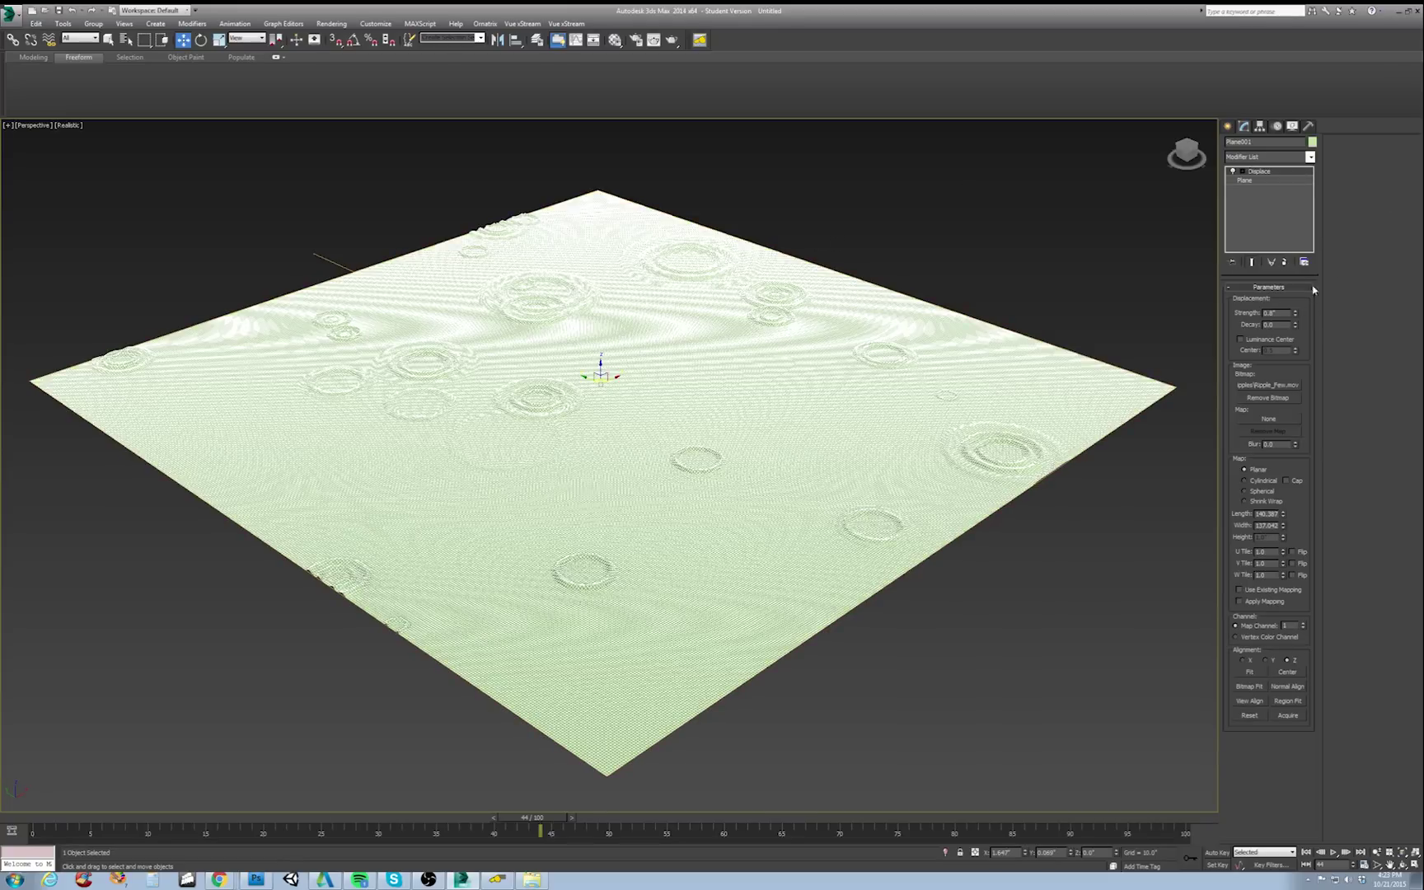
pyautogui.click(1310, 159)
pyautogui.scroll(-2, 1287, 651)
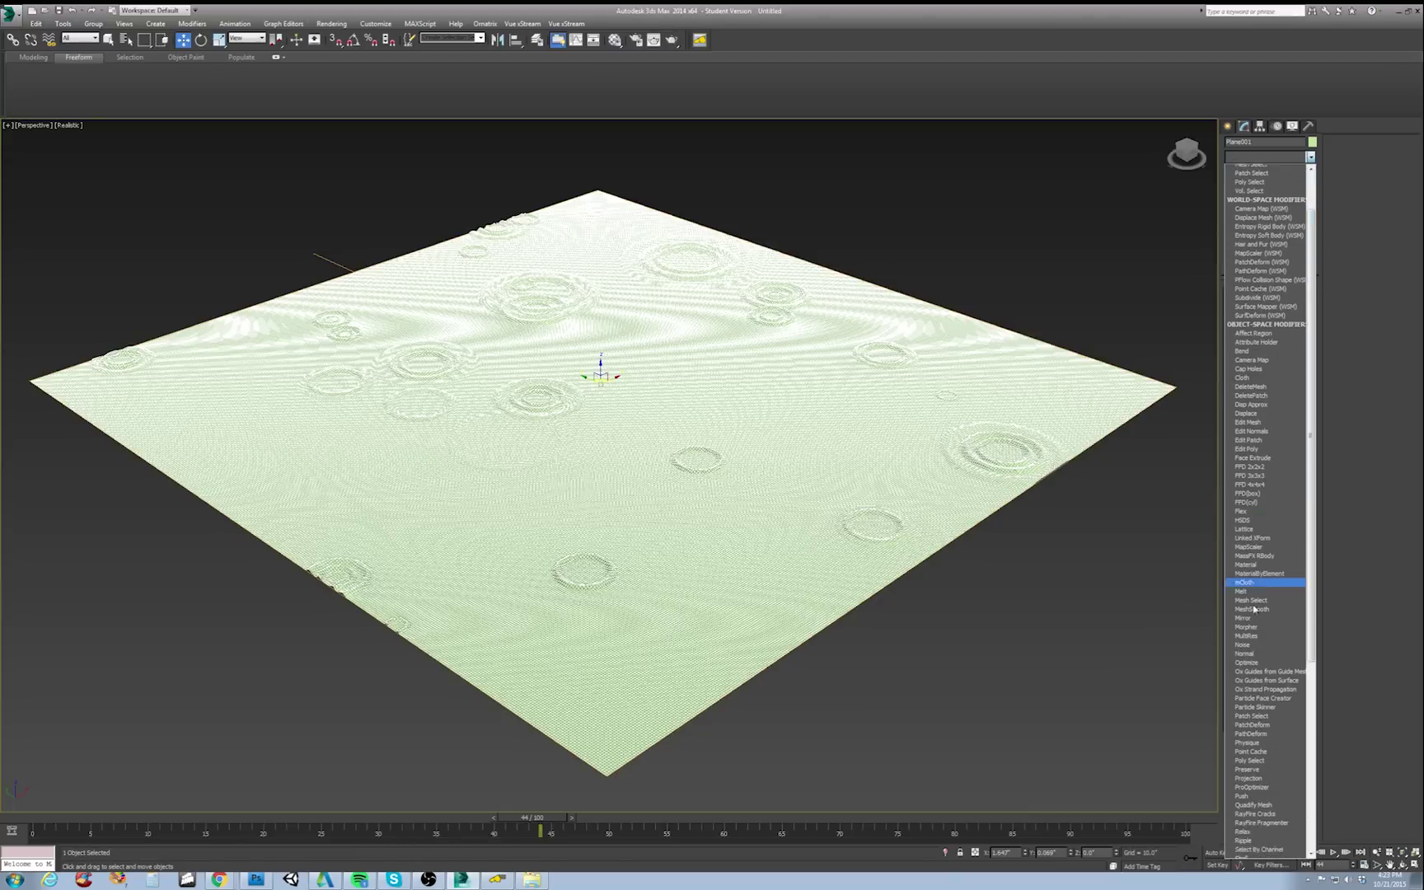
pyautogui.scroll(10, 1273, 380)
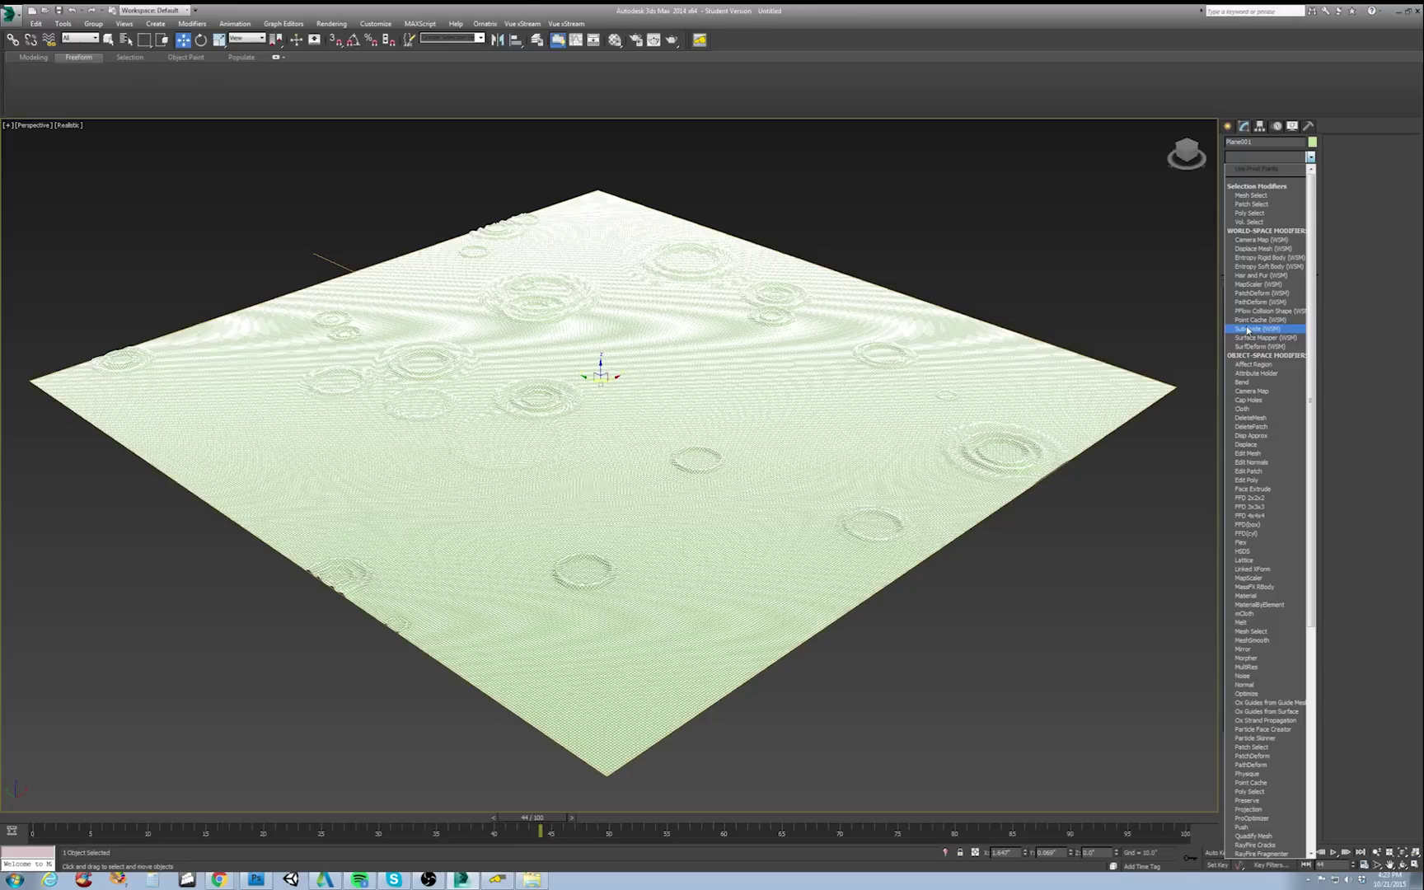
pyautogui.scroll(-5, 1247, 330)
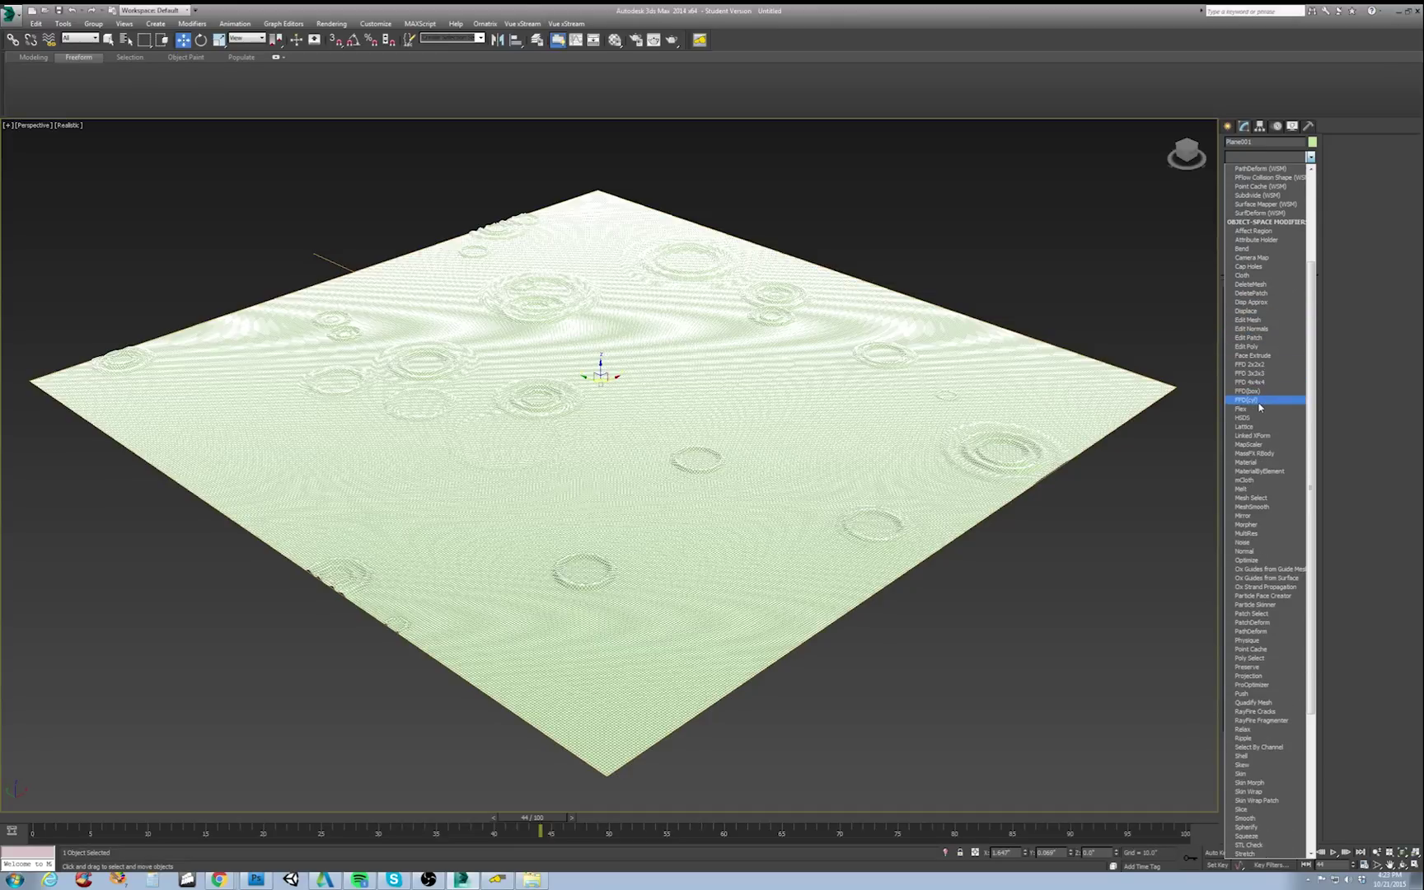
pyautogui.scroll(-8, 1259, 406)
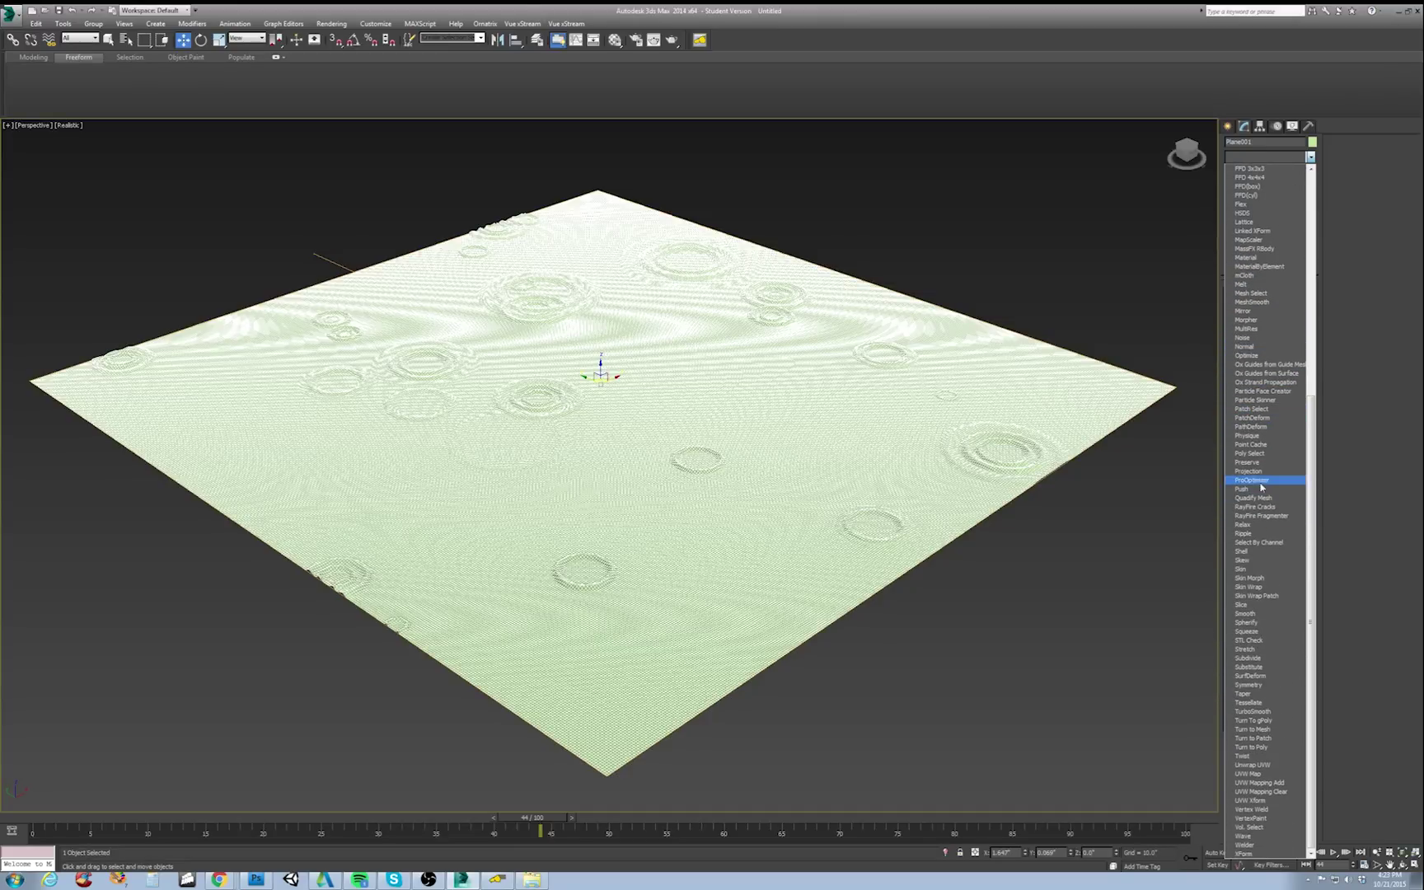
pyautogui.click(1254, 444)
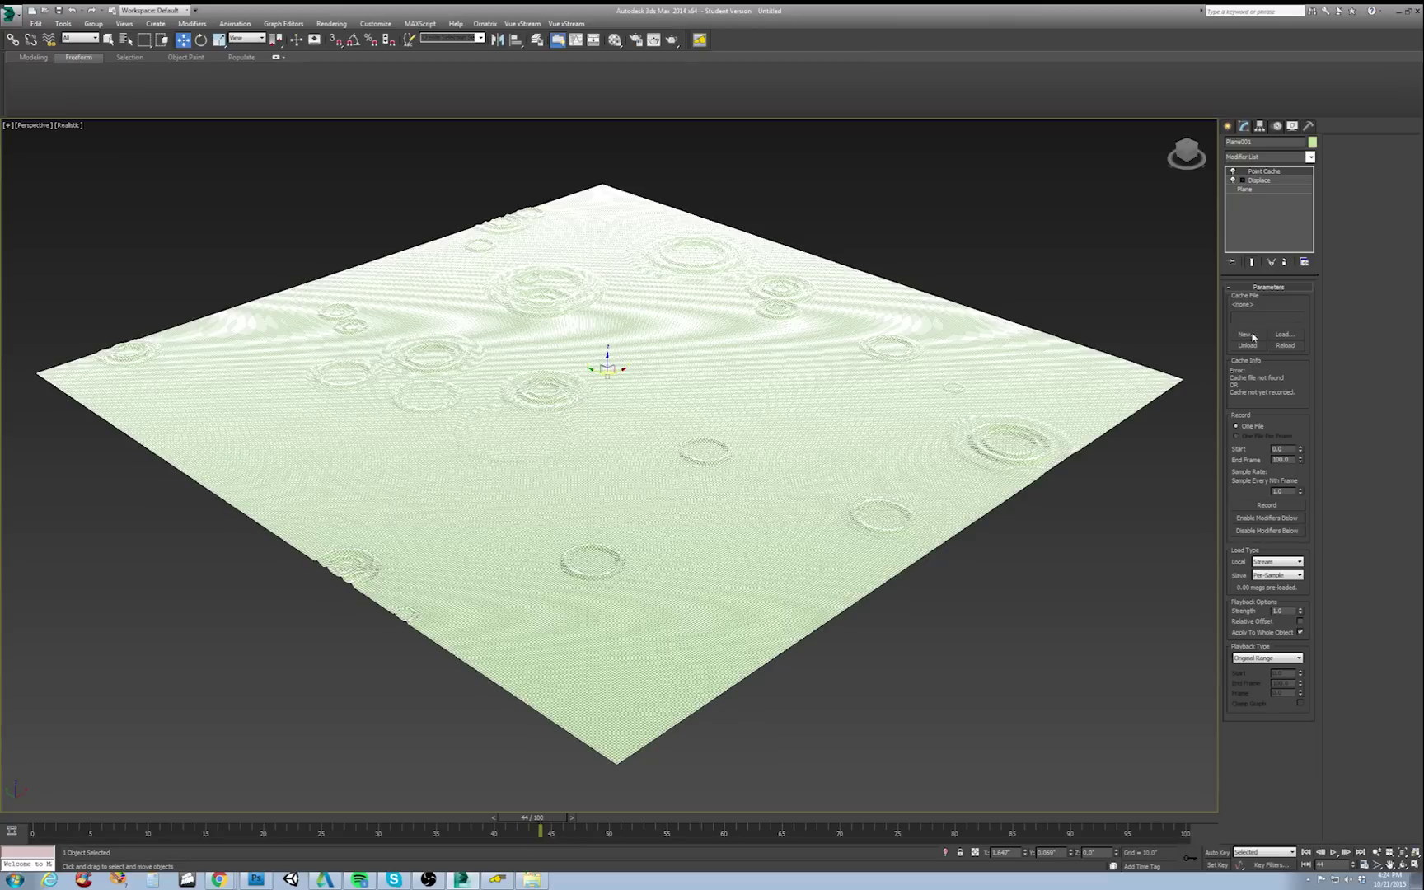
# Start a new point cache file and delete the existing Plane001.xml from the Many Ripples folder
pyautogui.click(1251, 335)
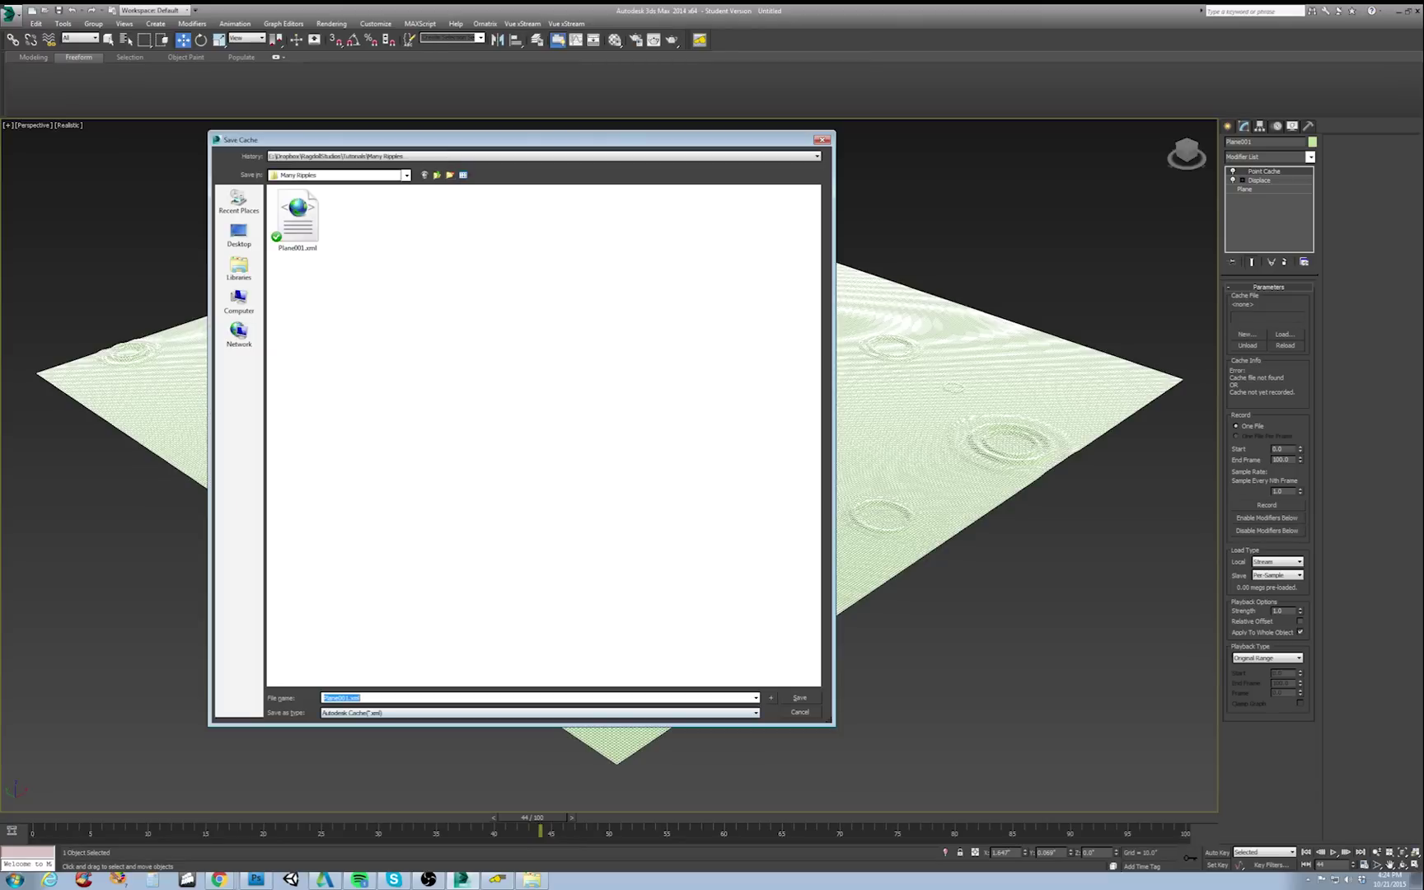
pyautogui.moveTo(347, 699); pyautogui.dragTo(322, 698)
pyautogui.press('BackSpace')
pyautogui.write('Ripple')
pyautogui.click(300, 218)
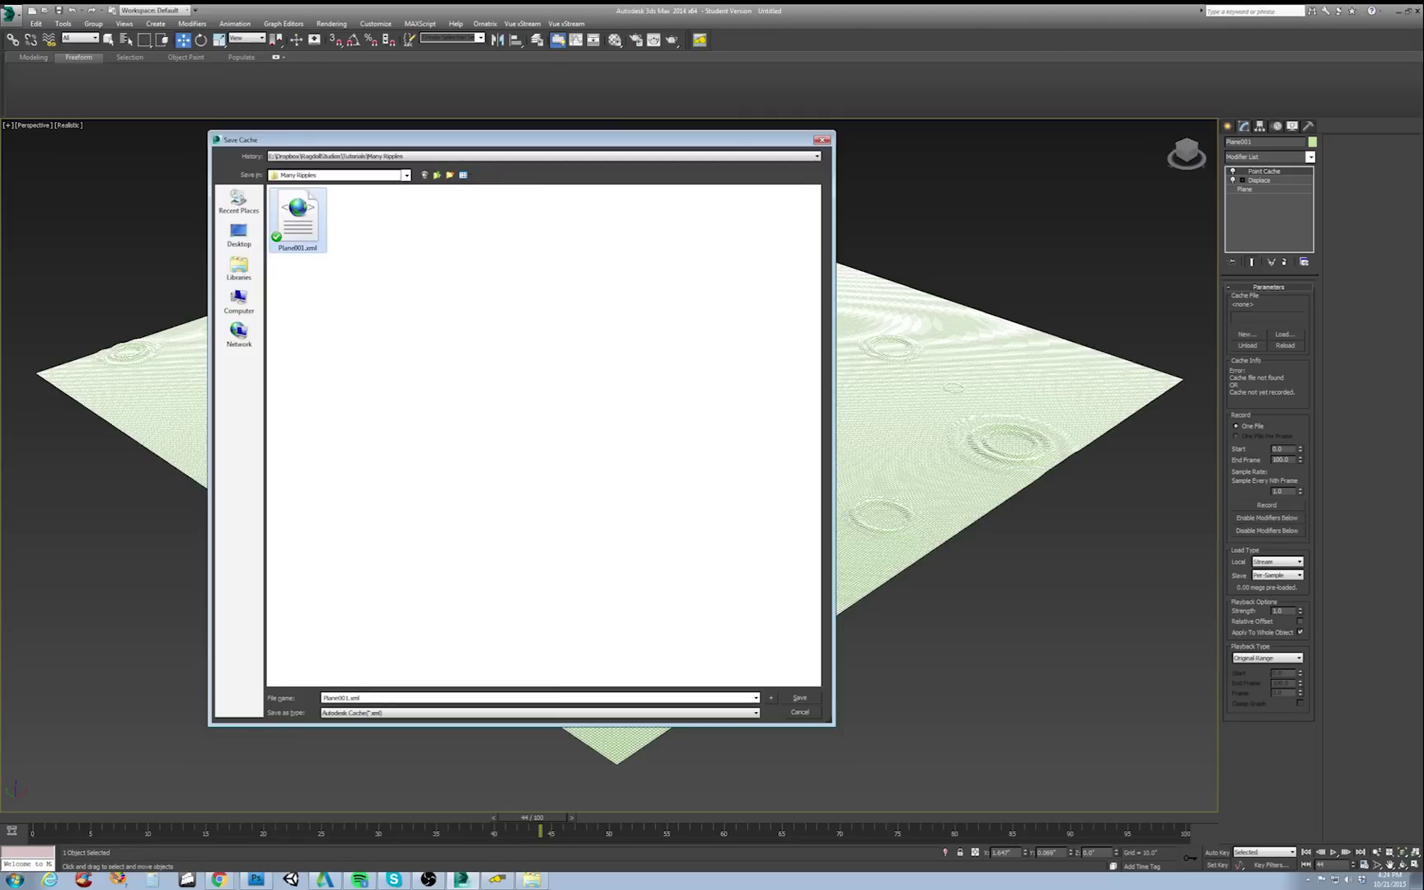
pyautogui.press('Delete')
pyautogui.press('Return')
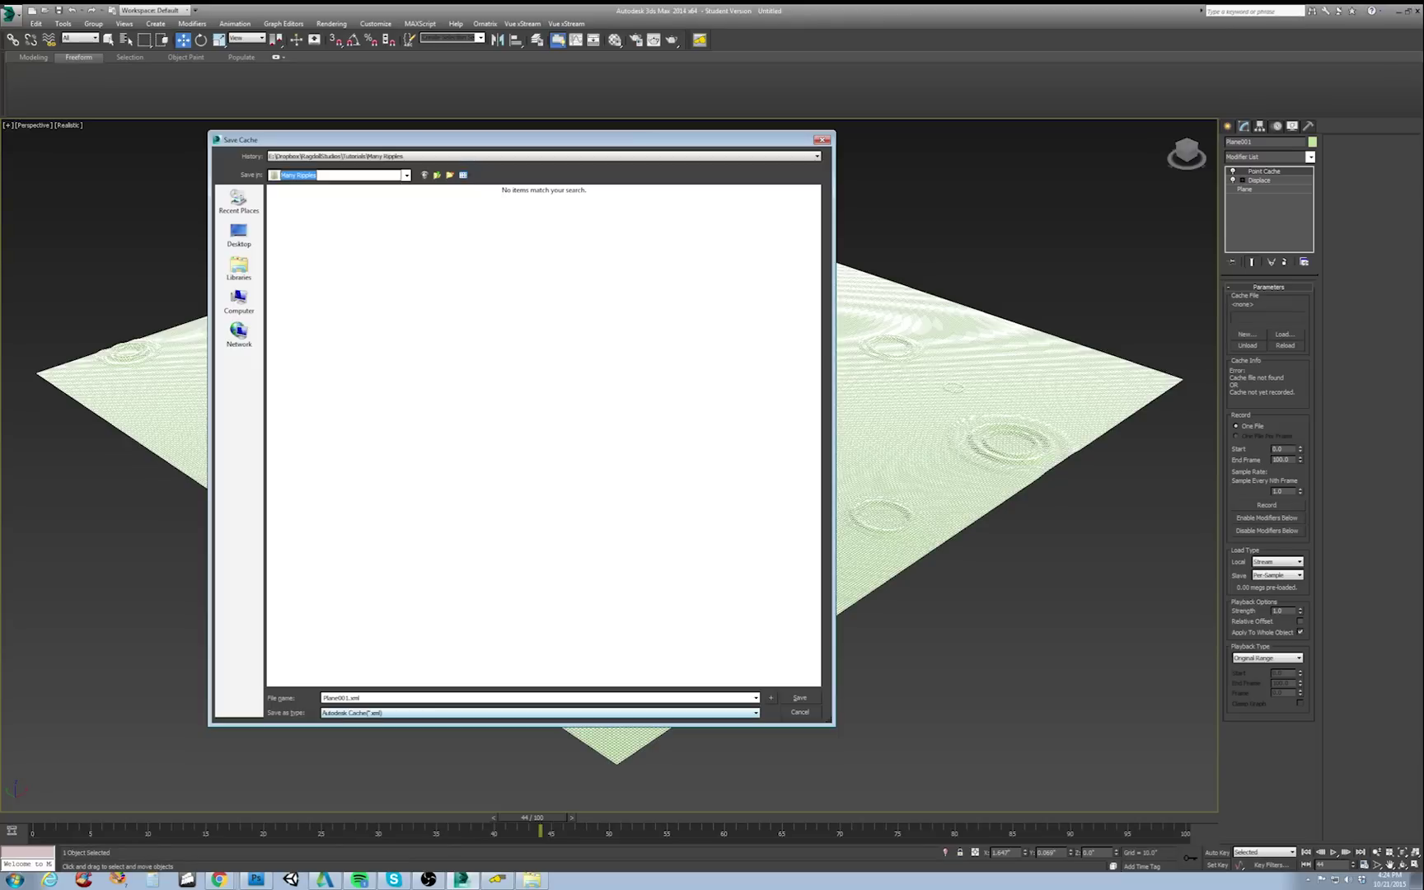
# Save the new cache as Ripples.xml in the Autodesk Cache format in the Many Ripples folder
pyautogui.click(540, 713)
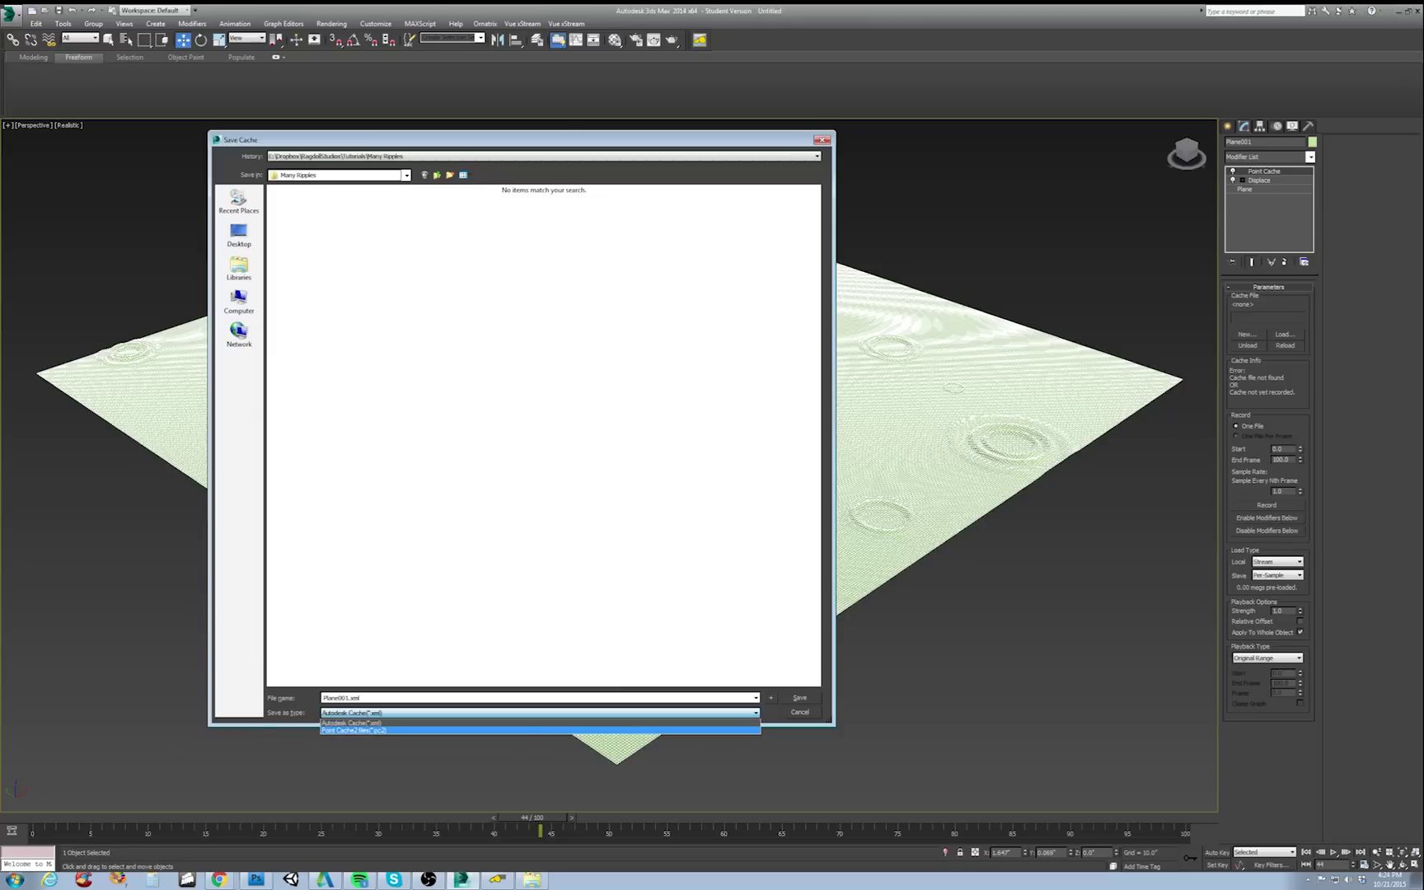
pyautogui.click(495, 723)
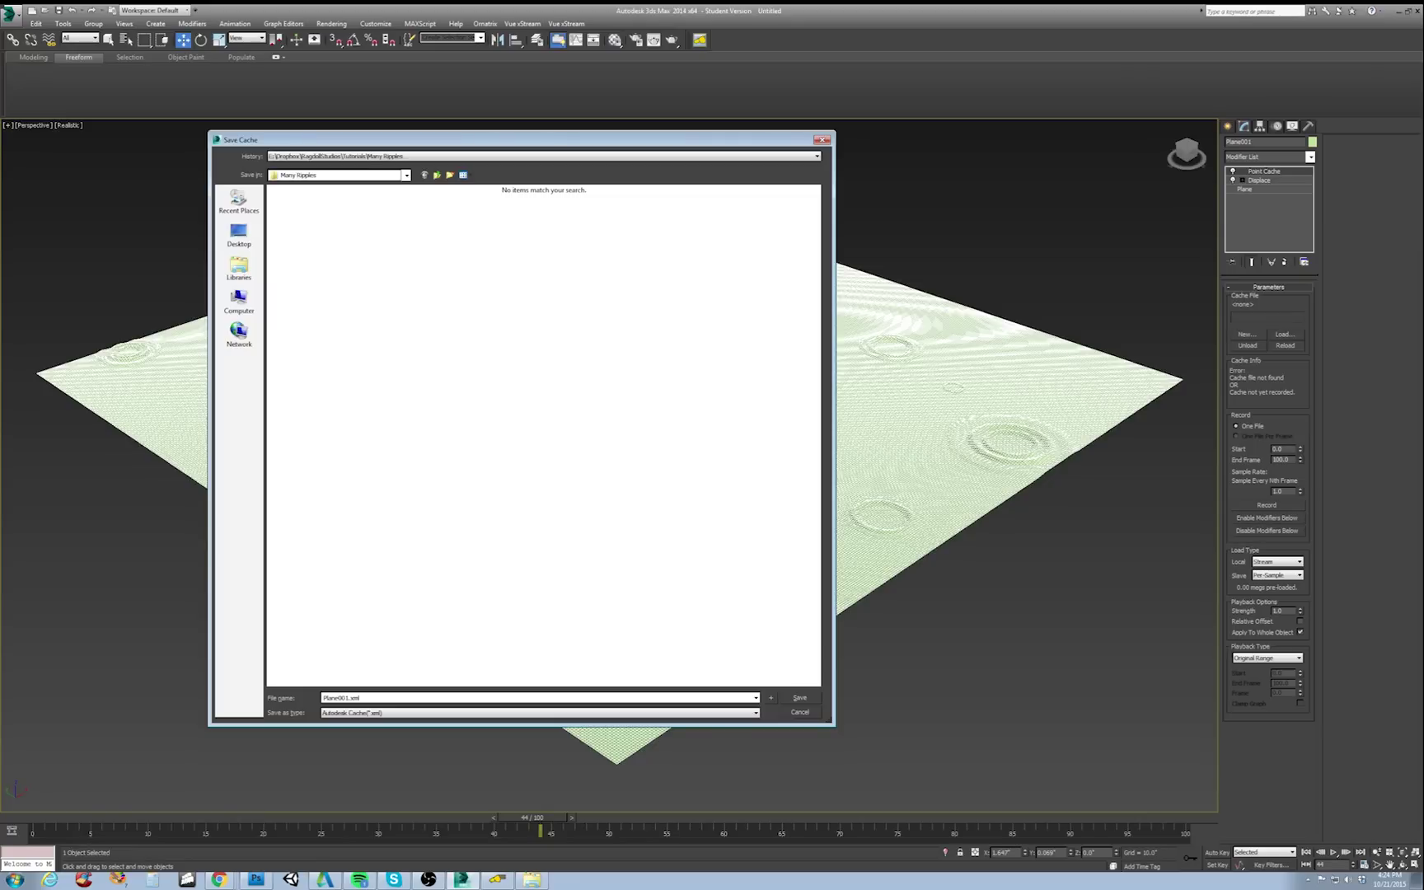
pyautogui.click(350, 698)
pyautogui.hotkey('shift', 'Left')
pyautogui.hotkey('shift', 'Left')
pyautogui.hotkey('shift', 'Left')
pyautogui.hotkey('shift', 'Left')
pyautogui.write('Ripples')
pyautogui.click(801, 699)
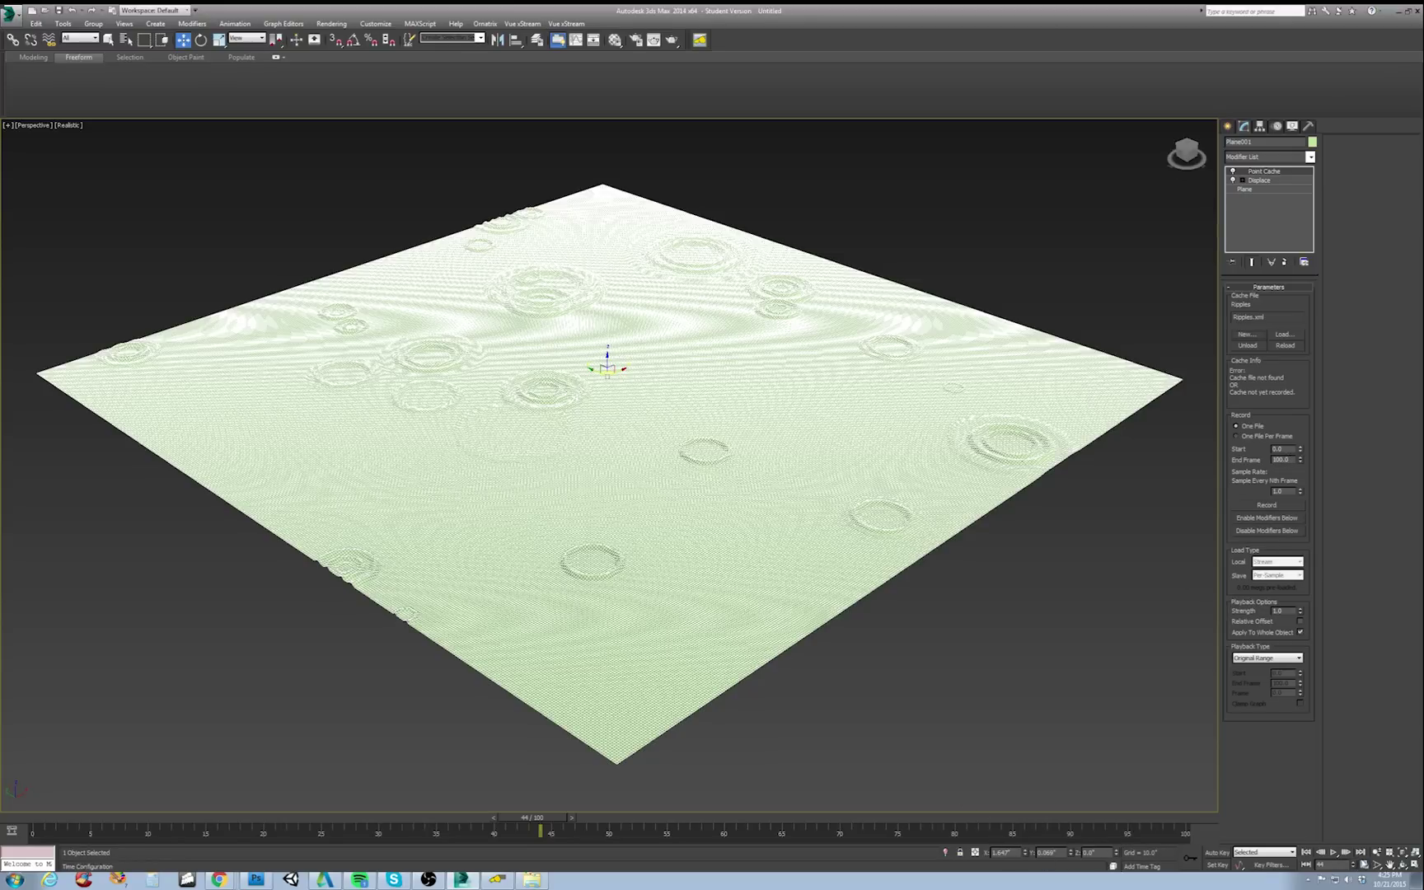
# Set the animation length to 300 frames in the time configuration
pyautogui.click(1364, 864)
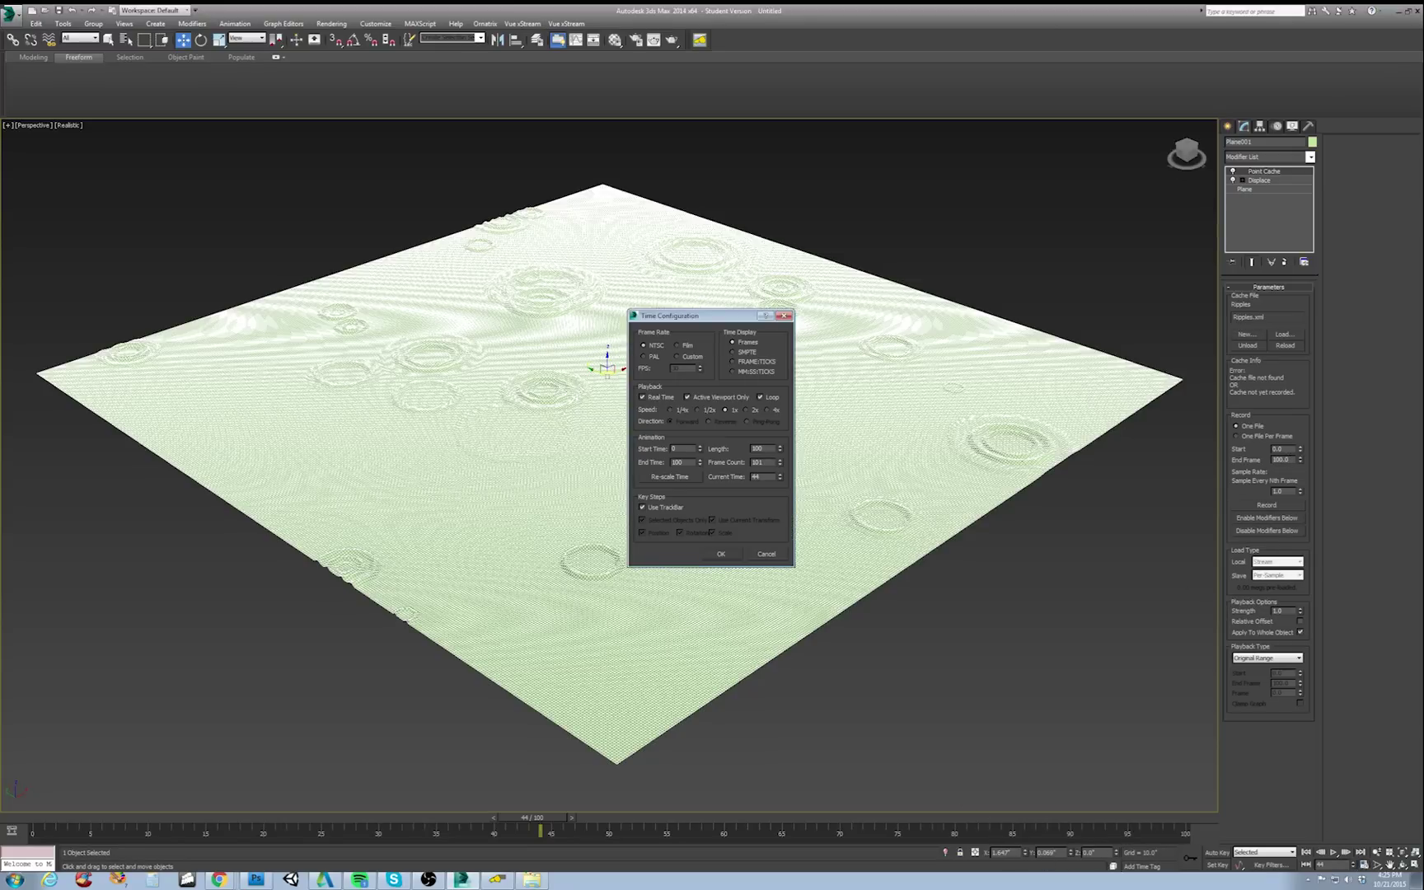
pyautogui.write('300')
pyautogui.press('Return')
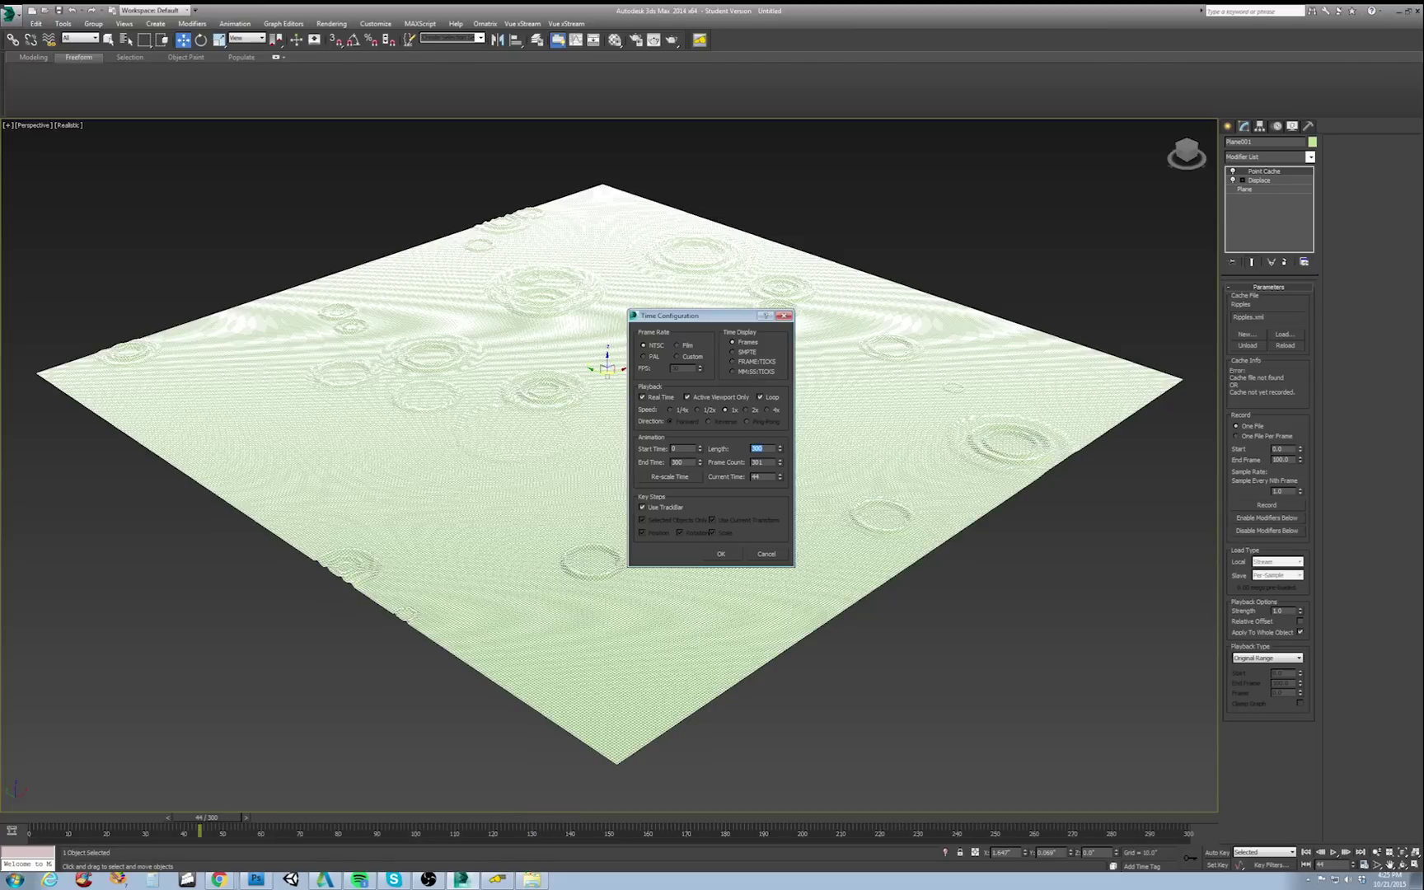
pyautogui.press('Return')
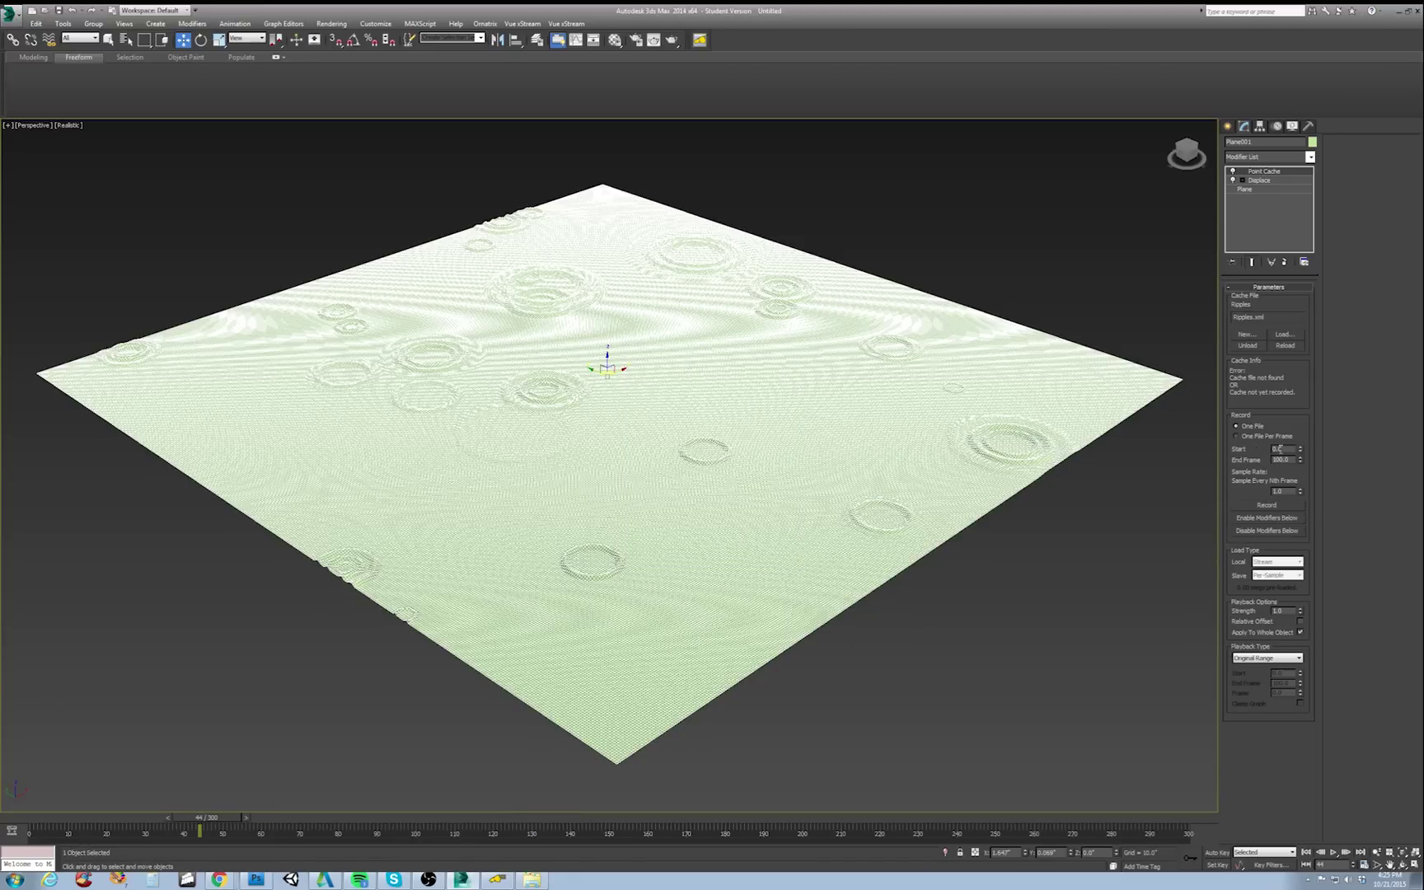
# Set the point cache's end frame to 300 and record the plane's ripple animation into the cache file
pyautogui.doubleClick(1283, 460)
pyautogui.write('300')
pyautogui.press('Return')
pyautogui.click(1267, 411)
pyautogui.click(1266, 505)
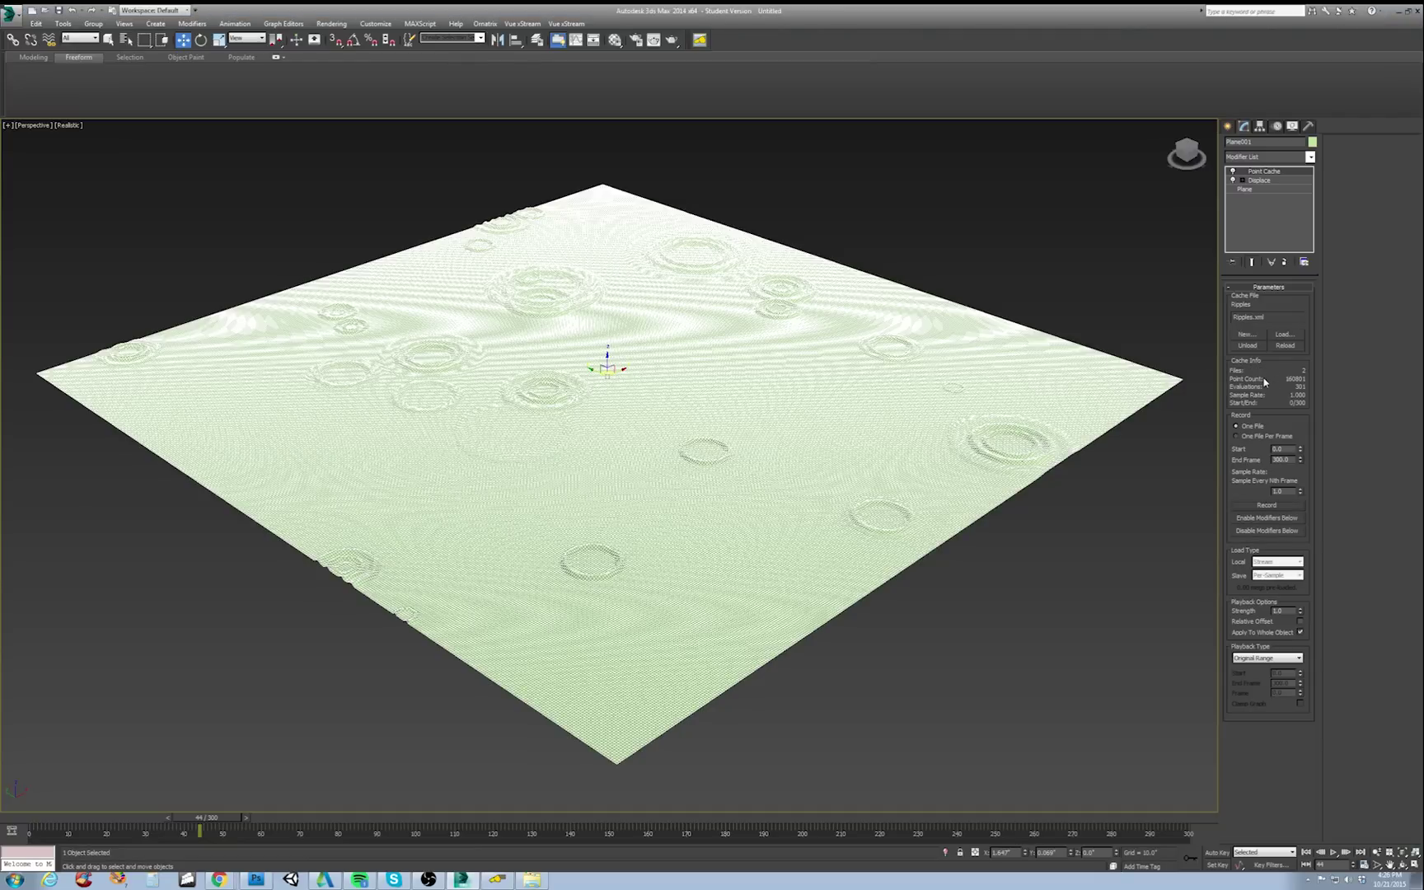
pyautogui.click(1181, 314)
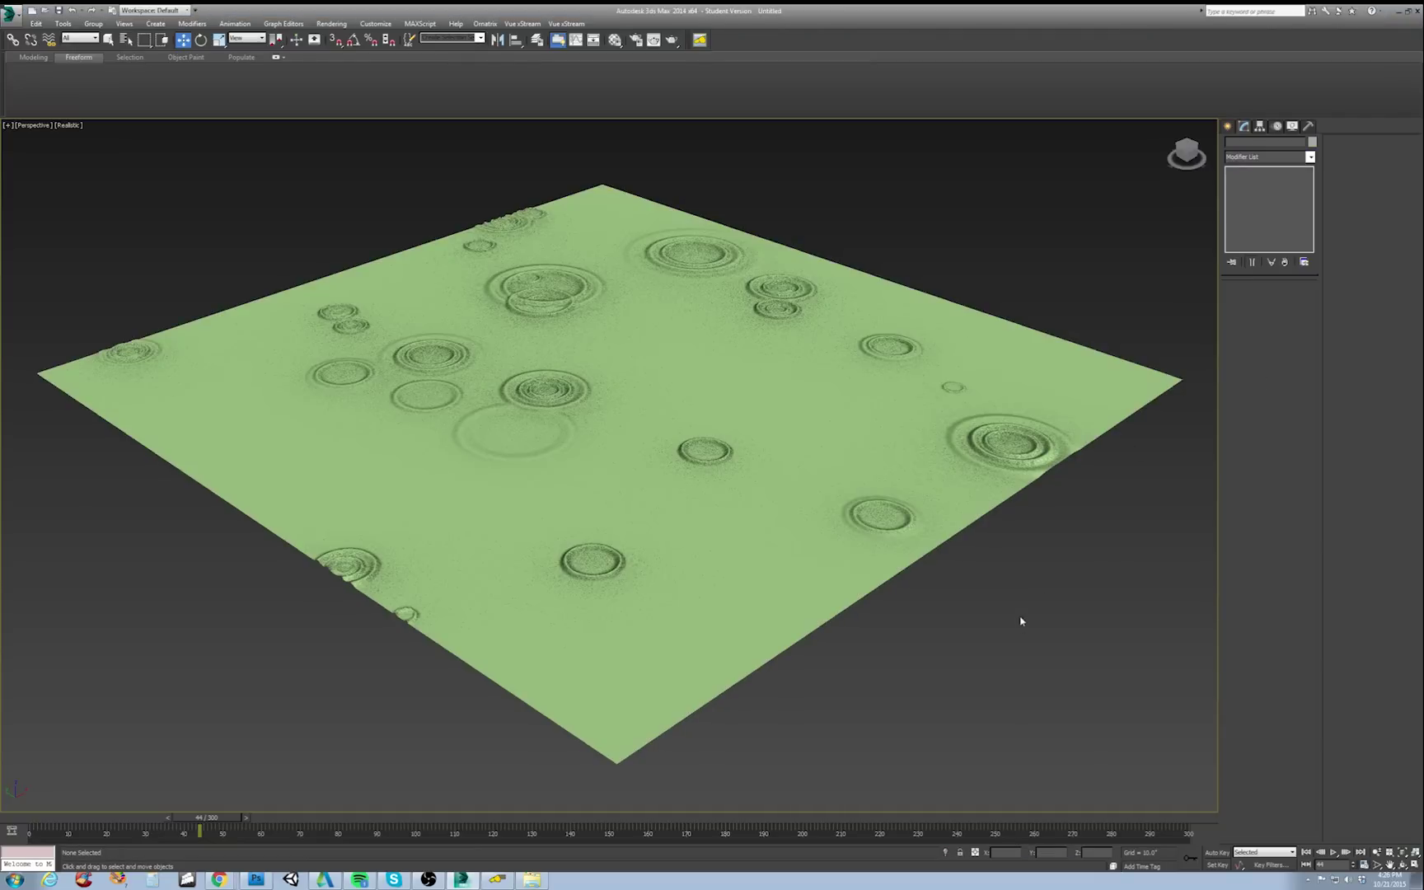
pyautogui.moveTo(970, 574); pyautogui.dragTo(974, 580, button='middle')
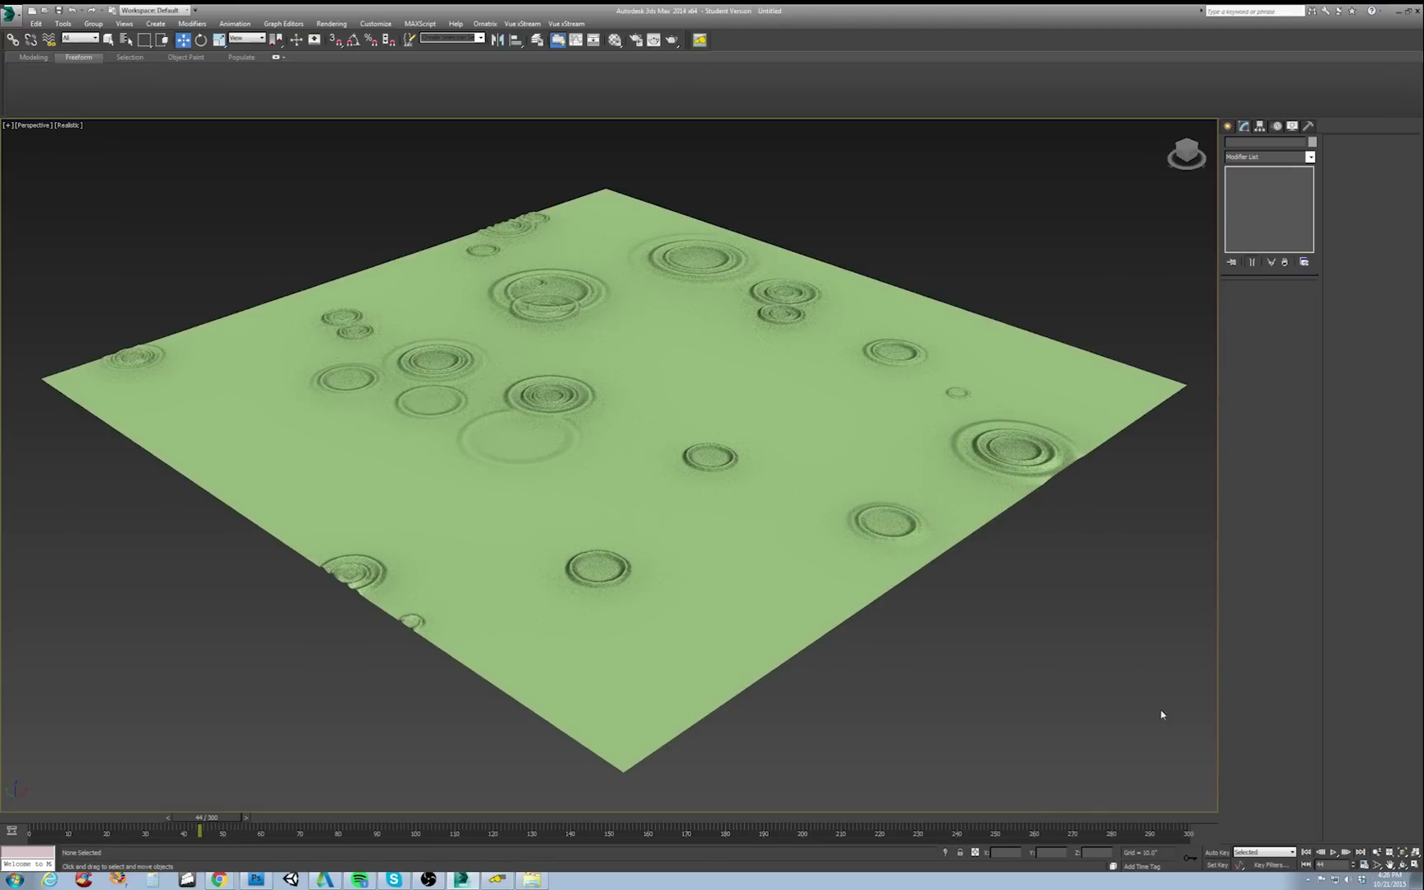
# Delete the Displace modifier beneath Point Cache from the plane's modifier stack
pyautogui.click(950, 422)
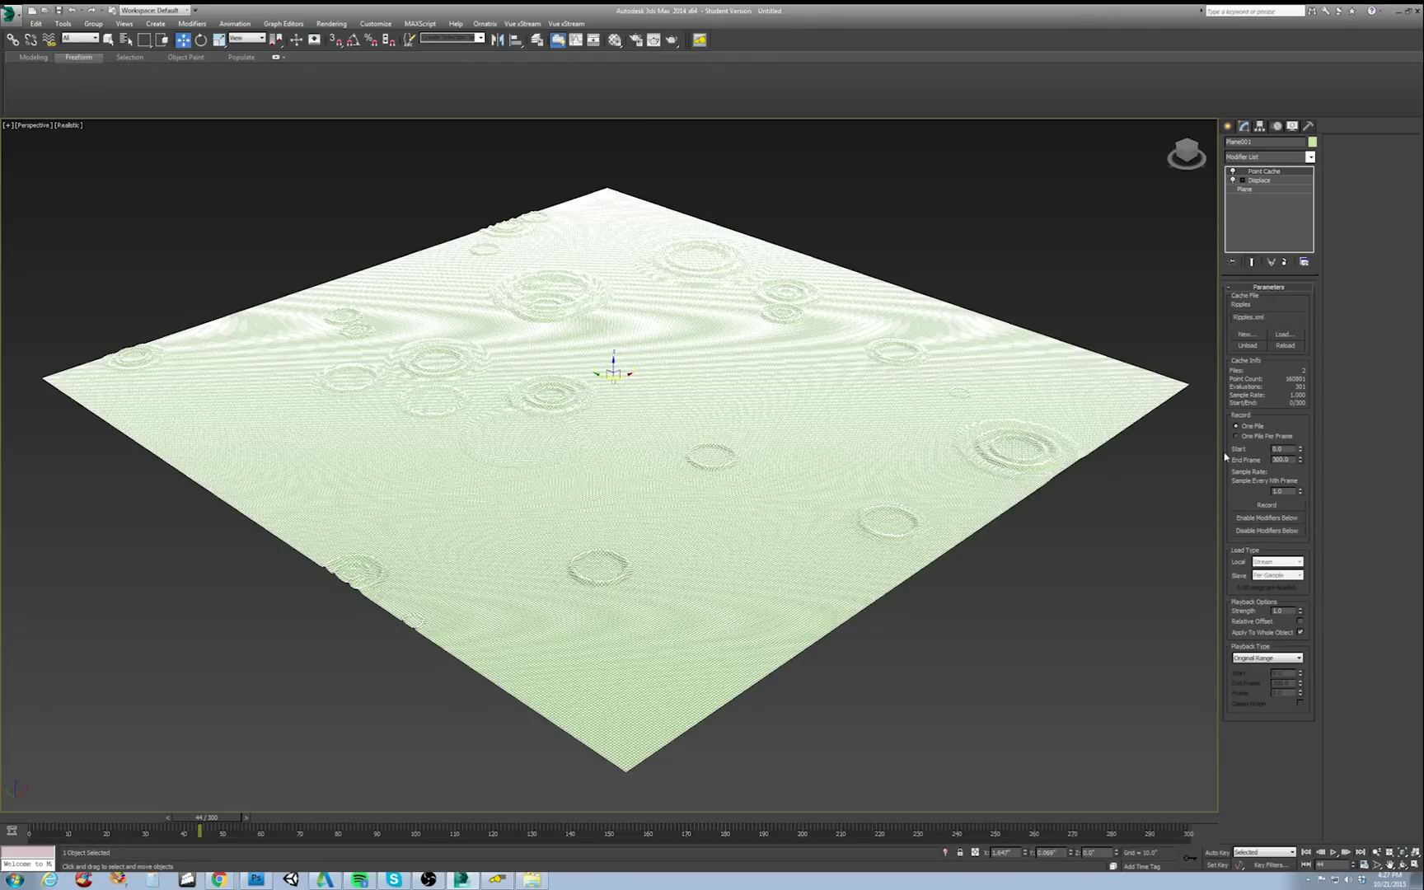
pyautogui.moveTo(1116, 460); pyautogui.dragTo(1115, 462, button='middle')
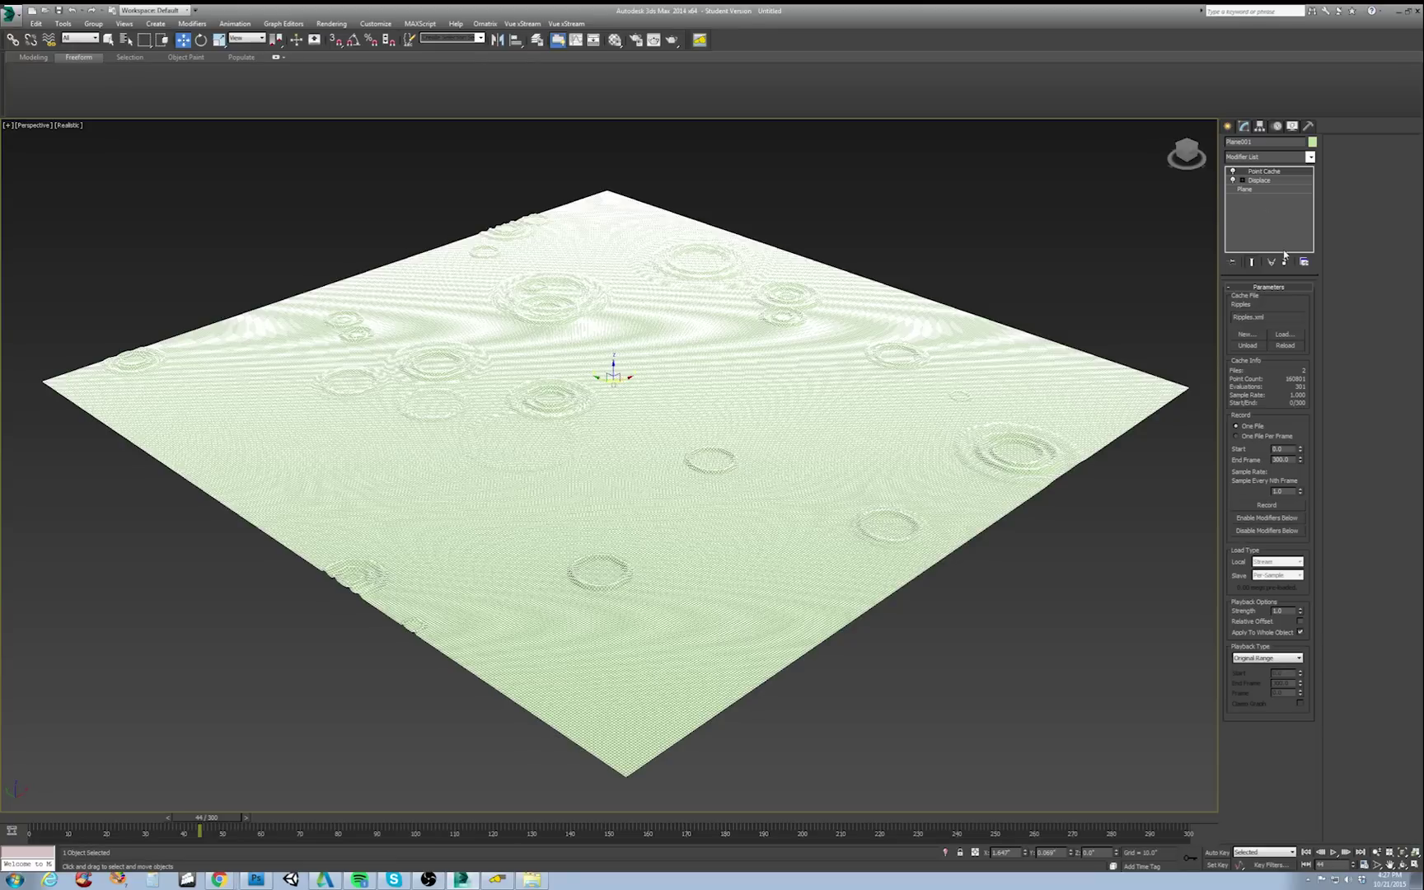
pyautogui.rightClick(1250, 179)
pyautogui.click(1268, 200)
pyautogui.click(1181, 342)
pyautogui.keyDown('alt'); pyautogui.moveTo(1122, 285); pyautogui.dragTo(1056, 381, button='middle'); pyautogui.keyUp('alt')
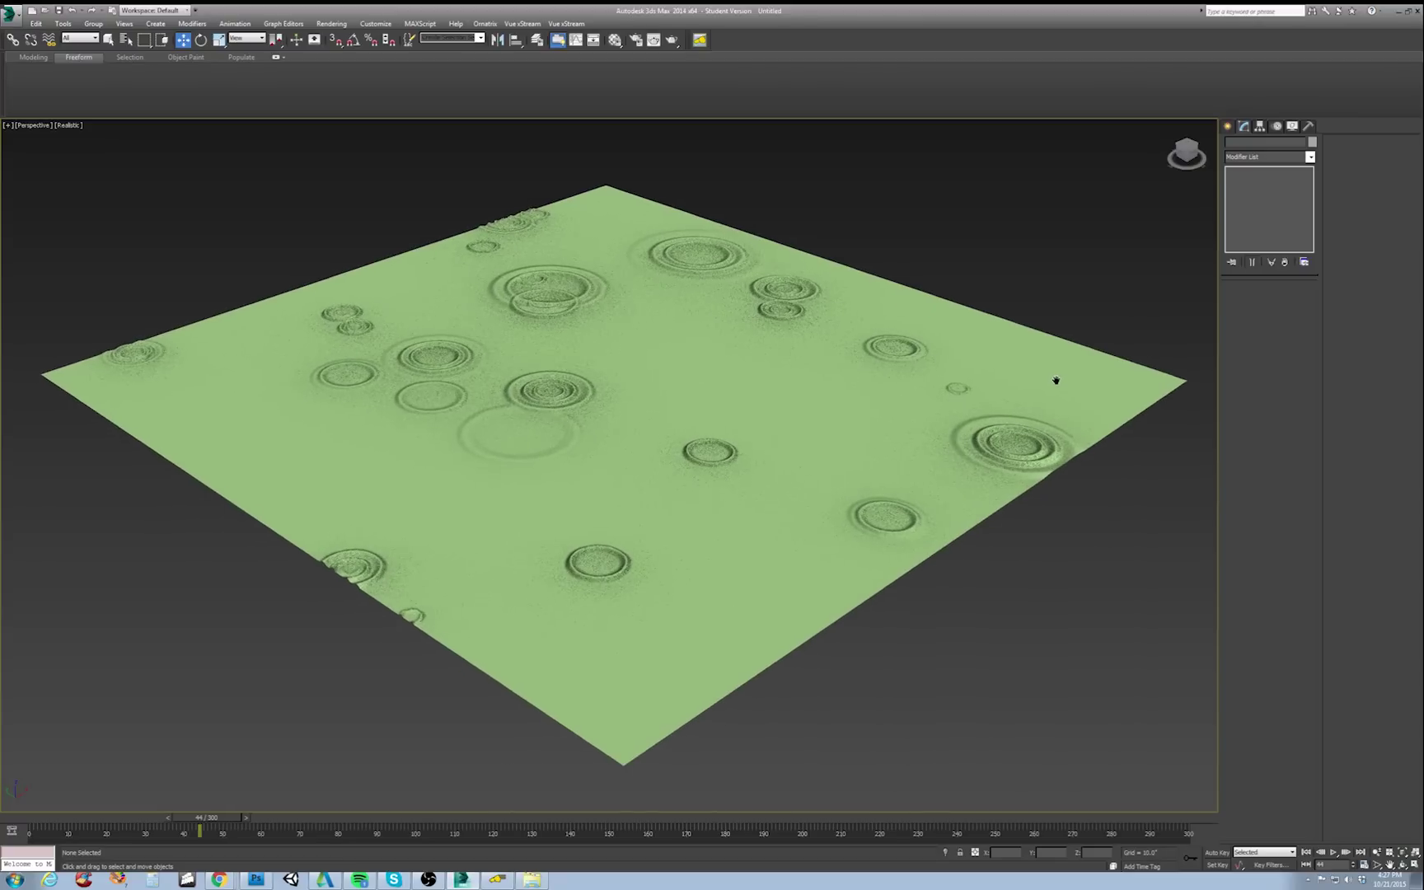
# Play back the cached ripple animation, inspect it from far and near, and stop at frame 150
pyautogui.click(1334, 852)
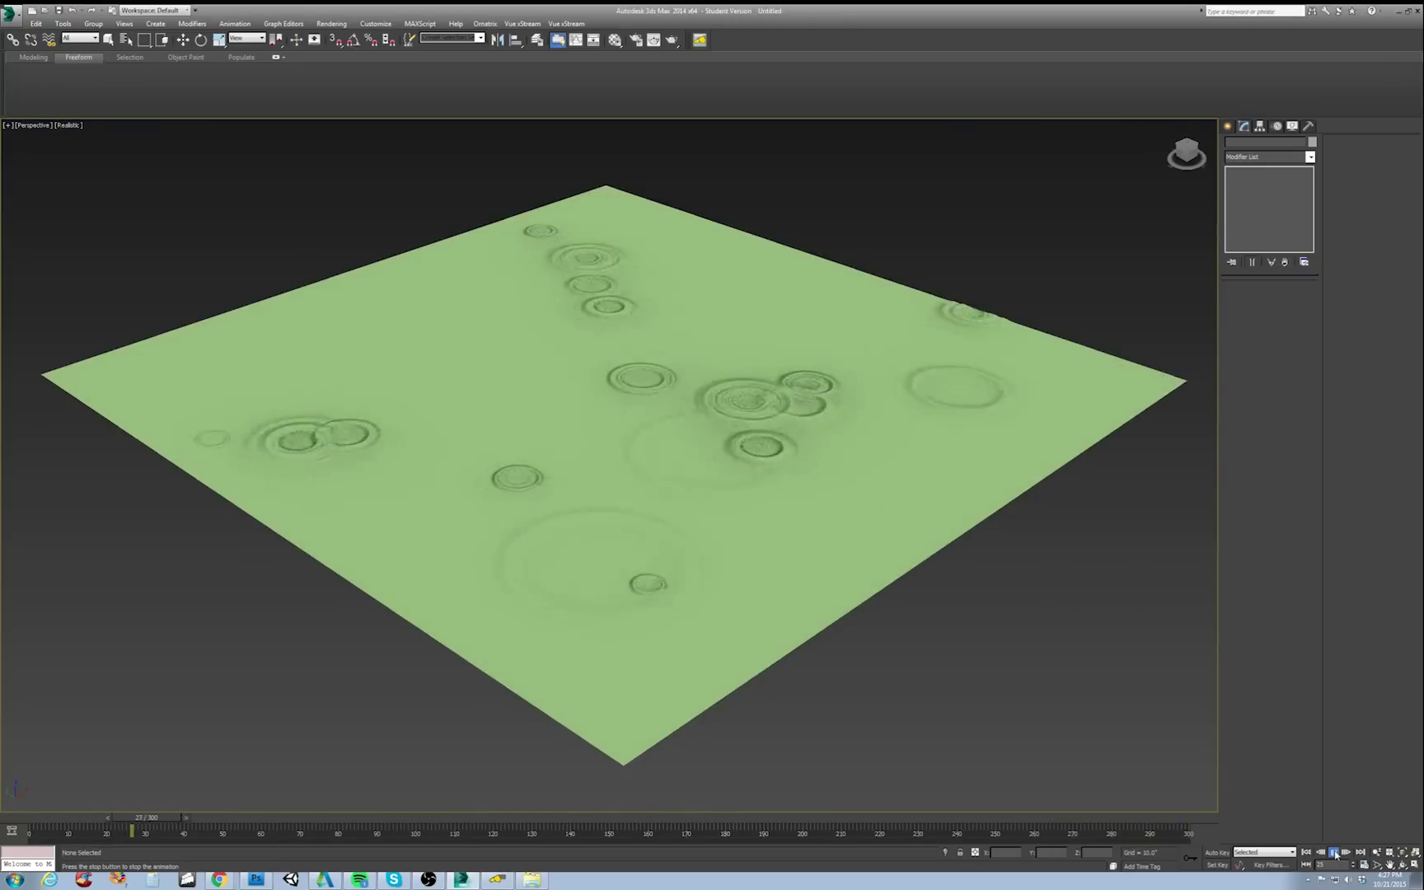
pyautogui.scroll(-10, 887, 540)
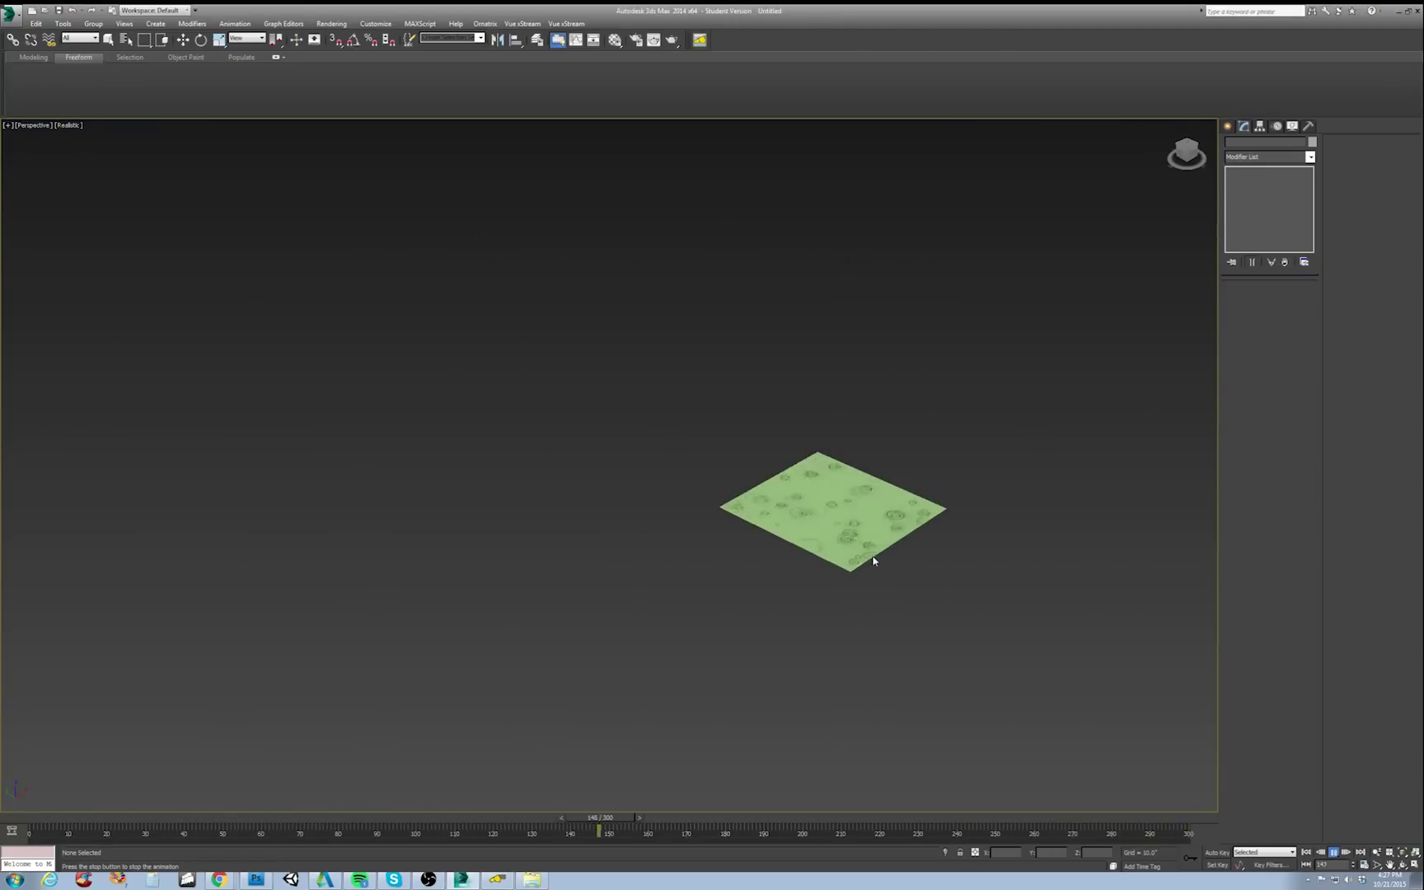
pyautogui.moveTo(873, 554); pyautogui.dragTo(871, 525, button='middle')
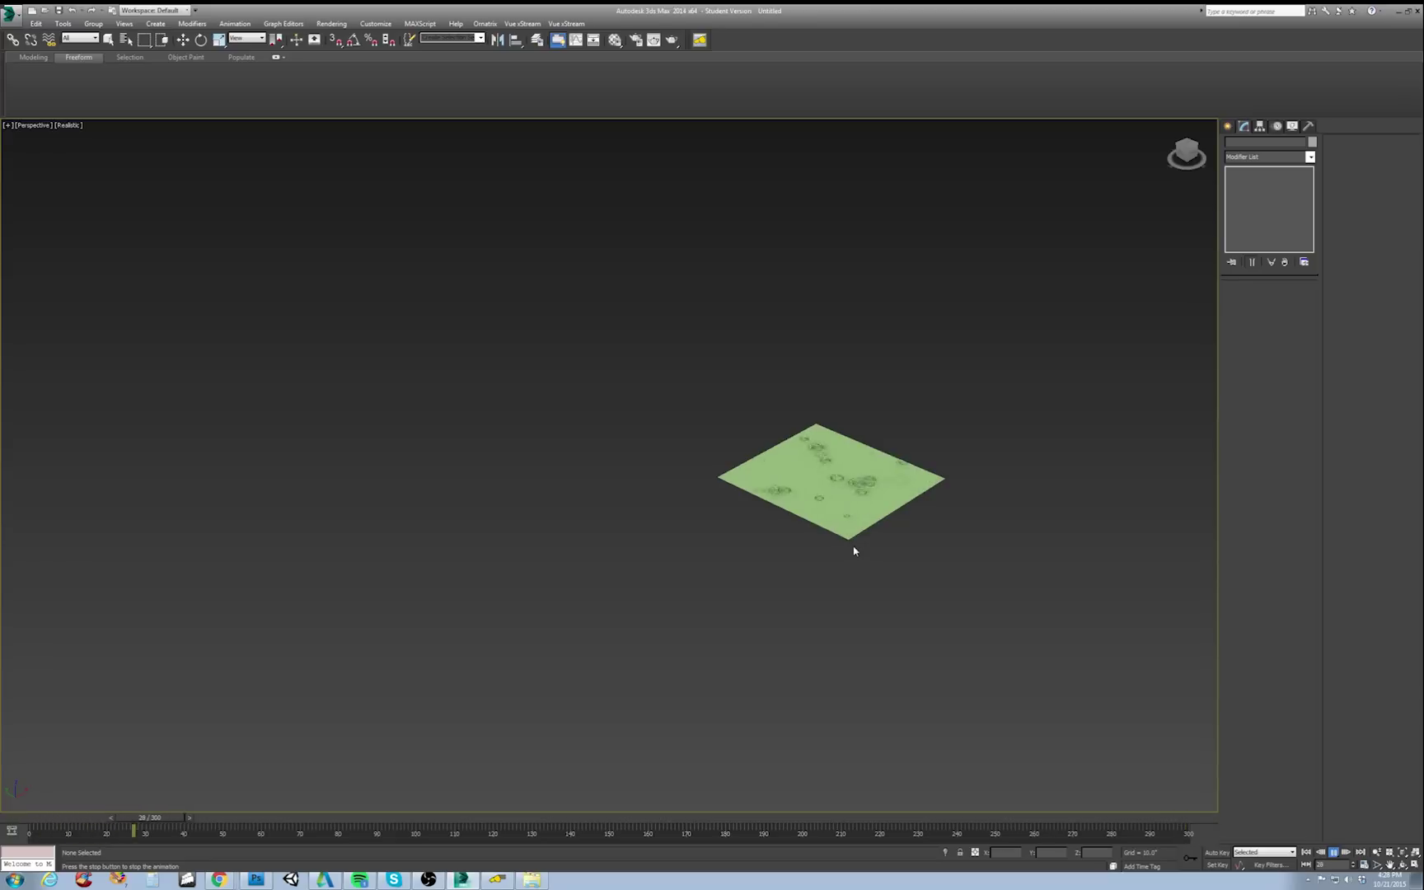
pyautogui.scroll(10, 855, 544)
pyautogui.moveTo(854, 454); pyautogui.dragTo(727, 538, button='middle')
pyautogui.scroll(3, 731, 516)
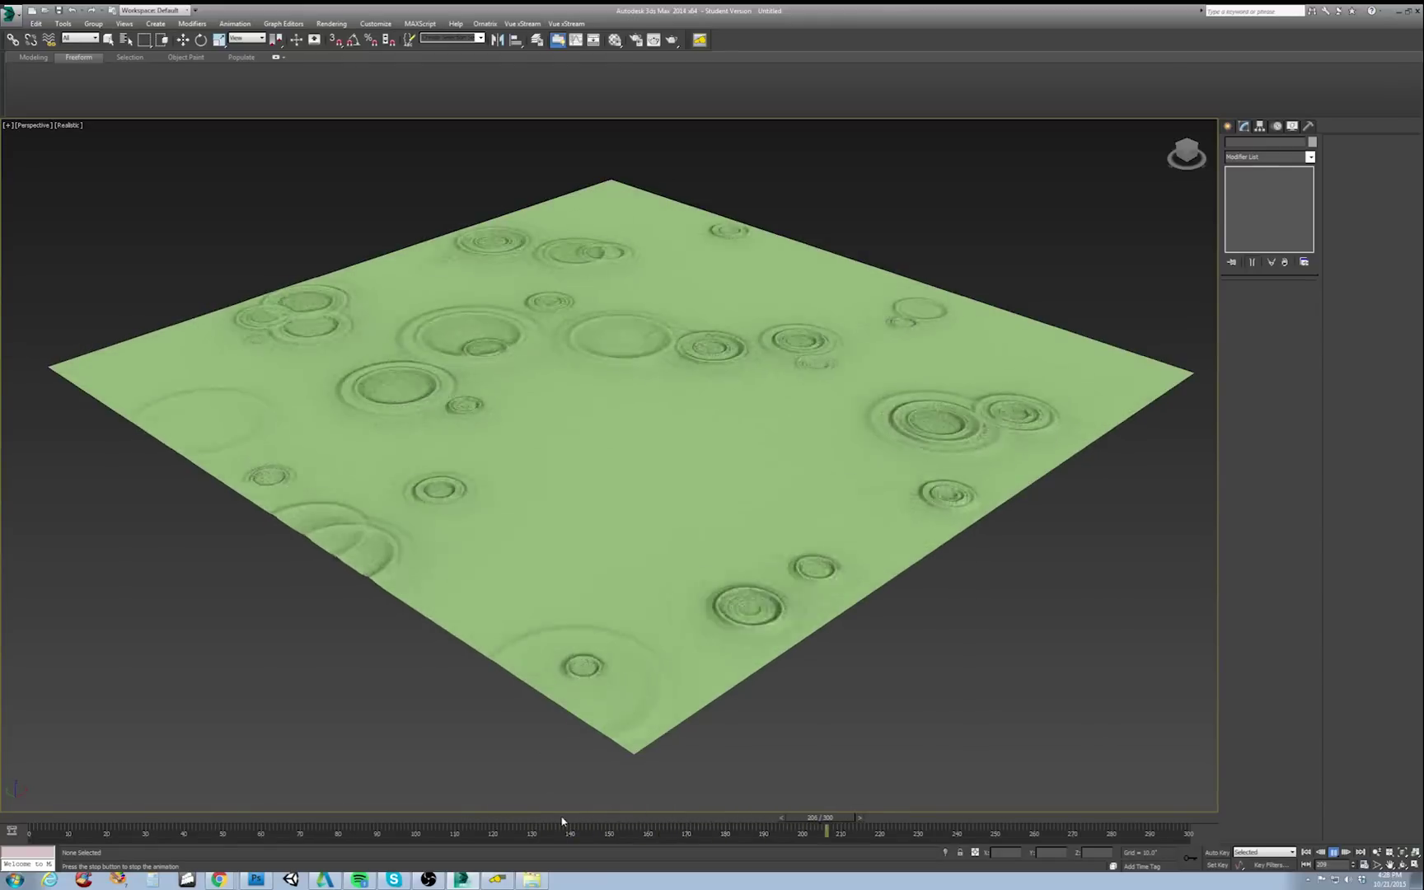
pyautogui.moveTo(563, 821); pyautogui.dragTo(614, 775)
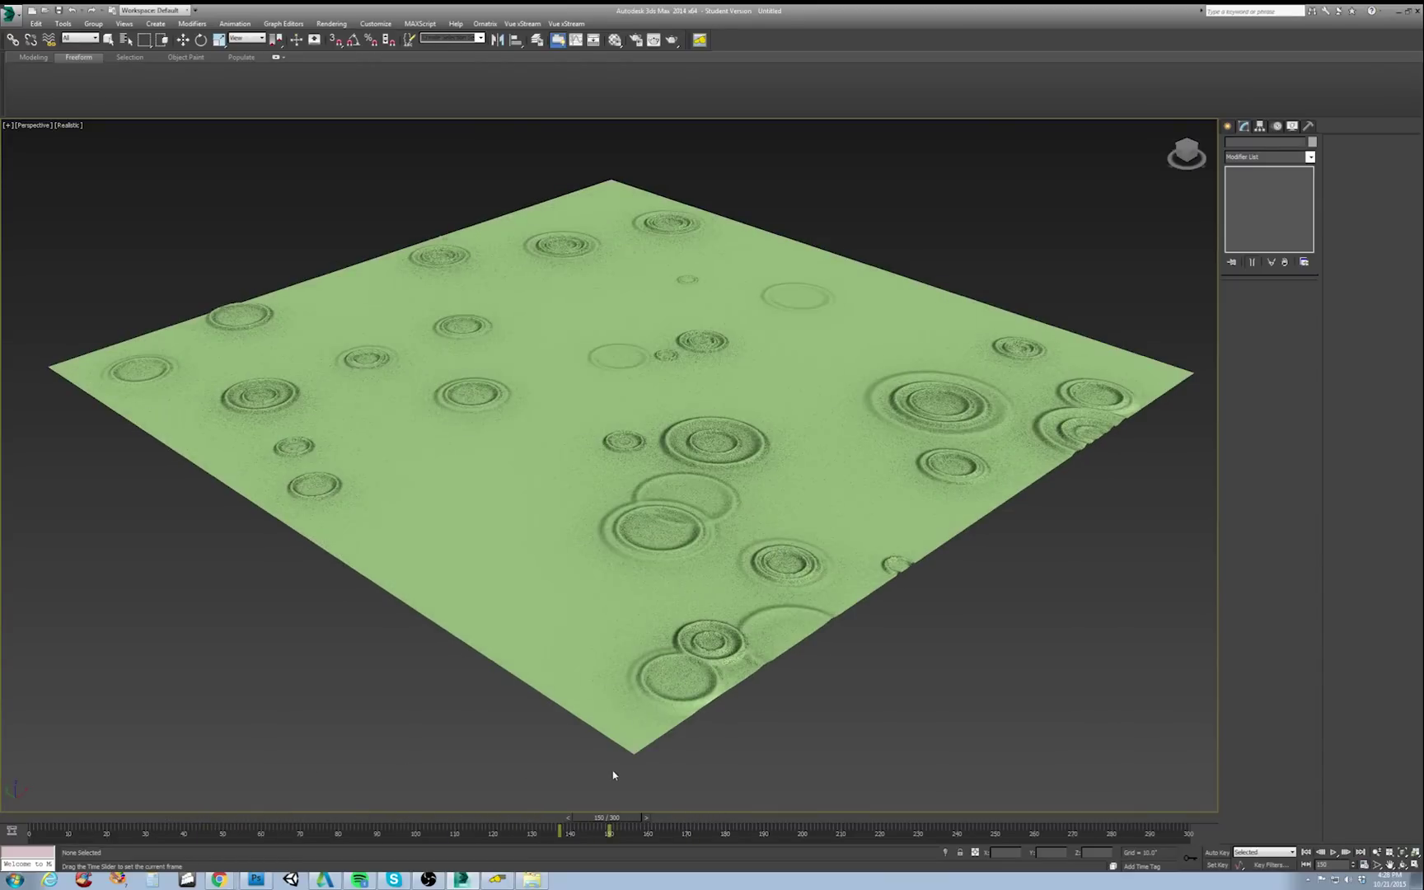
# Test-render the perspective view of the rippled plane at frame 150 twice, closing each rendered image
pyautogui.press('w')
pyautogui.click(722, 692)
pyautogui.click(783, 709)
pyautogui.hotkey('shift', 'q')
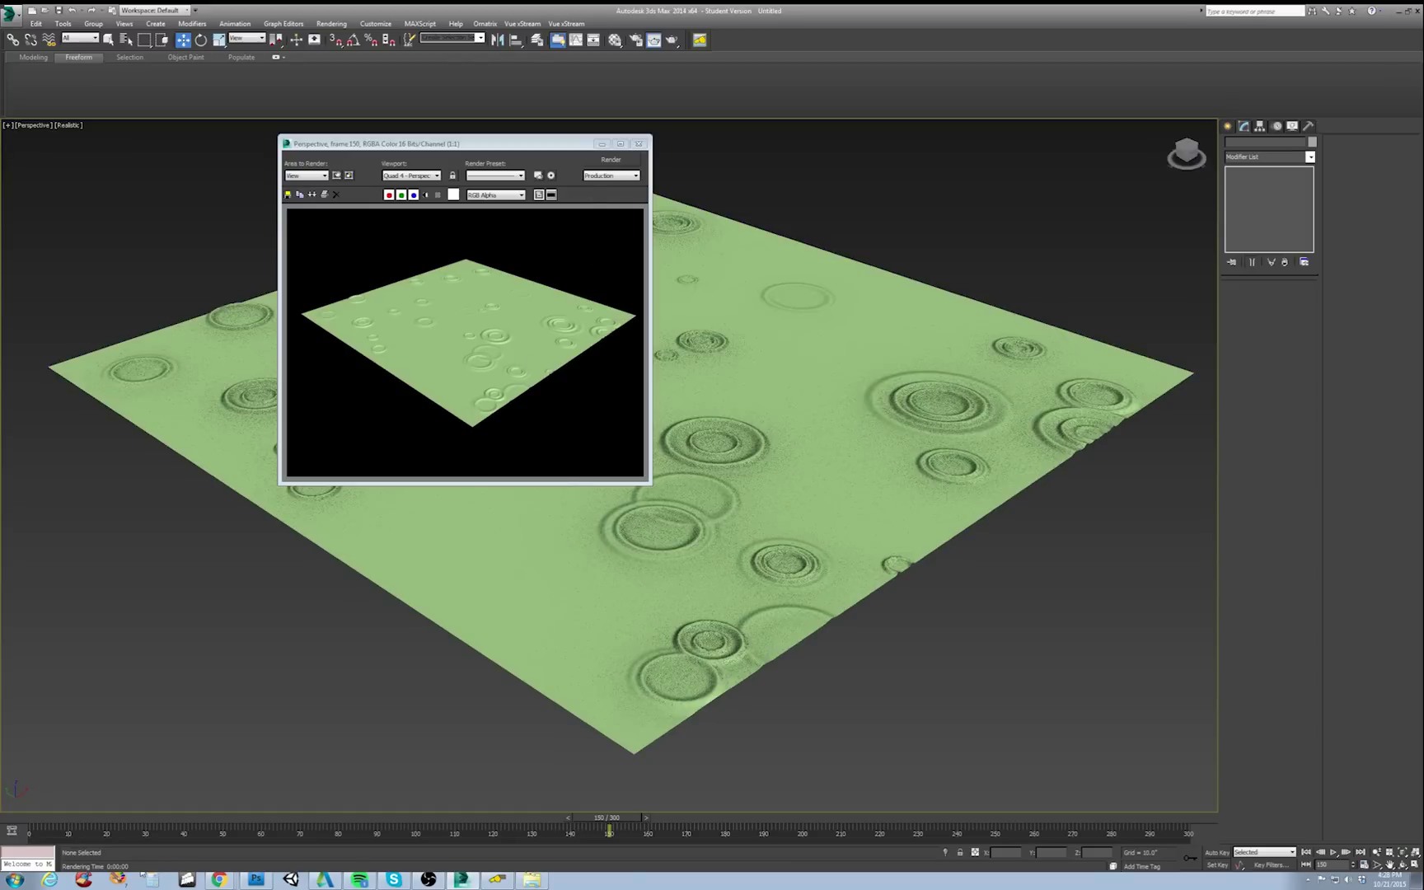
pyautogui.click(638, 145)
pyautogui.scroll(1, 654, 331)
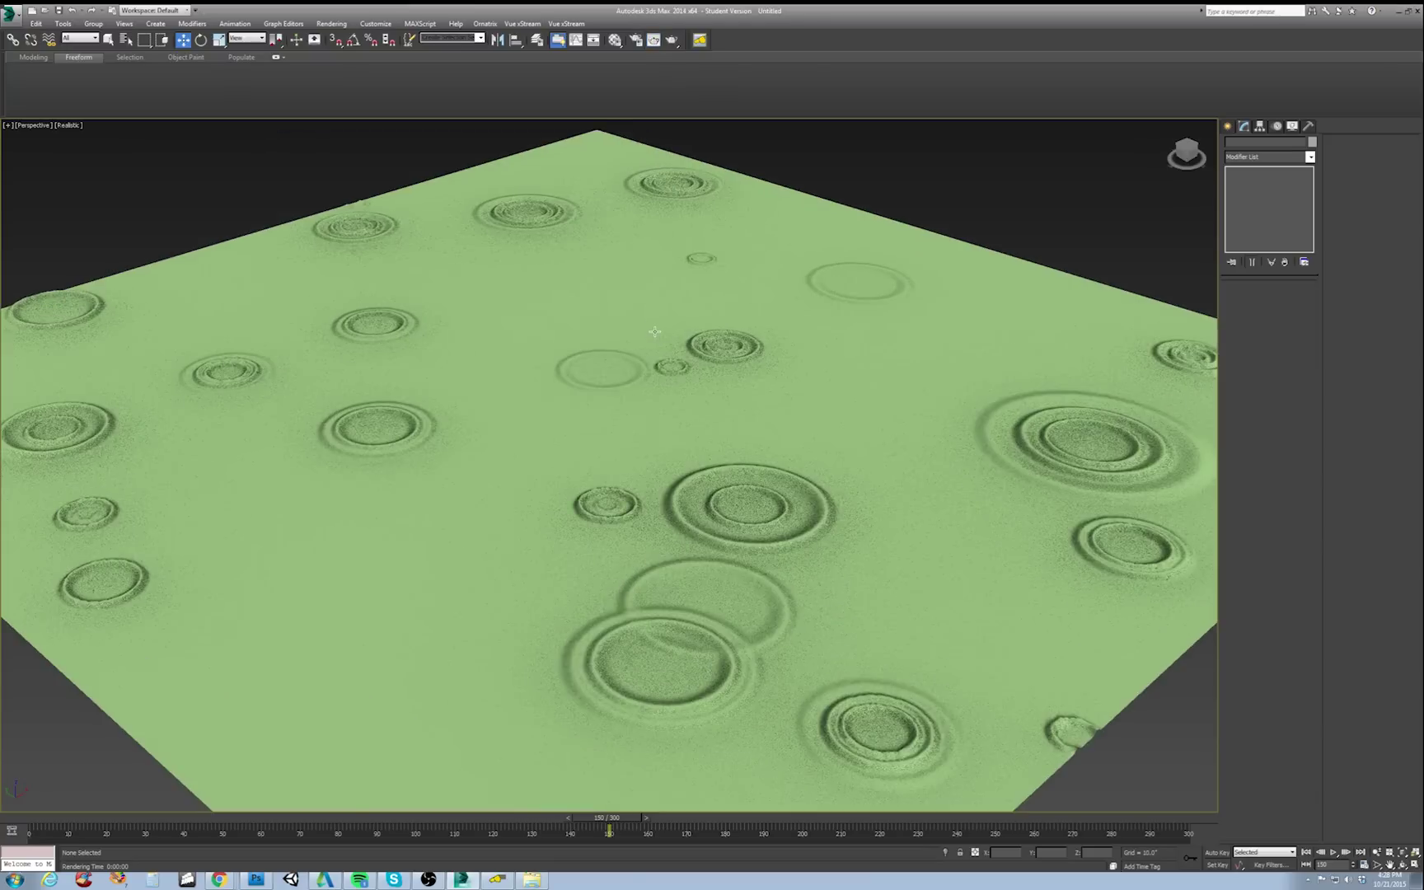
pyautogui.scroll(-2, 654, 331)
pyautogui.scroll(1, 654, 374)
pyautogui.hotkey('shift', 'q')
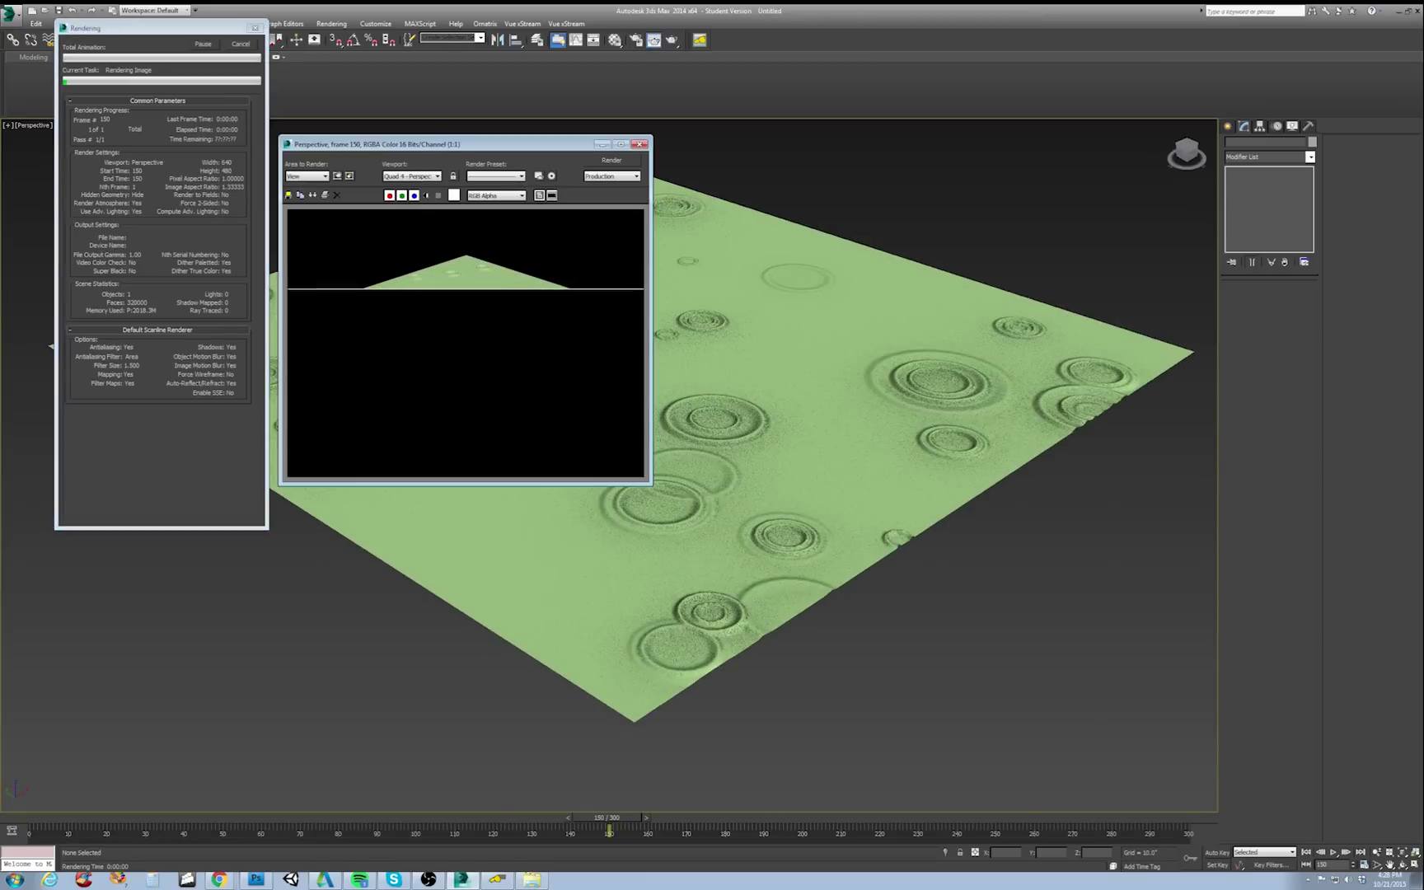
pyautogui.moveTo(680, 404); pyautogui.dragTo(680, 415, button='middle')
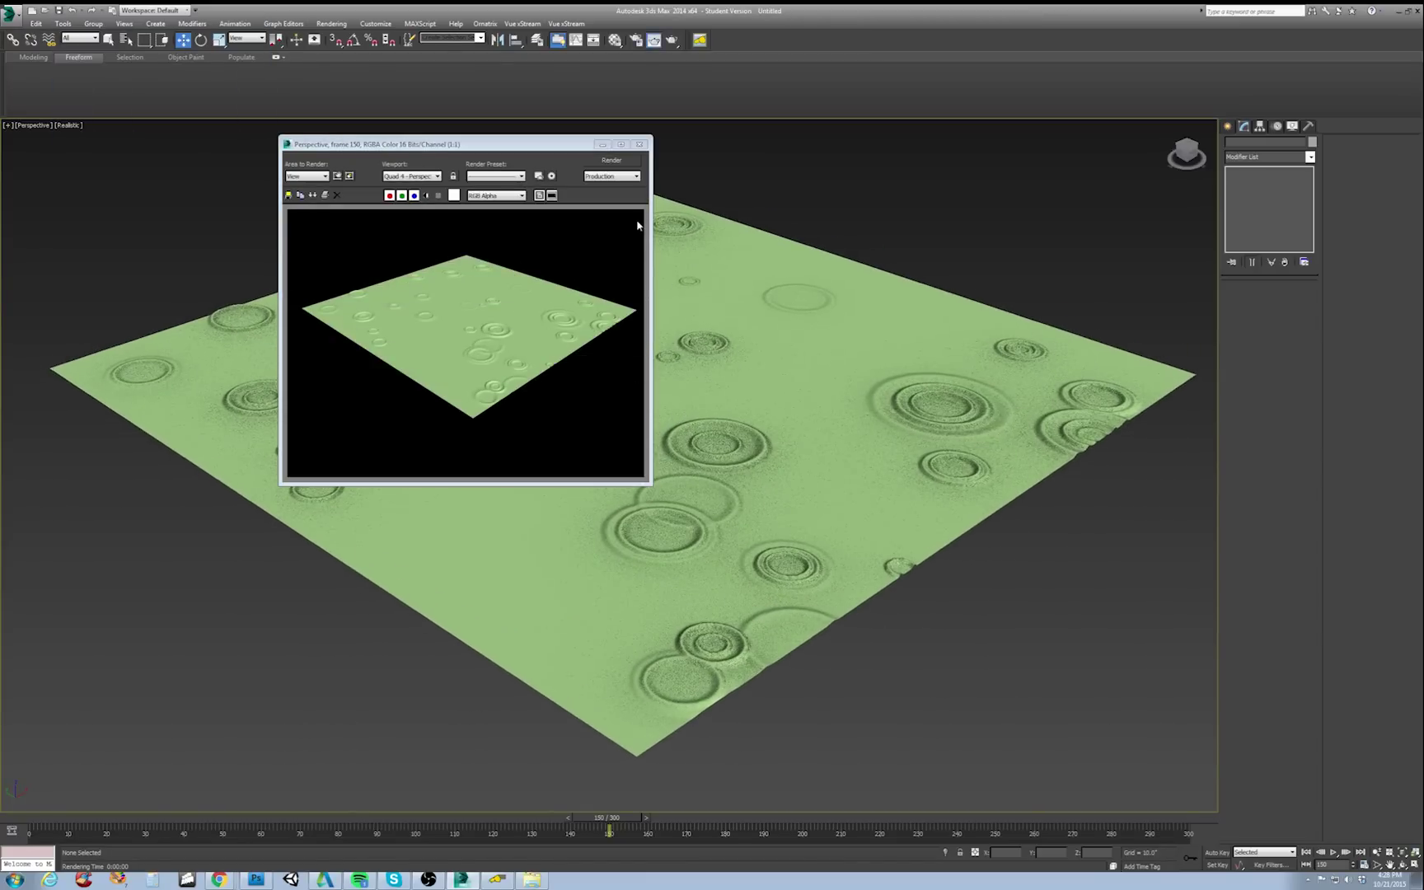
pyautogui.click(639, 144)
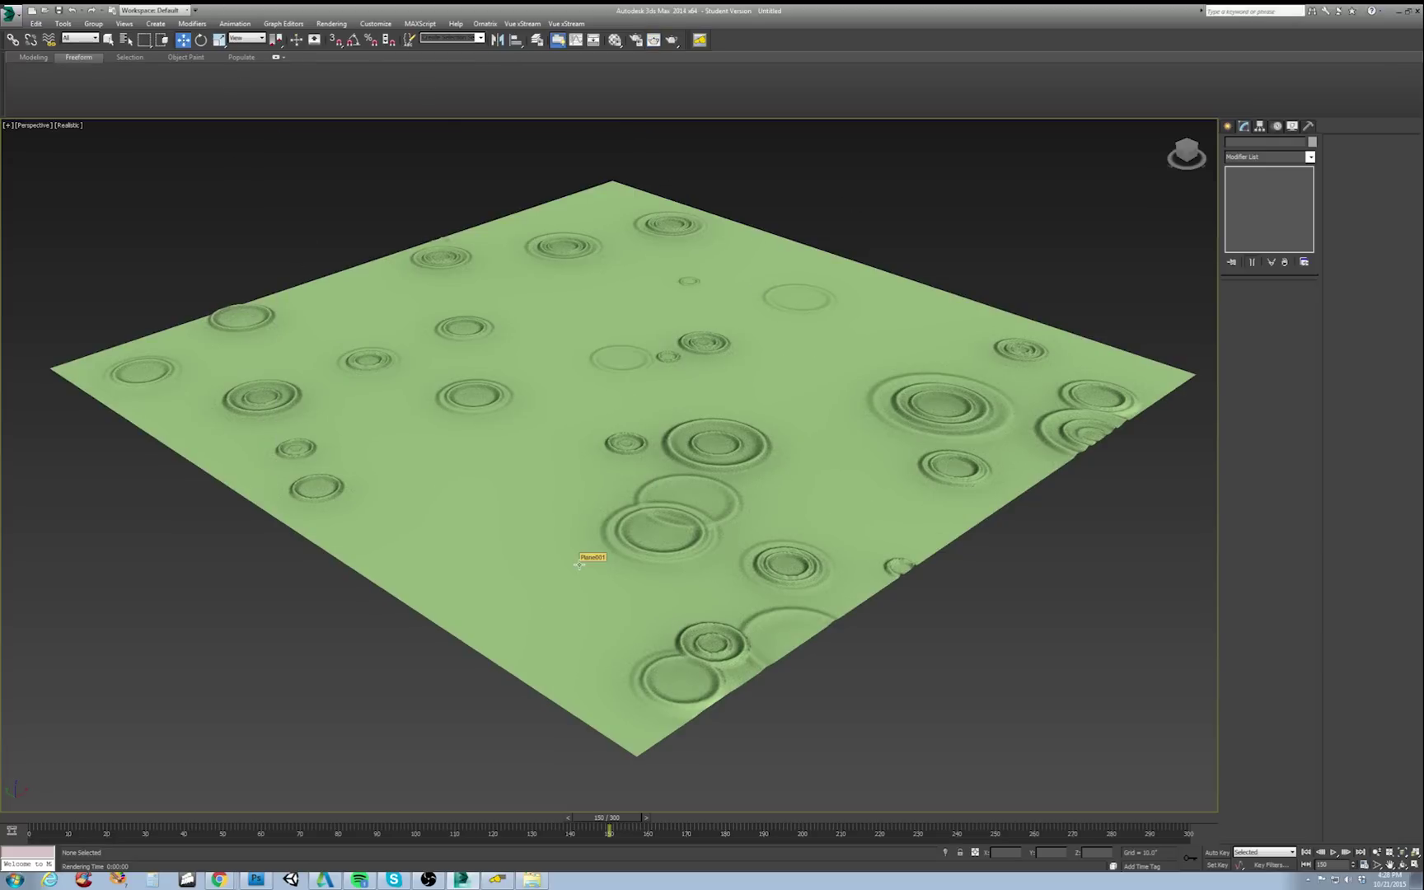
# Create a new layer from the selected rippled plane and name it HighPoly_Water
pyautogui.scroll(-4, 581, 569)
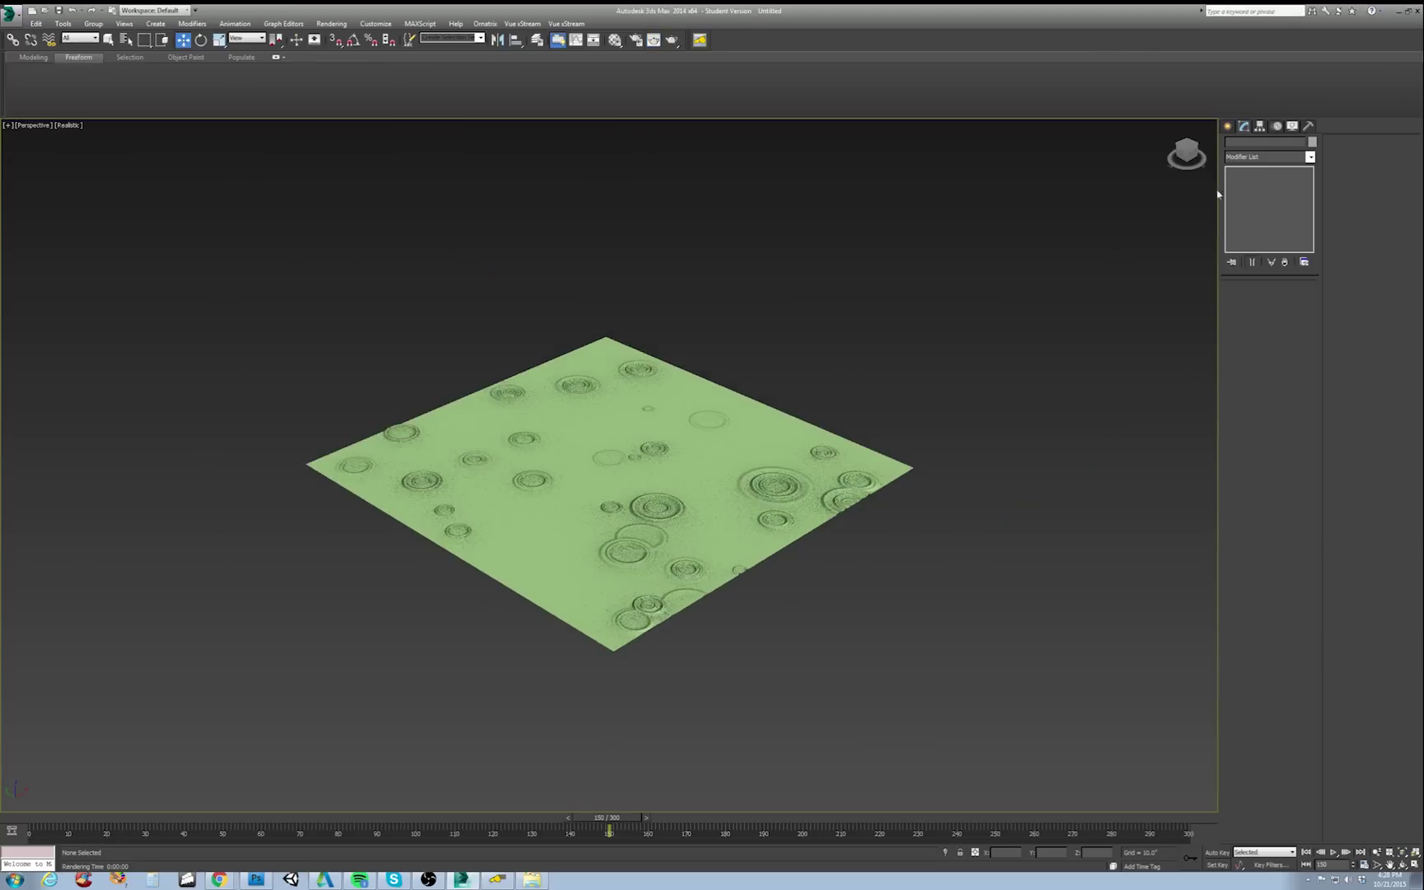
pyautogui.click(741, 492)
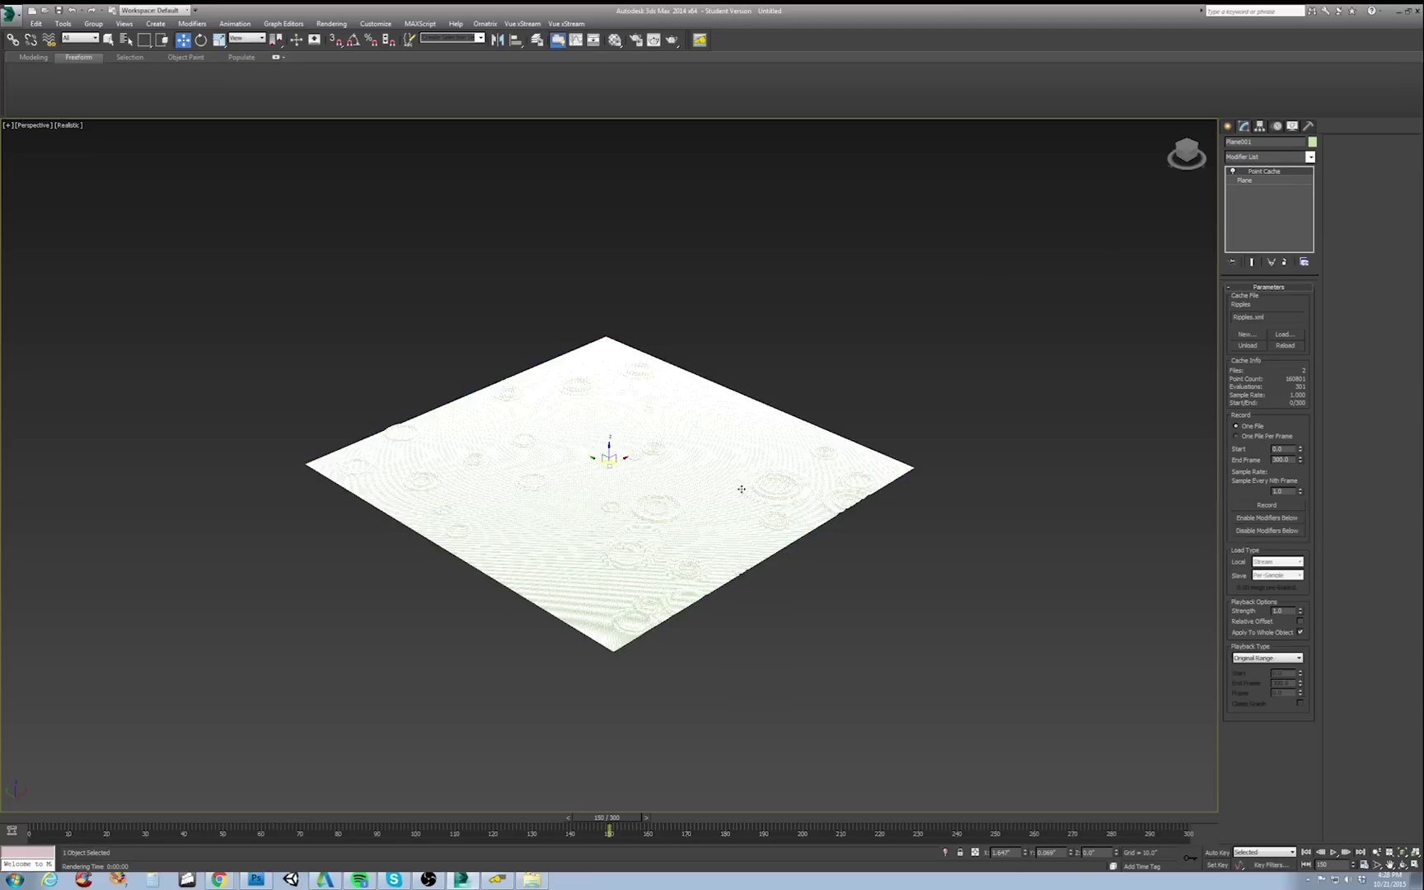
pyautogui.click(537, 42)
pyautogui.click(67, 139)
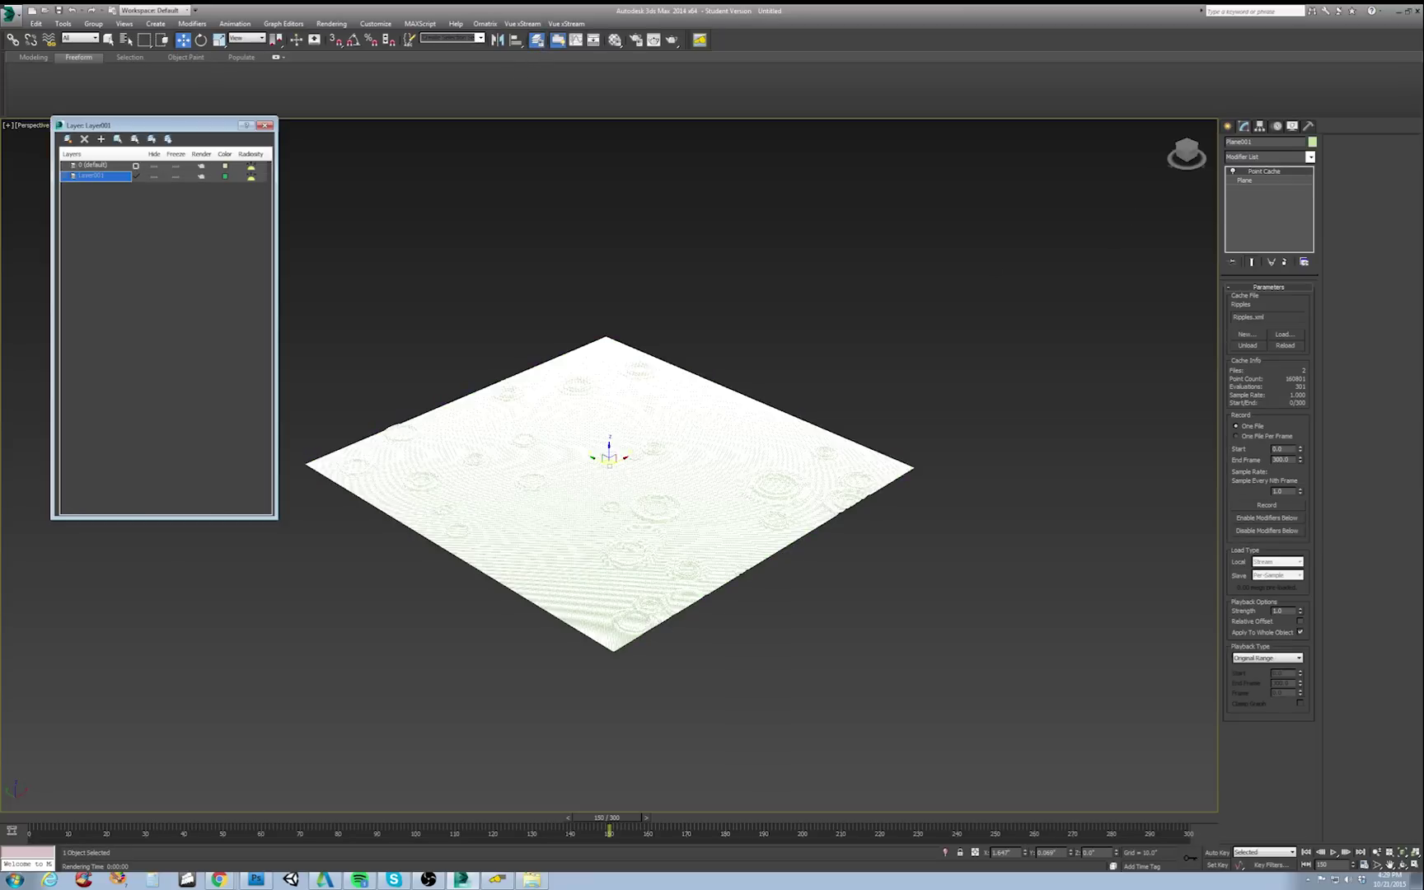
pyautogui.doubleClick(104, 175)
pyautogui.moveTo(108, 176); pyautogui.dragTo(81, 176)
pyautogui.write('HighPoly_Water')
pyautogui.press('Return')
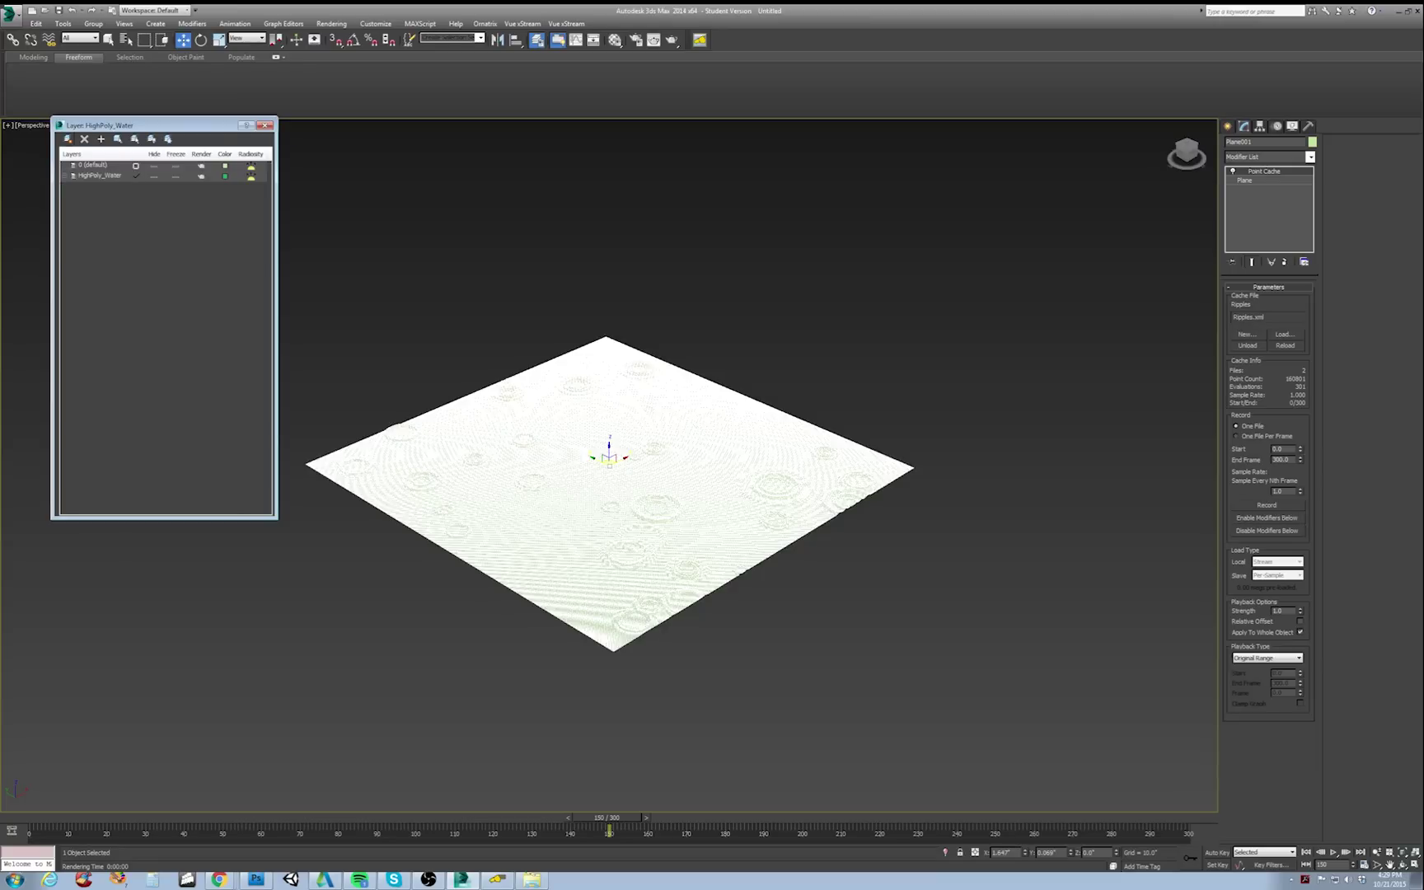
# Create a second layer named LowPoly_Water
pyautogui.click(67, 140)
pyautogui.click(97, 187)
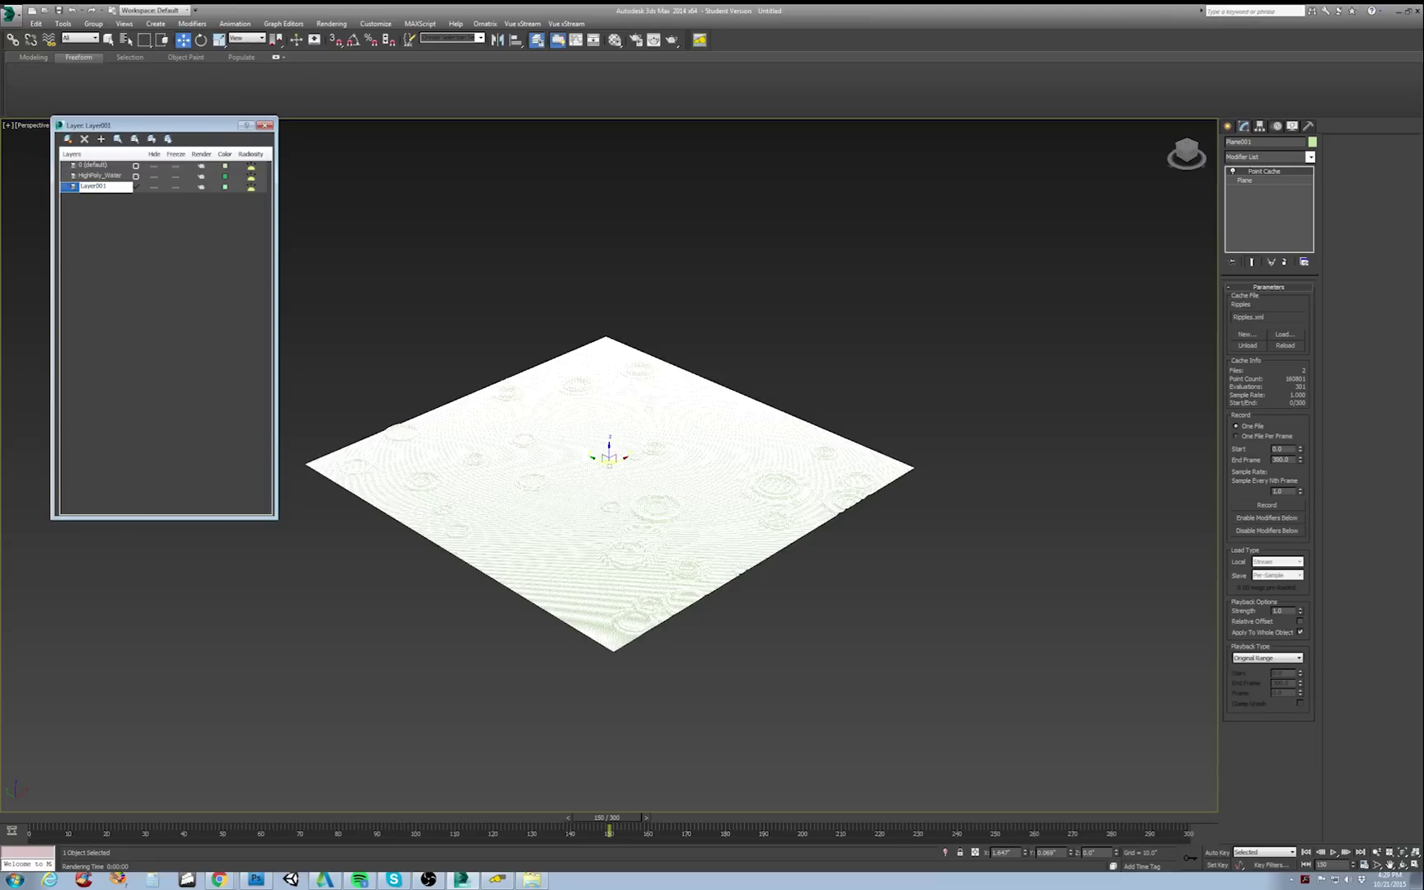
pyautogui.doubleClick(98, 187)
pyautogui.write('LowPl')
pyautogui.press('Return')
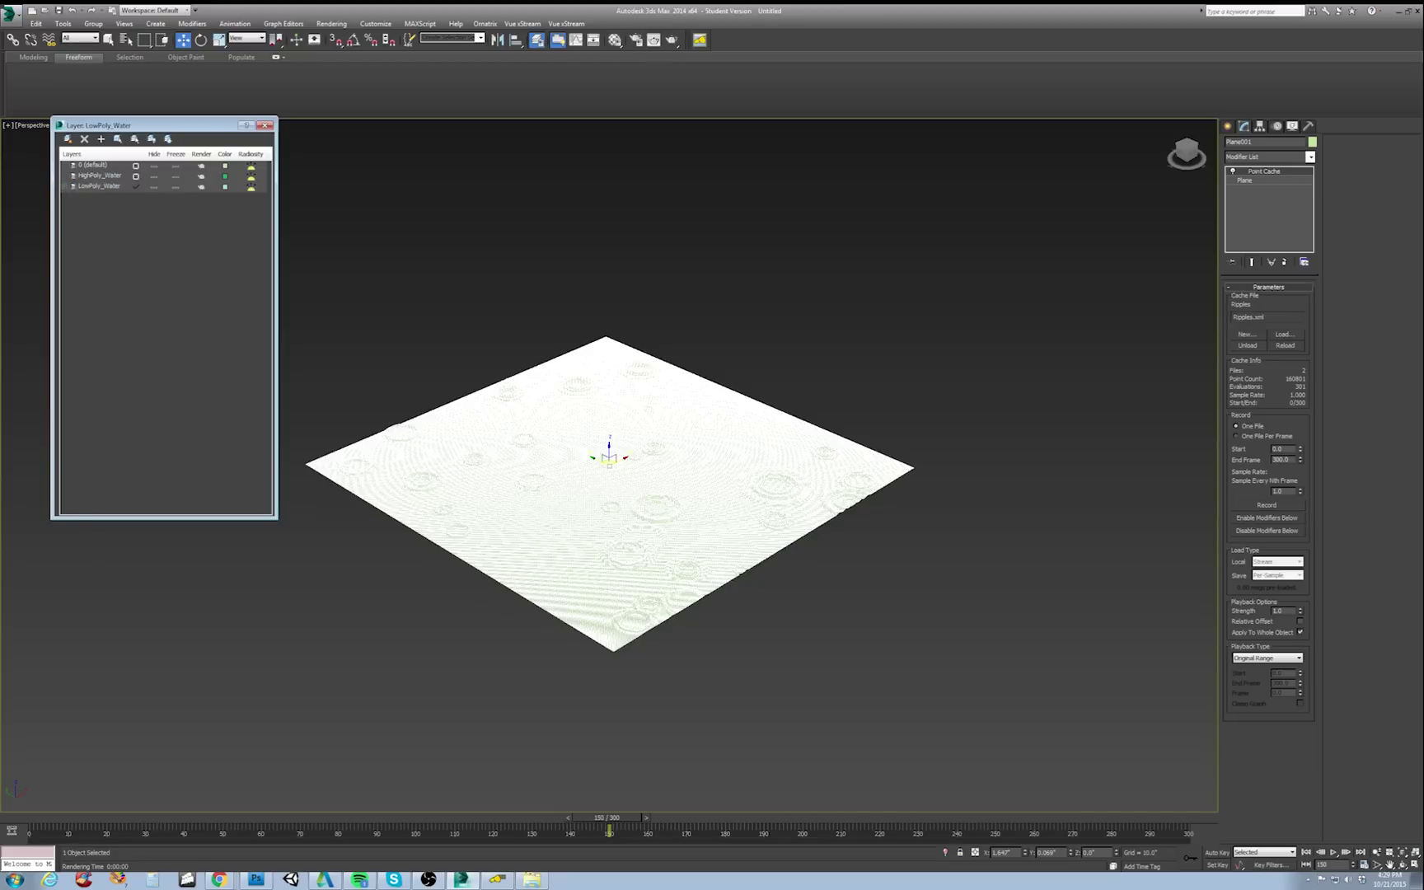
# Rename the rippled plane as Water and deselect it
pyautogui.click(839, 315)
pyautogui.click(741, 429)
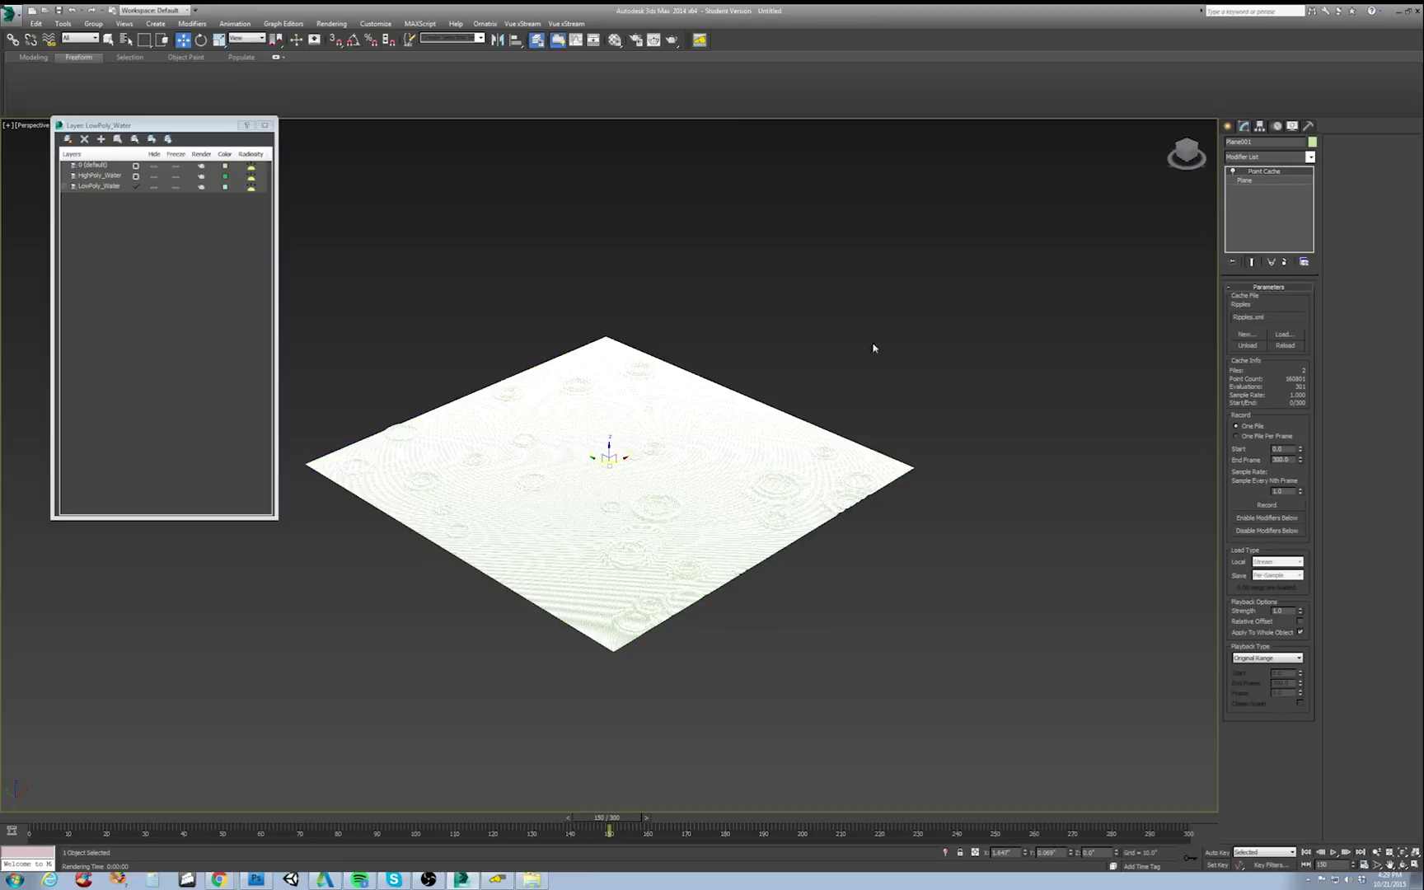
pyautogui.doubleClick(1269, 146)
pyautogui.write('Water')
pyautogui.click(878, 423)
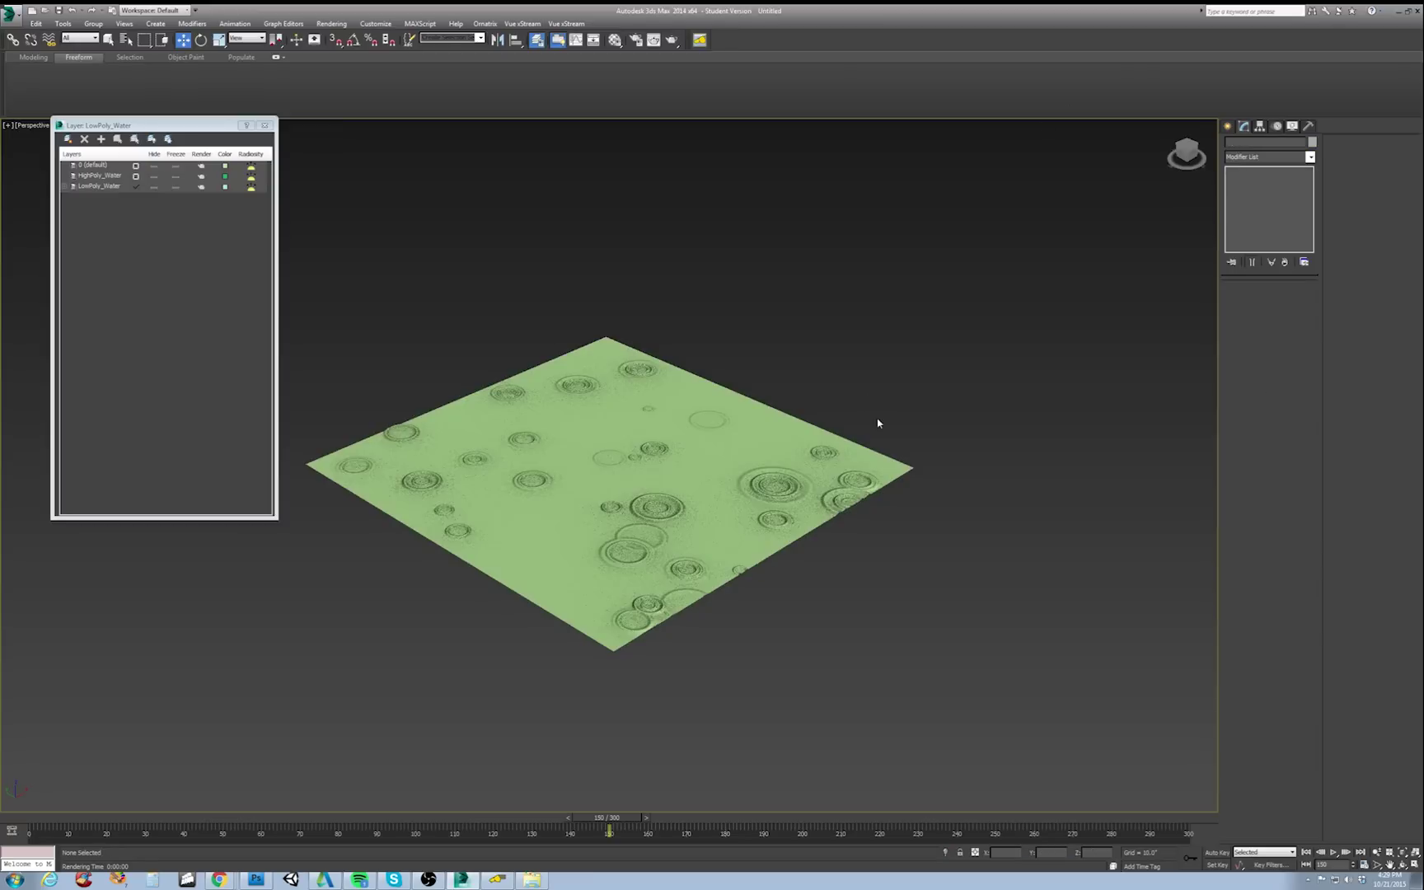
# Hide the HighPoly_Water layer, add the rippled plane to it, and close the layer manager
pyautogui.click(154, 175)
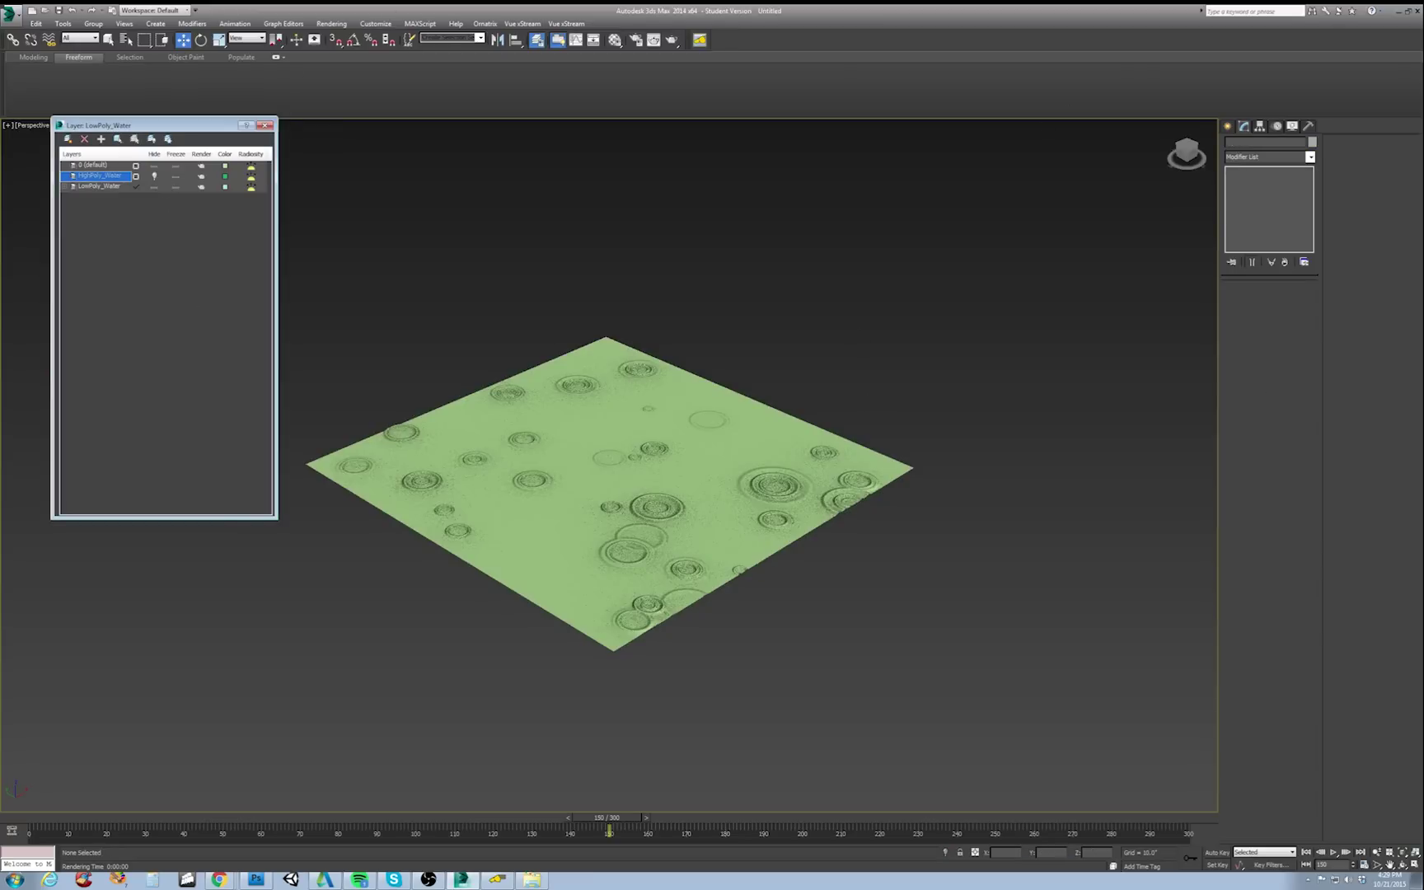
pyautogui.click(445, 462)
pyautogui.click(102, 139)
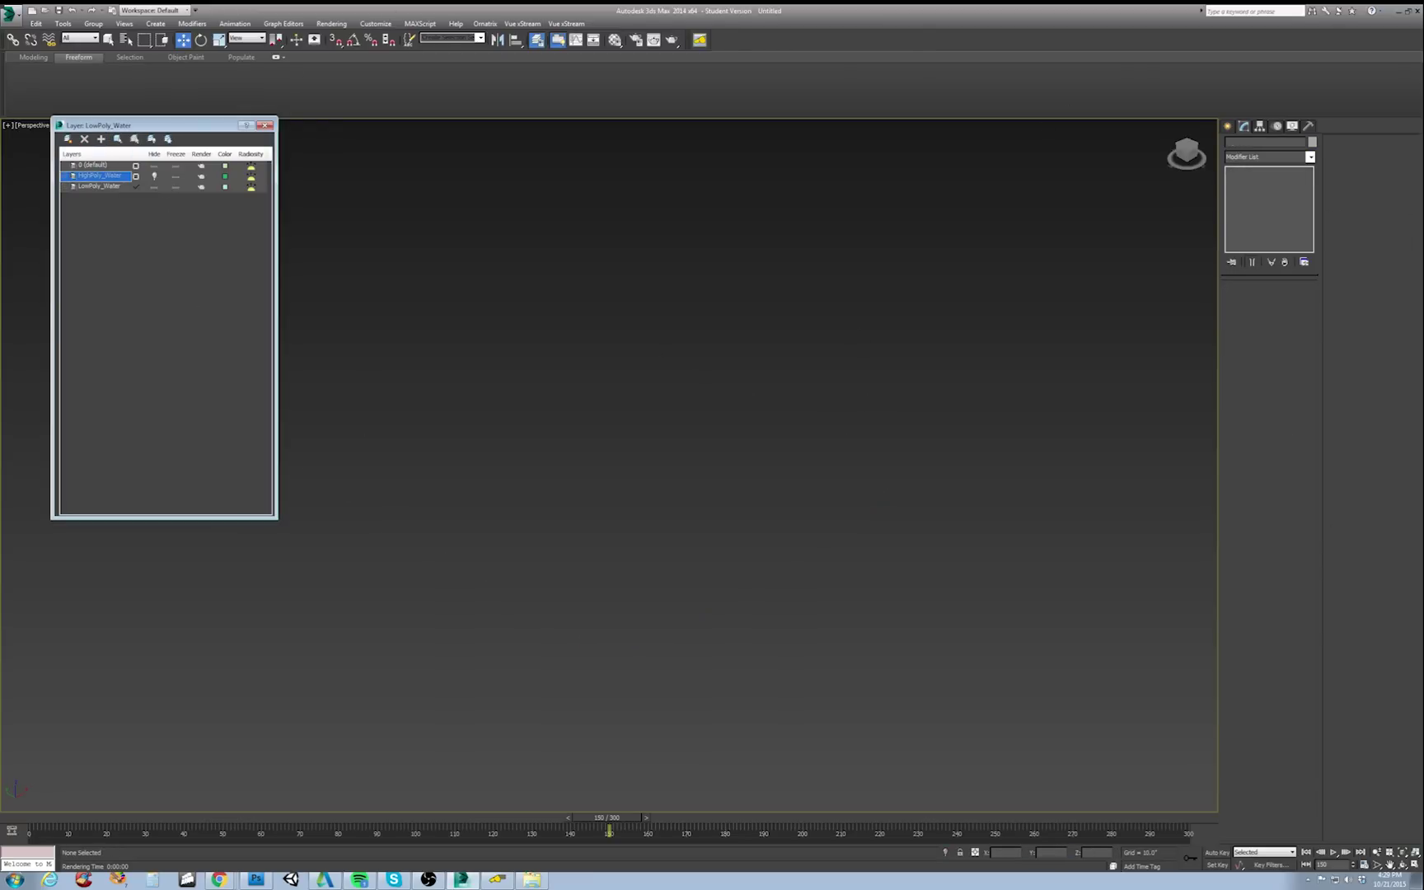
pyautogui.click(99, 187)
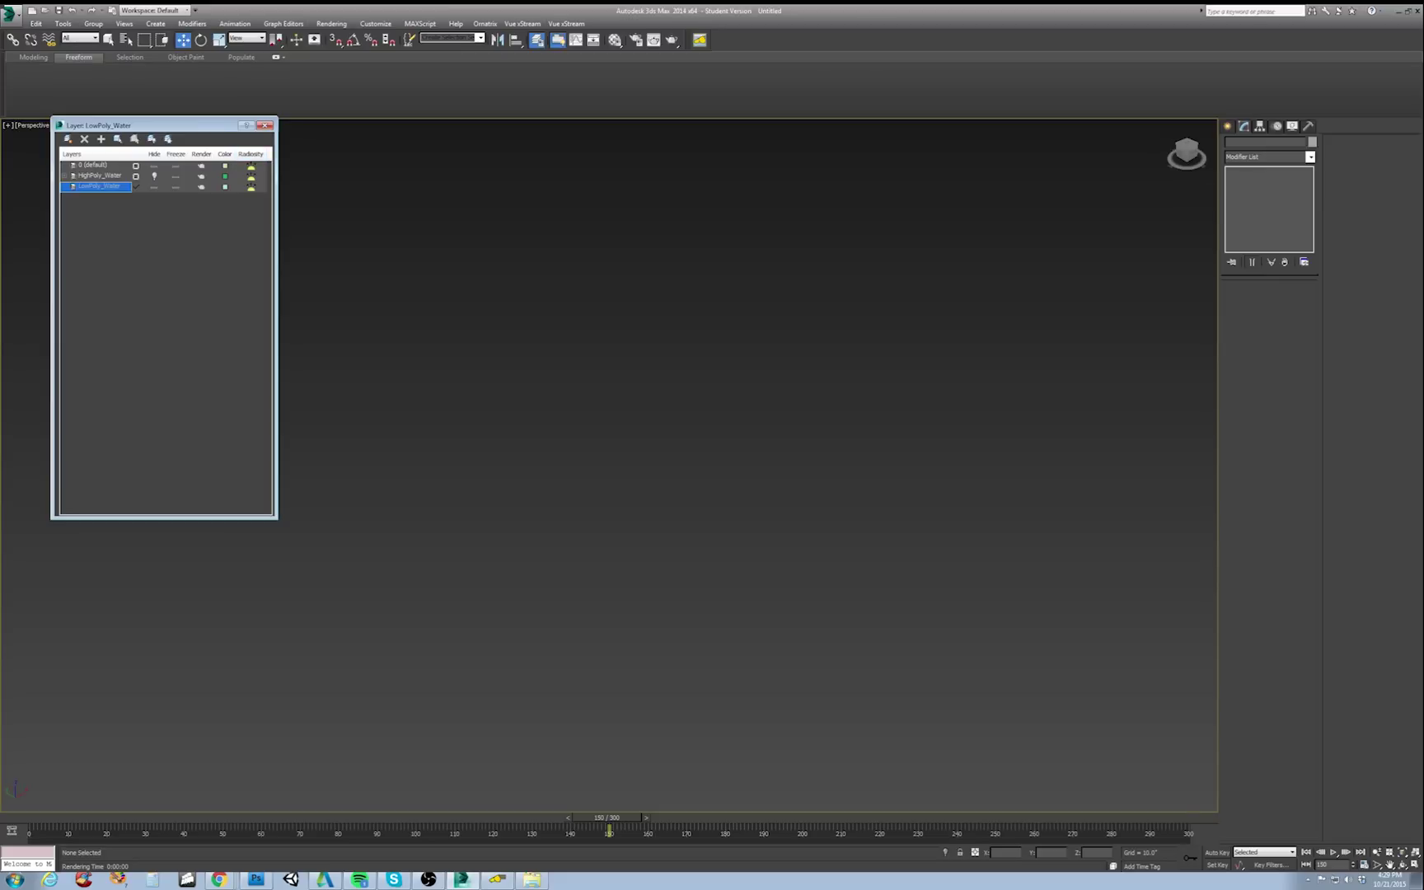
pyautogui.click(264, 125)
# Create a new plane in the emptied perspective view and set its length and width to 200 inches
pyautogui.click(1229, 127)
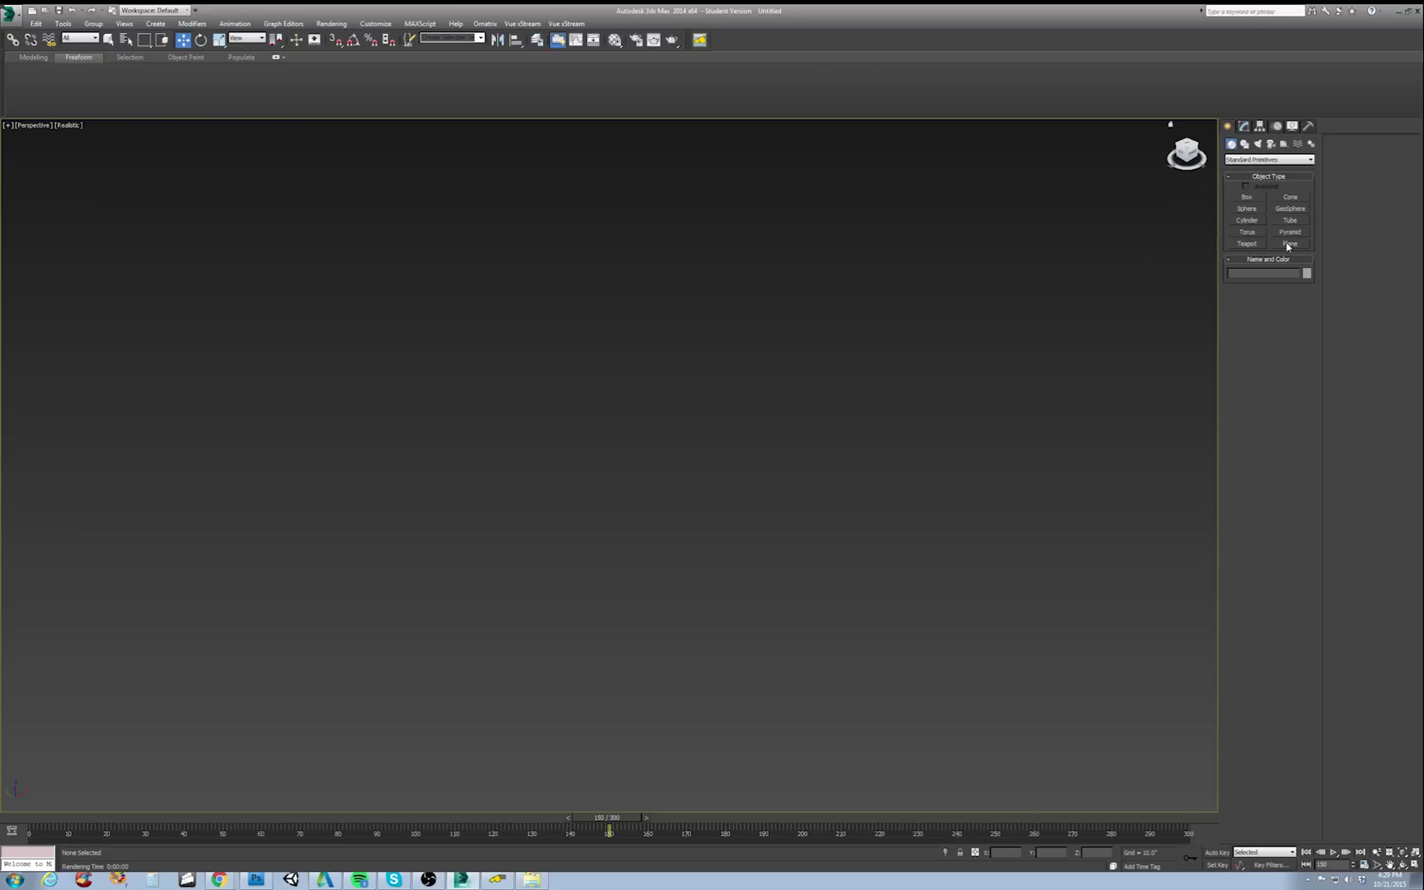
pyautogui.click(1288, 245)
pyautogui.moveTo(693, 330); pyautogui.dragTo(632, 887)
pyautogui.doubleClick(1294, 344)
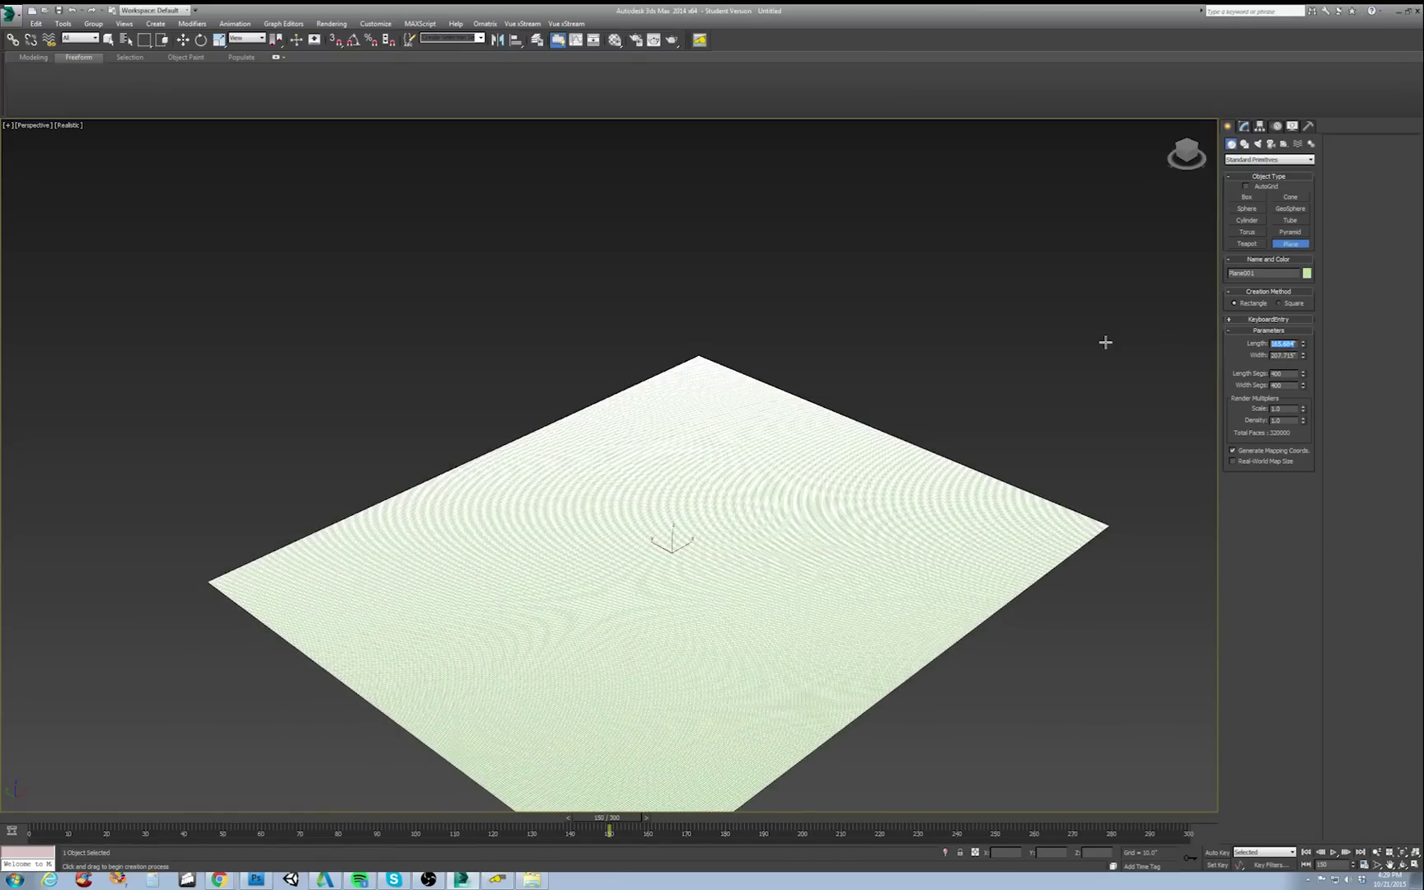
pyautogui.write('200')
pyautogui.press('Tab')
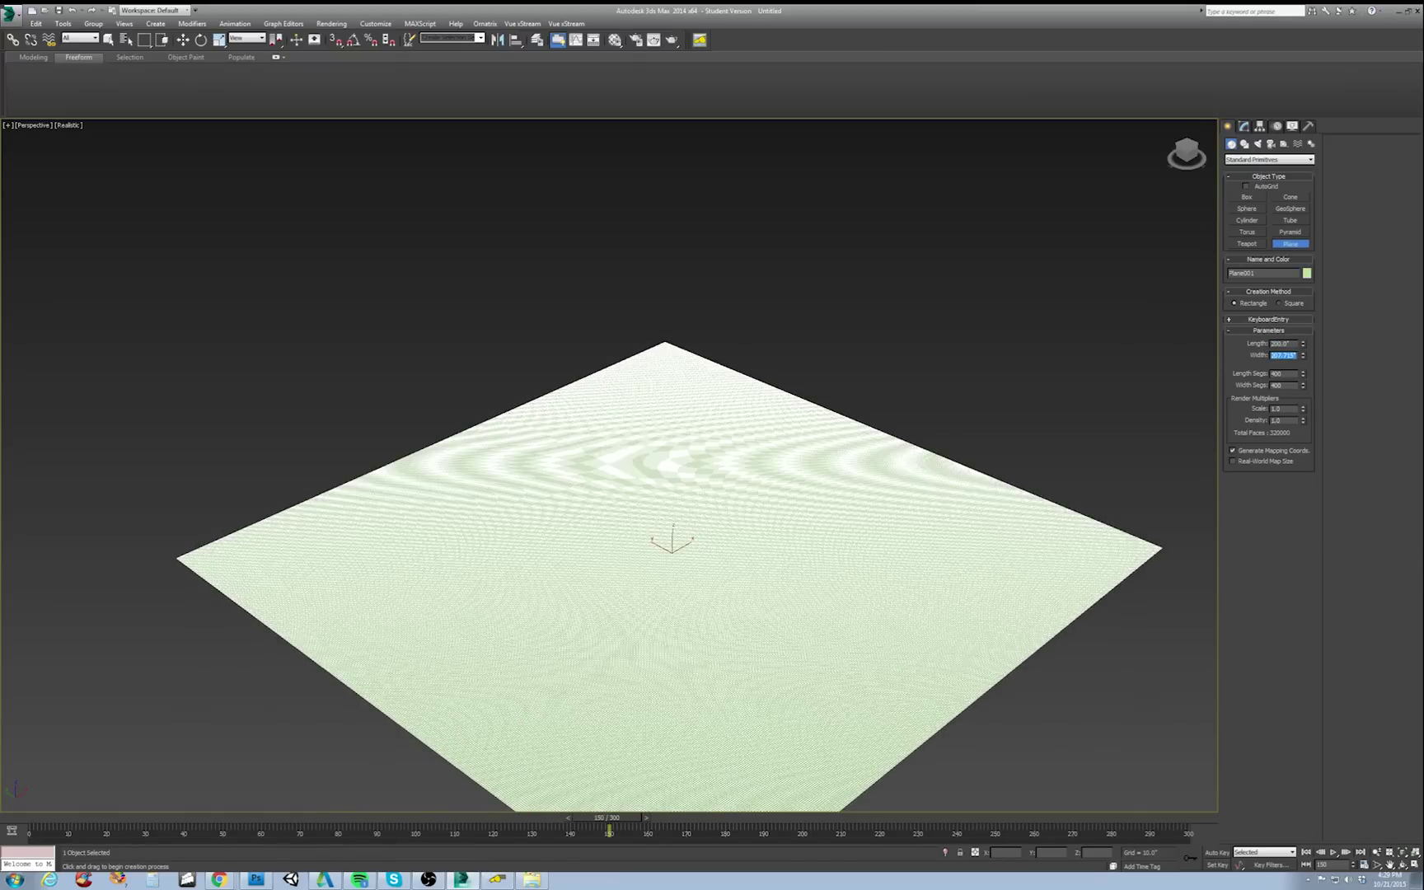
pyautogui.write('200')
pyautogui.press('Return')
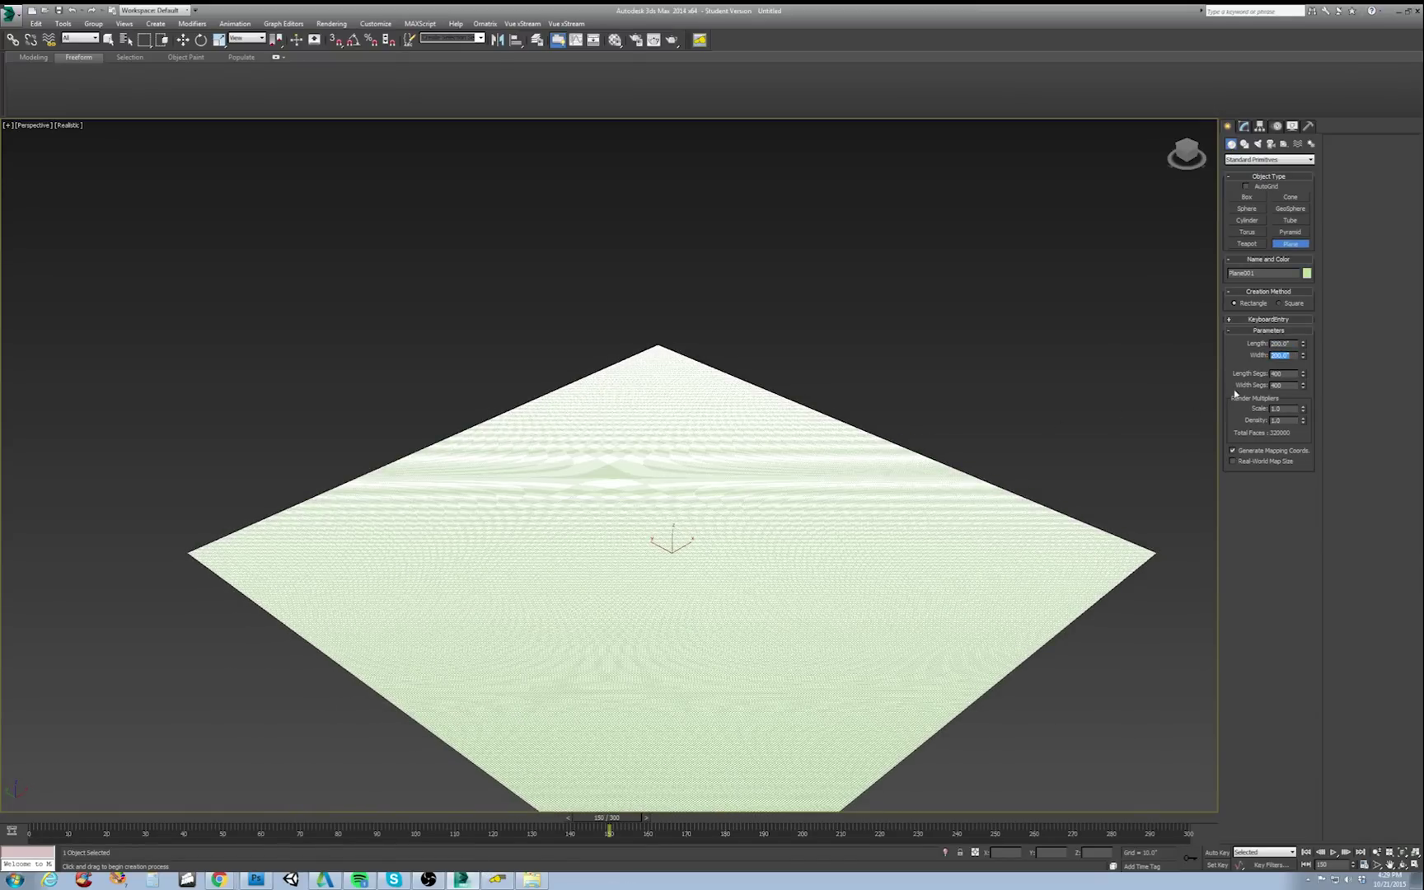
# Set the new plane's length and width segments to 1 each, finish its creation and deselect it
pyautogui.doubleClick(1282, 372)
pyautogui.write('1')
pyautogui.press('Tab')
pyautogui.write('1')
pyautogui.press('Tab')
pyautogui.moveTo(880, 518); pyautogui.dragTo(820, 396, button='middle')
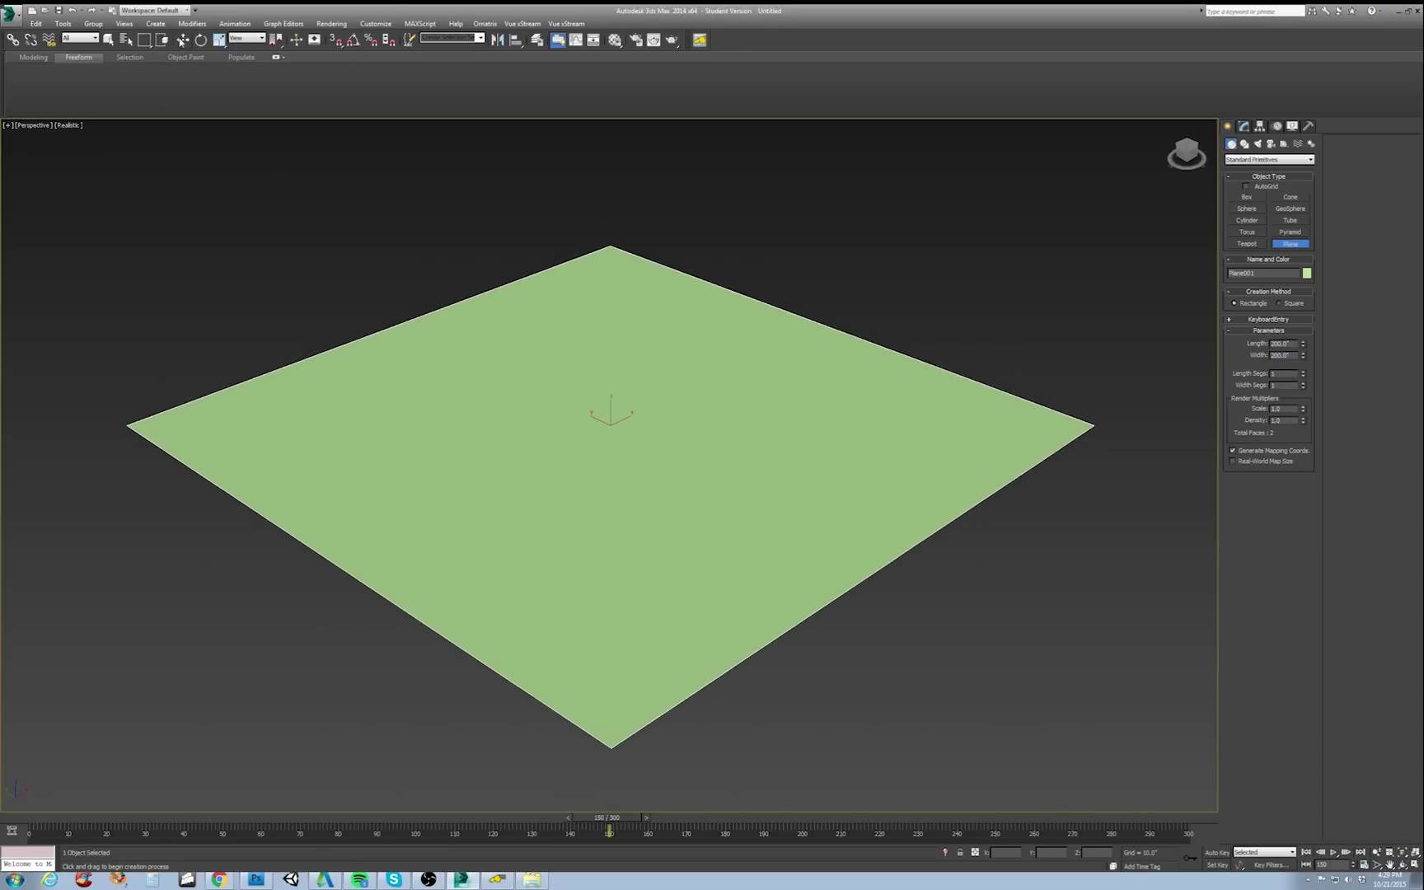
pyautogui.click(183, 40)
pyautogui.click(256, 208)
# Apply the first default material to the low-poly plane and load Ripple_Few.mov as its diffuse color bitmap
pyautogui.click(615, 39)
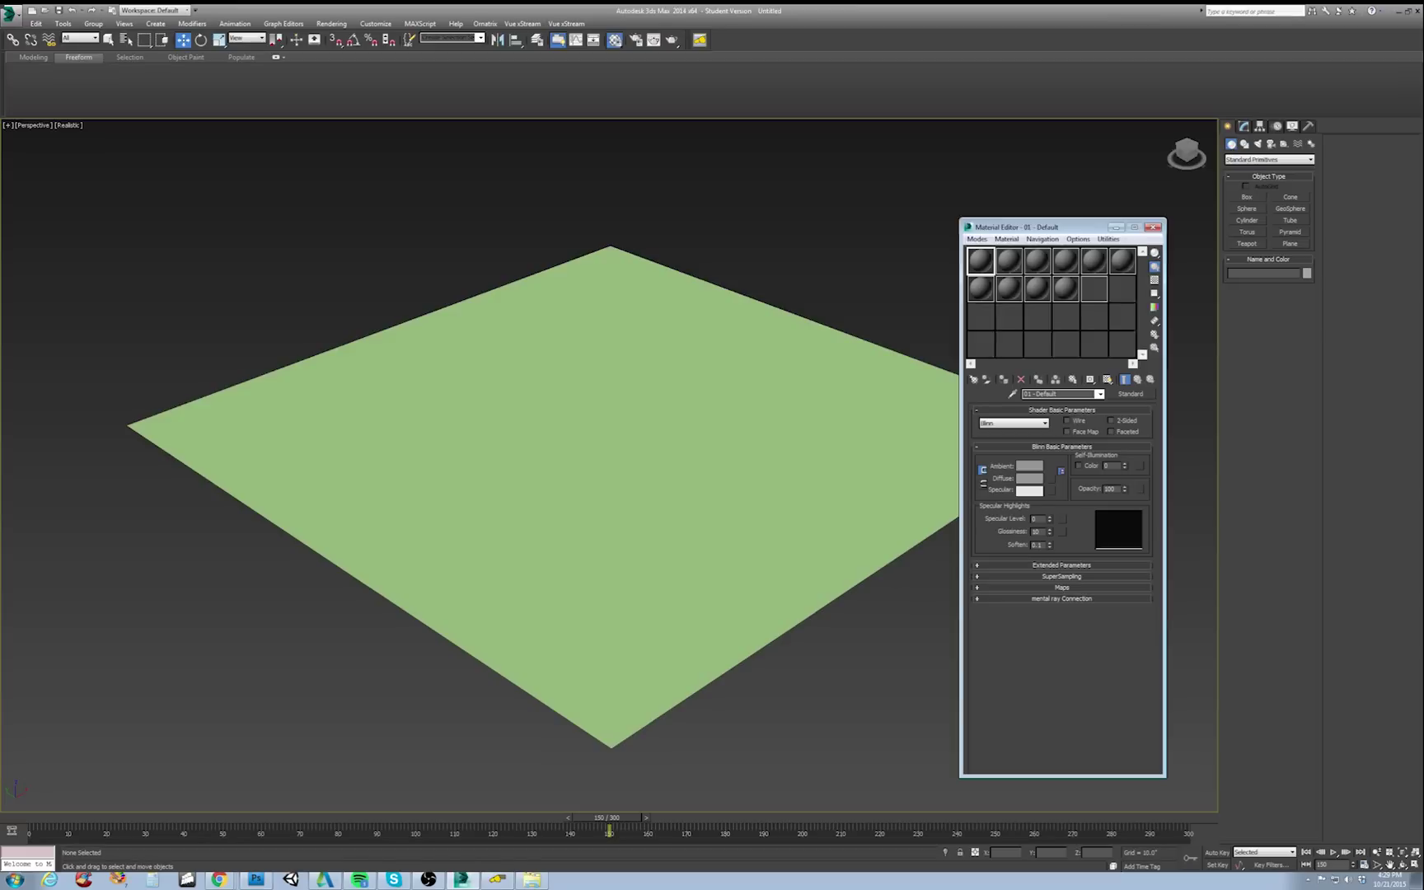
pyautogui.moveTo(981, 261); pyautogui.dragTo(875, 364)
pyautogui.click(1062, 587)
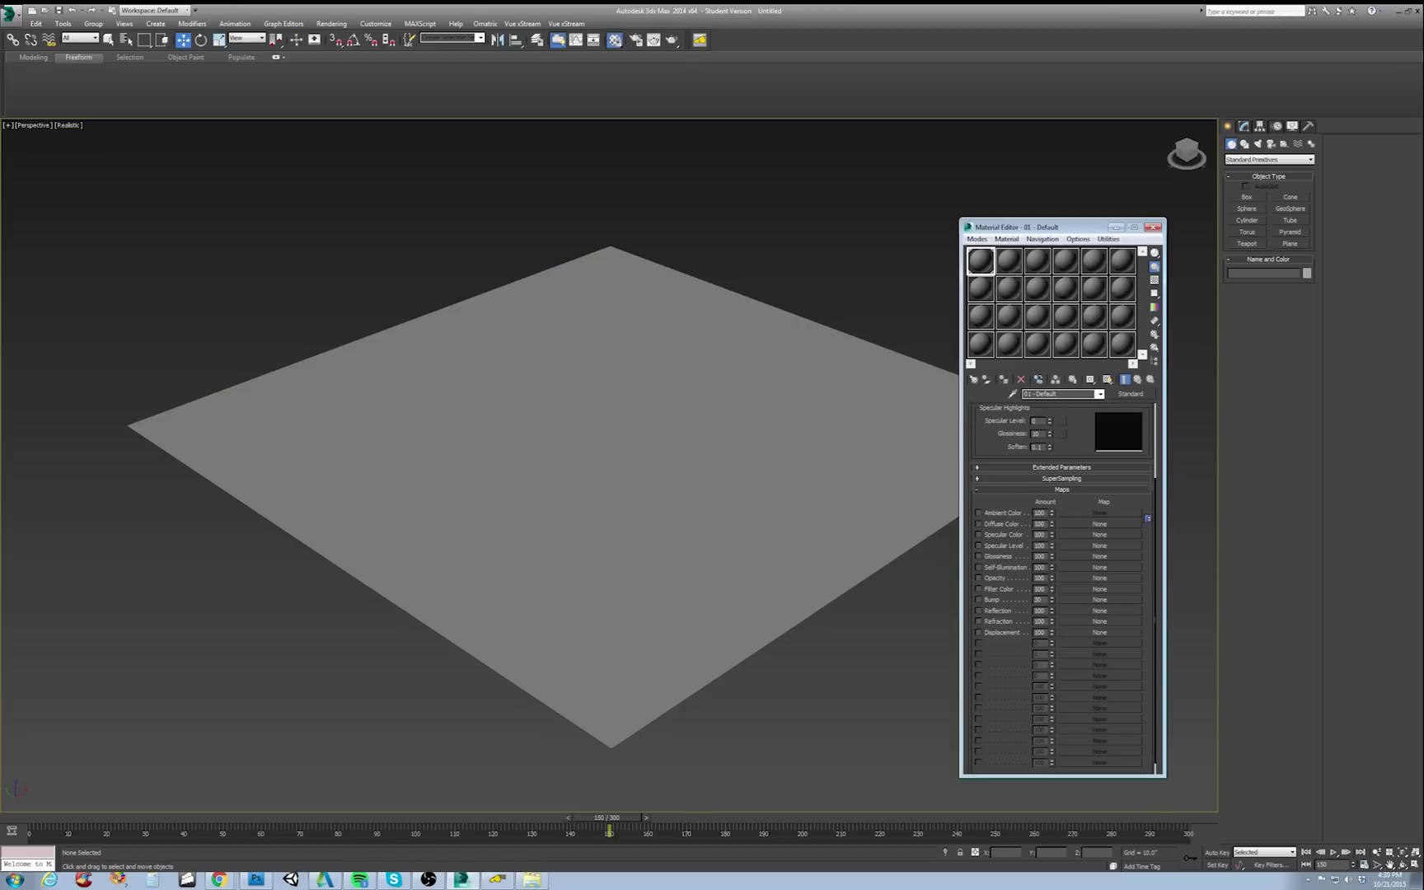
pyautogui.click(1100, 523)
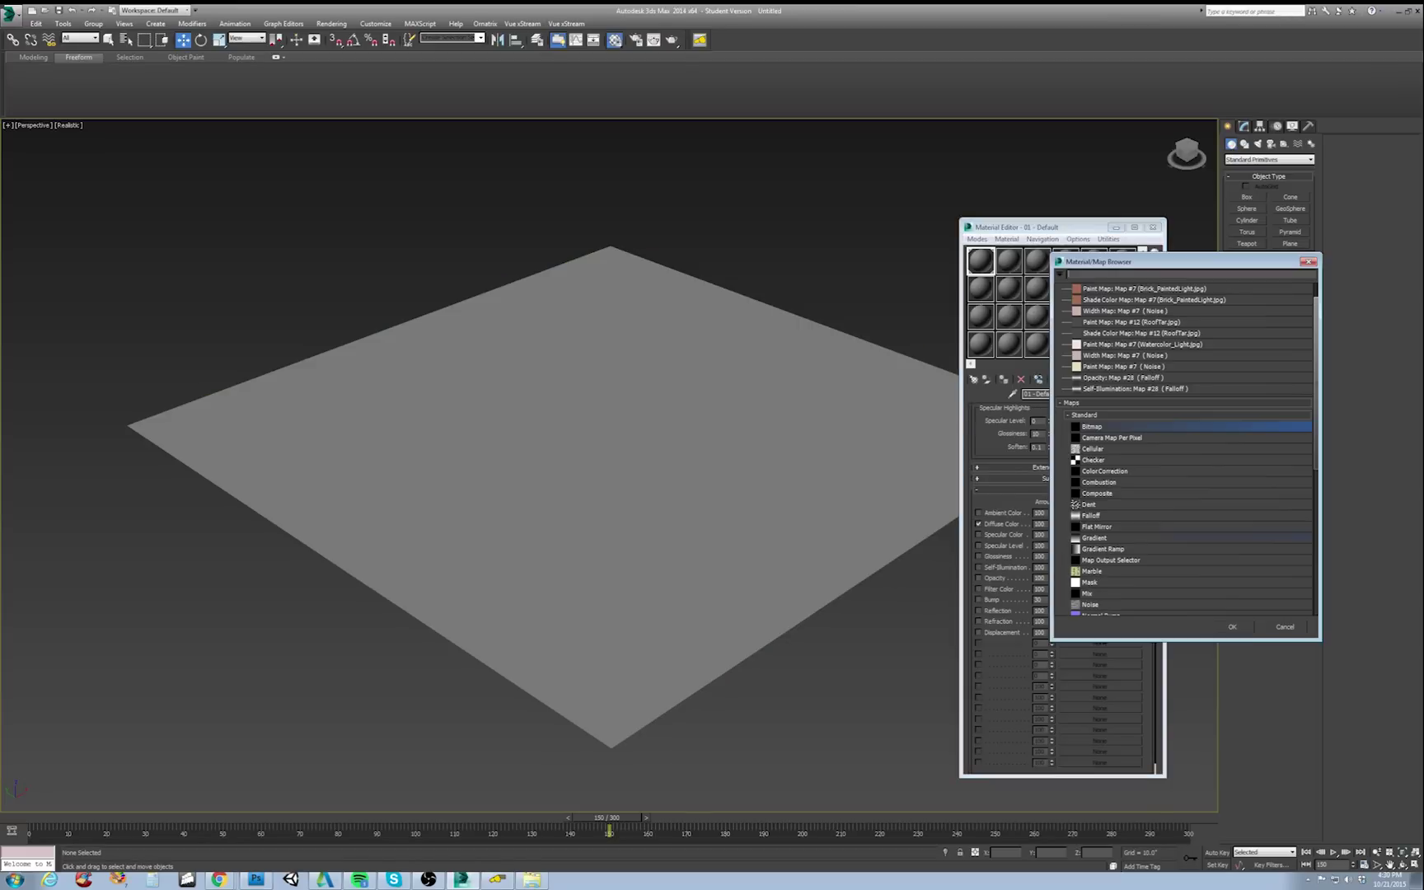
pyautogui.doubleClick(1092, 427)
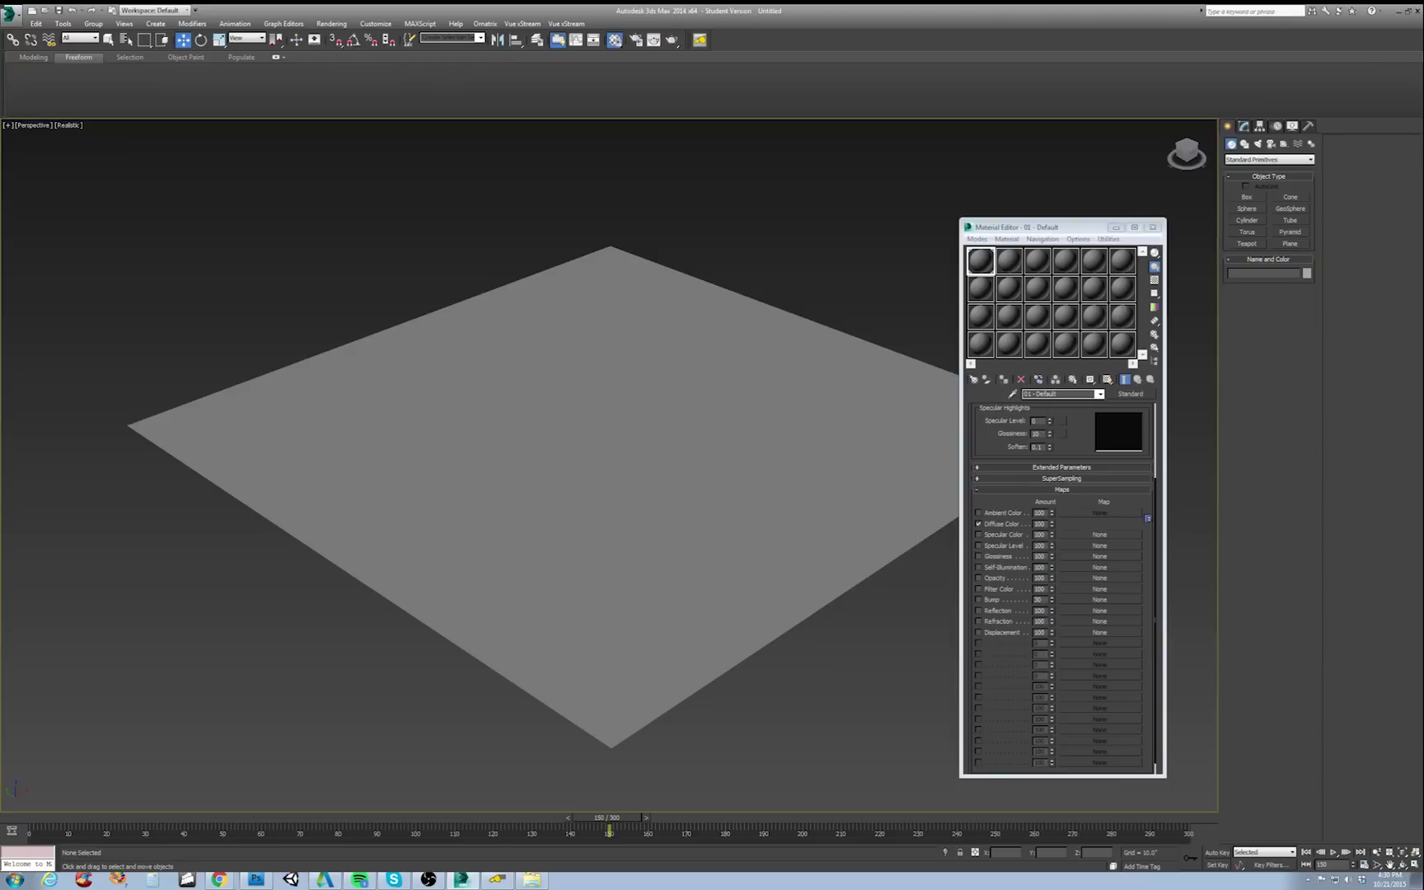
pyautogui.doubleClick(303, 220)
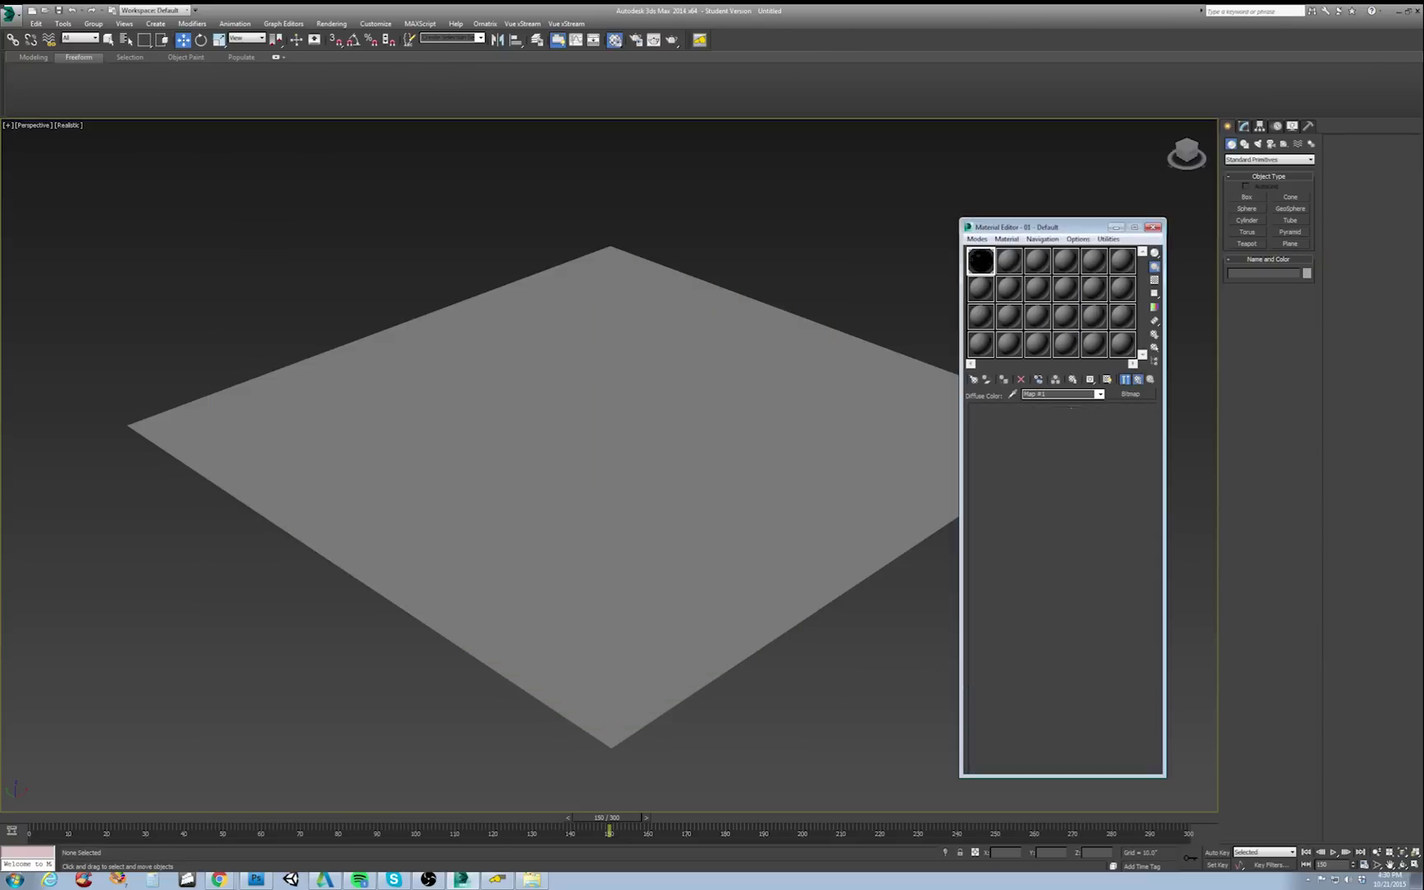
# Return to the parent material and display its ripple texture on the plane in the shaded viewport
pyautogui.click(1138, 380)
pyautogui.scroll(5, 1062, 588)
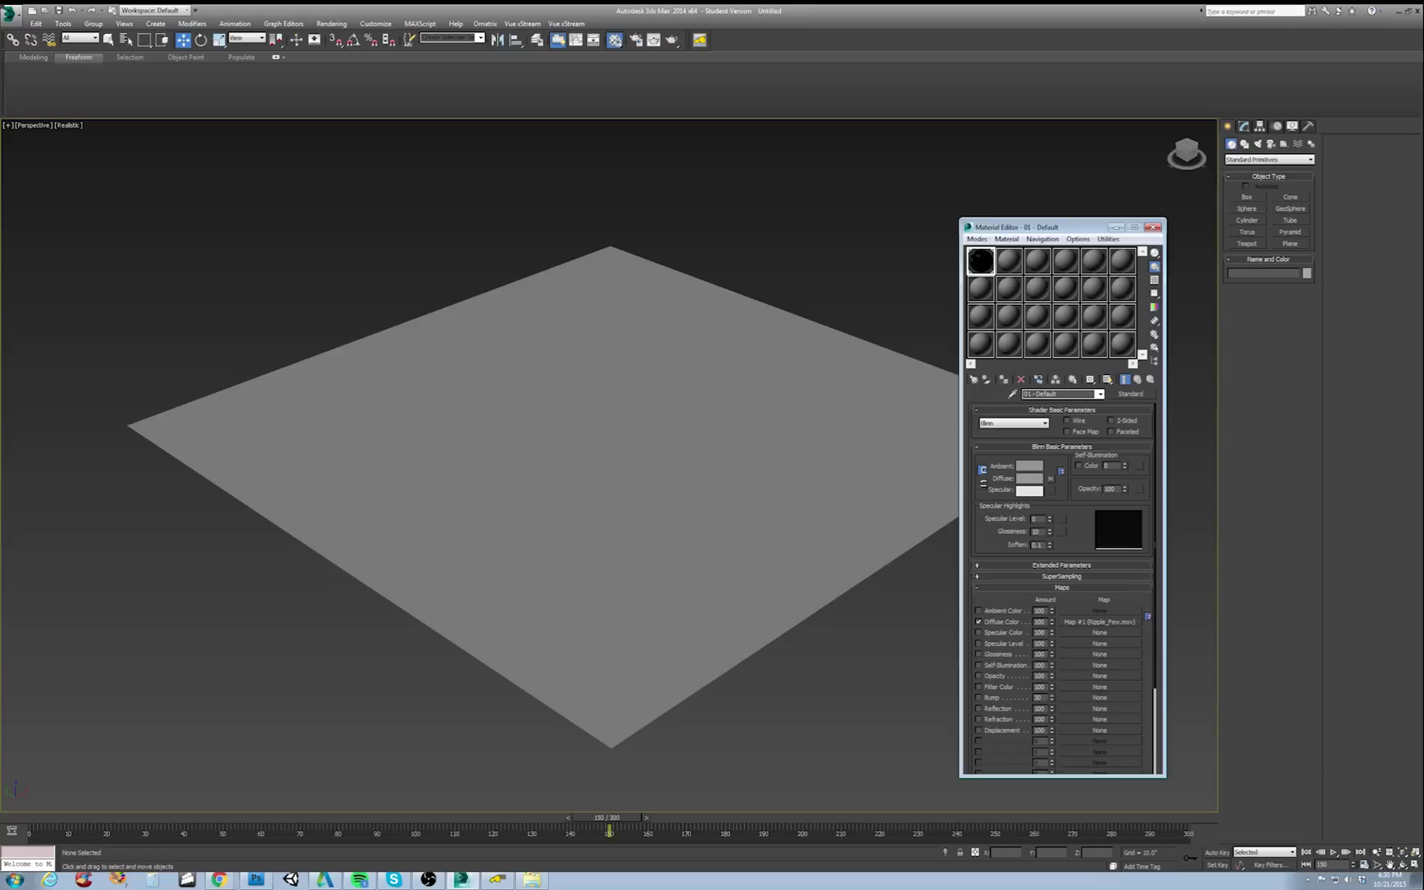
pyautogui.click(1108, 379)
pyautogui.click(940, 331)
pyautogui.moveTo(868, 445); pyautogui.dragTo(863, 449, button='middle')
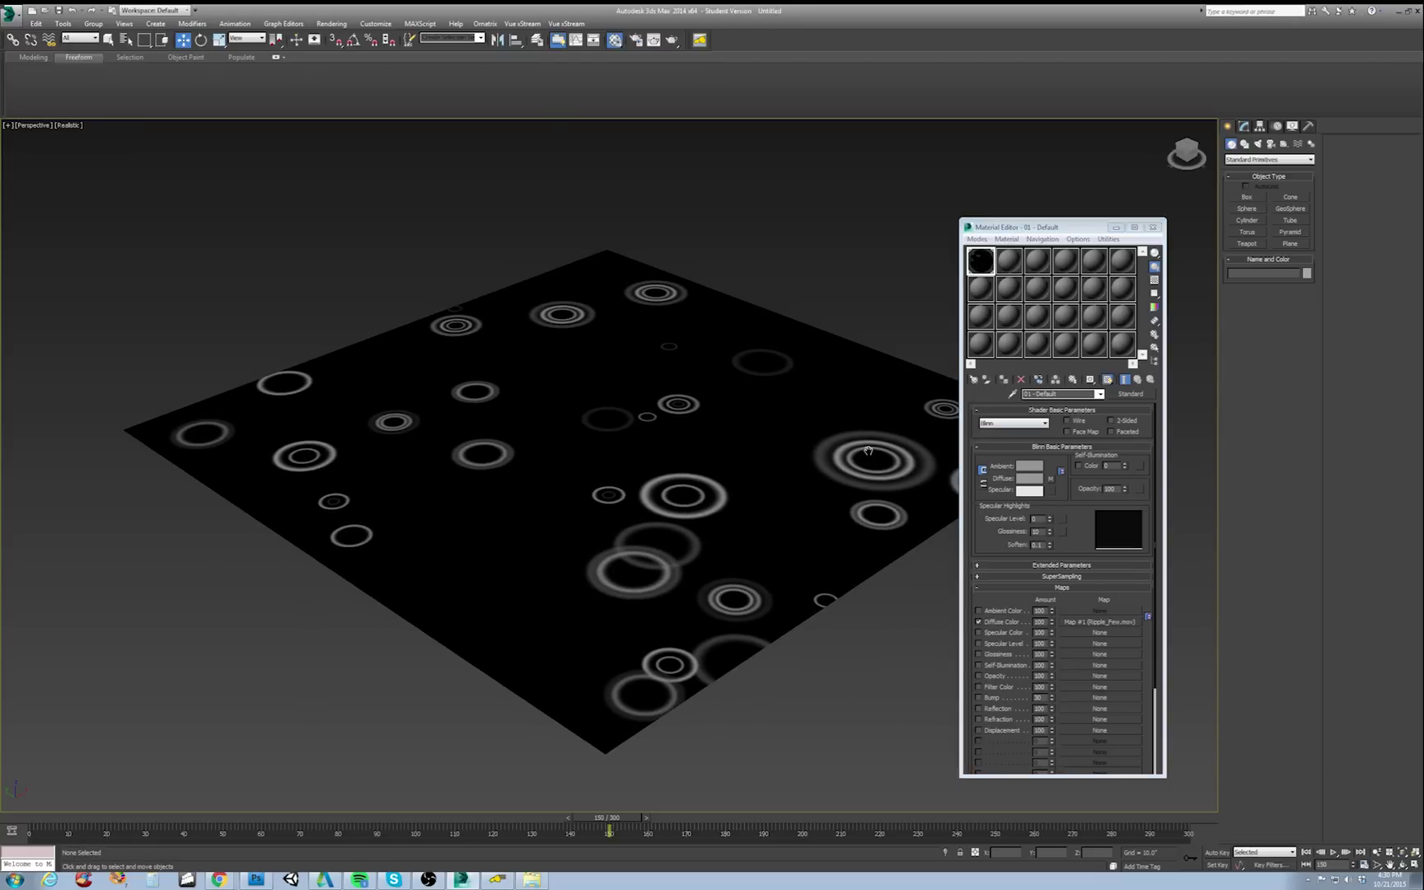
# Play back the ripple texture on the plane and stop at frame 36
pyautogui.click(1332, 853)
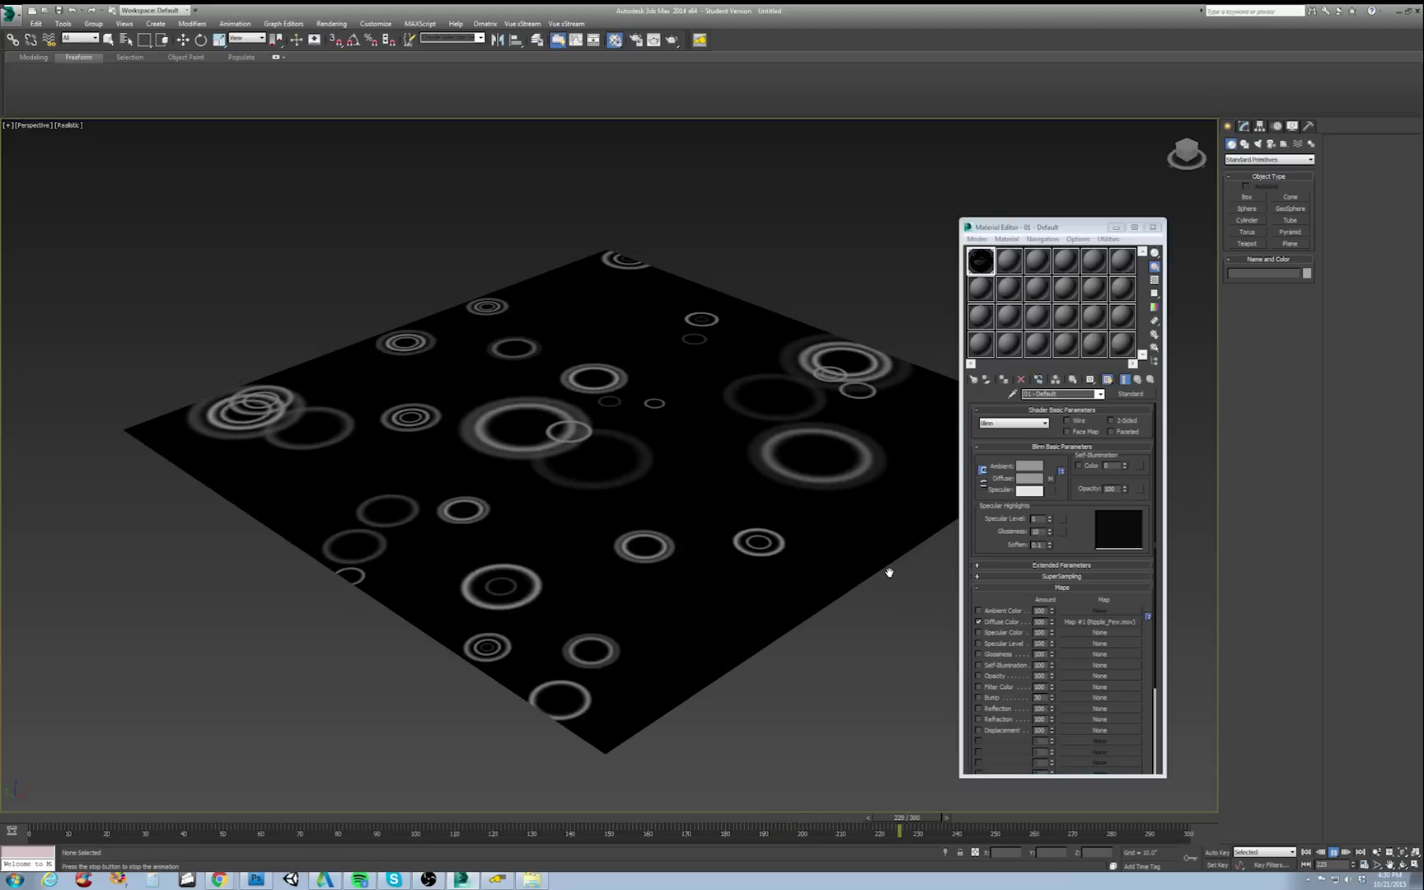
pyautogui.click(180, 817)
pyautogui.press('w')
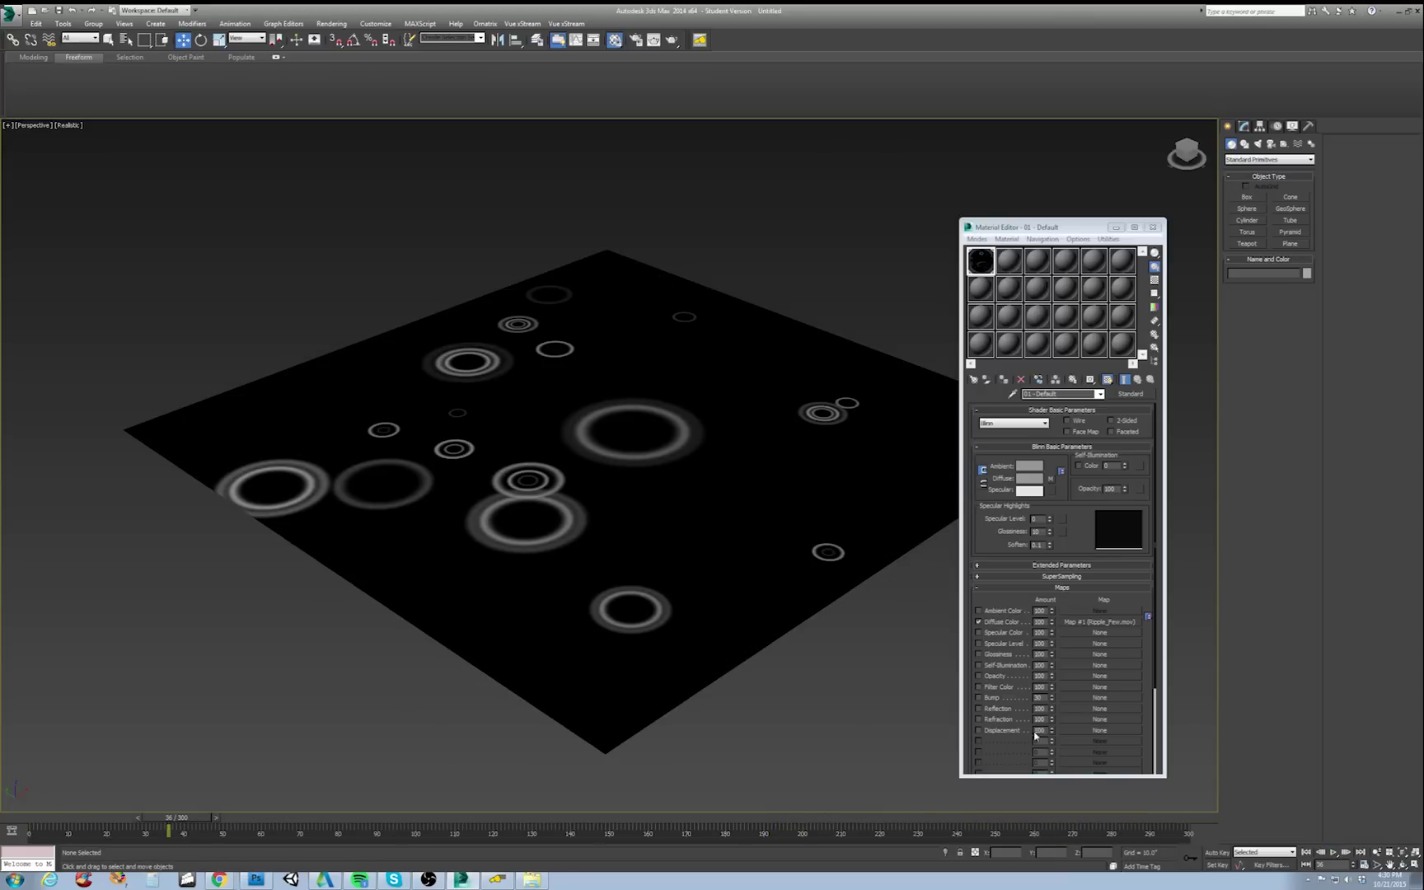
# Copy the diffuse ripple map to the bump slot with an amount of 100, and disable the diffuse map
pyautogui.click(1071, 623)
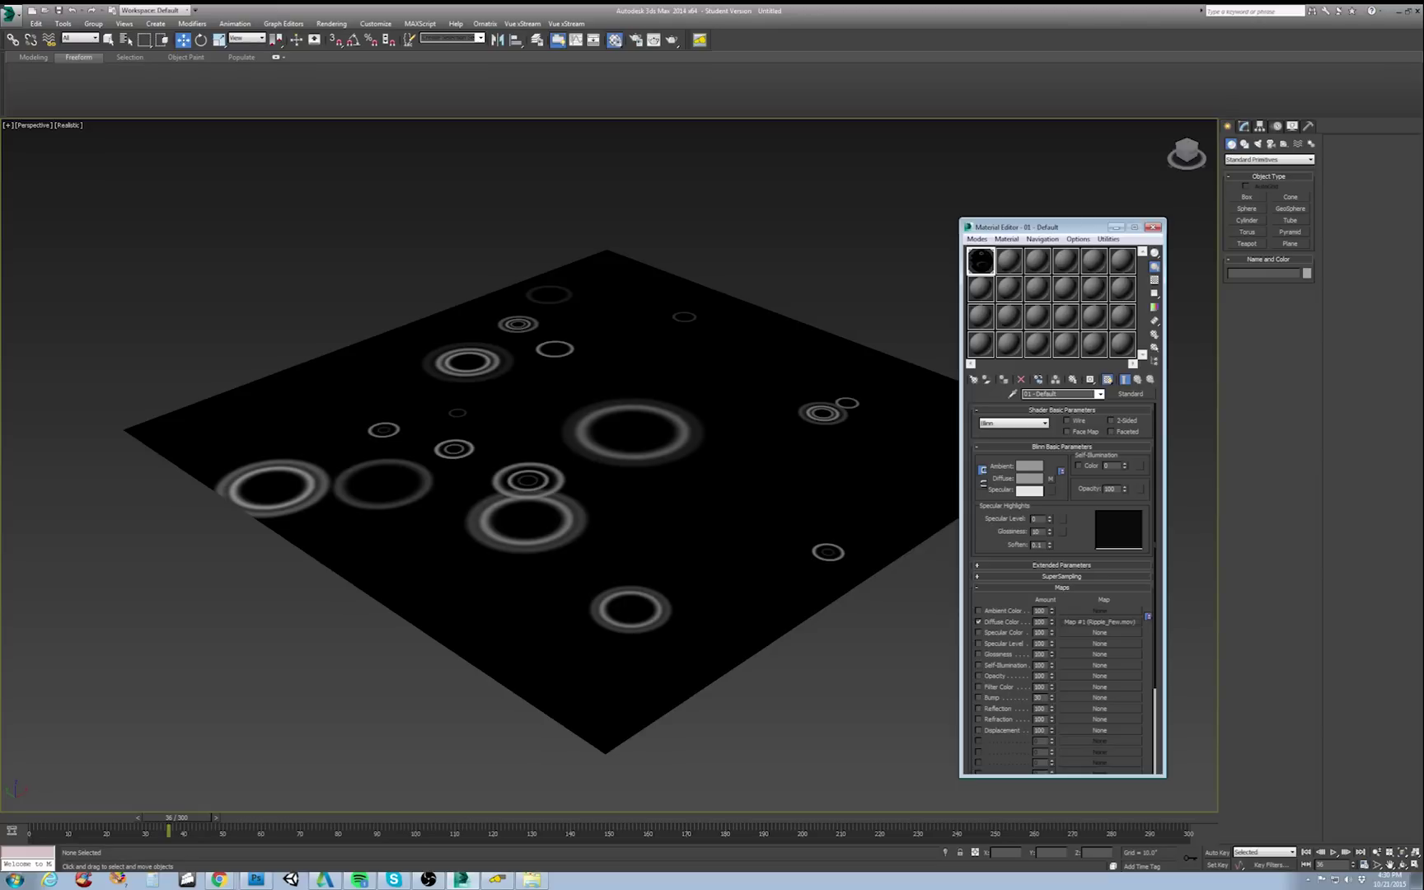
pyautogui.moveTo(1071, 623); pyautogui.dragTo(1100, 730)
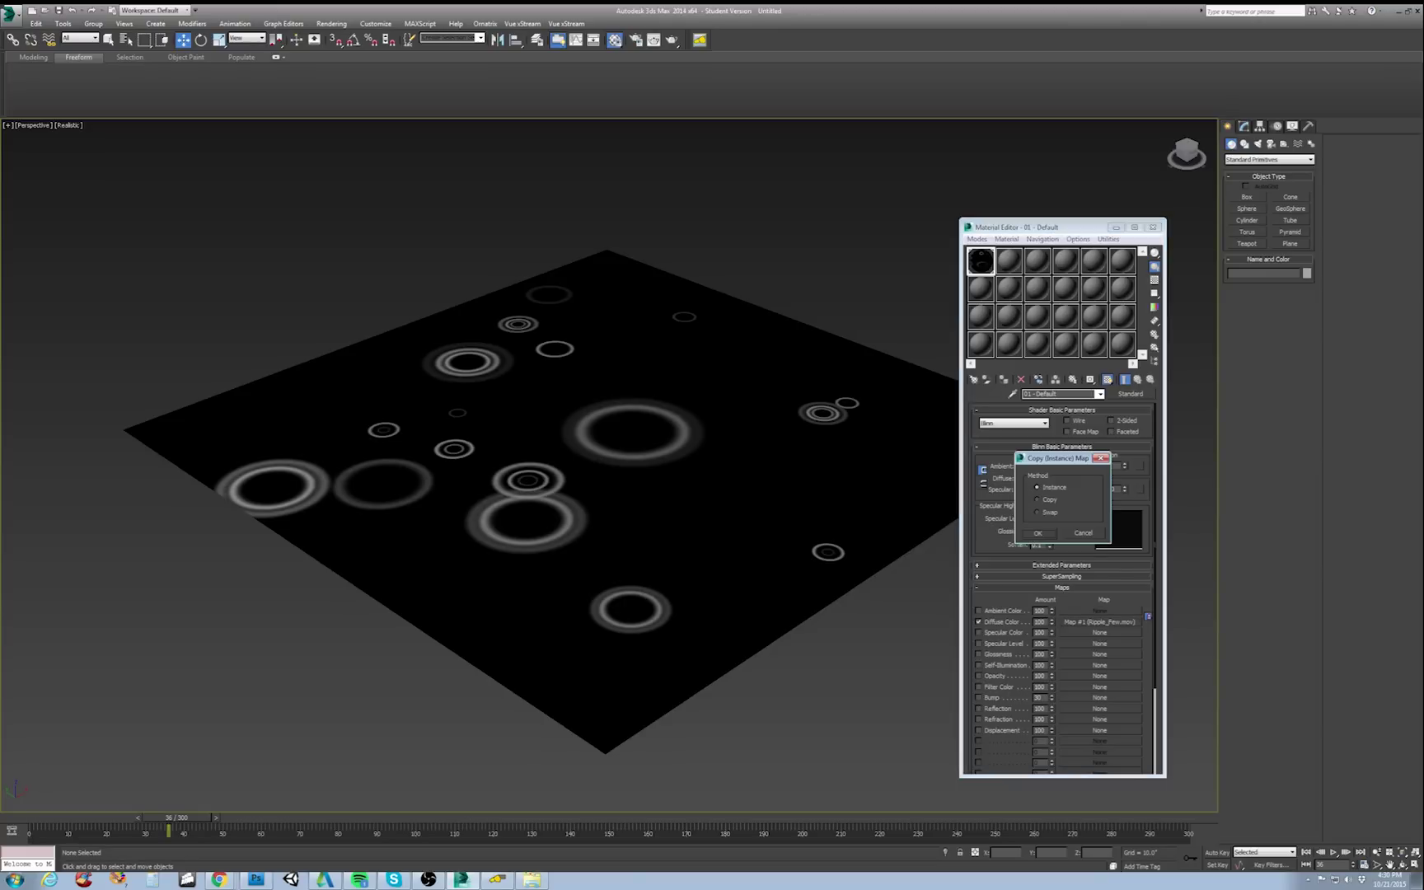
pyautogui.press('Return')
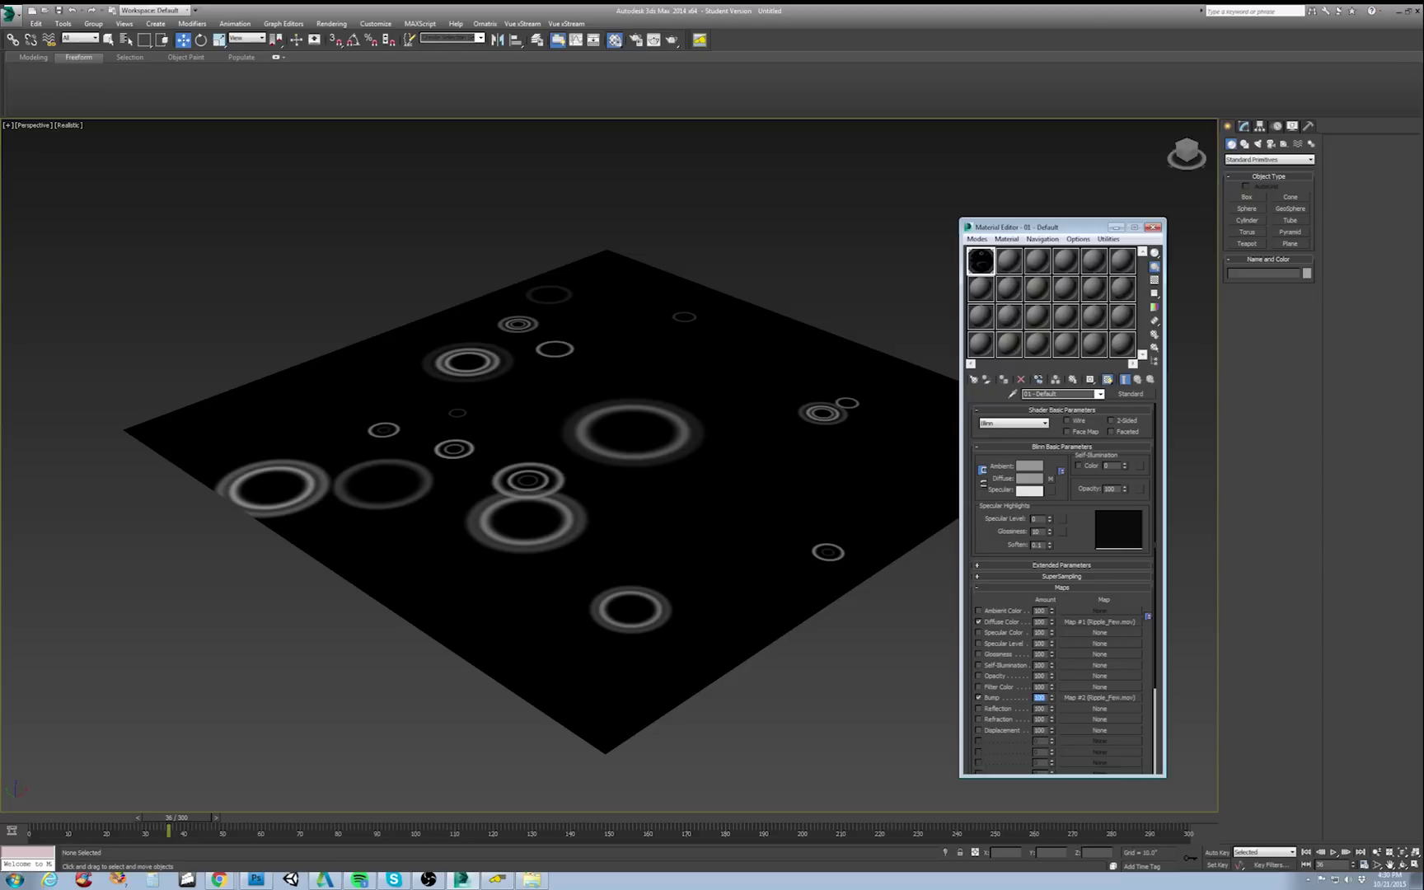
pyautogui.click(978, 623)
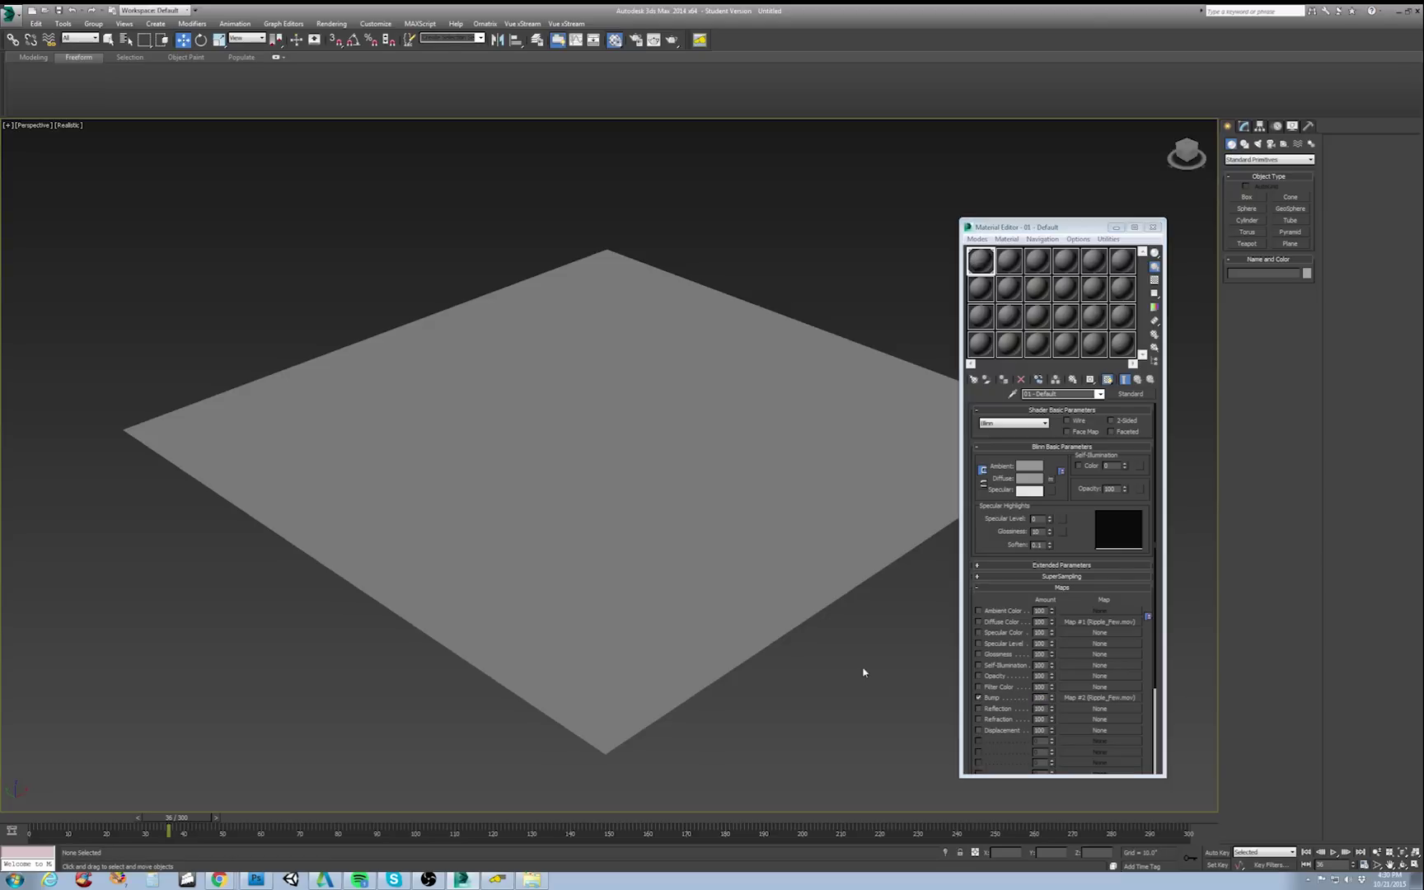
# Render the perspective view at frame 36 to check the bump ripples on the plane
pyautogui.hotkey('shift', 'q')
pyautogui.scroll(5, 701, 620)
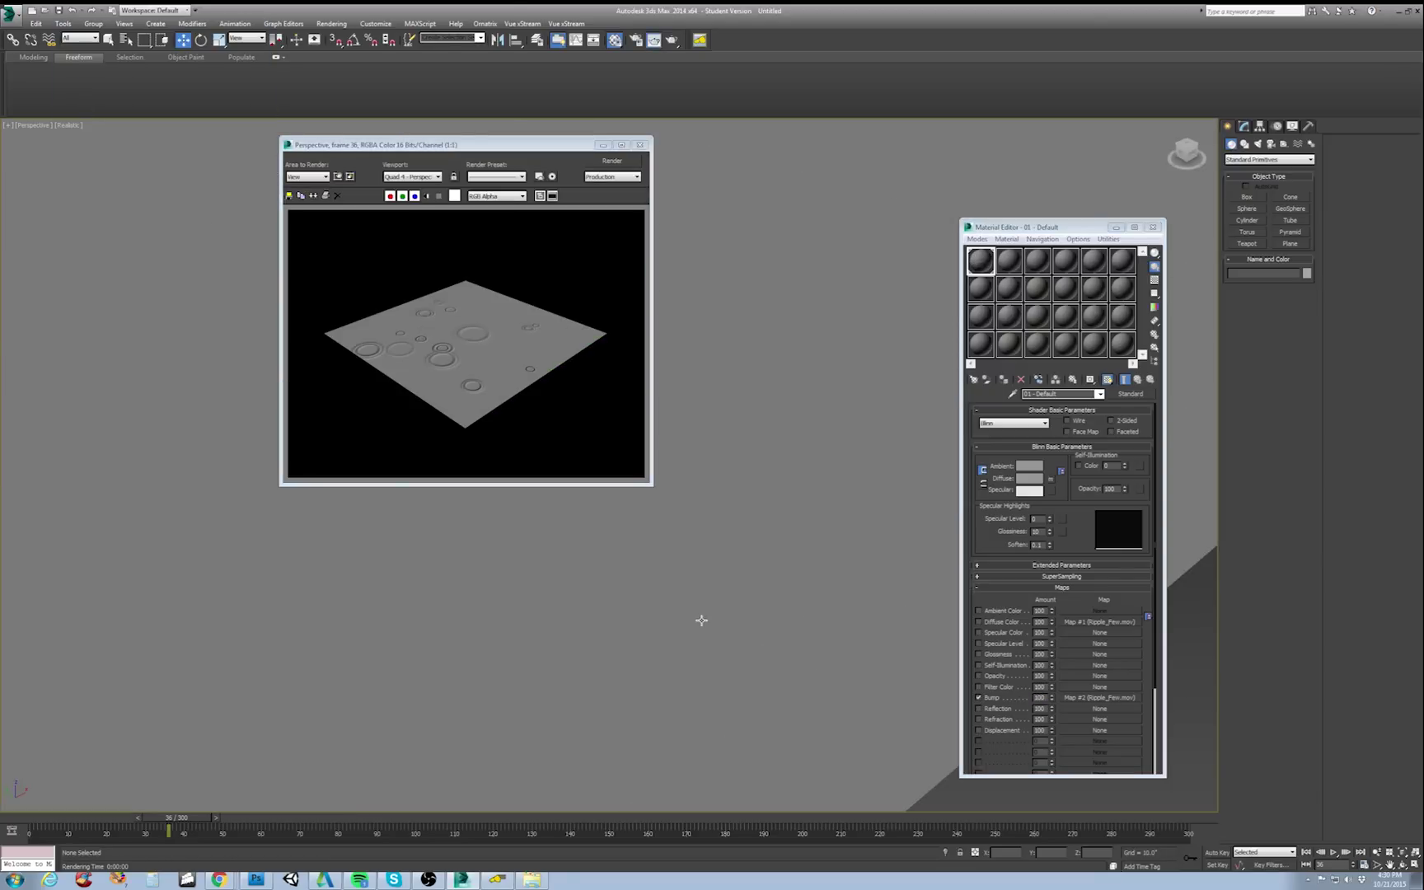
pyautogui.scroll(-3, 756, 620)
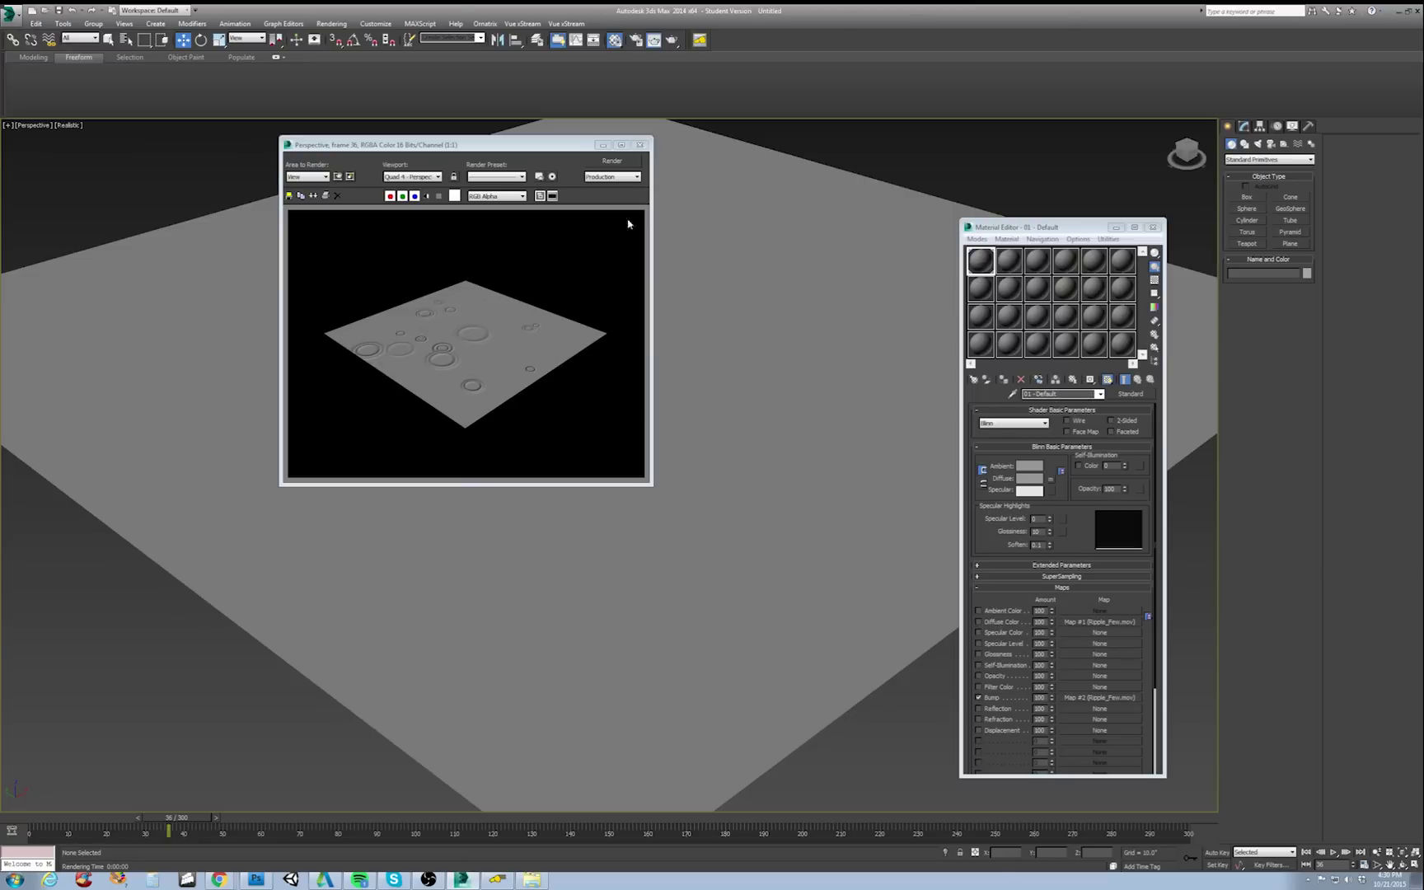
# Set the viewport's material display to Realistic Materials with Maps and close the rendered frame window
pyautogui.click(67, 125)
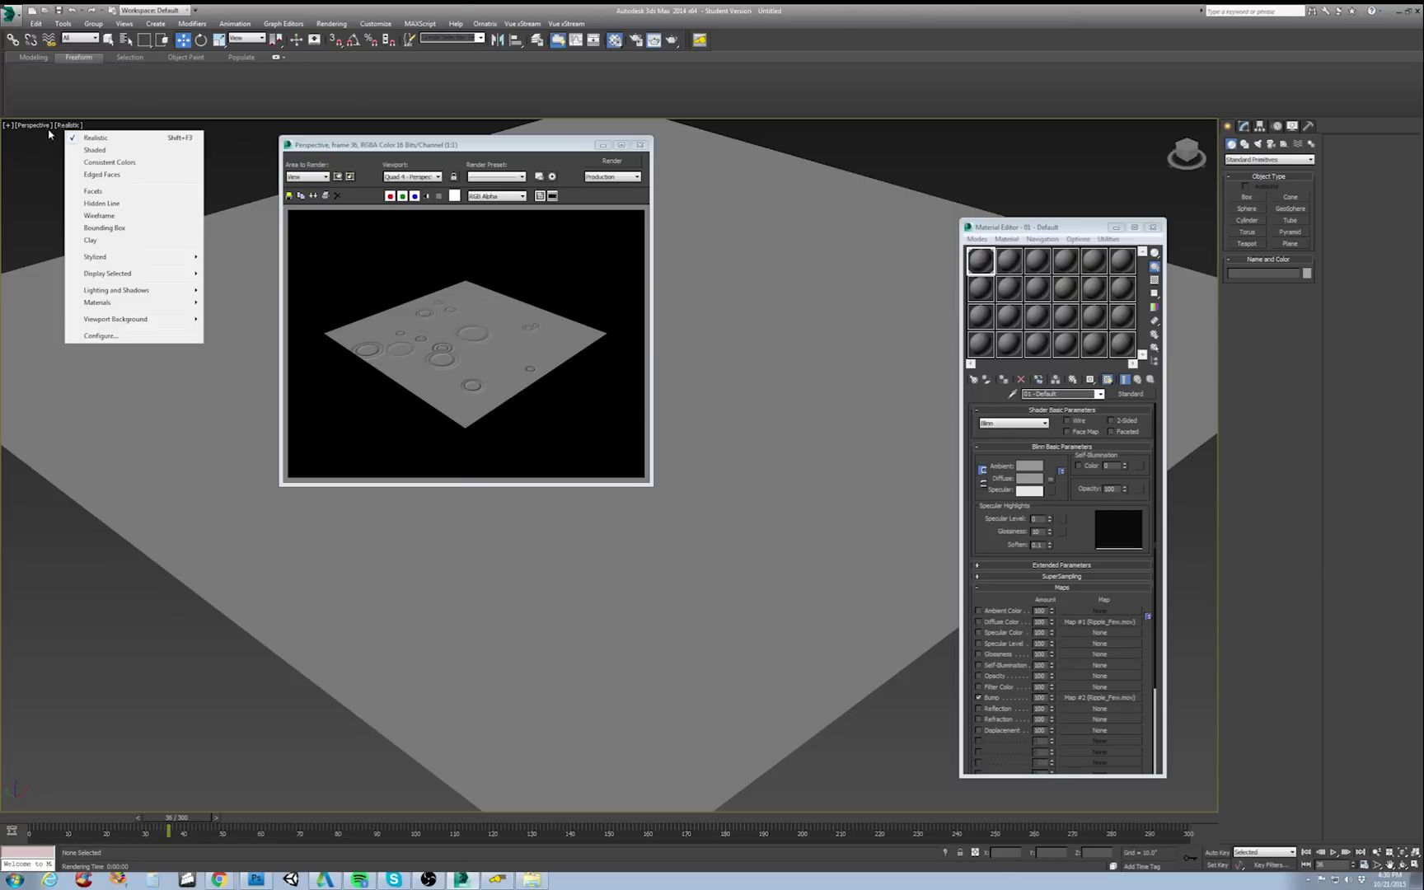
pyautogui.moveTo(152, 302)
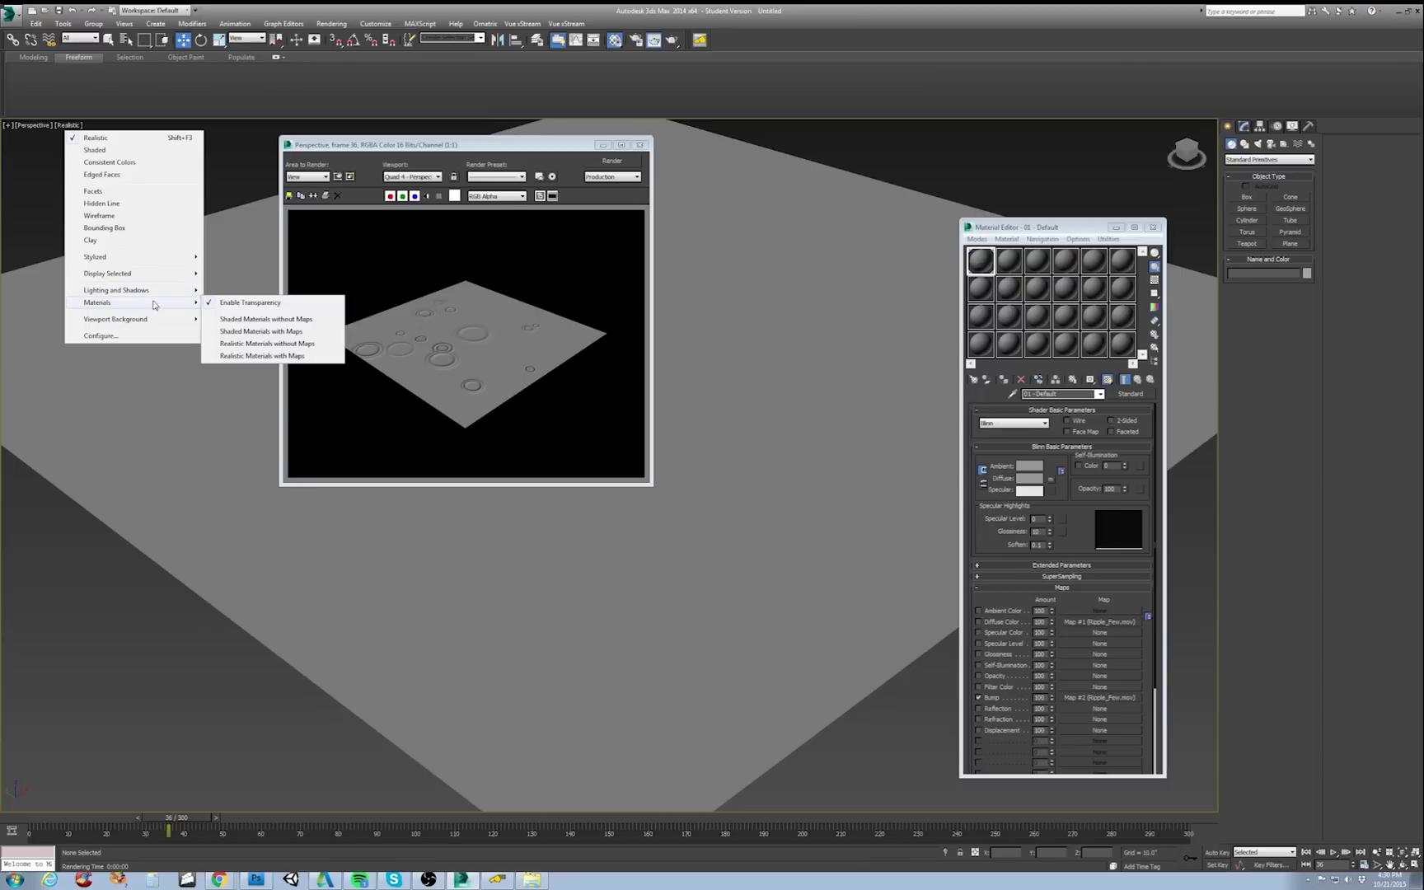
pyautogui.click(283, 355)
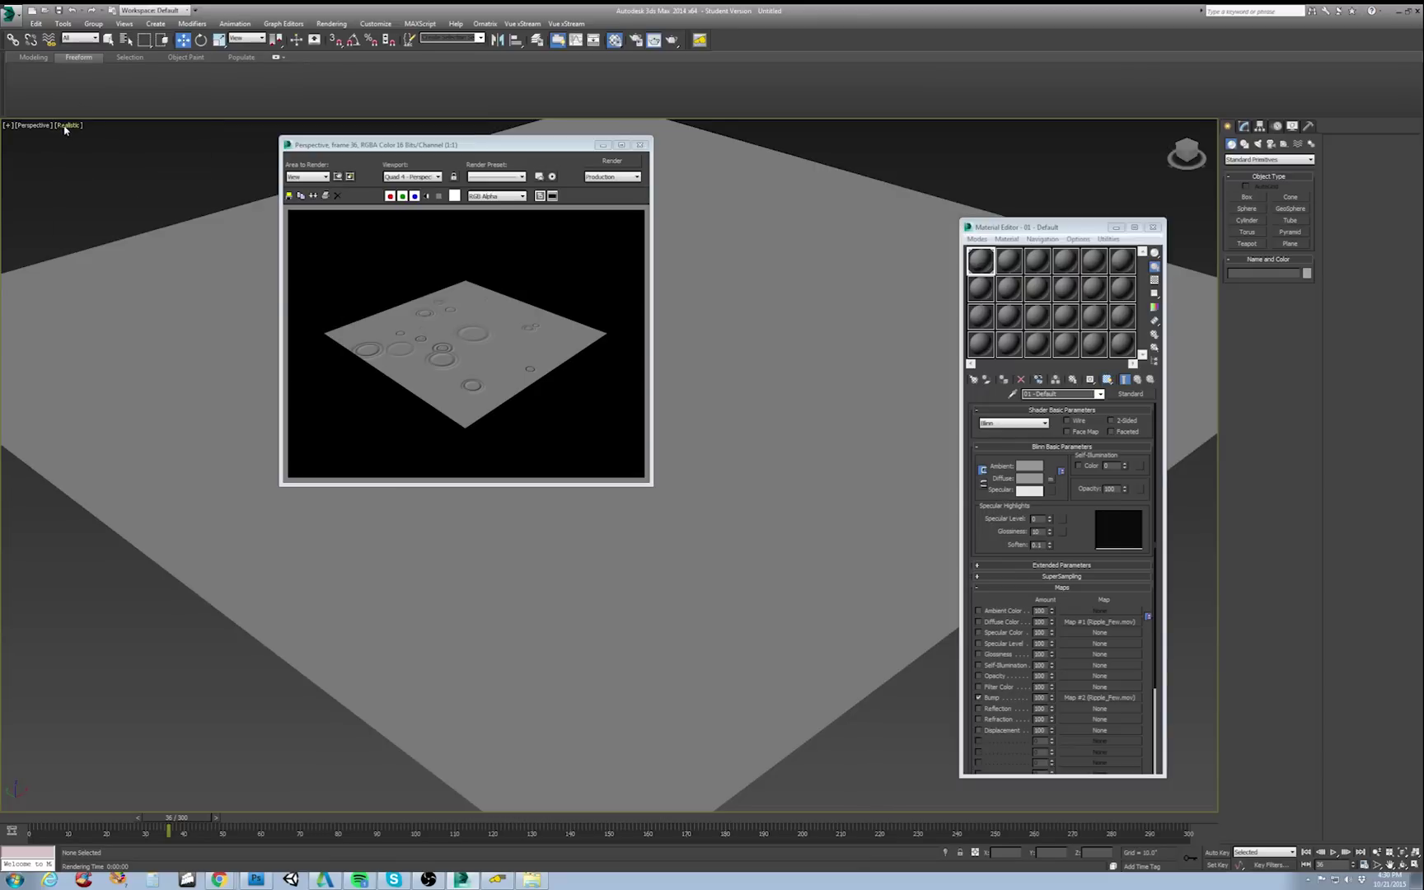
pyautogui.click(66, 125)
pyautogui.moveTo(140, 303)
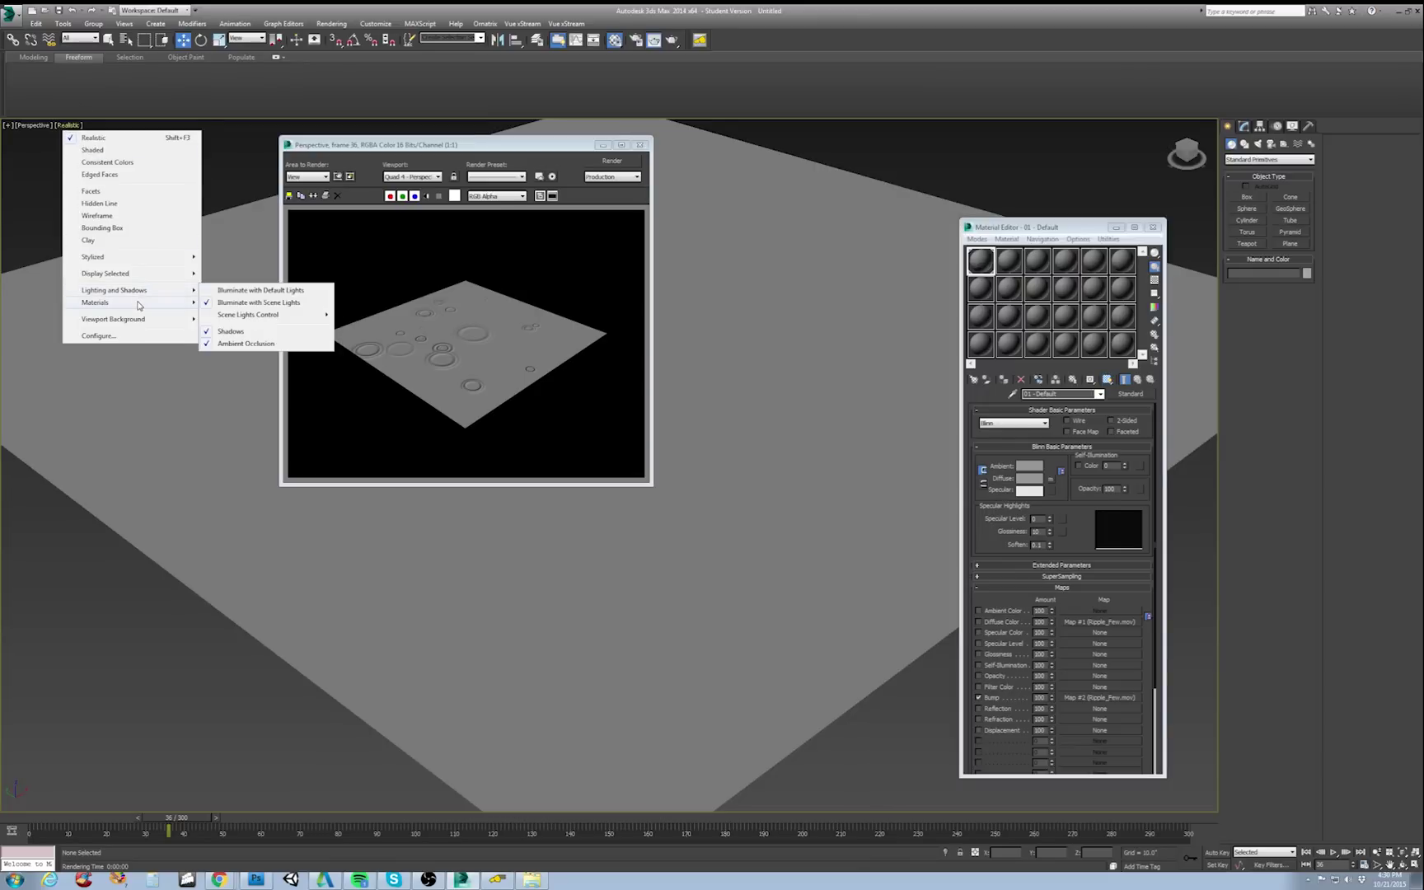
pyautogui.click(298, 356)
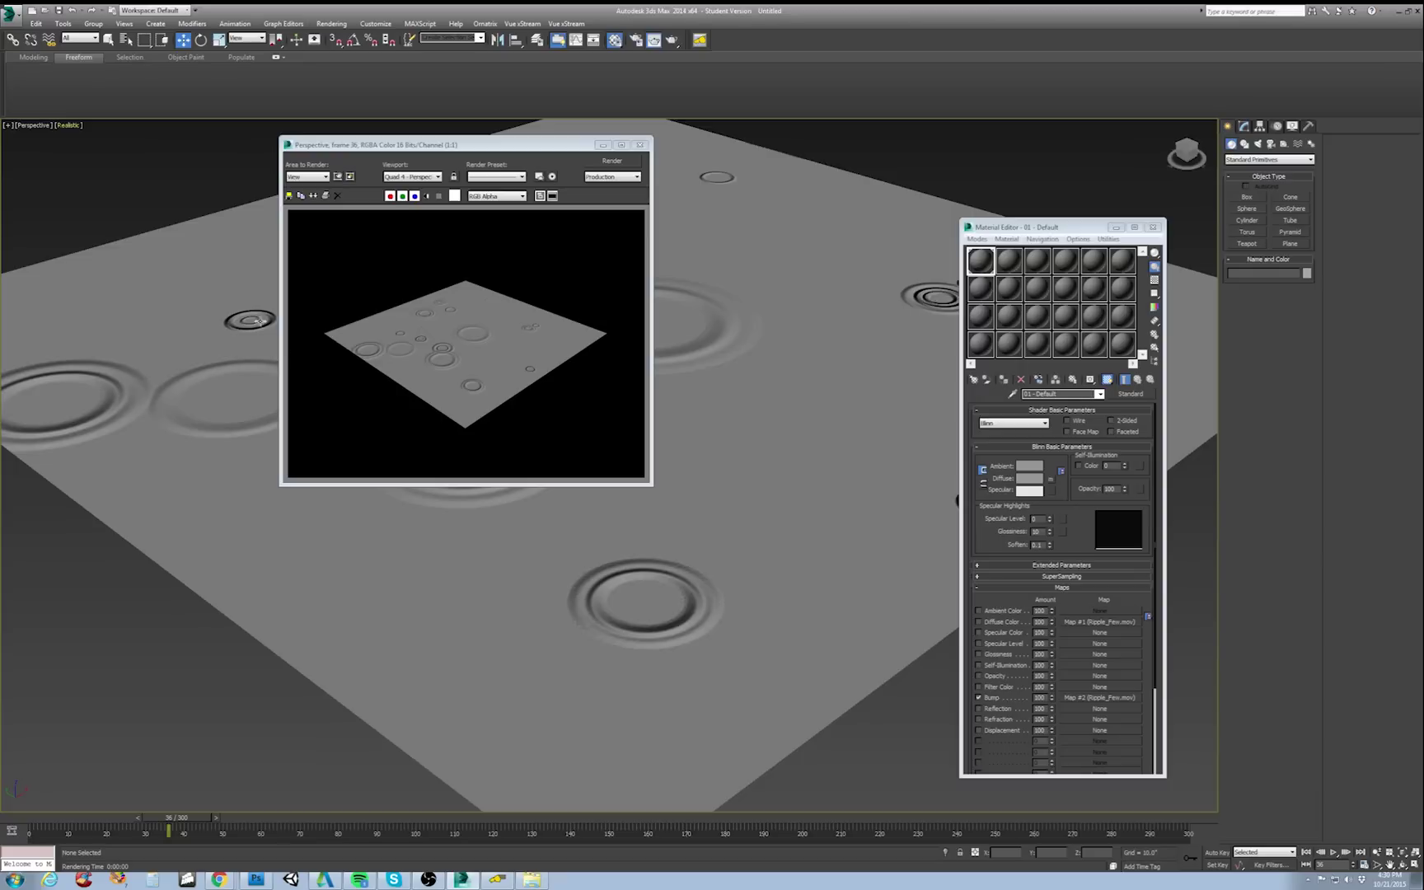
pyautogui.click(643, 146)
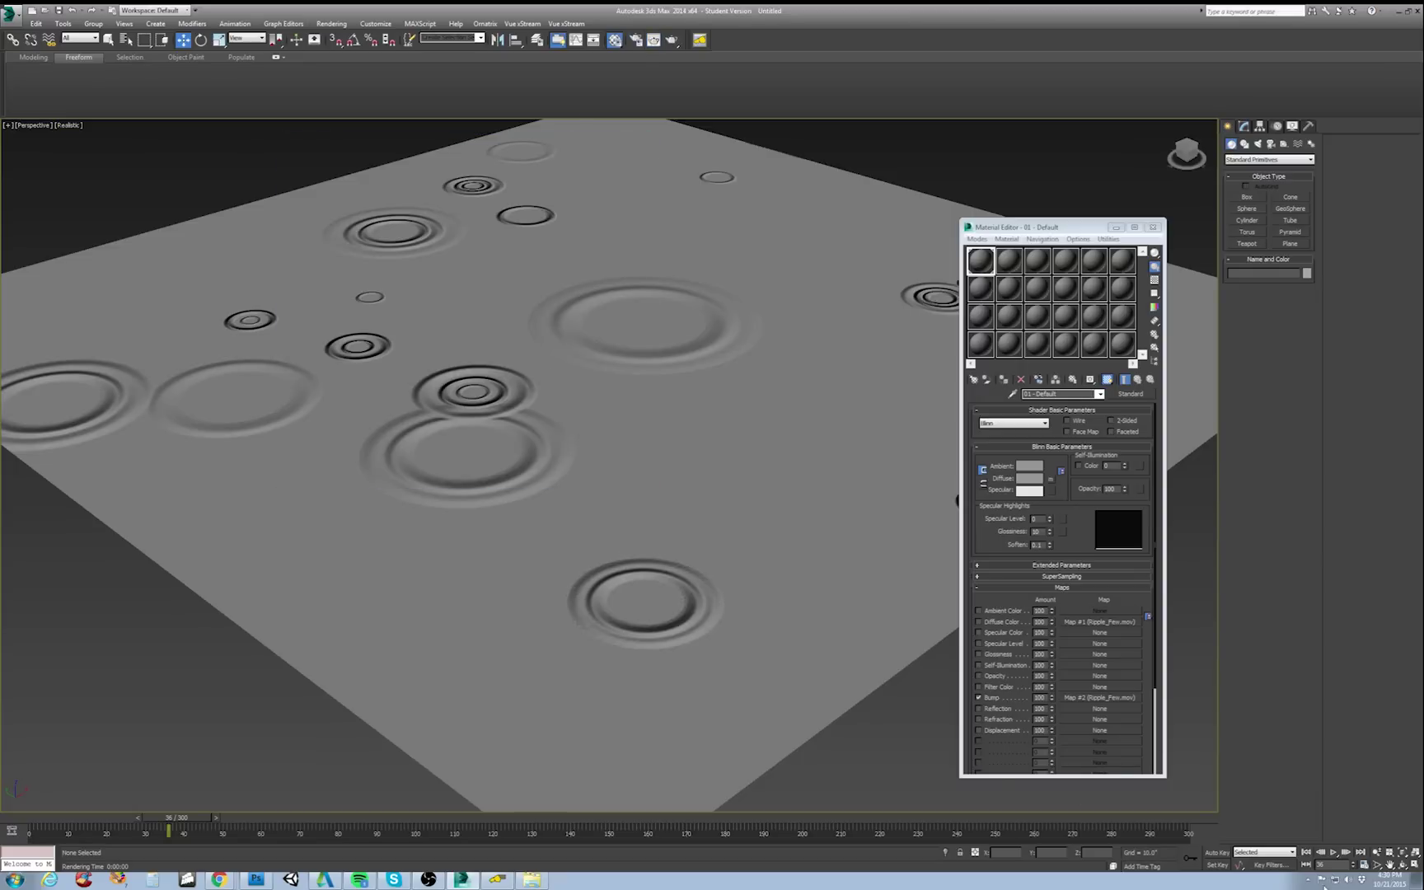
# Play back the bump-mapped ripples, stop at frame 104, and test-render that frame, closing the render afterward
pyautogui.click(1333, 853)
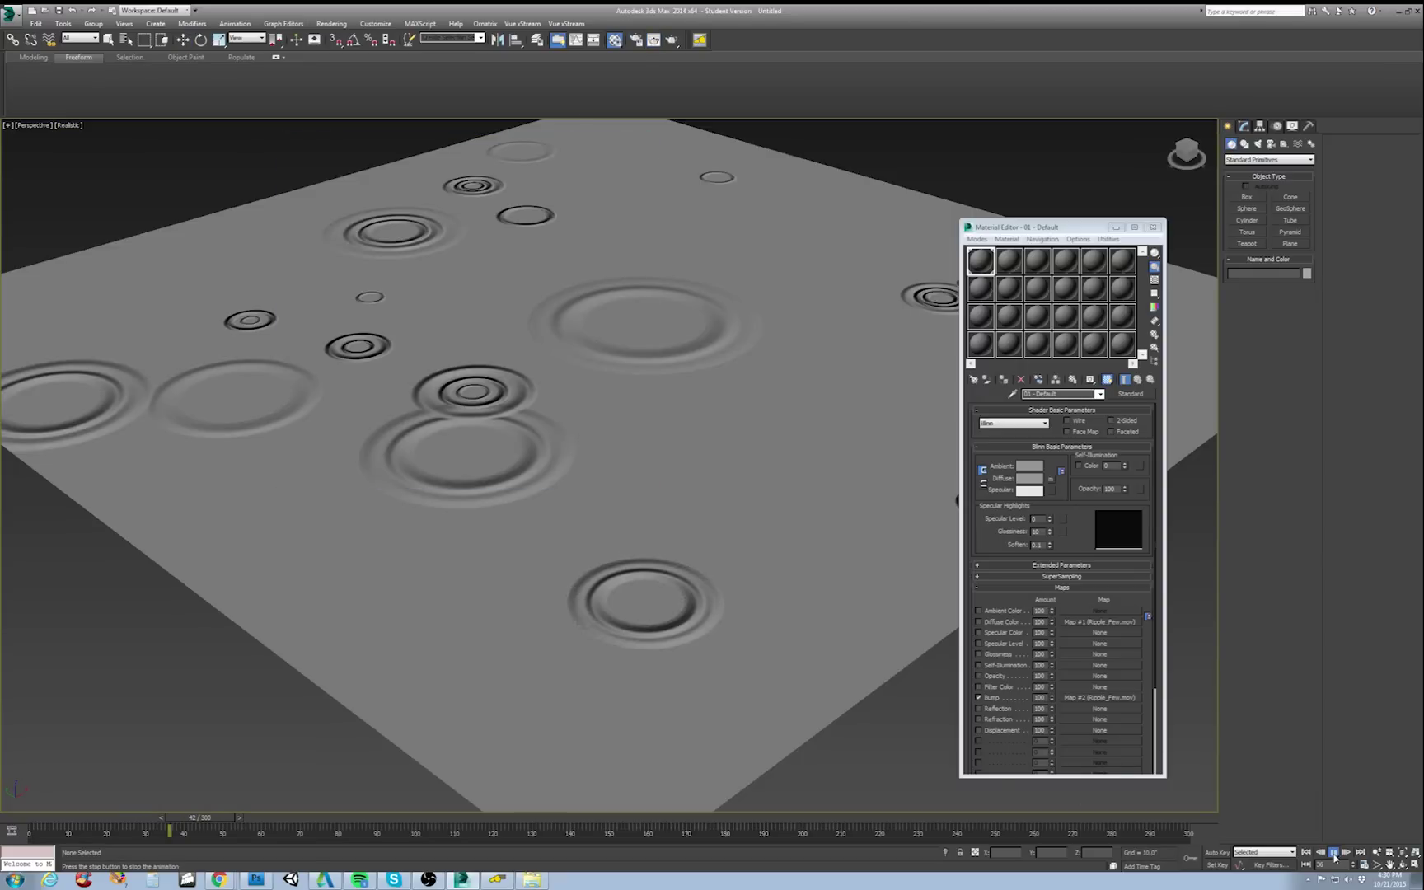
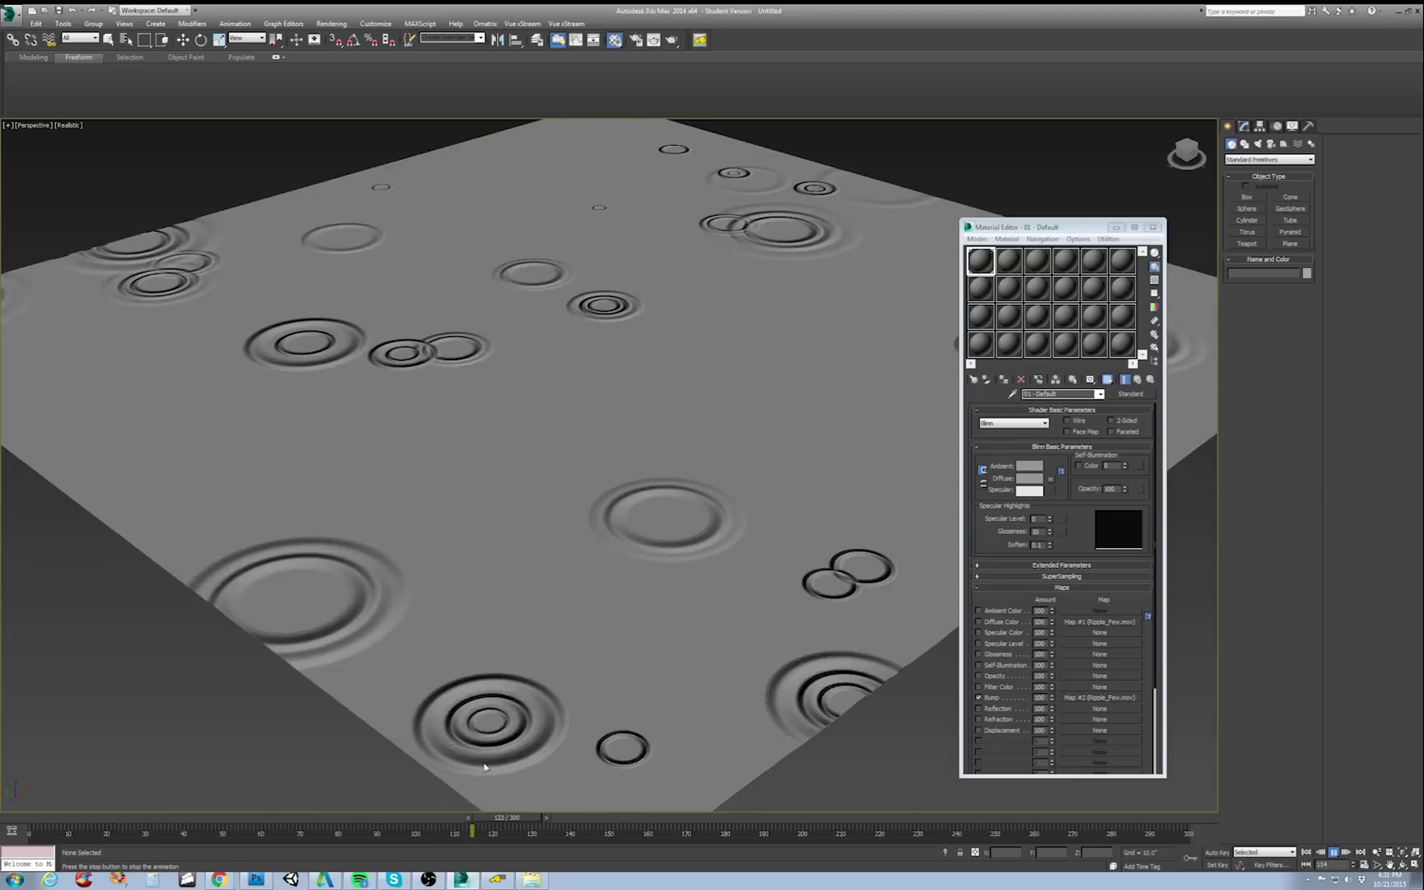
pyautogui.click(435, 821)
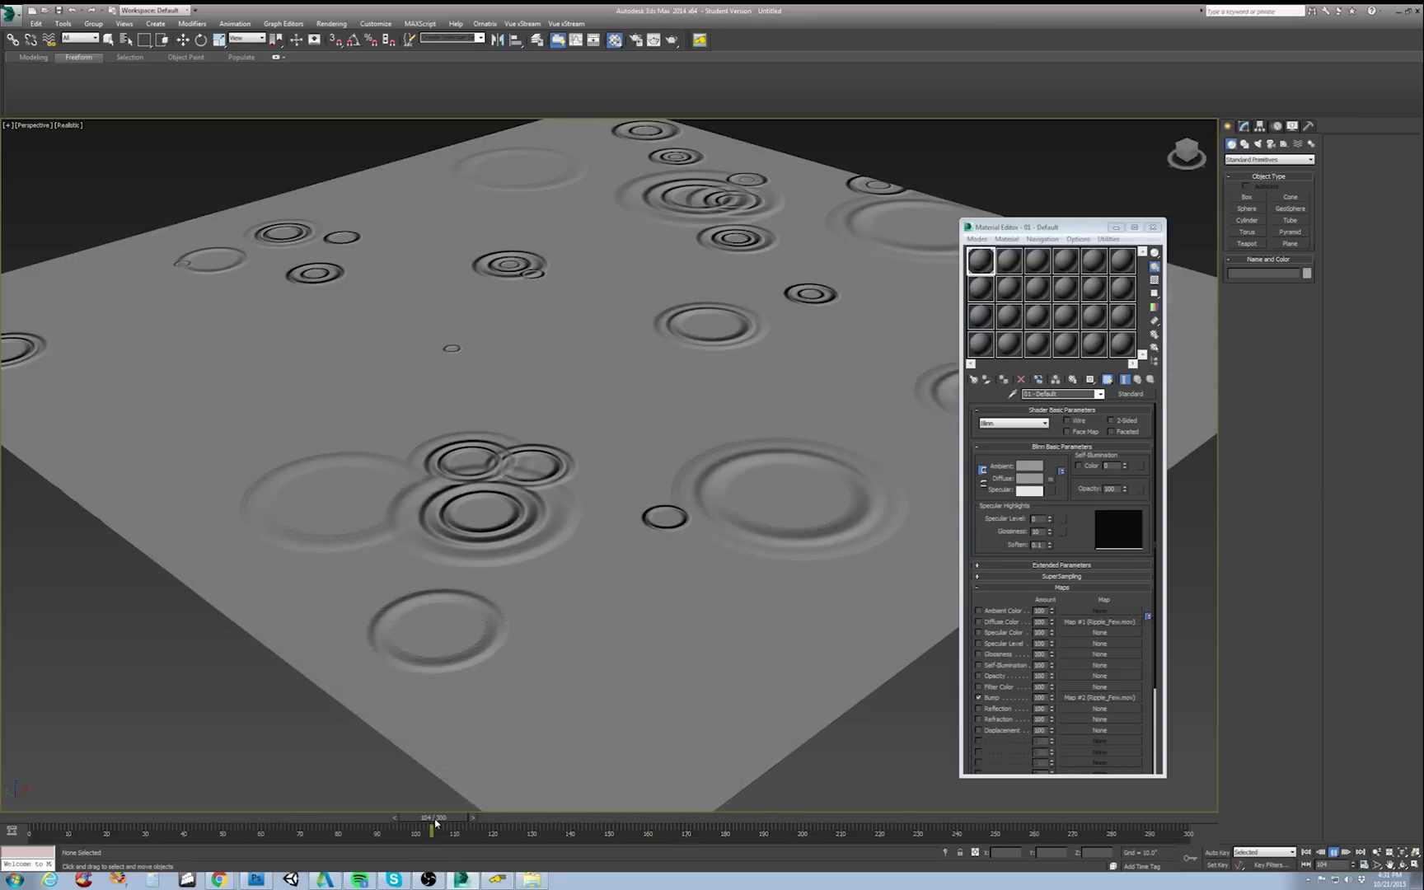
pyautogui.hotkey('shift', 'q')
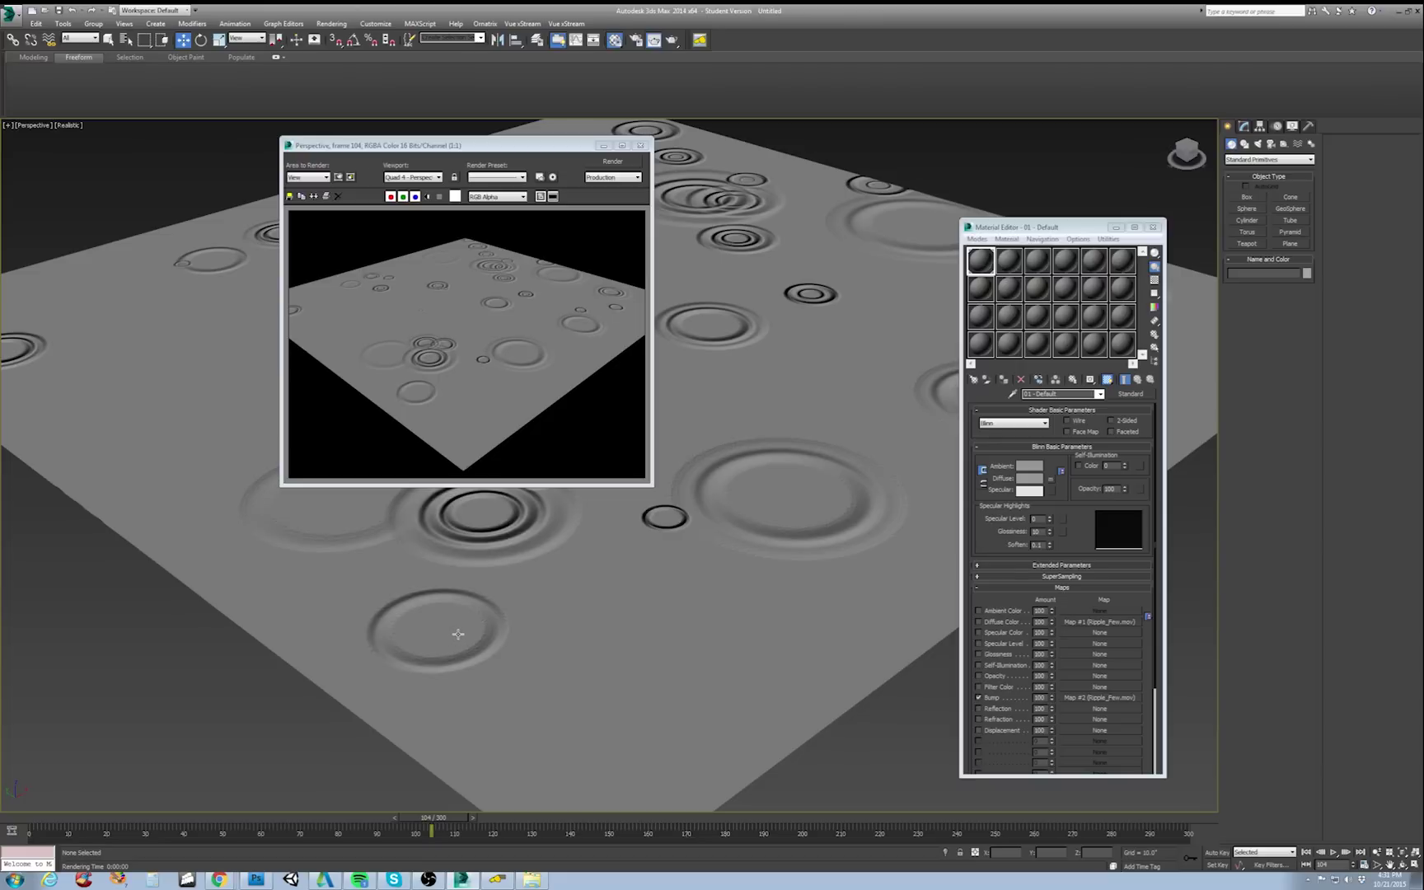
pyautogui.click(640, 145)
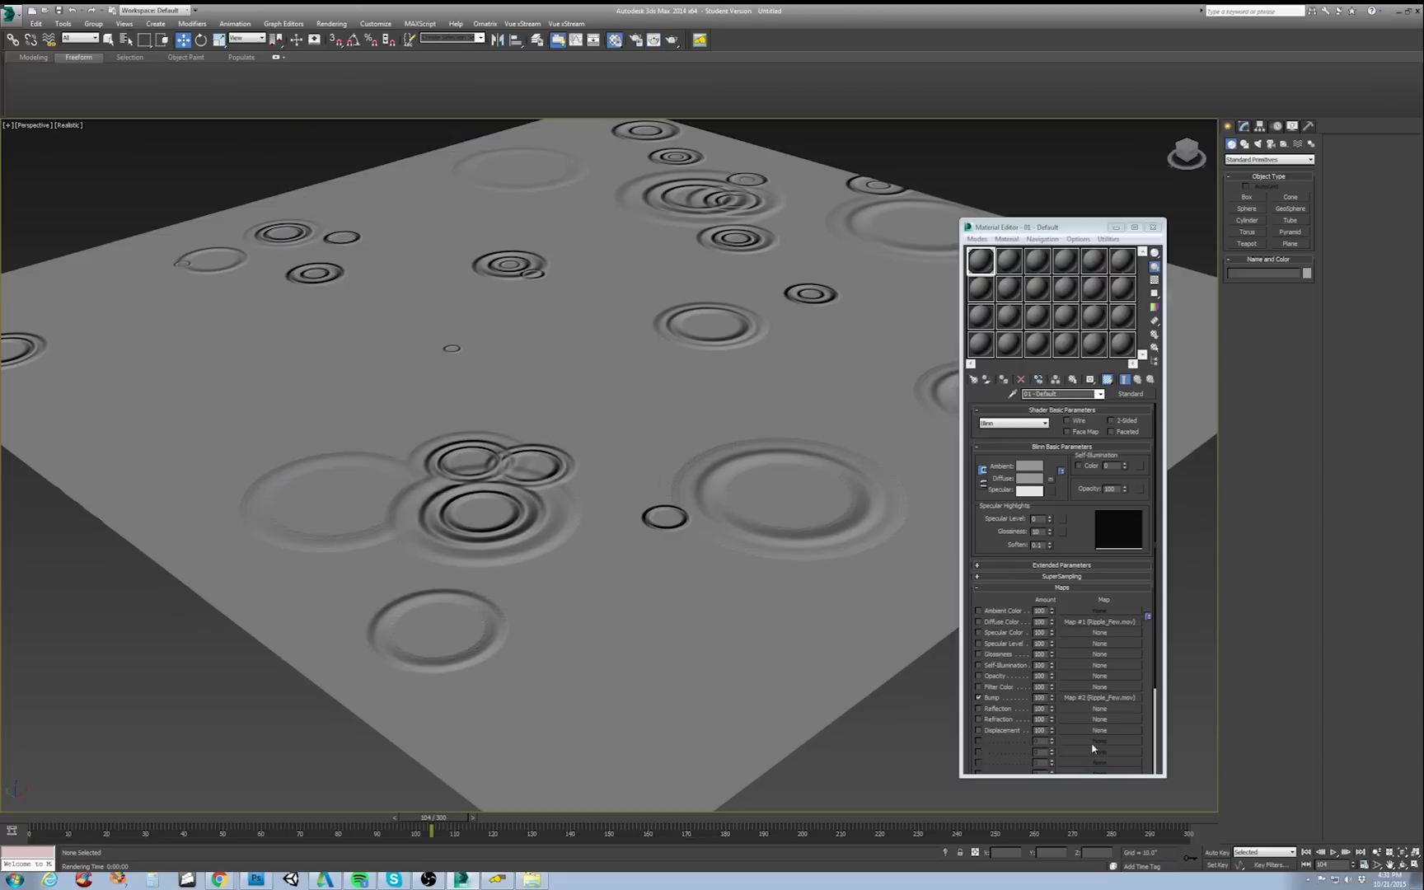
# Select the low-poly plane and reduce its material's bump amount to 50
pyautogui.click(1152, 226)
pyautogui.click(1037, 385)
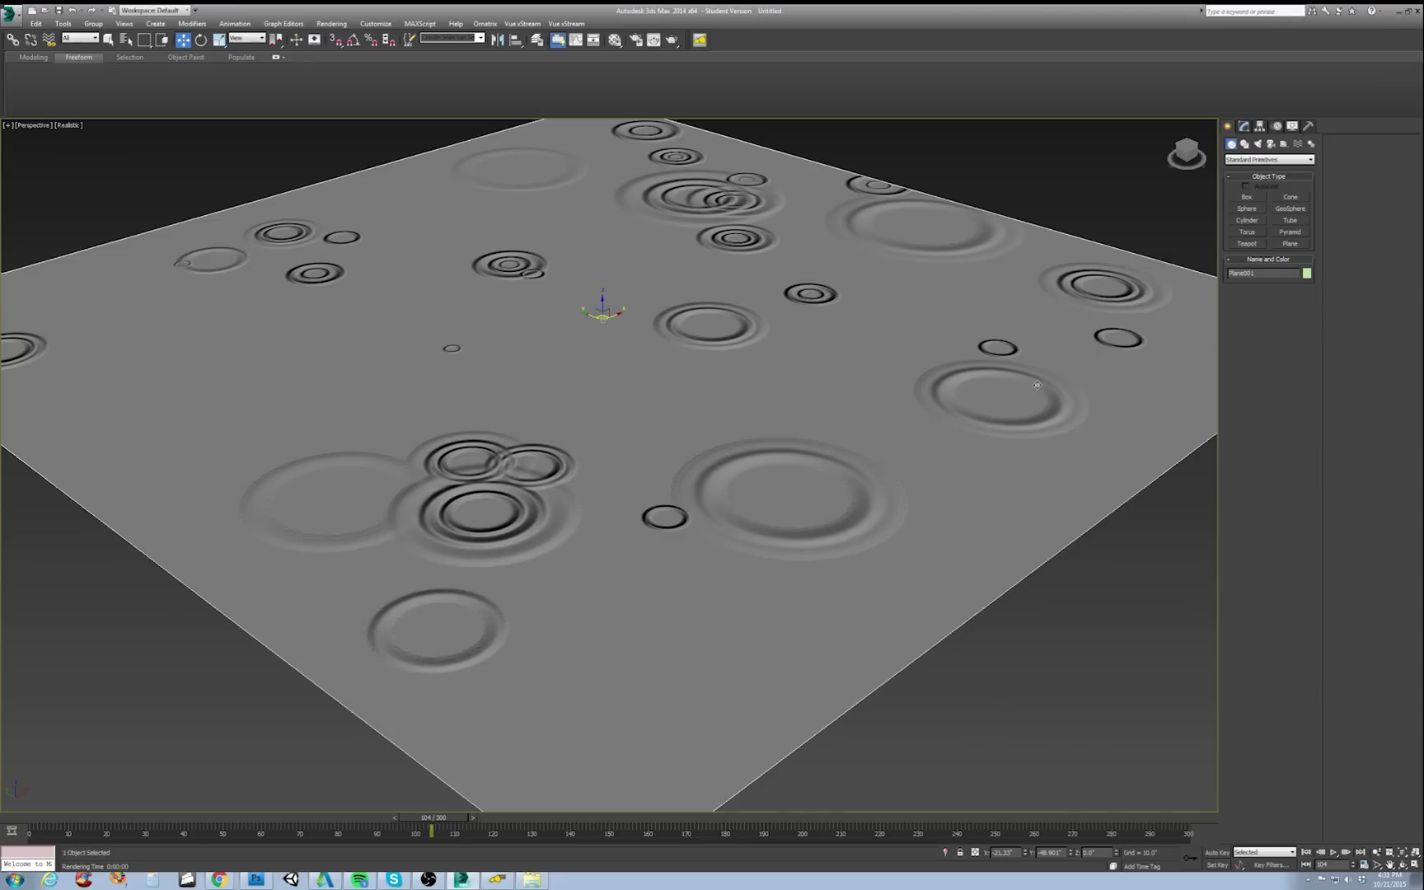
pyautogui.click(615, 39)
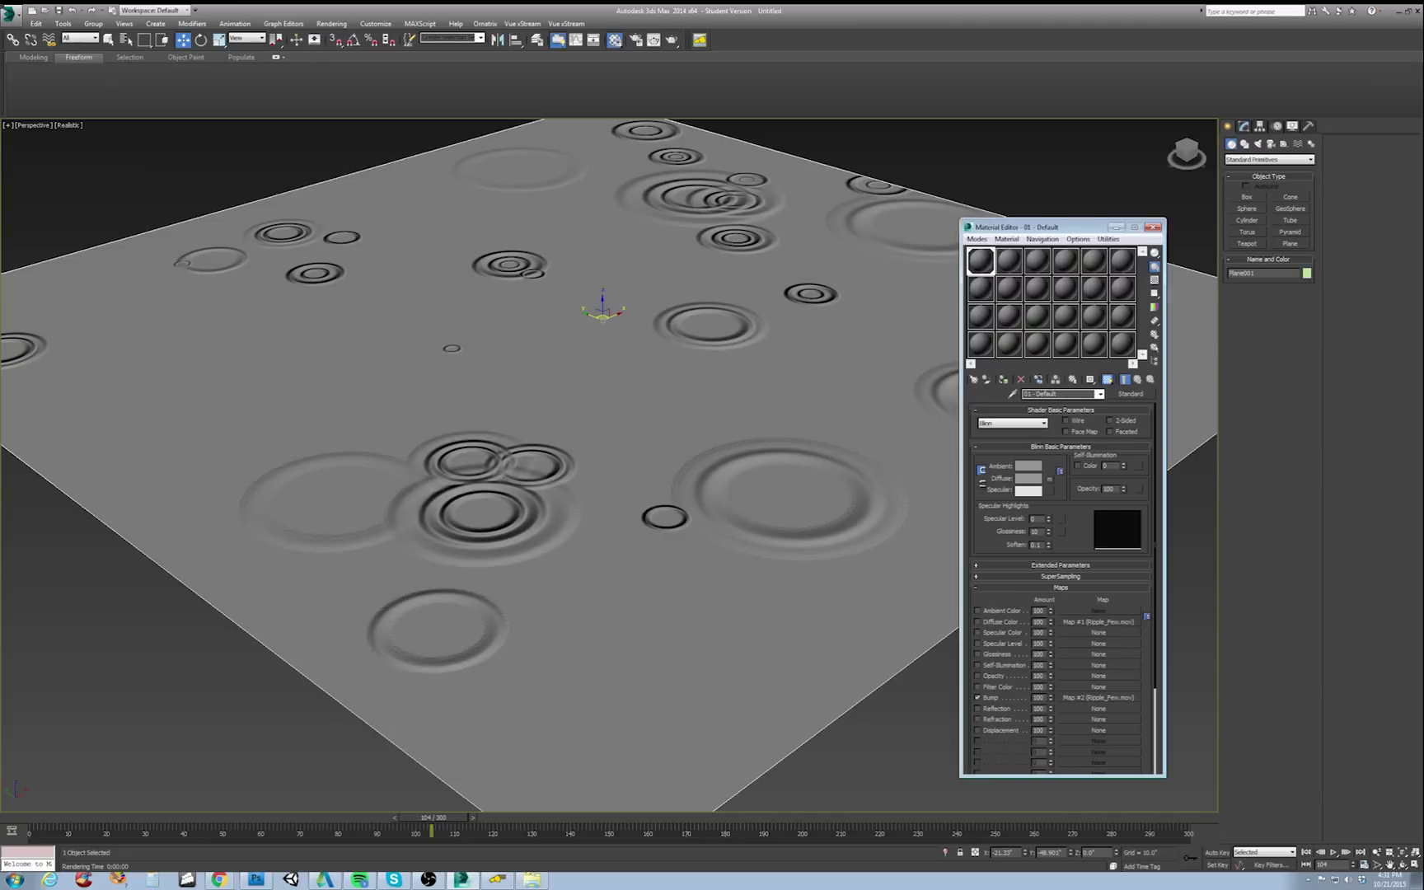
pyautogui.doubleClick(1039, 697)
pyautogui.write('50')
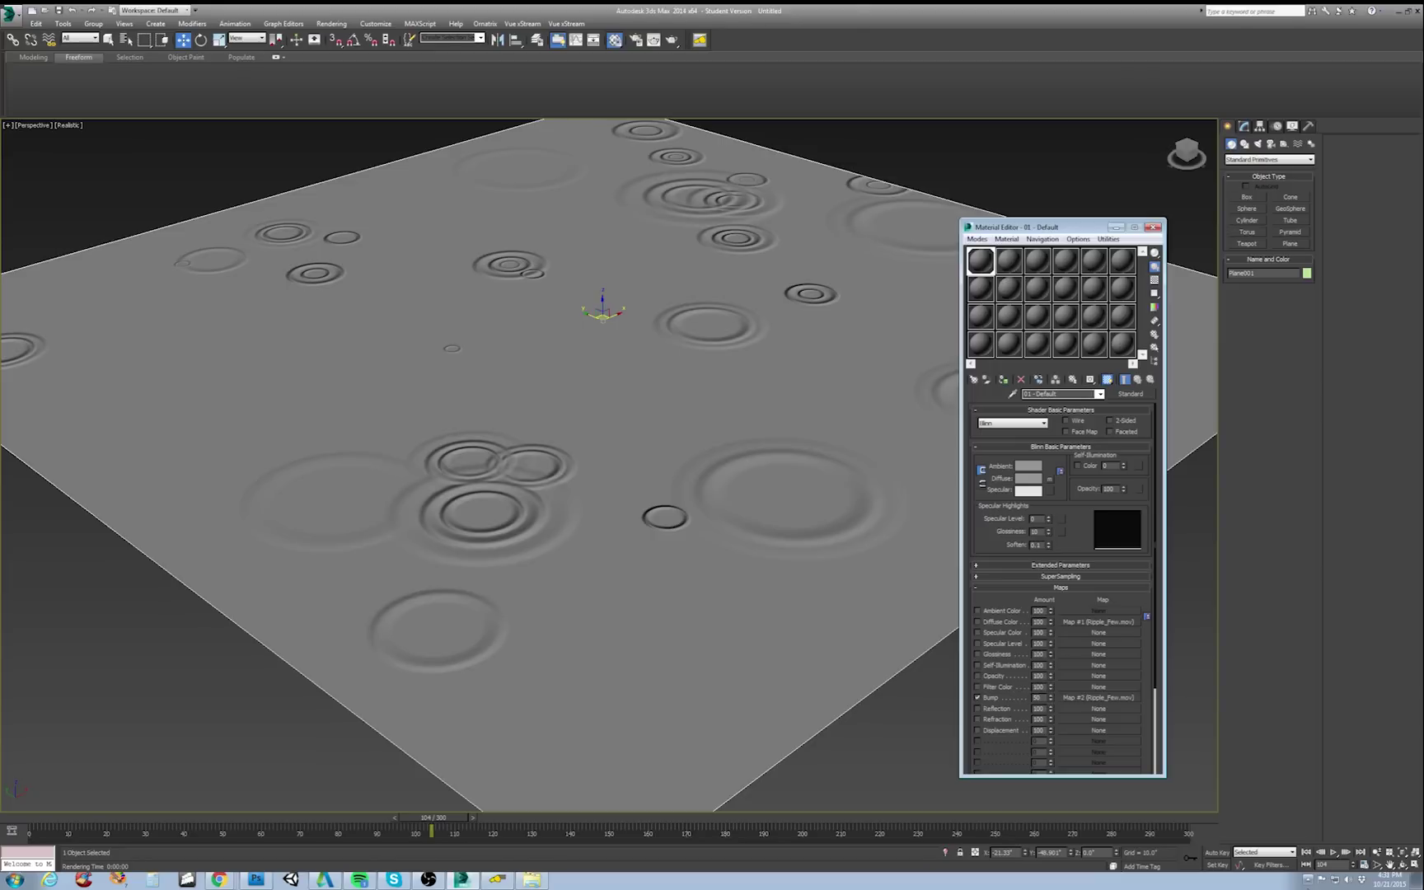
# Play back the softened bump ripples and stop at frame 179
pyautogui.click(1333, 853)
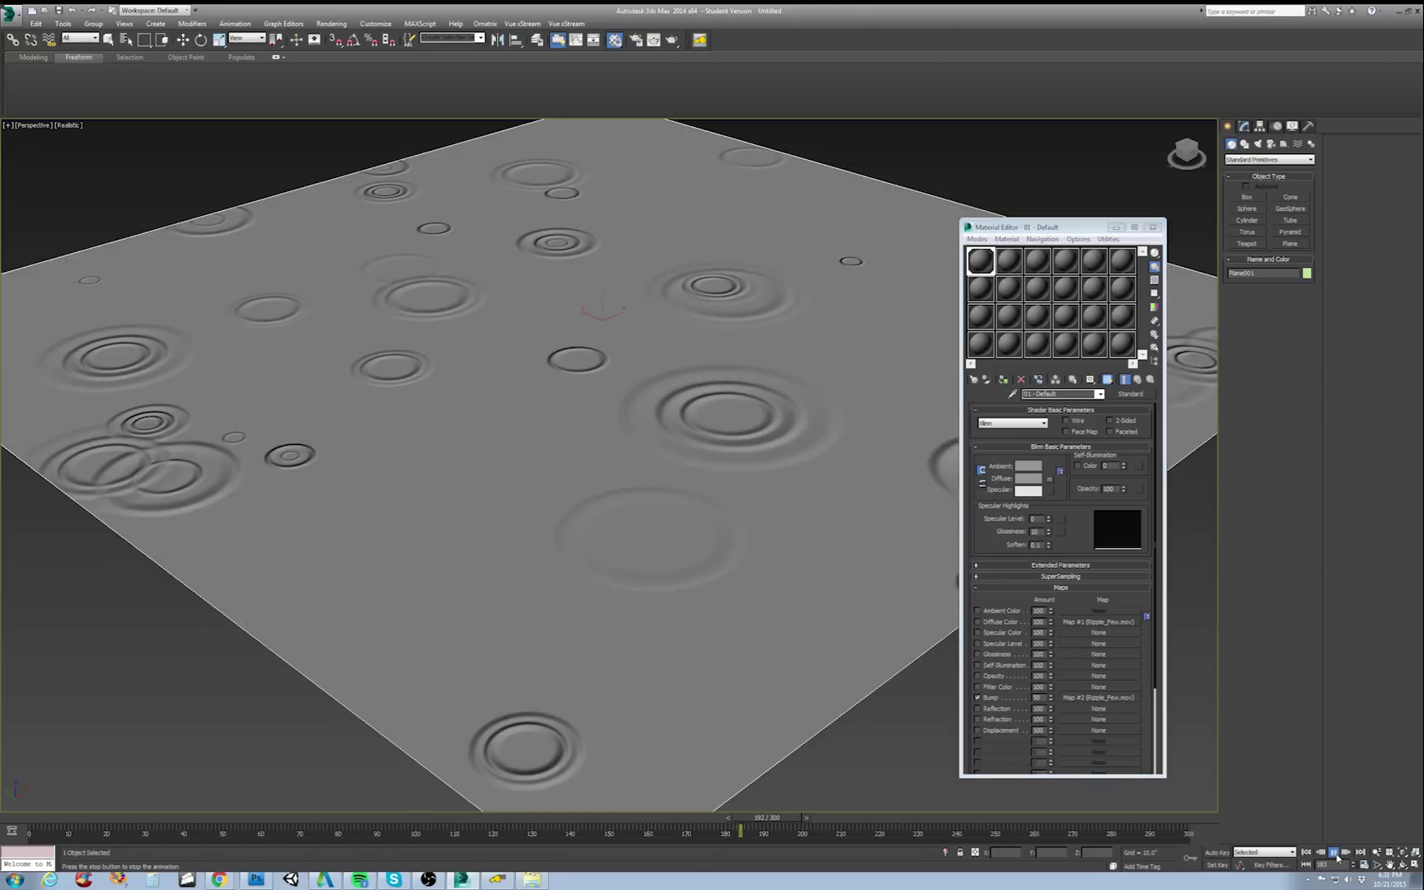
pyautogui.click(722, 830)
pyautogui.press('w')
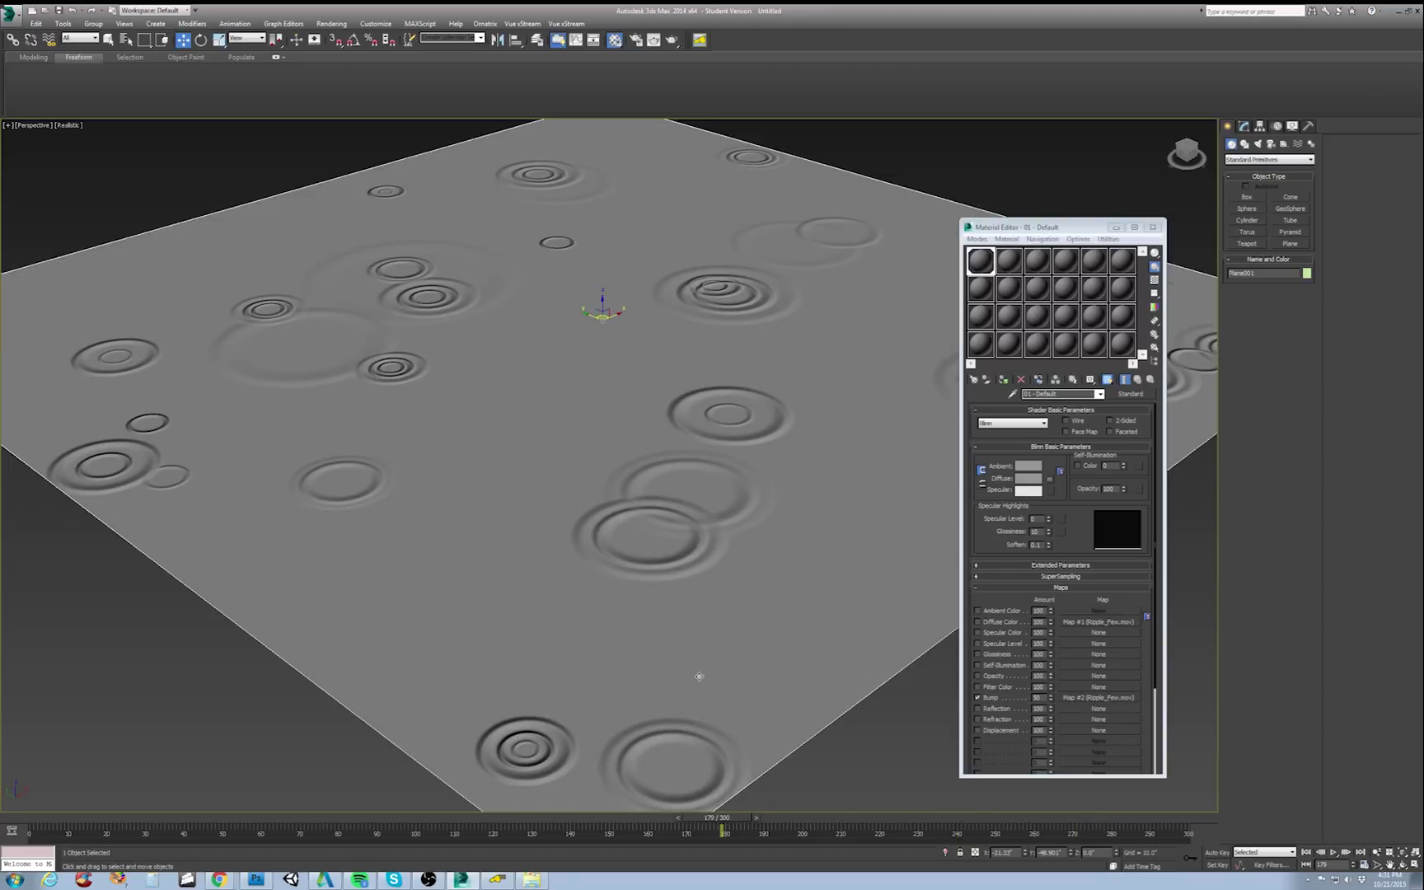
# Hide the LowPoly_Water layer, unhide HighPoly_Water to inspect its ripples up close, and close the layer manager
pyautogui.click(536, 40)
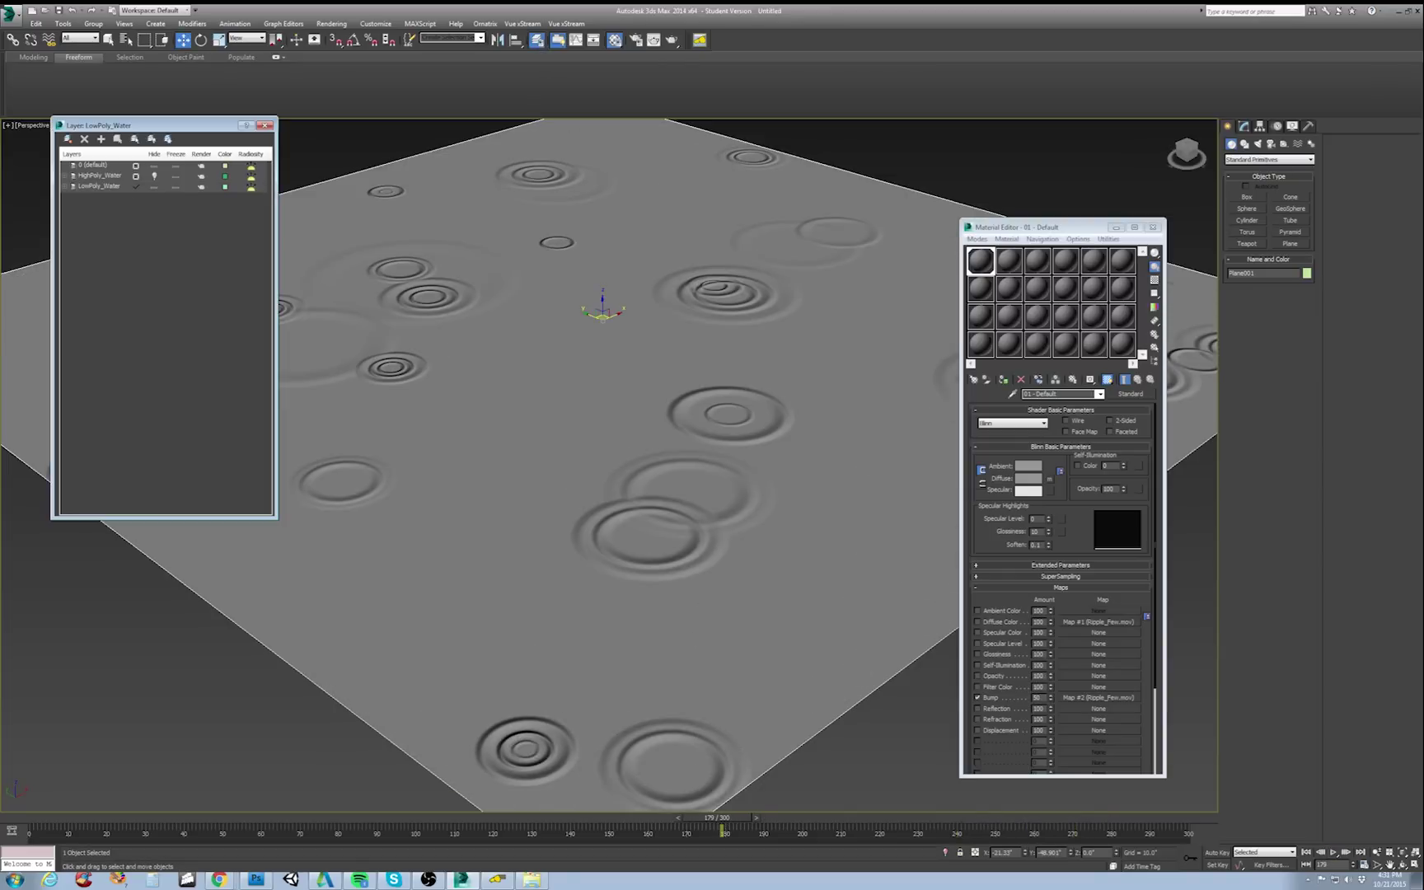
pyautogui.click(100, 175)
pyautogui.click(100, 187)
pyautogui.click(154, 186)
pyautogui.click(154, 176)
pyautogui.click(454, 286)
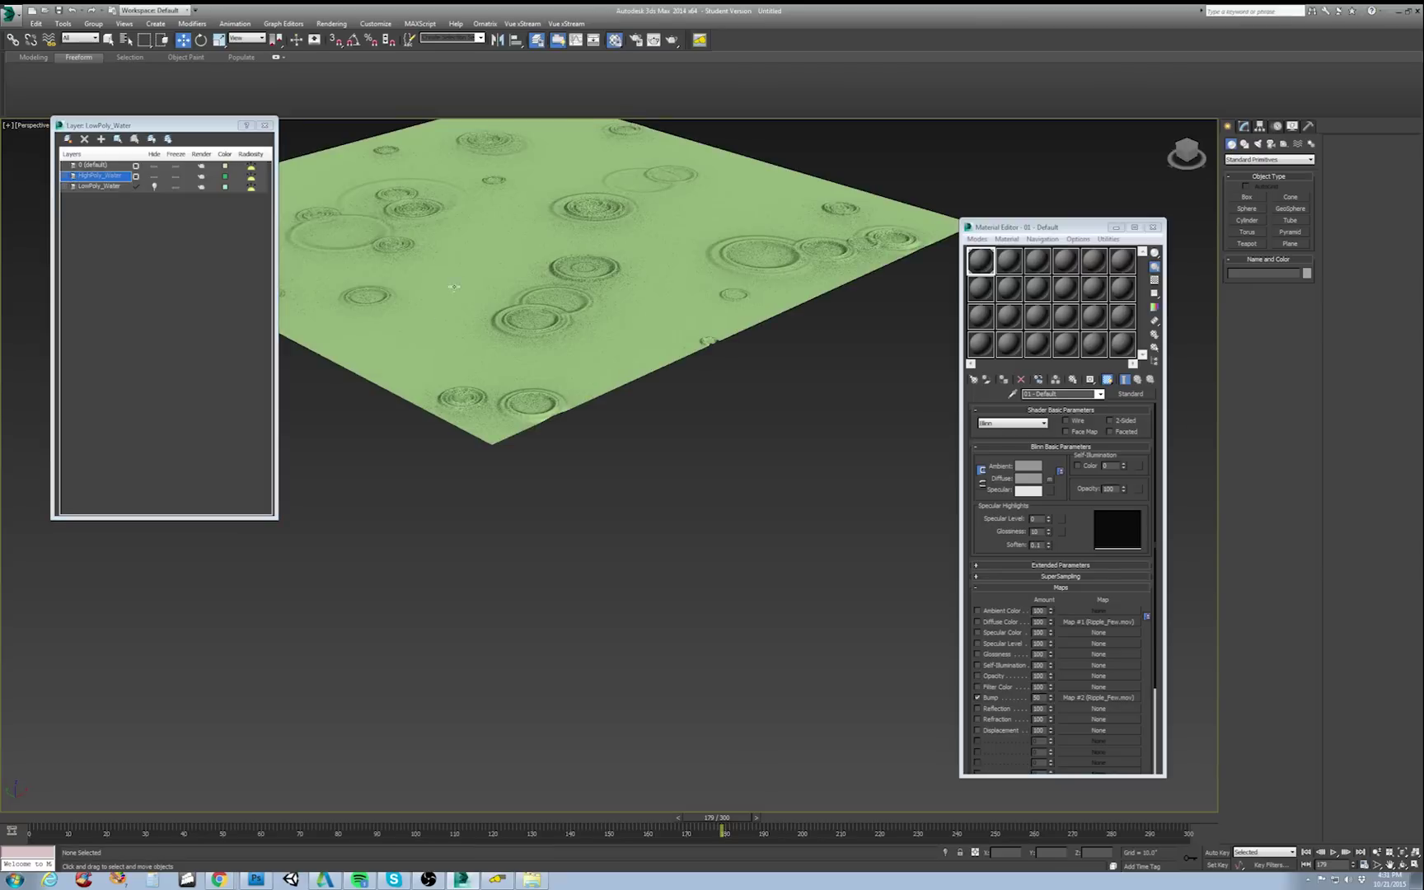
pyautogui.scroll(8, 524, 495)
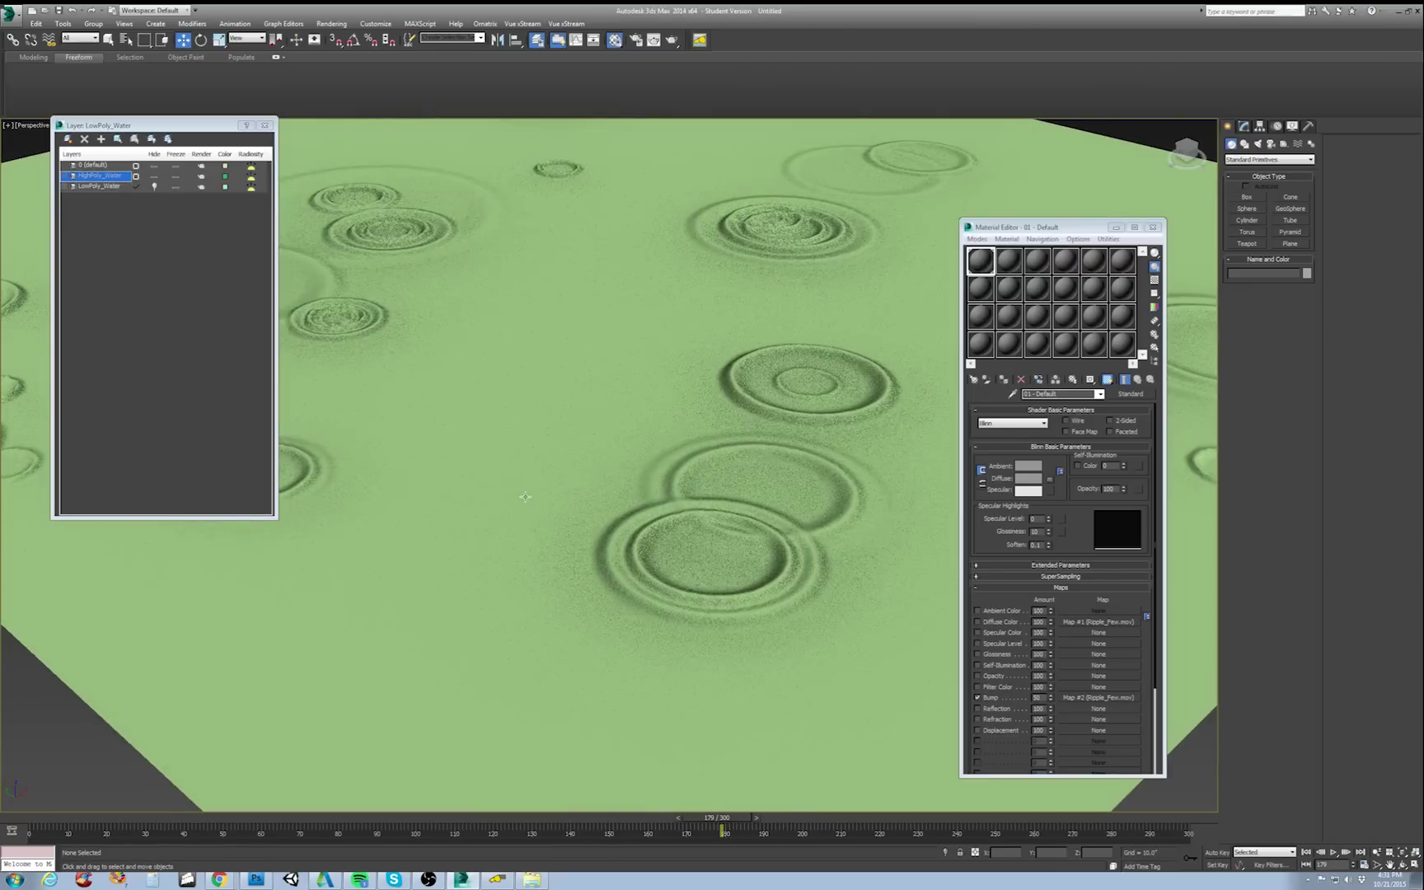
pyautogui.click(265, 125)
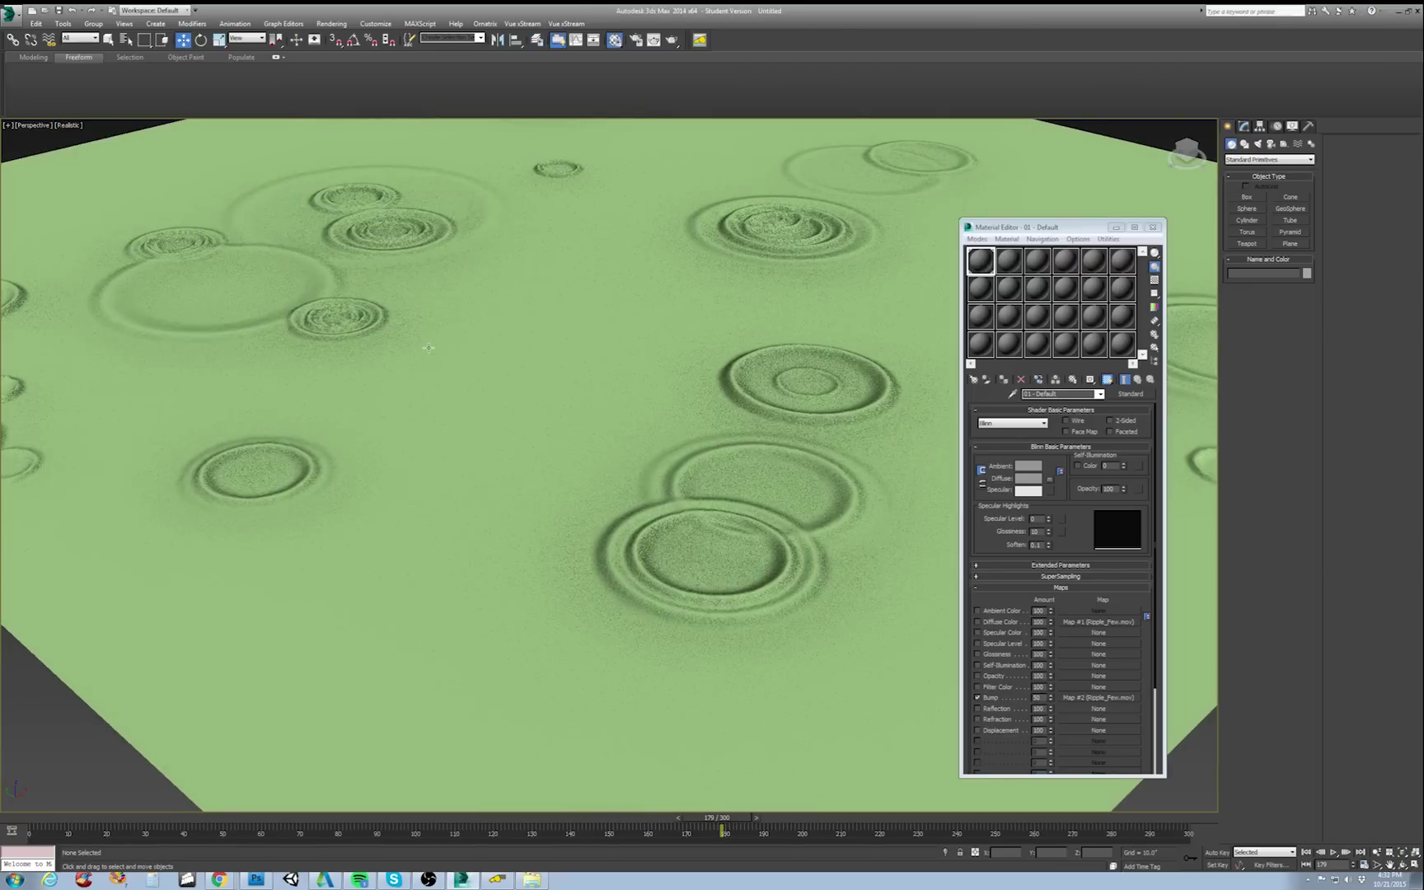
# Bring the whole high-poly water plane into view and close the Material Editor
pyautogui.scroll(-4, 428, 348)
pyautogui.moveTo(428, 348); pyautogui.dragTo(501, 443, button='middle')
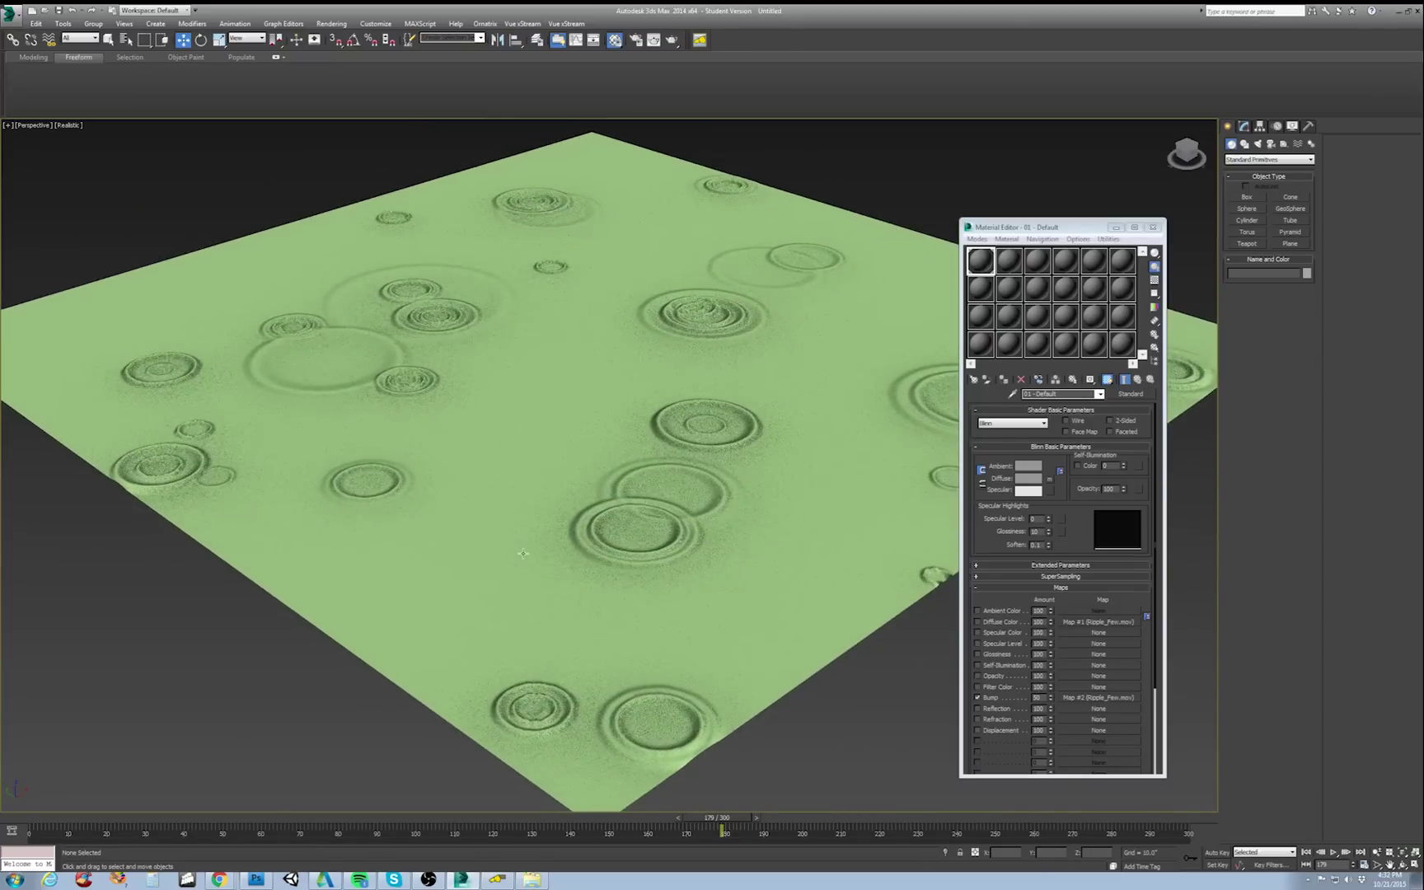
pyautogui.click(1152, 226)
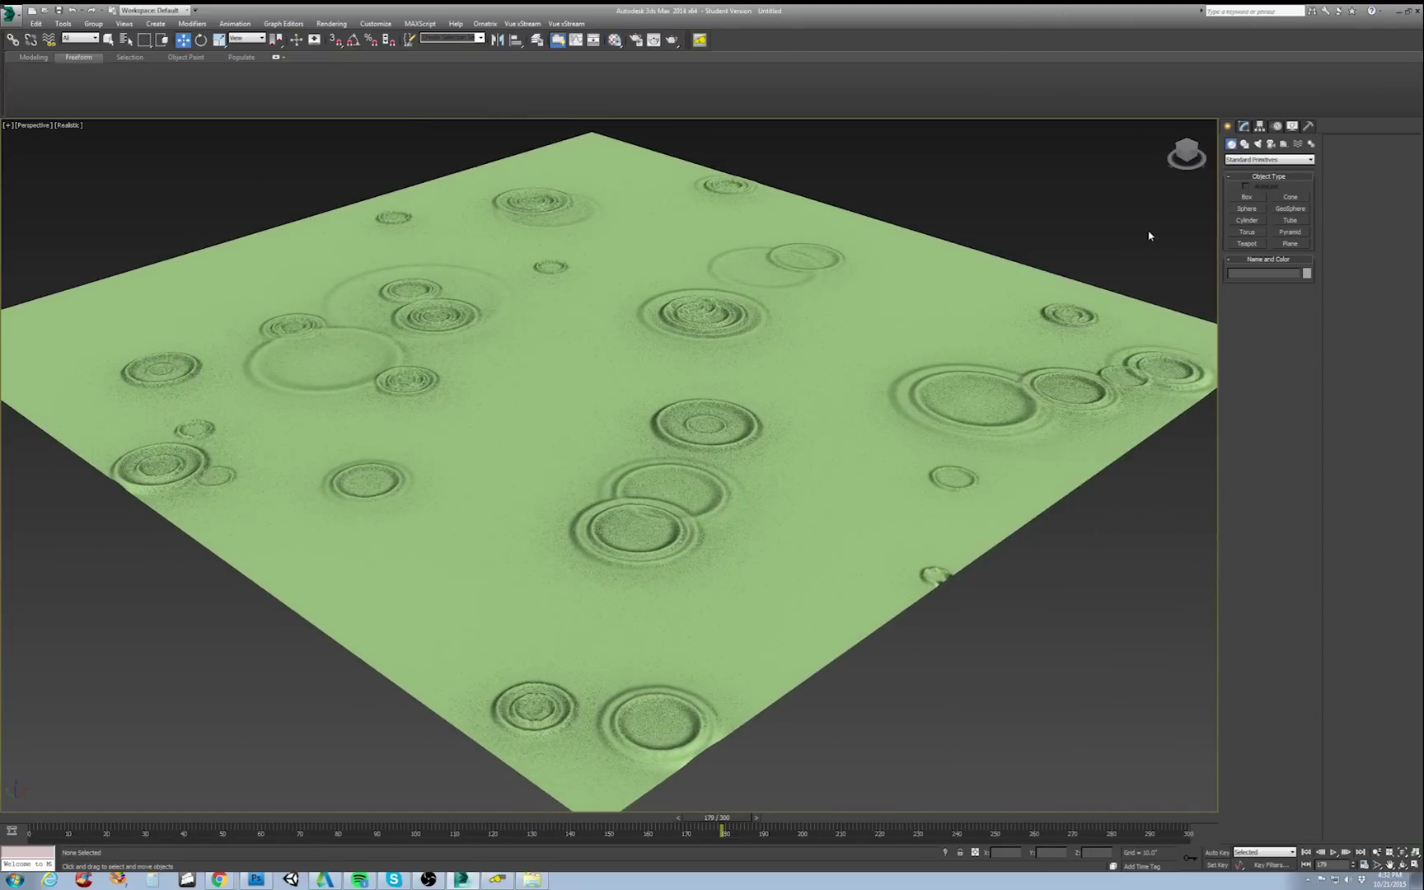
# Select the HighPoly_Water plane and reduce its Point Cache playback strength to 0.42, deselecting the plane afterward
pyautogui.click(1107, 367)
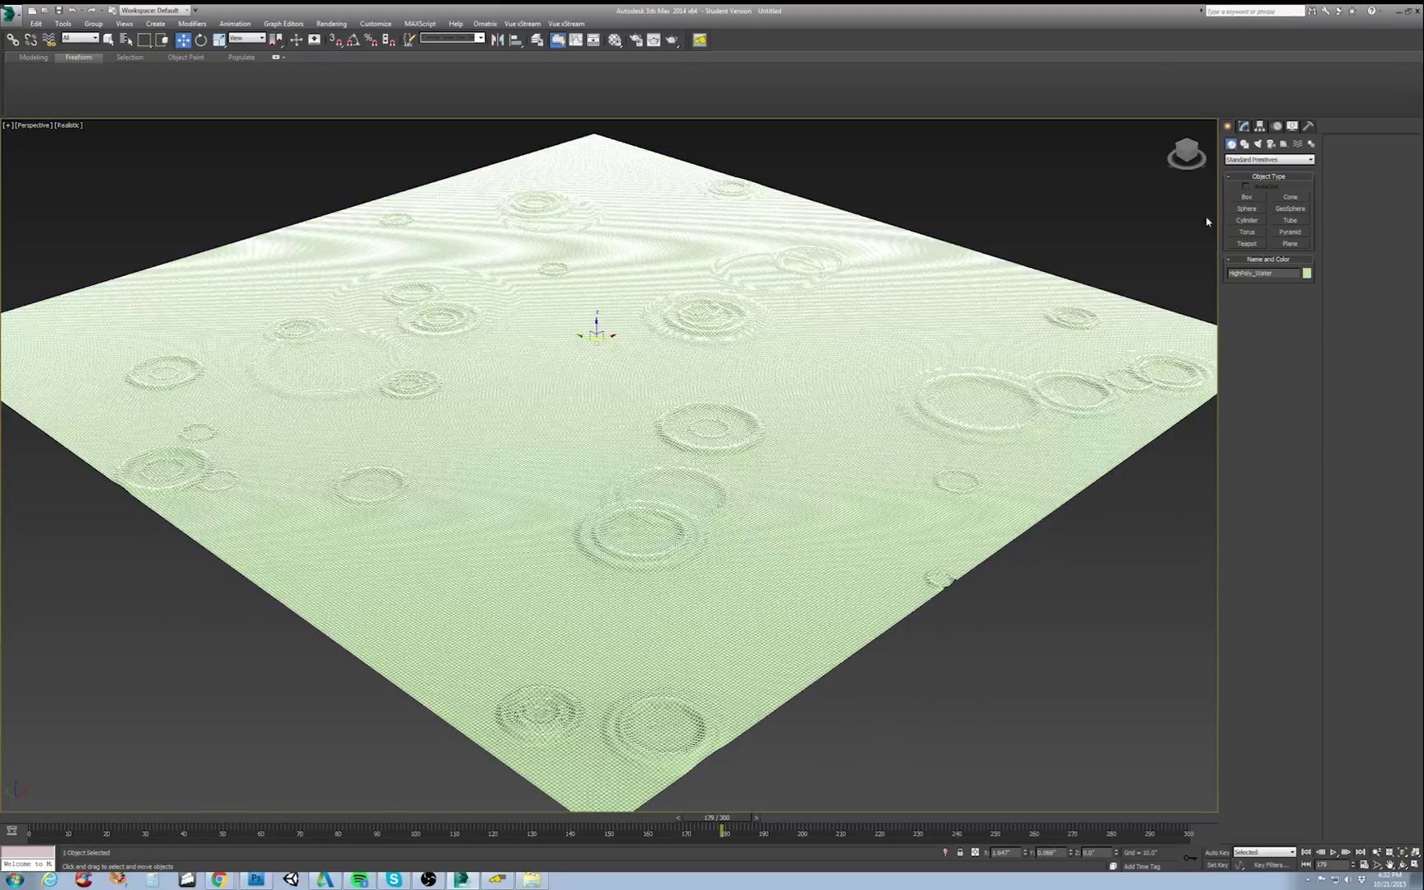
pyautogui.click(1244, 127)
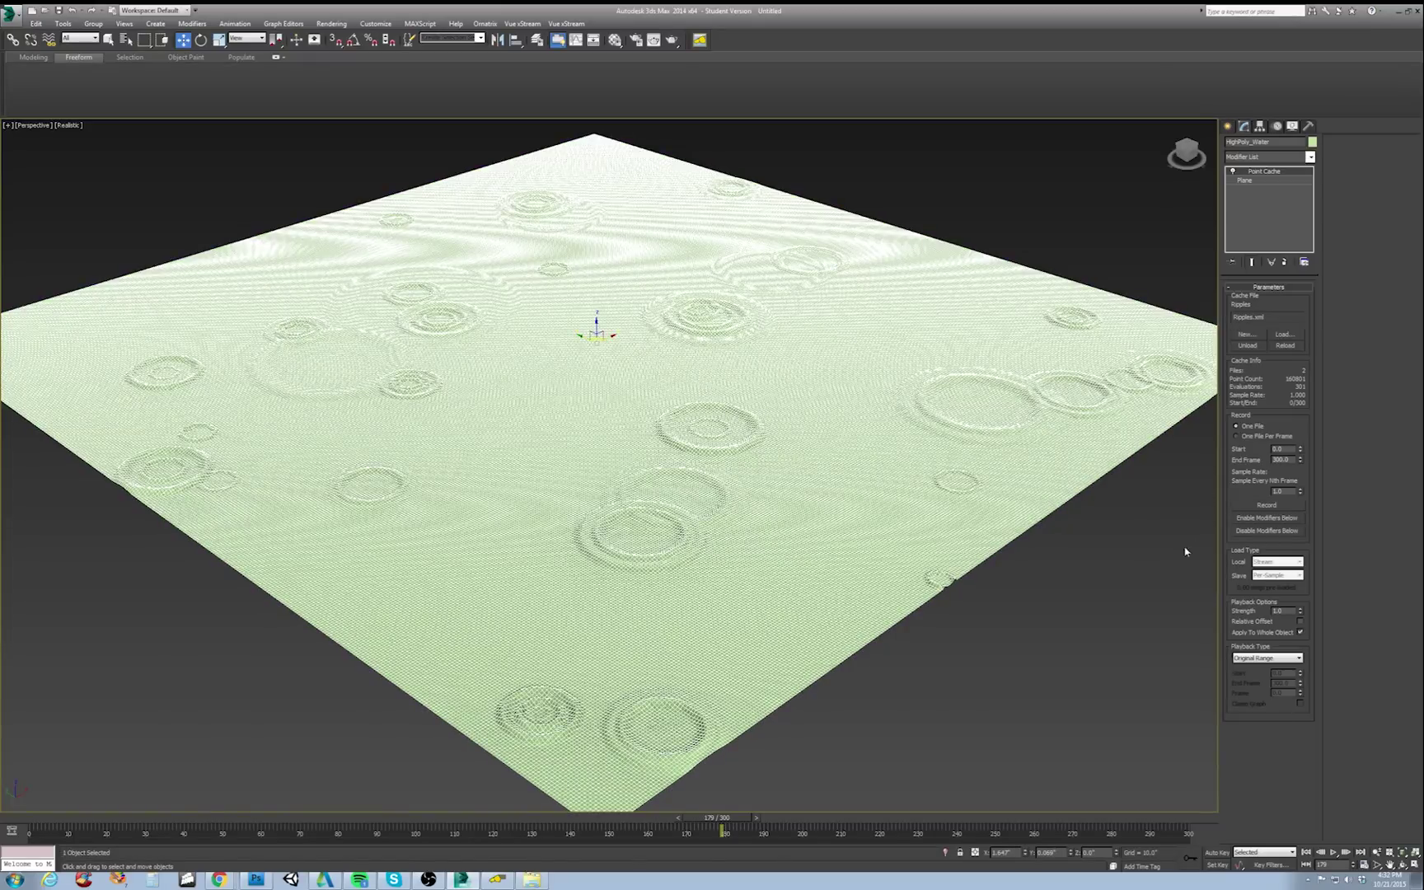
pyautogui.click(1084, 608)
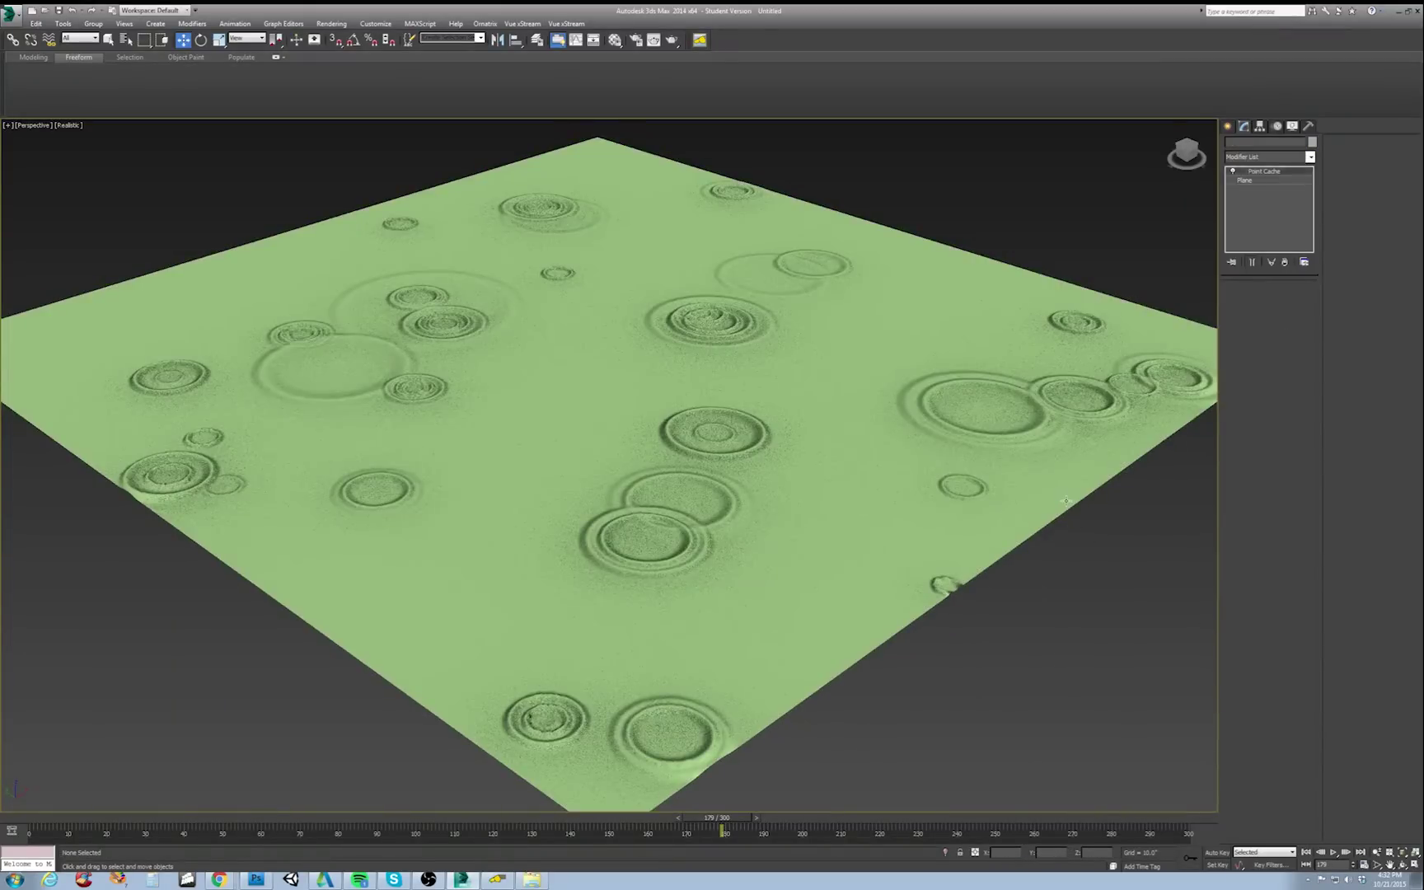
pyautogui.click(1066, 501)
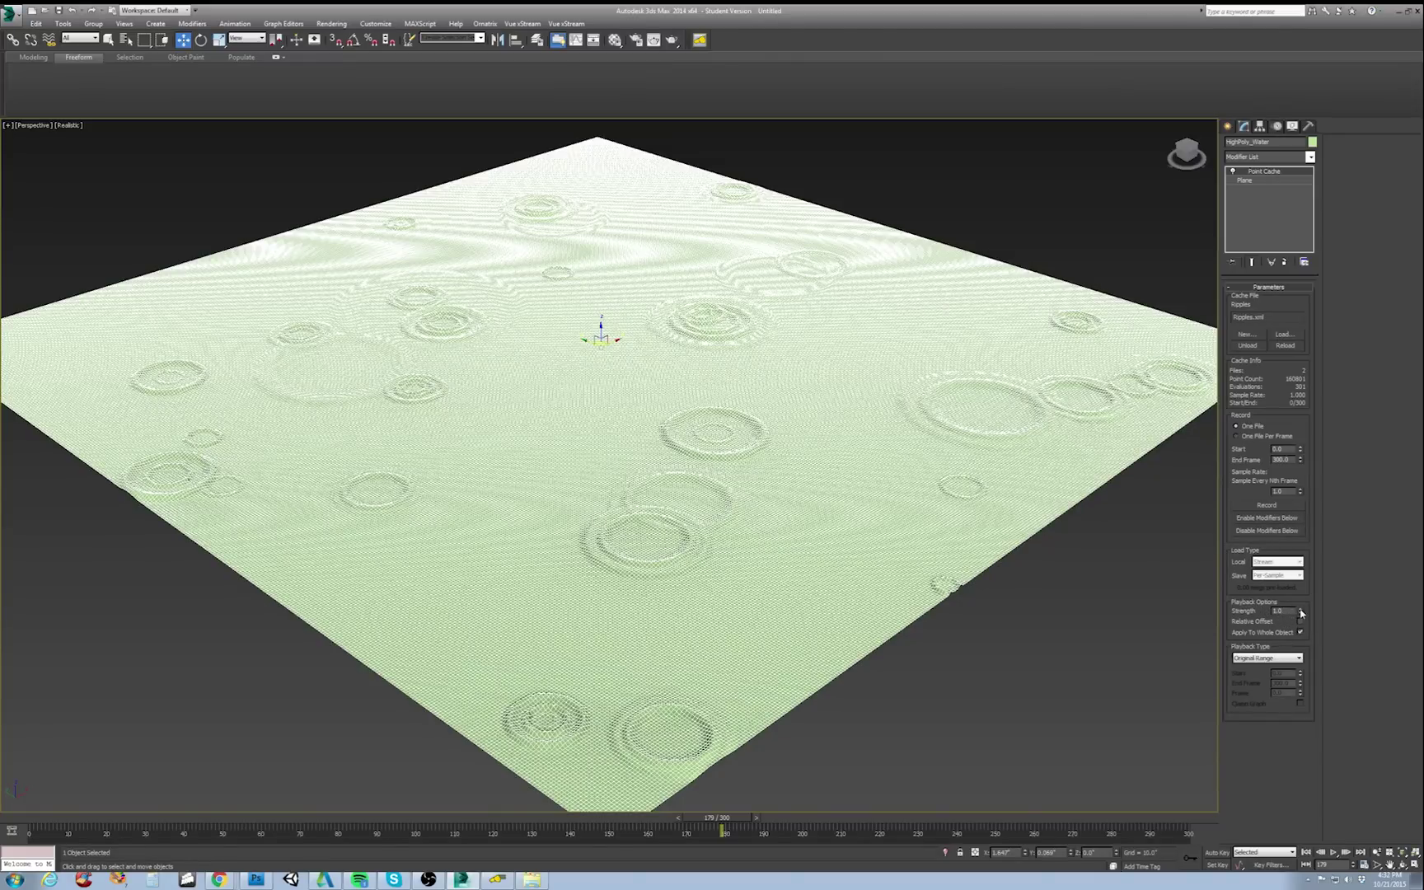
pyautogui.moveTo(1303, 614); pyautogui.dragTo(1310, 643)
pyautogui.click(1148, 689)
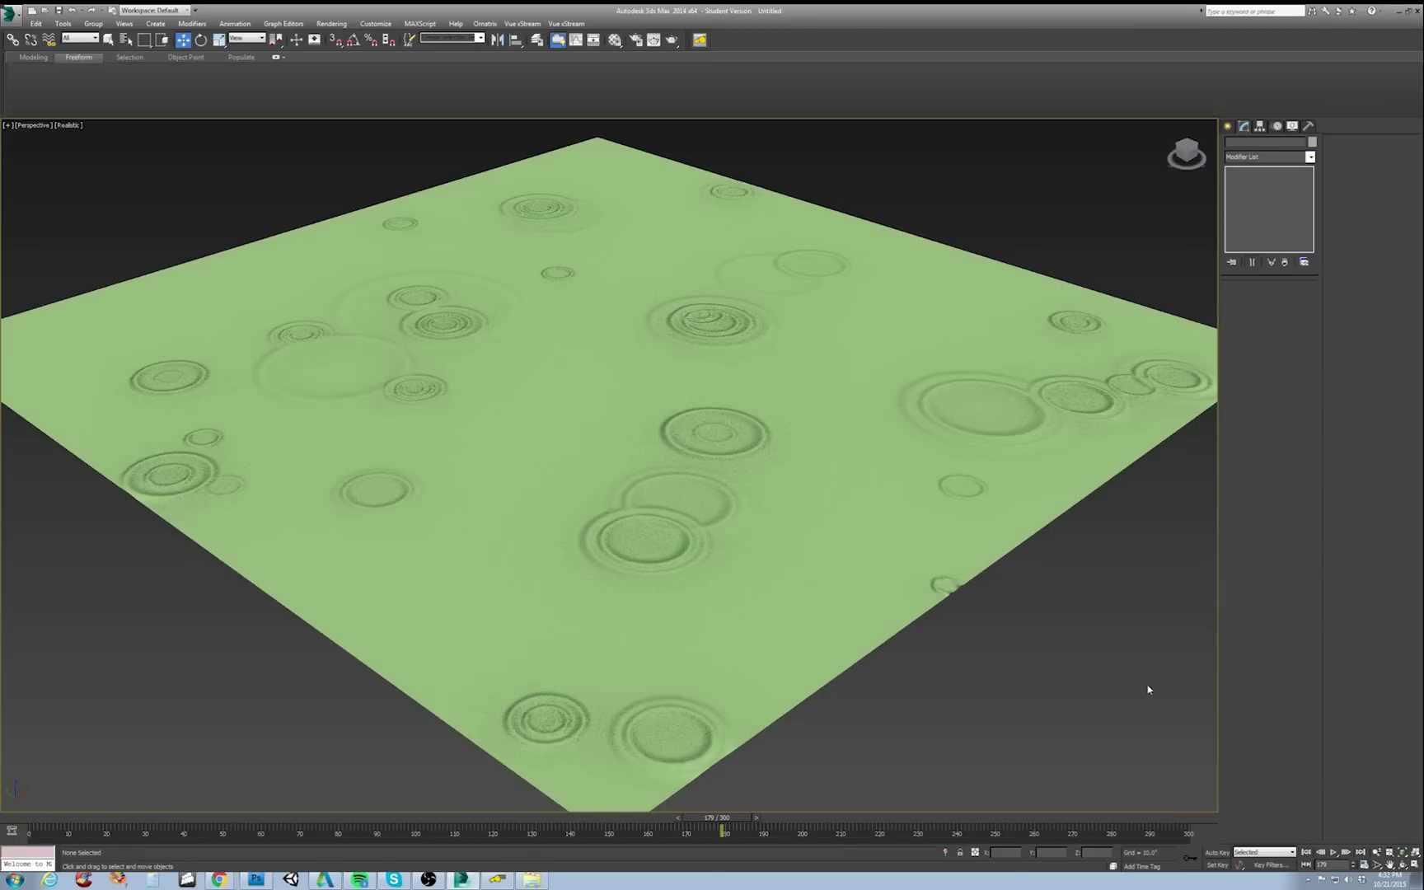
# Play back the weakened high-poly ripples, stop, and scrub the timeline to about frame 215
pyautogui.click(941, 428)
pyautogui.click(1059, 637)
pyautogui.click(1335, 853)
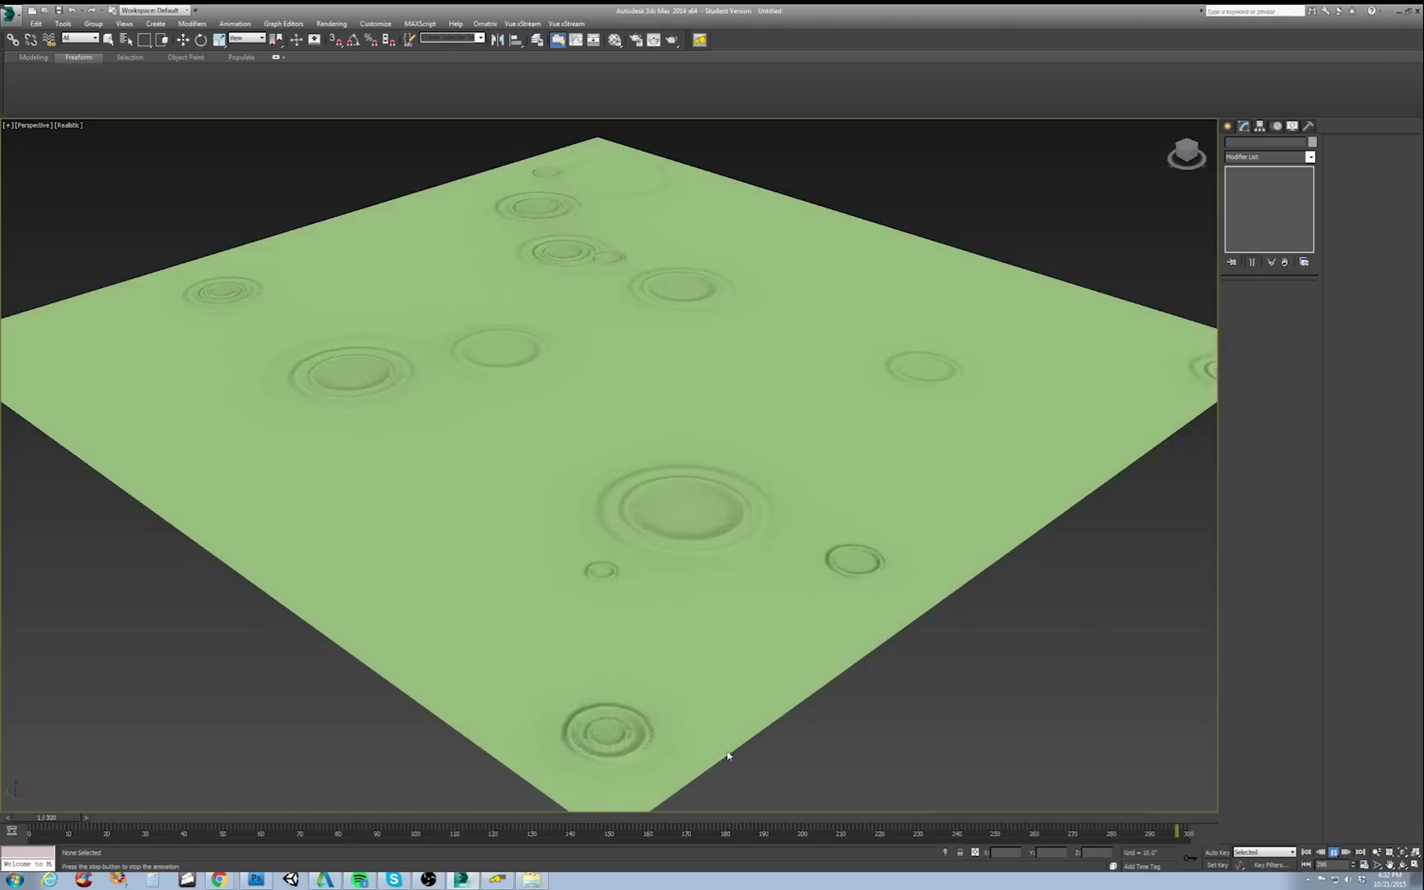
pyautogui.moveTo(720, 819); pyautogui.dragTo(854, 809)
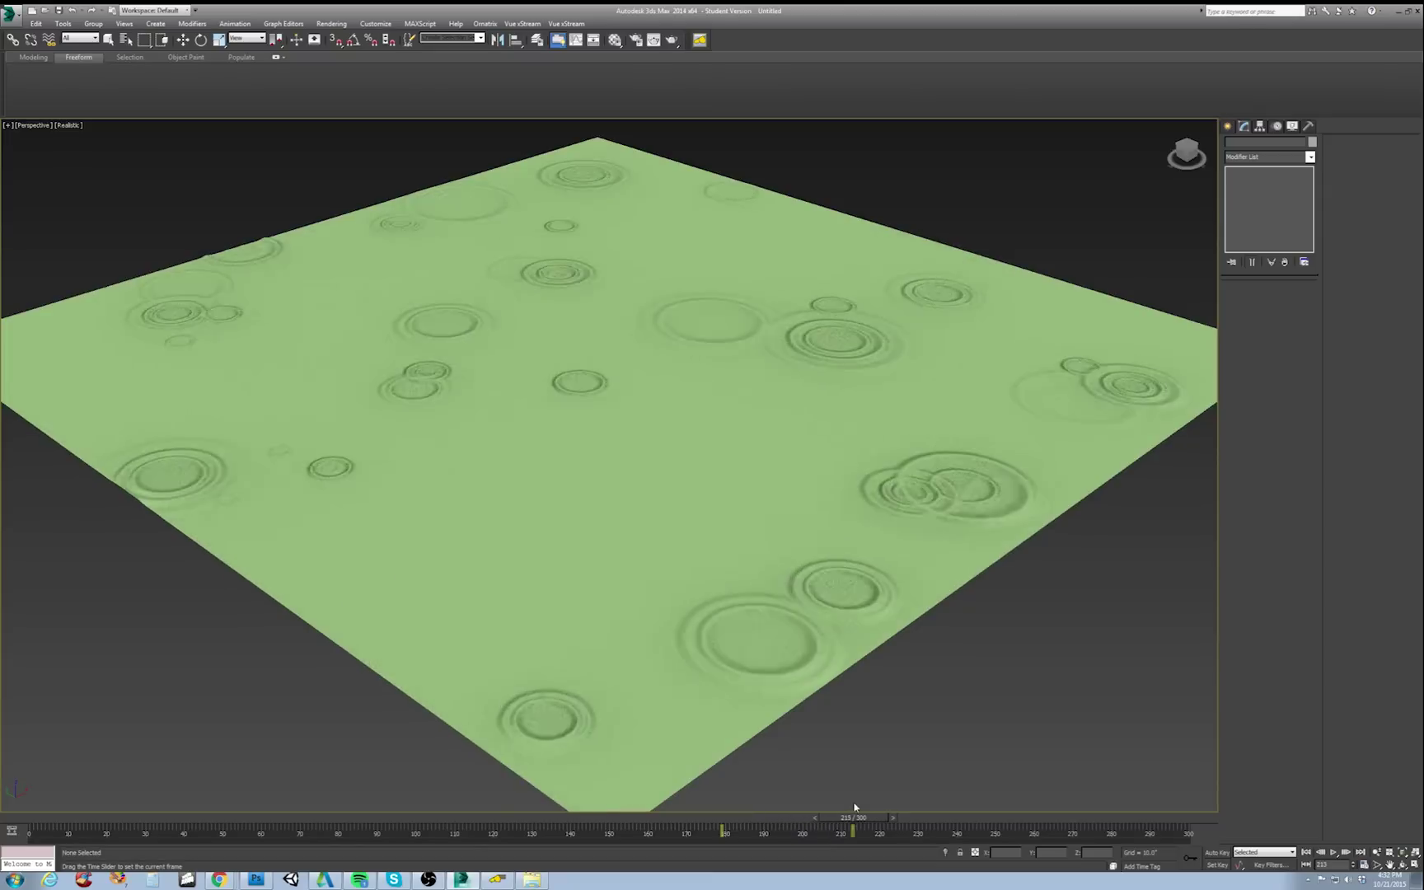
pyautogui.press('w')
# Set the HighPoly_Water Point Cache playback type to Custom Range with an end frame of 600, and deselect the plane
pyautogui.click(788, 567)
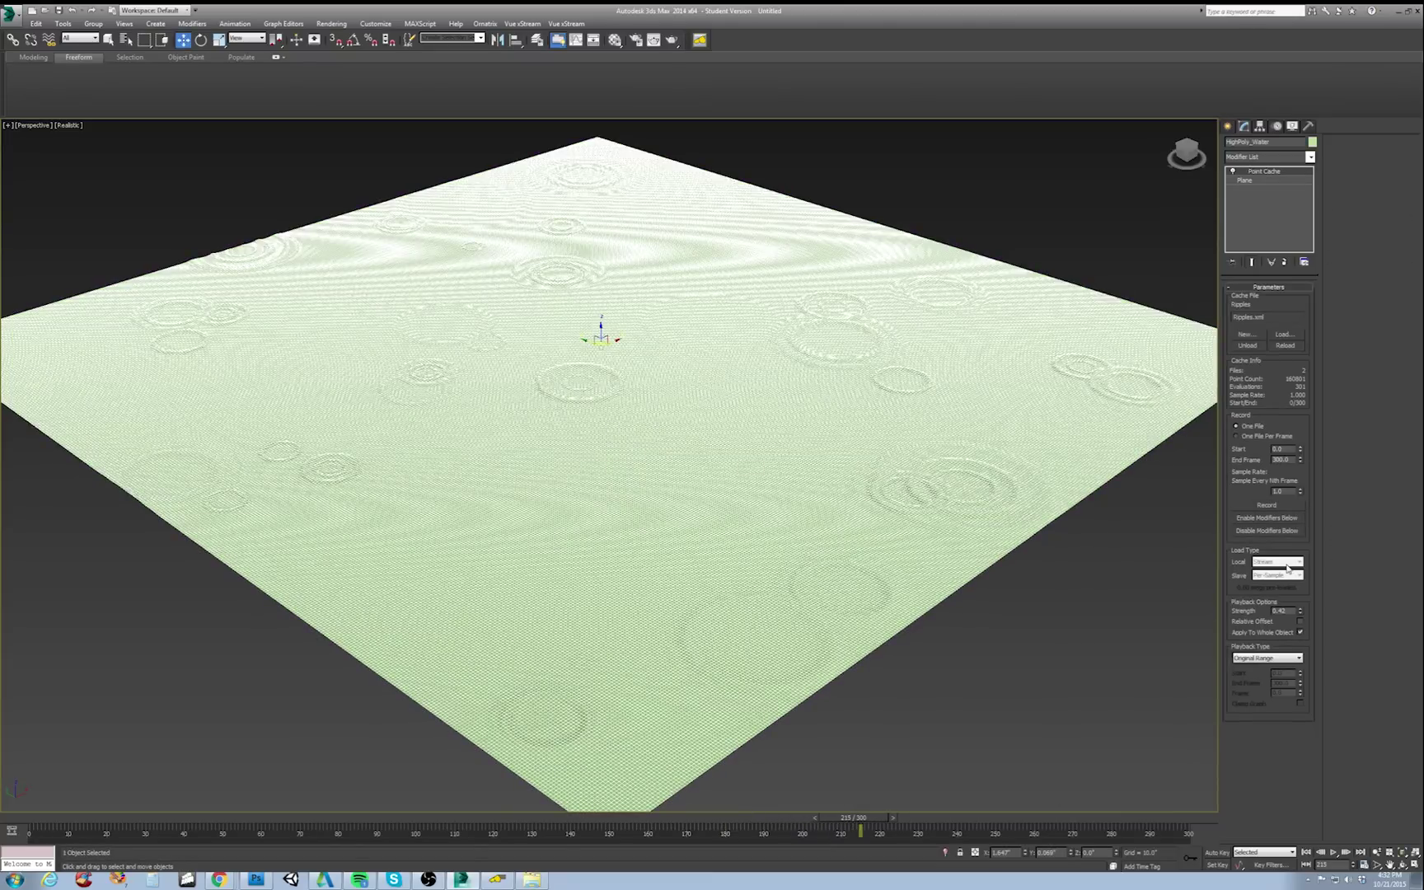
pyautogui.click(1263, 659)
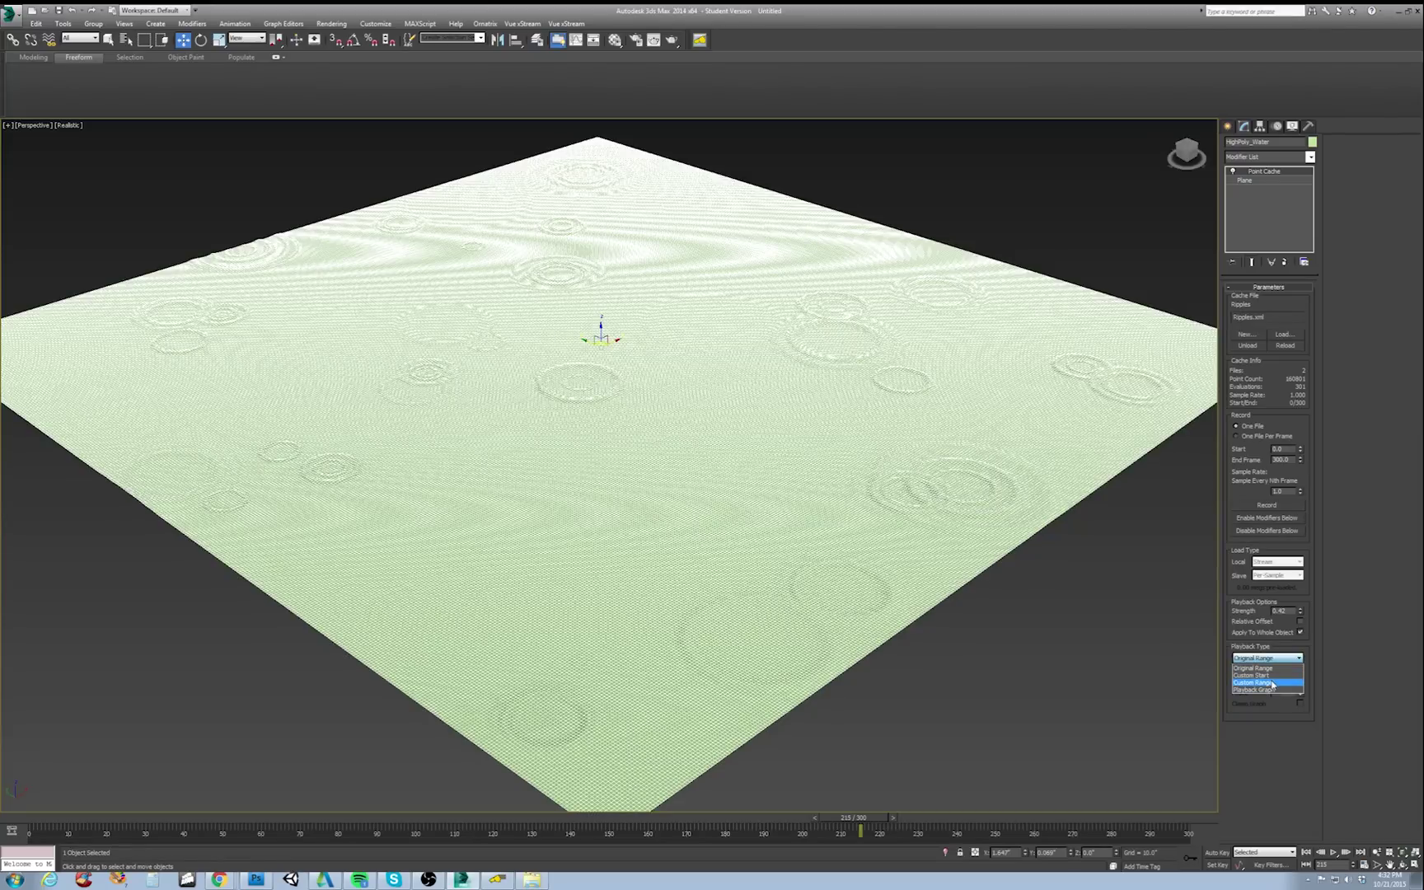
pyautogui.click(1273, 683)
pyautogui.moveTo(1291, 684); pyautogui.dragTo(1268, 682)
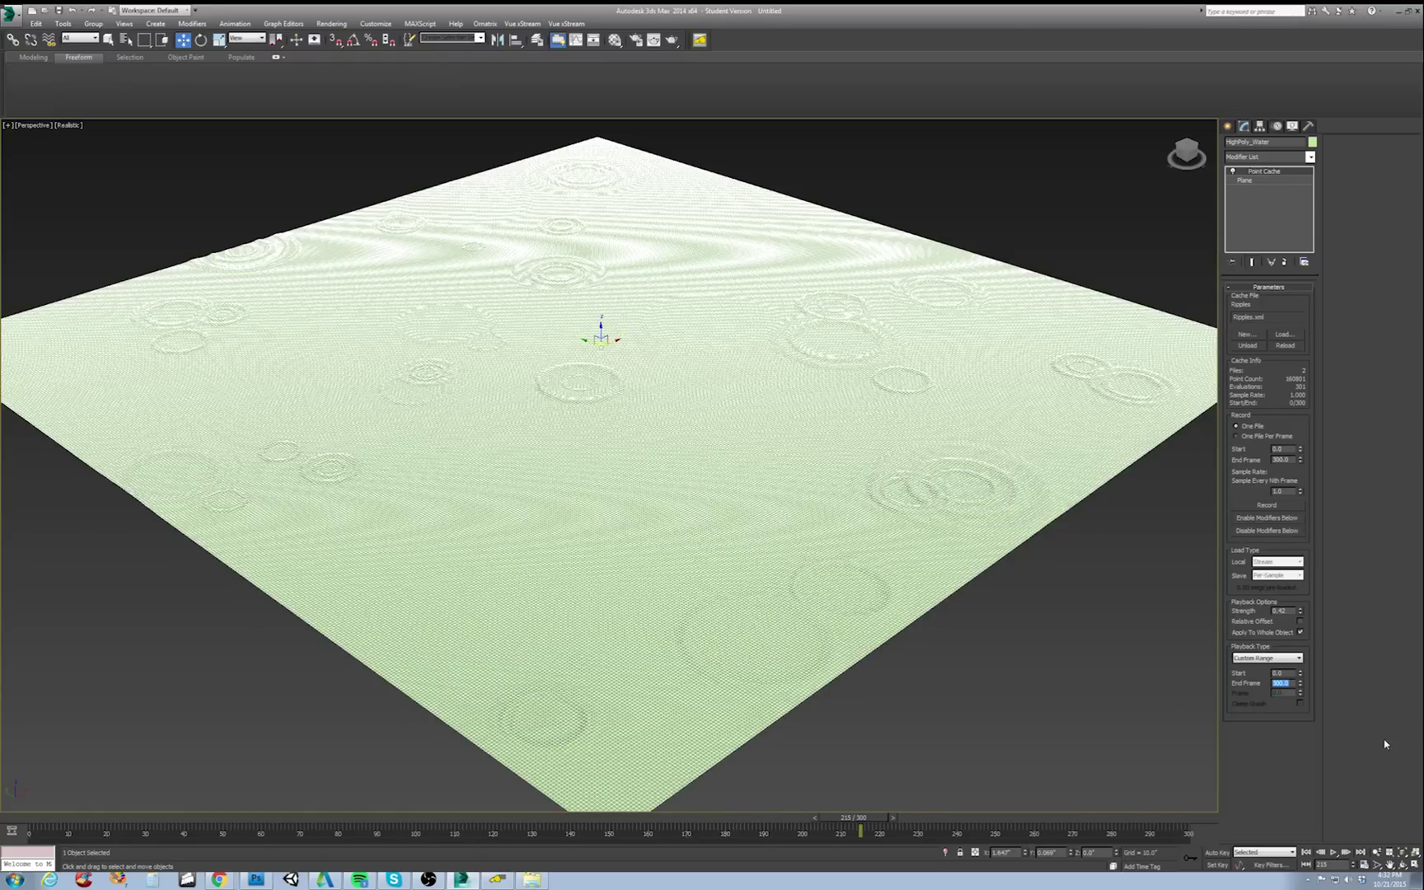
pyautogui.write('600')
pyautogui.press('Return')
pyautogui.click(1128, 717)
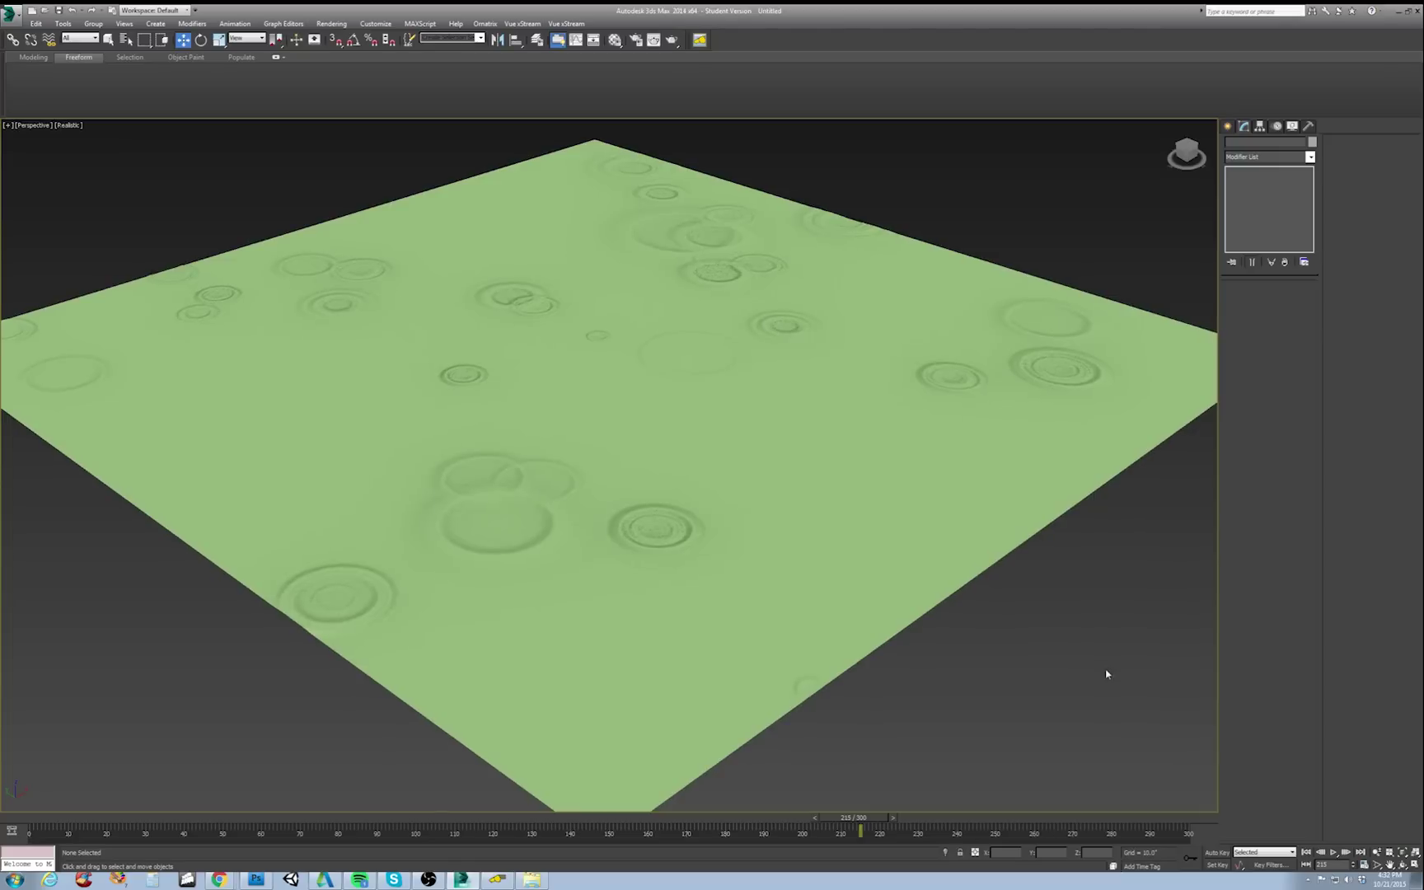
# Play back the ripples with the extended cache range, stop at about frame 209, and examine their shape up close and from other angles
pyautogui.click(1335, 853)
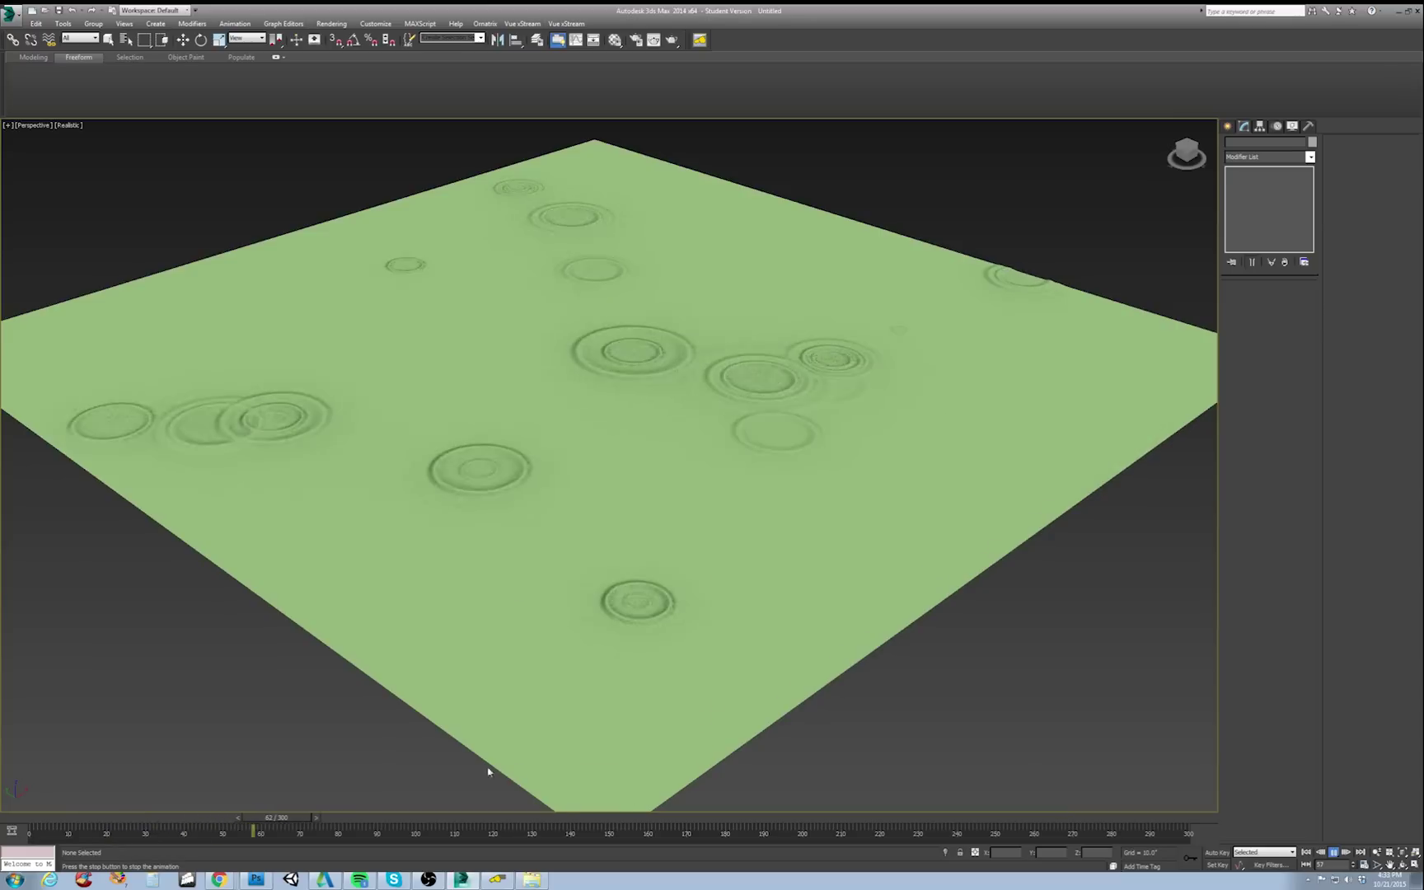
pyautogui.moveTo(250, 817); pyautogui.dragTo(838, 812)
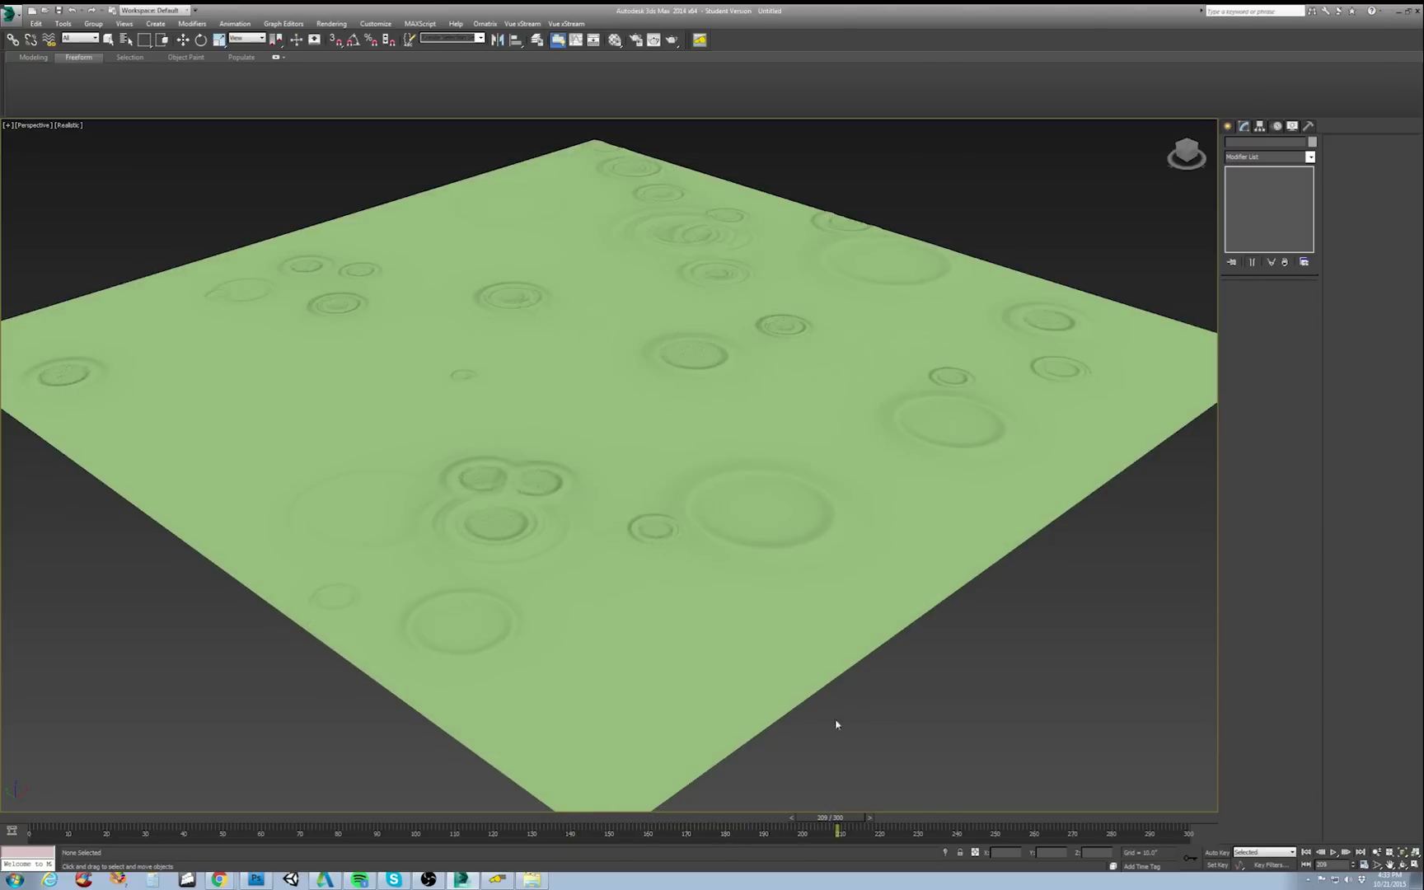
pyautogui.press('w')
pyautogui.scroll(5, 774, 743)
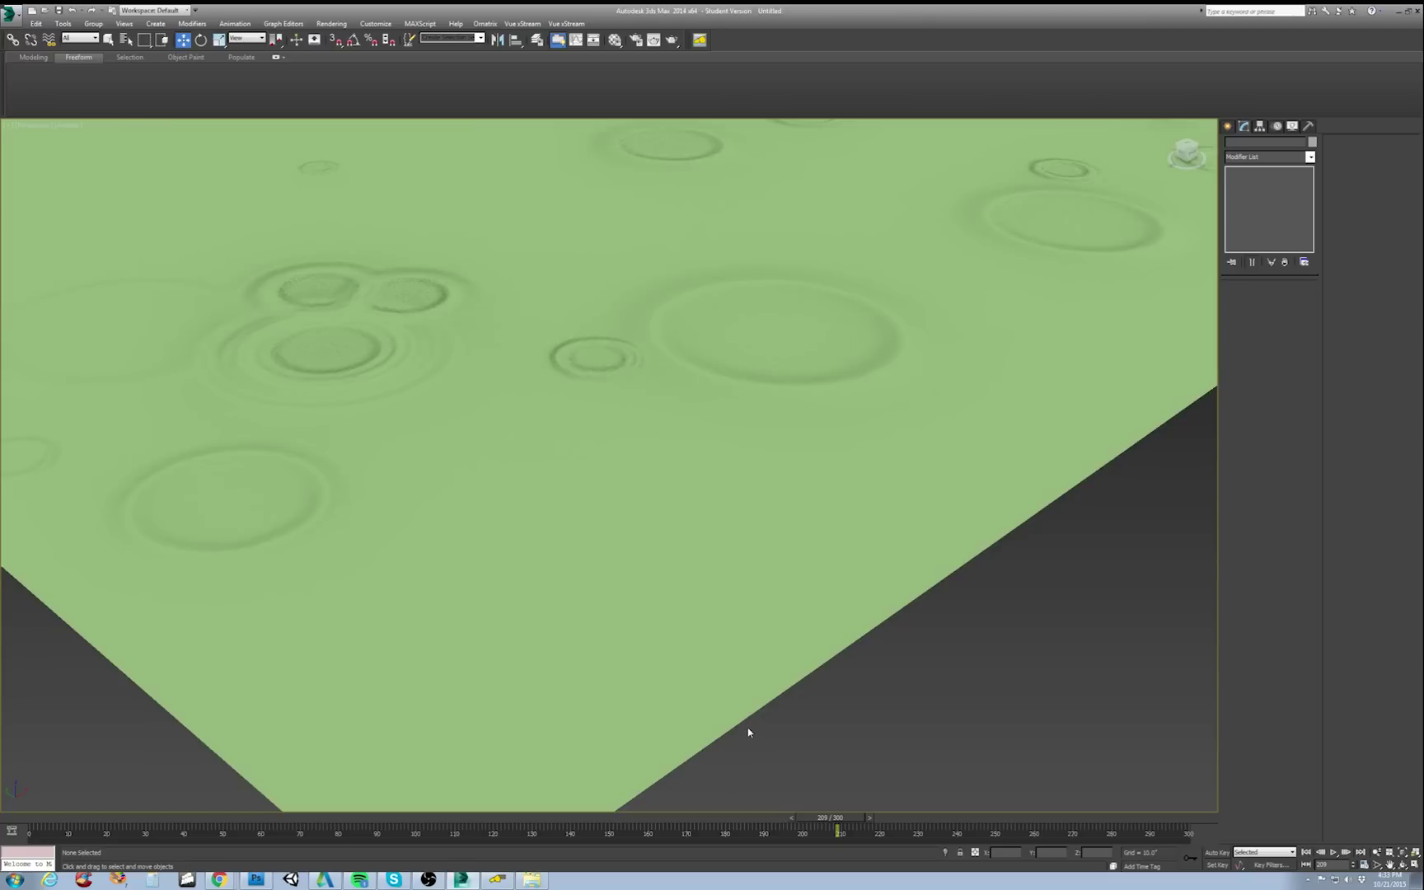
pyautogui.scroll(-5, 751, 732)
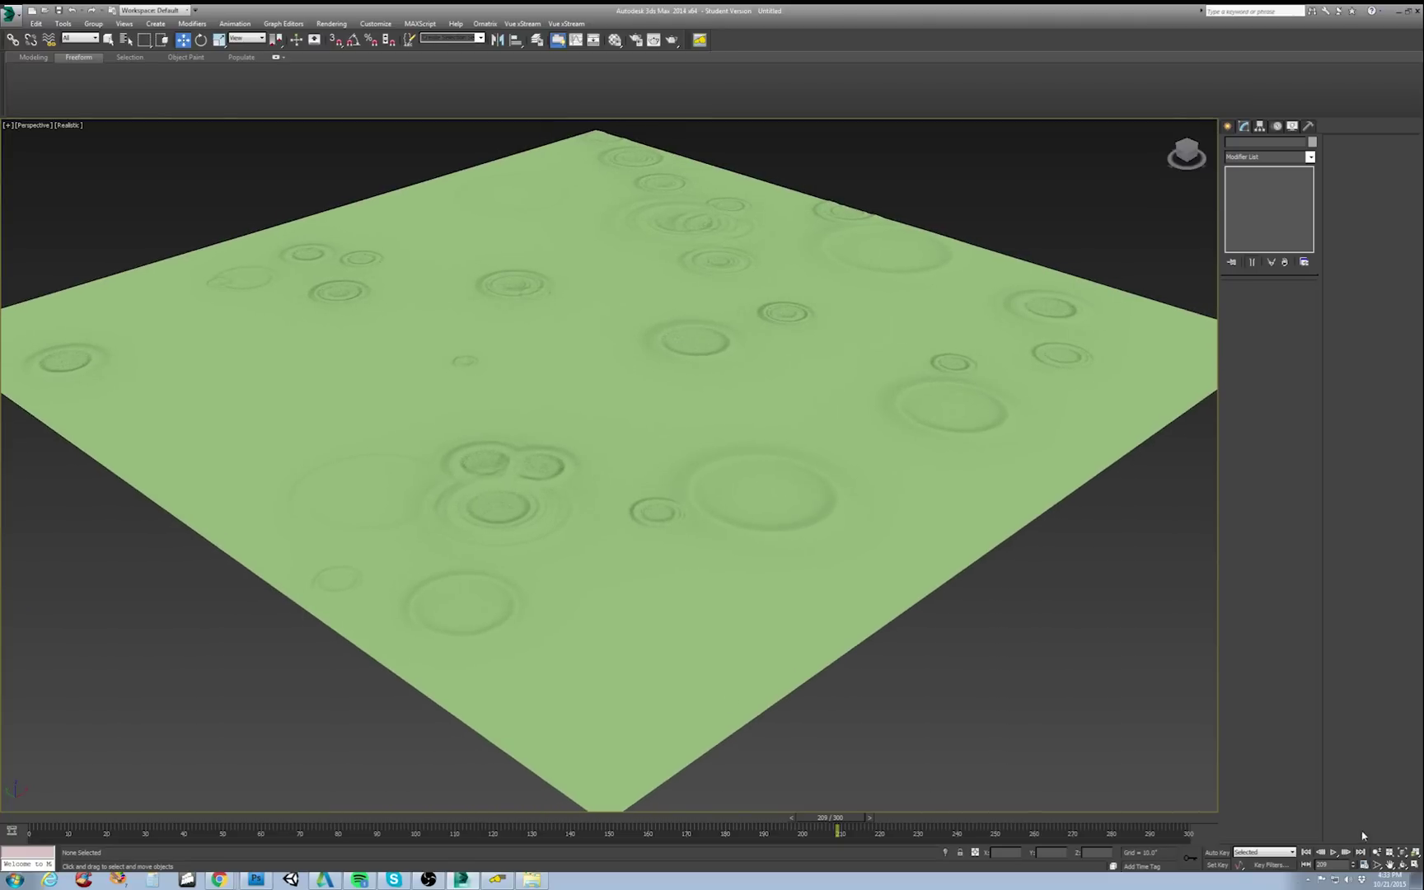
pyautogui.click(1404, 866)
pyautogui.moveTo(953, 609); pyautogui.dragTo(652, 483)
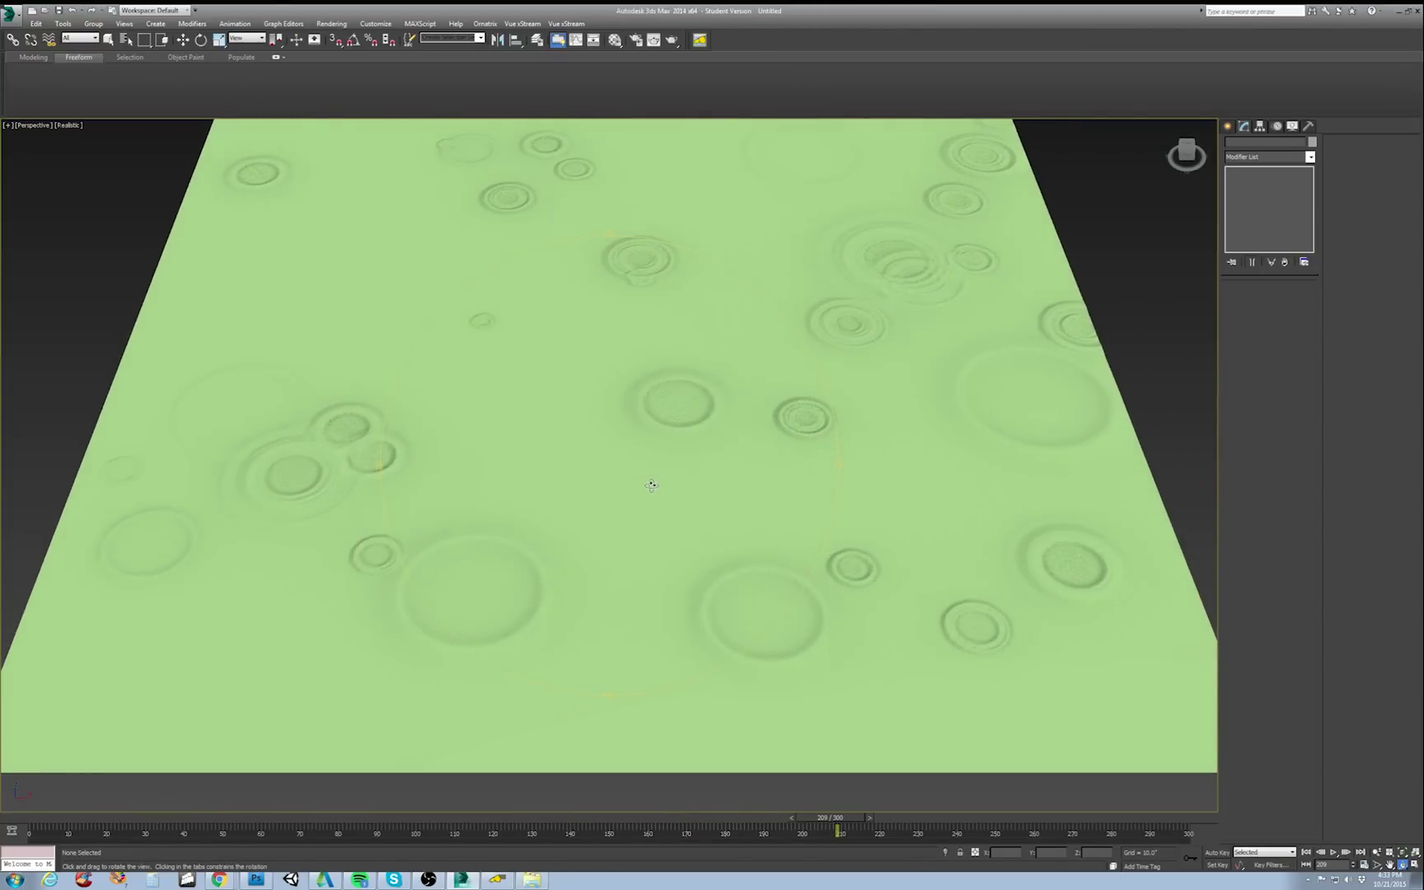
pyautogui.scroll(5, 651, 486)
pyautogui.scroll(-5, 651, 486)
pyautogui.moveTo(651, 483)
pyautogui.mouseDown(button='middle')
pyautogui.moveTo(646, 525)
pyautogui.moveTo(649, 512)
pyautogui.mouseUp(button='middle')
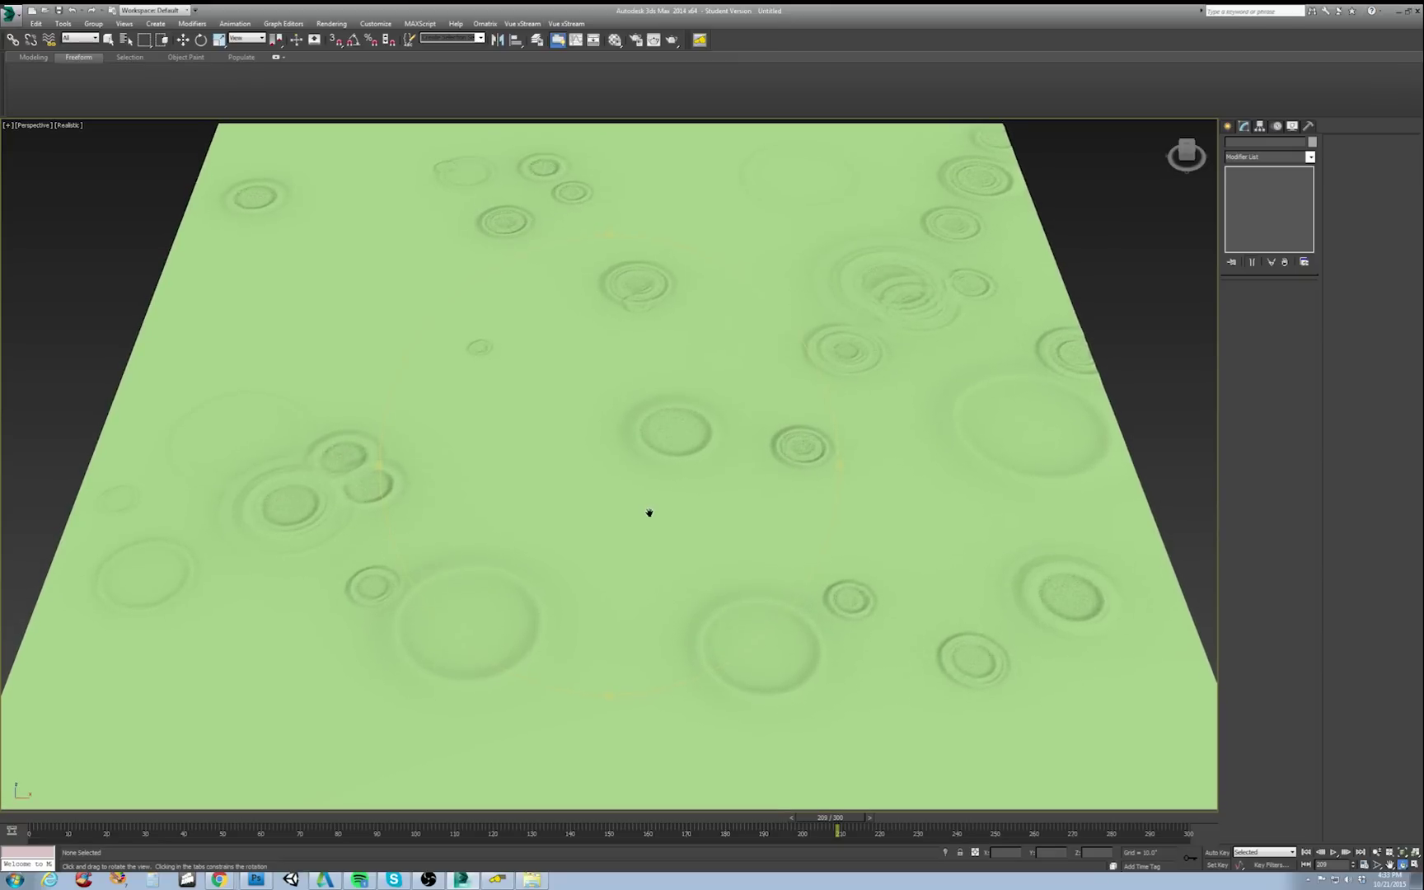
pyautogui.moveTo(648, 512); pyautogui.dragTo(648, 502)
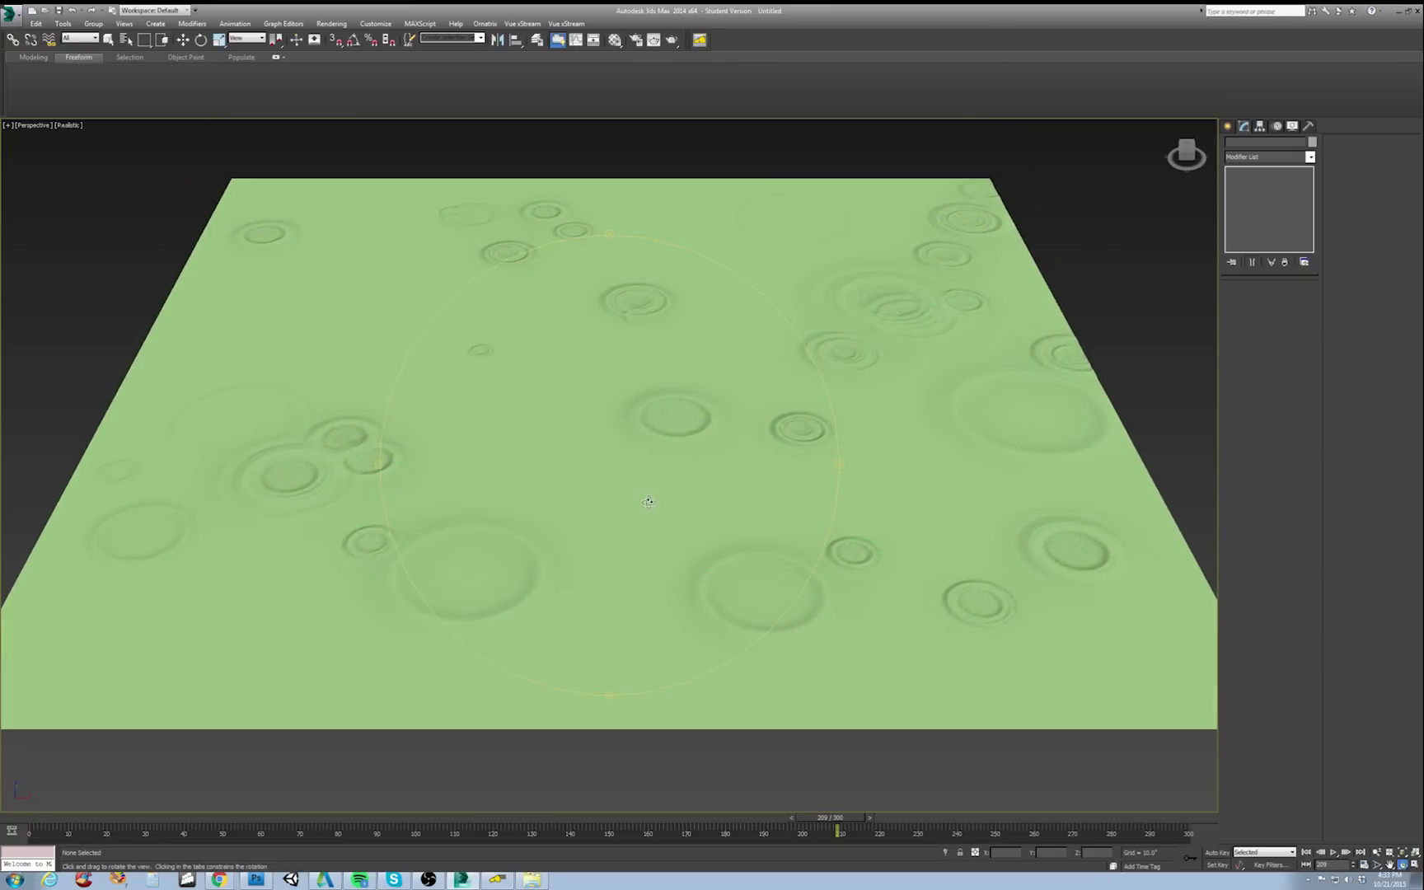